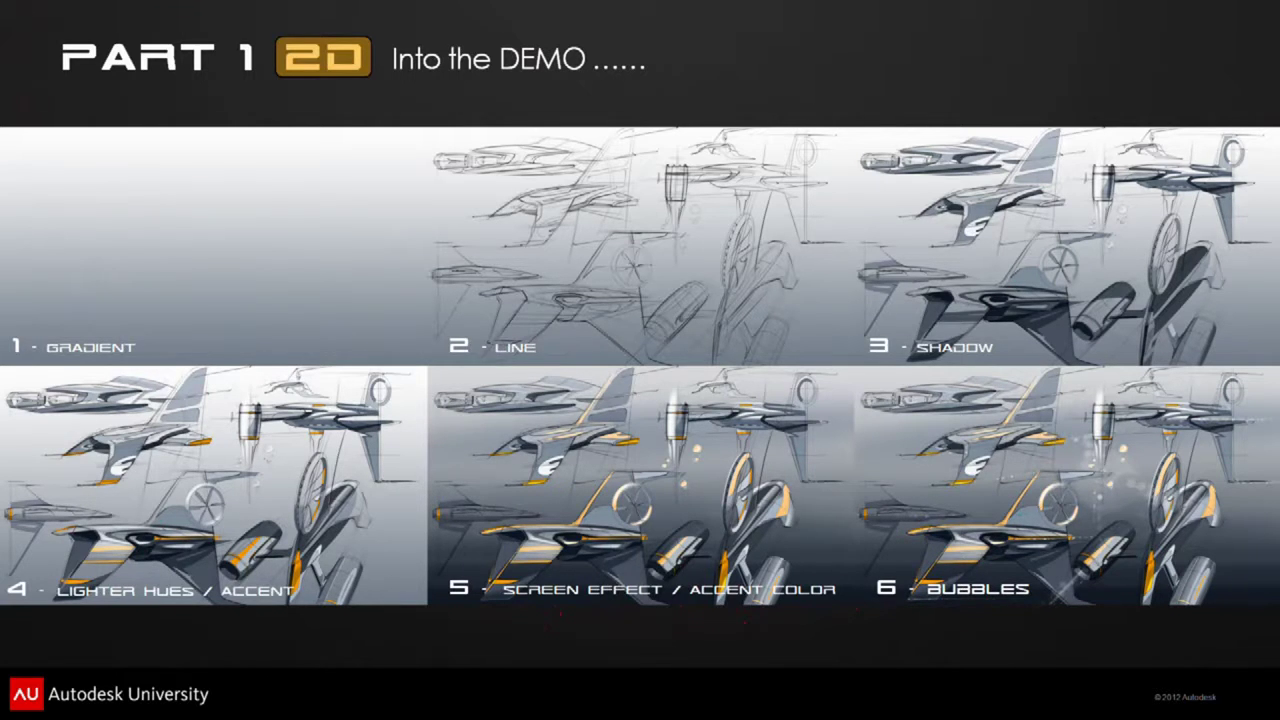
# - Switch to Autodesk SketchBook Pro and draw a loose zigzag pencil line across the middle of the blank canvas
pyautogui.hotkey('alt', 'Tab')
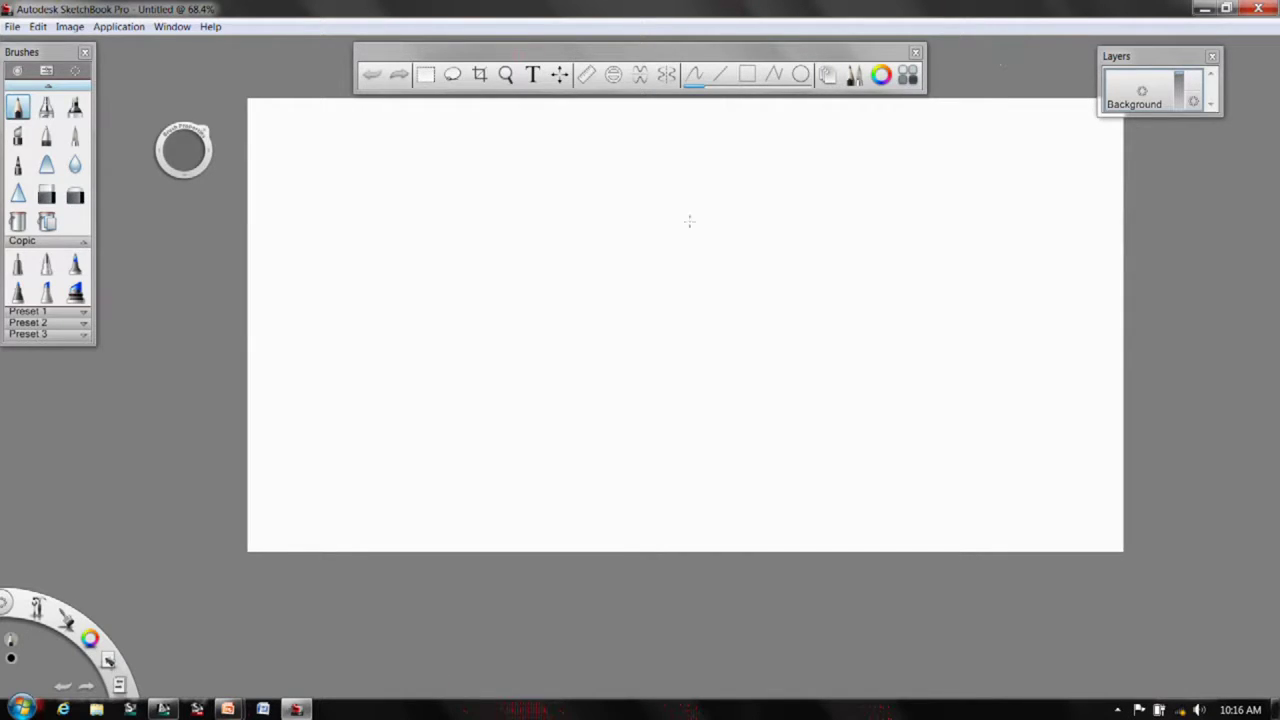
pyautogui.press('space')
pyautogui.moveTo(674, 337); pyautogui.dragTo(787, 287)
pyautogui.press('space')
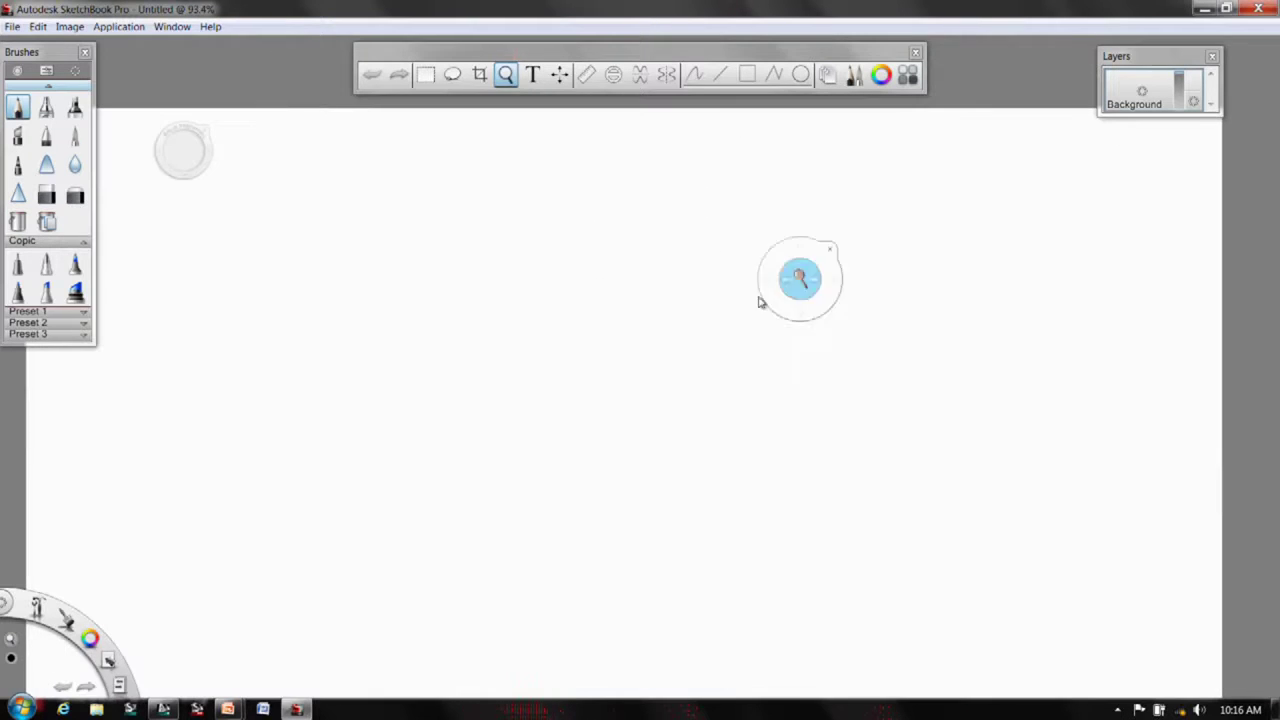
pyautogui.moveTo(686, 354); pyautogui.dragTo(650, 400)
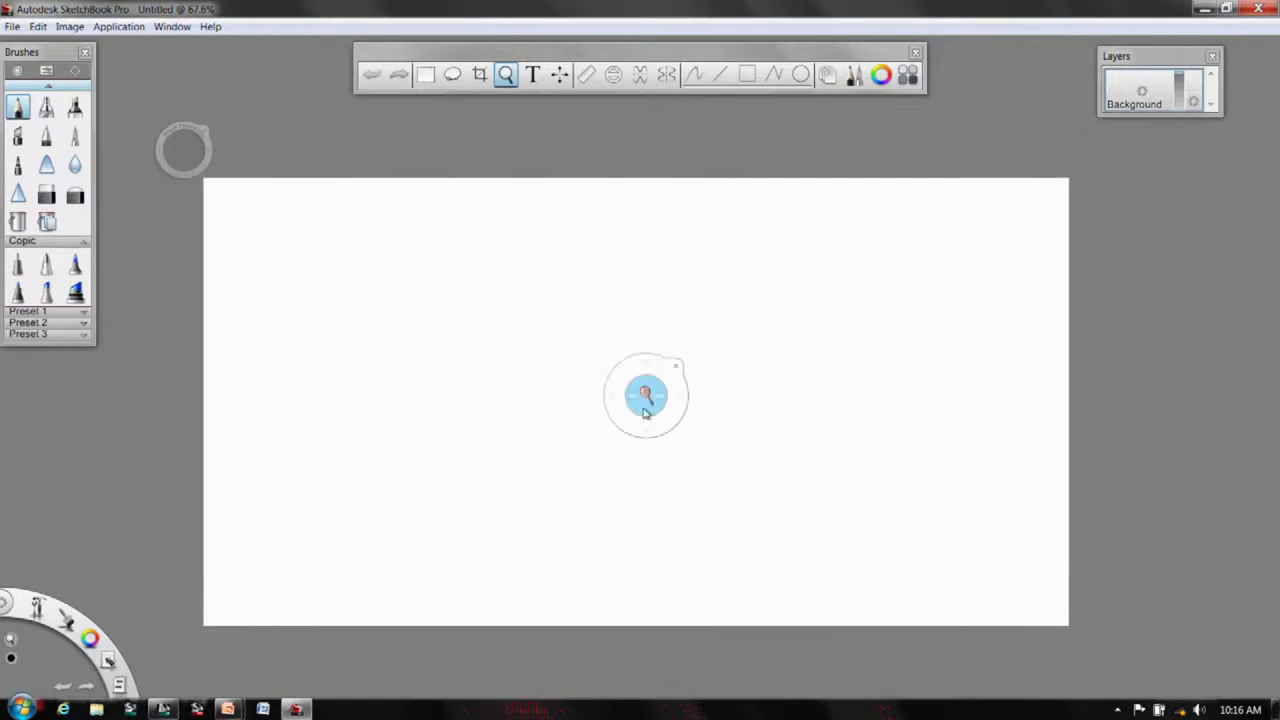
pyautogui.moveTo(457, 417)
pyautogui.mouseDown()
pyautogui.moveTo(677, 269)
pyautogui.moveTo(691, 449)
pyautogui.moveTo(820, 413)
pyautogui.mouseUp()
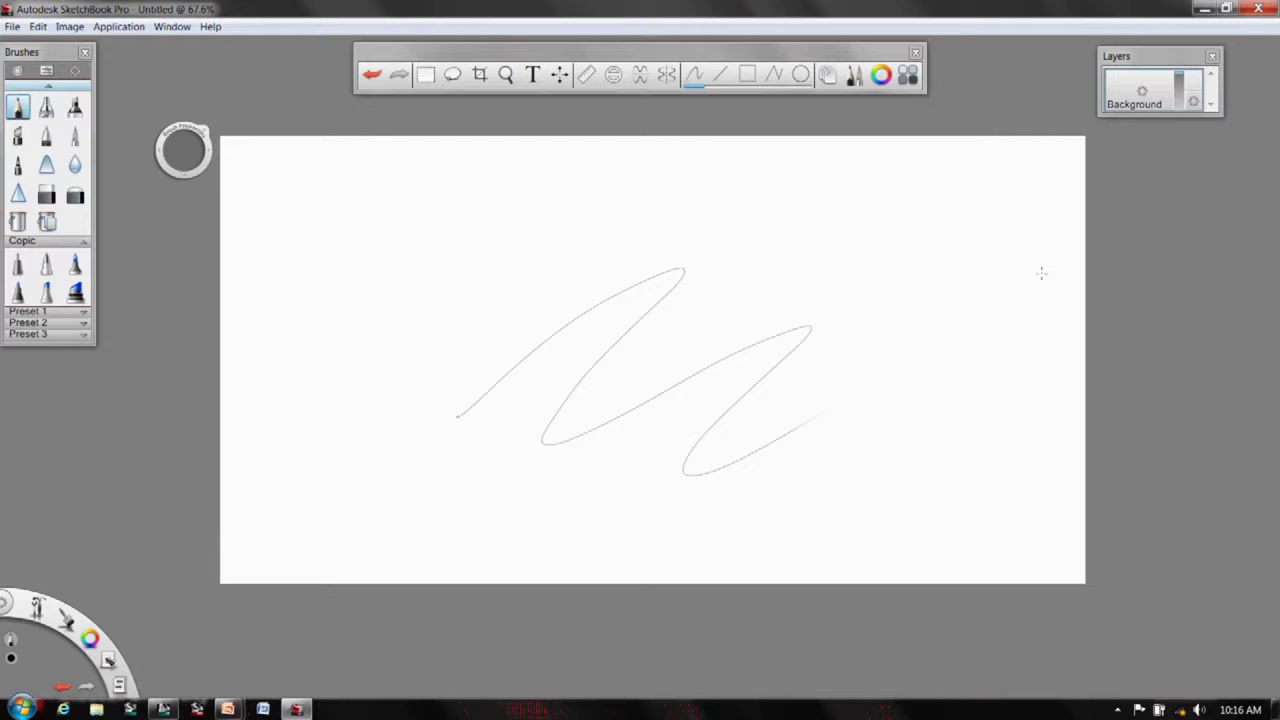
# - Rotate the whole image clockwise
pyautogui.click(118, 26)
pyautogui.moveTo(69, 26)
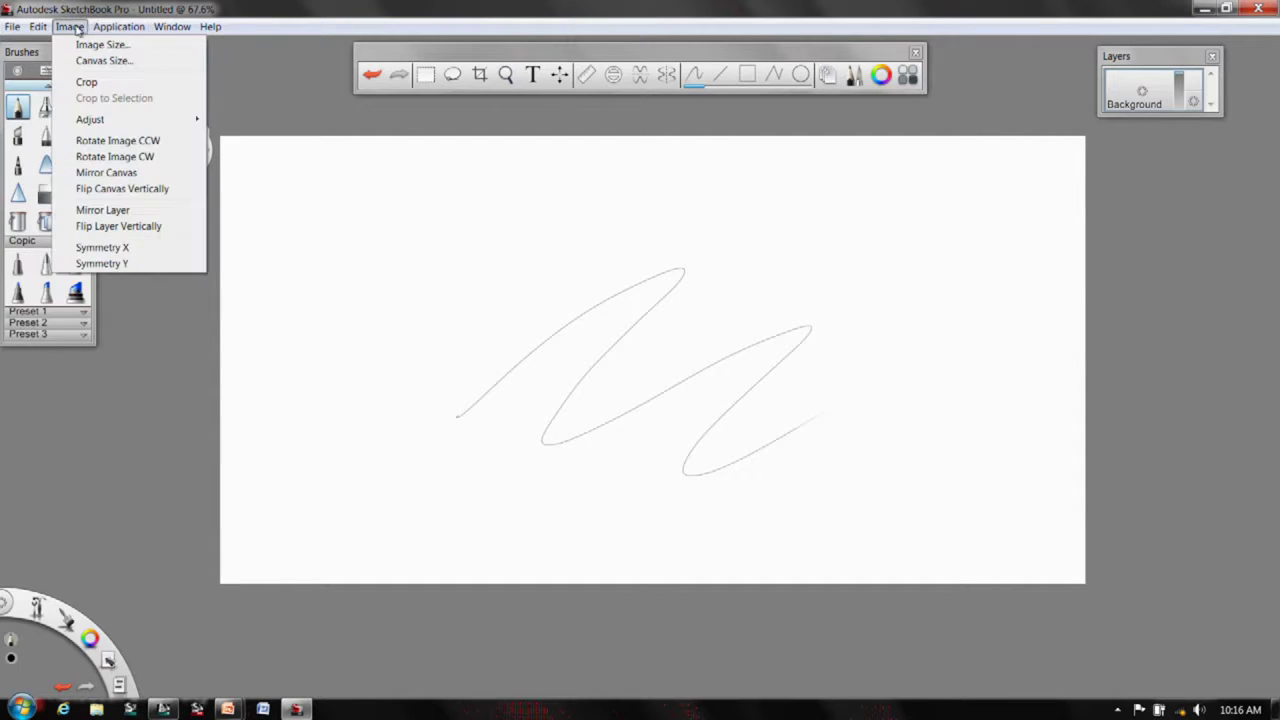
pyautogui.click(142, 158)
# - Draw three long, roughly parallel curved pencil strokes in the upper part of the rotated canvas
pyautogui.press('space')
pyautogui.moveTo(463, 270); pyautogui.dragTo(537, 445)
pyautogui.press('space')
pyautogui.moveTo(444, 247); pyautogui.dragTo(415, 400)
pyautogui.moveTo(469, 328); pyautogui.dragTo(585, 220)
pyautogui.moveTo(515, 268); pyautogui.dragTo(724, 439)
pyautogui.moveTo(655, 247); pyautogui.dragTo(716, 218)
pyautogui.moveTo(488, 387)
pyautogui.mouseDown()
pyautogui.moveTo(826, 211)
pyautogui.moveTo(908, 198)
pyautogui.mouseUp()
pyautogui.moveTo(575, 377); pyautogui.dragTo(920, 212)
pyautogui.moveTo(892, 258); pyautogui.dragTo(534, 436)
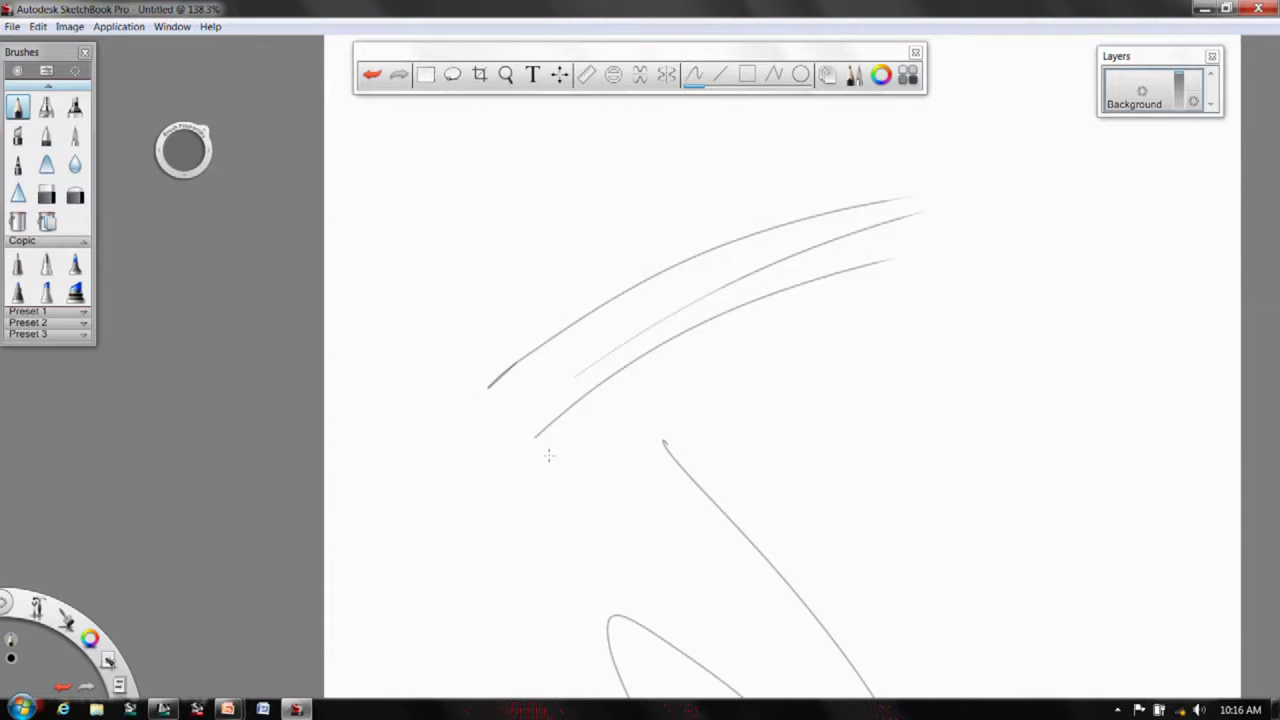
# - Hide the brush palette, show it again and expand its Preset 1 brush set
pyautogui.press('space')
pyautogui.moveTo(855, 270); pyautogui.dragTo(818, 303)
pyautogui.moveTo(798, 362); pyautogui.dragTo(691, 434)
pyautogui.click(758, 298)
pyautogui.moveTo(768, 299); pyautogui.dragTo(773, 311)
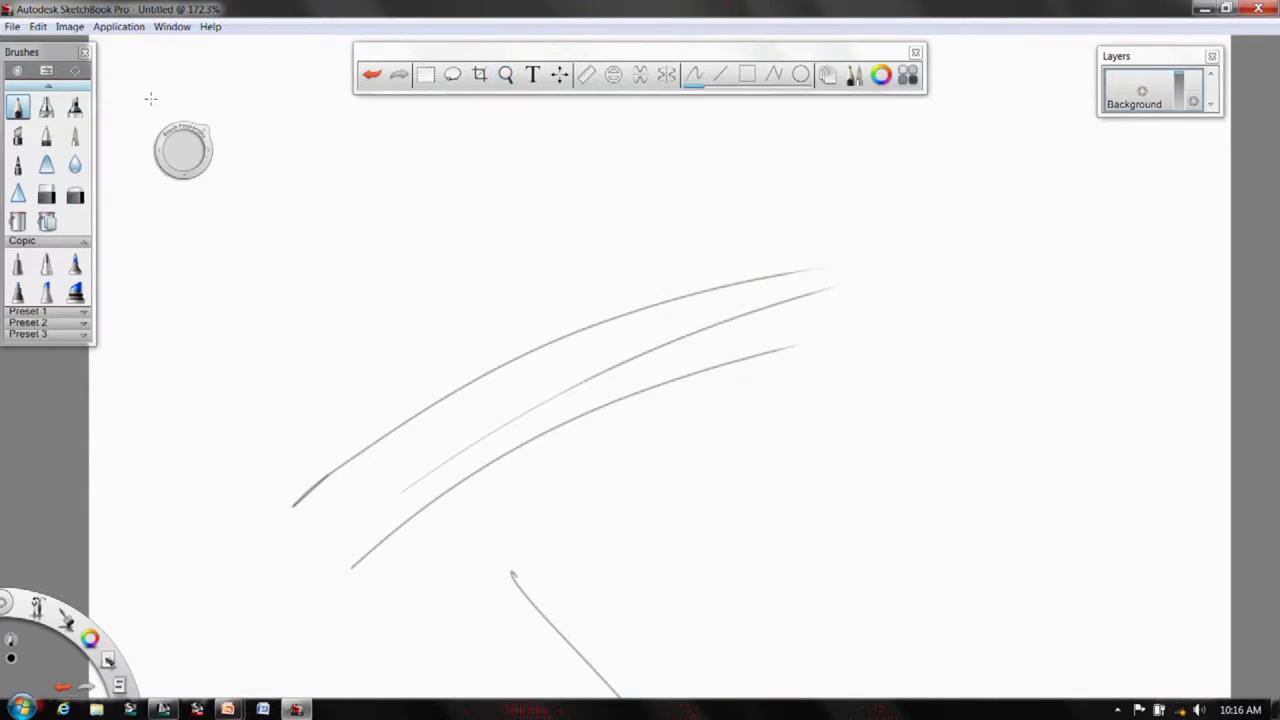
pyautogui.click(85, 52)
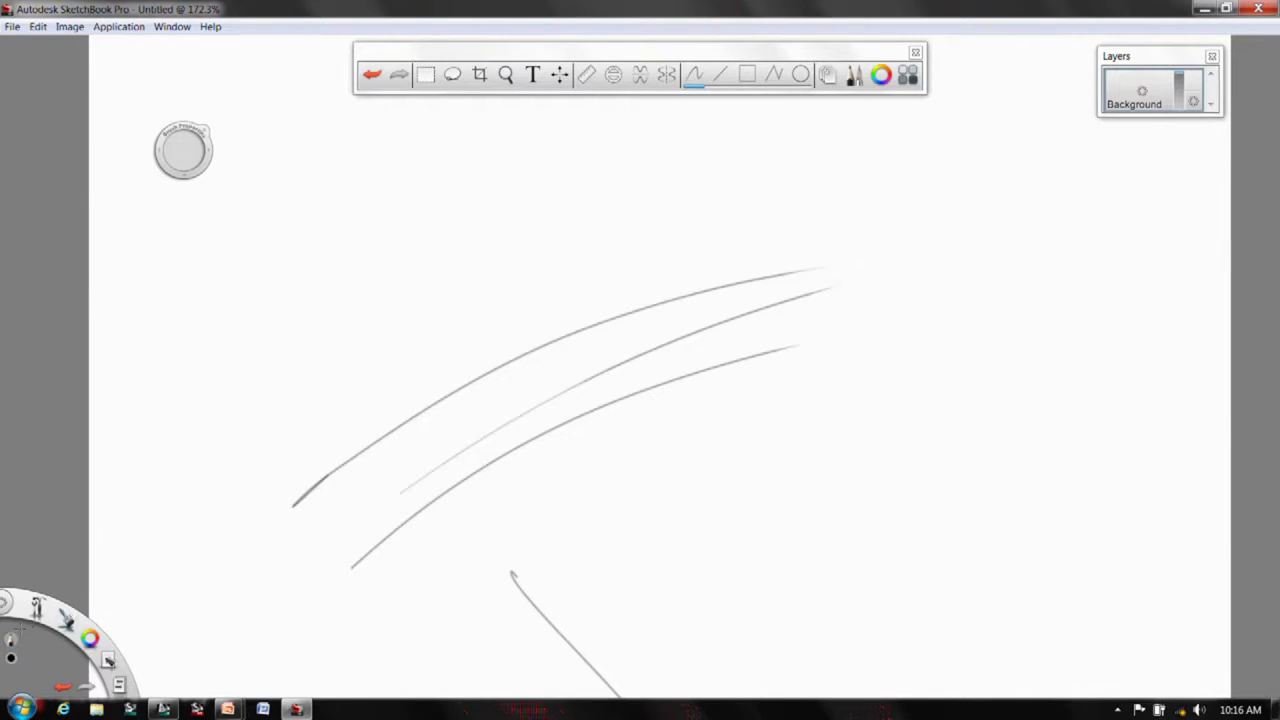
pyautogui.click(12, 638)
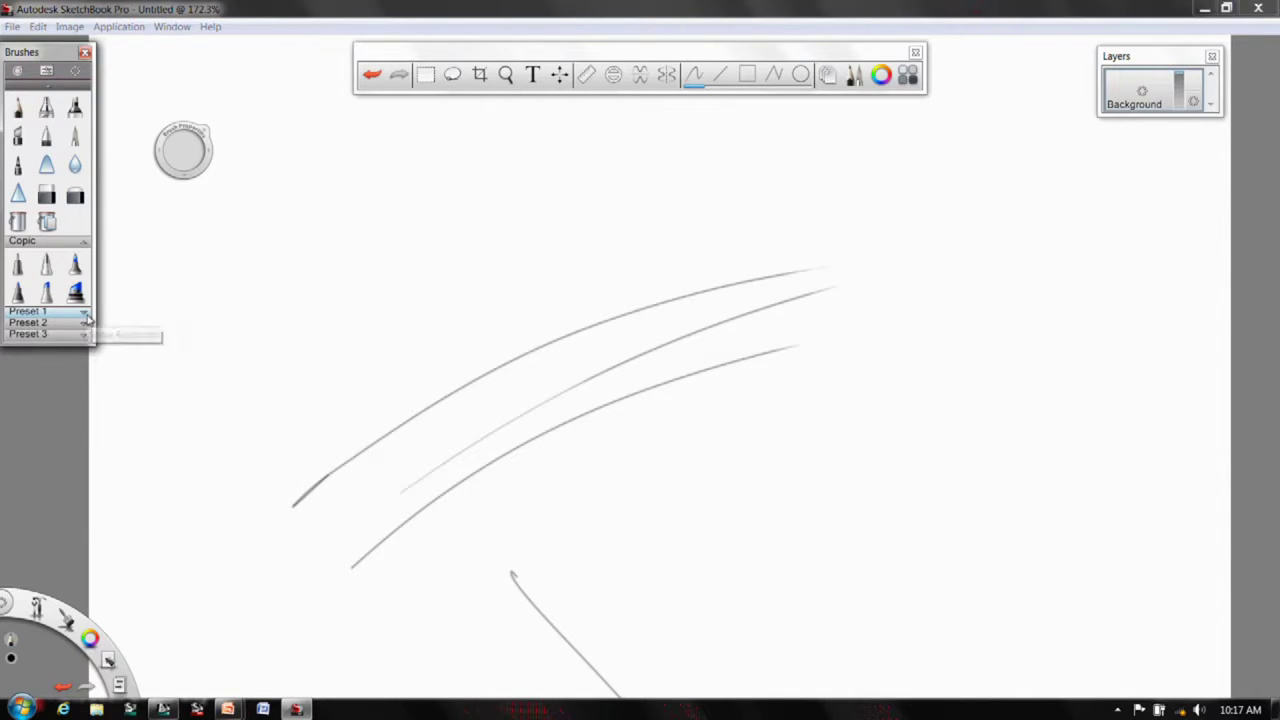
pyautogui.click(83, 313)
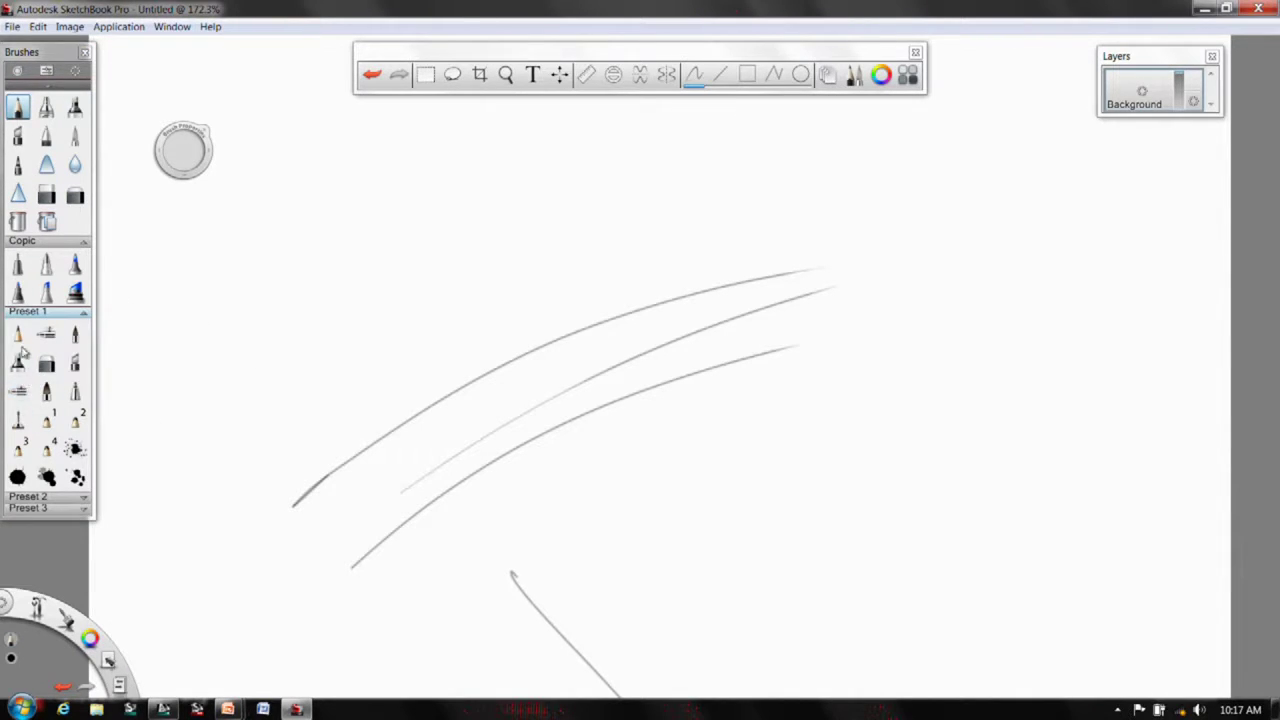
# - Open the properties of the Hard Airbrush in Preset 1 and paint a soft zigzag test stroke over the curves
pyautogui.doubleClick(18, 391)
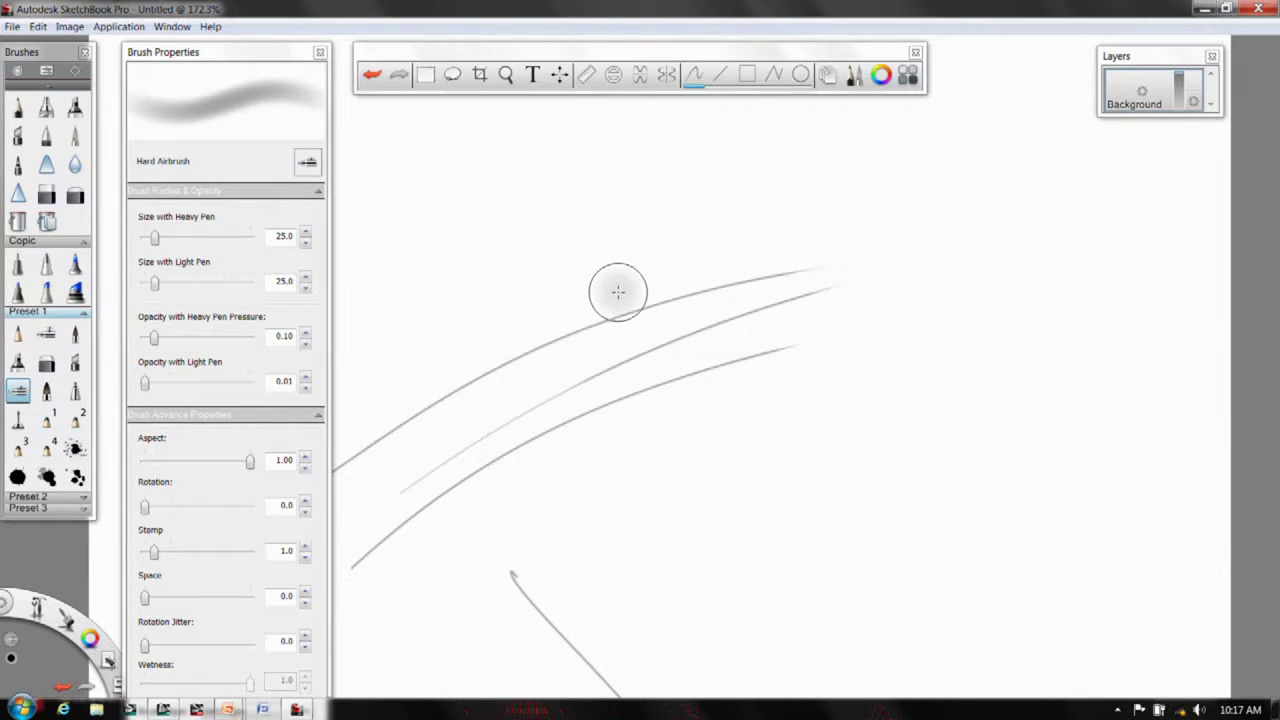
pyautogui.moveTo(490, 270); pyautogui.dragTo(818, 348)
pyautogui.moveTo(920, 313); pyautogui.dragTo(945, 310)
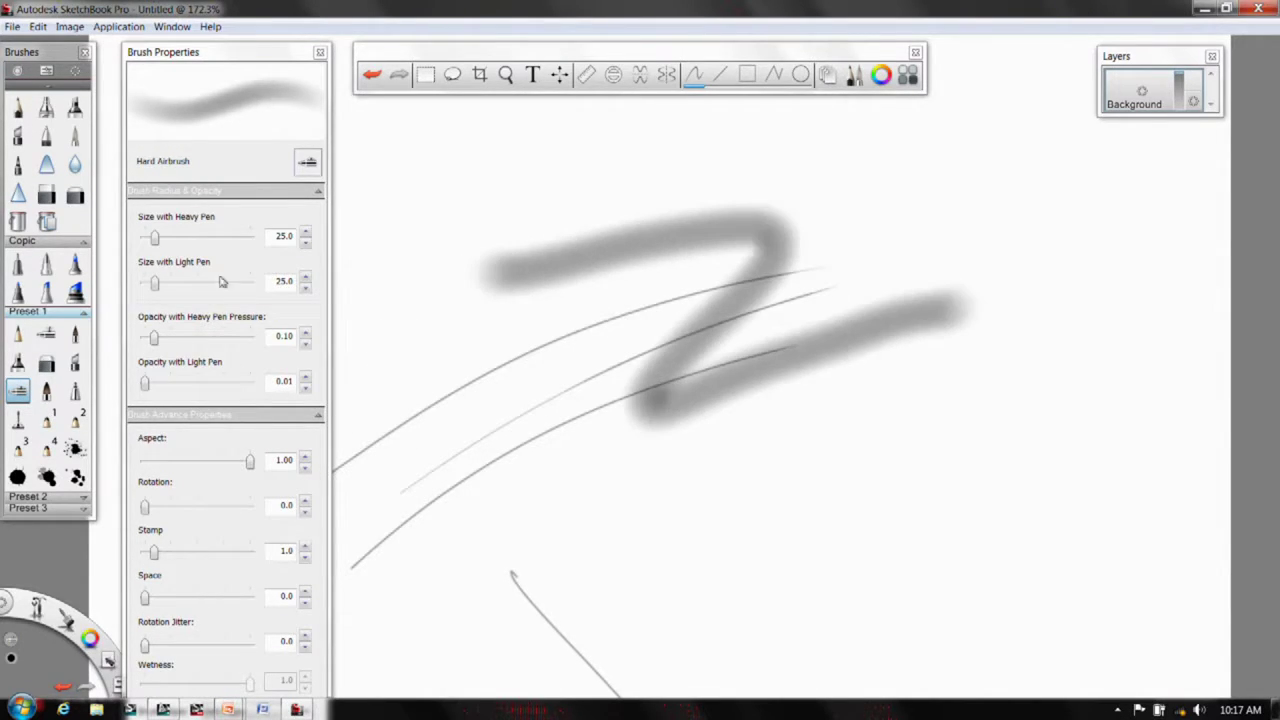
# - Set the airbrush size to 29.1, raise its heavy-pressure opacity and paint a dark zigzag test stroke below the first
pyautogui.moveTo(155, 283); pyautogui.dragTo(157, 283)
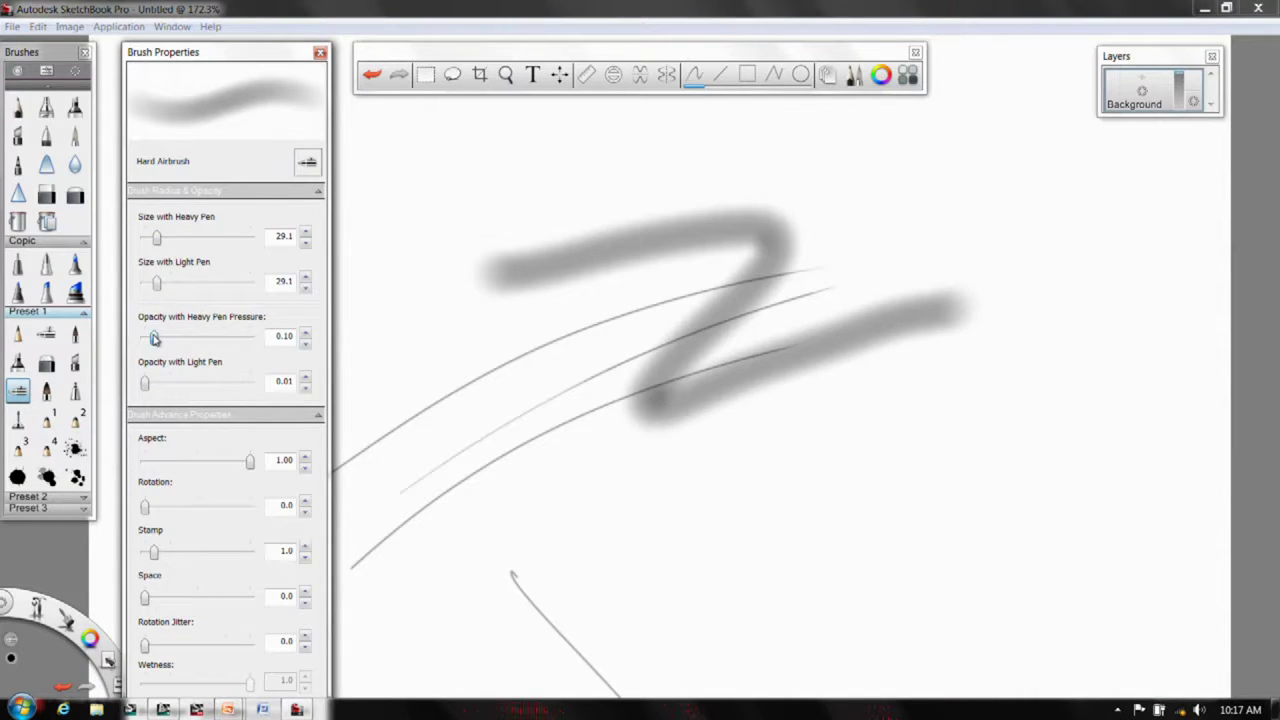
pyautogui.moveTo(155, 338); pyautogui.dragTo(203, 337)
pyautogui.moveTo(450, 525)
pyautogui.mouseDown()
pyautogui.moveTo(630, 450)
pyautogui.moveTo(940, 435)
pyautogui.mouseUp()
# - Lower the heavy-pressure opacity to 0.07, increase the Stamp value, paint a looping test stroke and close the brush properties
pyautogui.moveTo(204, 338); pyautogui.dragTo(151, 338)
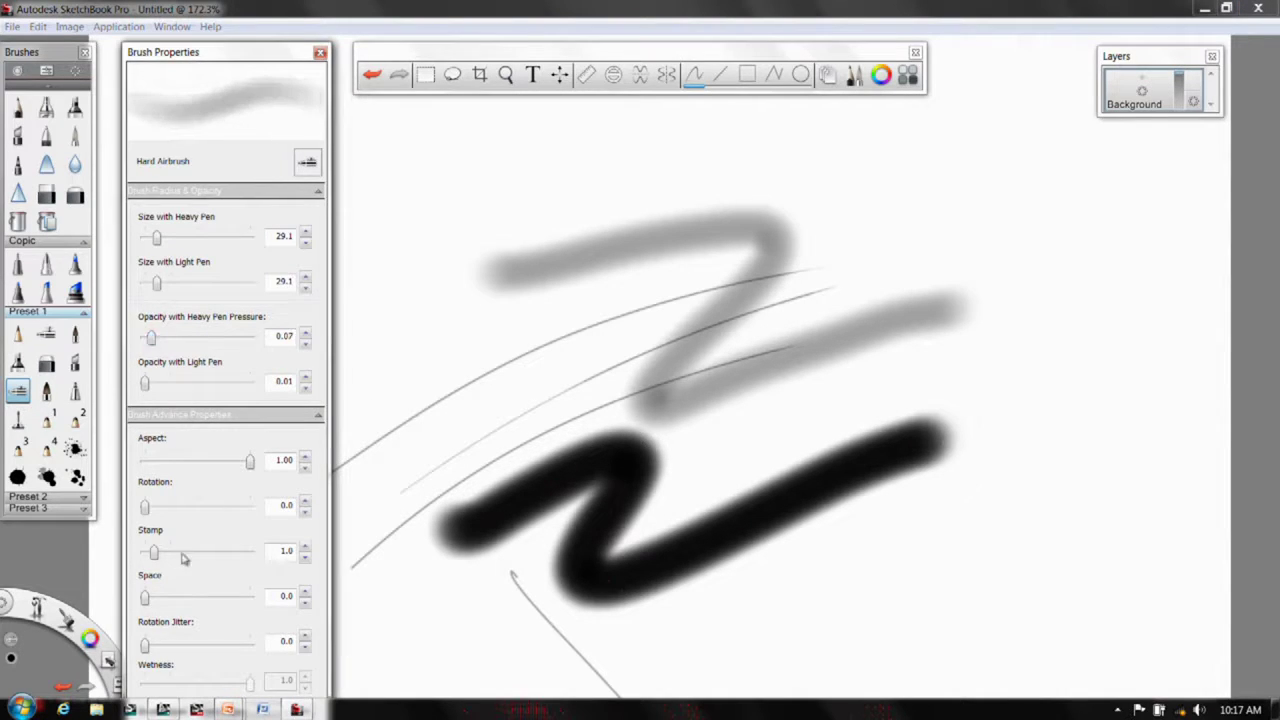
pyautogui.moveTo(154, 552); pyautogui.dragTo(206, 553)
pyautogui.moveTo(395, 380)
pyautogui.mouseDown()
pyautogui.moveTo(817, 313)
pyautogui.moveTo(1053, 238)
pyautogui.moveTo(1020, 321)
pyautogui.moveTo(1008, 501)
pyautogui.moveTo(806, 497)
pyautogui.moveTo(1010, 207)
pyautogui.moveTo(770, 255)
pyautogui.moveTo(770, 432)
pyautogui.moveTo(973, 234)
pyautogui.moveTo(623, 392)
pyautogui.moveTo(1051, 370)
pyautogui.moveTo(821, 207)
pyautogui.moveTo(789, 452)
pyautogui.mouseUp()
pyautogui.moveTo(264, 58); pyautogui.dragTo(234, 65)
pyautogui.press('space')
pyautogui.moveTo(709, 203)
pyautogui.mouseDown()
pyautogui.moveTo(627, 311)
pyautogui.moveTo(631, 283)
pyautogui.mouseUp()
pyautogui.click(289, 58)
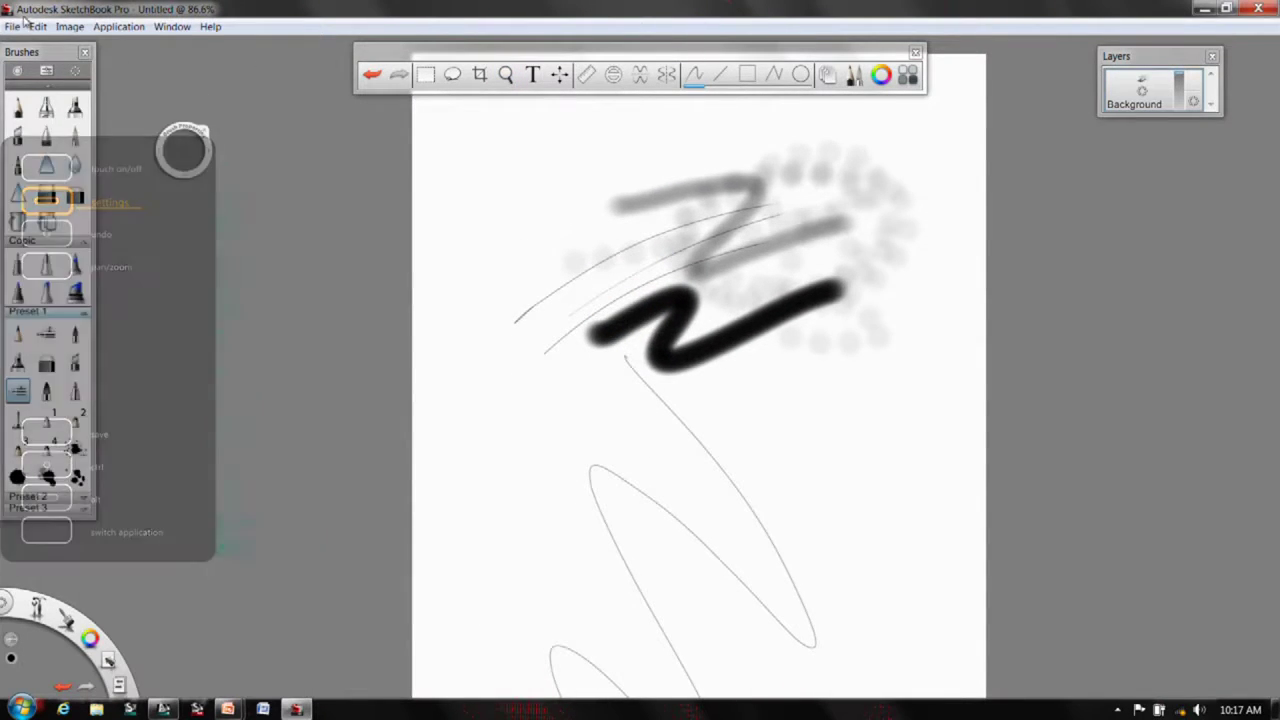
# - Open the SKETCH_LAYERS image from the PRES_ART folder without saving the test drawing
pyautogui.click(13, 26)
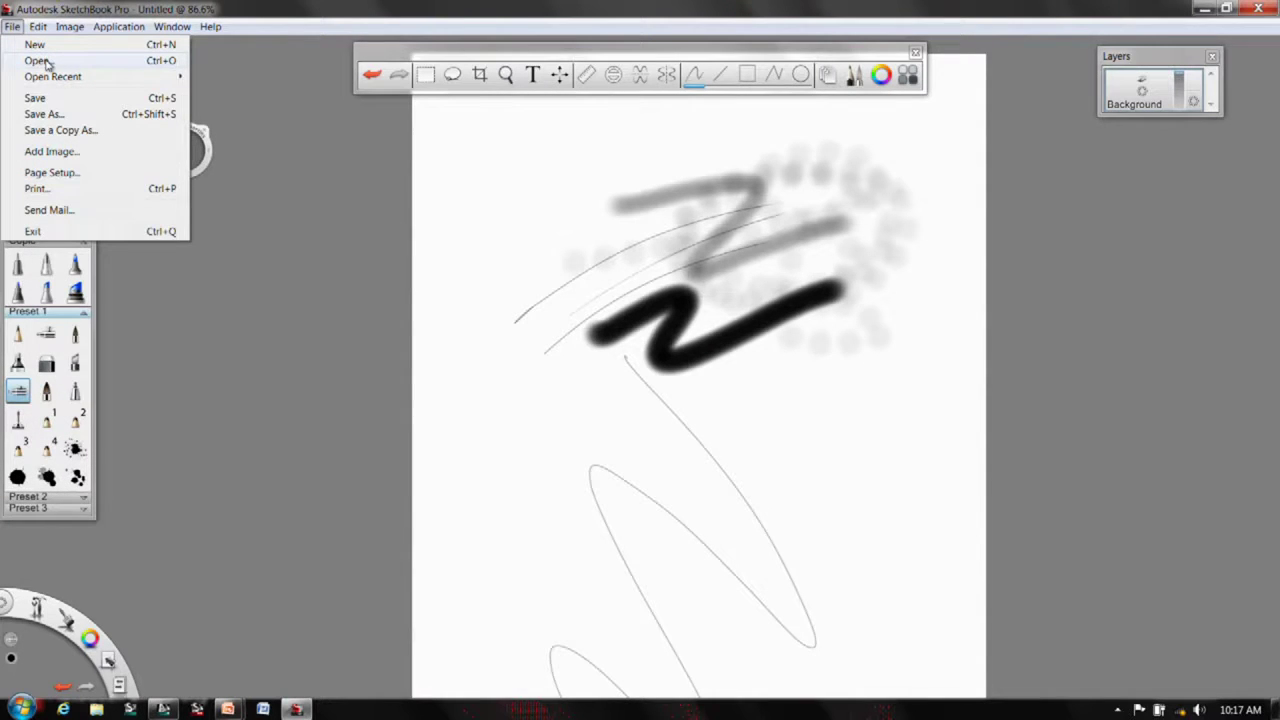
pyautogui.click(46, 63)
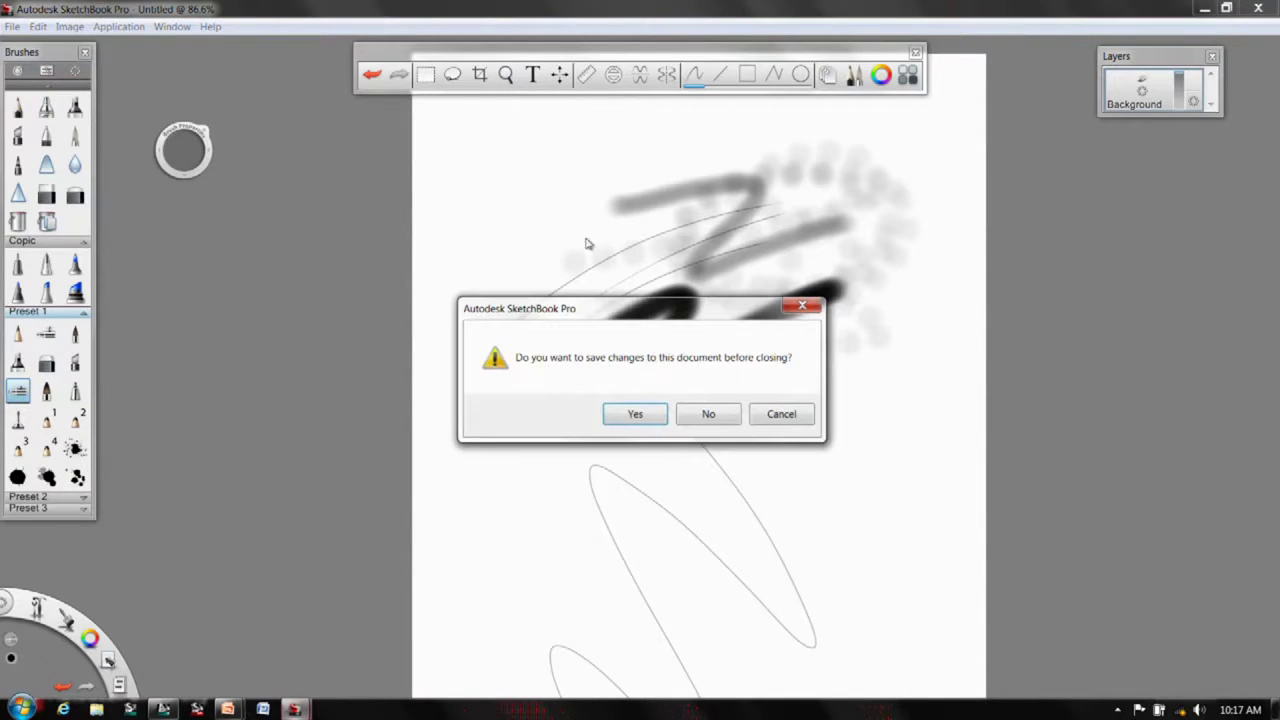
pyautogui.click(707, 414)
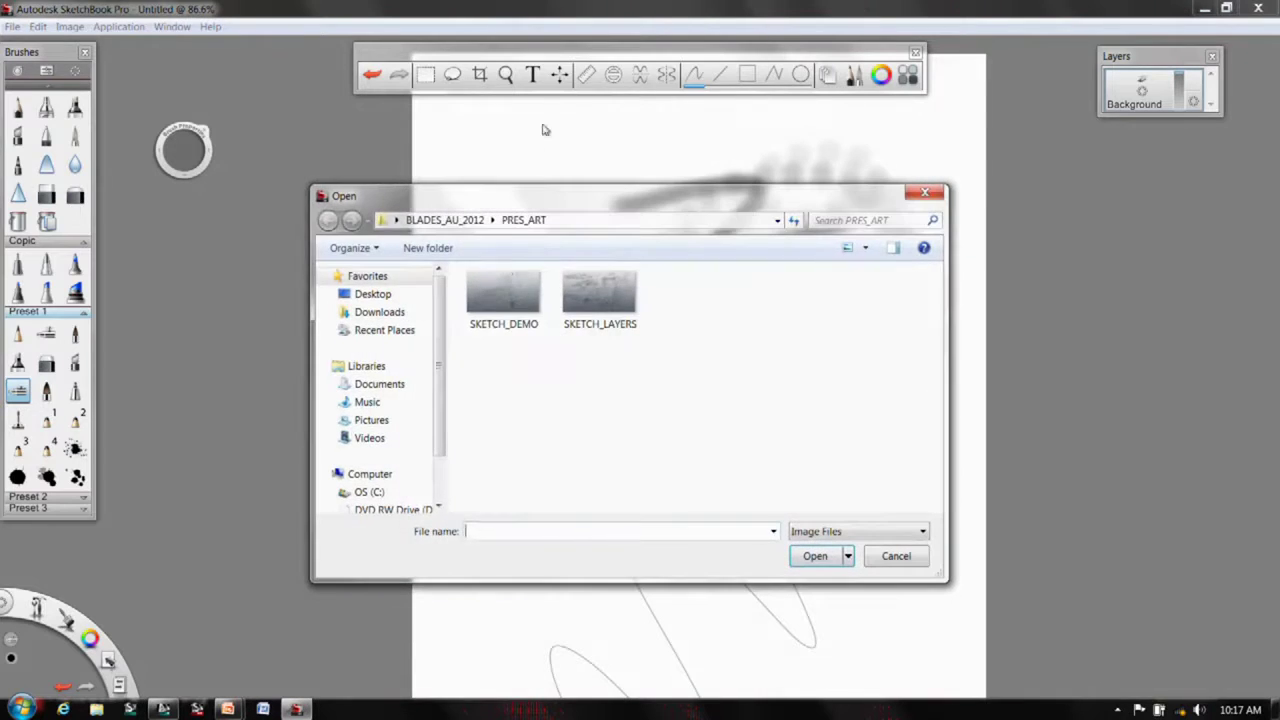
pyautogui.click(590, 293)
pyautogui.click(815, 556)
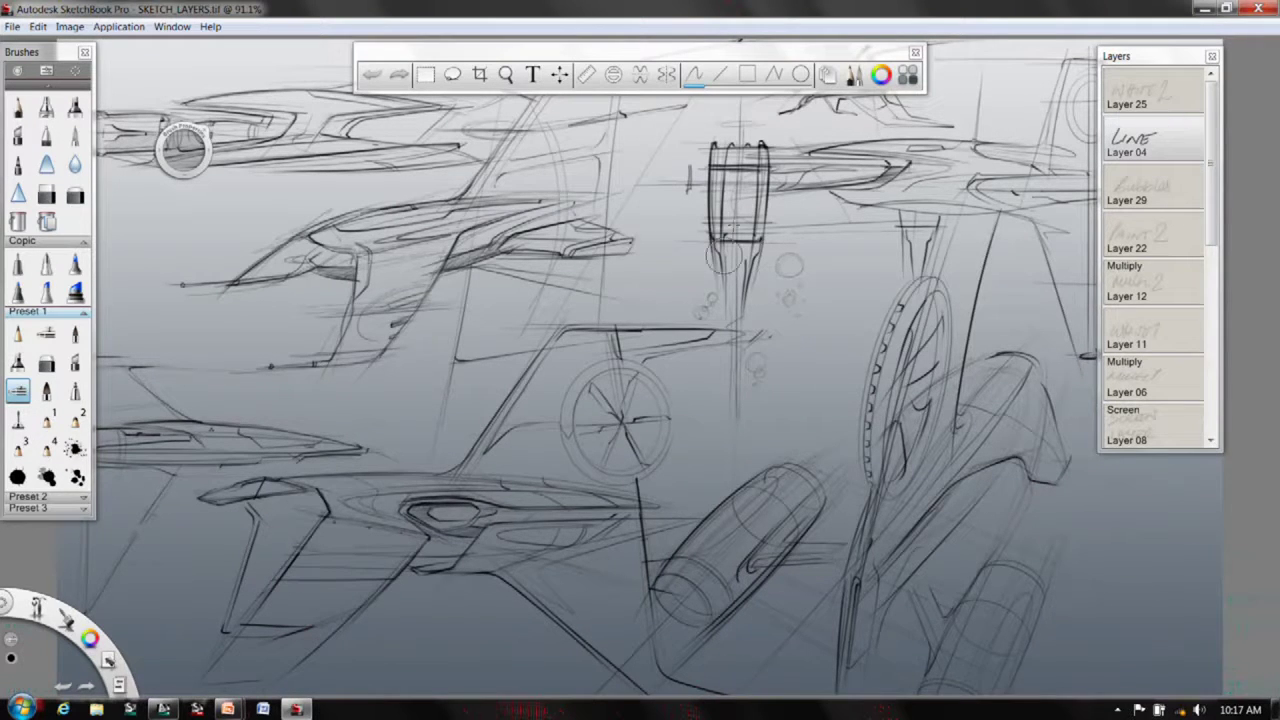
# - Examine the aircraft line sketches up close across the artwork, including the wings, propeller and engine pods
pyautogui.press('space')
pyautogui.moveTo(727, 252); pyautogui.dragTo(516, 276)
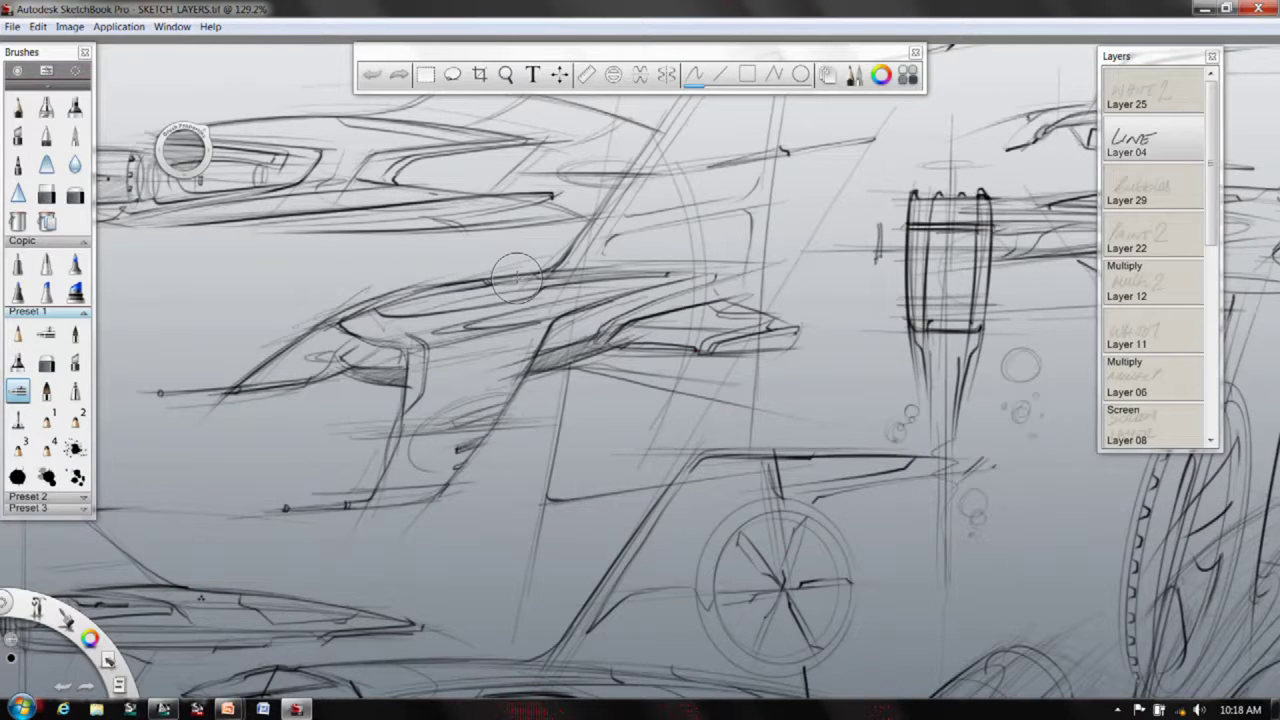
pyautogui.press('space')
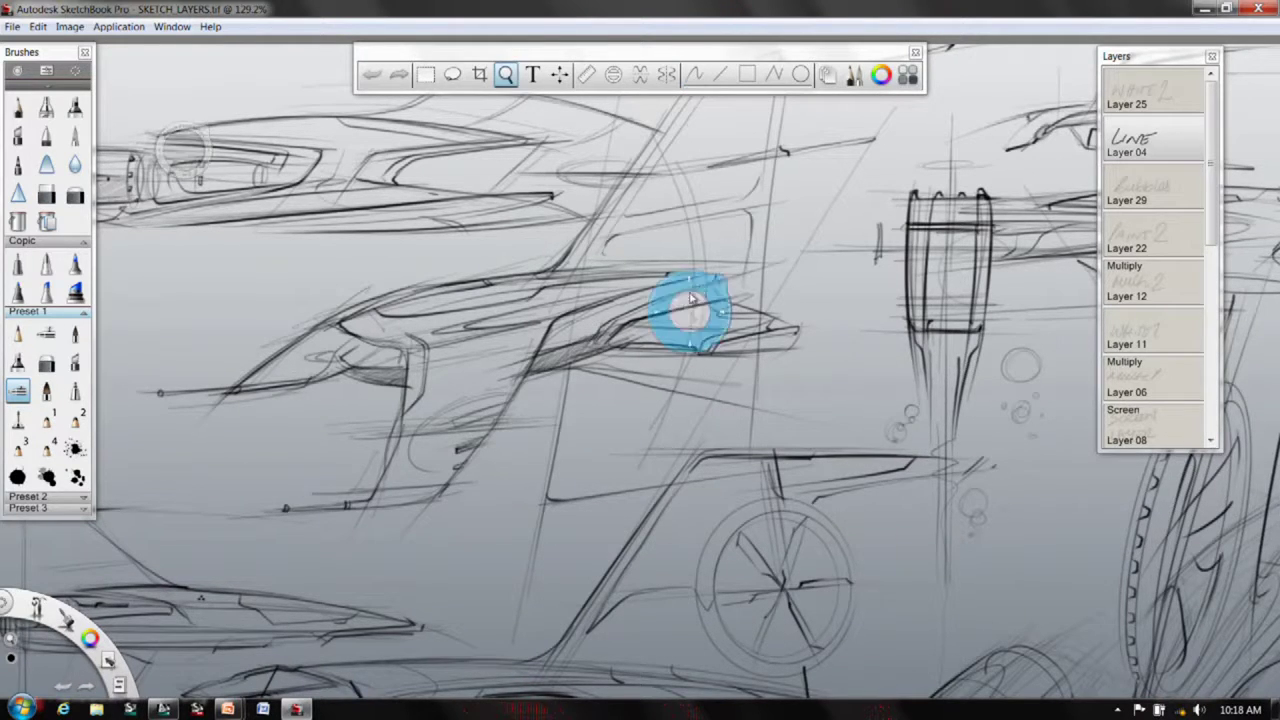
pyautogui.moveTo(695, 293); pyautogui.dragTo(651, 349)
pyautogui.moveTo(575, 322); pyautogui.dragTo(603, 420)
pyautogui.moveTo(532, 353); pyautogui.dragTo(597, 335)
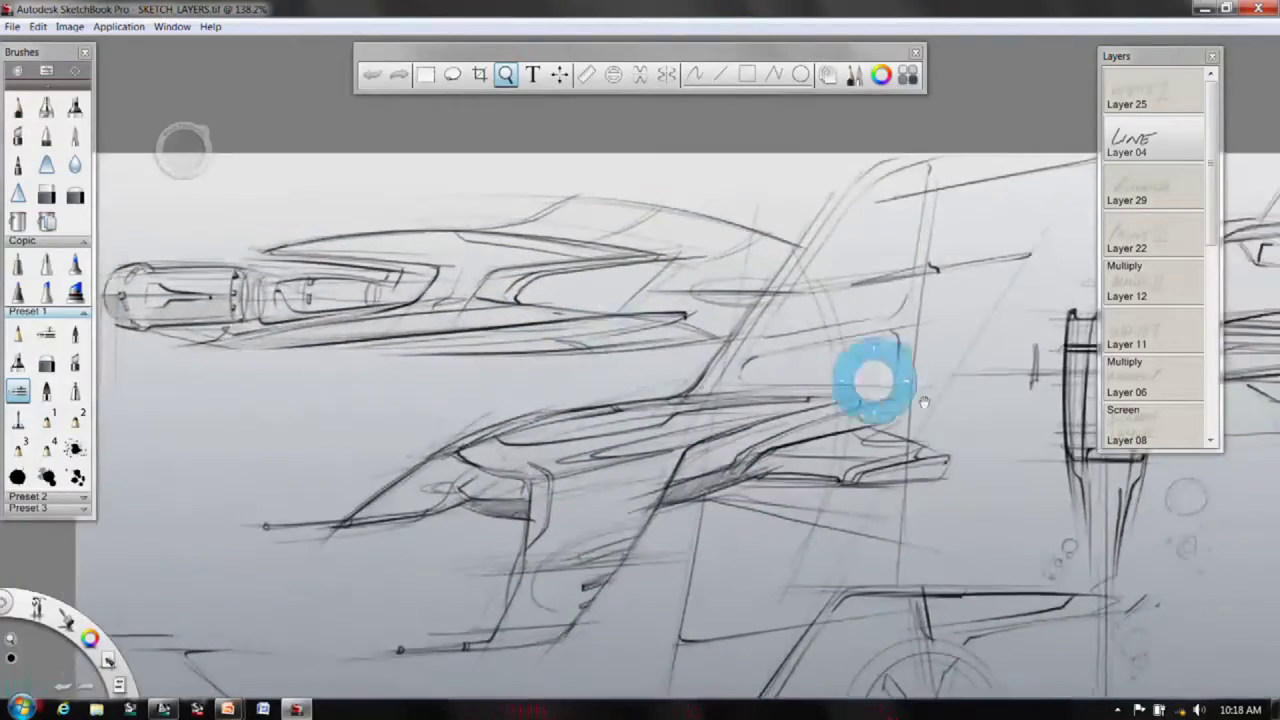
pyautogui.moveTo(915, 400); pyautogui.dragTo(822, 379)
pyautogui.moveTo(956, 371)
pyautogui.mouseDown()
pyautogui.moveTo(945, 416)
pyautogui.moveTo(975, 205)
pyautogui.mouseUp()
pyautogui.moveTo(907, 359); pyautogui.dragTo(766, 290)
pyautogui.moveTo(787, 397); pyautogui.dragTo(738, 444)
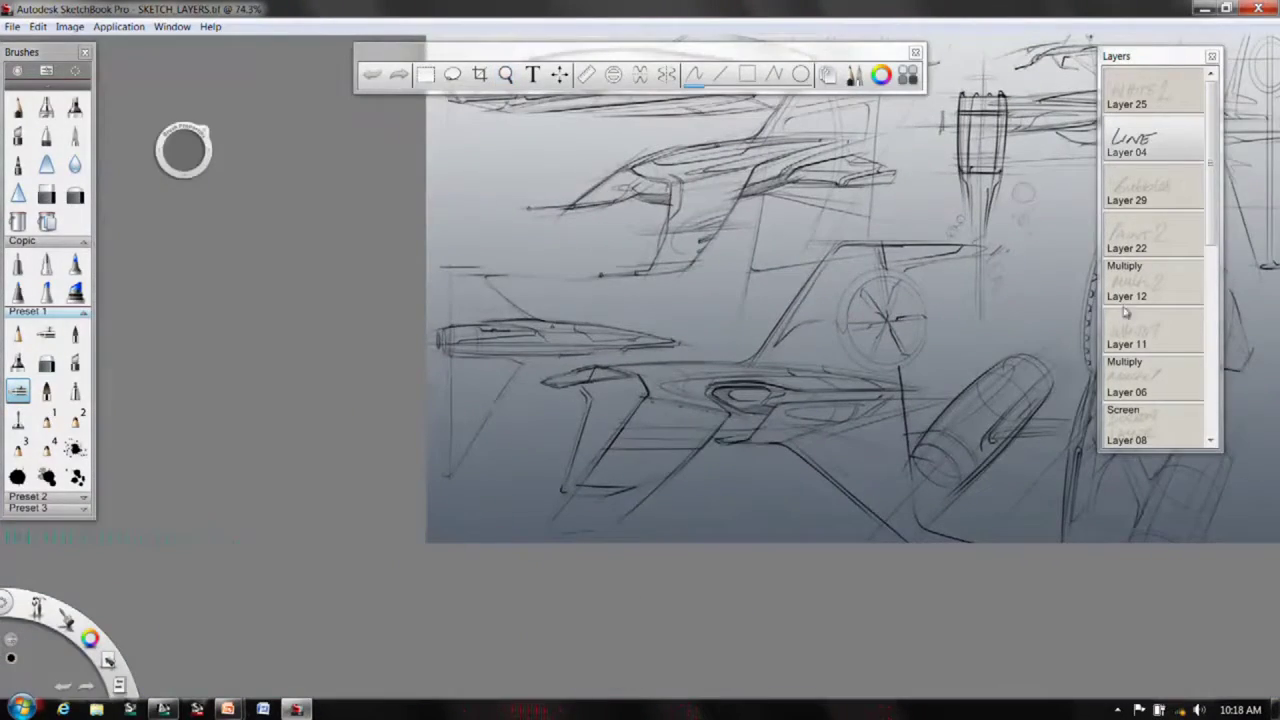
# - Toggle the Orange accent layer on and off and make the Paint 1 layer visible
pyautogui.moveTo(1212, 200); pyautogui.dragTo(1212, 385)
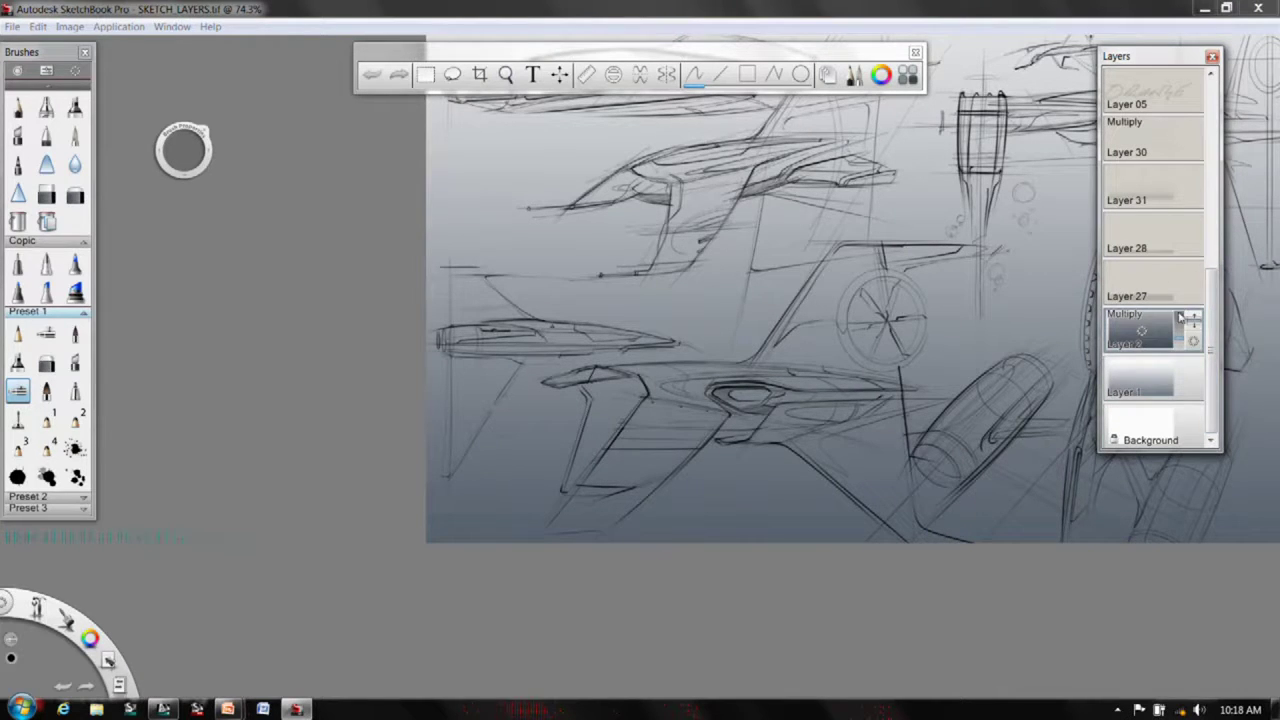
pyautogui.scroll(4, 1128, 284)
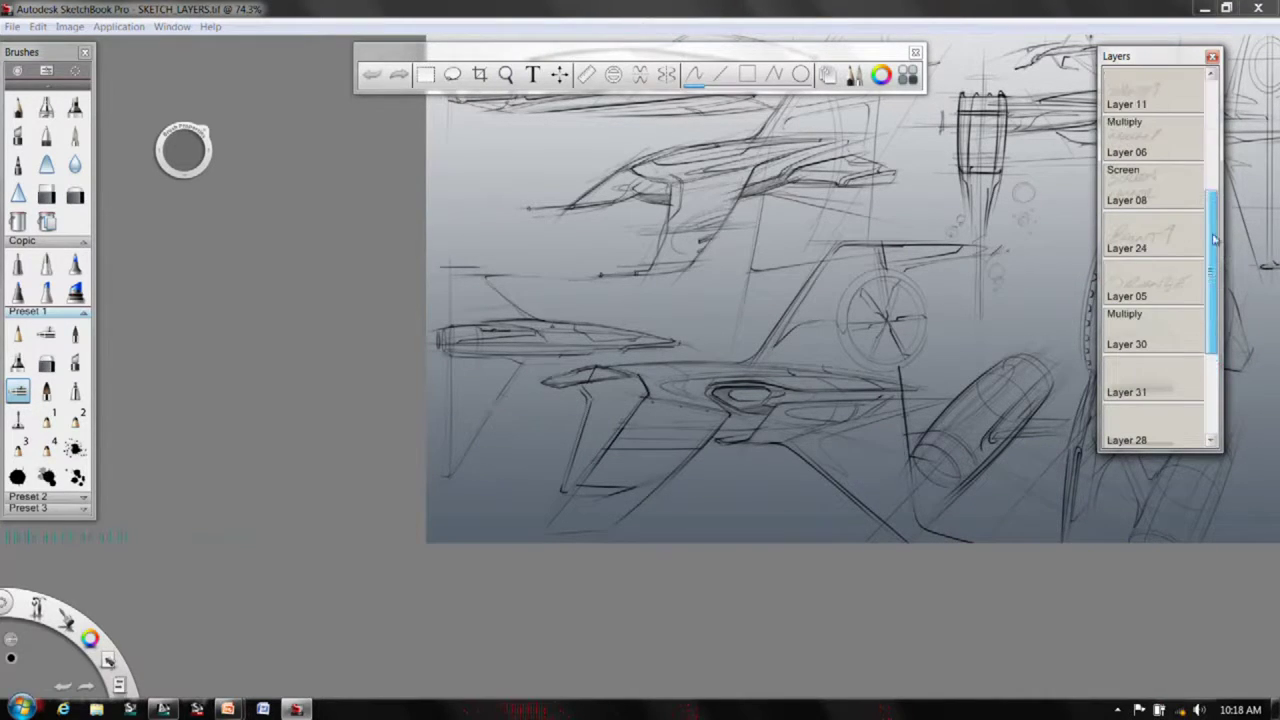
pyautogui.click(1128, 284)
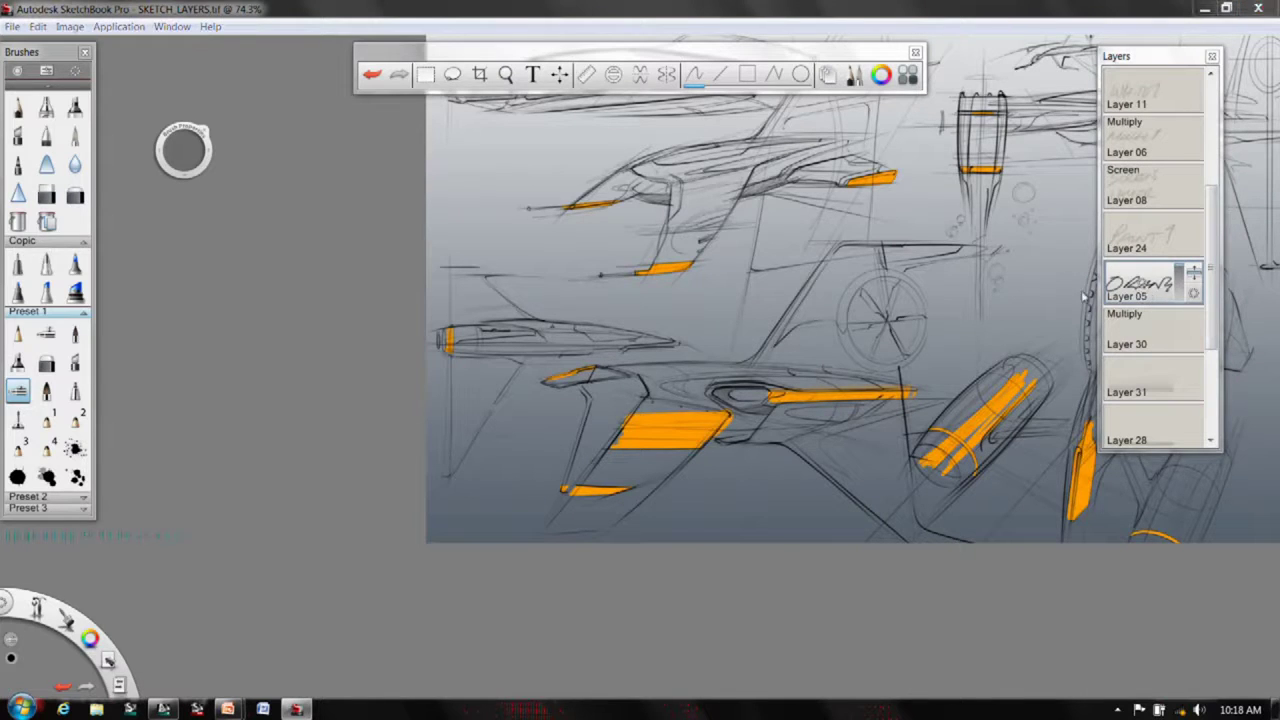
pyautogui.click(1140, 240)
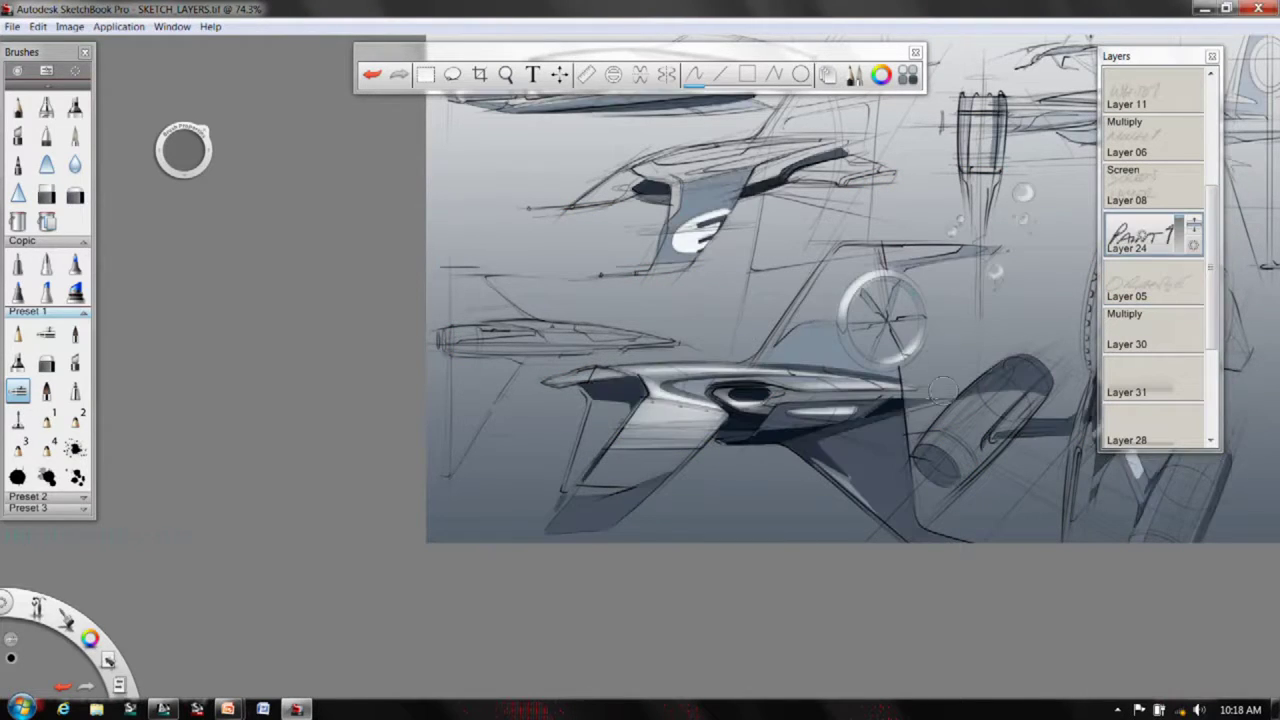
pyautogui.press('space')
pyautogui.moveTo(866, 304); pyautogui.dragTo(831, 323)
pyautogui.moveTo(766, 405); pyautogui.dragTo(583, 456)
pyautogui.moveTo(686, 406); pyautogui.dragTo(756, 367)
pyautogui.moveTo(708, 416)
pyautogui.mouseDown()
pyautogui.moveTo(733, 366)
pyautogui.moveTo(733, 322)
pyautogui.mouseUp()
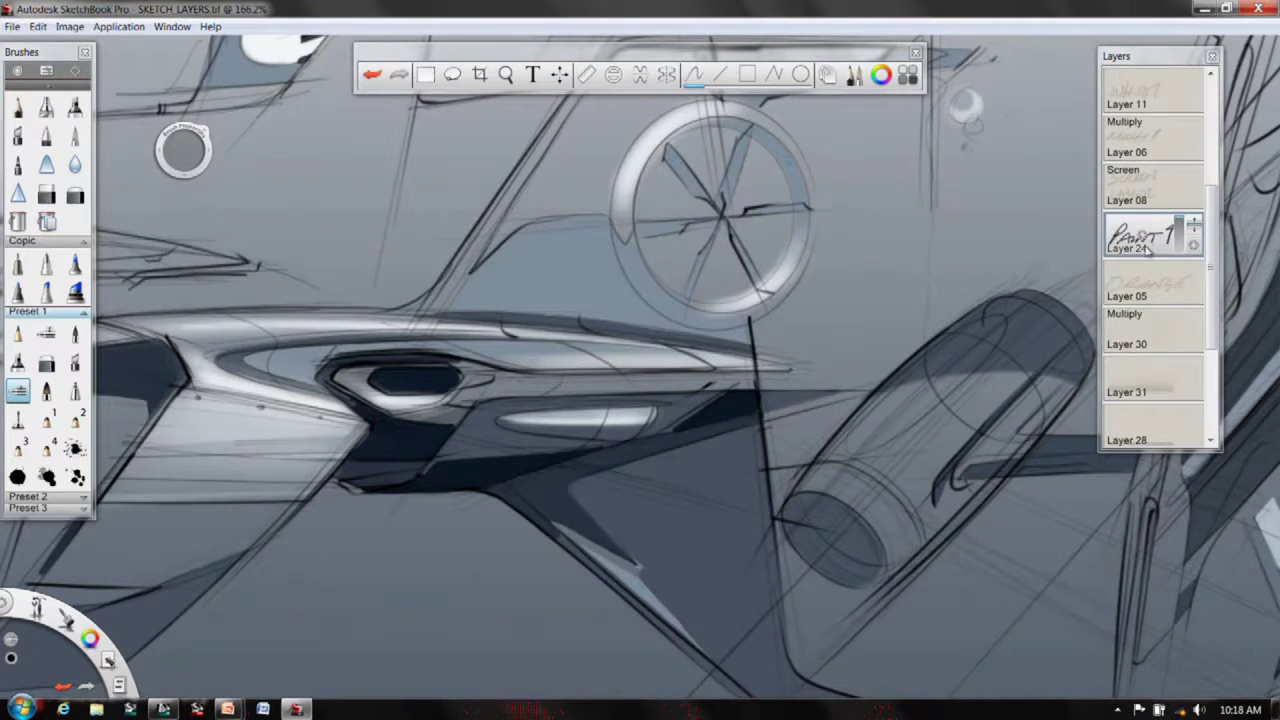
# - Clear the handwritten name of Layer 24, try a paint-can doodle, and handwrite "Paint 1" as its name instead
pyautogui.moveTo(1155, 245); pyautogui.dragTo(760, 186)
pyautogui.click(808, 327)
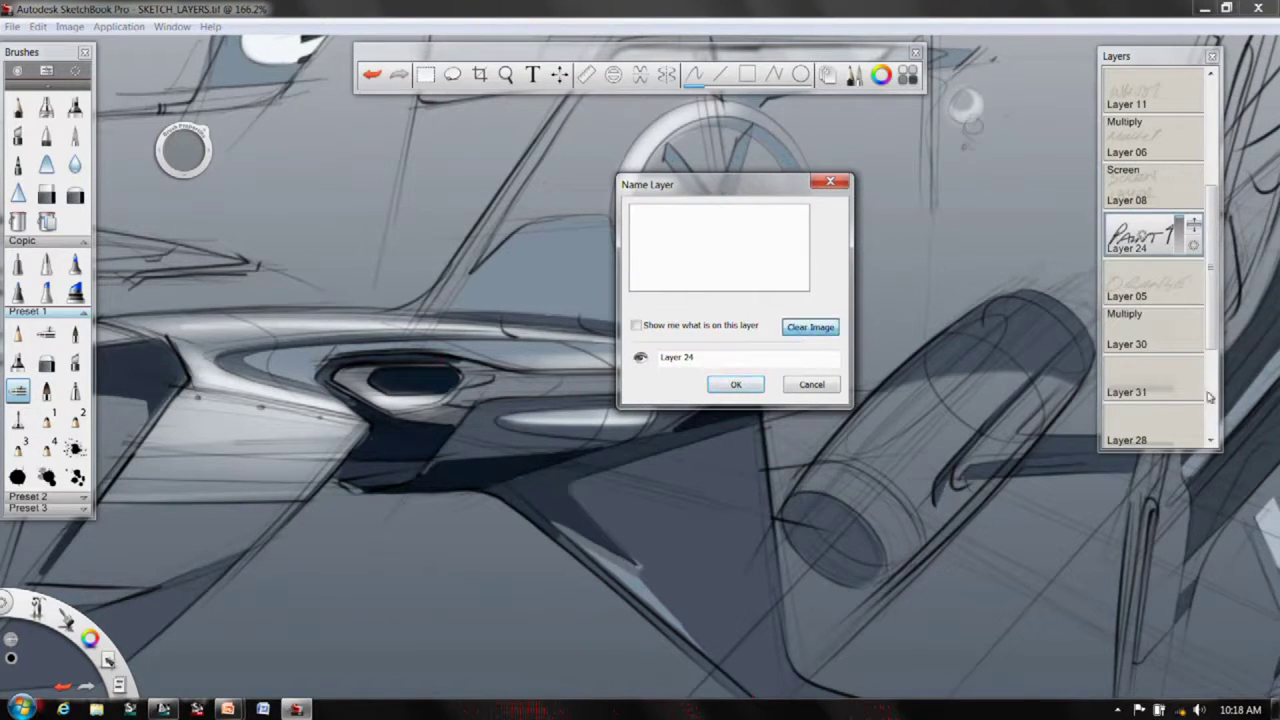
pyautogui.moveTo(669, 233)
pyautogui.mouseDown()
pyautogui.moveTo(688, 263)
pyautogui.moveTo(738, 206)
pyautogui.moveTo(712, 238)
pyautogui.mouseUp()
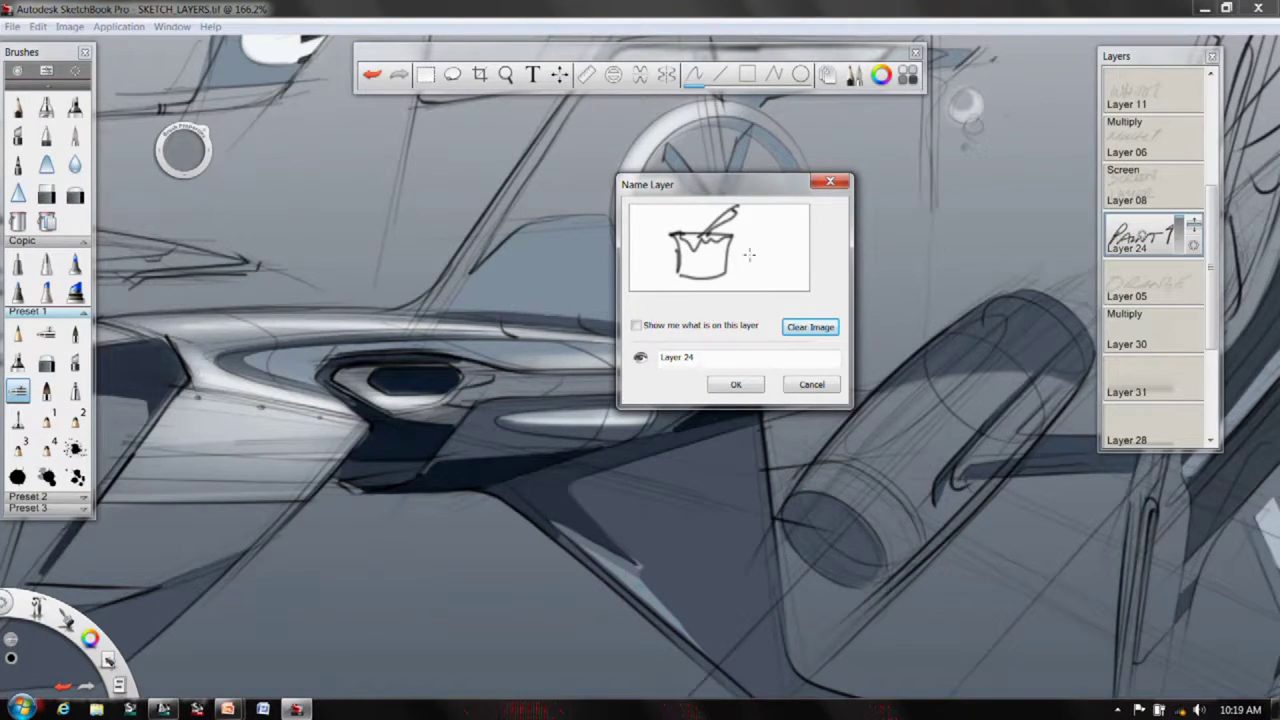
pyautogui.moveTo(785, 214); pyautogui.dragTo(782, 268)
pyautogui.click(797, 331)
pyautogui.moveTo(664, 228)
pyautogui.mouseDown()
pyautogui.moveTo(680, 257)
pyautogui.moveTo(737, 255)
pyautogui.moveTo(768, 236)
pyautogui.mouseUp()
pyautogui.moveTo(784, 220); pyautogui.dragTo(770, 258)
pyautogui.click(736, 384)
# - Make the Paint 2 layer (Layer 22) visible over the sketch
pyautogui.moveTo(1217, 236)
pyautogui.mouseDown()
pyautogui.moveTo(1217, 207)
pyautogui.moveTo(1217, 218)
pyautogui.mouseUp()
pyautogui.press('space')
pyautogui.moveTo(840, 236); pyautogui.dragTo(727, 350)
pyautogui.moveTo(734, 382); pyautogui.dragTo(586, 523)
pyautogui.moveTo(667, 374); pyautogui.dragTo(650, 395)
pyautogui.moveTo(642, 461); pyautogui.dragTo(640, 511)
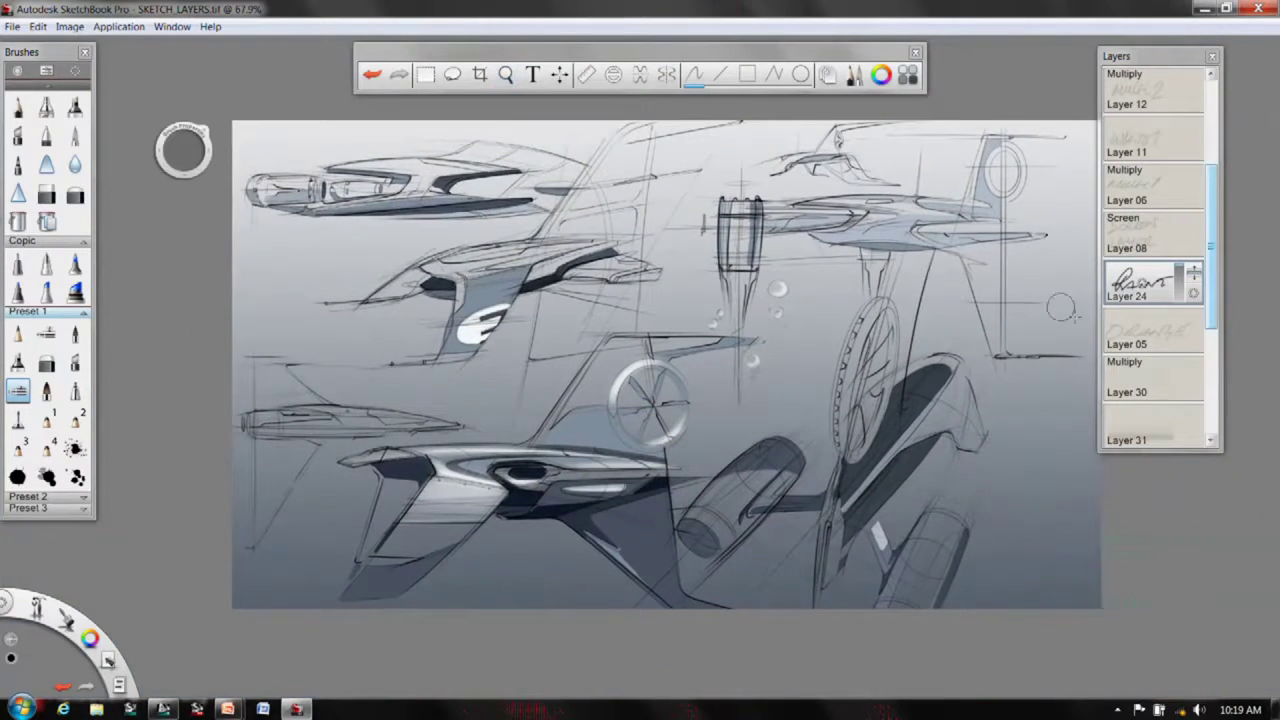
pyautogui.scroll(2, 1150, 143)
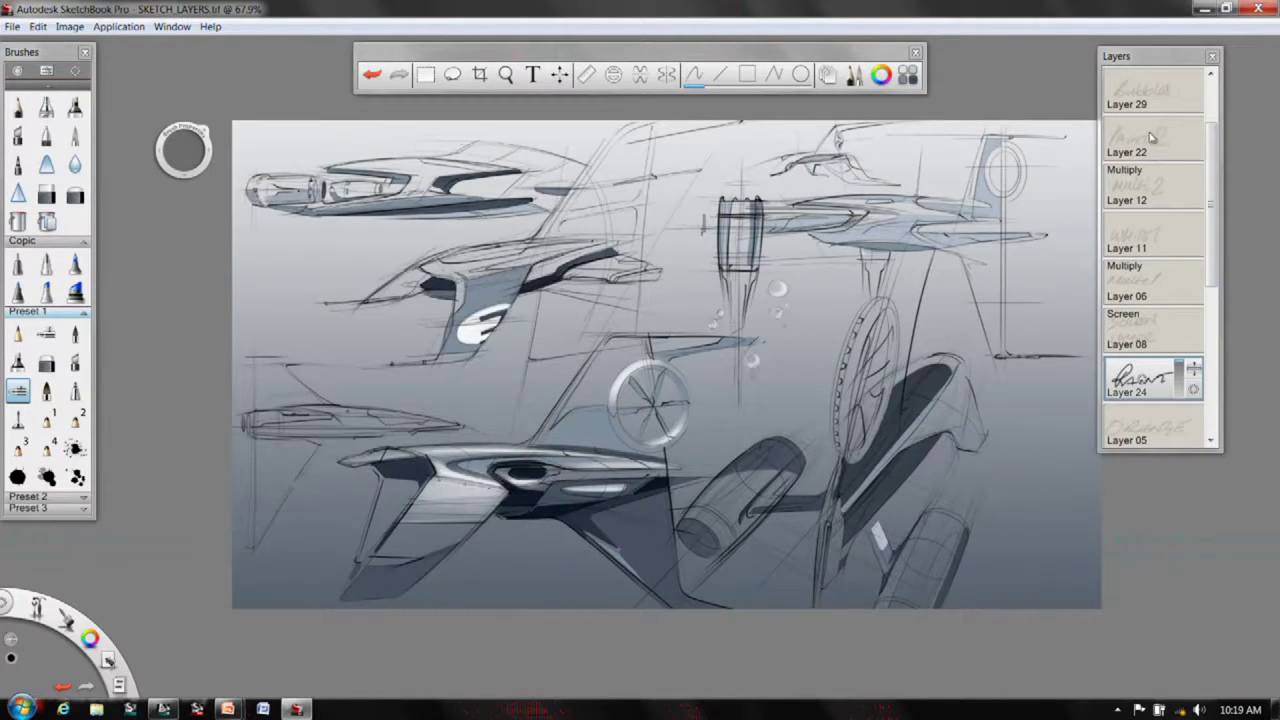
pyautogui.moveTo(1152, 138); pyautogui.dragTo(1062, 138)
# - Inspect the Paint 2 shading on the aircraft and make the White 1 layer (Layer 11) visible
pyautogui.moveTo(741, 292)
pyautogui.mouseDown()
pyautogui.moveTo(728, 298)
pyautogui.moveTo(729, 283)
pyautogui.mouseUp()
pyautogui.press('space')
pyautogui.moveTo(522, 325); pyautogui.dragTo(630, 304)
pyautogui.moveTo(586, 380); pyautogui.dragTo(484, 460)
pyautogui.moveTo(593, 473); pyautogui.dragTo(545, 490)
pyautogui.moveTo(736, 560); pyautogui.dragTo(714, 395)
pyautogui.moveTo(1211, 262); pyautogui.dragTo(1225, 196)
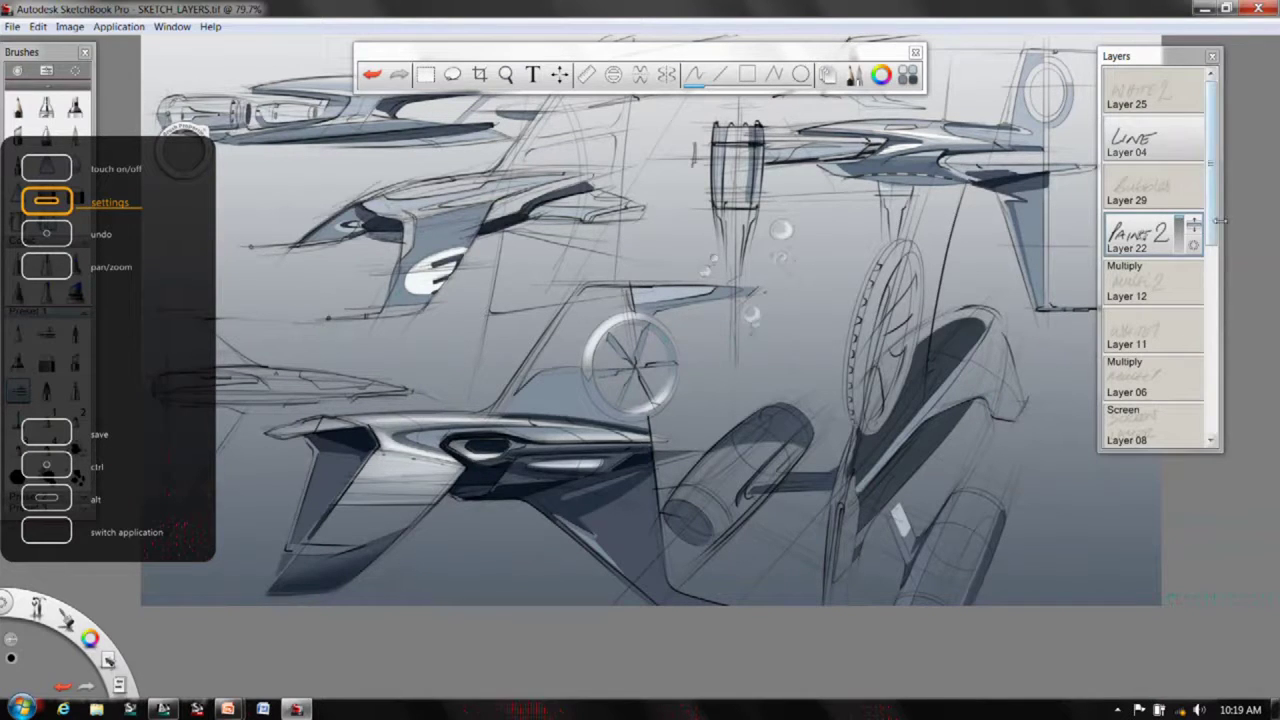
pyautogui.moveTo(1213, 236); pyautogui.dragTo(1211, 262)
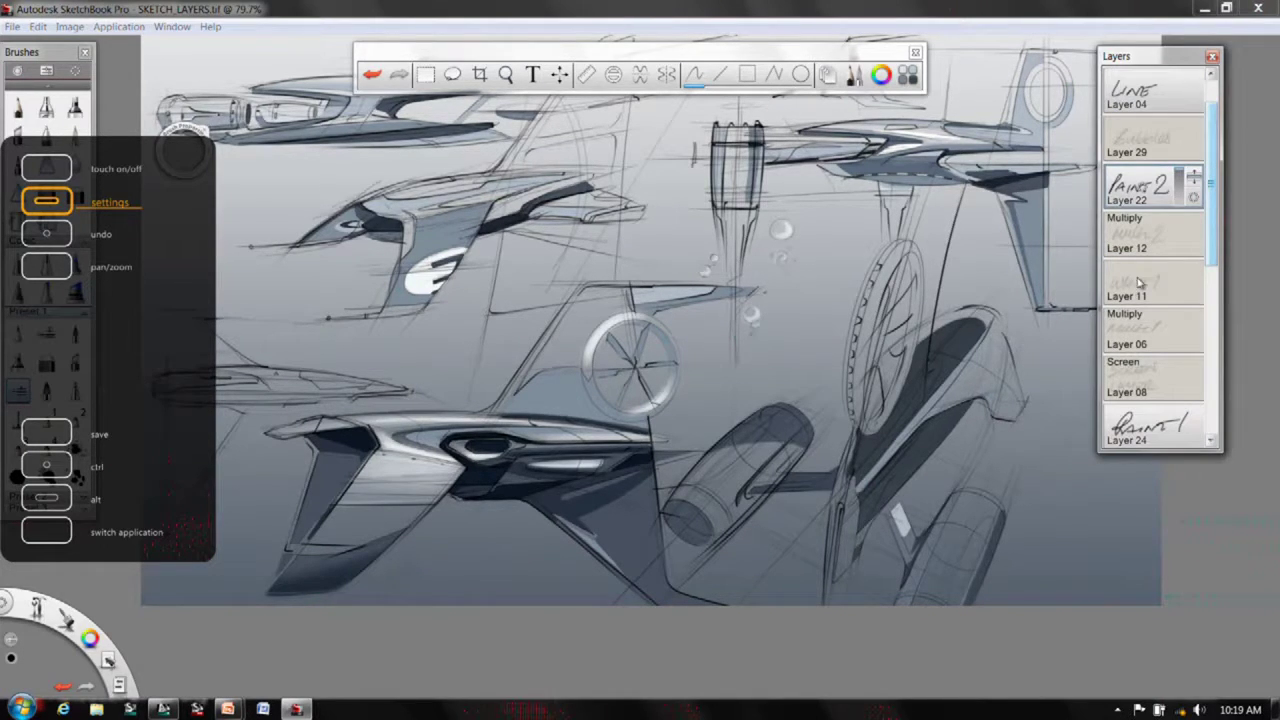
pyautogui.moveTo(1139, 283); pyautogui.dragTo(1274, 283)
pyautogui.press('space')
pyautogui.moveTo(905, 343); pyautogui.dragTo(837, 430)
pyautogui.moveTo(837, 430); pyautogui.dragTo(783, 457)
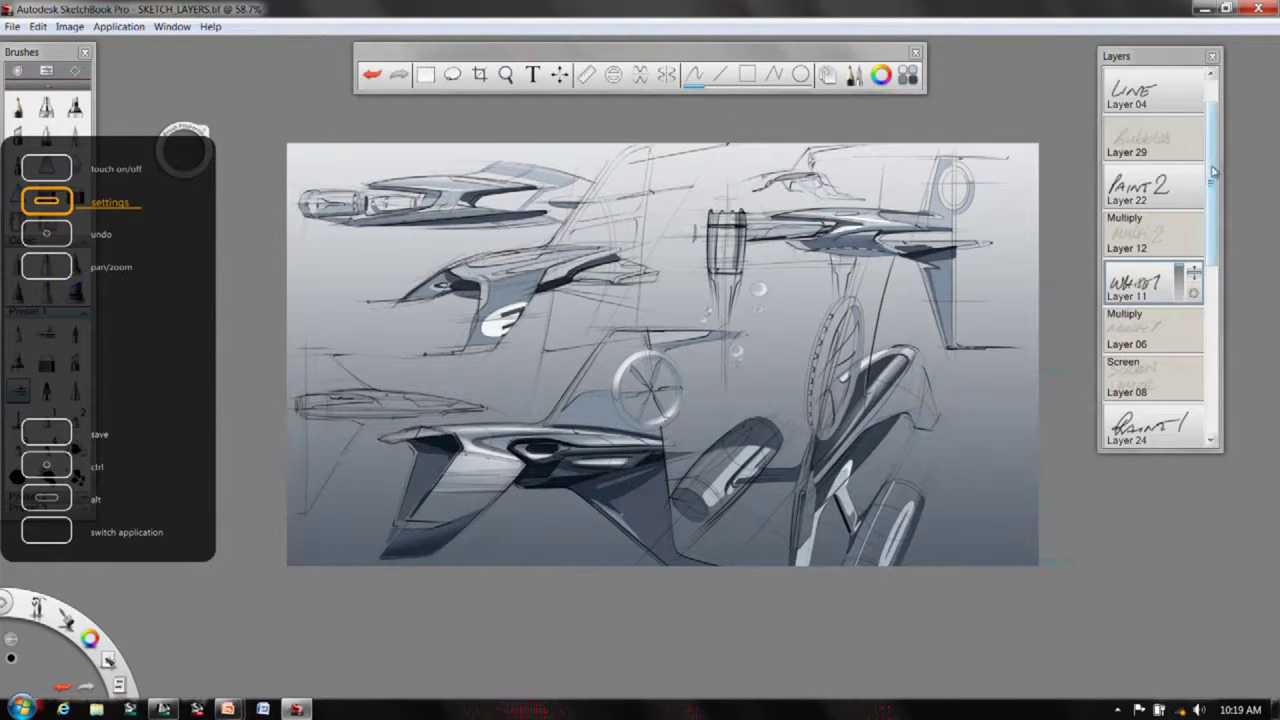
# - Make the White 2 layer (Layer 25) visible over the aircraft sketch
pyautogui.moveTo(1207, 182); pyautogui.dragTo(1207, 144)
pyautogui.click(1140, 92)
pyautogui.press('space')
pyautogui.moveTo(845, 284); pyautogui.dragTo(888, 240)
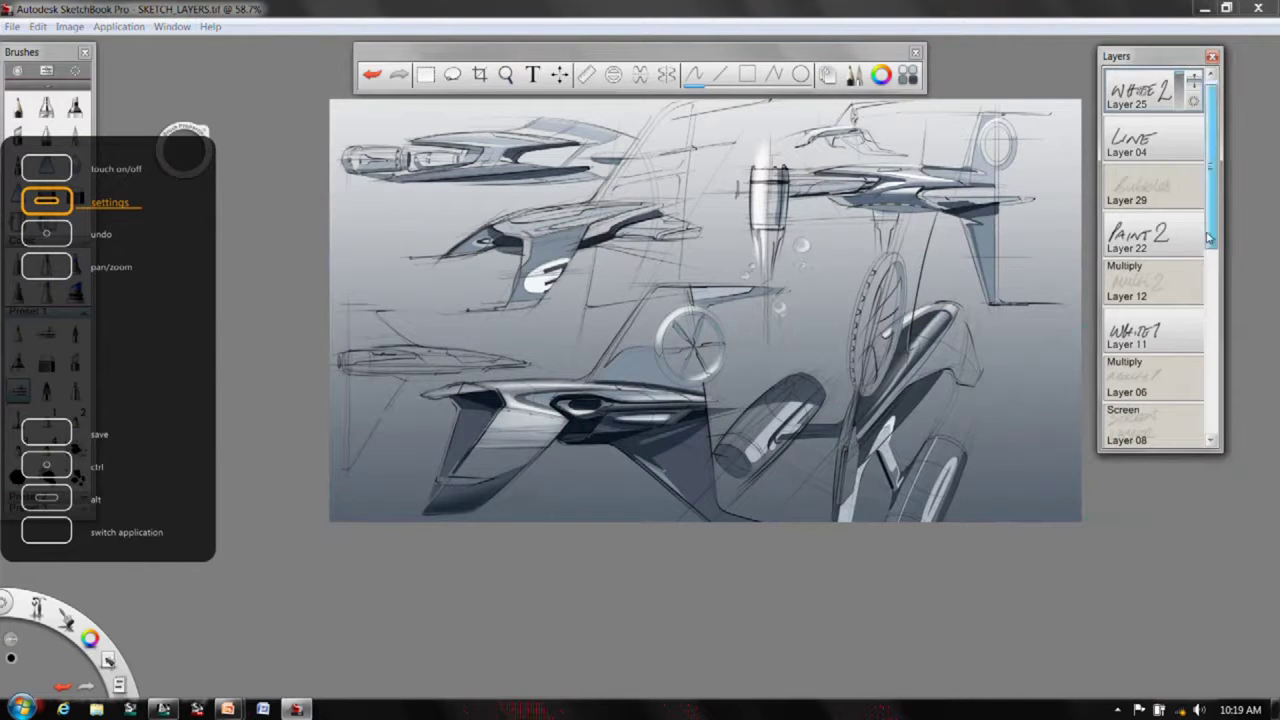
# - Make the Multi 2 layer (Layer 12) visible and view its shading on the sketch up close
pyautogui.moveTo(1209, 228); pyautogui.dragTo(1210, 272)
pyautogui.click(1144, 186)
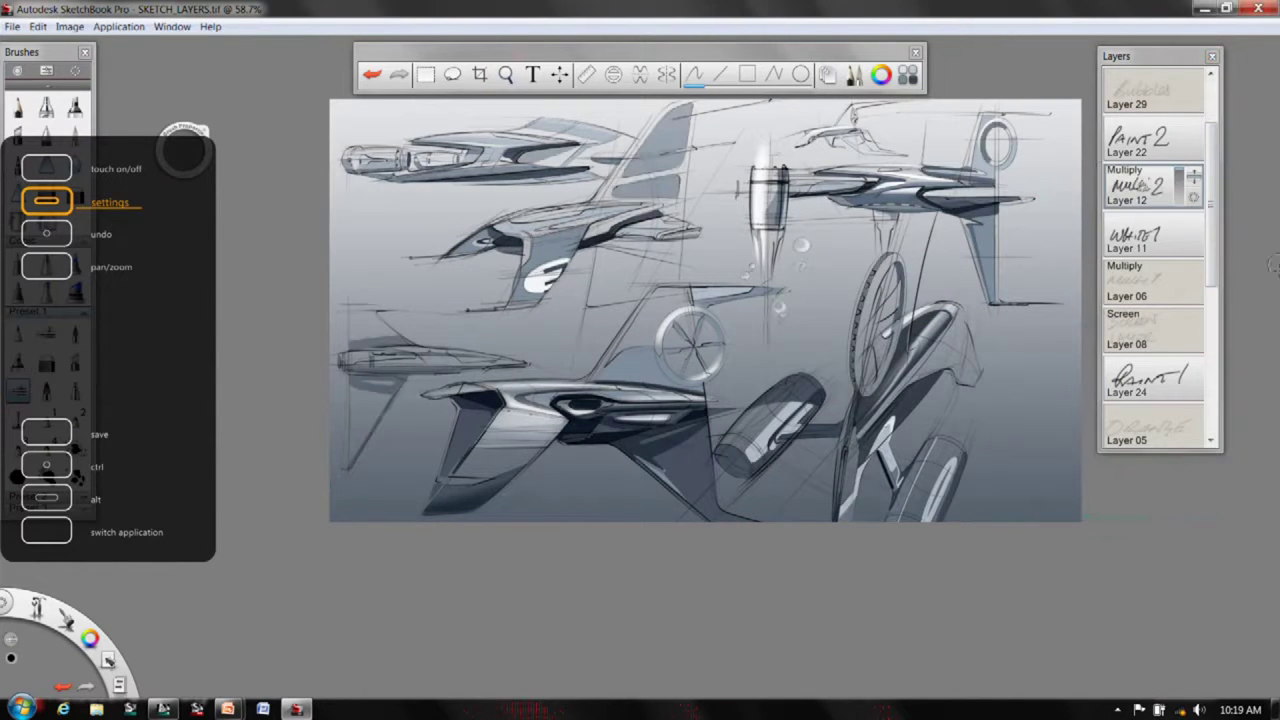
pyautogui.press('space')
pyautogui.moveTo(785, 362); pyautogui.dragTo(806, 308)
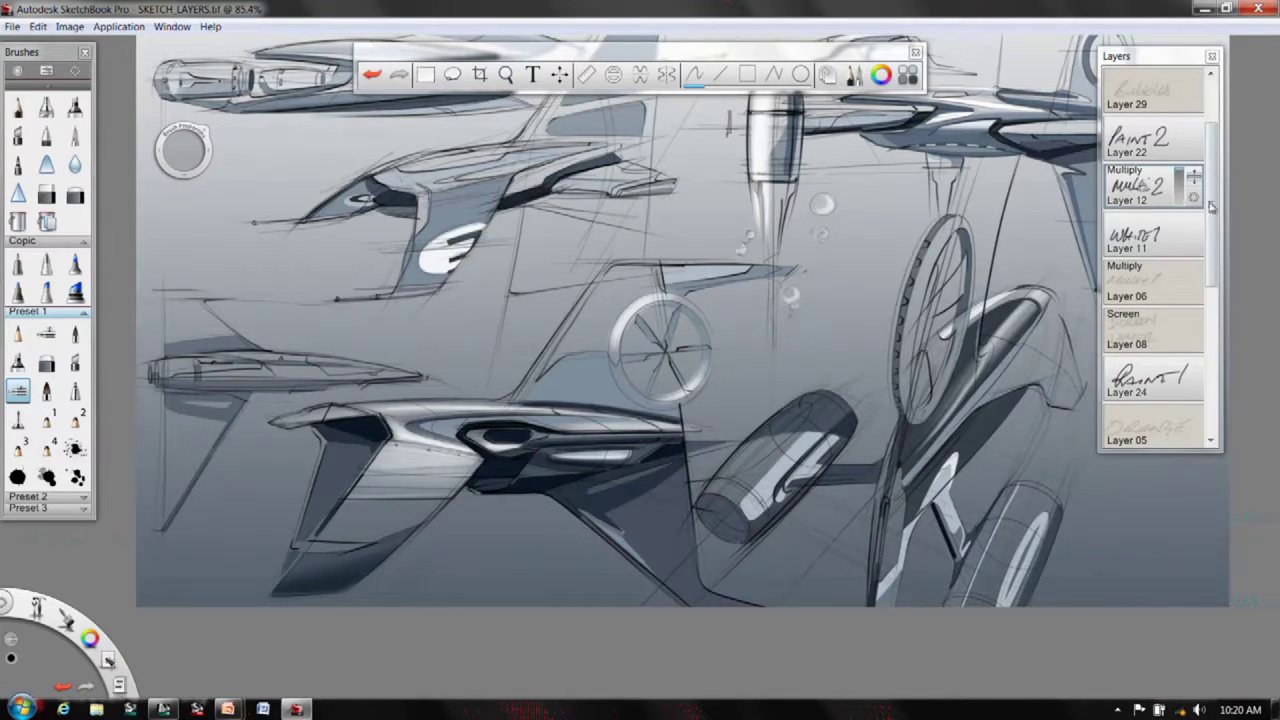
# - Make the Multi 1 layer (Layer 06) visible and view its darker shading across the aircraft
pyautogui.scroll(1, 1211, 205)
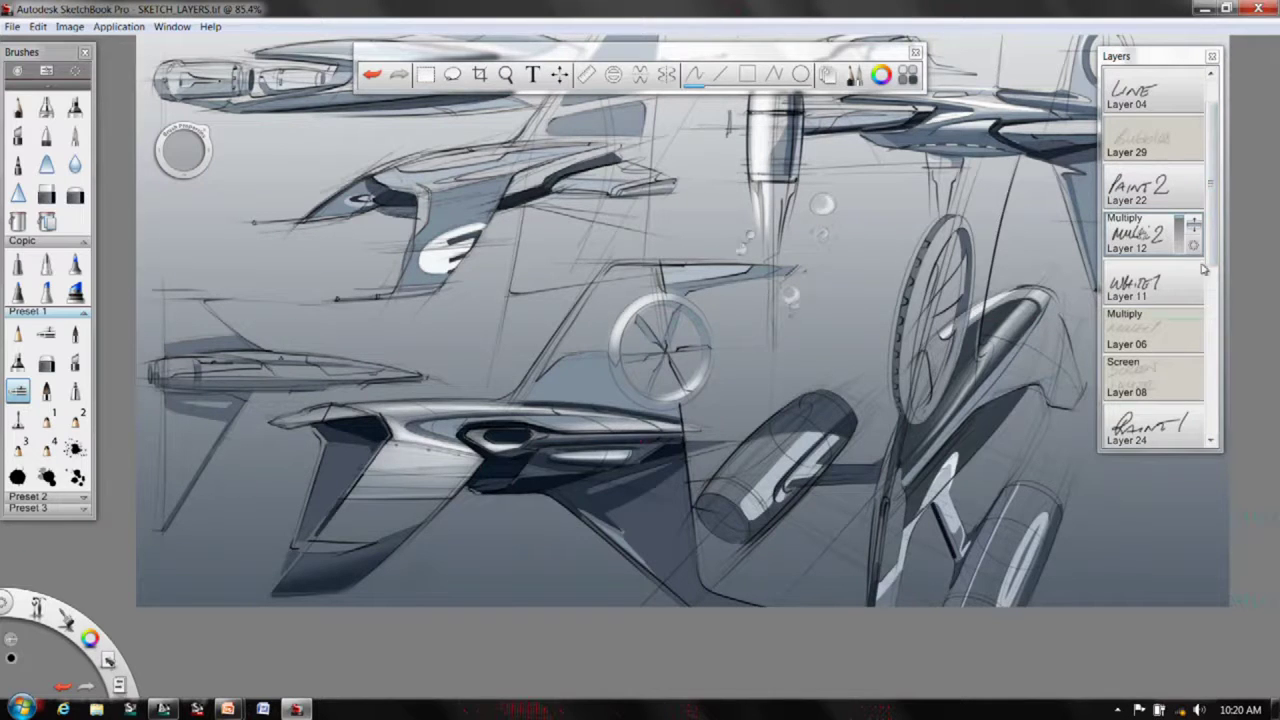
pyautogui.click(1131, 333)
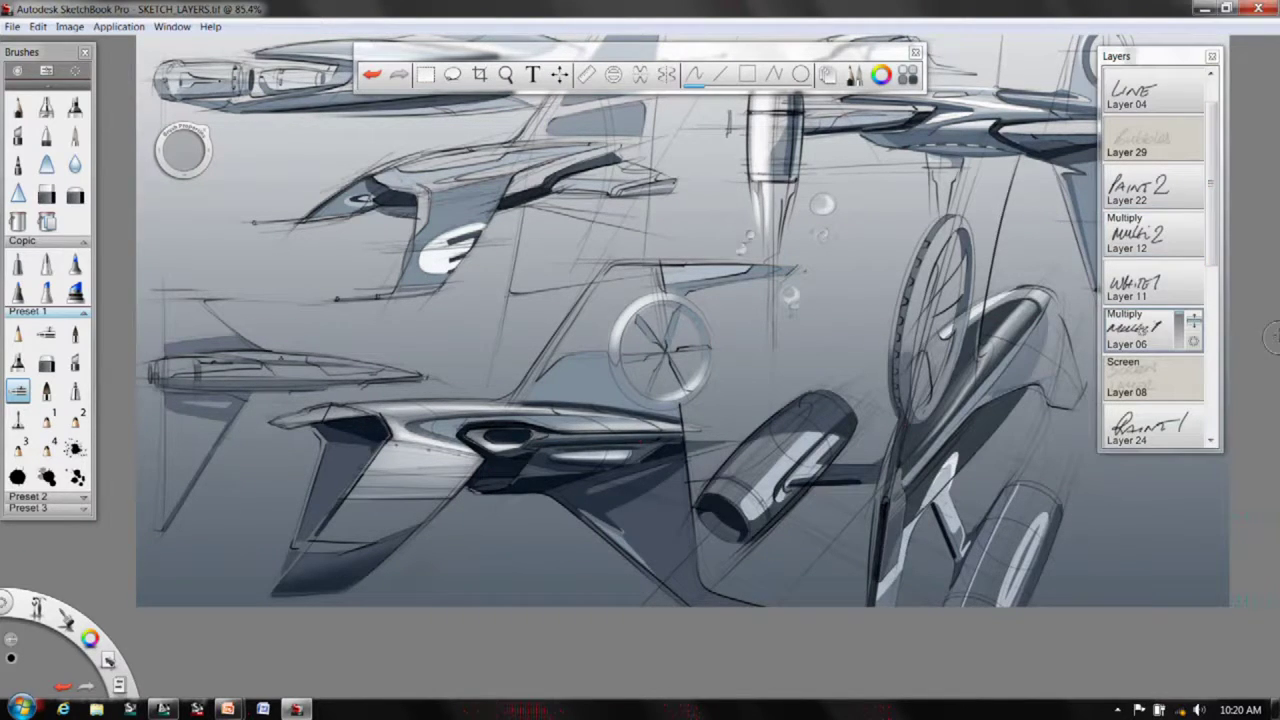
pyautogui.moveTo(920, 324); pyautogui.dragTo(752, 454)
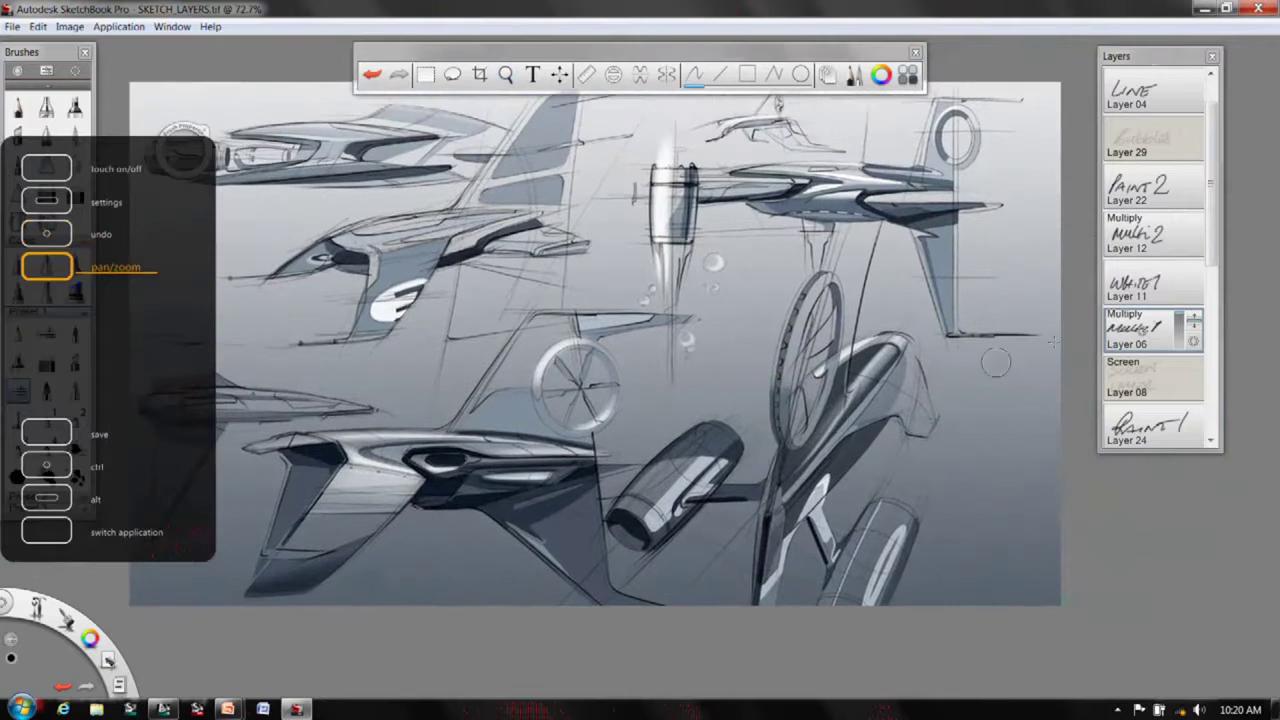
pyautogui.scroll(-1, 1161, 344)
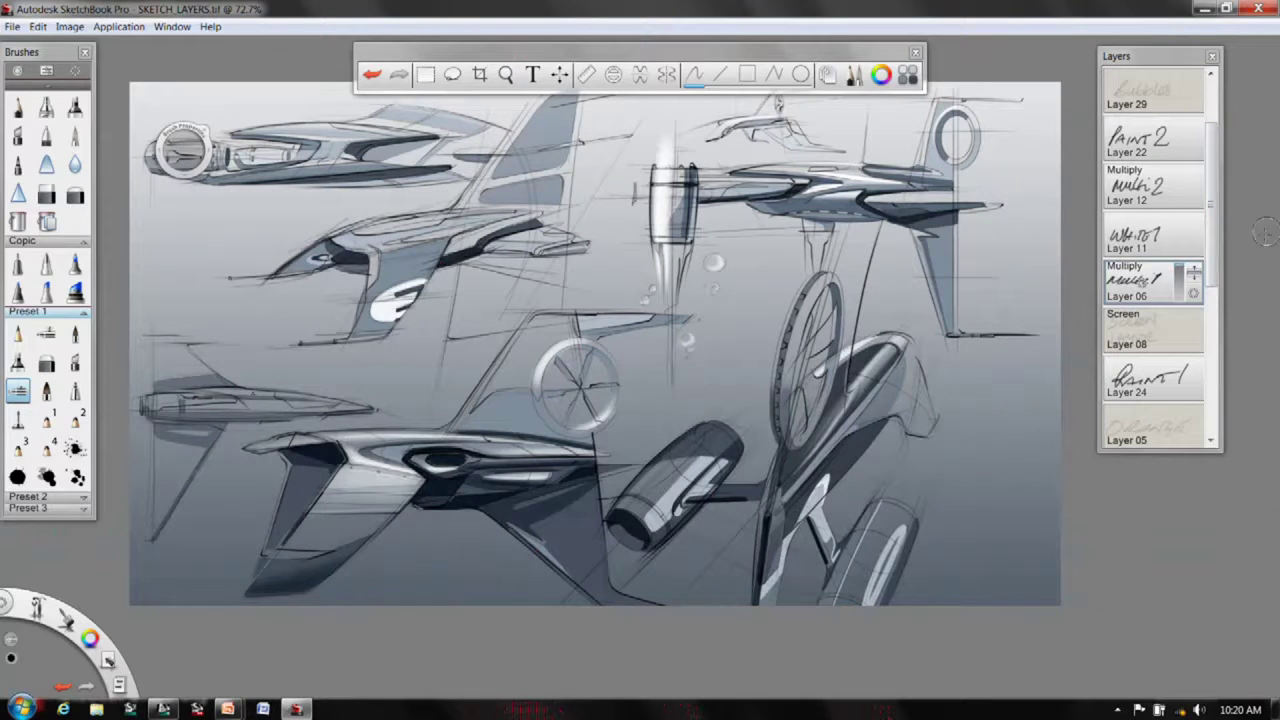
# - Make the Bubbles layer (Layer 29) and the Screen layer (Layer 08) visible
pyautogui.scroll(1, 1143, 340)
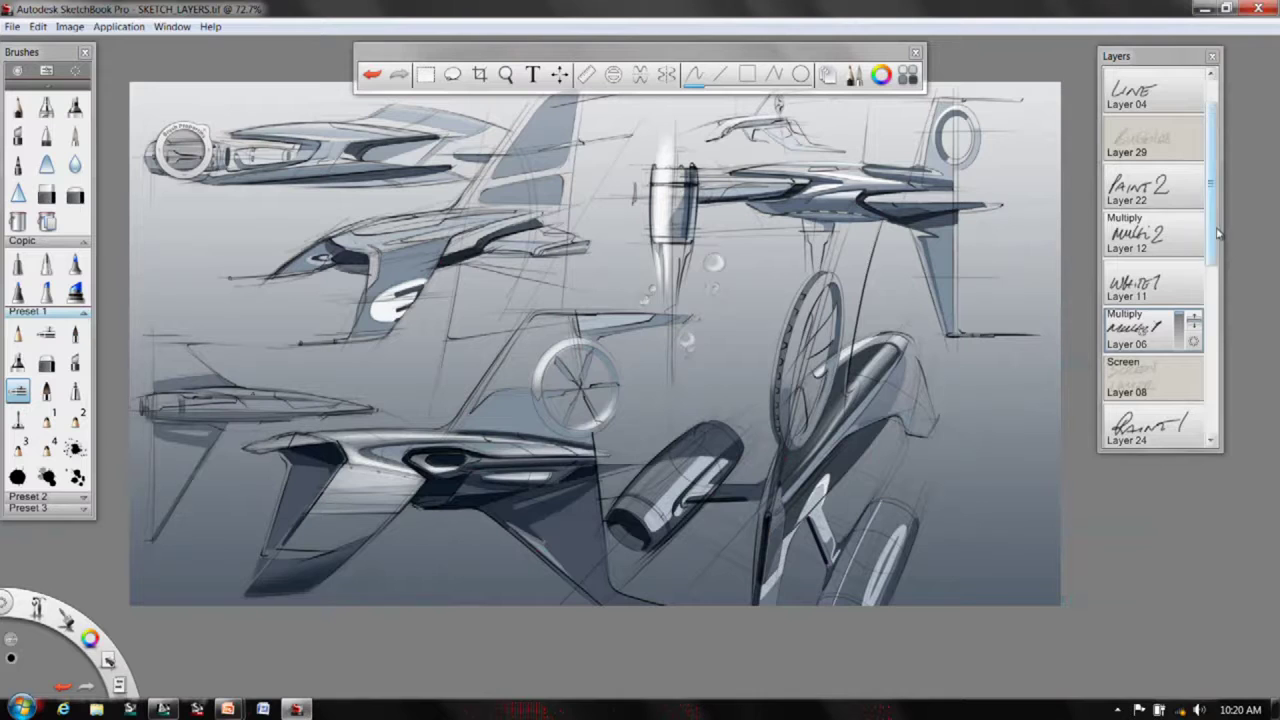
pyautogui.scroll(1, 1214, 223)
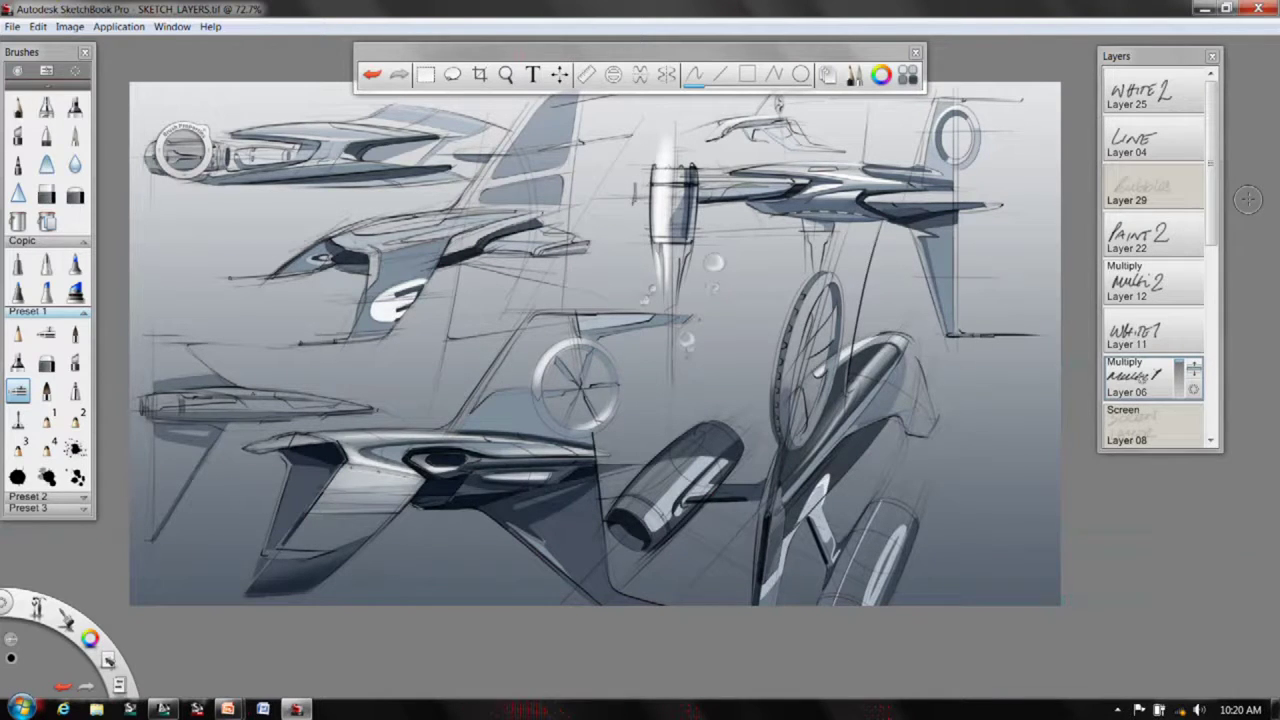
pyautogui.click(1138, 187)
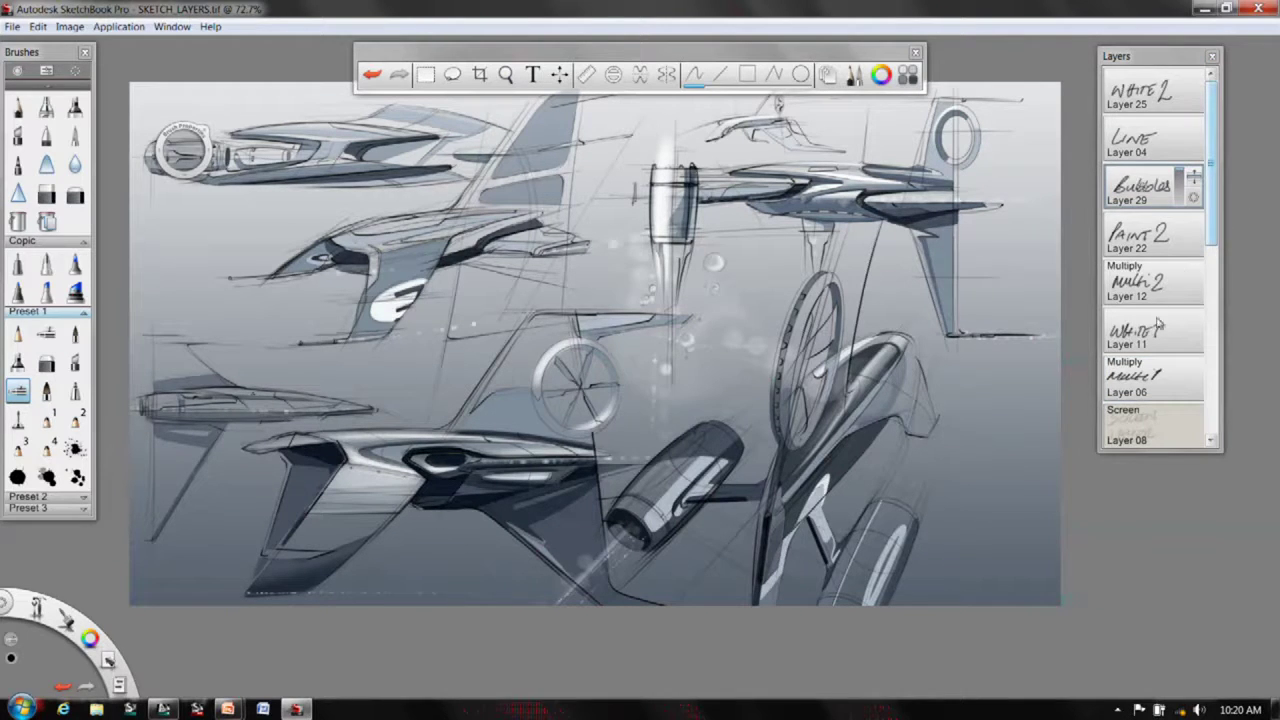
pyautogui.click(1133, 425)
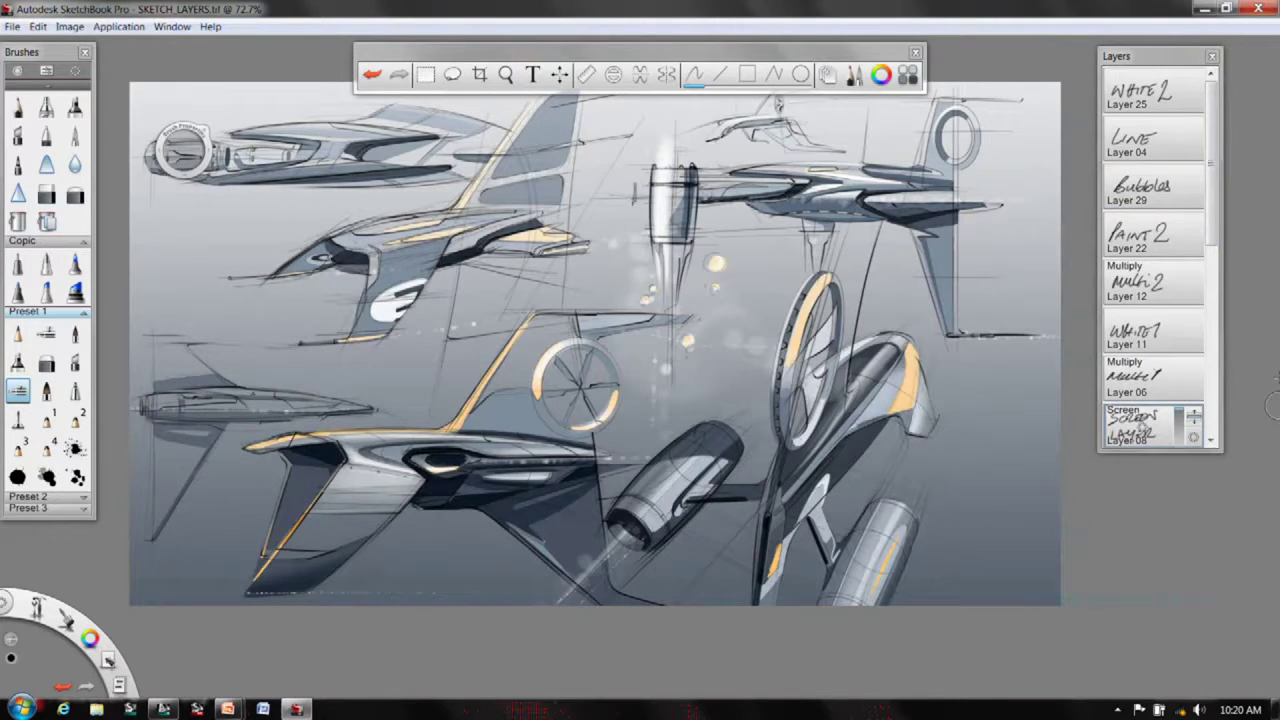
# - Make the Orange accent layer (Layer 05) visible and view the complete sketch
pyautogui.scroll(-4, 1218, 219)
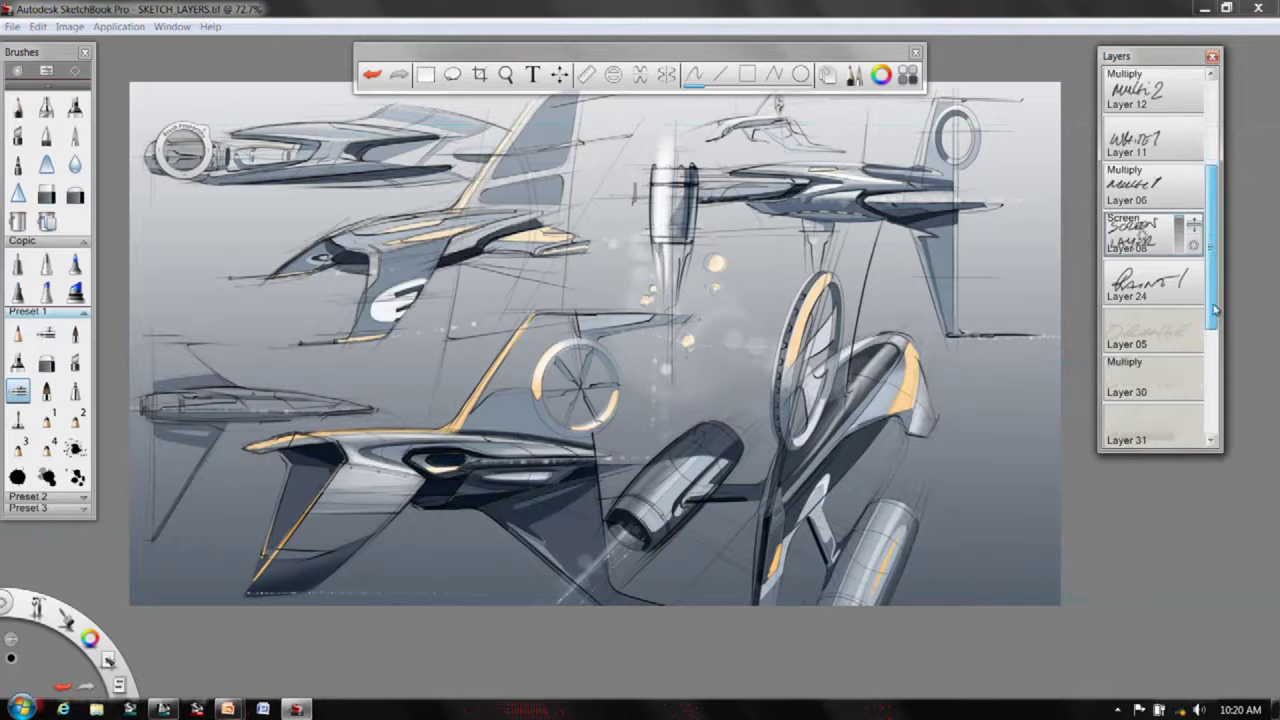
pyautogui.click(1140, 330)
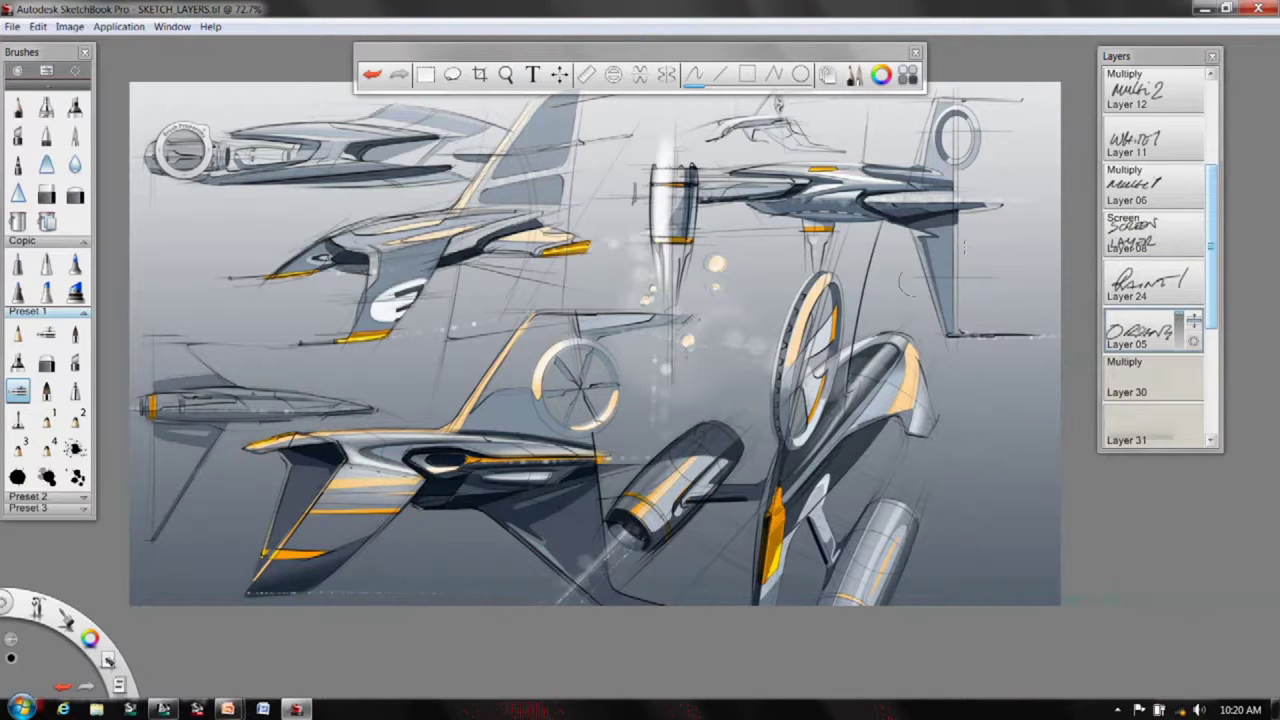
pyautogui.moveTo(1211, 204); pyautogui.dragTo(1212, 83)
pyautogui.press('space')
pyautogui.moveTo(742, 342); pyautogui.dragTo(738, 375)
pyautogui.moveTo(740, 318); pyautogui.dragTo(740, 371)
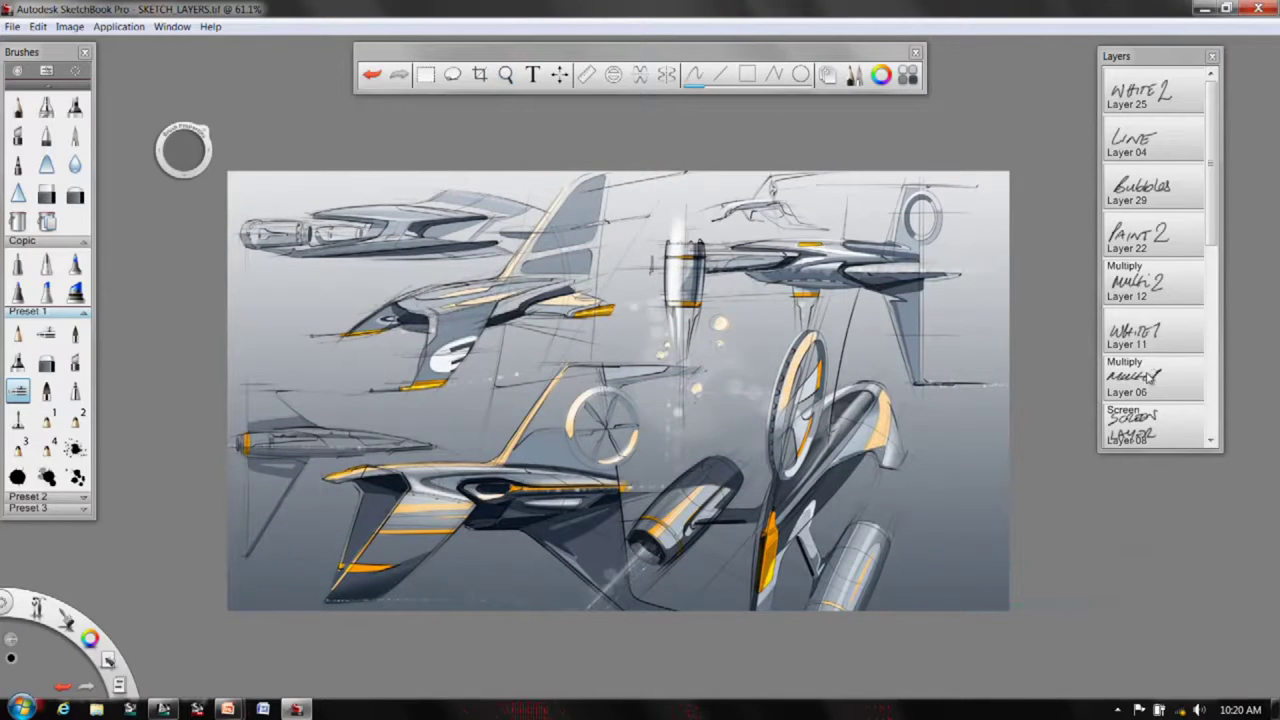
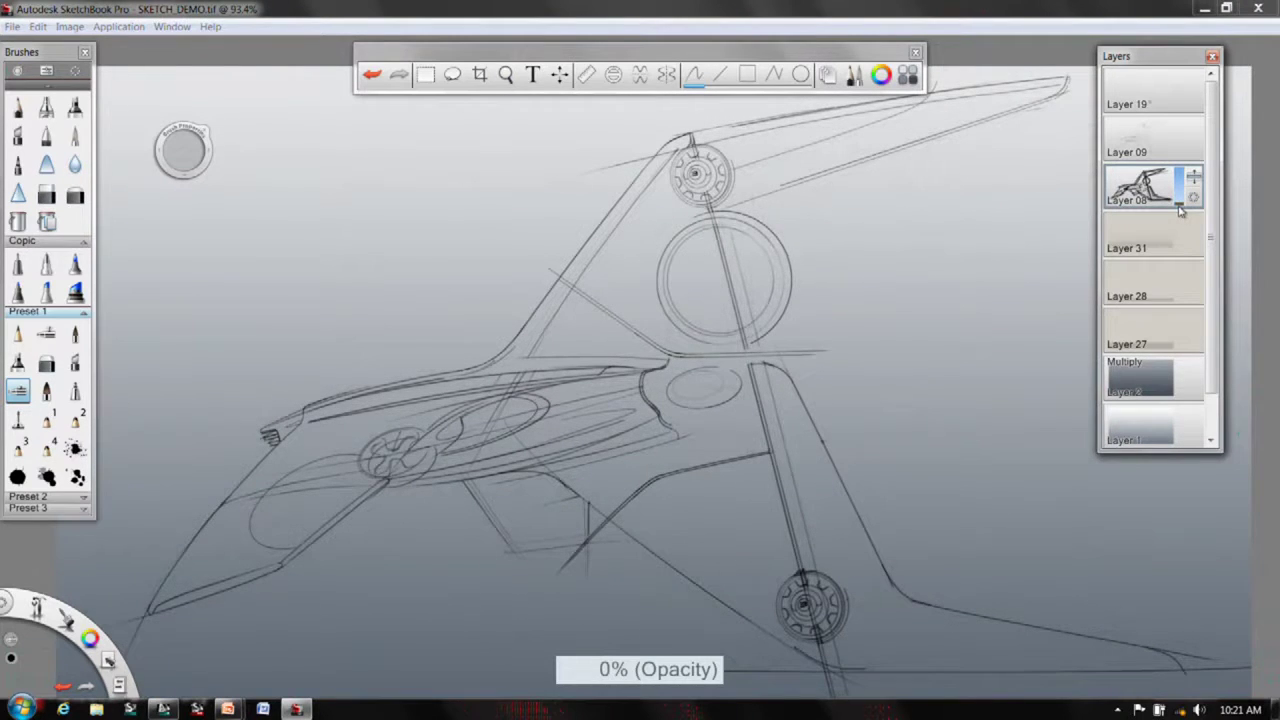
# - Add a new layer above the line drawing (Layer 08) and frame the aircraft's fuselage
pyautogui.press('space')
pyautogui.moveTo(551, 346); pyautogui.dragTo(689, 223)
pyautogui.moveTo(1152, 194); pyautogui.dragTo(1152, 150)
pyautogui.press('space')
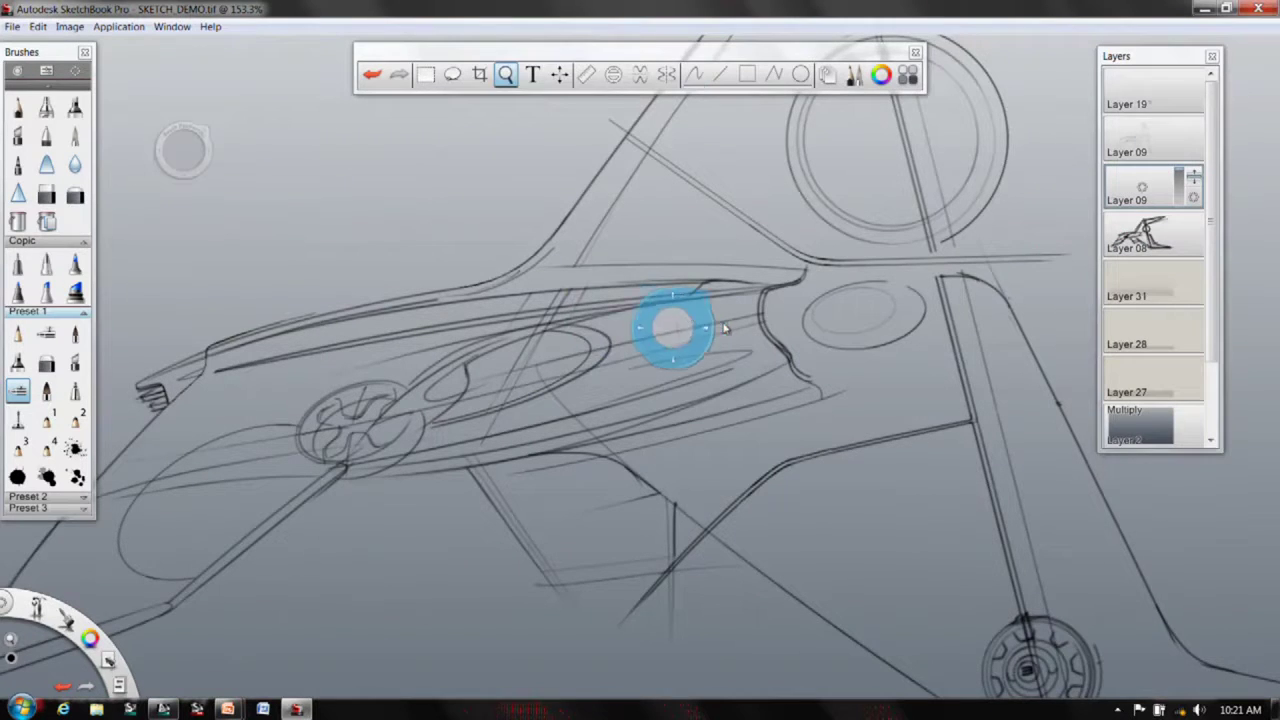
pyautogui.moveTo(713, 340); pyautogui.dragTo(666, 378)
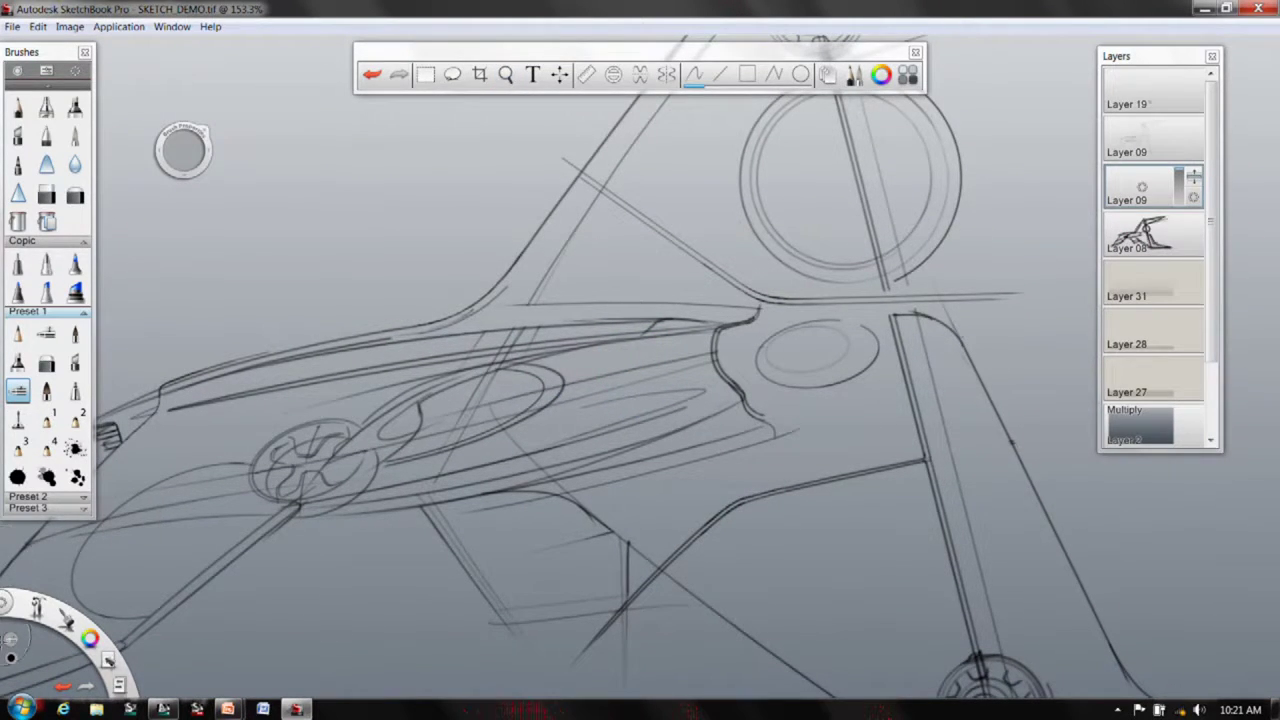
# - Open the Colors palette, arrange it with a shortened Layers palette beside the drawing, and undo the stray brush mark
pyautogui.click(90, 638)
pyautogui.moveTo(1063, 109); pyautogui.dragTo(1122, 321)
pyautogui.moveTo(1128, 56); pyautogui.dragTo(1148, 18)
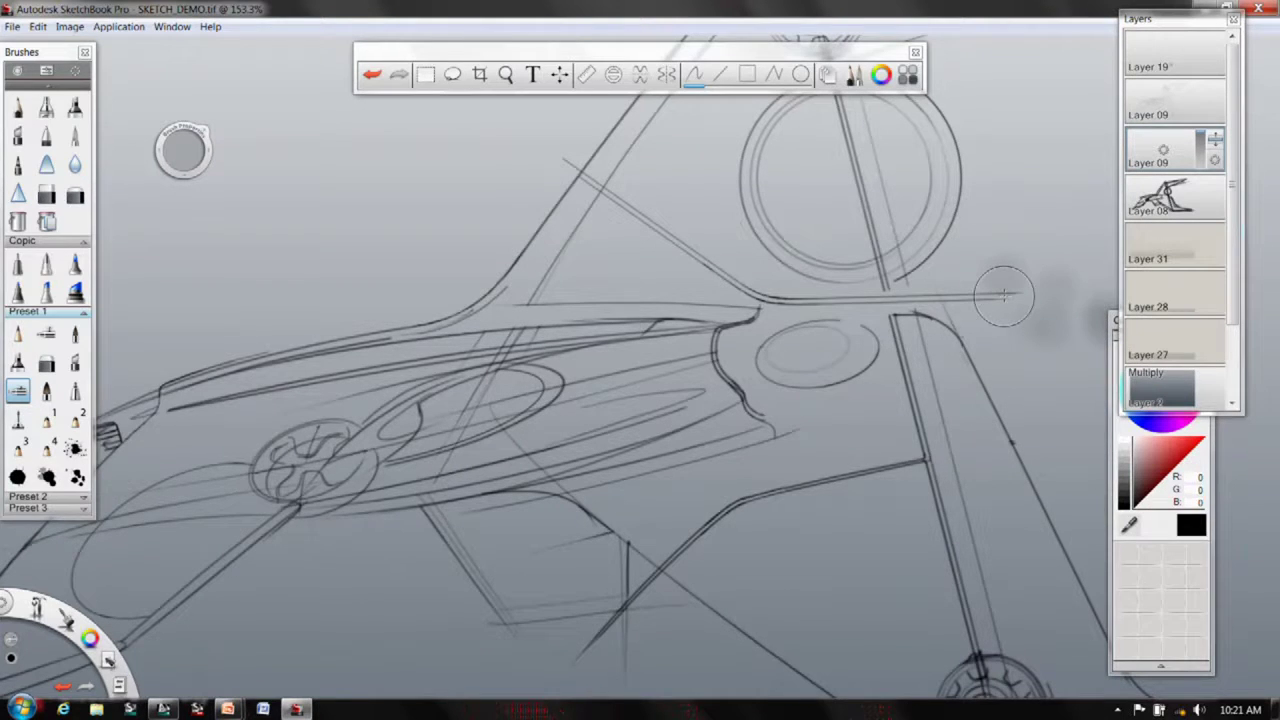
pyautogui.hotkey('ctrl', 'z')
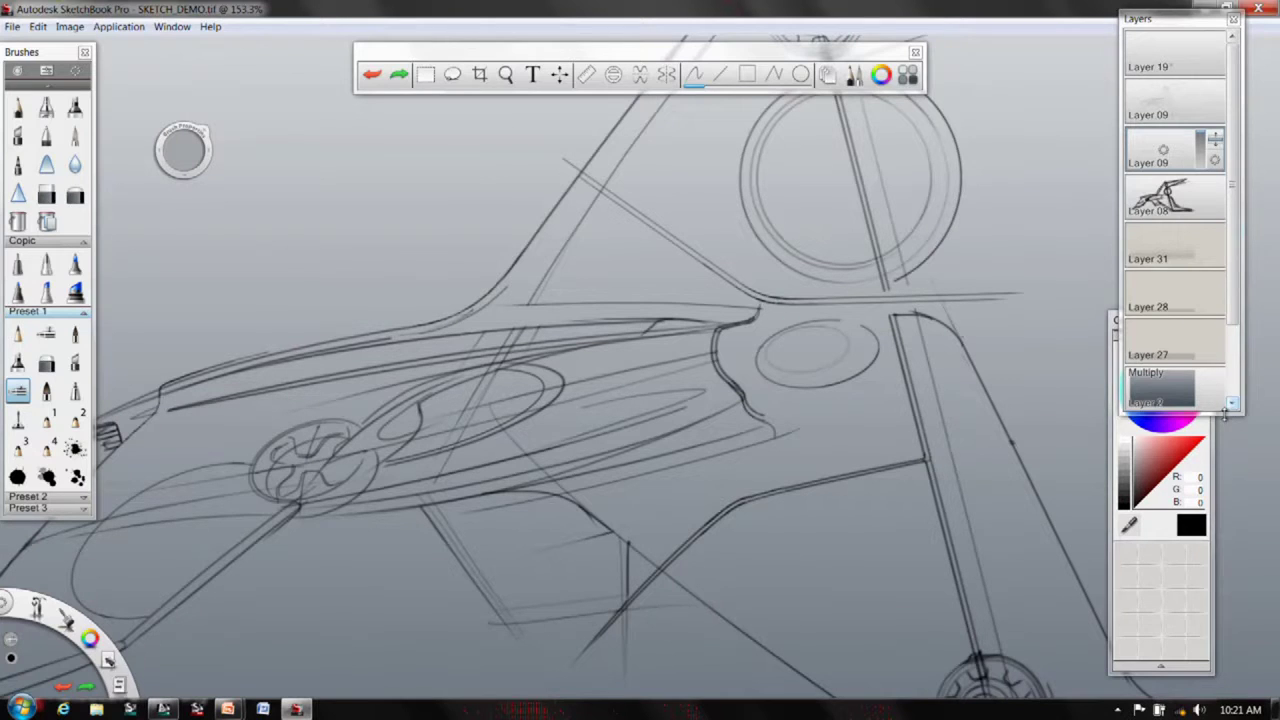
pyautogui.moveTo(1224, 414); pyautogui.dragTo(1224, 276)
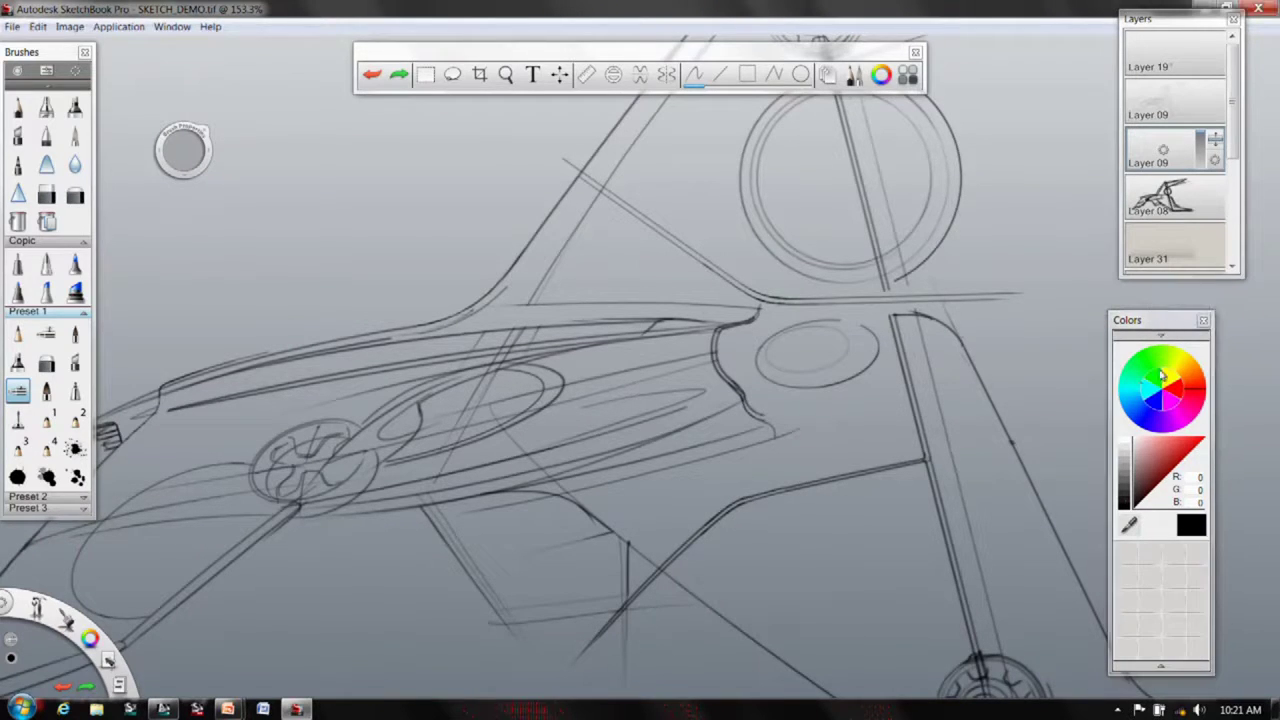
# - Mix a dark teal (RGB 30, 67, 60) and store it and a darker shade as custom swatches
pyautogui.moveTo(1137, 416)
pyautogui.mouseDown()
pyautogui.moveTo(1134, 400)
pyautogui.moveTo(1125, 411)
pyautogui.moveTo(1140, 384)
pyautogui.moveTo(1134, 394)
pyautogui.mouseUp()
pyautogui.moveTo(1162, 462); pyautogui.dragTo(1125, 557)
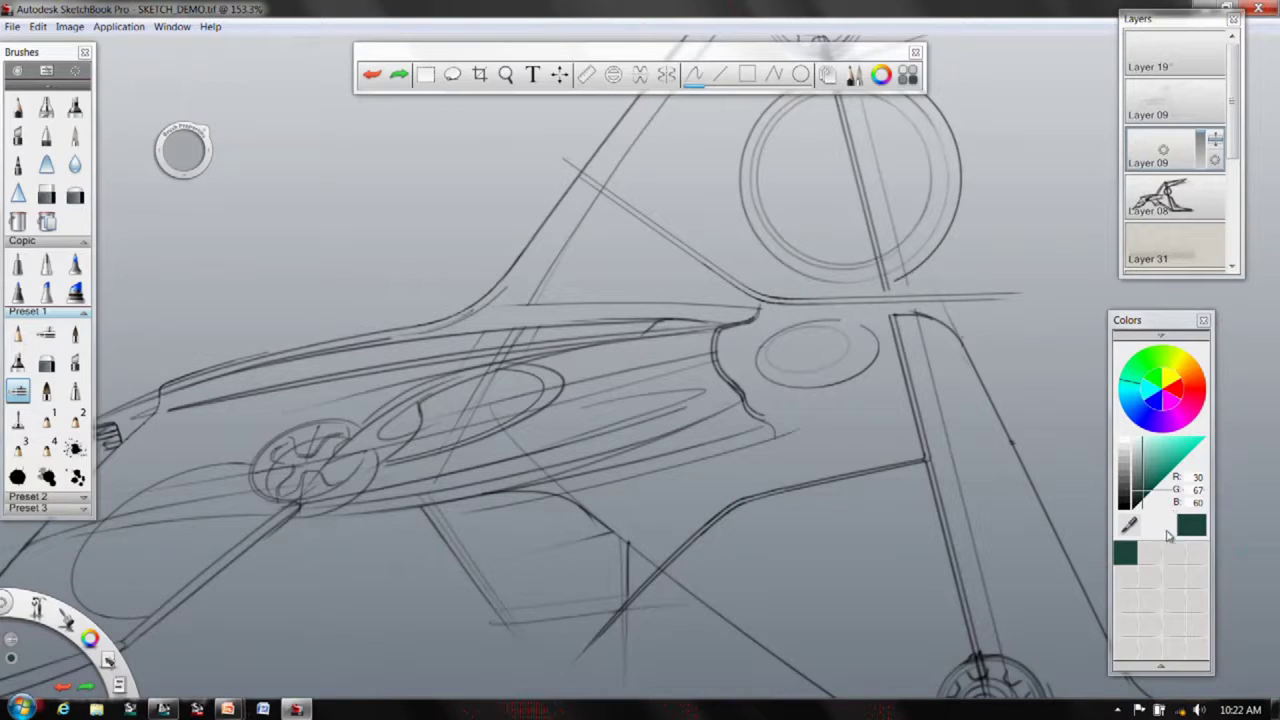
pyautogui.moveTo(1147, 490); pyautogui.dragTo(1139, 498)
pyautogui.moveTo(1201, 526); pyautogui.dragTo(1125, 576)
# - Set the paint color to a neutral dark grey, RGB 77, 77, 77
pyautogui.moveTo(1139, 490); pyautogui.dragTo(1128, 516)
pyautogui.click(1124, 481)
pyautogui.click(1124, 490)
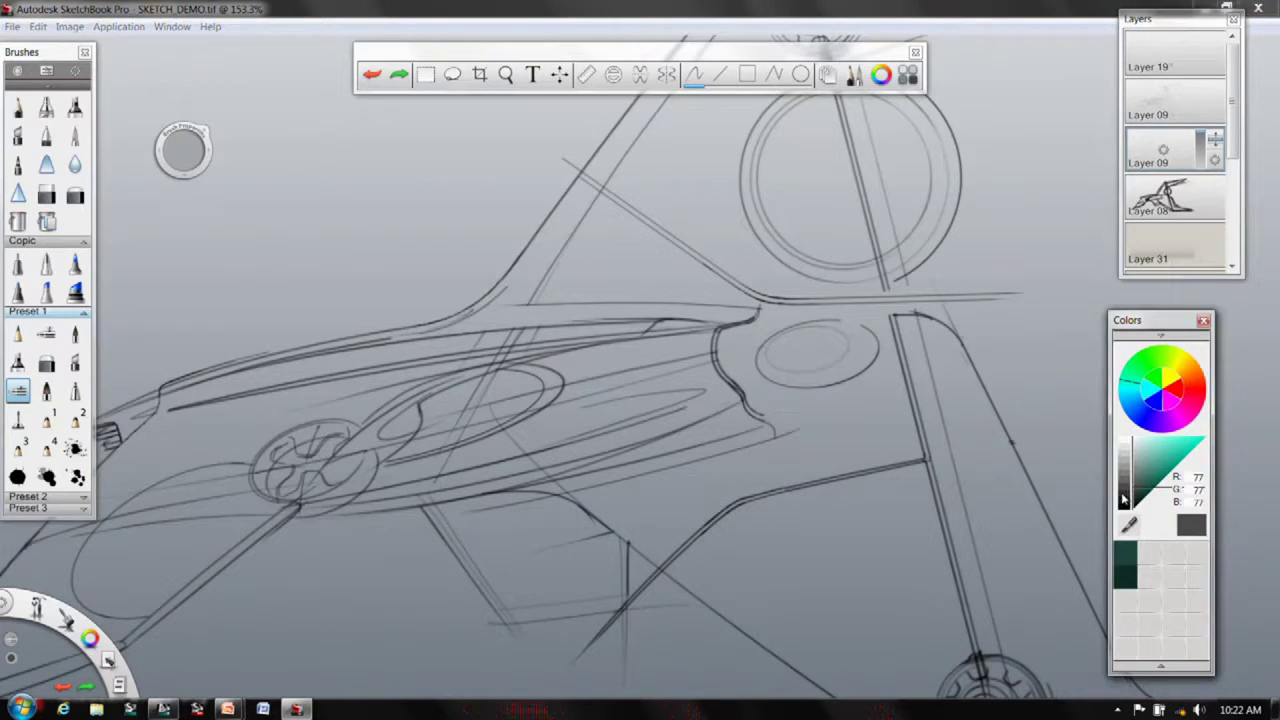
# - Select the Paintbrush and raise its paint opacity slightly in the brush properties
pyautogui.press('space')
pyautogui.moveTo(672, 352); pyautogui.dragTo(733, 210)
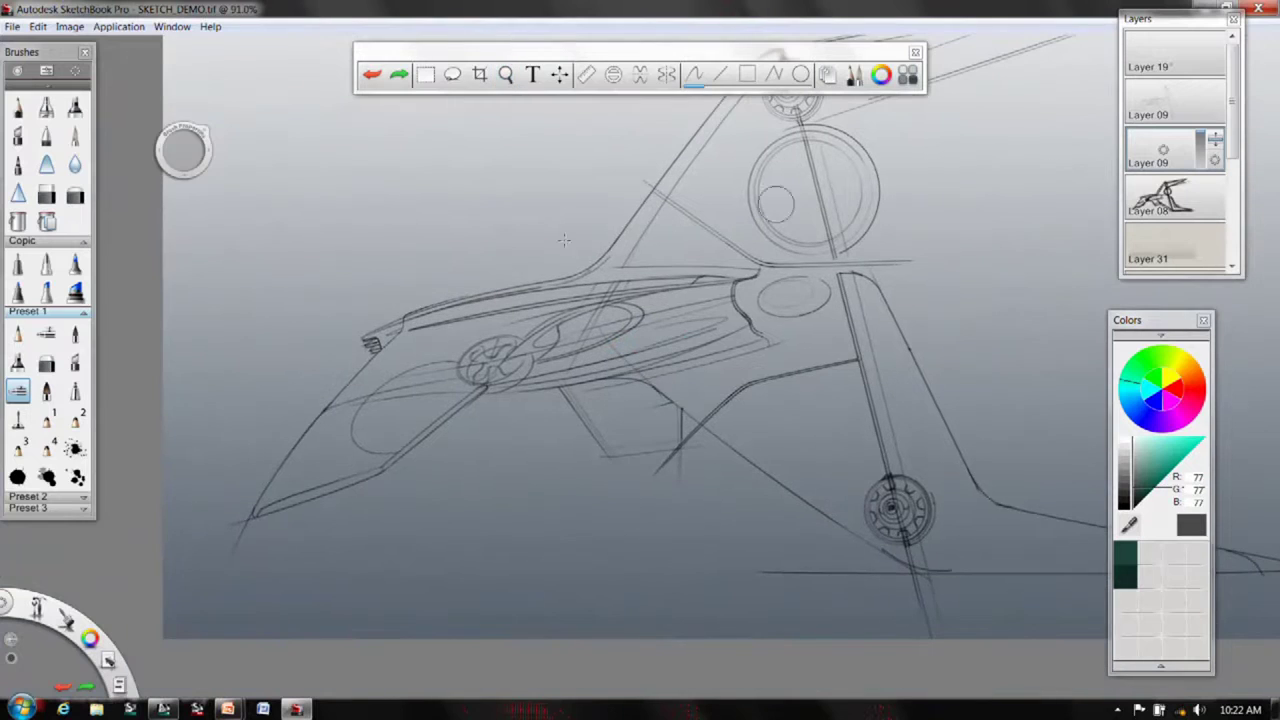
pyautogui.click(75, 136)
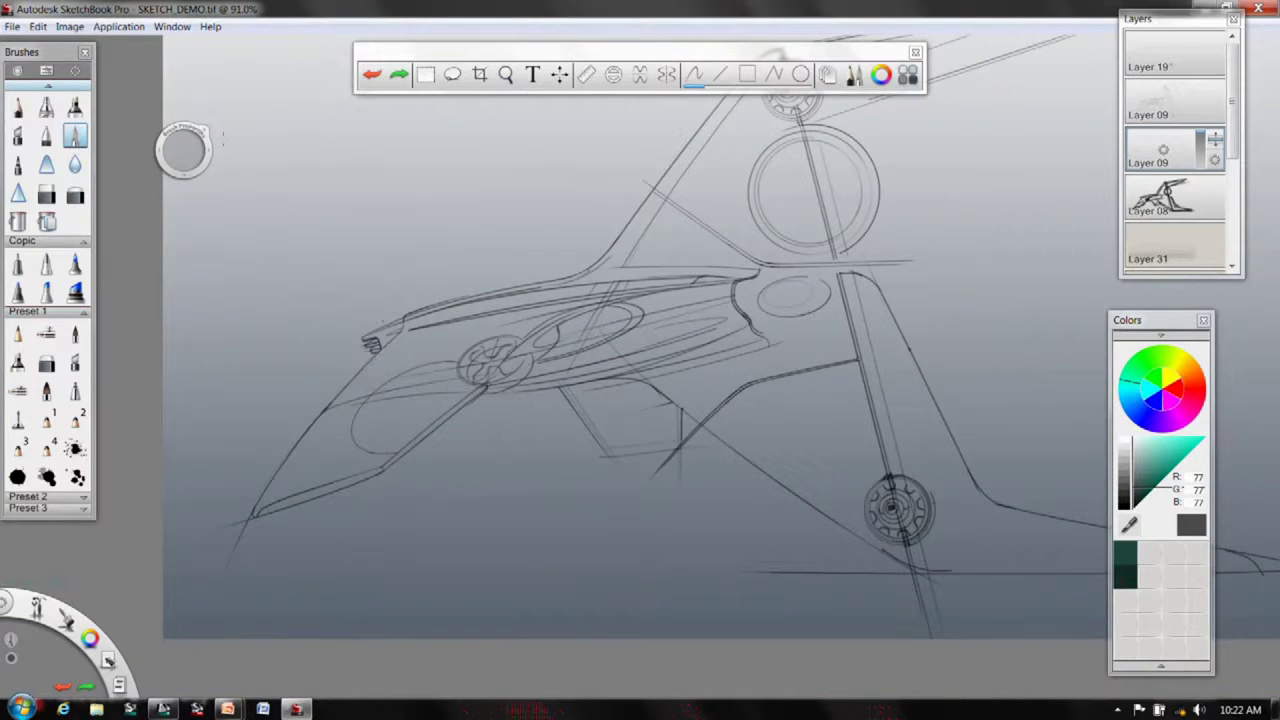
pyautogui.click(82, 146)
pyautogui.doubleClick(78, 138)
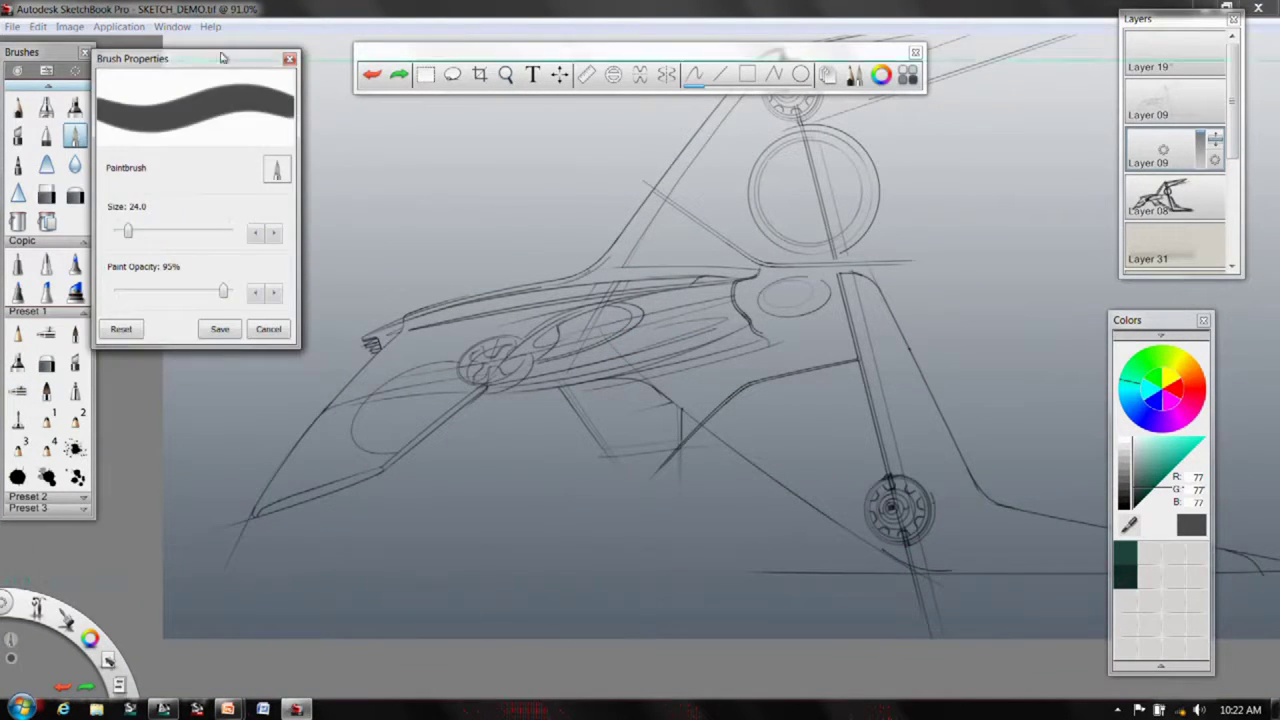
pyautogui.moveTo(176, 55); pyautogui.dragTo(262, 102)
pyautogui.moveTo(313, 332)
pyautogui.mouseDown()
pyautogui.moveTo(262, 332)
pyautogui.moveTo(316, 331)
pyautogui.mouseUp()
pyautogui.moveTo(338, 100); pyautogui.dragTo(268, 97)
pyautogui.click(306, 95)
# - Adjust the Paintbrush size for blocking in the fuselage and close the Layers palette
pyautogui.press('space')
pyautogui.moveTo(664, 455); pyautogui.dragTo(708, 380)
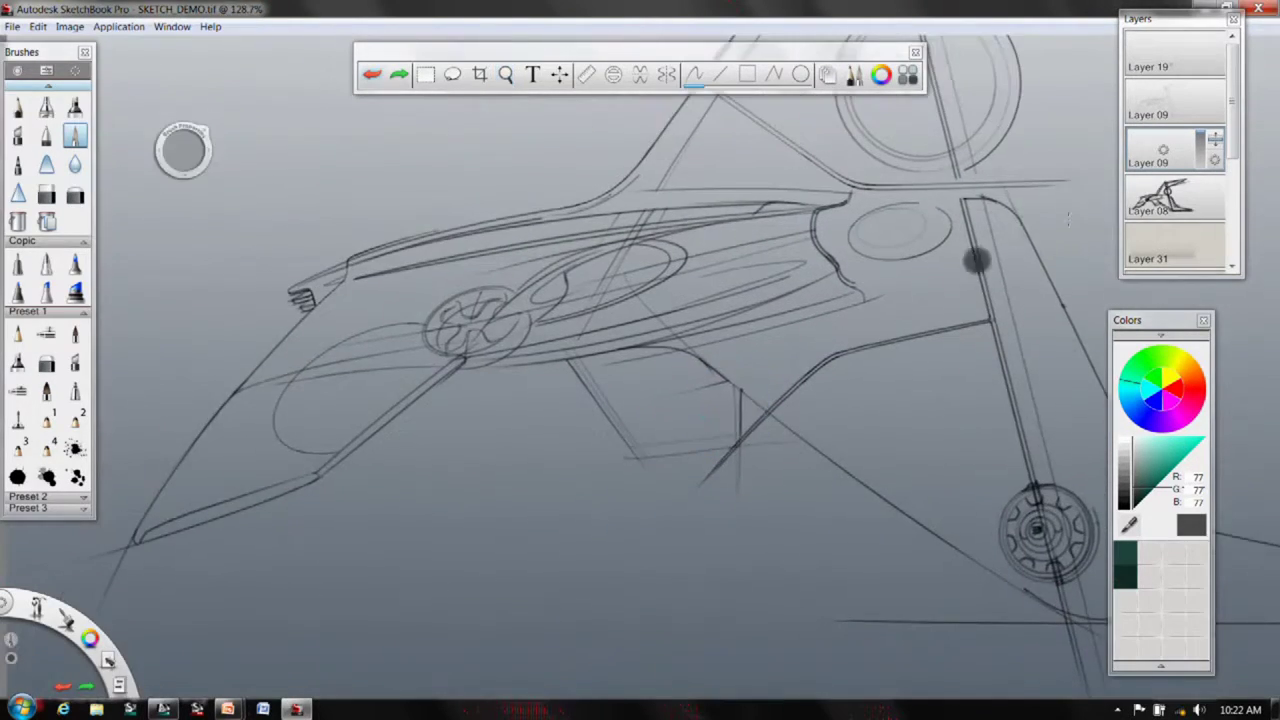
pyautogui.moveTo(180, 146)
pyautogui.mouseDown()
pyautogui.moveTo(212, 148)
pyautogui.moveTo(182, 168)
pyautogui.moveTo(225, 180)
pyautogui.moveTo(184, 185)
pyautogui.moveTo(190, 141)
pyautogui.mouseUp()
pyautogui.press('x')
pyautogui.click(640, 75)
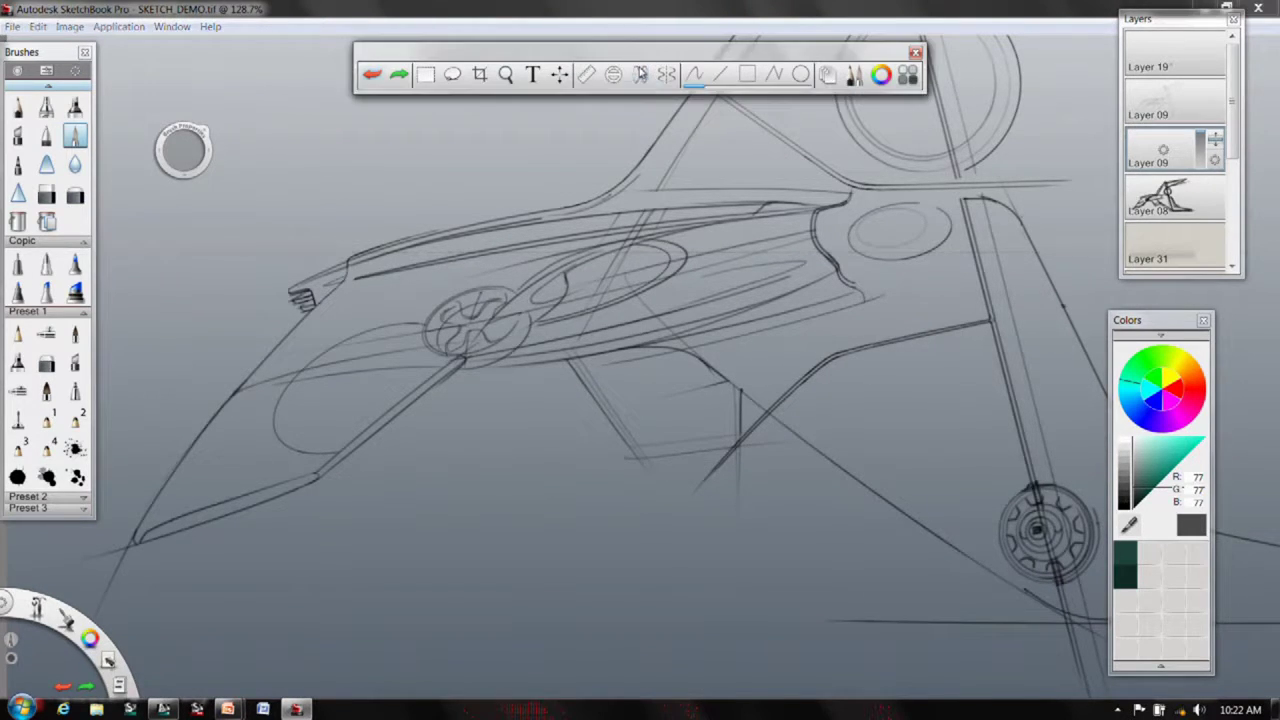
pyautogui.click(1233, 19)
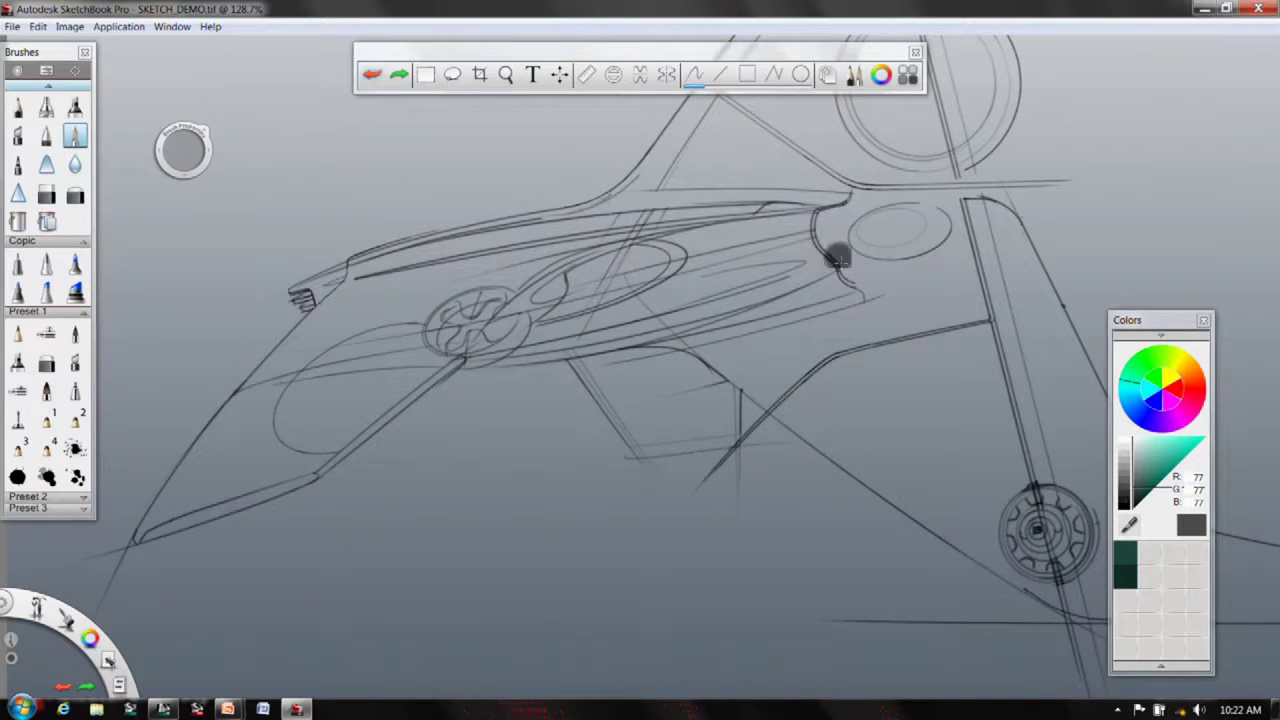
# - Block in the lower side of the fuselage with dark grey up to its rear contour
pyautogui.press('space')
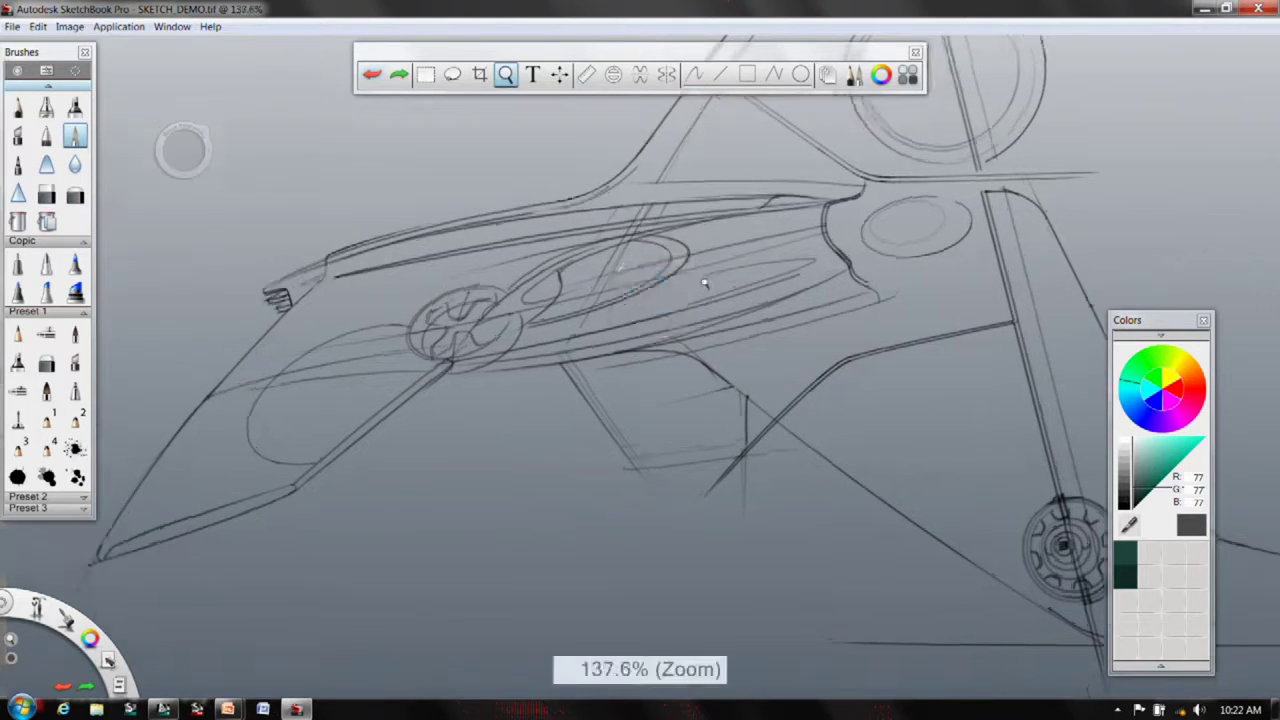
pyautogui.moveTo(658, 294); pyautogui.dragTo(749, 267)
pyautogui.moveTo(915, 297); pyautogui.dragTo(620, 348)
pyautogui.moveTo(919, 257)
pyautogui.mouseDown()
pyautogui.moveTo(724, 310)
pyautogui.moveTo(708, 291)
pyautogui.moveTo(765, 252)
pyautogui.moveTo(725, 250)
pyautogui.moveTo(752, 236)
pyautogui.moveTo(918, 194)
pyautogui.moveTo(940, 231)
pyautogui.moveTo(934, 196)
pyautogui.mouseUp()
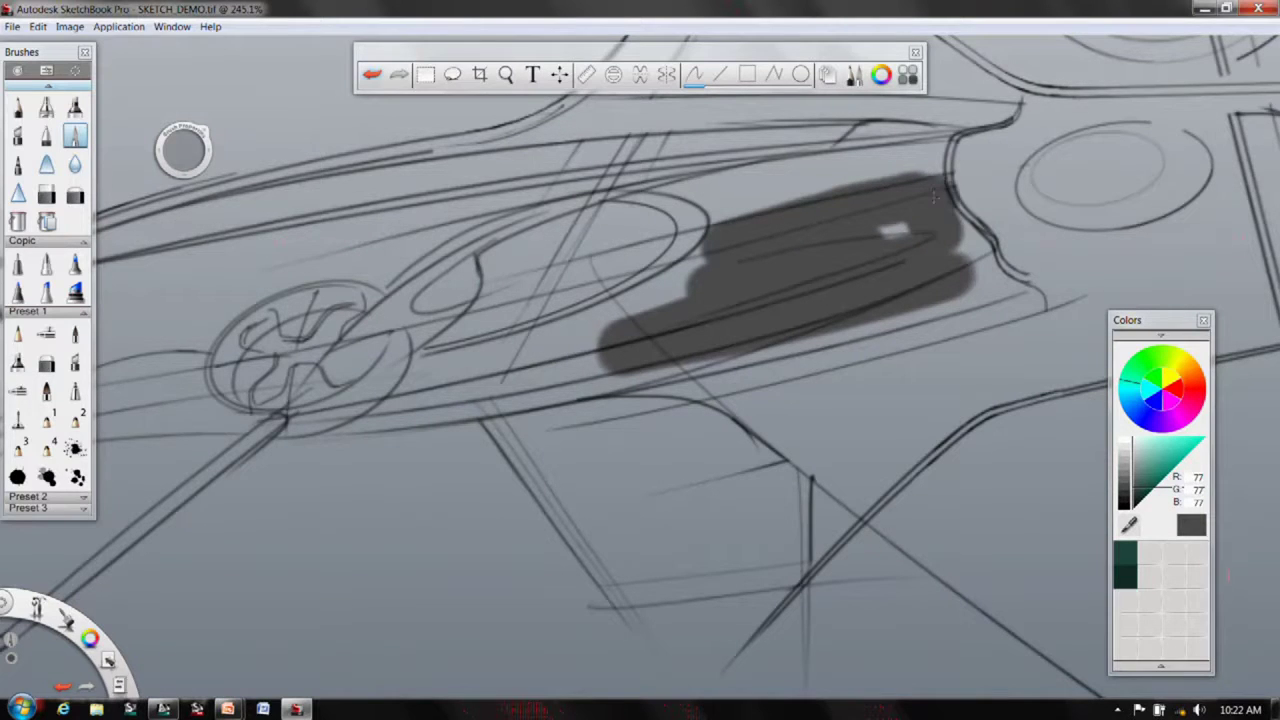
pyautogui.moveTo(916, 242)
pyautogui.mouseDown()
pyautogui.moveTo(970, 248)
pyautogui.moveTo(977, 287)
pyautogui.moveTo(596, 361)
pyautogui.moveTo(727, 267)
pyautogui.moveTo(506, 368)
pyautogui.moveTo(425, 382)
pyautogui.moveTo(682, 322)
pyautogui.moveTo(433, 377)
pyautogui.moveTo(682, 343)
pyautogui.moveTo(380, 414)
pyautogui.moveTo(893, 321)
pyautogui.moveTo(957, 295)
pyautogui.mouseUp()
pyautogui.moveTo(940, 220); pyautogui.dragTo(995, 258)
# - Fill the angular panel beneath the fuselage with the same dark grey
pyautogui.press('space')
pyautogui.moveTo(780, 288); pyautogui.dragTo(594, 376)
pyautogui.moveTo(740, 349)
pyautogui.mouseDown()
pyautogui.moveTo(778, 276)
pyautogui.moveTo(717, 250)
pyautogui.moveTo(765, 315)
pyautogui.moveTo(828, 245)
pyautogui.moveTo(862, 268)
pyautogui.moveTo(755, 307)
pyautogui.mouseUp()
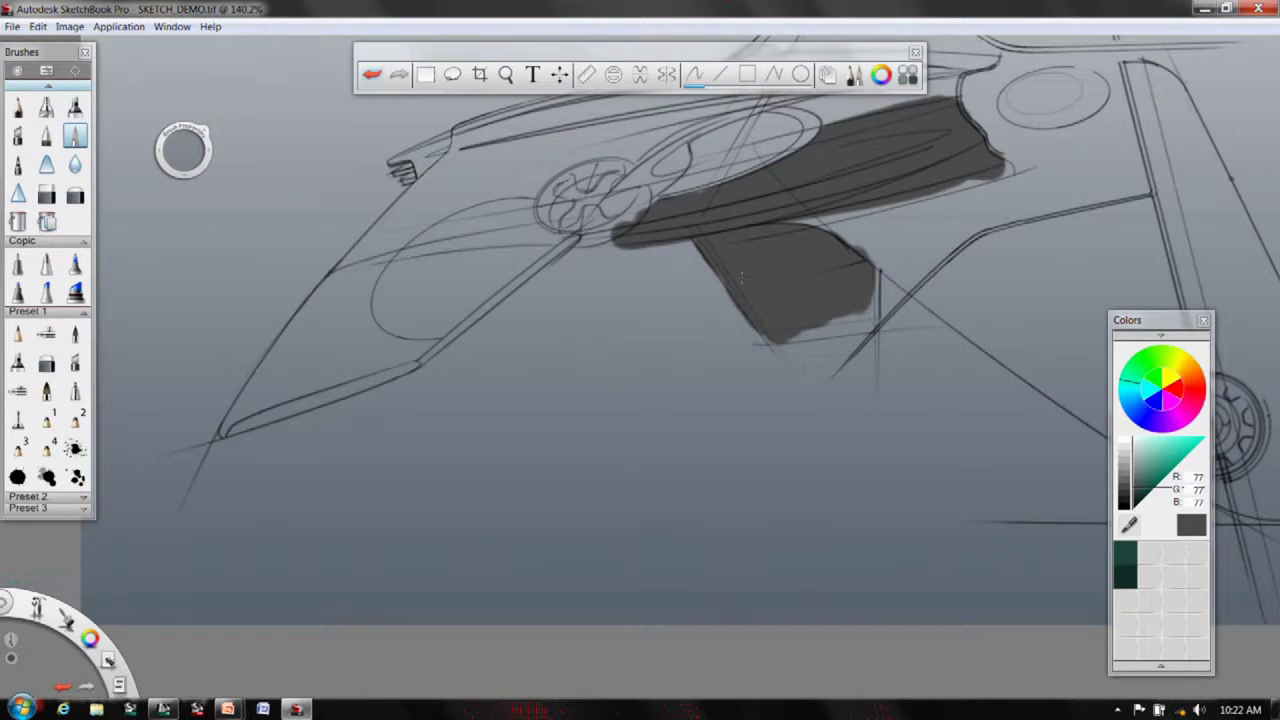
pyautogui.moveTo(814, 317); pyautogui.dragTo(801, 328)
pyautogui.moveTo(865, 289)
pyautogui.mouseDown()
pyautogui.moveTo(880, 300)
pyautogui.moveTo(800, 345)
pyautogui.moveTo(776, 289)
pyautogui.moveTo(611, 409)
pyautogui.moveTo(662, 379)
pyautogui.mouseUp()
# - Resize the Paintbrush and fill the narrow lower edge strip at the front wing's tip with dark grey
pyautogui.press('space')
pyautogui.moveTo(484, 354); pyautogui.dragTo(691, 274)
pyautogui.moveTo(194, 162); pyautogui.dragTo(178, 156)
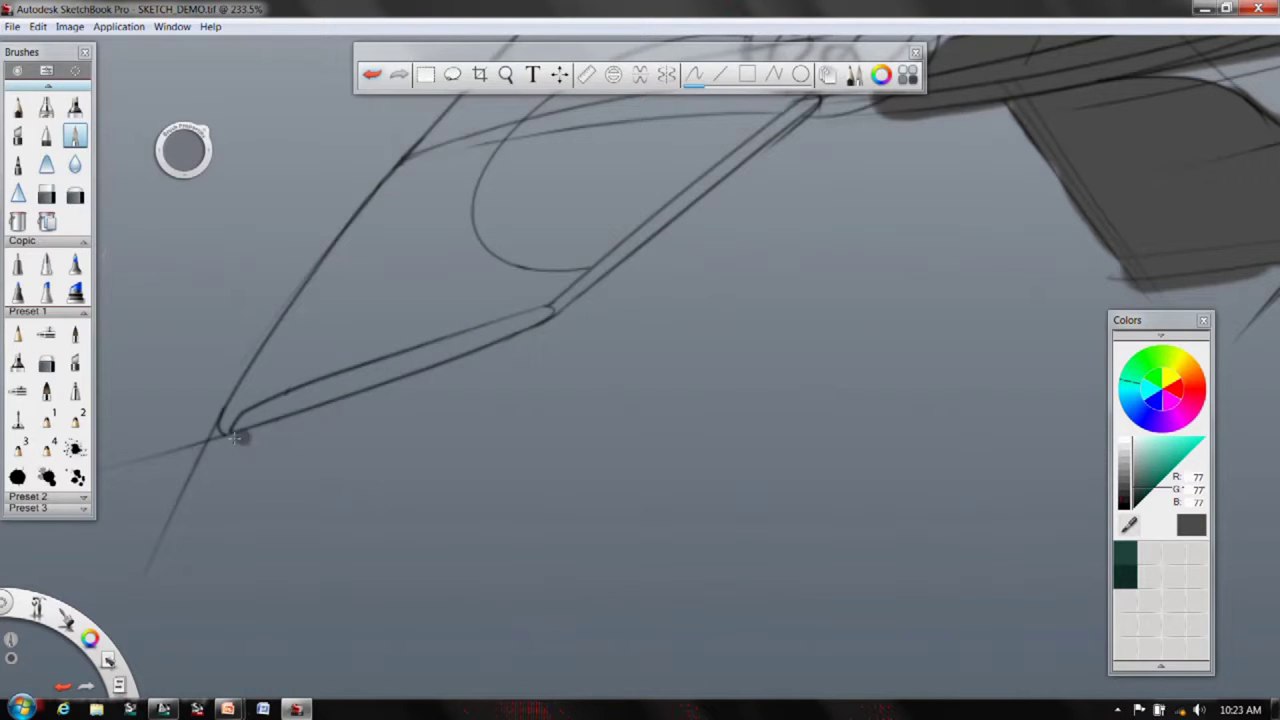
pyautogui.moveTo(233, 426); pyautogui.dragTo(262, 411)
pyautogui.moveTo(352, 365)
pyautogui.mouseDown()
pyautogui.moveTo(557, 318)
pyautogui.moveTo(242, 428)
pyautogui.mouseUp()
pyautogui.moveTo(507, 244); pyautogui.dragTo(481, 225)
# - Erase the grey overspill along both edges of the wing tip strip with a resized eraser
pyautogui.click(46, 195)
pyautogui.moveTo(199, 148); pyautogui.dragTo(182, 152)
pyautogui.moveTo(246, 373)
pyautogui.mouseDown()
pyautogui.moveTo(513, 304)
pyautogui.moveTo(522, 338)
pyautogui.mouseUp()
pyautogui.moveTo(358, 402); pyautogui.dragTo(534, 336)
pyautogui.moveTo(248, 434); pyautogui.dragTo(446, 373)
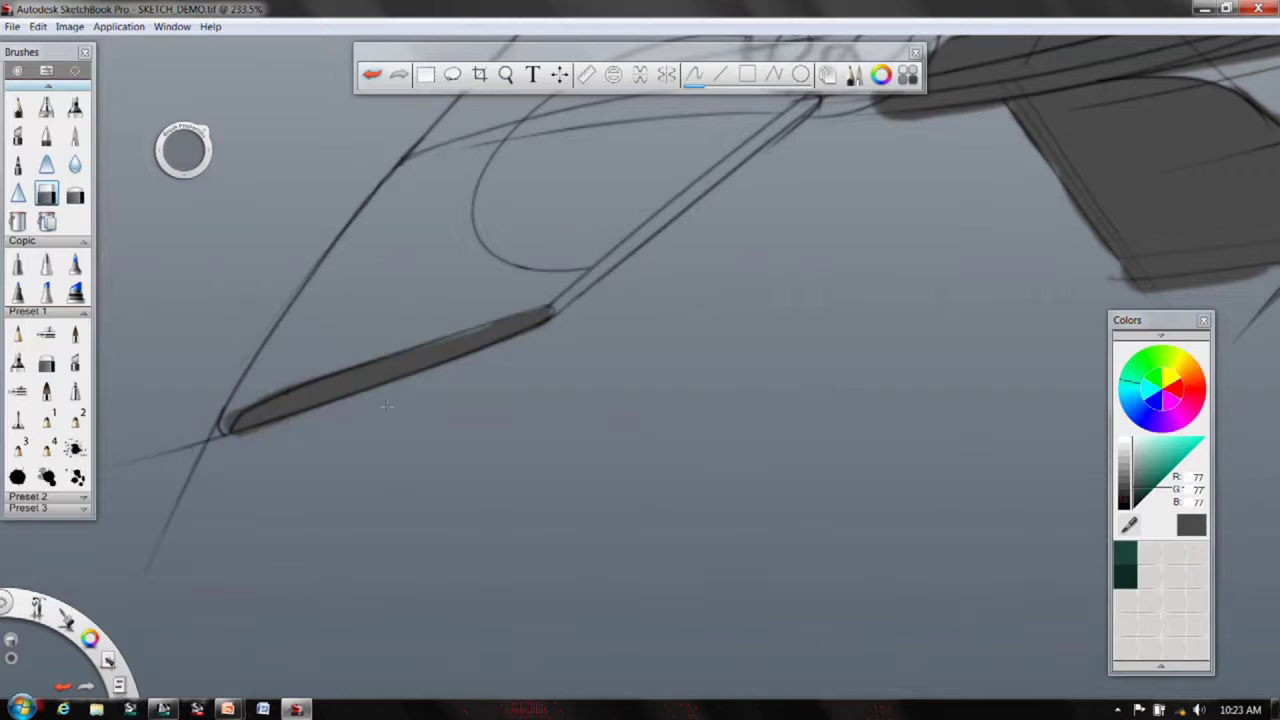
# - Reduce the Pencil size to 0.1 and switch back to the Paintbrush
pyautogui.click(17, 107)
pyautogui.moveTo(181, 147); pyautogui.dragTo(178, 168)
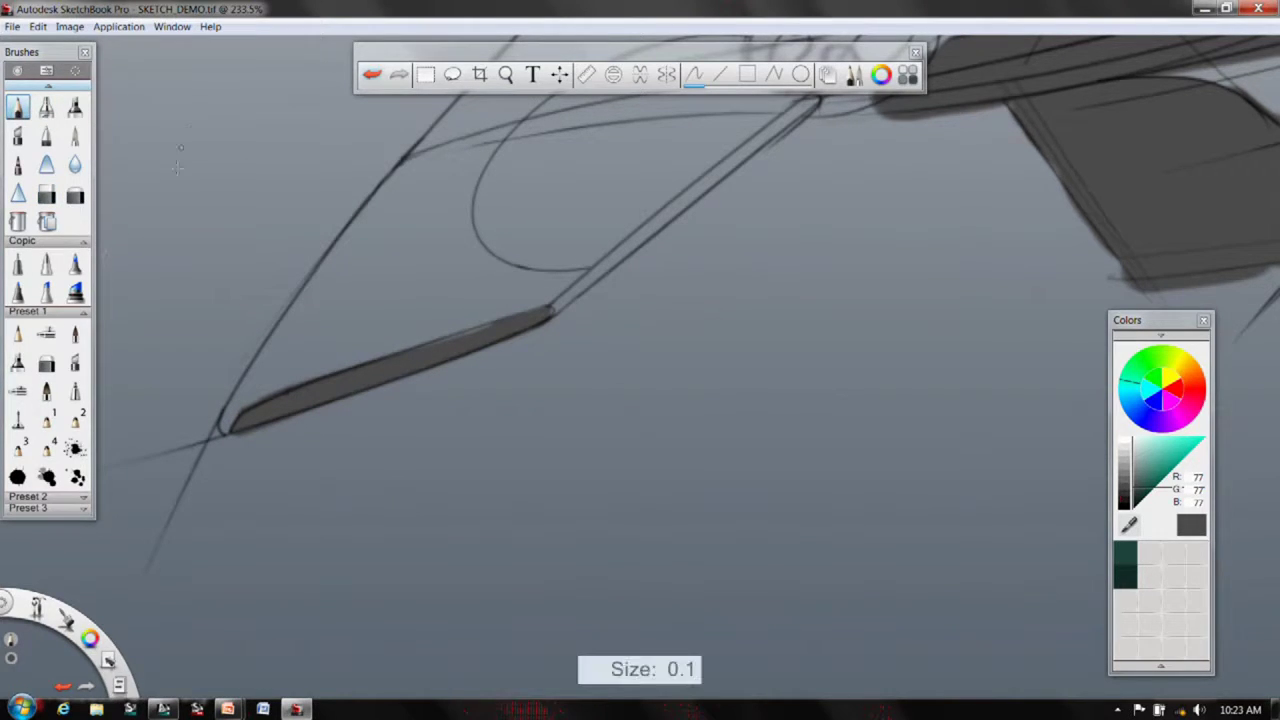
pyautogui.click(75, 136)
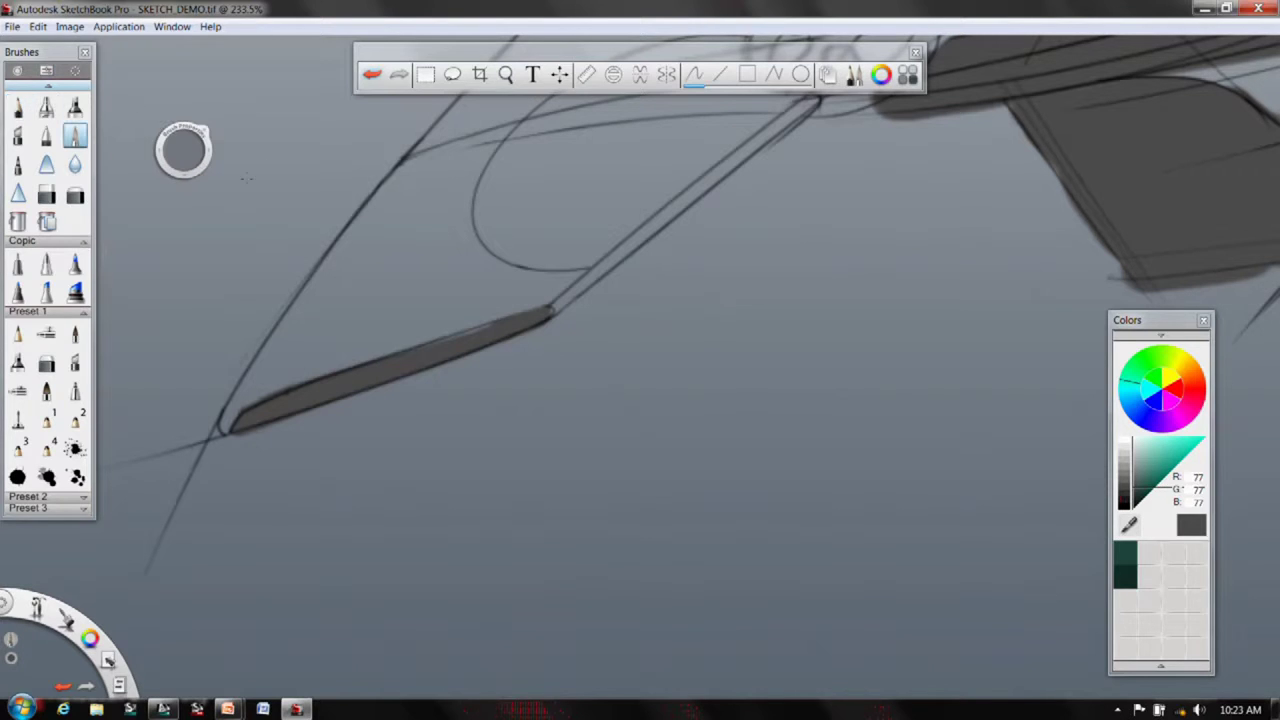
# - Extend the dark grey paint along the fuselage panel's lower rear edge until it meets the guide line
pyautogui.moveTo(183, 150); pyautogui.dragTo(157, 206)
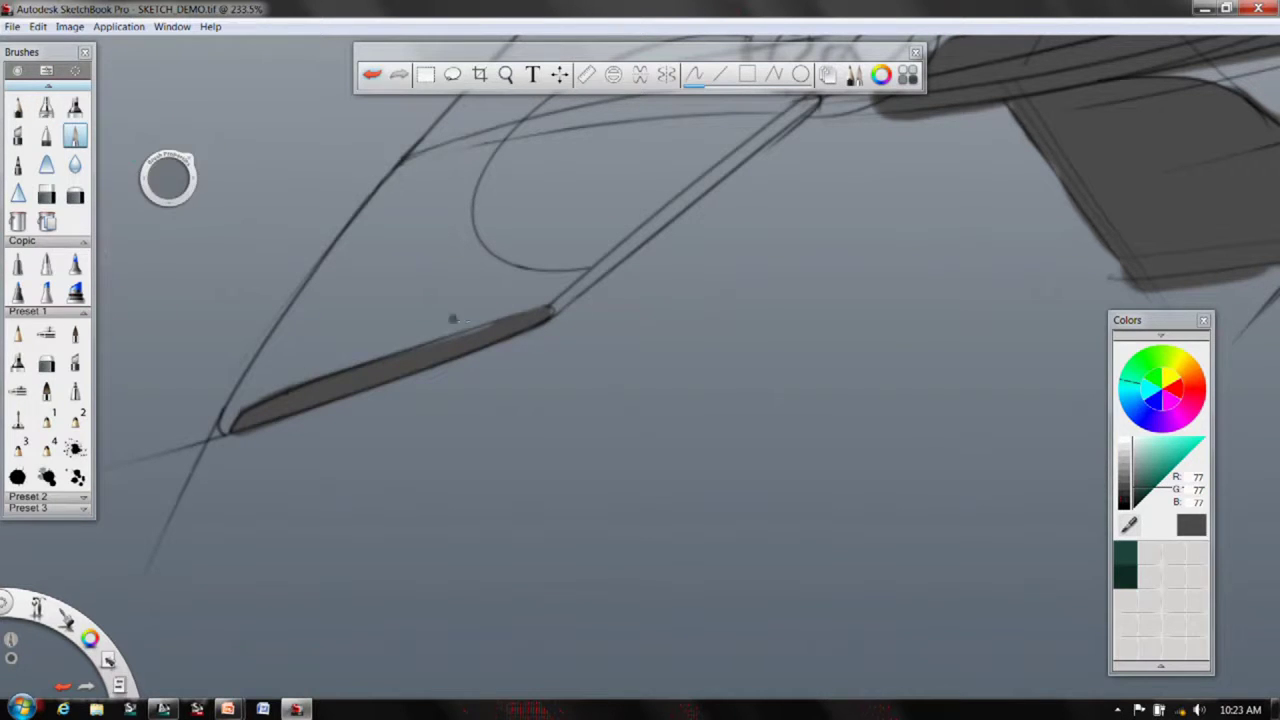
pyautogui.press('space')
pyautogui.moveTo(688, 220); pyautogui.dragTo(535, 325)
pyautogui.moveTo(843, 170); pyautogui.dragTo(780, 257)
pyautogui.press('space')
pyautogui.moveTo(654, 375); pyautogui.dragTo(514, 294)
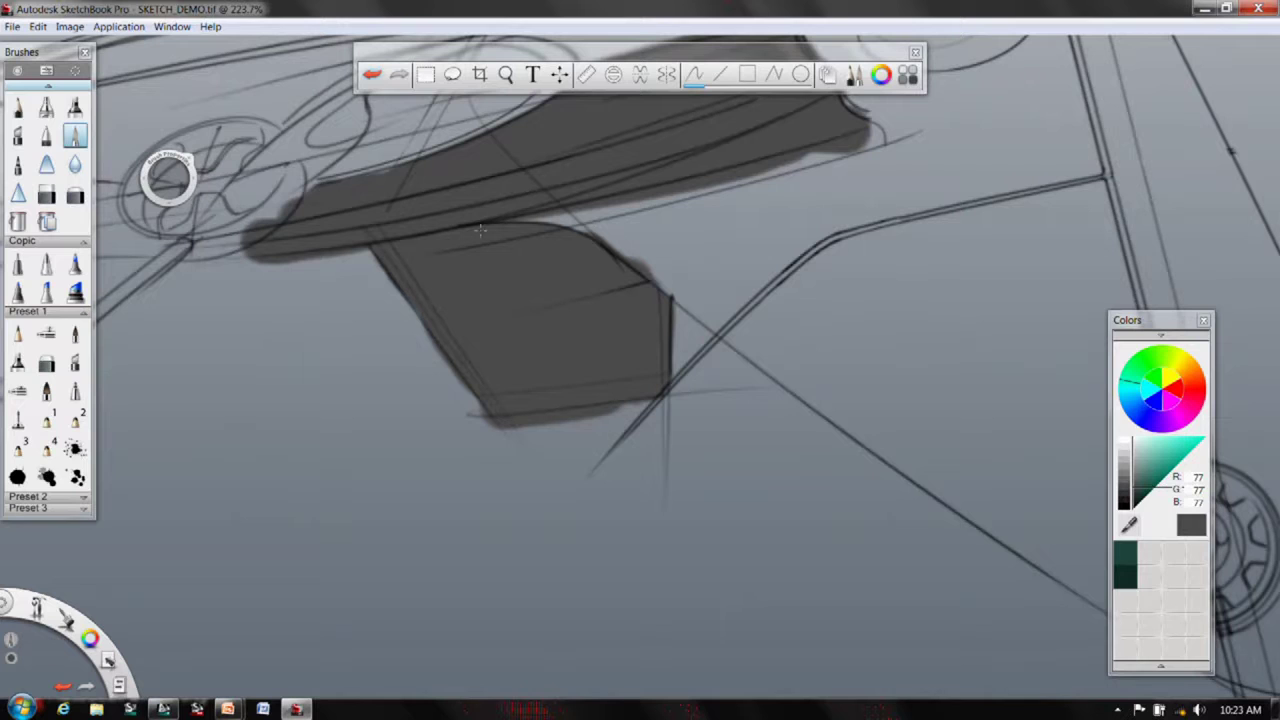
pyautogui.press('space')
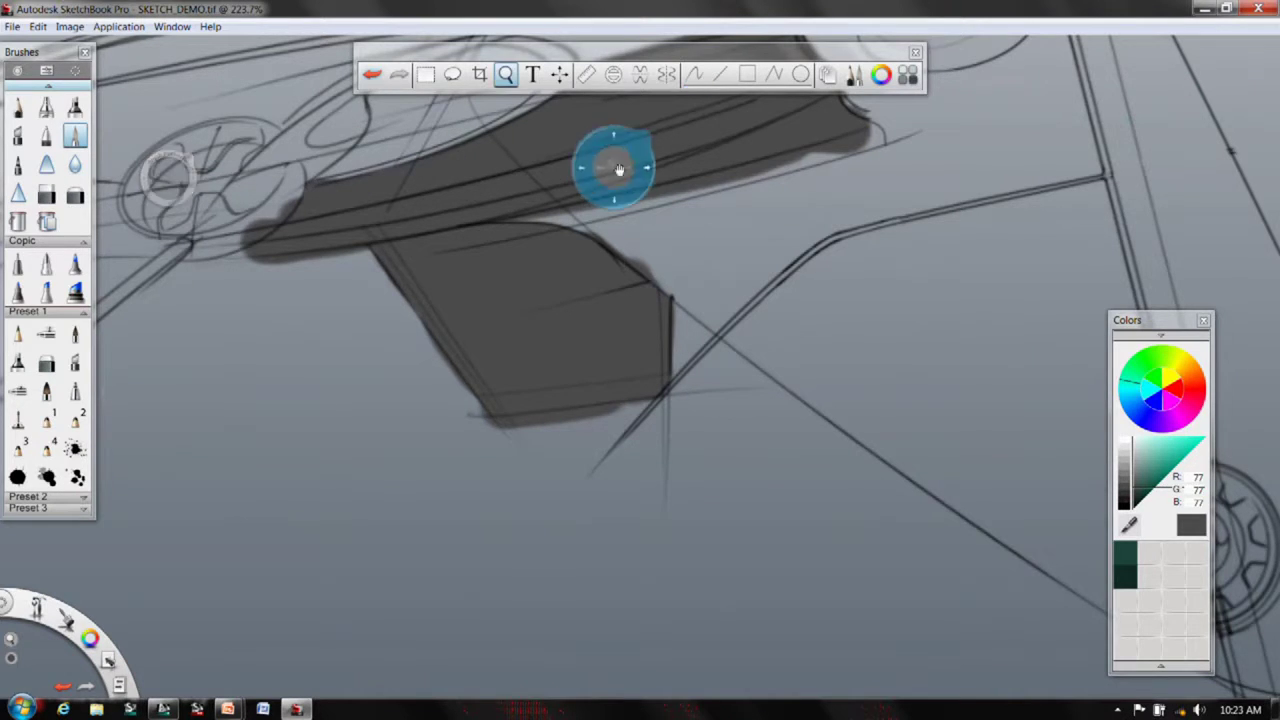
pyautogui.moveTo(610, 166); pyautogui.dragTo(455, 271)
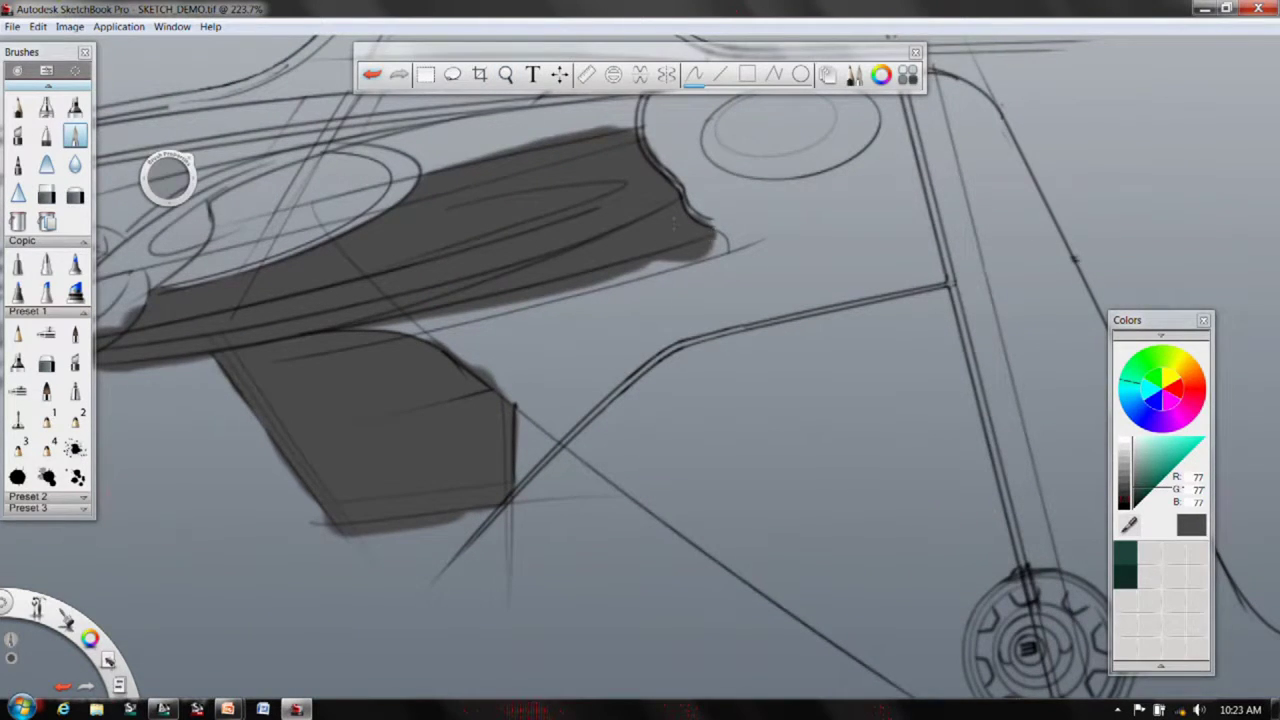
pyautogui.moveTo(713, 236); pyautogui.dragTo(442, 317)
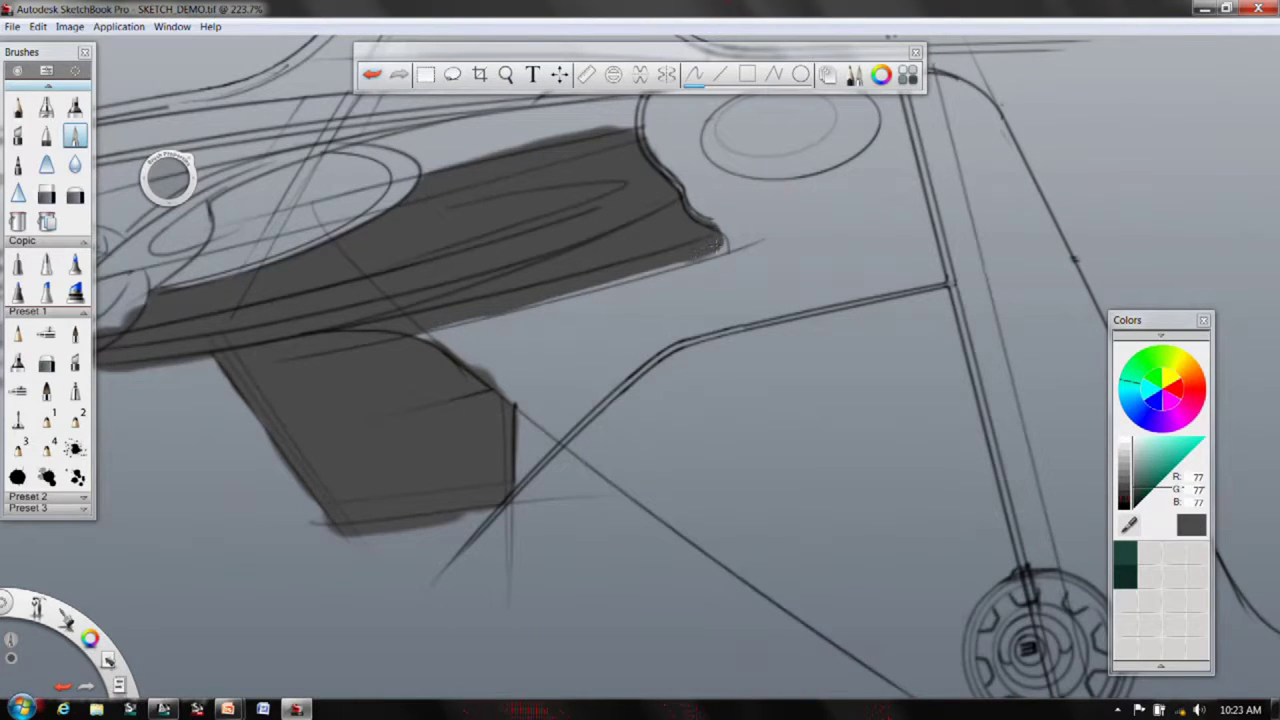
pyautogui.moveTo(710, 253); pyautogui.dragTo(576, 291)
pyautogui.moveTo(430, 328); pyautogui.dragTo(670, 270)
# - Erase the dark grey overspill along the upper edge of the fuselage panel with the eraser
pyautogui.press('space')
pyautogui.moveTo(475, 257); pyautogui.dragTo(459, 243)
pyautogui.click(46, 194)
pyautogui.press('space')
pyautogui.moveTo(494, 210)
pyautogui.mouseDown()
pyautogui.moveTo(617, 343)
pyautogui.moveTo(630, 451)
pyautogui.mouseUp()
pyautogui.moveTo(667, 266); pyautogui.dragTo(672, 264)
pyautogui.hotkey('ctrl', 'z')
pyautogui.moveTo(202, 356); pyautogui.dragTo(825, 211)
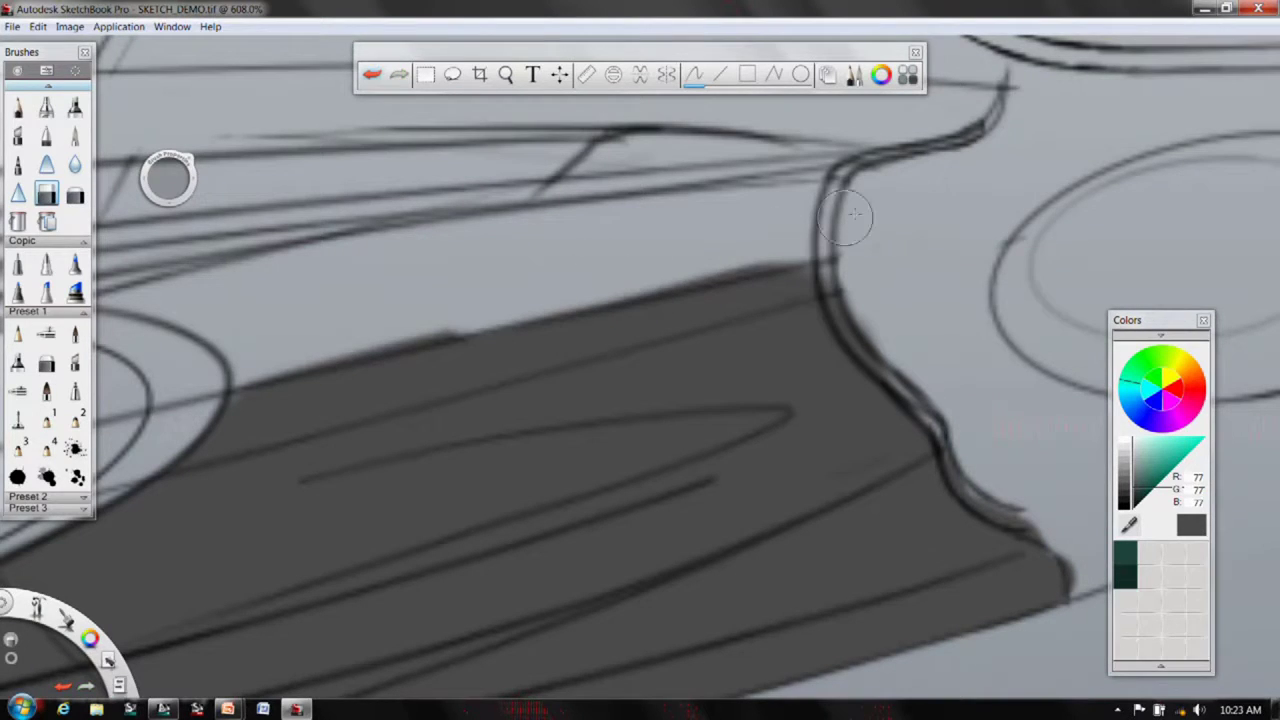
pyautogui.moveTo(235, 357); pyautogui.dragTo(812, 228)
# - Erase the overspill outside the wavy rear edge of the fuselage panel, down to its rounded lower corner
pyautogui.press('space')
pyautogui.moveTo(805, 326); pyautogui.dragTo(653, 435)
pyautogui.moveTo(932, 338)
pyautogui.mouseDown()
pyautogui.moveTo(729, 292)
pyautogui.moveTo(671, 311)
pyautogui.moveTo(834, 274)
pyautogui.mouseUp()
pyautogui.press('space')
pyautogui.moveTo(667, 205); pyautogui.dragTo(611, 337)
pyautogui.moveTo(473, 221); pyautogui.dragTo(512, 316)
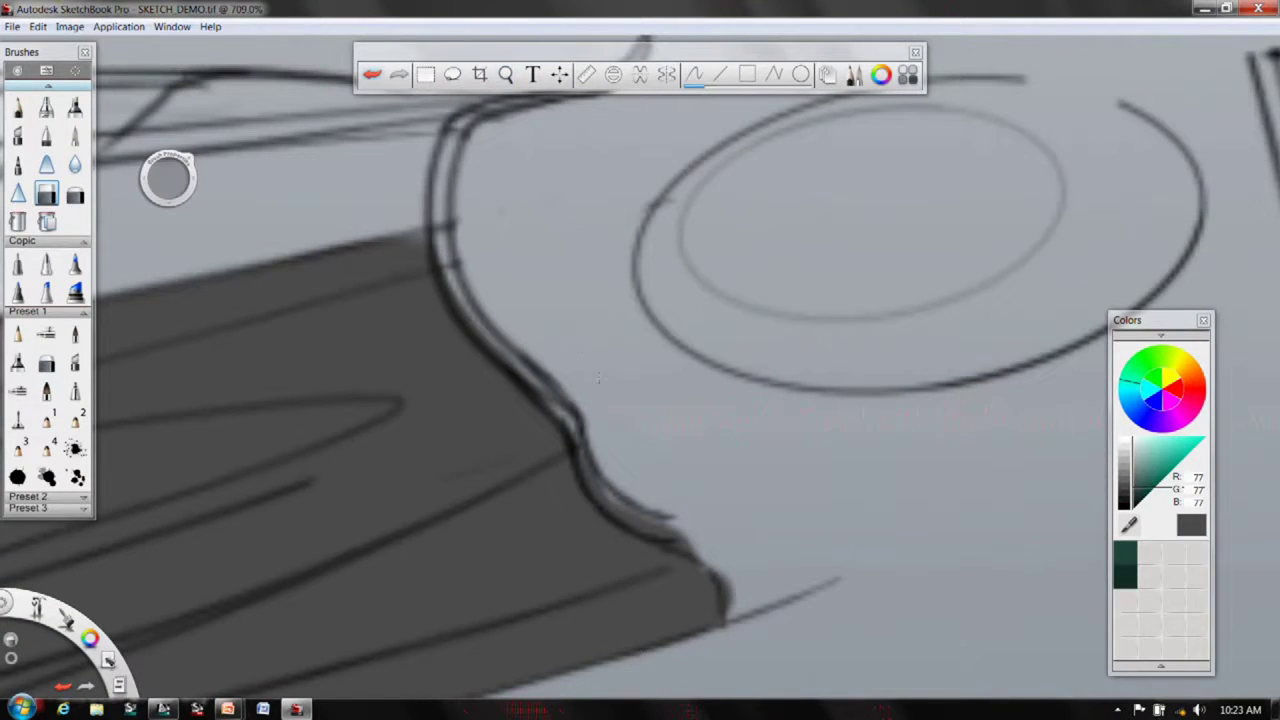
pyautogui.moveTo(612, 452); pyautogui.dragTo(762, 583)
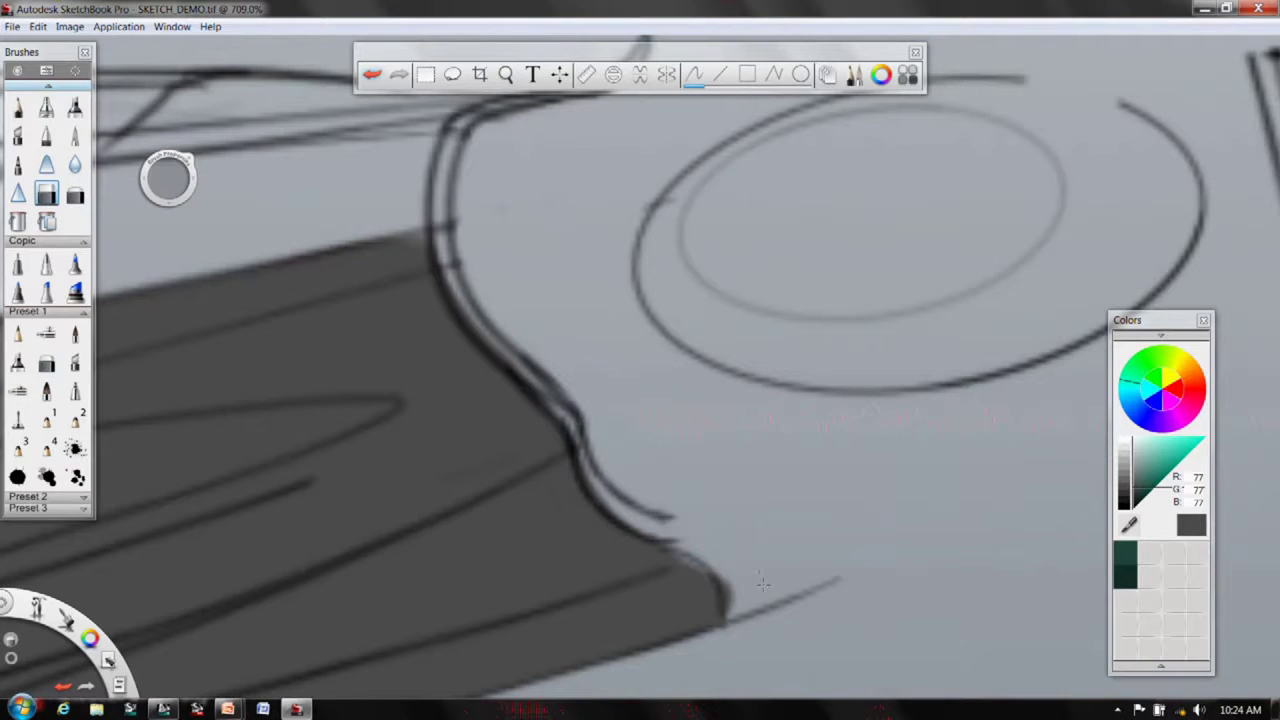
# - Paint the lower crescent between the two ellipses behind the fuselage panel dark grey with a resized Paintbrush
pyautogui.press('space')
pyautogui.moveTo(796, 231); pyautogui.dragTo(560, 361)
pyautogui.moveTo(857, 265); pyautogui.dragTo(917, 294)
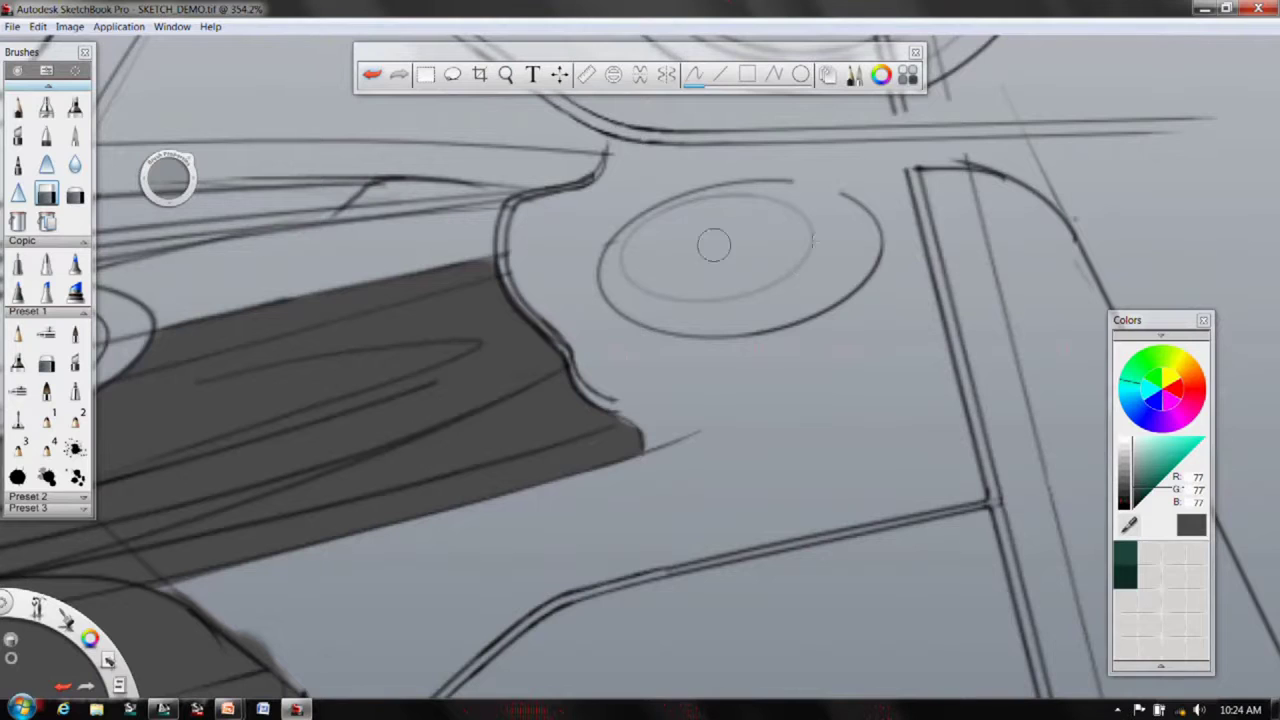
pyautogui.click(46, 107)
pyautogui.click(75, 135)
pyautogui.moveTo(176, 175); pyautogui.dragTo(186, 175)
pyautogui.moveTo(840, 285)
pyautogui.mouseDown()
pyautogui.moveTo(735, 308)
pyautogui.moveTo(604, 280)
pyautogui.moveTo(700, 332)
pyautogui.moveTo(805, 276)
pyautogui.moveTo(838, 242)
pyautogui.moveTo(858, 256)
pyautogui.mouseUp()
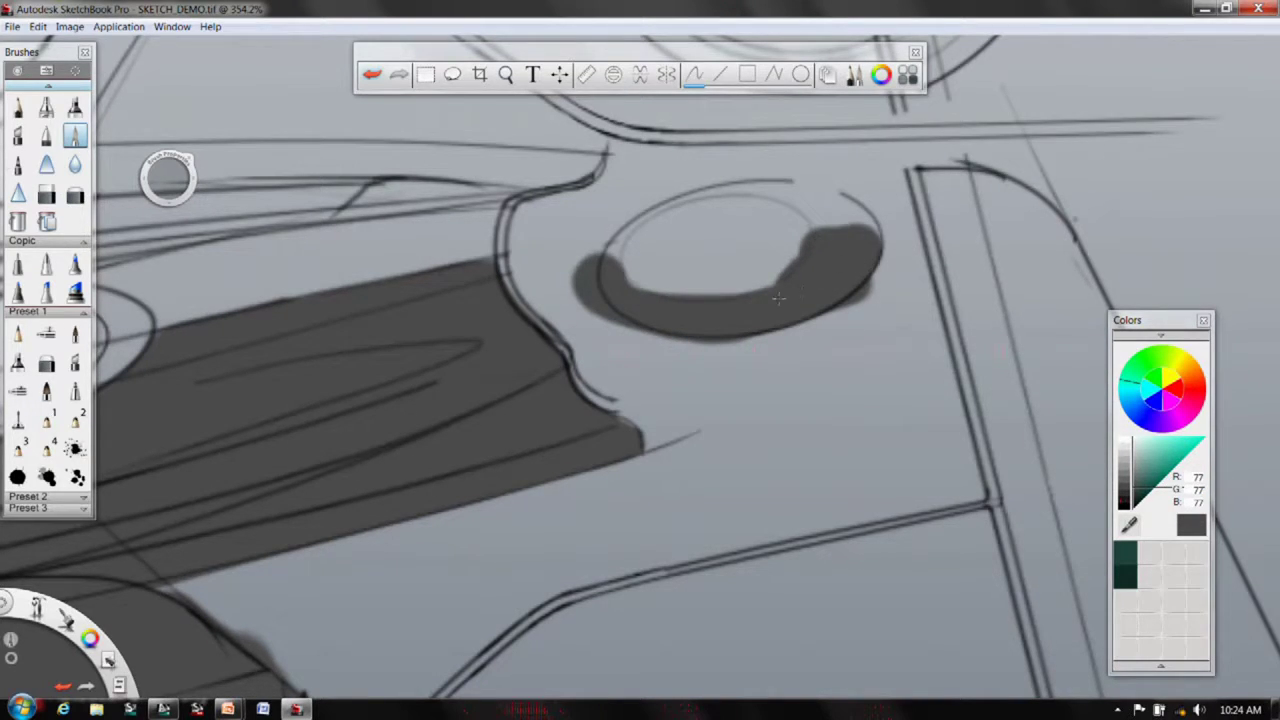
pyautogui.moveTo(614, 283); pyautogui.dragTo(790, 325)
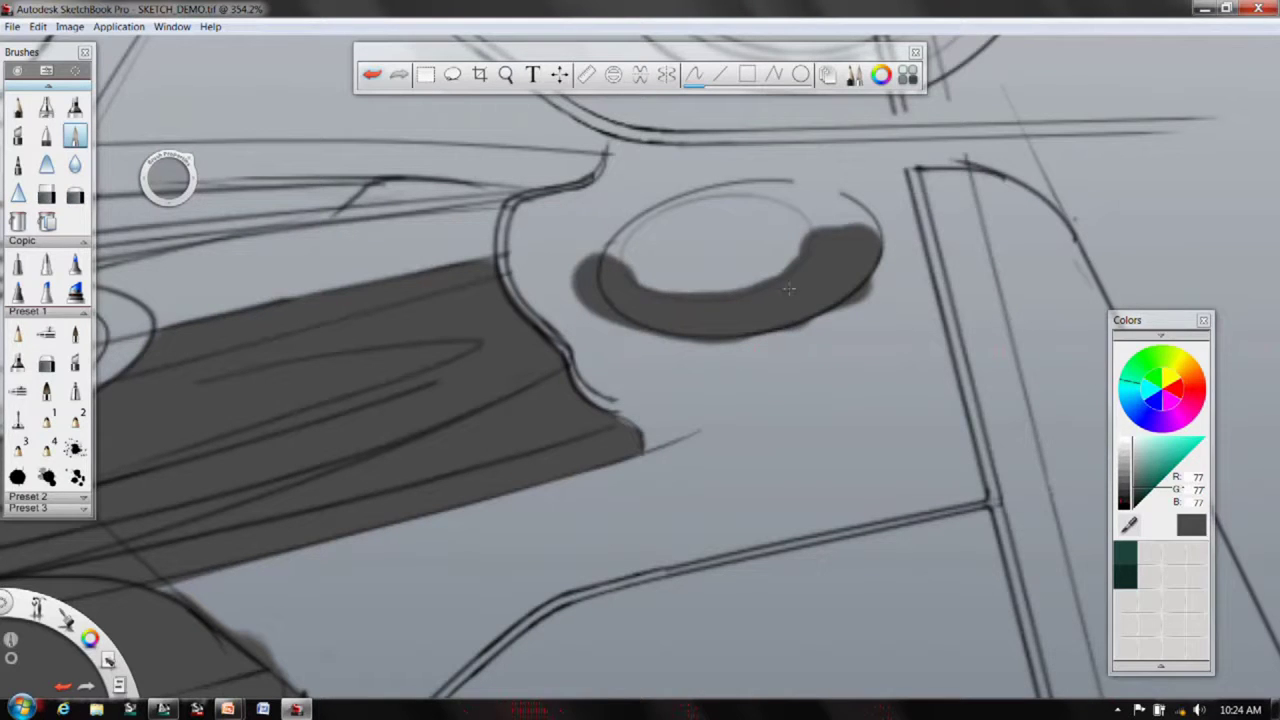
# - Resize the eraser and clear the grey paint from inside the inner ellipse and beside the crescent's front end
pyautogui.click(46, 195)
pyautogui.moveTo(178, 177); pyautogui.dragTo(167, 178)
pyautogui.press('space')
pyautogui.moveTo(748, 288); pyautogui.dragTo(750, 262)
pyautogui.moveTo(586, 235); pyautogui.dragTo(613, 241)
pyautogui.moveTo(679, 268); pyautogui.dragTo(724, 265)
pyautogui.moveTo(796, 235); pyautogui.dragTo(809, 218)
pyautogui.moveTo(490, 272)
pyautogui.mouseDown()
pyautogui.moveTo(509, 258)
pyautogui.moveTo(537, 306)
pyautogui.moveTo(522, 289)
pyautogui.mouseUp()
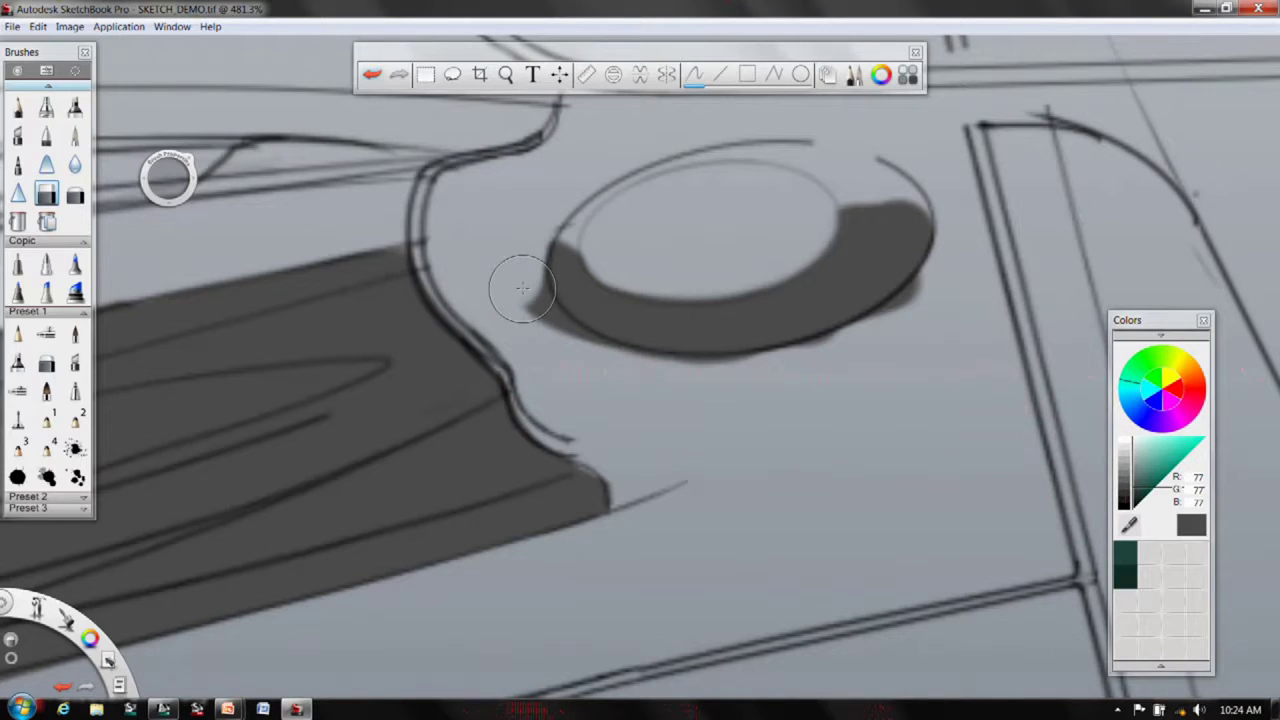
# - Erase the grey overspill around the outer ellipse's lower edge, undoing and redoing the stroke at its front end
pyautogui.moveTo(926, 313); pyautogui.dragTo(941, 294)
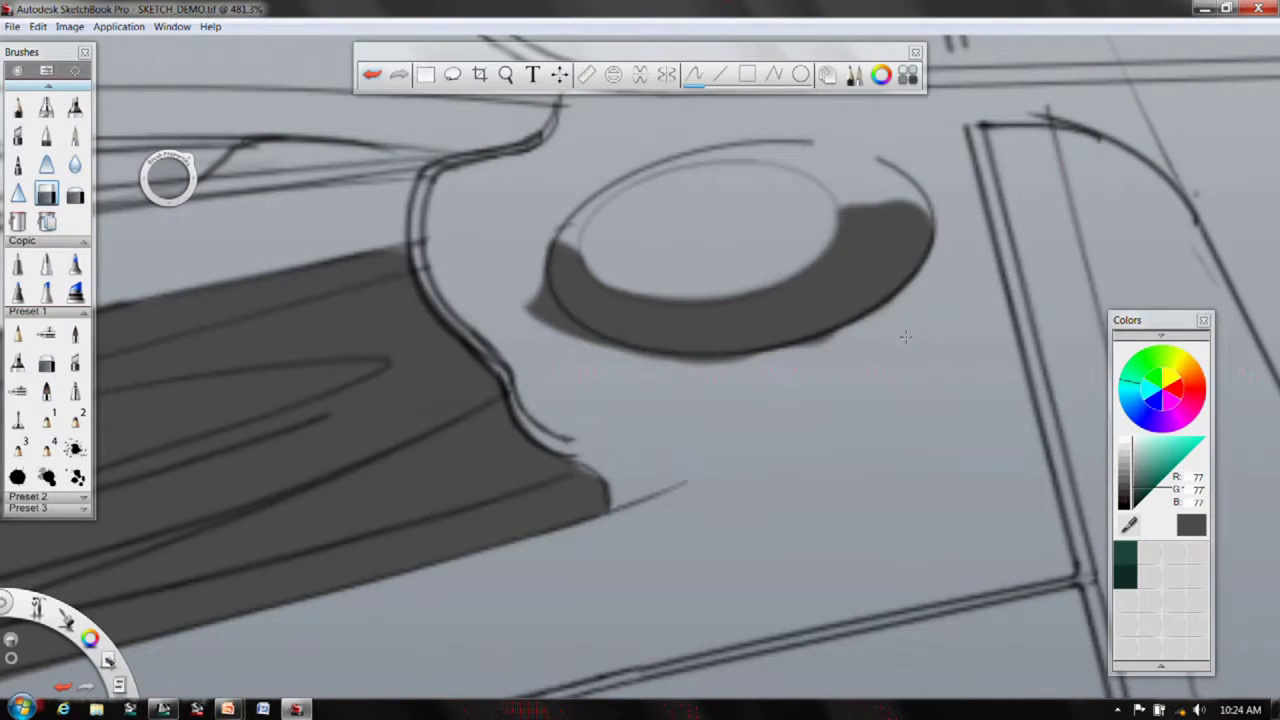
pyautogui.moveTo(709, 398); pyautogui.dragTo(771, 380)
pyautogui.moveTo(545, 298); pyautogui.dragTo(530, 322)
pyautogui.moveTo(516, 307); pyautogui.dragTo(577, 367)
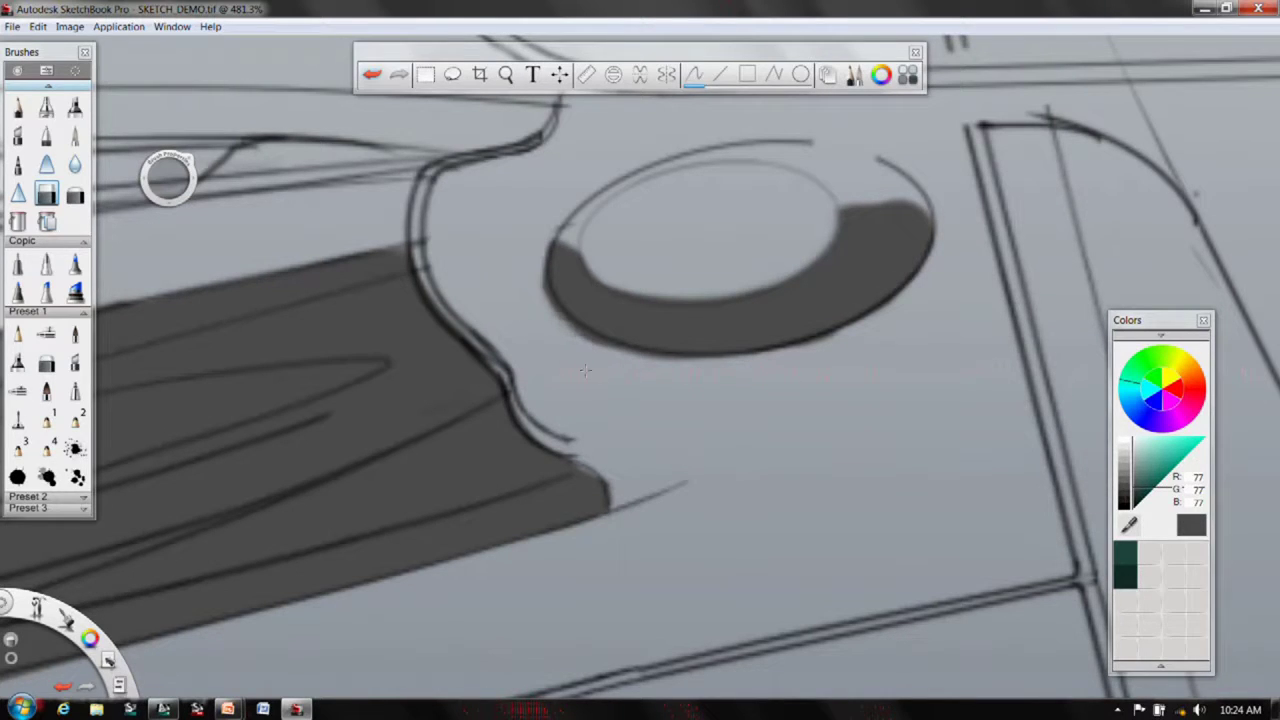
pyautogui.moveTo(674, 393); pyautogui.dragTo(535, 337)
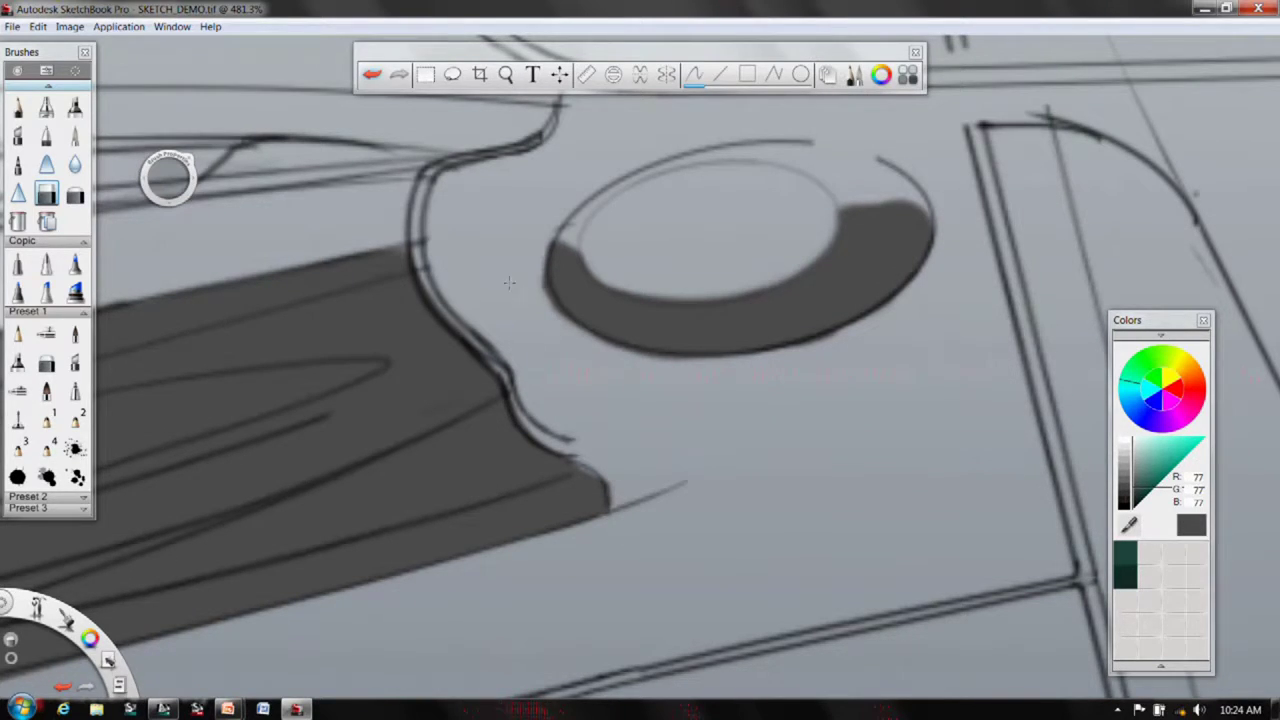
pyautogui.hotkey('ctrl', 'z')
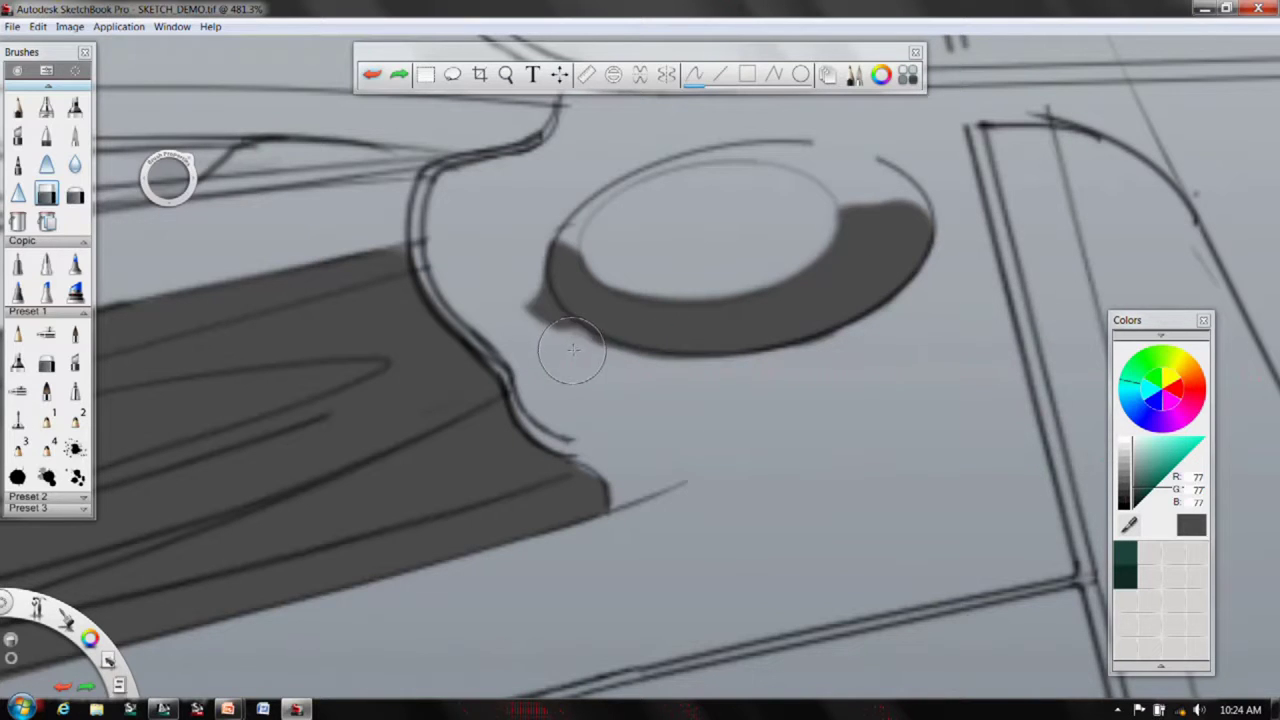
pyautogui.moveTo(496, 298)
pyautogui.mouseDown()
pyautogui.moveTo(561, 357)
pyautogui.moveTo(636, 382)
pyautogui.mouseUp()
pyautogui.moveTo(737, 399); pyautogui.dragTo(748, 399)
pyautogui.moveTo(548, 354); pyautogui.dragTo(567, 363)
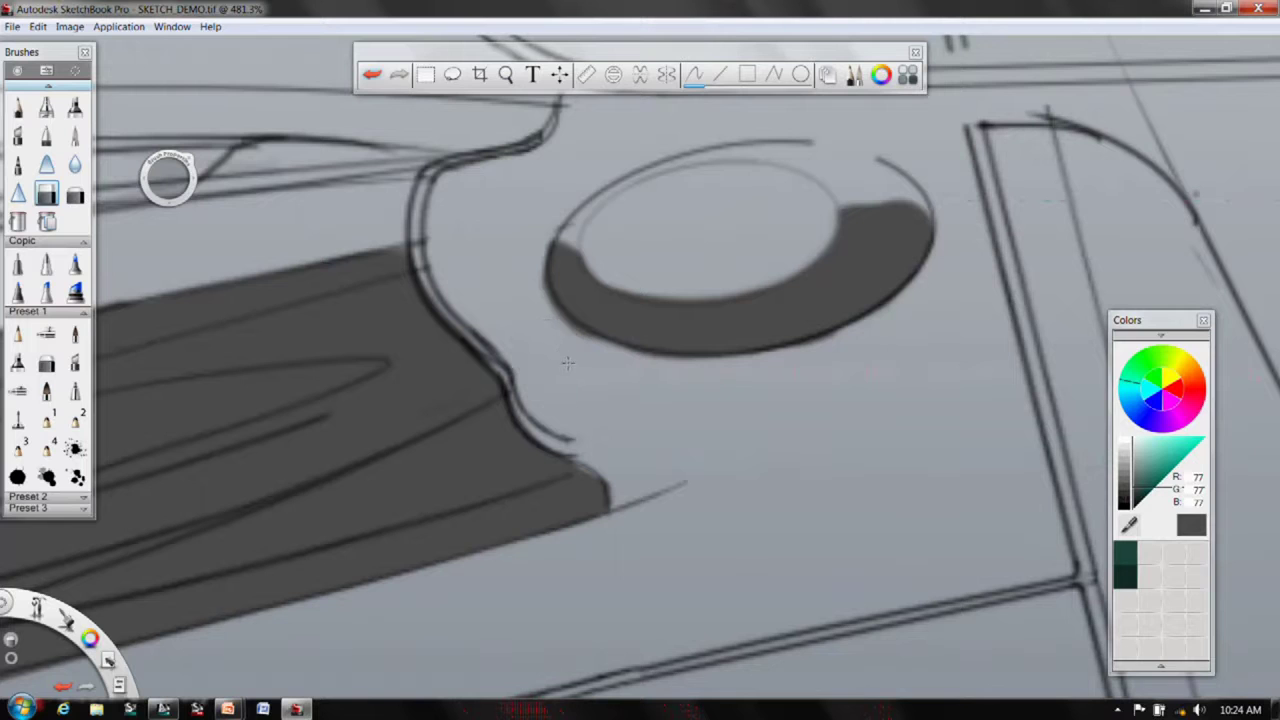
# - Erase the overspill at the fuselage panel's front tip, along the round hub's outline and the panel's lower edge
pyautogui.press('space')
pyautogui.moveTo(771, 297)
pyautogui.mouseDown()
pyautogui.moveTo(578, 440)
pyautogui.moveTo(551, 400)
pyautogui.moveTo(520, 388)
pyautogui.moveTo(720, 320)
pyautogui.moveTo(636, 388)
pyautogui.moveTo(706, 358)
pyautogui.mouseUp()
pyautogui.press('space')
pyautogui.click(75, 136)
pyautogui.click(46, 195)
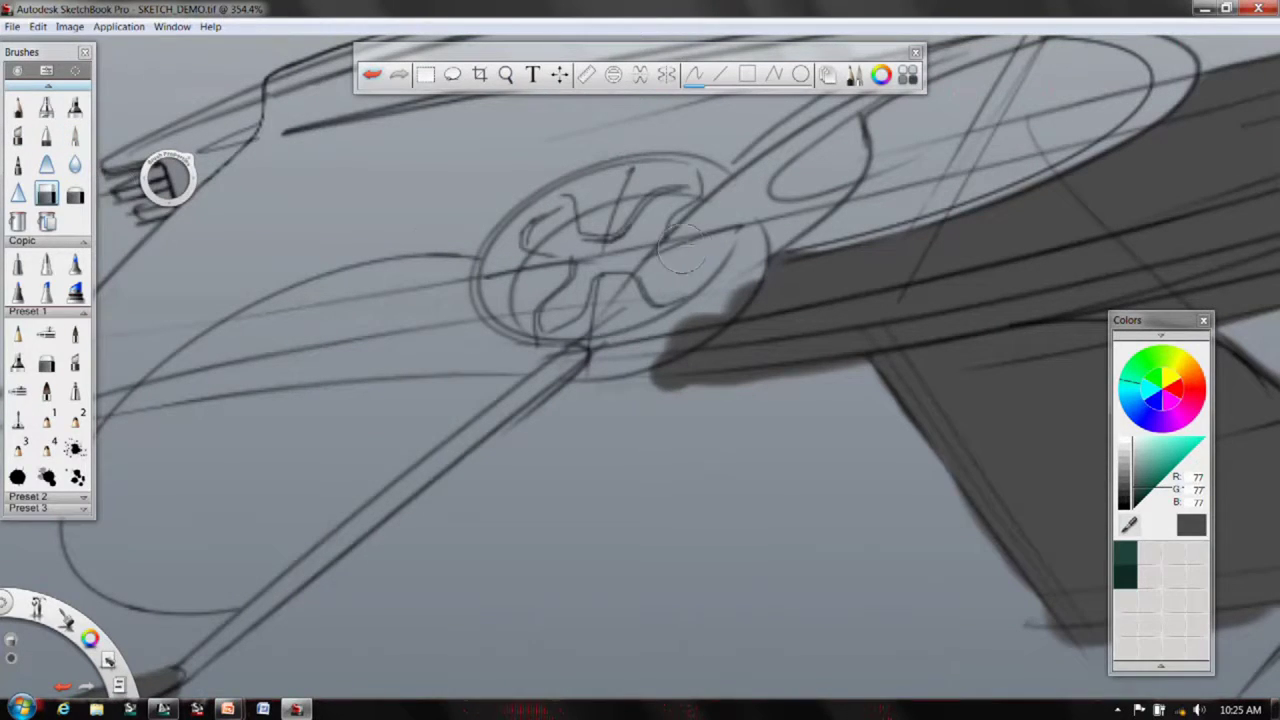
pyautogui.moveTo(701, 297)
pyautogui.mouseDown()
pyautogui.moveTo(740, 300)
pyautogui.moveTo(665, 368)
pyautogui.mouseUp()
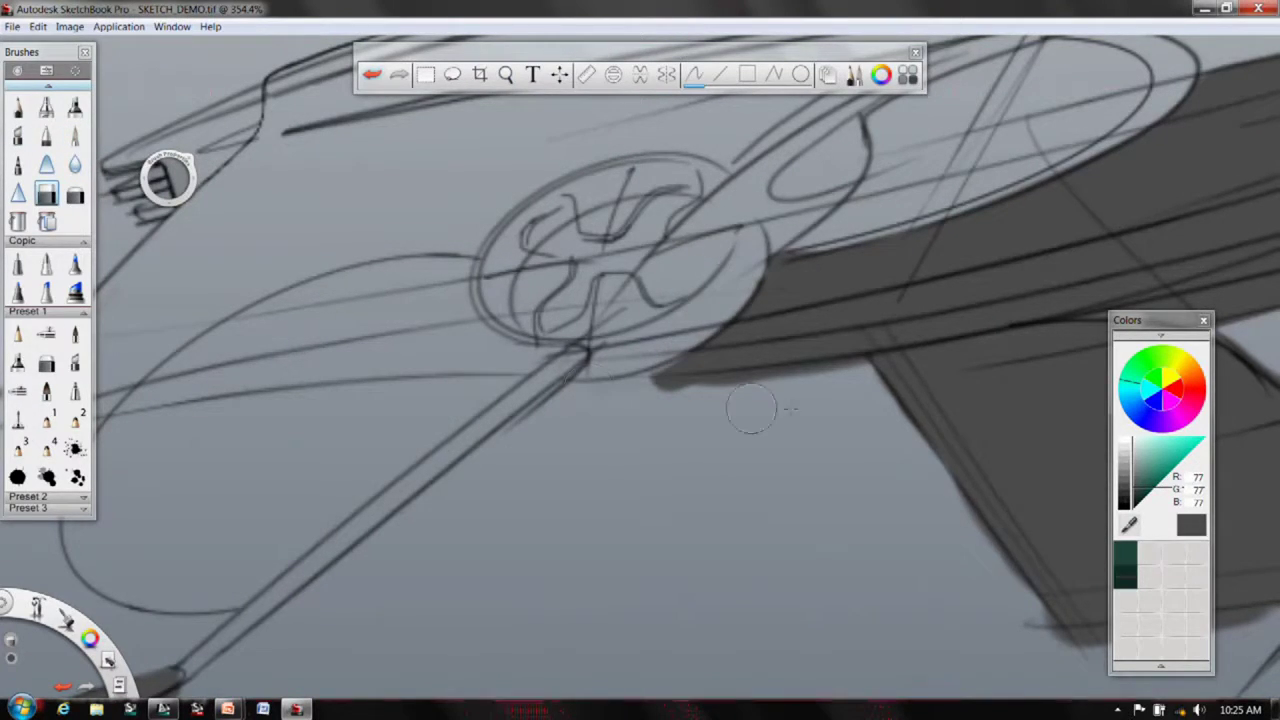
pyautogui.moveTo(863, 389)
pyautogui.mouseDown()
pyautogui.moveTo(717, 409)
pyautogui.moveTo(652, 402)
pyautogui.mouseUp()
pyautogui.moveTo(792, 394); pyautogui.dragTo(704, 401)
pyautogui.moveTo(840, 385); pyautogui.dragTo(656, 400)
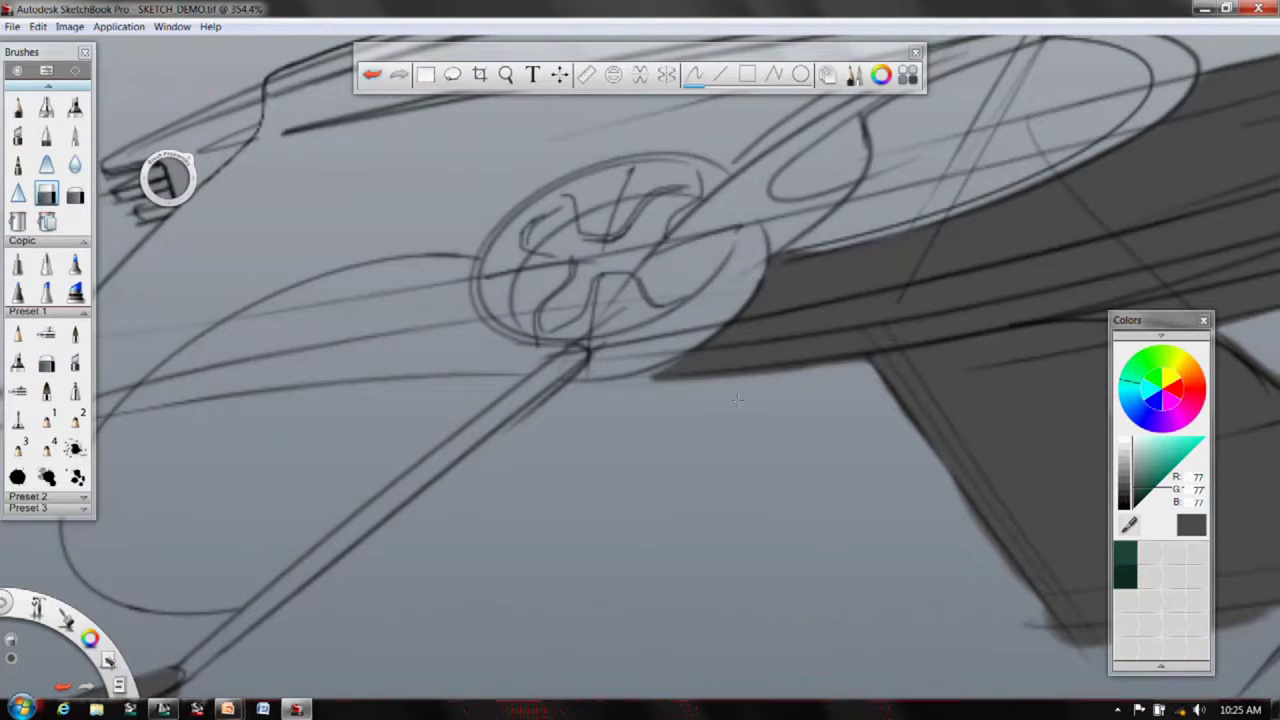
# - Resize the eraser and trim the grey overspill along the angular lower panel's sloping upper rear edge
pyautogui.press('space')
pyautogui.moveTo(833, 398)
pyautogui.mouseDown()
pyautogui.moveTo(848, 449)
pyautogui.moveTo(865, 412)
pyautogui.moveTo(929, 363)
pyautogui.mouseUp()
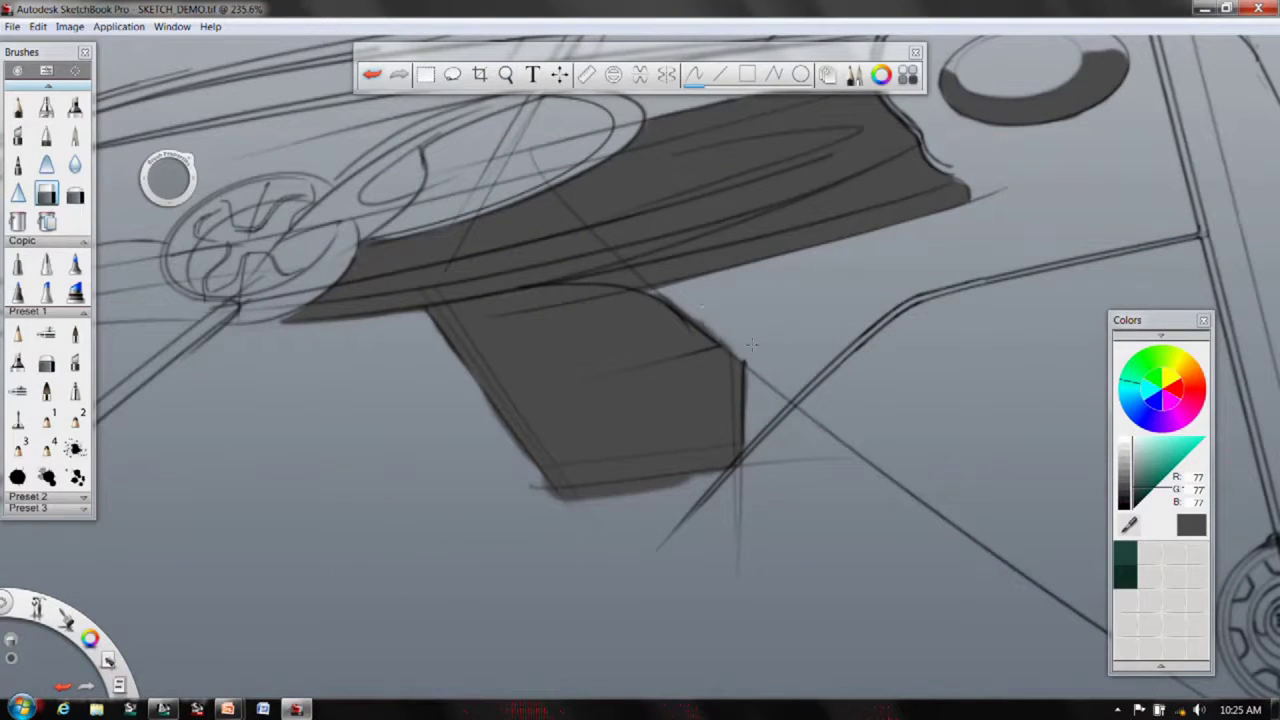
pyautogui.press('space')
pyautogui.moveTo(643, 276); pyautogui.dragTo(417, 244)
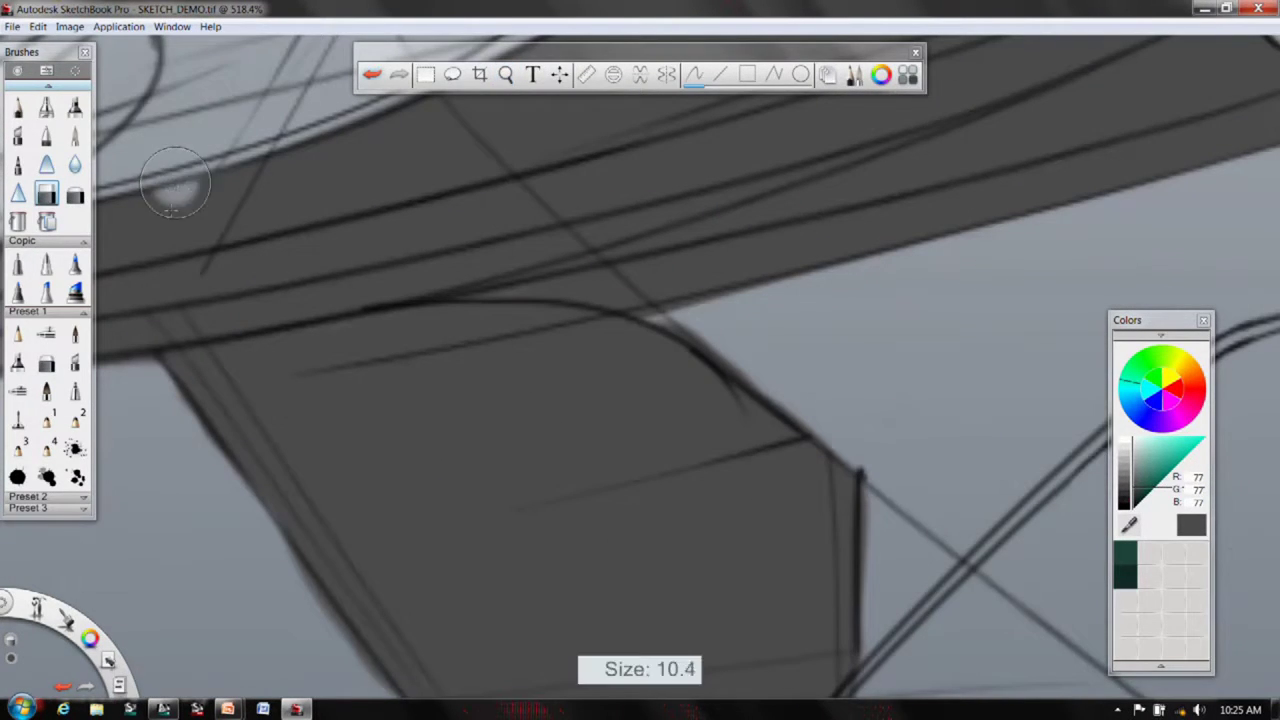
pyautogui.moveTo(688, 335); pyautogui.dragTo(839, 454)
# - Erase the overspill along the front and bottom edges of the angular lower panel
pyautogui.press('space')
pyautogui.moveTo(537, 398); pyautogui.dragTo(466, 414)
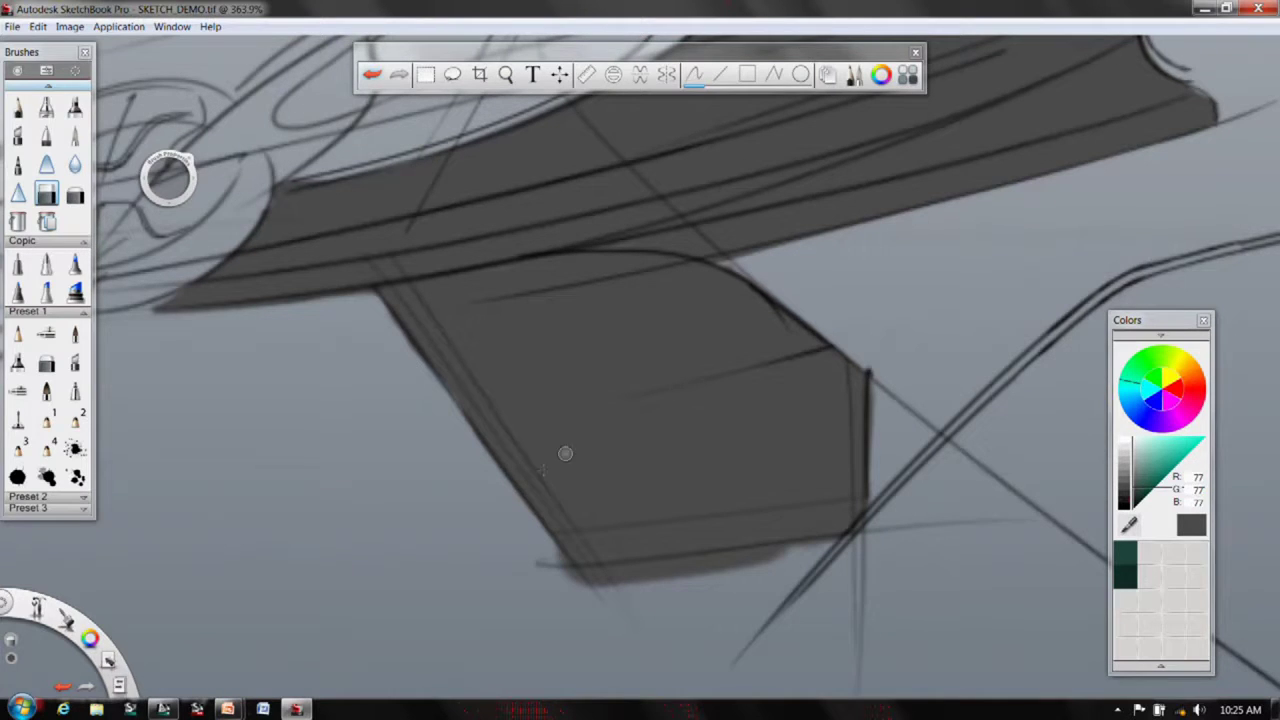
pyautogui.press('space')
pyautogui.moveTo(659, 564); pyautogui.dragTo(803, 457)
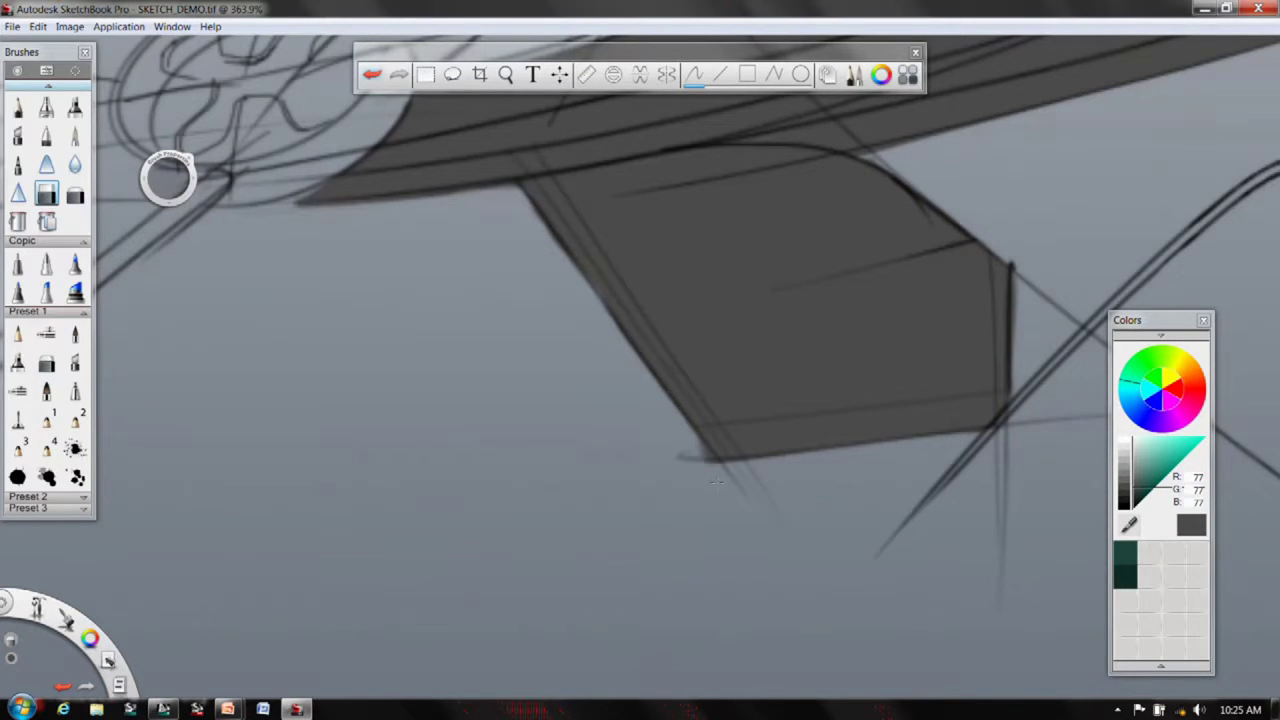
# - Switch to the Paintbrush and set the paint colour to a light grey of RGB 178, 178, 178
pyautogui.press('space')
pyautogui.moveTo(1000, 348)
pyautogui.mouseDown()
pyautogui.moveTo(537, 571)
pyautogui.moveTo(623, 470)
pyautogui.moveTo(646, 404)
pyautogui.mouseUp()
pyautogui.press('space')
pyautogui.moveTo(817, 293); pyautogui.dragTo(640, 425)
pyautogui.moveTo(534, 460); pyautogui.dragTo(460, 581)
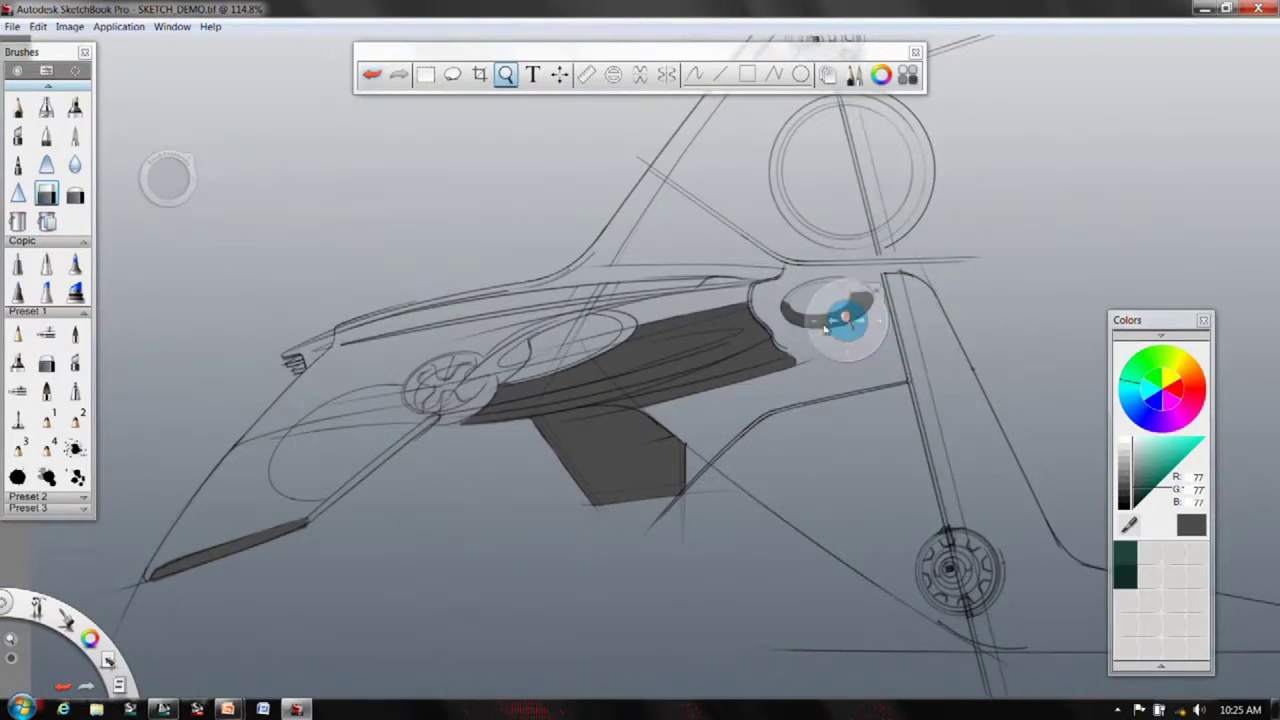
pyautogui.click(300, 483)
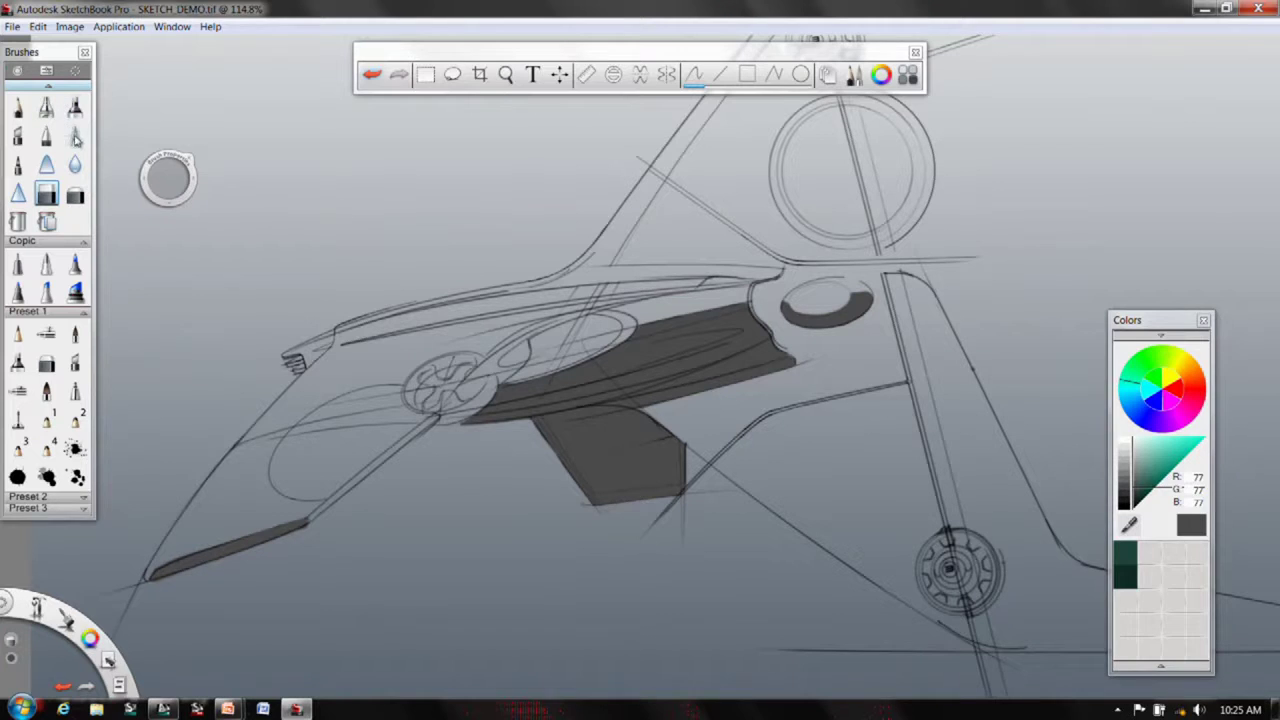
pyautogui.click(75, 137)
pyautogui.moveTo(403, 483); pyautogui.dragTo(460, 406)
pyautogui.moveTo(411, 440); pyautogui.dragTo(574, 391)
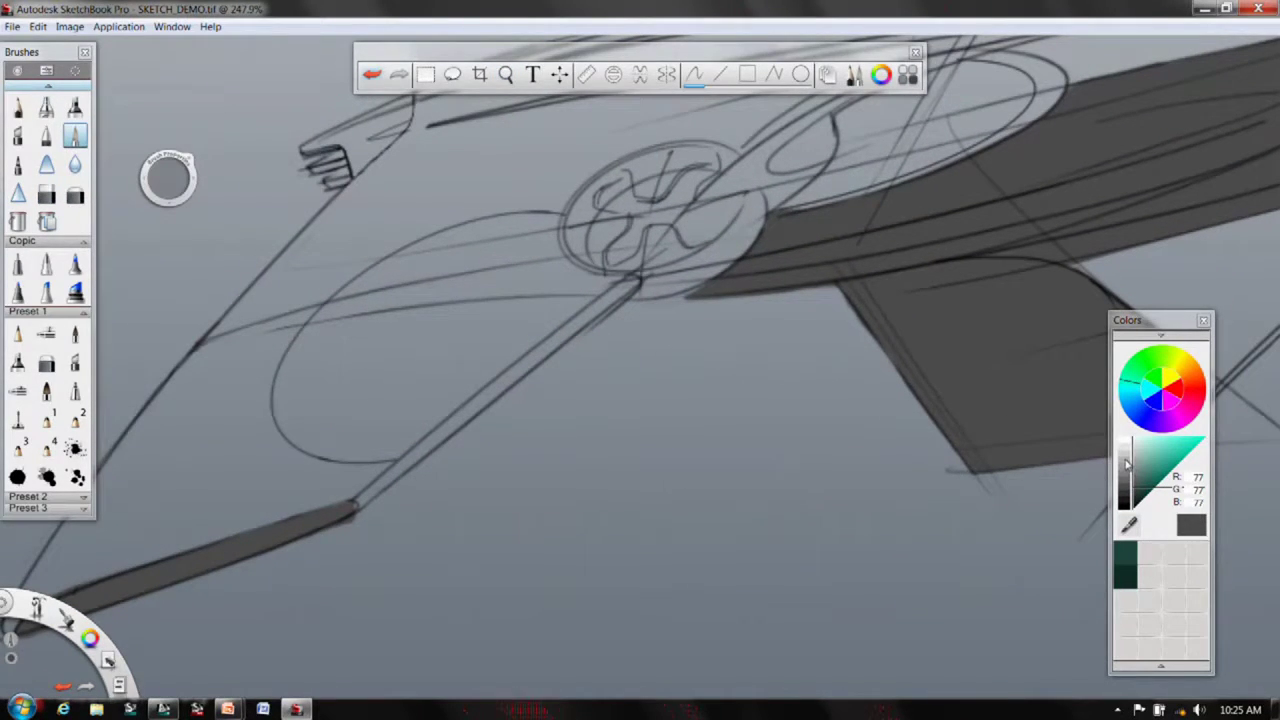
pyautogui.moveTo(543, 300)
pyautogui.mouseDown()
pyautogui.moveTo(518, 488)
pyautogui.moveTo(468, 567)
pyautogui.mouseUp()
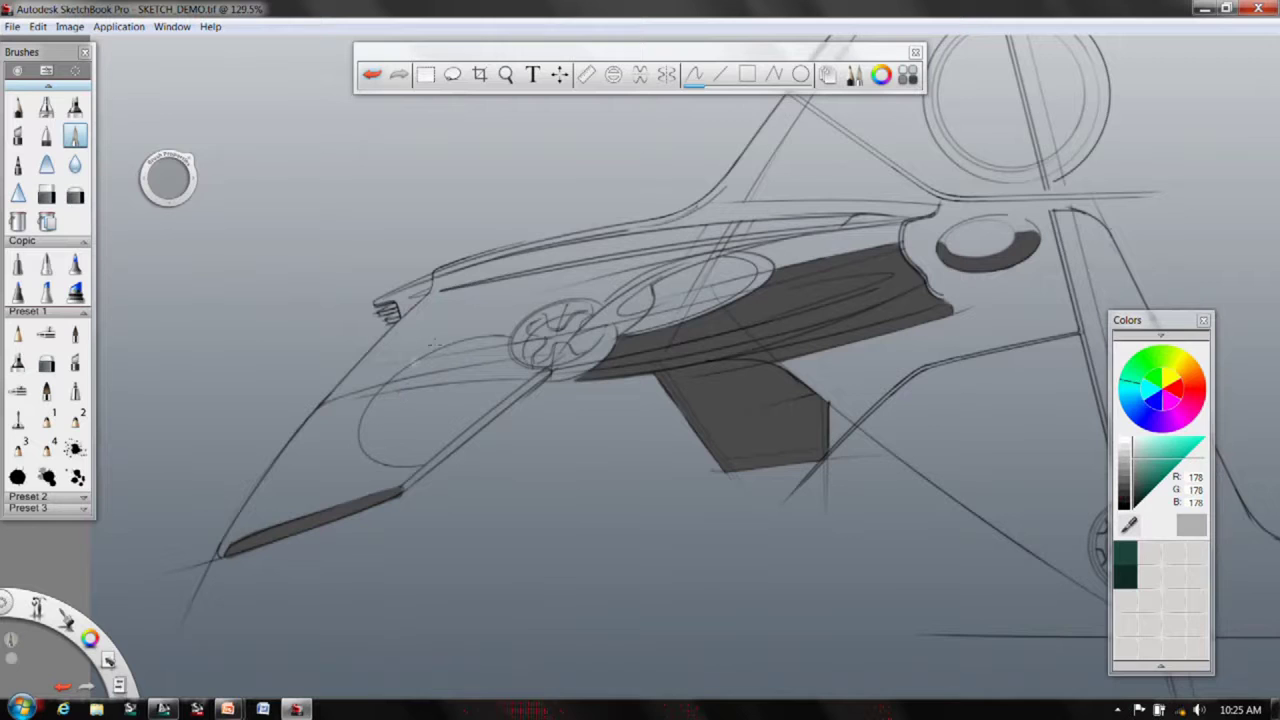
pyautogui.moveTo(703, 257); pyautogui.dragTo(704, 291)
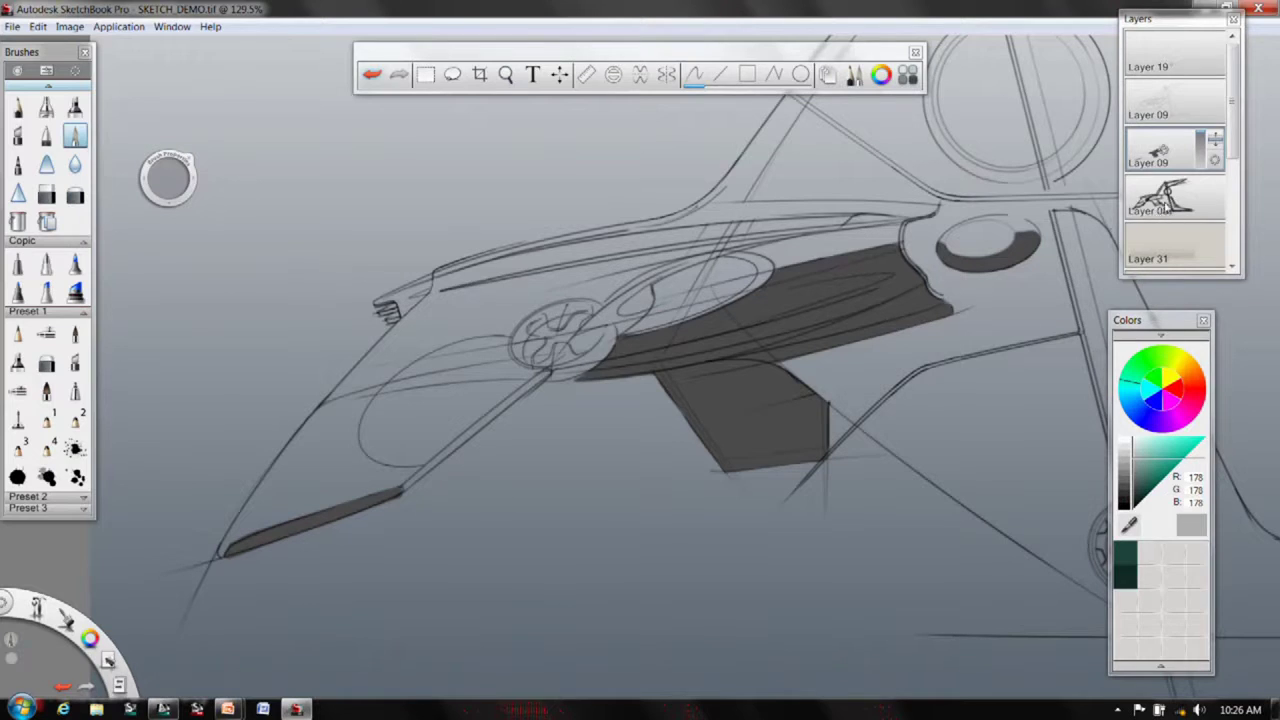
# - Activate the line drawing's Layer 08, lengthen the layer list, and examine the line work around the aircraft's nose
pyautogui.click(1163, 207)
pyautogui.moveTo(1236, 278); pyautogui.dragTo(1236, 386)
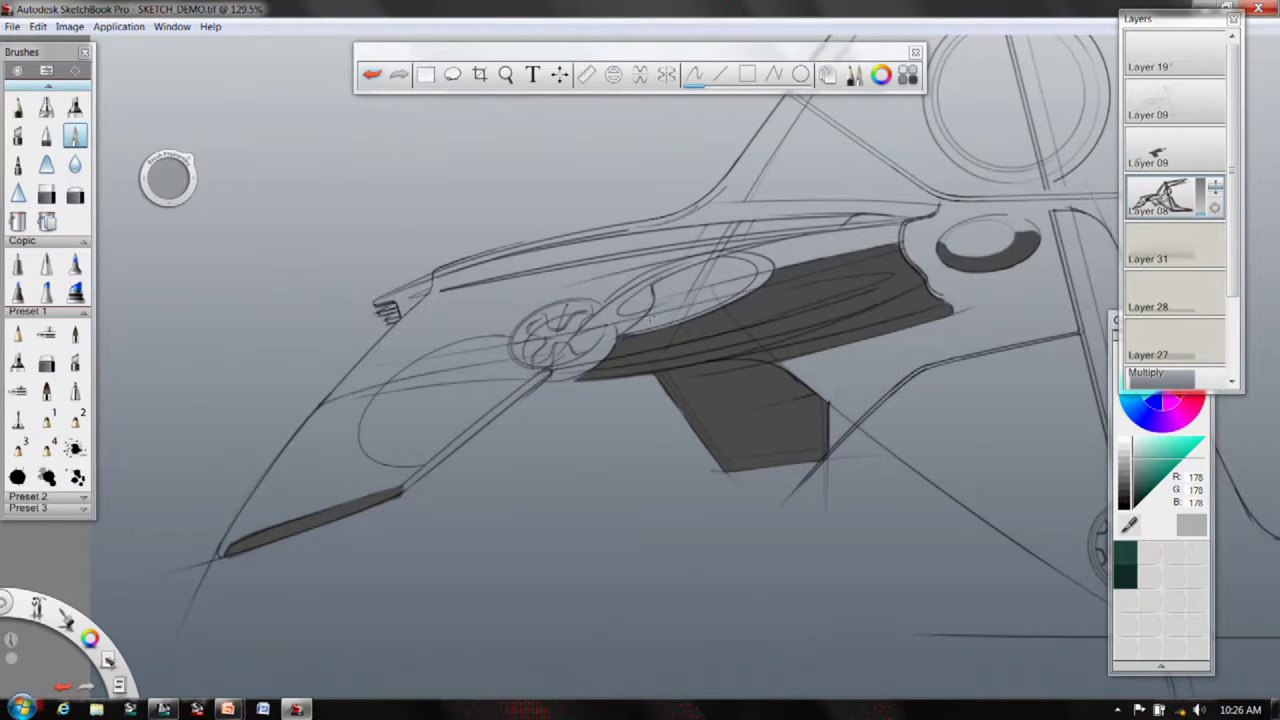
pyautogui.press('space')
pyautogui.moveTo(393, 320); pyautogui.dragTo(540, 290)
pyautogui.moveTo(467, 365); pyautogui.dragTo(660, 428)
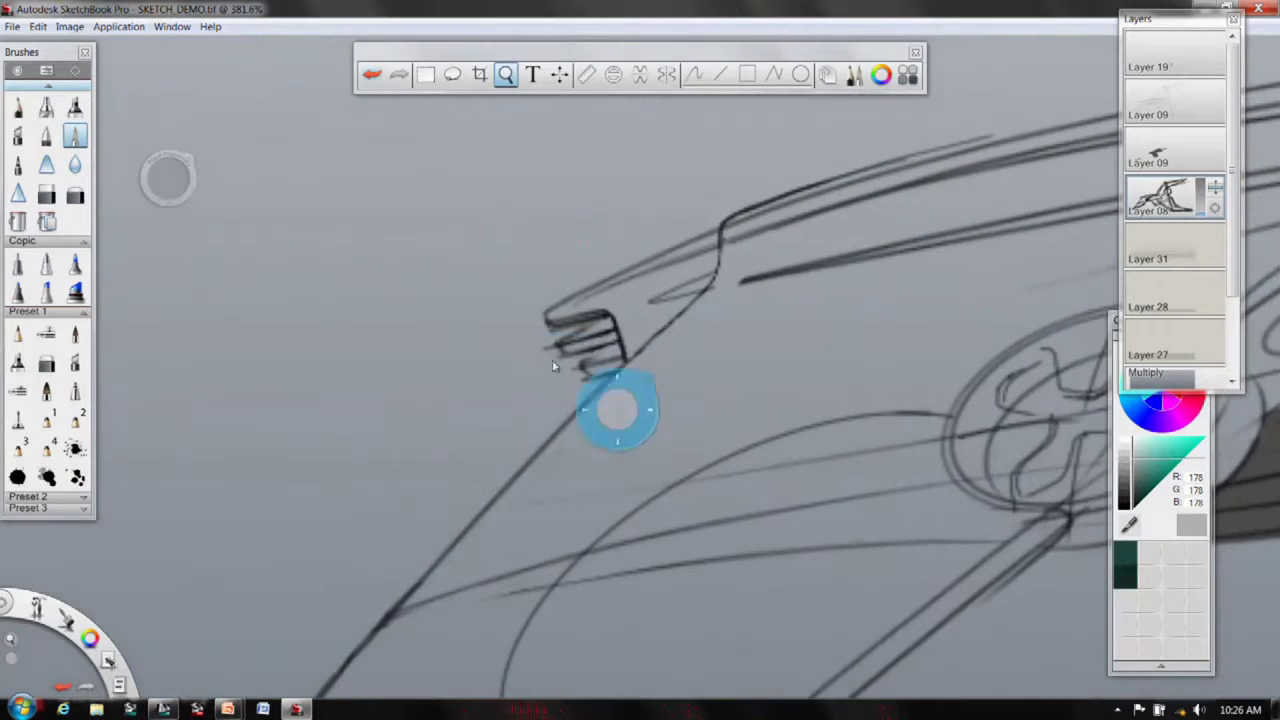
pyautogui.moveTo(605, 376); pyautogui.dragTo(633, 287)
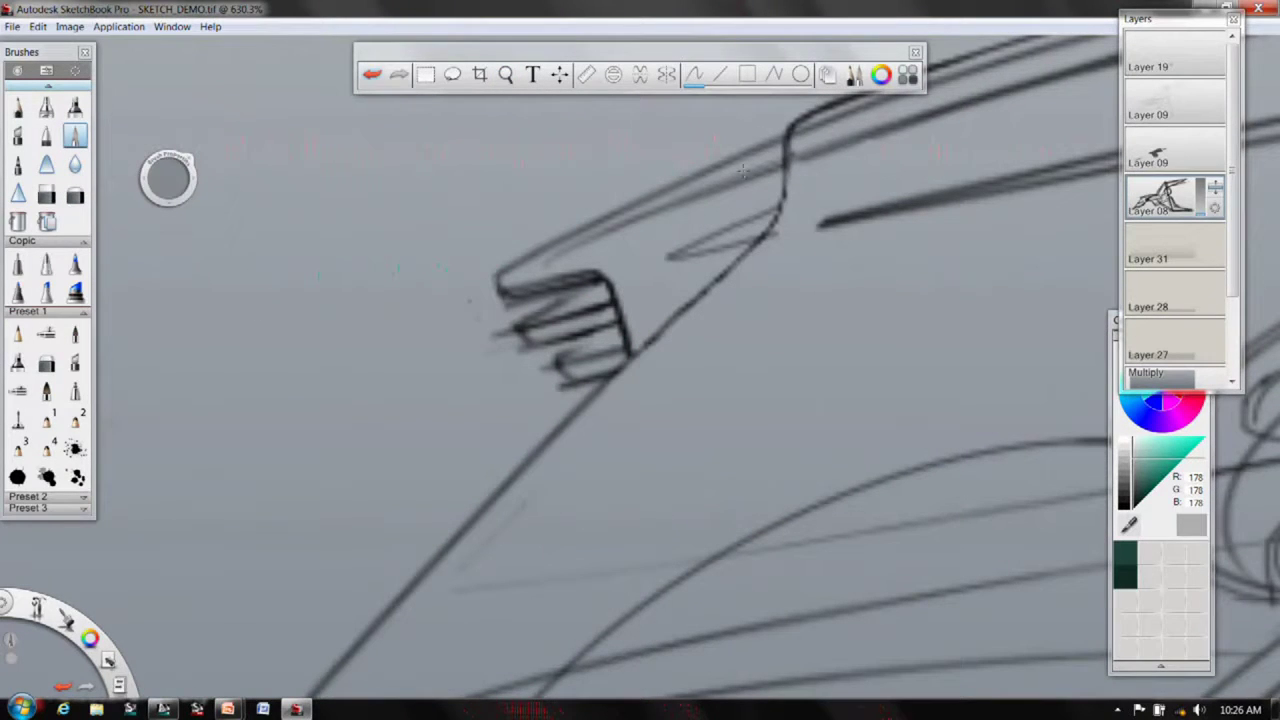
pyautogui.click(46, 108)
pyautogui.click(75, 136)
pyautogui.press('space')
pyautogui.moveTo(658, 353)
pyautogui.mouseDown()
pyautogui.moveTo(578, 345)
pyautogui.moveTo(686, 403)
pyautogui.moveTo(508, 468)
pyautogui.mouseUp()
pyautogui.press('space')
pyautogui.moveTo(782, 368)
pyautogui.mouseDown()
pyautogui.moveTo(756, 348)
pyautogui.moveTo(677, 357)
pyautogui.mouseUp()
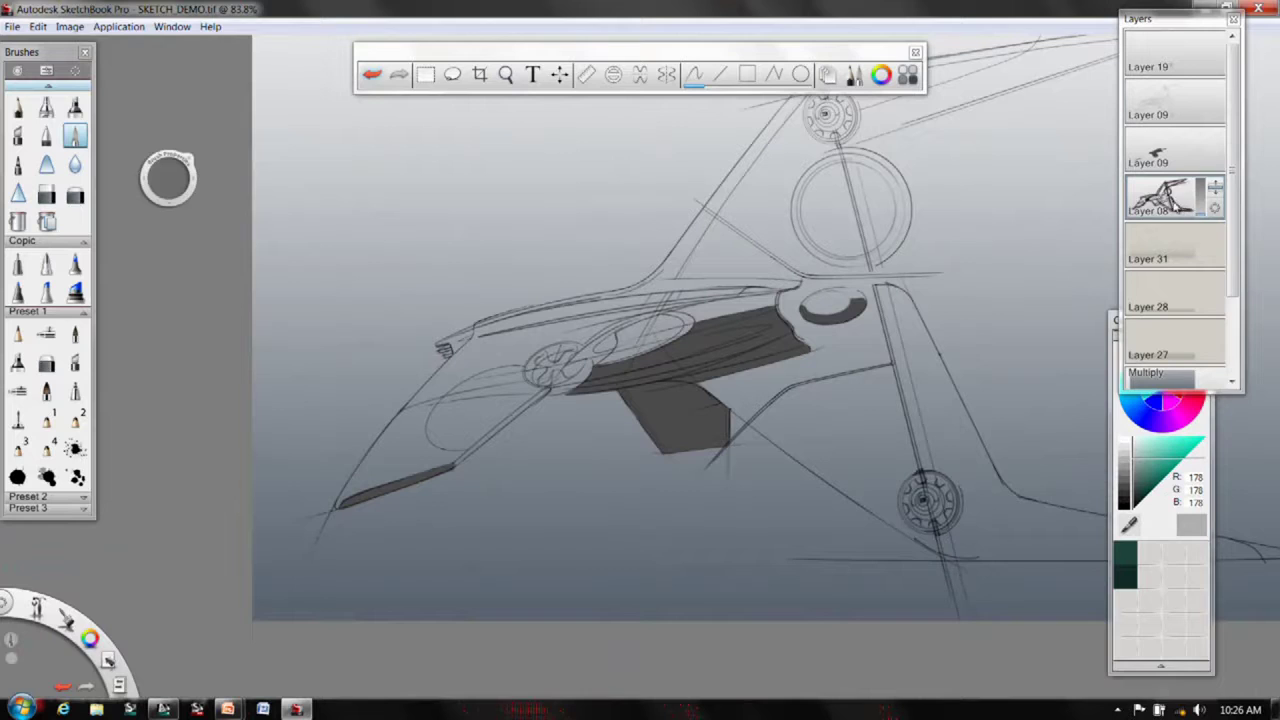
# - Activate the dark grey paint's Layer 09 and lock its transparency
pyautogui.click(1176, 146)
pyautogui.moveTo(1210, 164); pyautogui.dragTo(1214, 110)
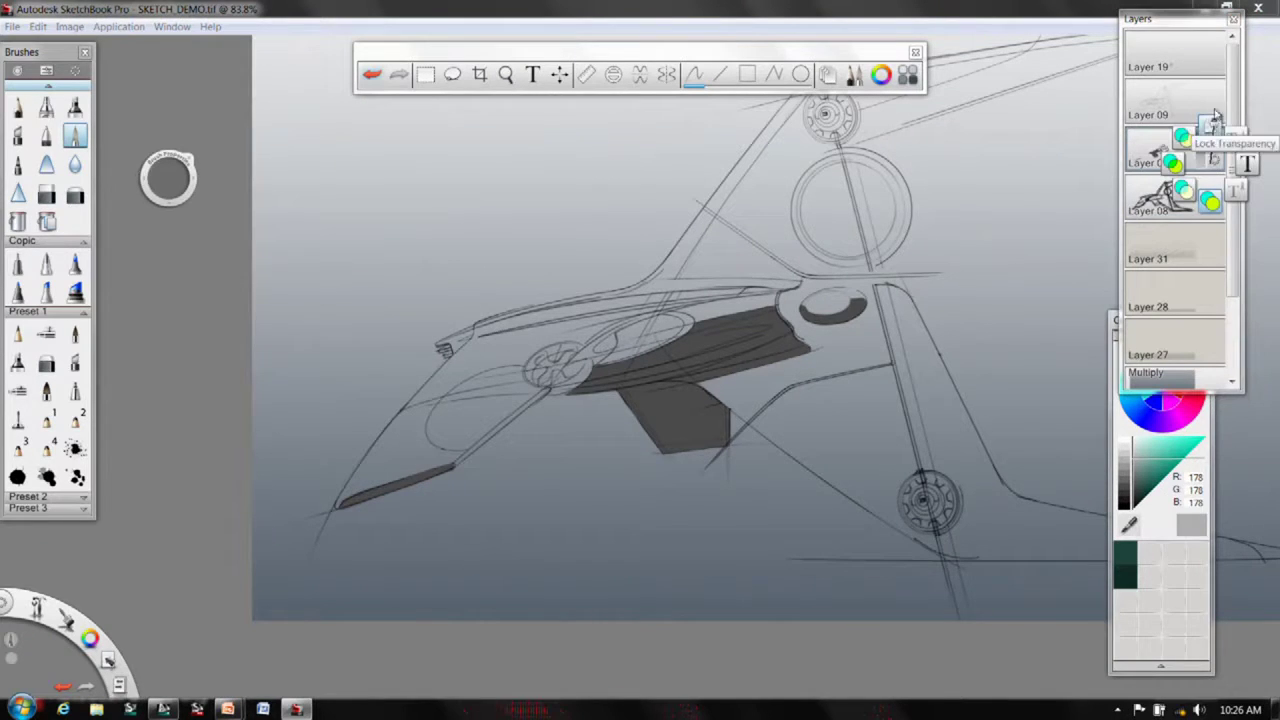
pyautogui.moveTo(1214, 163); pyautogui.dragTo(1211, 106)
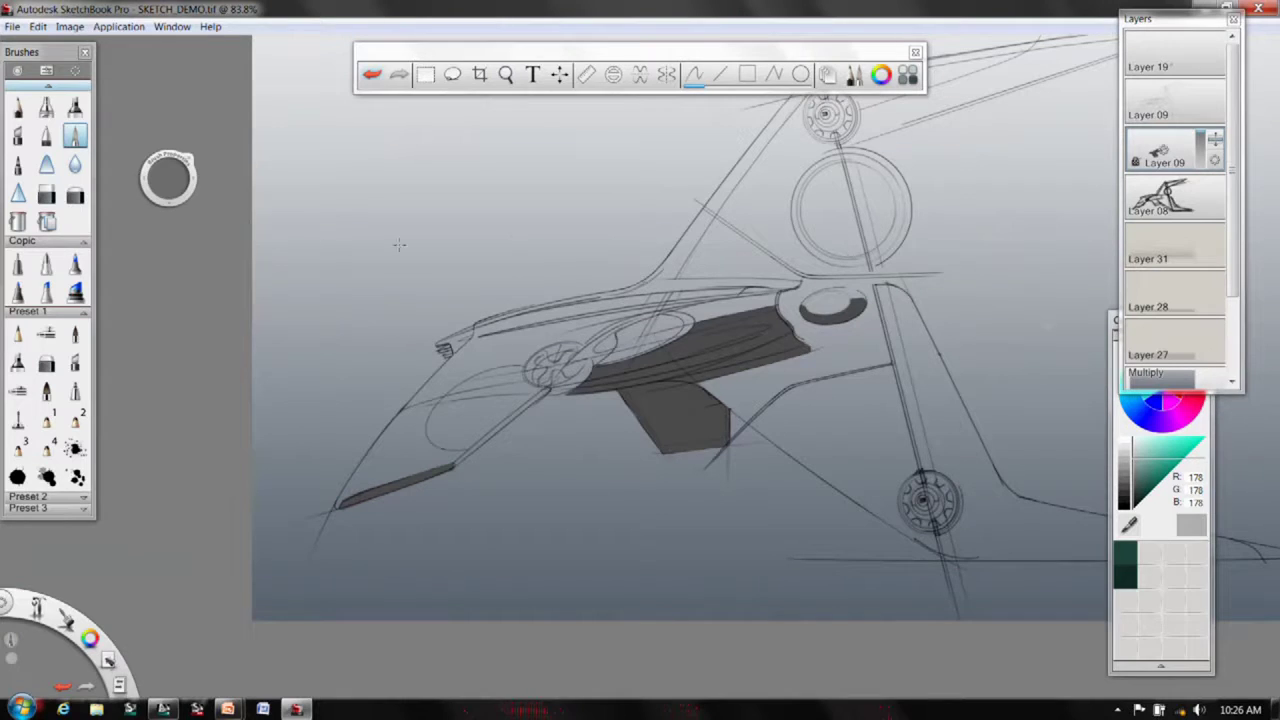
# - Choose the Airbrush, fine-tune its flow, and set the paint colour to near-black RGB 26, 26, 26
pyautogui.doubleClick(46, 107)
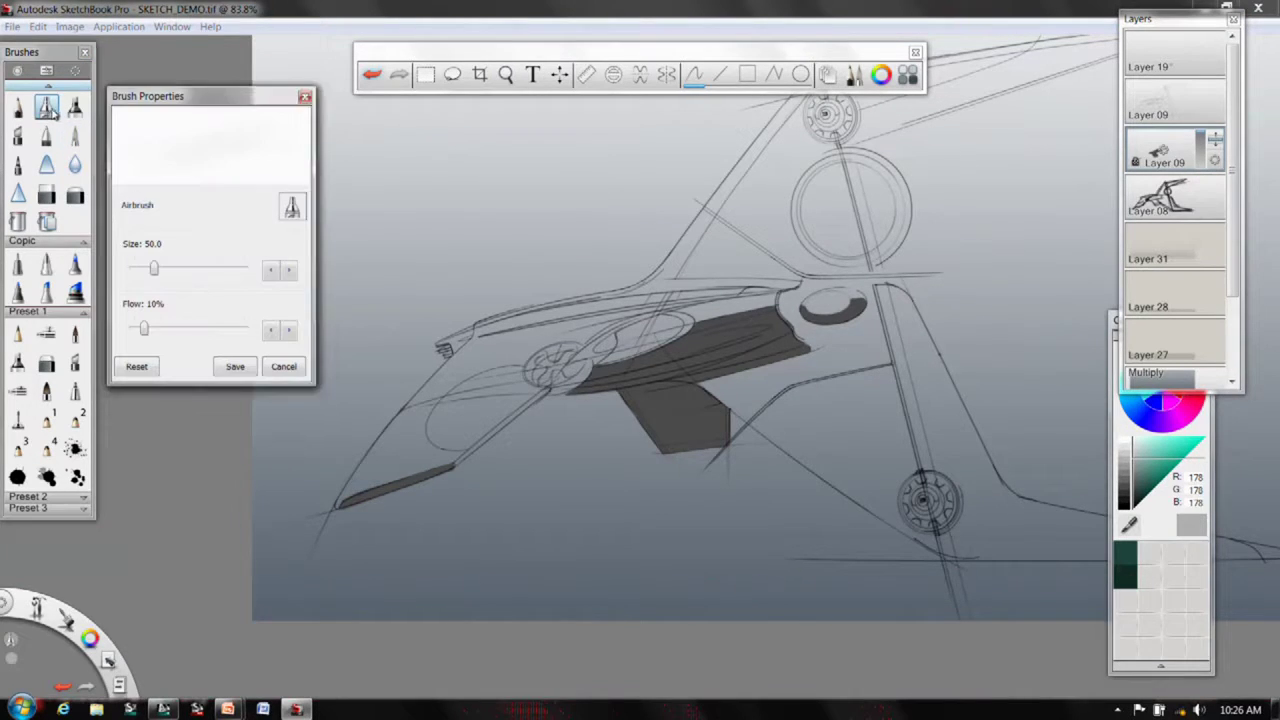
pyautogui.moveTo(145, 332); pyautogui.dragTo(147, 331)
pyautogui.click(305, 97)
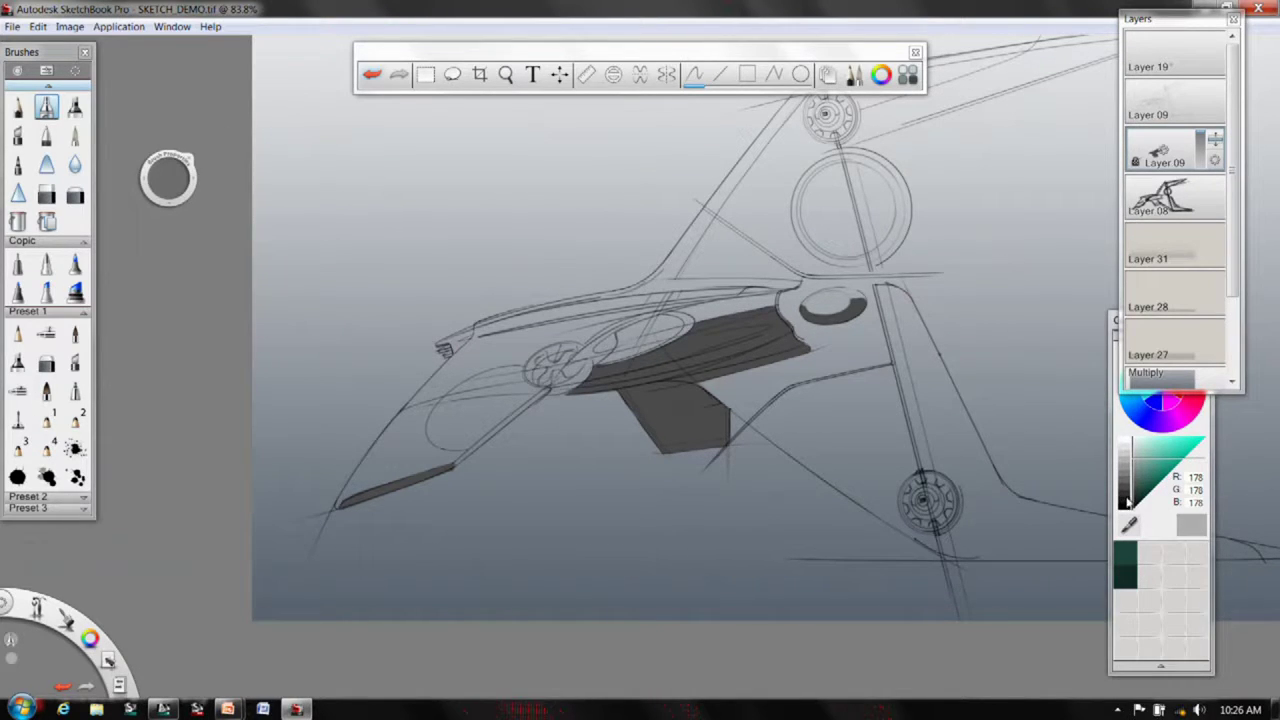
pyautogui.click(1127, 499)
pyautogui.click(1127, 504)
# - Airbrush near-black shading along the underside of the dark fuselage section and over the upper part of the angular lower panel
pyautogui.press('space')
pyautogui.moveTo(787, 349)
pyautogui.mouseDown()
pyautogui.moveTo(948, 313)
pyautogui.moveTo(892, 297)
pyautogui.moveTo(957, 280)
pyautogui.mouseUp()
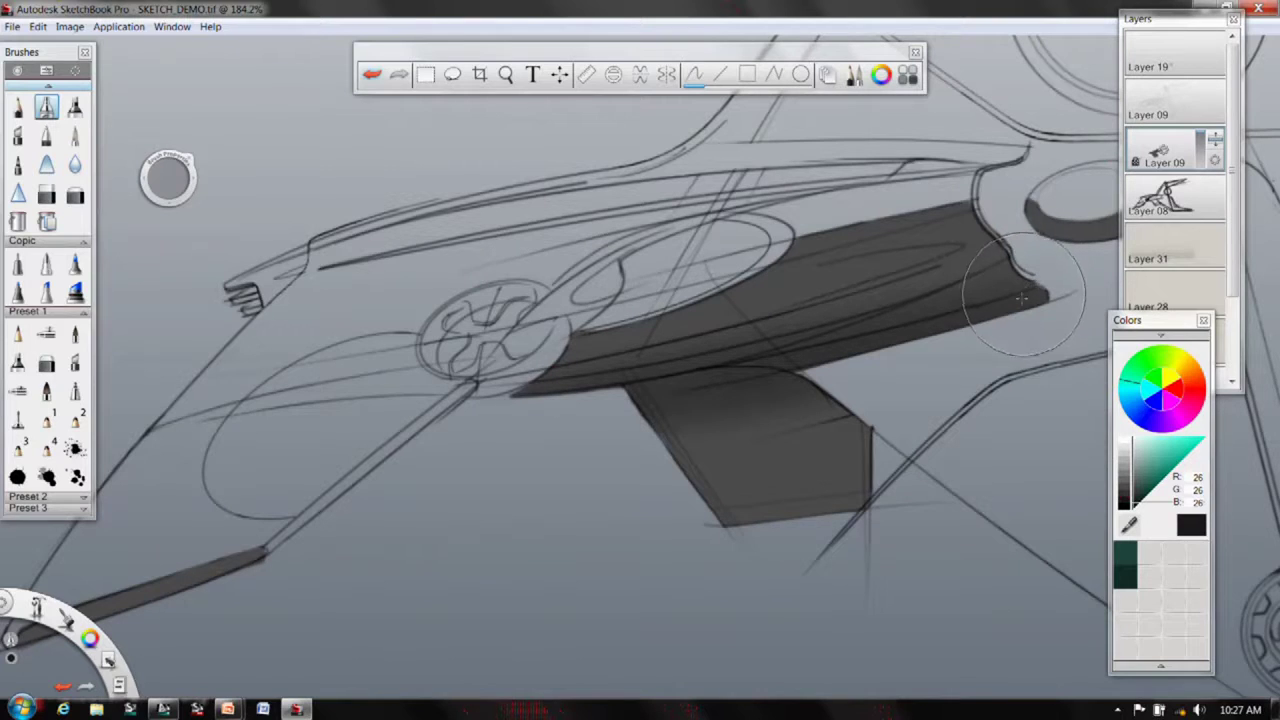
pyautogui.press('space')
pyautogui.moveTo(734, 319)
pyautogui.mouseDown()
pyautogui.moveTo(588, 434)
pyautogui.moveTo(600, 406)
pyautogui.moveTo(705, 370)
pyautogui.mouseUp()
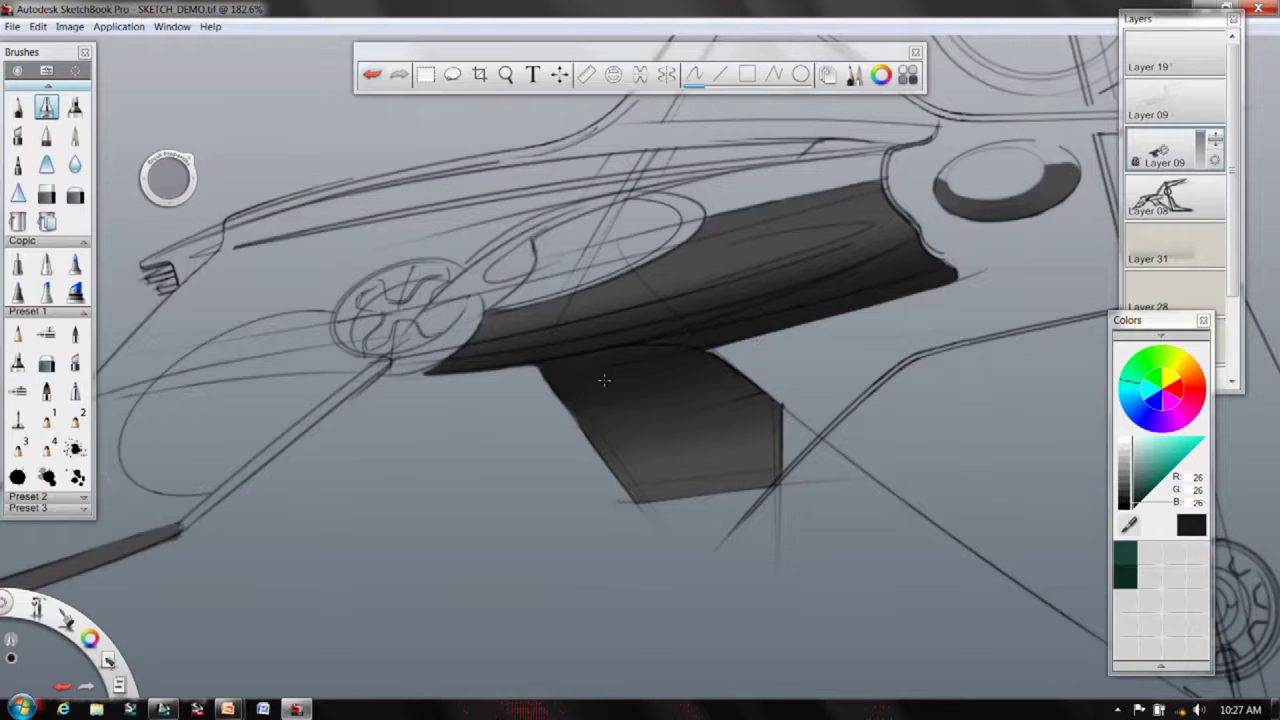
# - Switch to the Soft Eraser, adjust its size, unlock the dark paint layer's transparency, and undo the trial erasing stroke
pyautogui.click(46, 195)
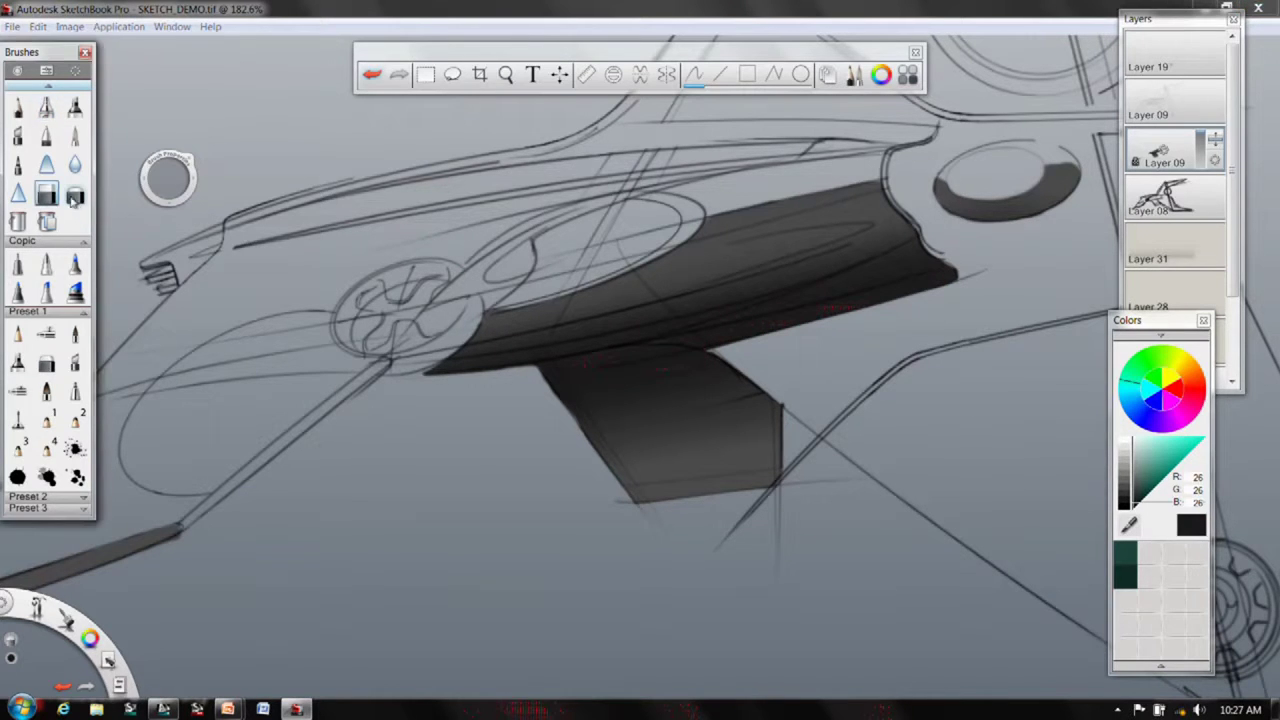
pyautogui.click(74, 195)
pyautogui.moveTo(168, 178); pyautogui.dragTo(186, 171)
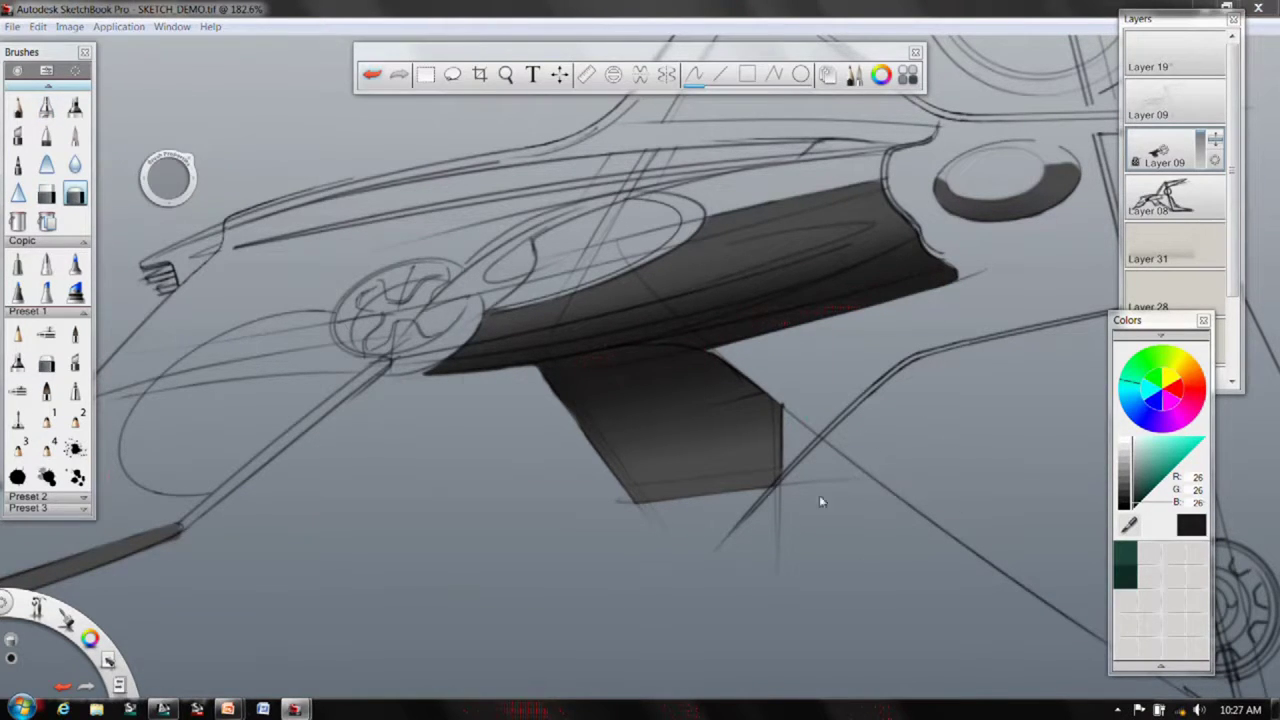
pyautogui.click(807, 426)
pyautogui.click(786, 447)
pyautogui.moveTo(1216, 160); pyautogui.dragTo(1218, 122)
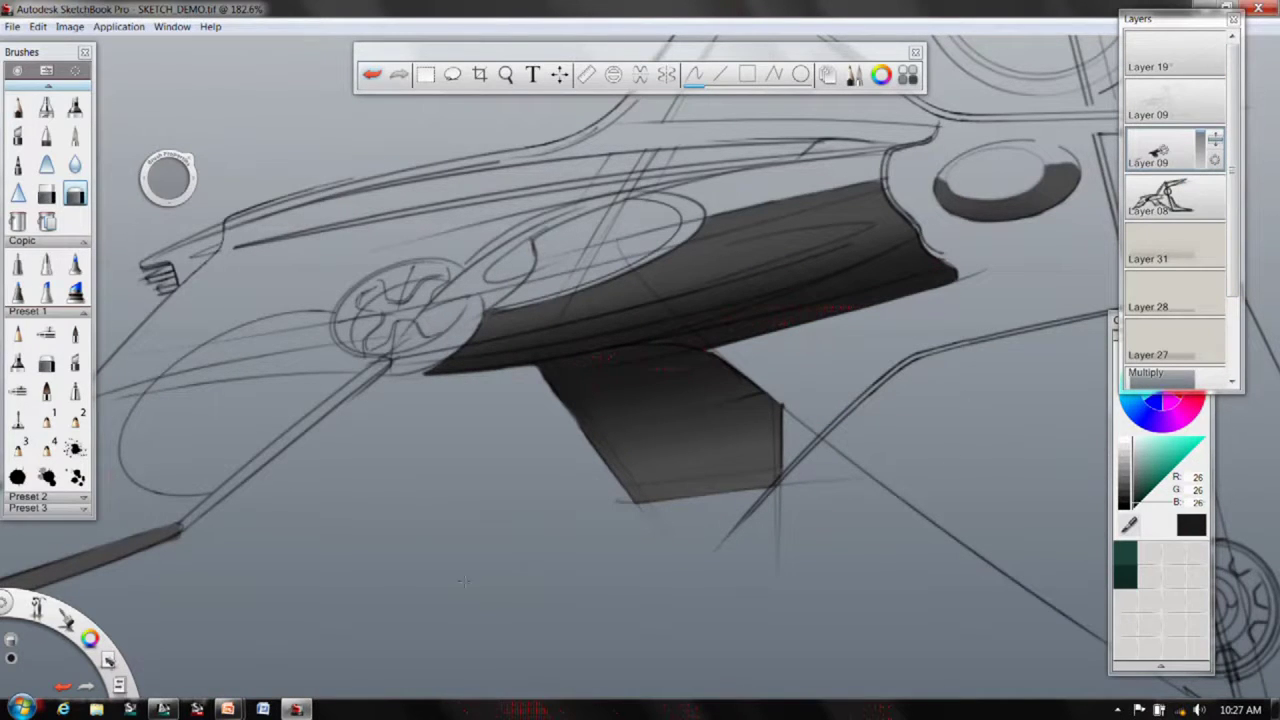
pyautogui.hotkey('ctrl', 'z')
# - Reduce the Soft Eraser's amount erased to 7% and bring the whole aircraft into view
pyautogui.doubleClick(76, 196)
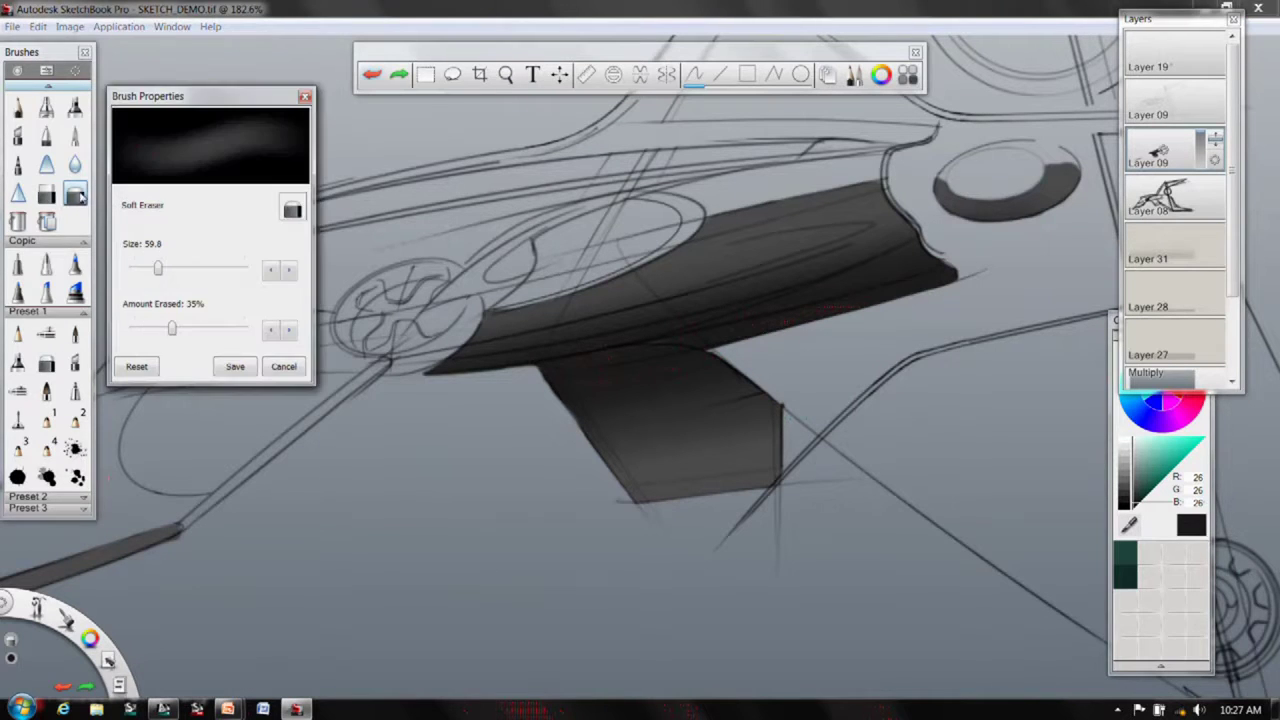
pyautogui.moveTo(171, 330); pyautogui.dragTo(141, 330)
pyautogui.press('space')
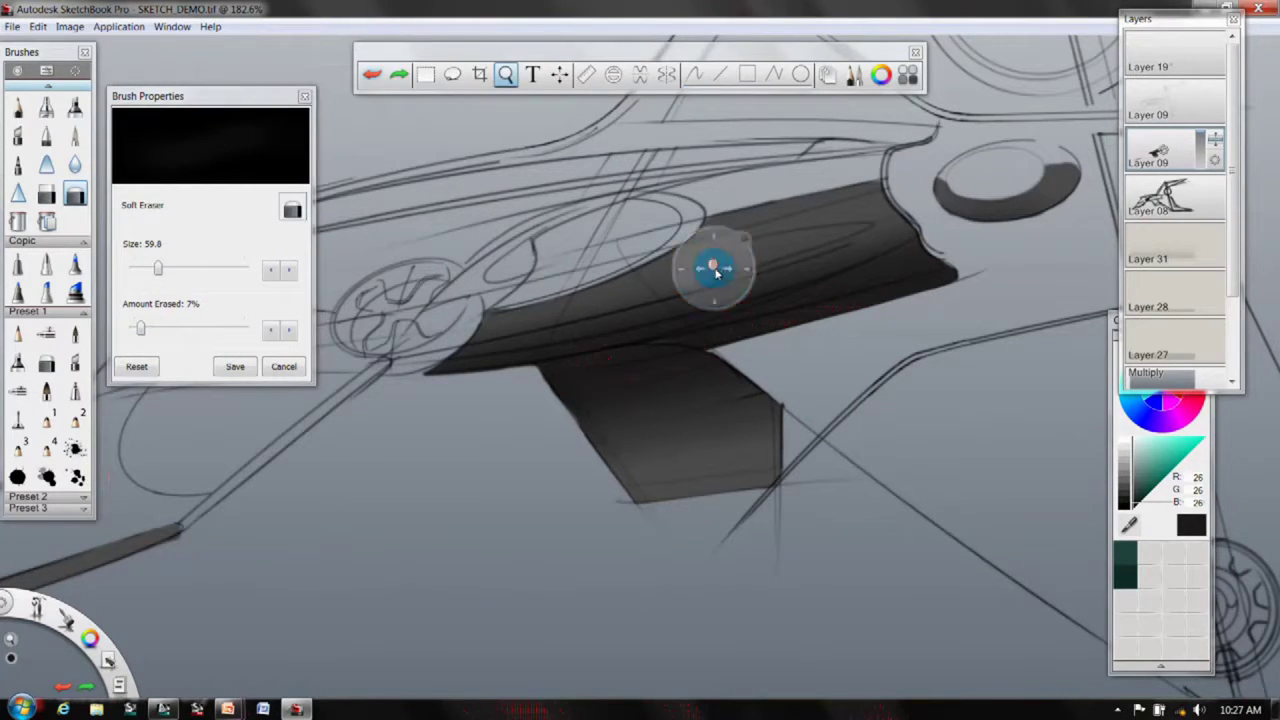
pyautogui.moveTo(714, 267); pyautogui.dragTo(681, 381)
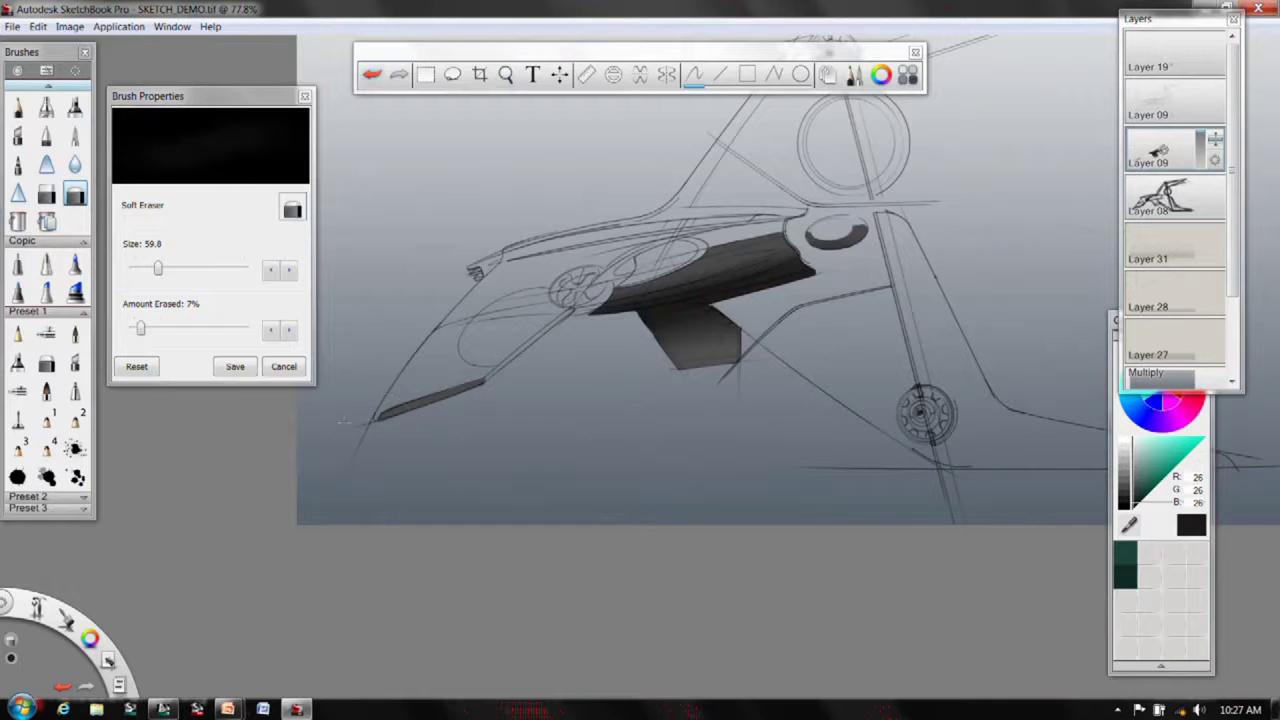
# - Add a new layer above the faint line work's Layer 09 and move Layer 19 directly above the dark grey paint layer
pyautogui.moveTo(1164, 102); pyautogui.dragTo(1168, 146)
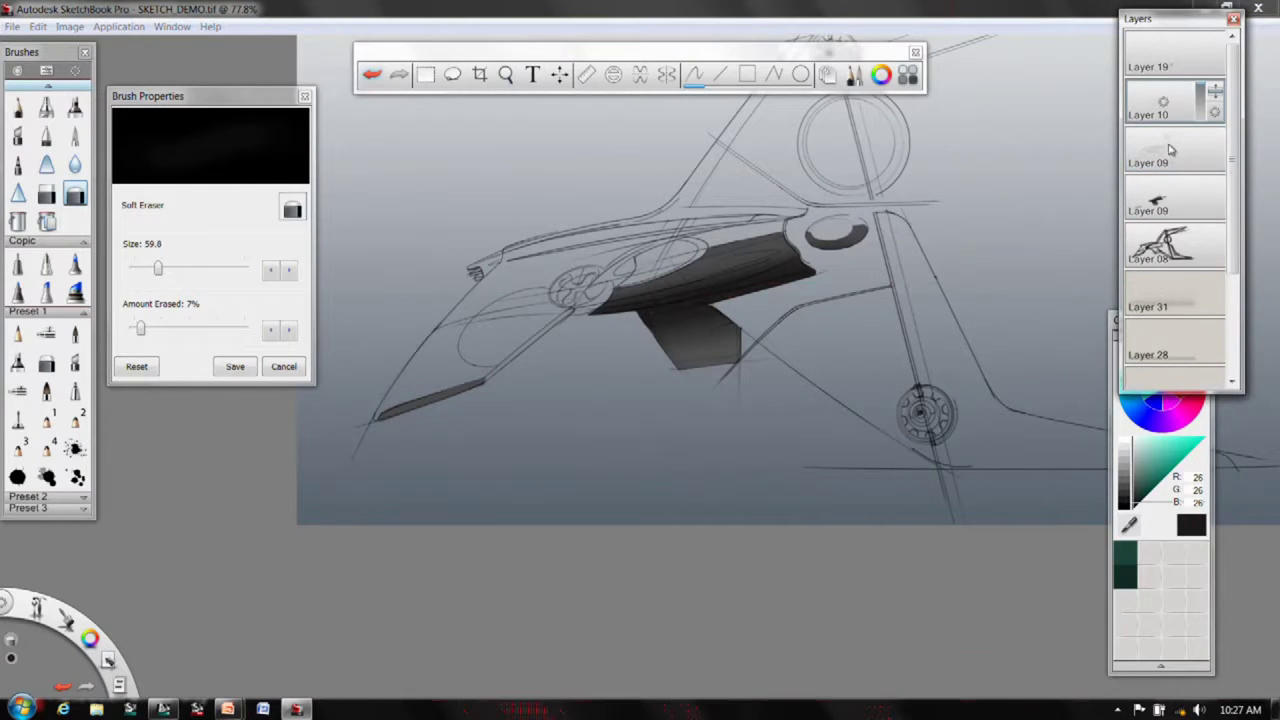
pyautogui.click(1213, 52)
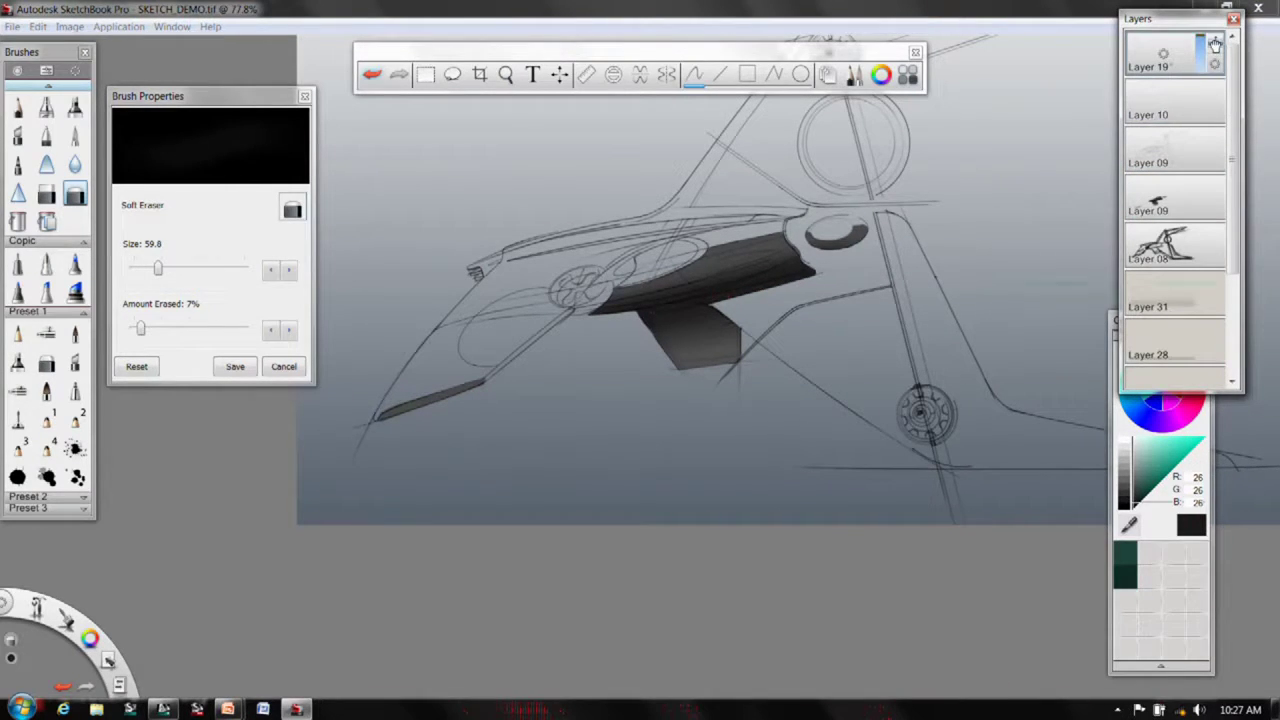
pyautogui.click(1166, 103)
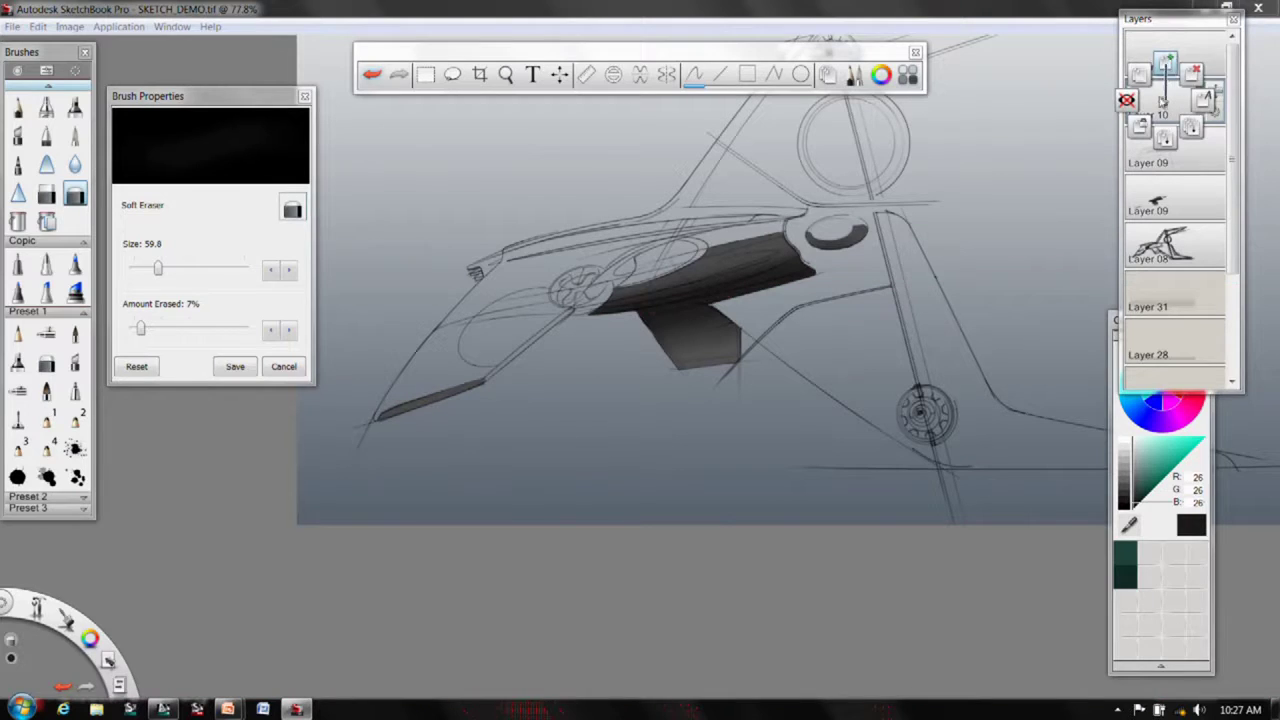
pyautogui.click(1215, 48)
pyautogui.moveTo(1216, 48); pyautogui.dragTo(1208, 176)
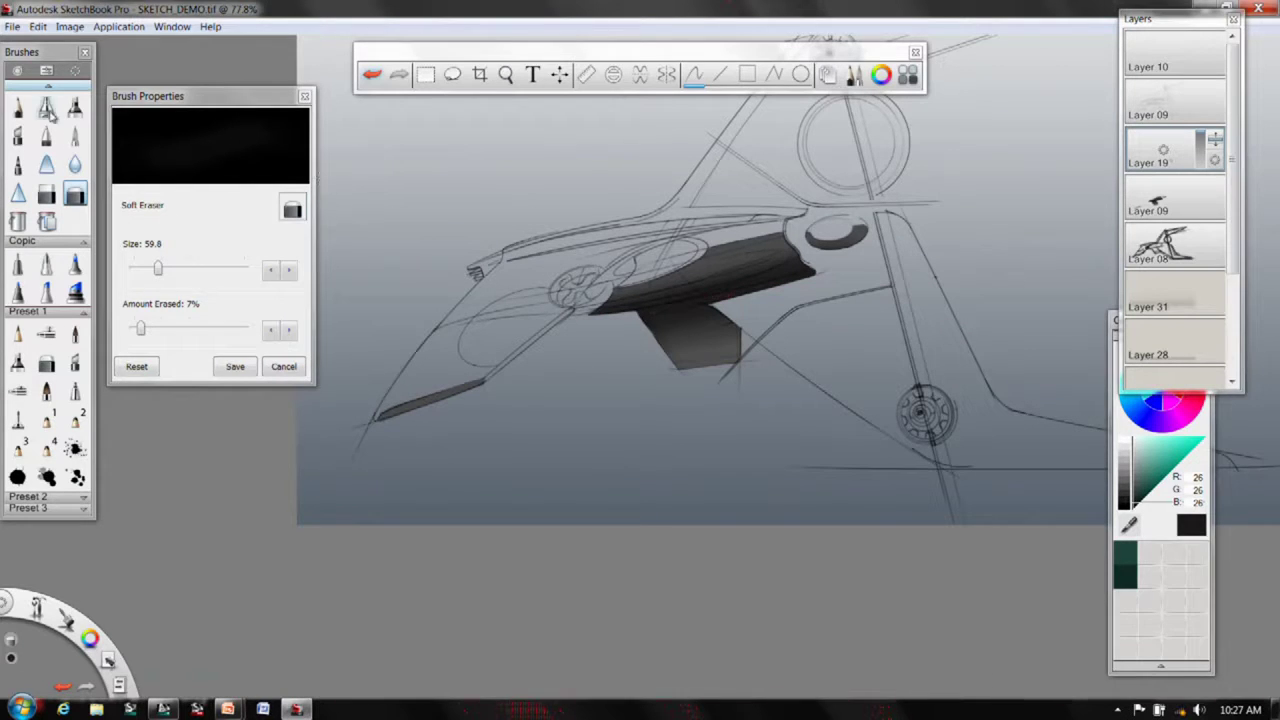
# - Close the brush properties and set the paint colour to orange, RGB 255, 126, 0
pyautogui.click(17, 107)
pyautogui.moveTo(1167, 325)
pyautogui.mouseDown()
pyautogui.moveTo(1071, 303)
pyautogui.moveTo(274, 358)
pyautogui.mouseUp()
pyautogui.click(305, 96)
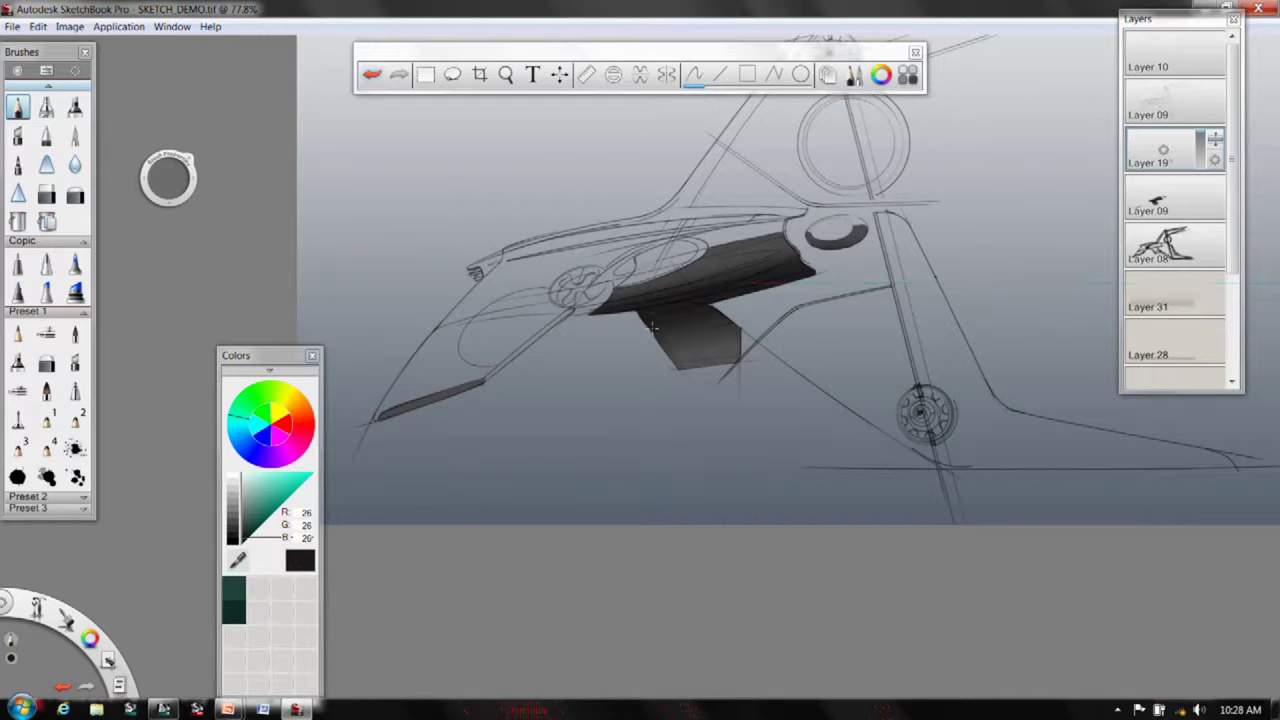
pyautogui.moveTo(265, 362); pyautogui.dragTo(237, 85)
pyautogui.moveTo(273, 137)
pyautogui.mouseDown()
pyautogui.moveTo(277, 127)
pyautogui.moveTo(284, 140)
pyautogui.mouseUp()
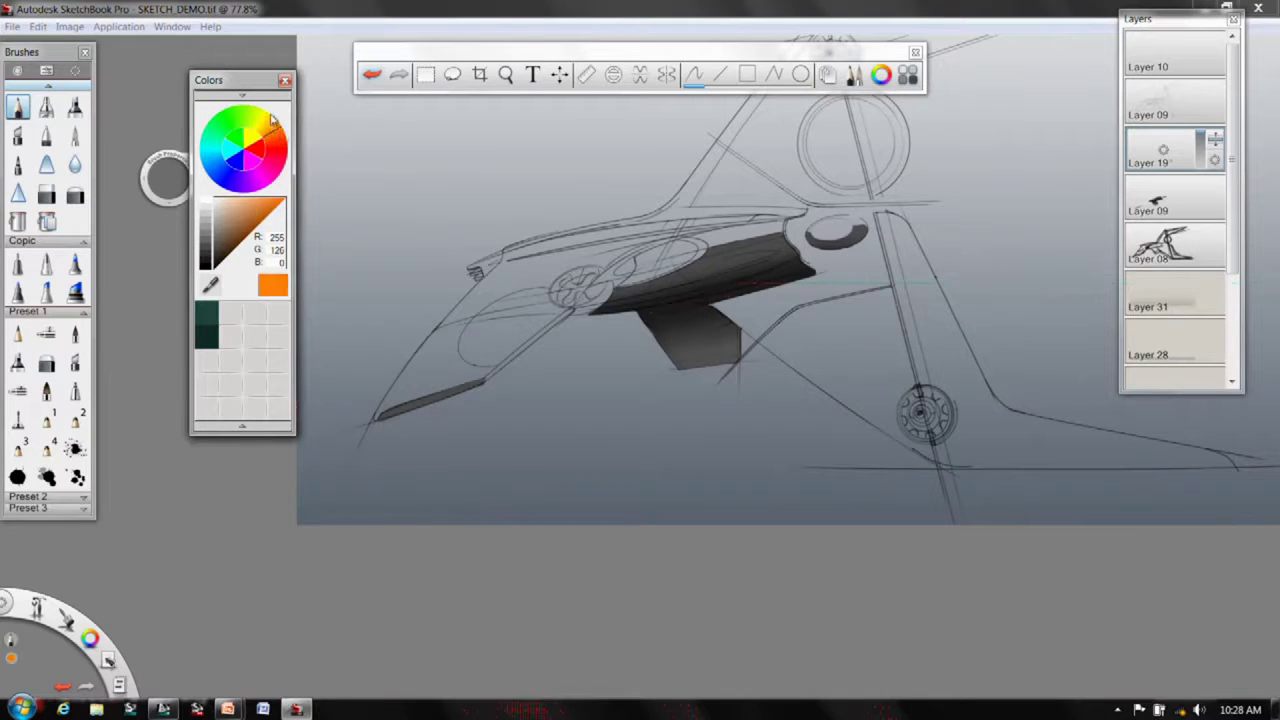
pyautogui.moveTo(244, 77); pyautogui.dragTo(1181, 316)
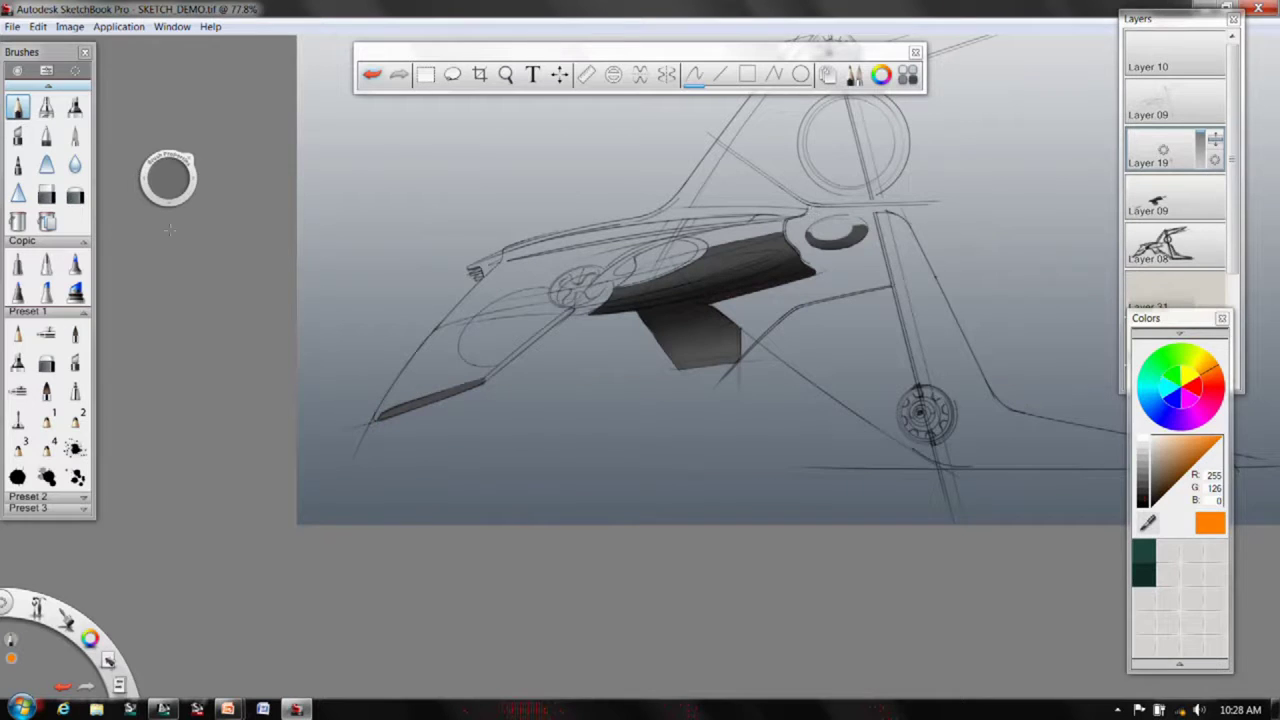
# - Choose and resize the Paintbrush, and paint orange along the upper edge of the narrow dark strip at the aircraft's front
pyautogui.click(75, 135)
pyautogui.moveTo(176, 182); pyautogui.dragTo(164, 200)
pyautogui.press('space')
pyautogui.moveTo(446, 383)
pyautogui.mouseDown()
pyautogui.moveTo(586, 327)
pyautogui.moveTo(317, 496)
pyautogui.moveTo(381, 459)
pyautogui.mouseUp()
pyautogui.click(513, 352)
pyautogui.press('space')
pyautogui.moveTo(319, 538); pyautogui.dragTo(526, 372)
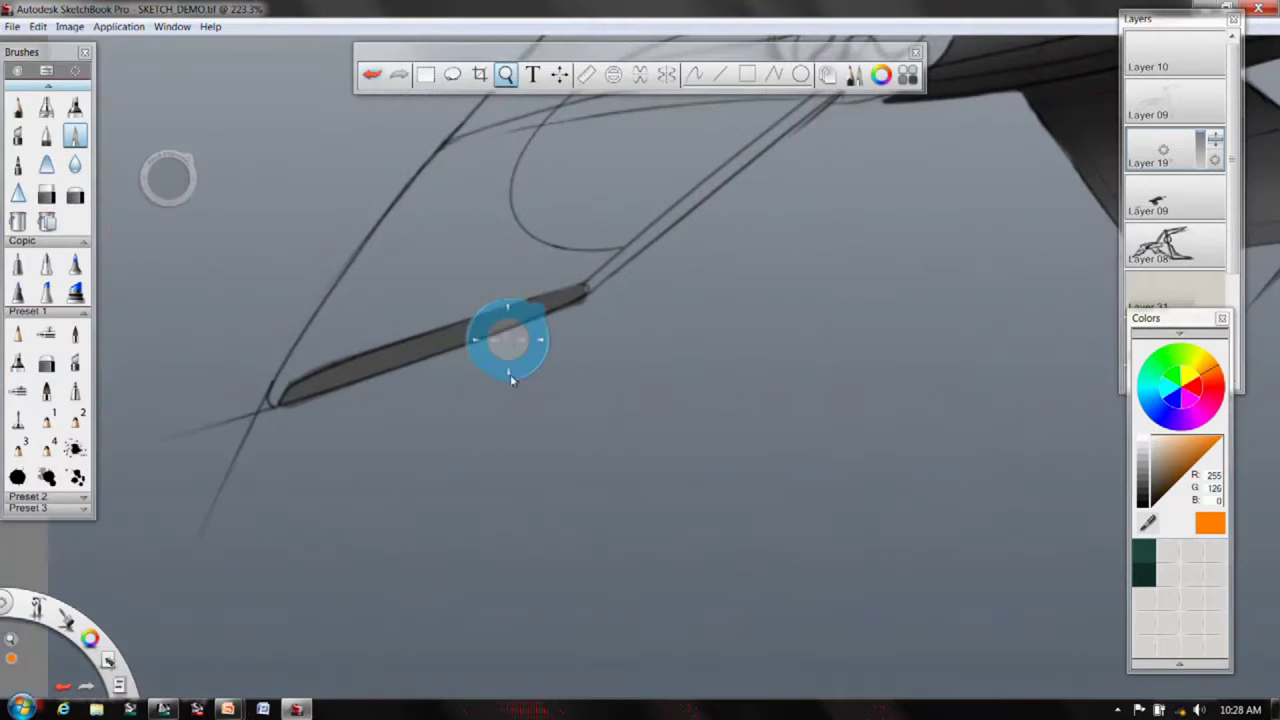
pyautogui.moveTo(577, 274); pyautogui.dragTo(224, 464)
pyautogui.moveTo(600, 266); pyautogui.dragTo(250, 398)
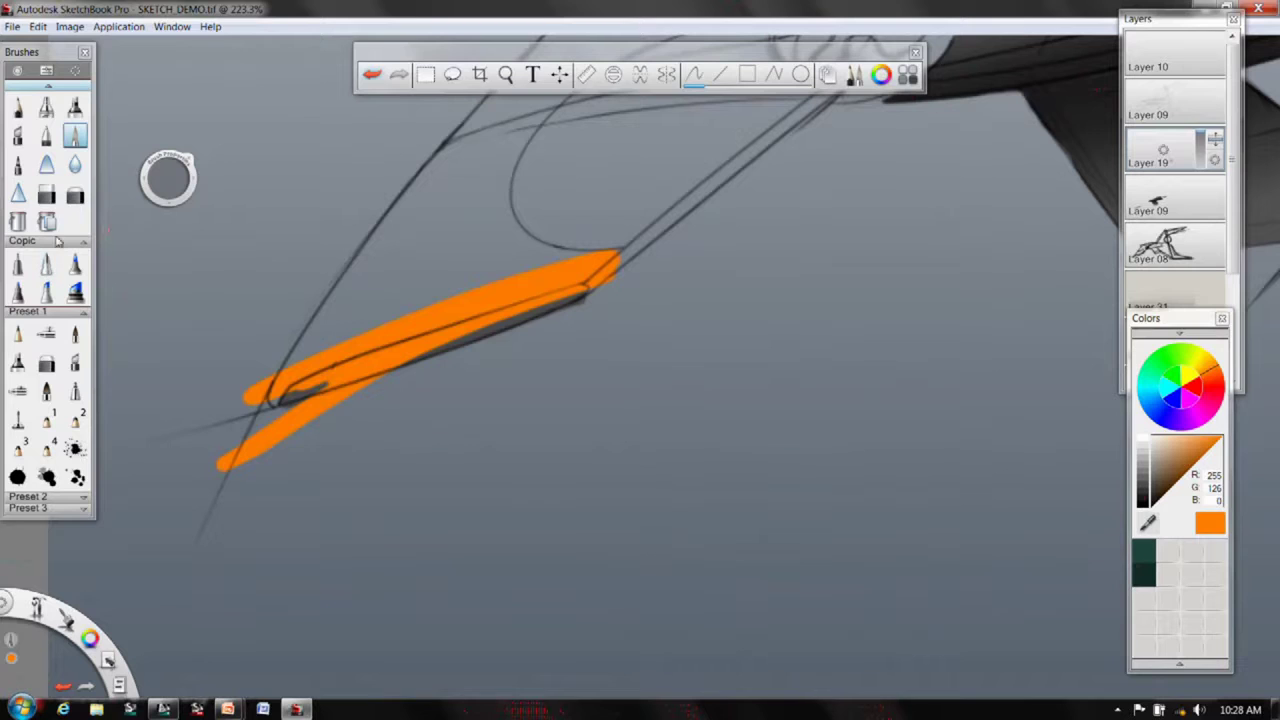
# - Erase the orange overspill from the dark front strip, below it and around its pointed tip
pyautogui.click(46, 195)
pyautogui.moveTo(340, 402)
pyautogui.mouseDown()
pyautogui.moveTo(207, 458)
pyautogui.moveTo(239, 419)
pyautogui.mouseUp()
pyautogui.moveTo(162, 188); pyautogui.dragTo(164, 178)
pyautogui.moveTo(408, 372); pyautogui.dragTo(370, 385)
pyautogui.moveTo(602, 295); pyautogui.dragTo(332, 380)
pyautogui.moveTo(250, 396); pyautogui.dragTo(408, 366)
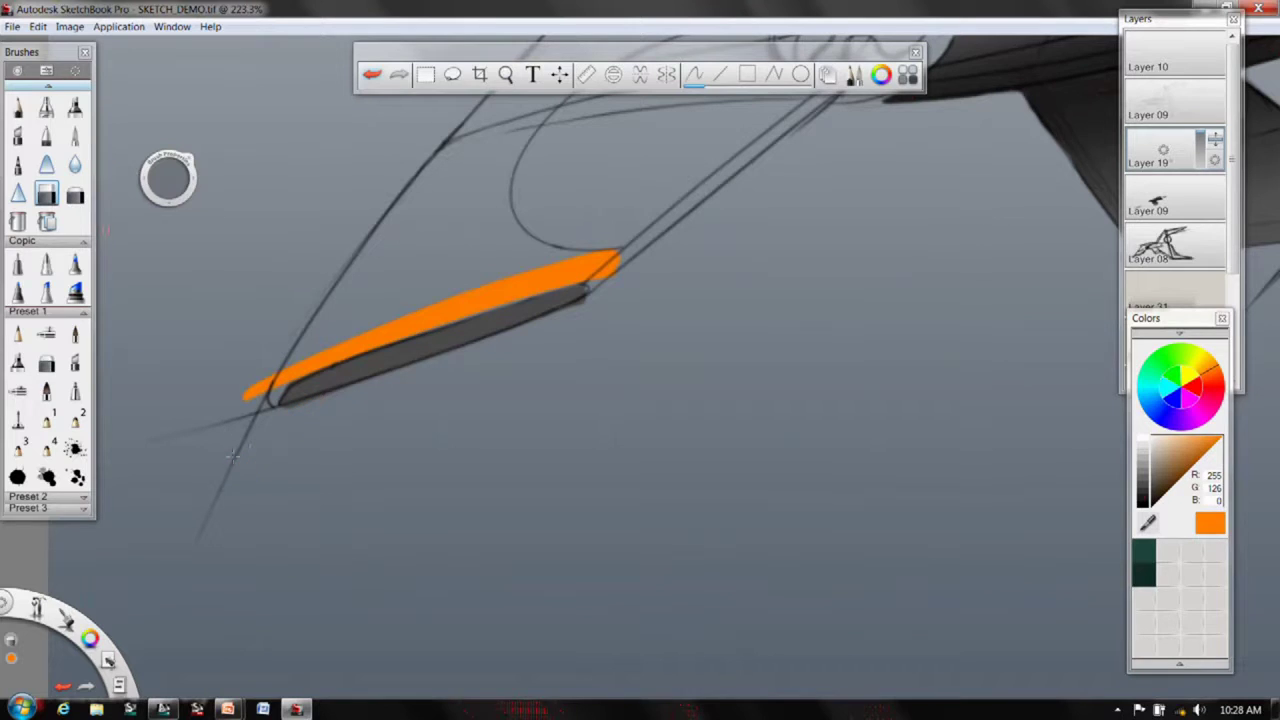
pyautogui.moveTo(240, 385); pyautogui.dragTo(270, 392)
# - Touch up the orange band with the Paintbrush at its rear corner and around the strip's front tip
pyautogui.click(75, 136)
pyautogui.moveTo(590, 284); pyautogui.dragTo(620, 257)
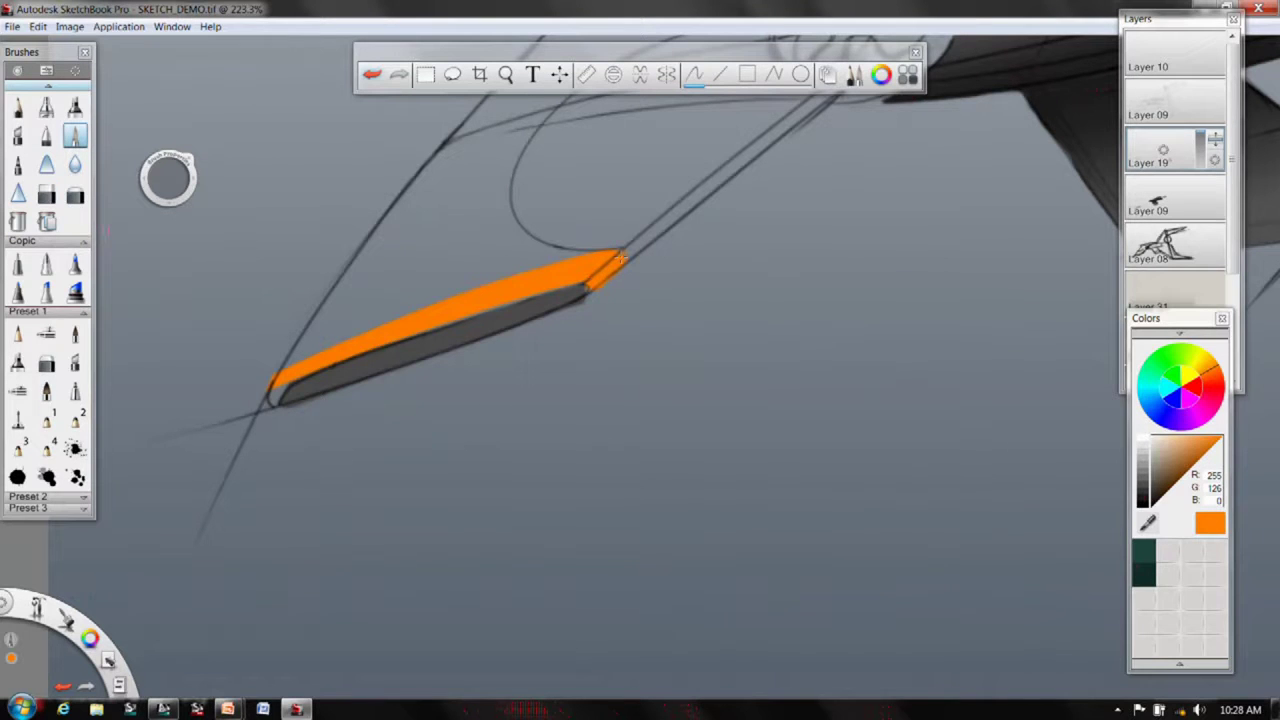
pyautogui.moveTo(282, 385); pyautogui.dragTo(274, 403)
# - Paint an orange crescent around the rear end and lower edge of the oval opening on the fuselage side
pyautogui.press('space')
pyautogui.moveTo(613, 341); pyautogui.dragTo(616, 420)
pyautogui.moveTo(723, 363); pyautogui.dragTo(569, 415)
pyautogui.moveTo(606, 371); pyautogui.dragTo(708, 320)
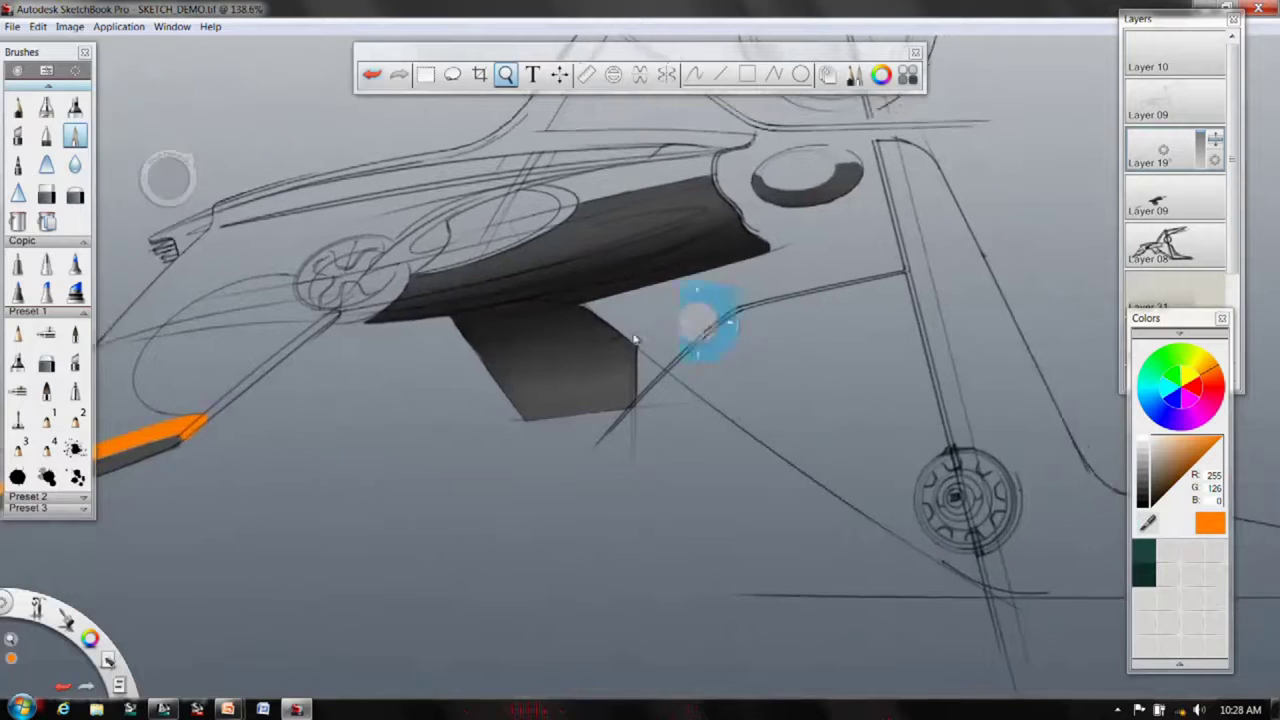
pyautogui.moveTo(402, 250)
pyautogui.mouseDown()
pyautogui.moveTo(500, 286)
pyautogui.moveTo(630, 287)
pyautogui.mouseUp()
pyautogui.moveTo(566, 385); pyautogui.dragTo(514, 431)
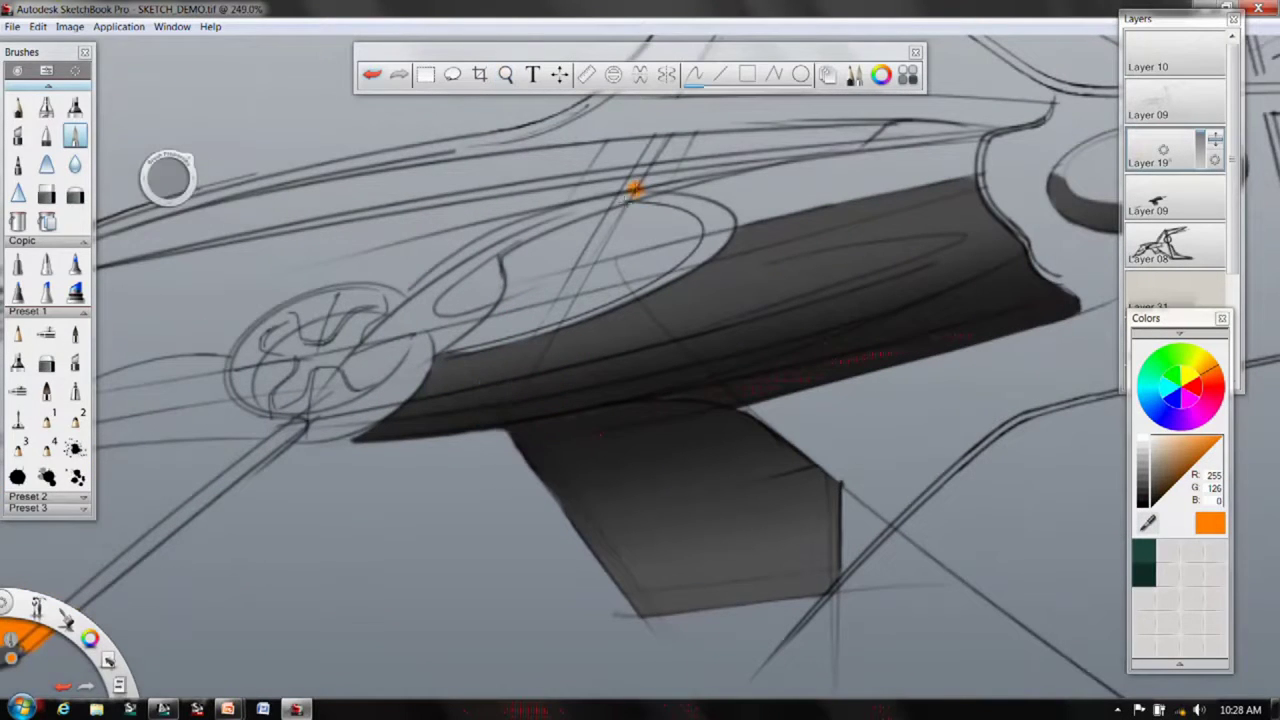
pyautogui.moveTo(663, 199); pyautogui.dragTo(716, 221)
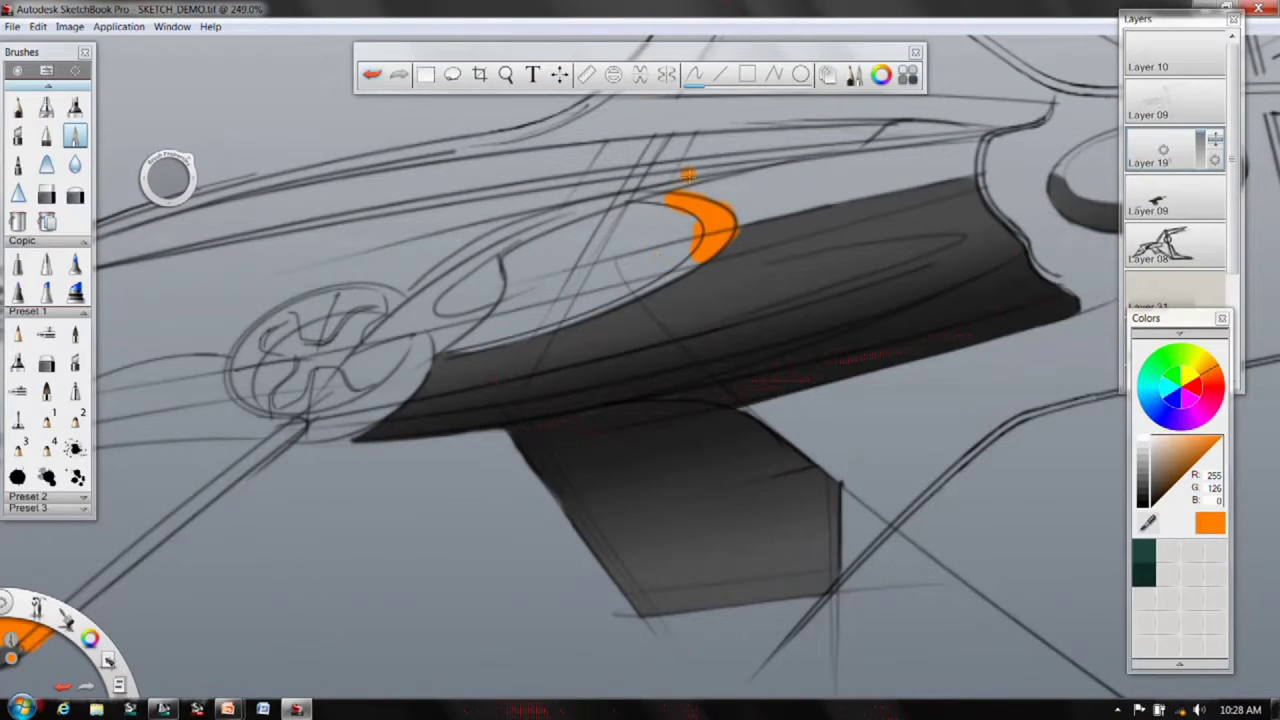
pyautogui.press('space')
pyautogui.moveTo(652, 215)
pyautogui.mouseDown()
pyautogui.moveTo(666, 180)
pyautogui.moveTo(702, 178)
pyautogui.moveTo(620, 205)
pyautogui.moveTo(716, 234)
pyautogui.mouseUp()
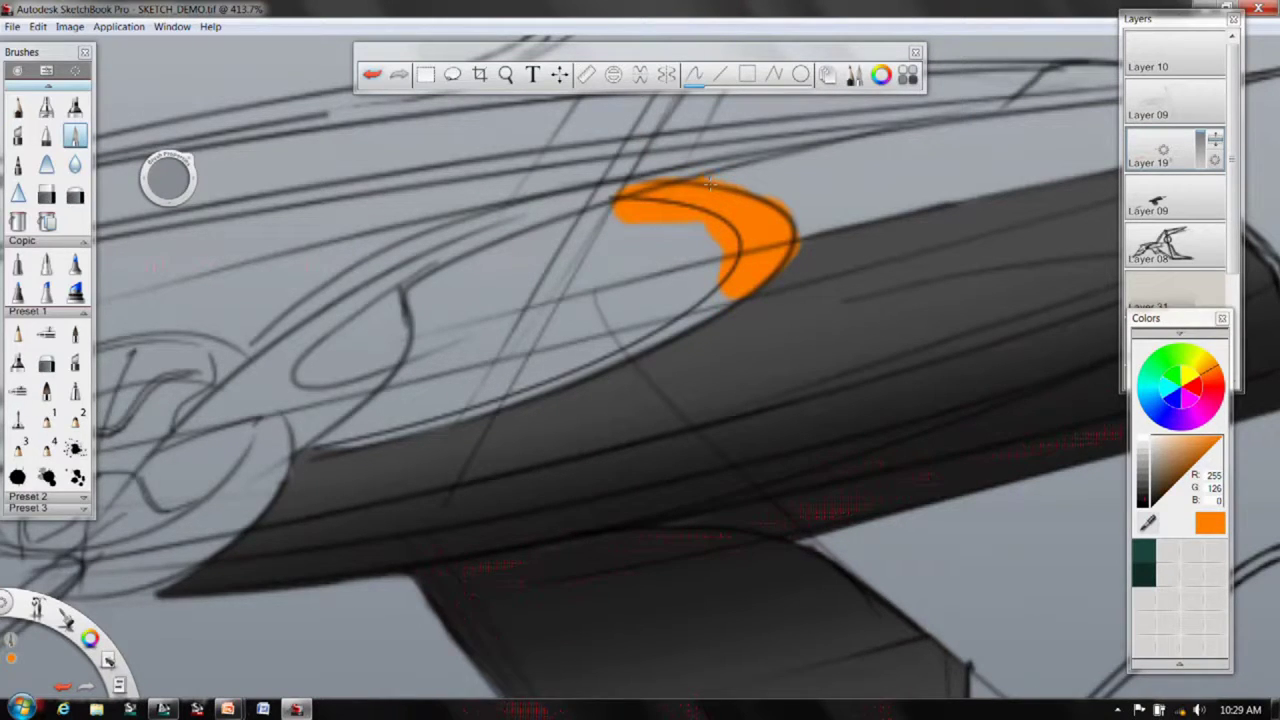
pyautogui.moveTo(738, 292)
pyautogui.mouseDown()
pyautogui.moveTo(631, 343)
pyautogui.moveTo(296, 450)
pyautogui.mouseUp()
# - Erase the orange overspill along the crescent's inner and outer edges, and undo the last erasing stroke
pyautogui.click(46, 195)
pyautogui.moveTo(680, 188)
pyautogui.mouseDown()
pyautogui.moveTo(586, 235)
pyautogui.moveTo(628, 227)
pyautogui.moveTo(574, 172)
pyautogui.moveTo(638, 160)
pyautogui.moveTo(642, 228)
pyautogui.moveTo(702, 246)
pyautogui.mouseUp()
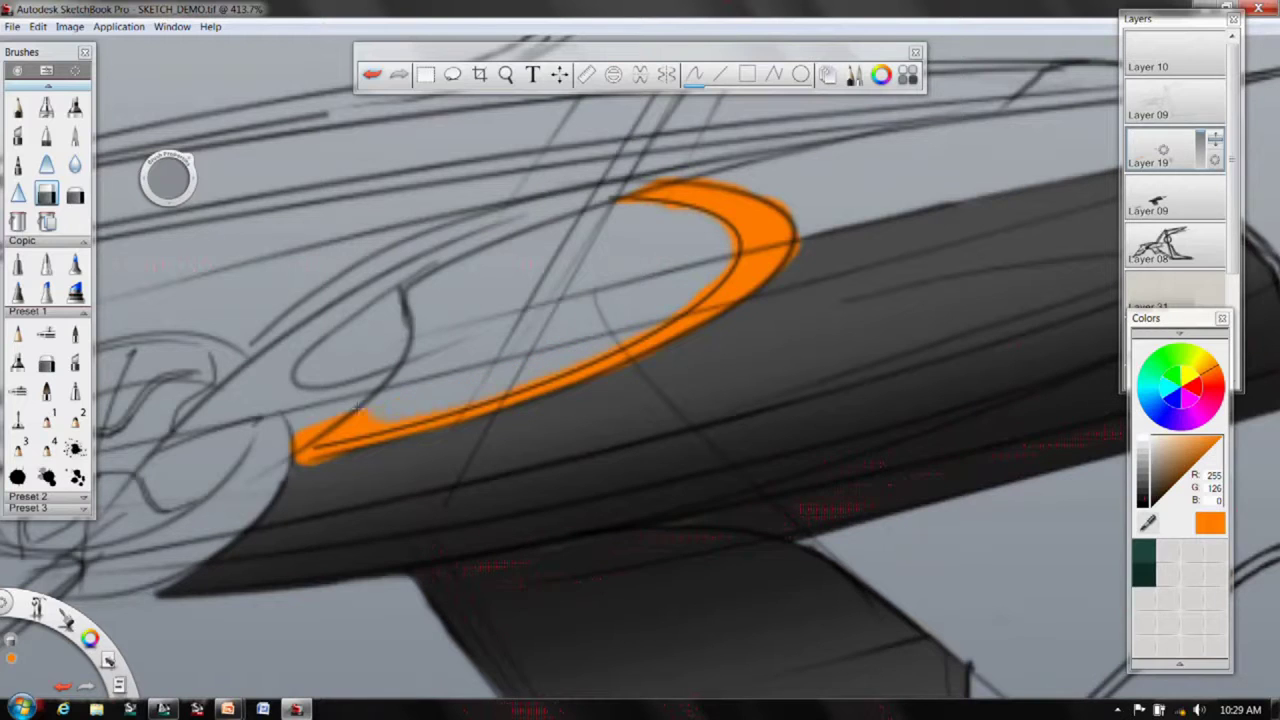
pyautogui.press('space')
pyautogui.moveTo(734, 306); pyautogui.dragTo(567, 381)
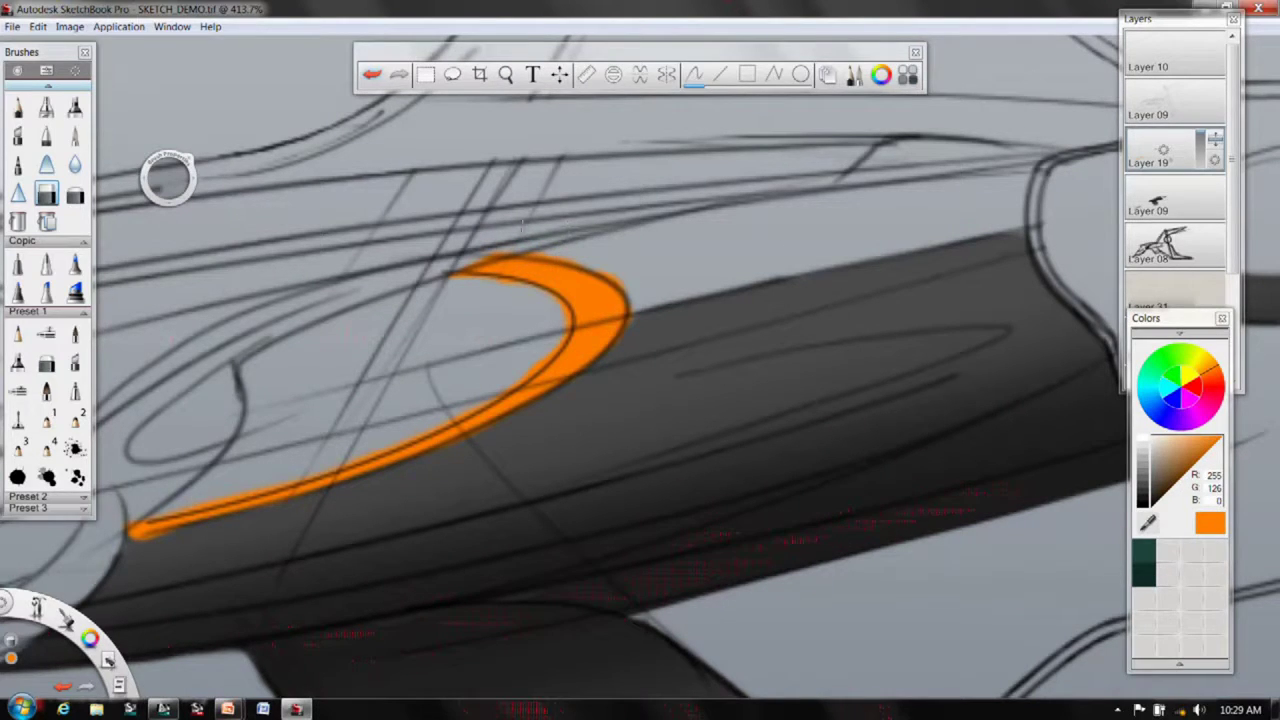
pyautogui.hotkey('ctrl', 'z')
# - Repaint the top of the orange crescent and erase the excess to clean up its outer edge
pyautogui.click(75, 136)
pyautogui.moveTo(498, 252); pyautogui.dragTo(505, 262)
pyautogui.click(47, 194)
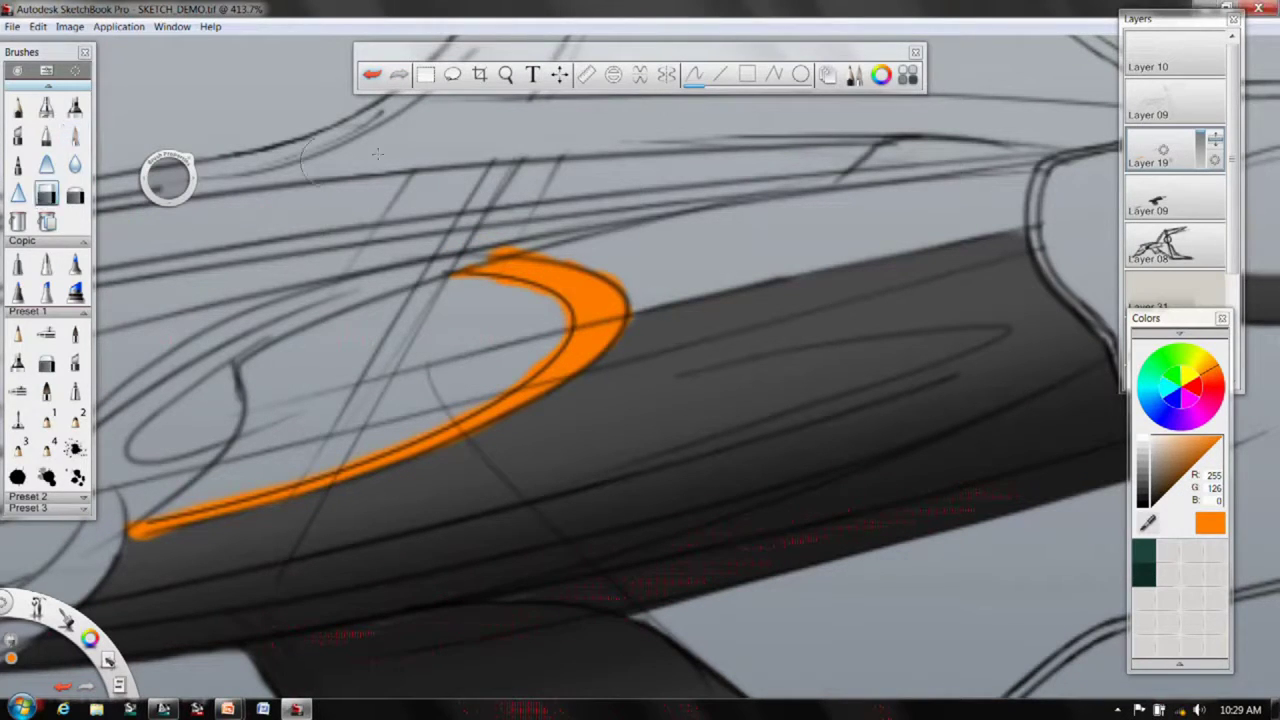
pyautogui.moveTo(168, 180); pyautogui.dragTo(160, 254)
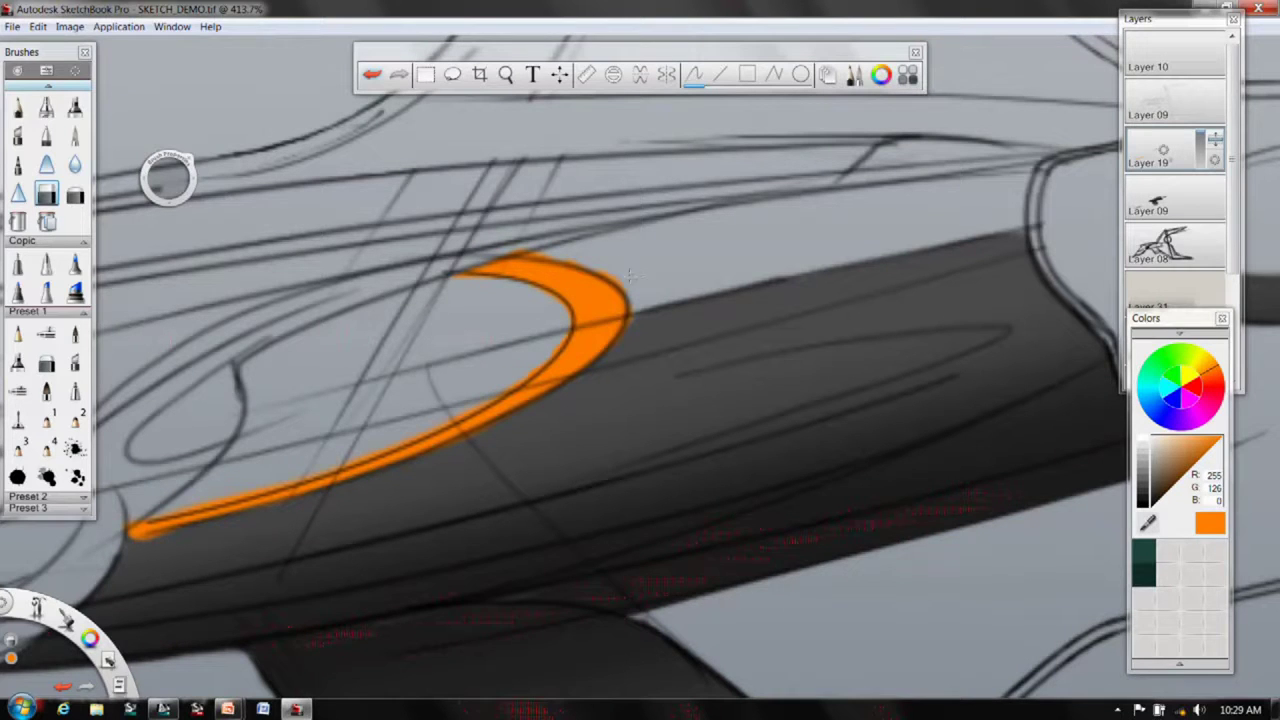
# - Add a new layer between the orange paint's Layer 19 and the dark grey paint's Layer 09
pyautogui.press('space')
pyautogui.moveTo(570, 250); pyautogui.dragTo(569, 430)
pyautogui.moveTo(602, 278); pyautogui.dragTo(660, 240)
pyautogui.moveTo(590, 328); pyautogui.dragTo(652, 244)
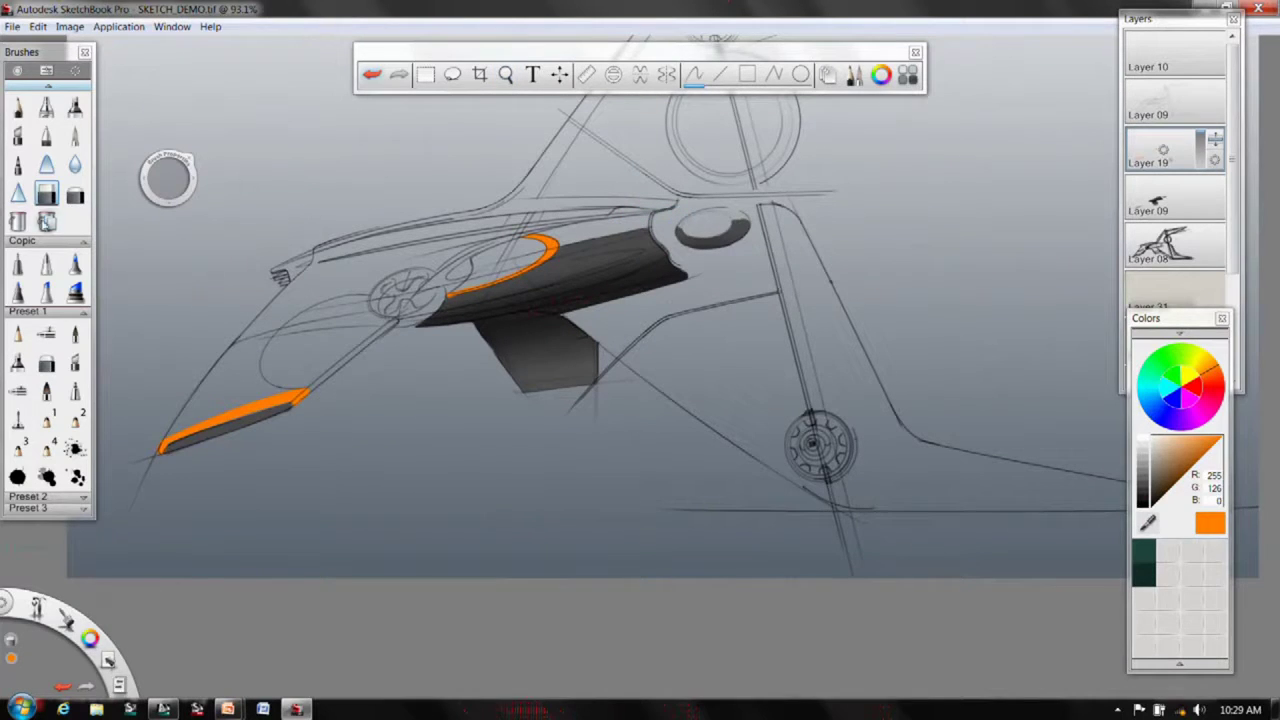
pyautogui.click(73, 137)
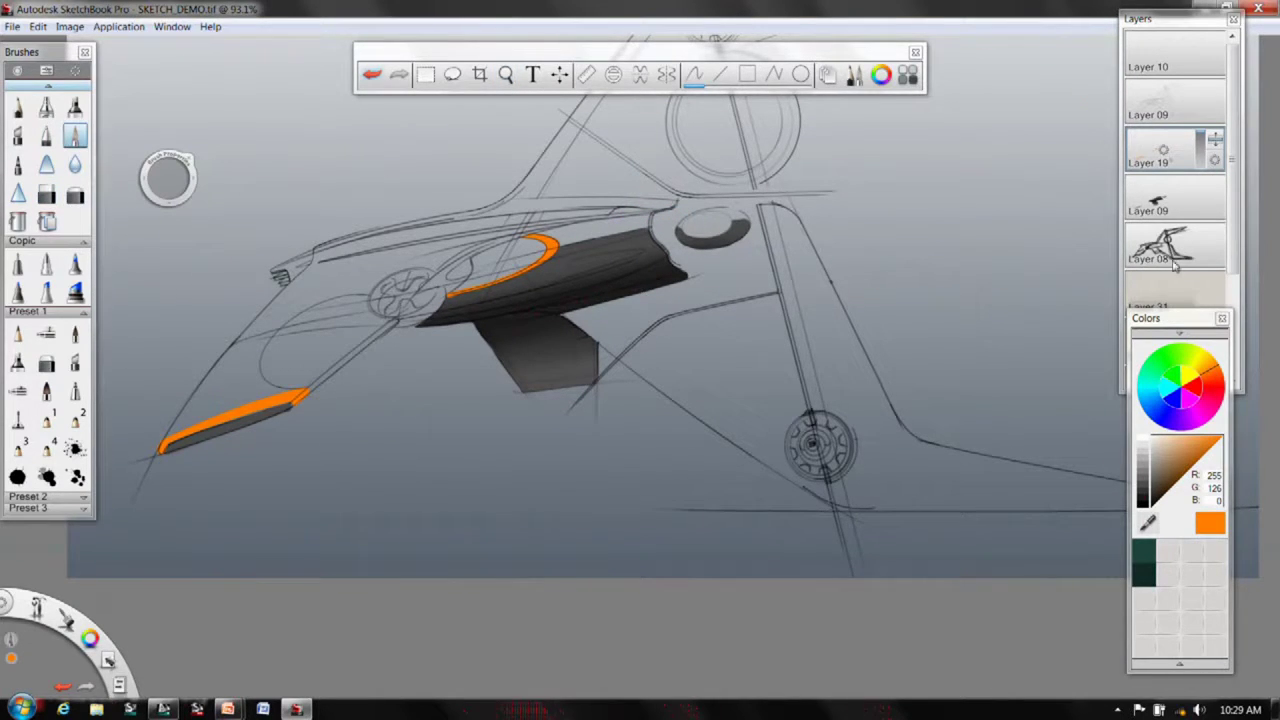
pyautogui.click(1233, 193)
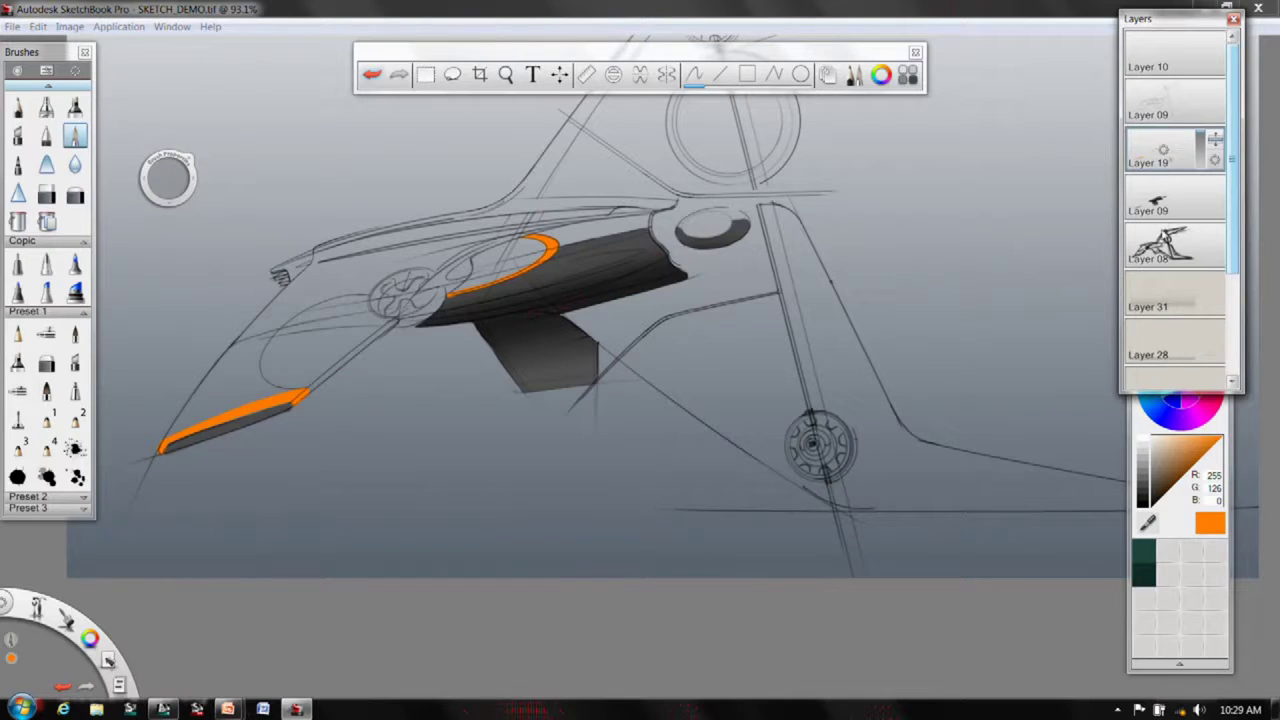
pyautogui.moveTo(1188, 207); pyautogui.dragTo(1183, 163)
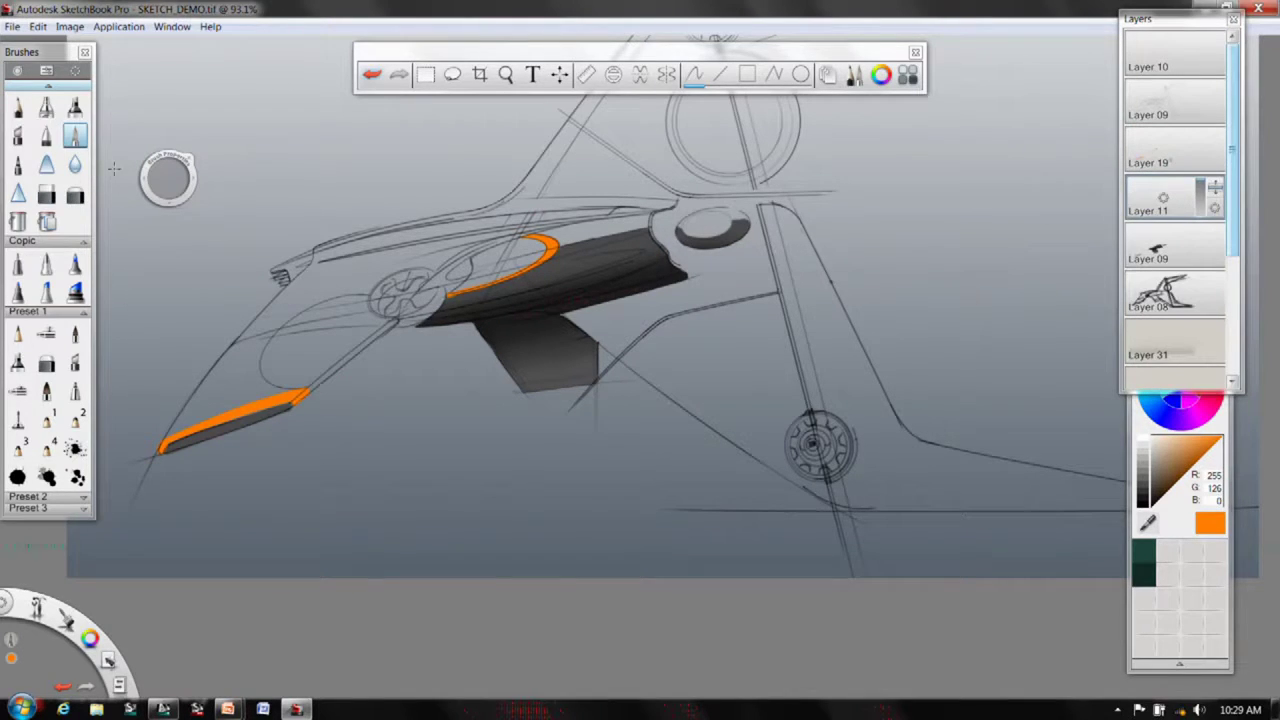
# - Keep the Paintbrush selected and set the paint colour to dark grey, RGB 77, 77, 77
pyautogui.click(77, 140)
pyautogui.click(1143, 480)
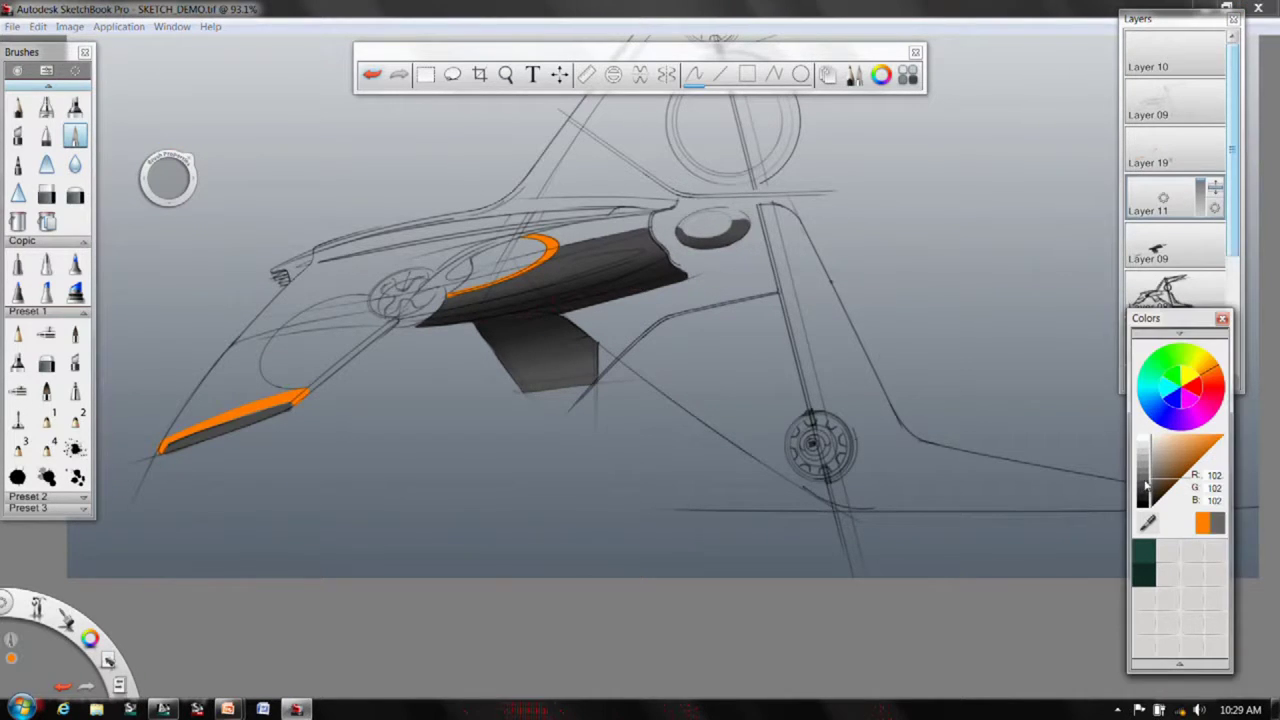
pyautogui.click(1144, 486)
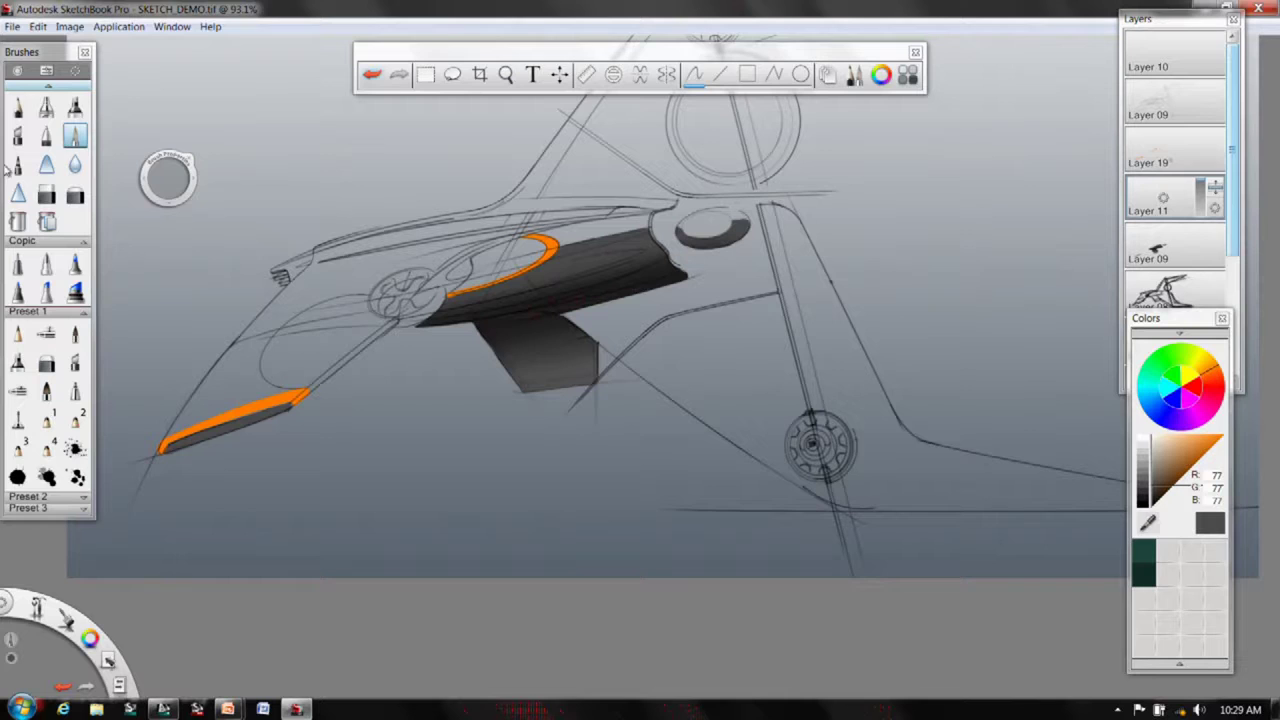
pyautogui.click(75, 143)
pyautogui.moveTo(177, 172); pyautogui.dragTo(183, 177)
pyautogui.press('space')
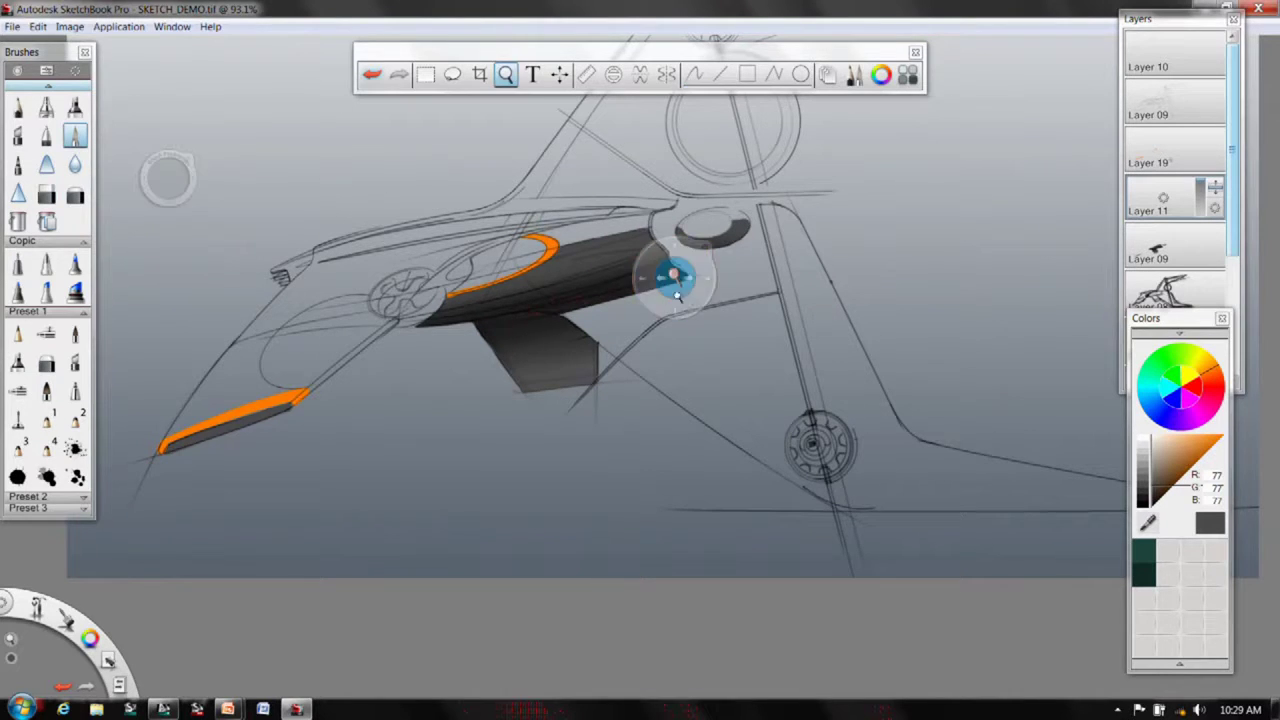
pyautogui.moveTo(688, 298); pyautogui.dragTo(571, 417)
pyautogui.moveTo(581, 366); pyautogui.dragTo(523, 415)
pyautogui.moveTo(167, 175); pyautogui.dragTo(182, 164)
pyautogui.moveTo(661, 370)
pyautogui.mouseDown()
pyautogui.moveTo(615, 366)
pyautogui.moveTo(598, 392)
pyautogui.moveTo(678, 402)
pyautogui.moveTo(676, 380)
pyautogui.mouseUp()
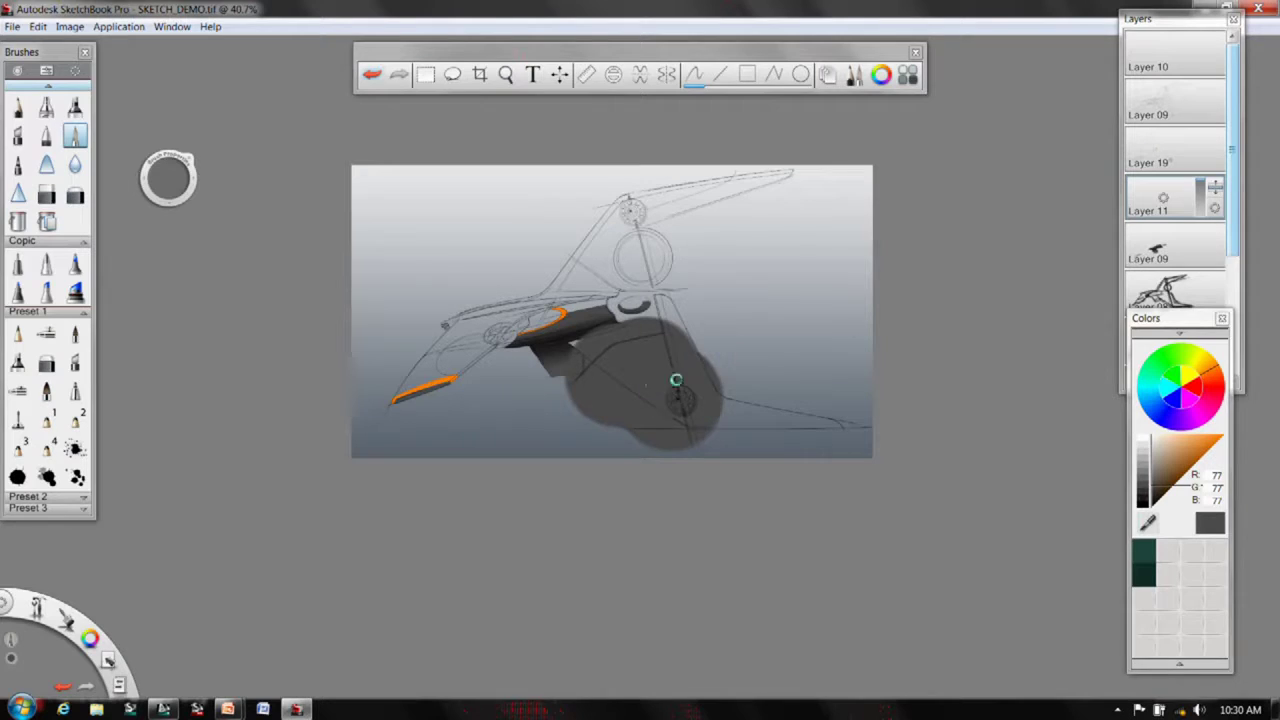
pyautogui.hotkey('ctrl', 'z')
# - Move the active layer below the dark grey Layer 09 and block in the lower fin and its tail with dark grey paint
pyautogui.moveTo(1214, 190); pyautogui.dragTo(1194, 267)
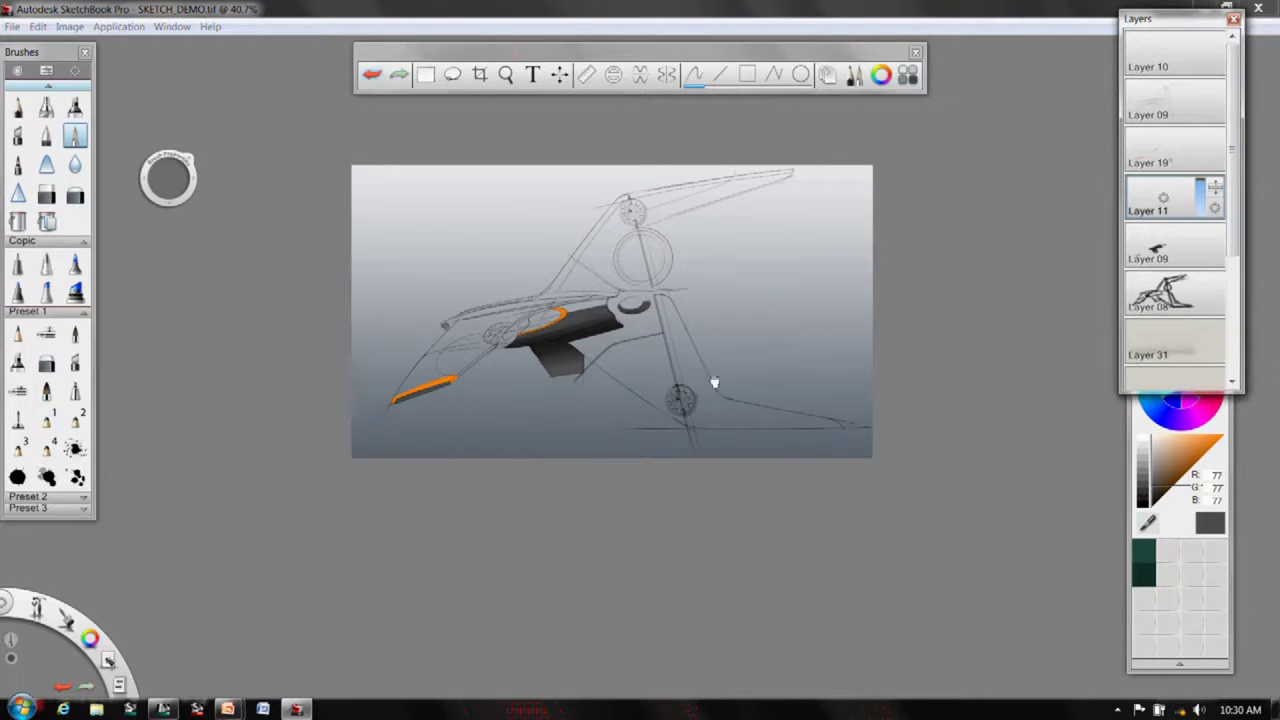
pyautogui.moveTo(668, 357)
pyautogui.mouseDown()
pyautogui.moveTo(640, 376)
pyautogui.moveTo(614, 371)
pyautogui.moveTo(690, 388)
pyautogui.mouseUp()
pyautogui.moveTo(146, 198); pyautogui.dragTo(153, 223)
pyautogui.moveTo(175, 203); pyautogui.dragTo(175, 245)
pyautogui.click(738, 422)
pyautogui.hotkey('ctrl', 'z')
pyautogui.moveTo(727, 422)
pyautogui.mouseDown()
pyautogui.moveTo(715, 417)
pyautogui.moveTo(838, 428)
pyautogui.mouseUp()
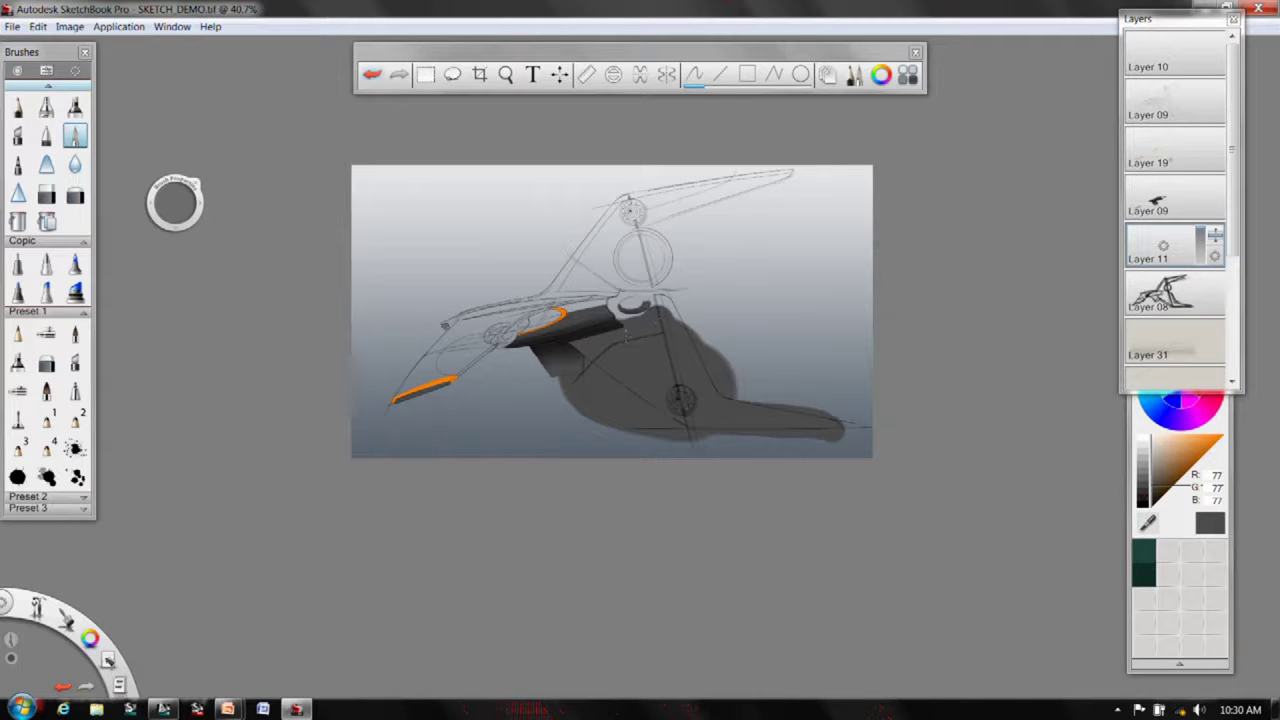
# - Switch to the Hard Eraser and remove the dark grey overspill below the fin's lower diagonal edge
pyautogui.press('space')
pyautogui.moveTo(575, 340); pyautogui.dragTo(688, 292)
pyautogui.moveTo(688, 300); pyautogui.dragTo(484, 229)
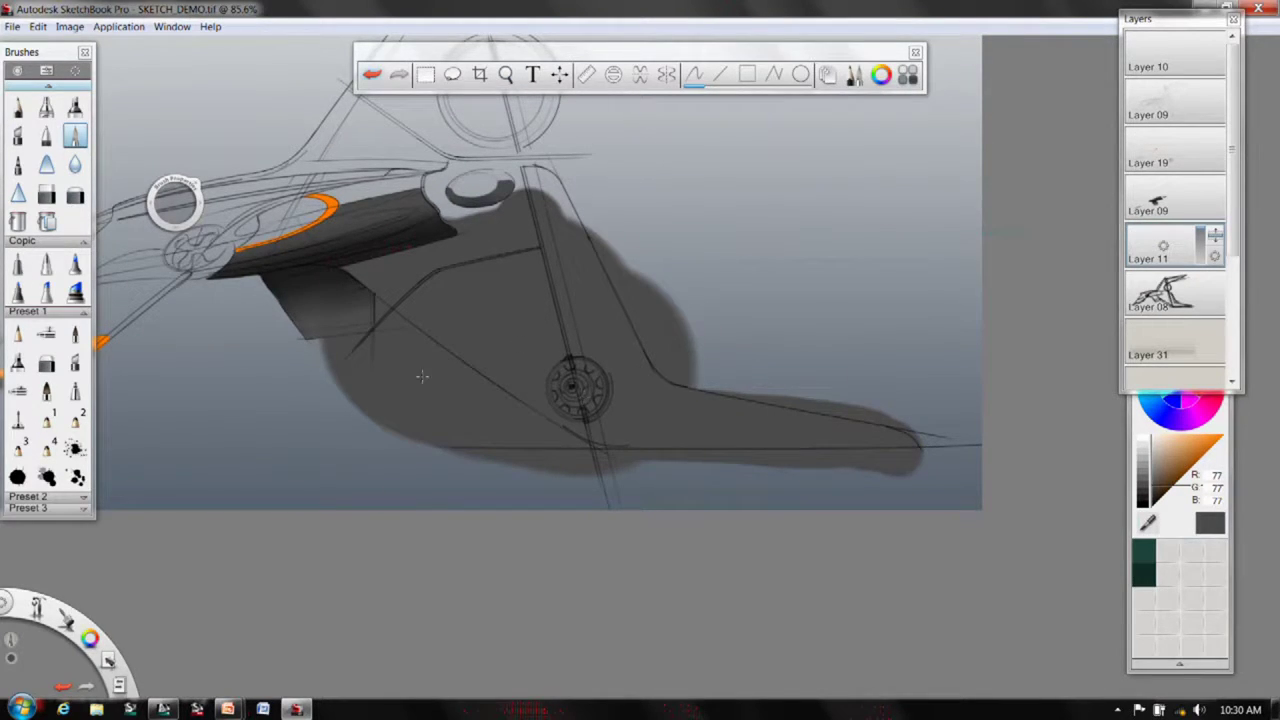
pyautogui.press('space')
pyautogui.moveTo(480, 374); pyautogui.dragTo(670, 427)
pyautogui.click(46, 195)
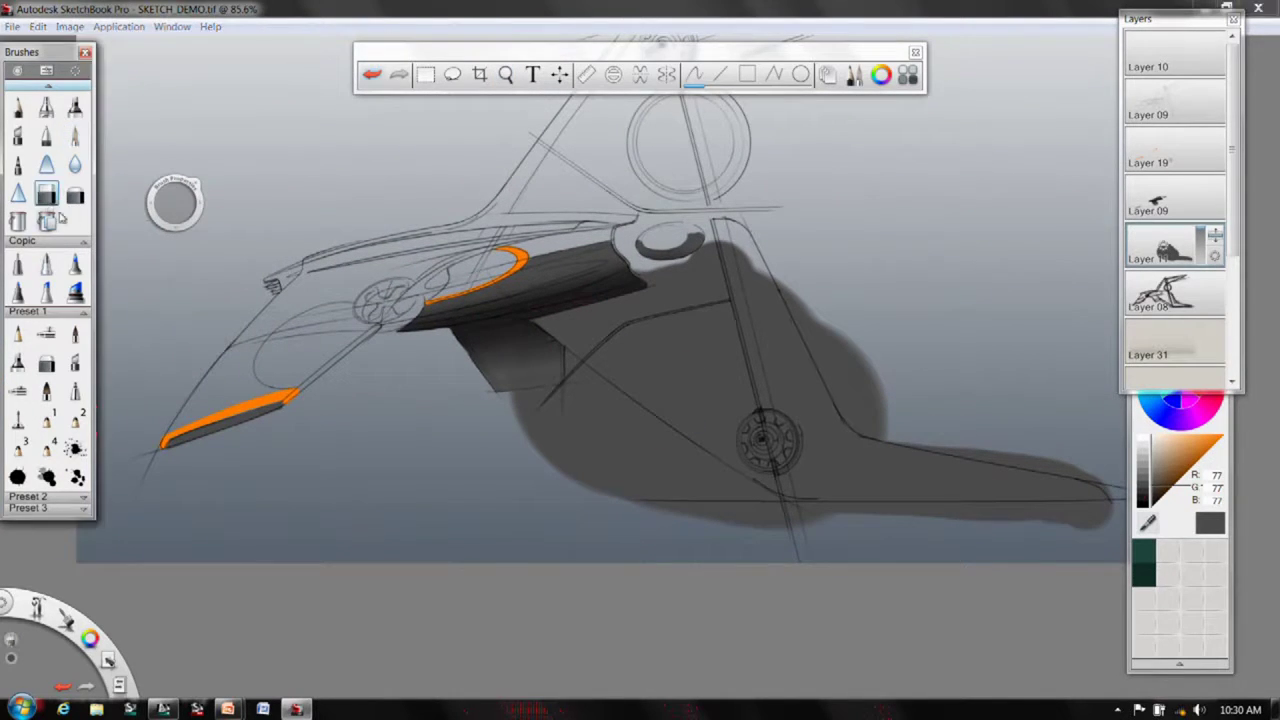
pyautogui.moveTo(174, 212); pyautogui.dragTo(186, 210)
pyautogui.moveTo(574, 492)
pyautogui.mouseDown()
pyautogui.moveTo(503, 393)
pyautogui.moveTo(510, 370)
pyautogui.moveTo(544, 402)
pyautogui.moveTo(571, 396)
pyautogui.moveTo(551, 369)
pyautogui.moveTo(653, 472)
pyautogui.moveTo(628, 450)
pyautogui.moveTo(690, 490)
pyautogui.moveTo(588, 400)
pyautogui.mouseUp()
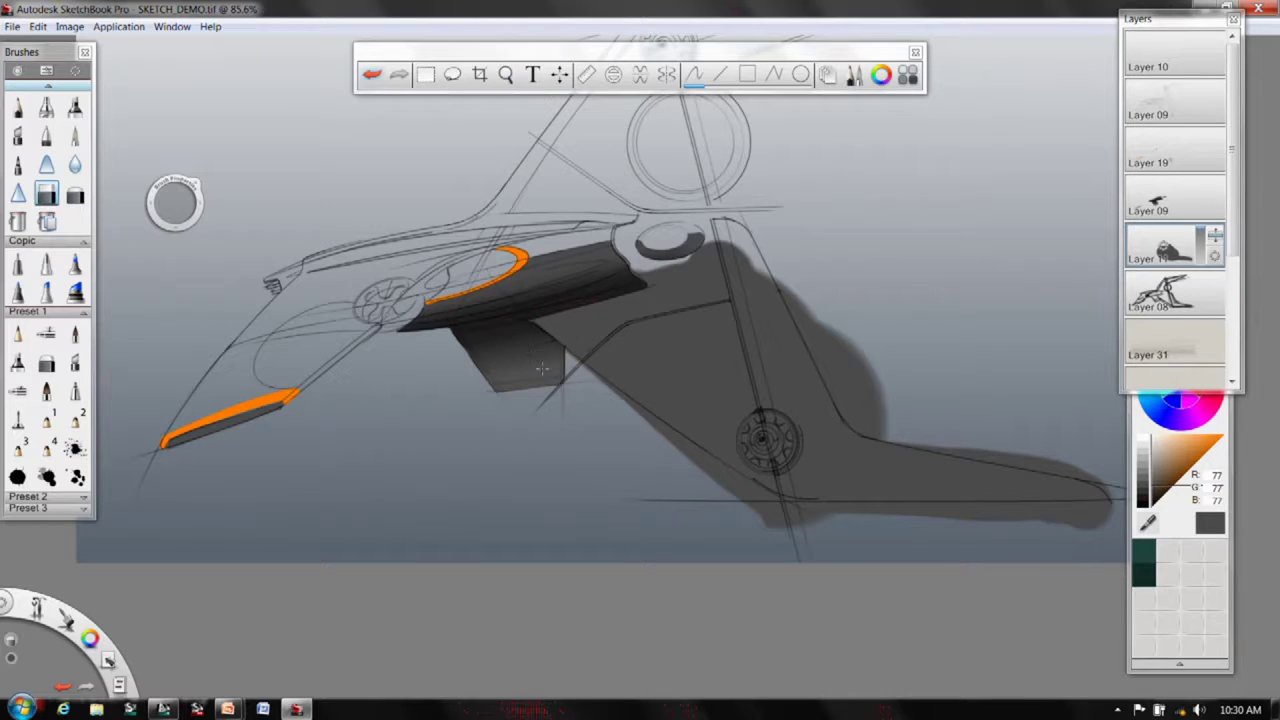
pyautogui.moveTo(673, 475)
pyautogui.mouseDown()
pyautogui.moveTo(708, 502)
pyautogui.moveTo(614, 419)
pyautogui.mouseUp()
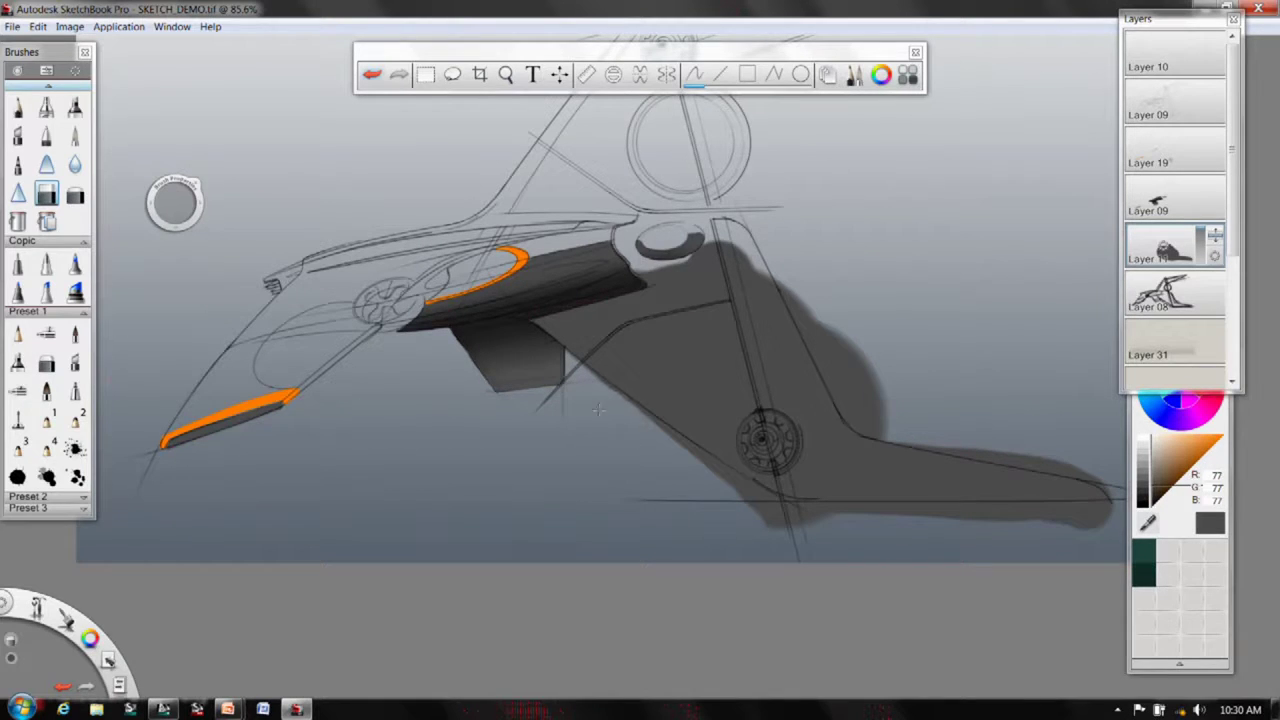
pyautogui.moveTo(729, 518); pyautogui.dragTo(678, 468)
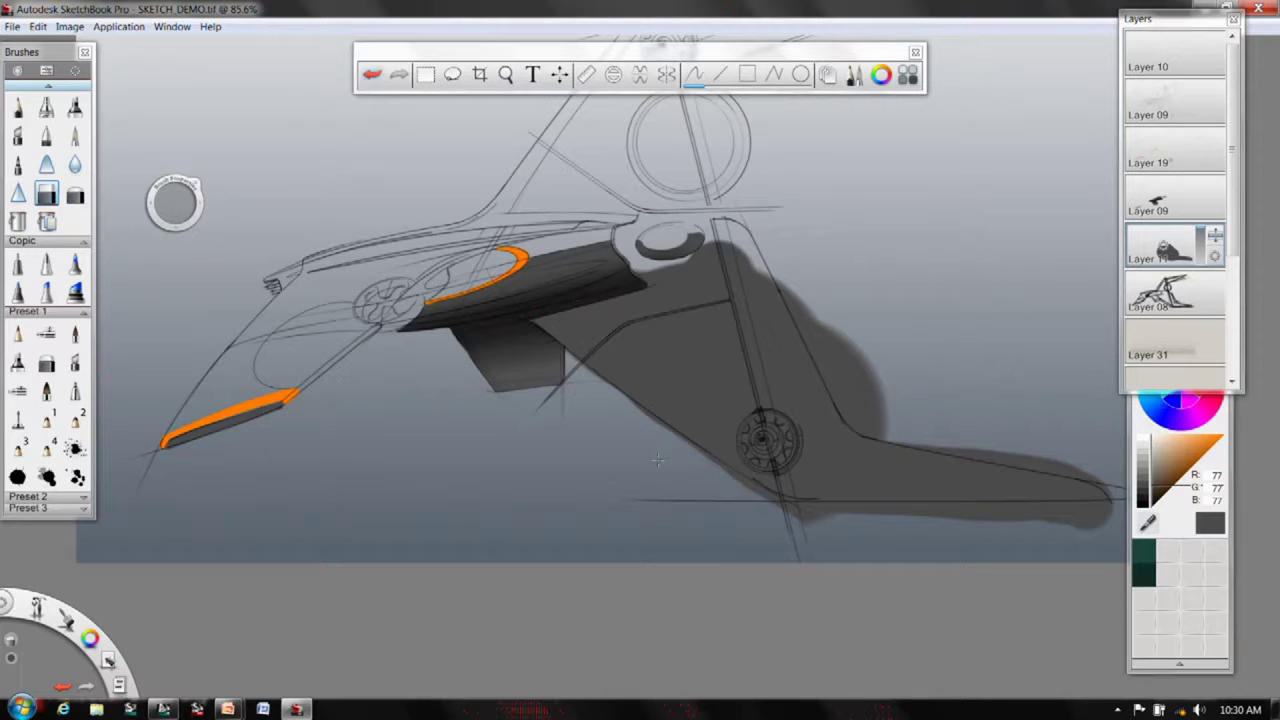
# - Refine the upper part of the fin's lower diagonal edge with short eraser strokes up to the sketch line
pyautogui.press('space')
pyautogui.moveTo(678, 400); pyautogui.dragTo(771, 350)
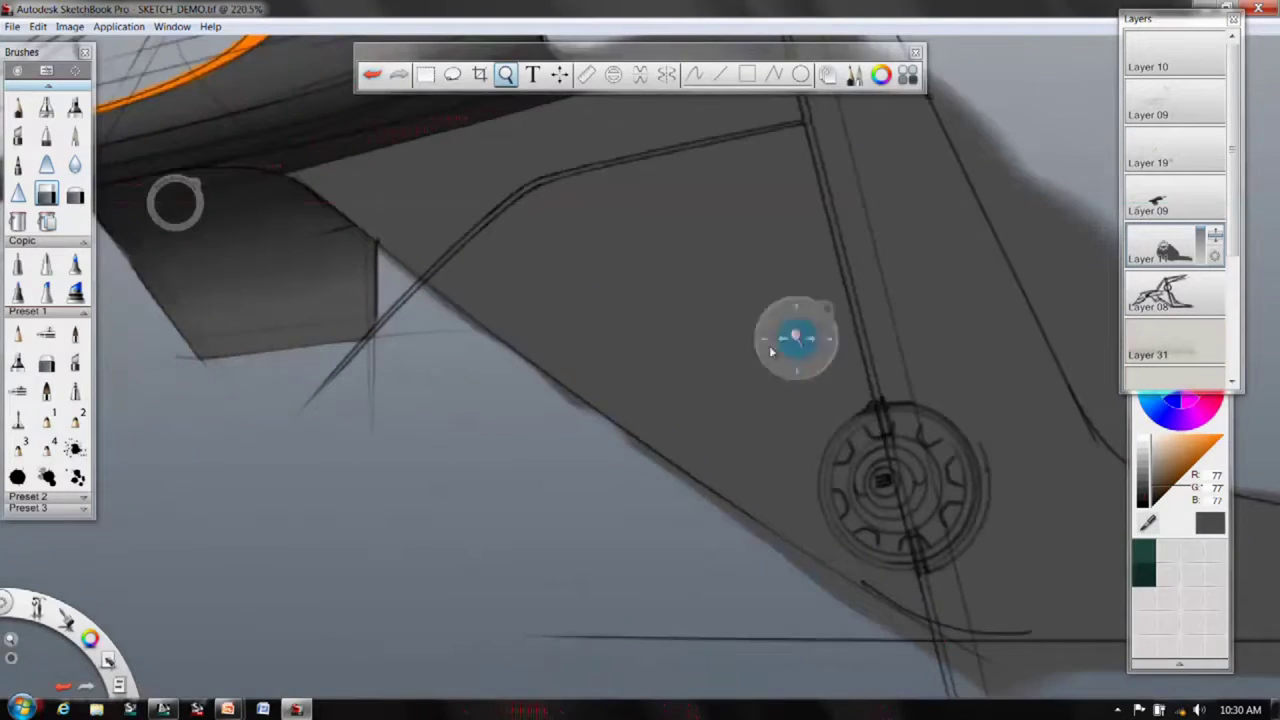
pyautogui.moveTo(182, 207)
pyautogui.mouseDown()
pyautogui.moveTo(167, 366)
pyautogui.moveTo(274, 277)
pyautogui.mouseUp()
pyautogui.moveTo(548, 393); pyautogui.dragTo(560, 402)
pyautogui.moveTo(459, 328); pyautogui.dragTo(423, 298)
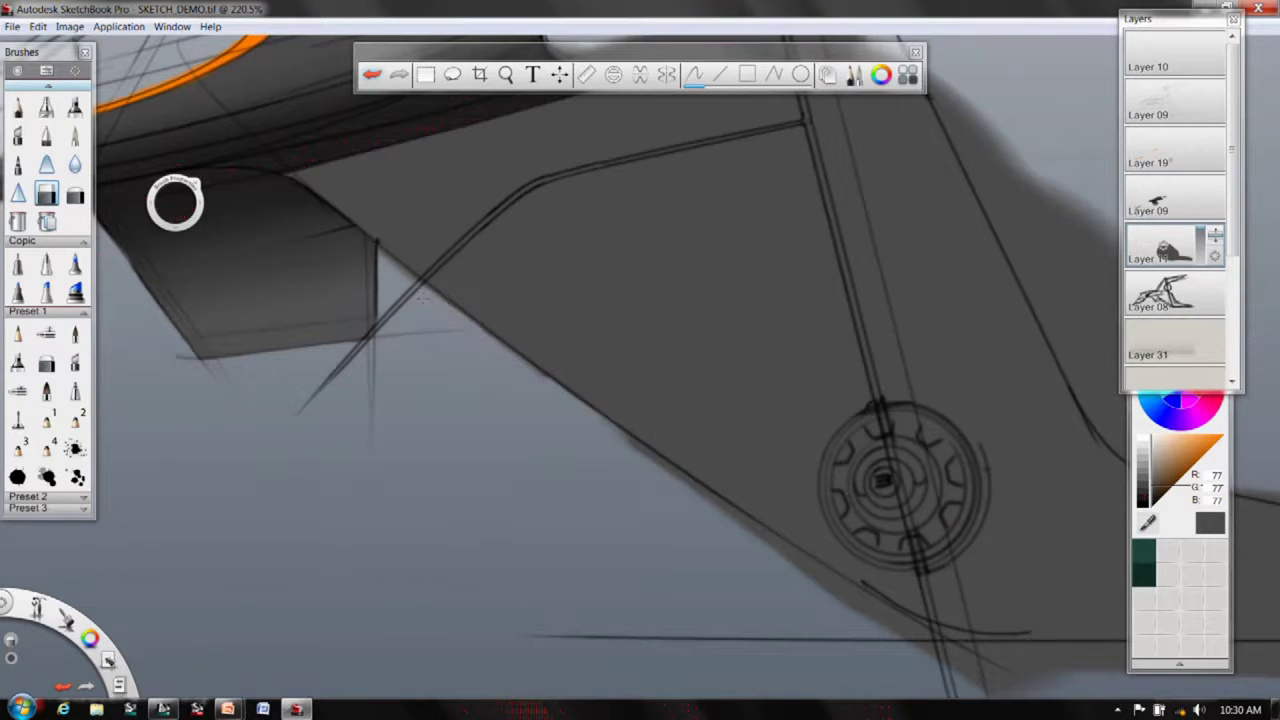
# - Turn on the ruler and align it with the fin's lower diagonal edge, at an angle of about -34°
pyautogui.press('space')
pyautogui.moveTo(652, 392); pyautogui.dragTo(548, 458)
pyautogui.moveTo(580, 452); pyautogui.dragTo(330, 426)
pyautogui.moveTo(508, 398); pyautogui.dragTo(549, 300)
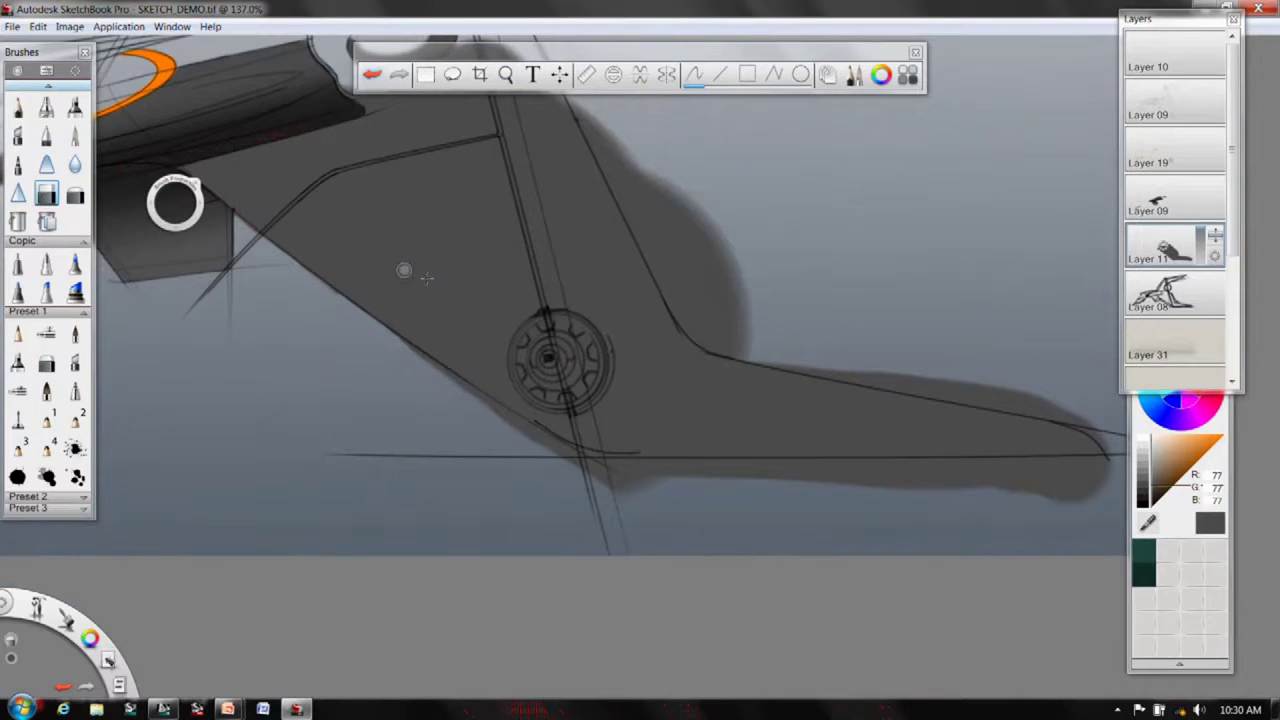
pyautogui.rightClick(441, 283)
pyautogui.click(476, 282)
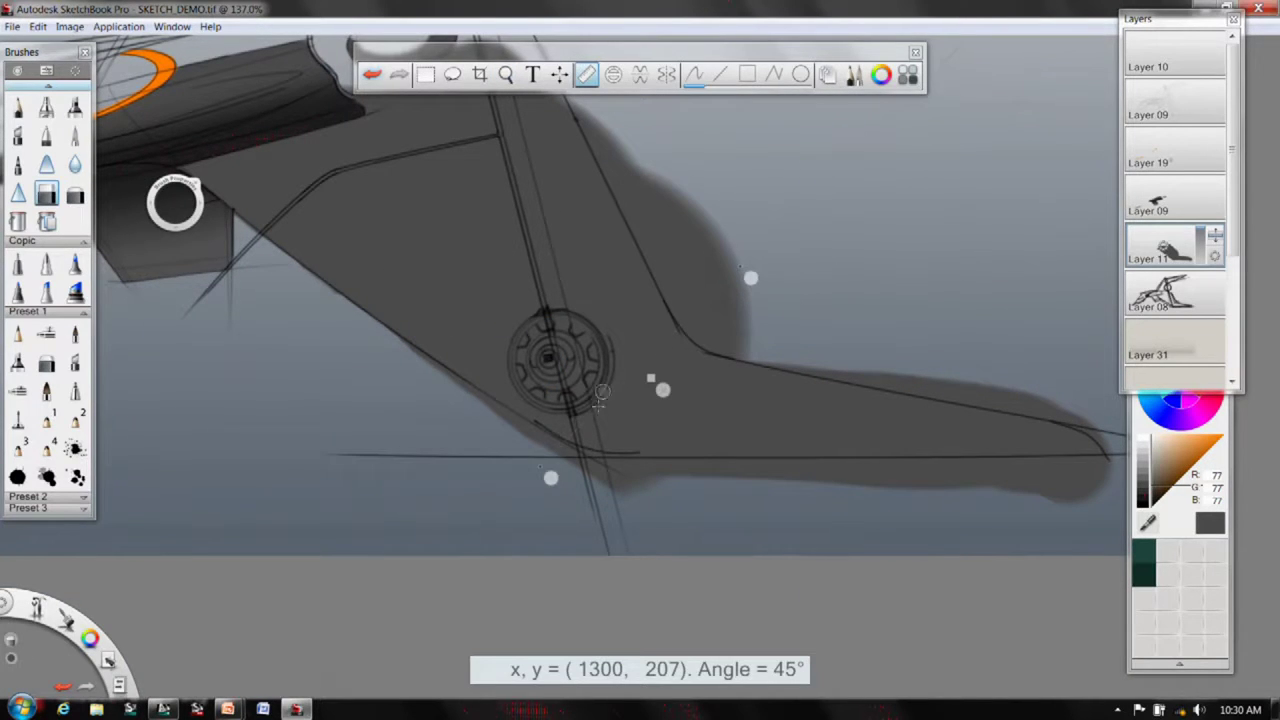
pyautogui.moveTo(551, 479); pyautogui.dragTo(232, 260)
pyautogui.moveTo(741, 283); pyautogui.dragTo(607, 487)
pyautogui.moveTo(406, 387); pyautogui.dragTo(401, 371)
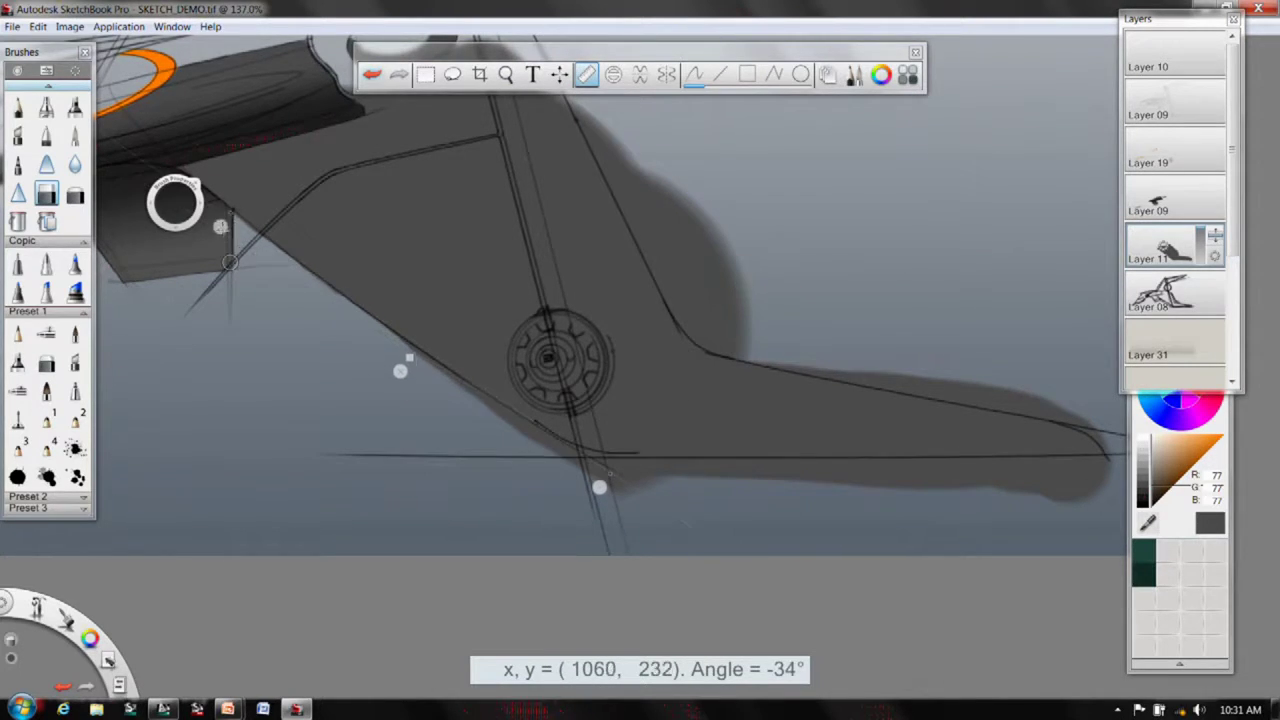
pyautogui.moveTo(599, 487); pyautogui.dragTo(586, 492)
pyautogui.moveTo(402, 362); pyautogui.dragTo(407, 381)
pyautogui.moveTo(612, 514); pyautogui.dragTo(611, 504)
# - Erase the remaining overspill along the ruler beside the fin's lower diagonal edge, and turn the ruler off
pyautogui.moveTo(419, 372); pyautogui.dragTo(452, 402)
pyautogui.moveTo(400, 355)
pyautogui.mouseDown()
pyautogui.moveTo(491, 416)
pyautogui.moveTo(446, 417)
pyautogui.mouseUp()
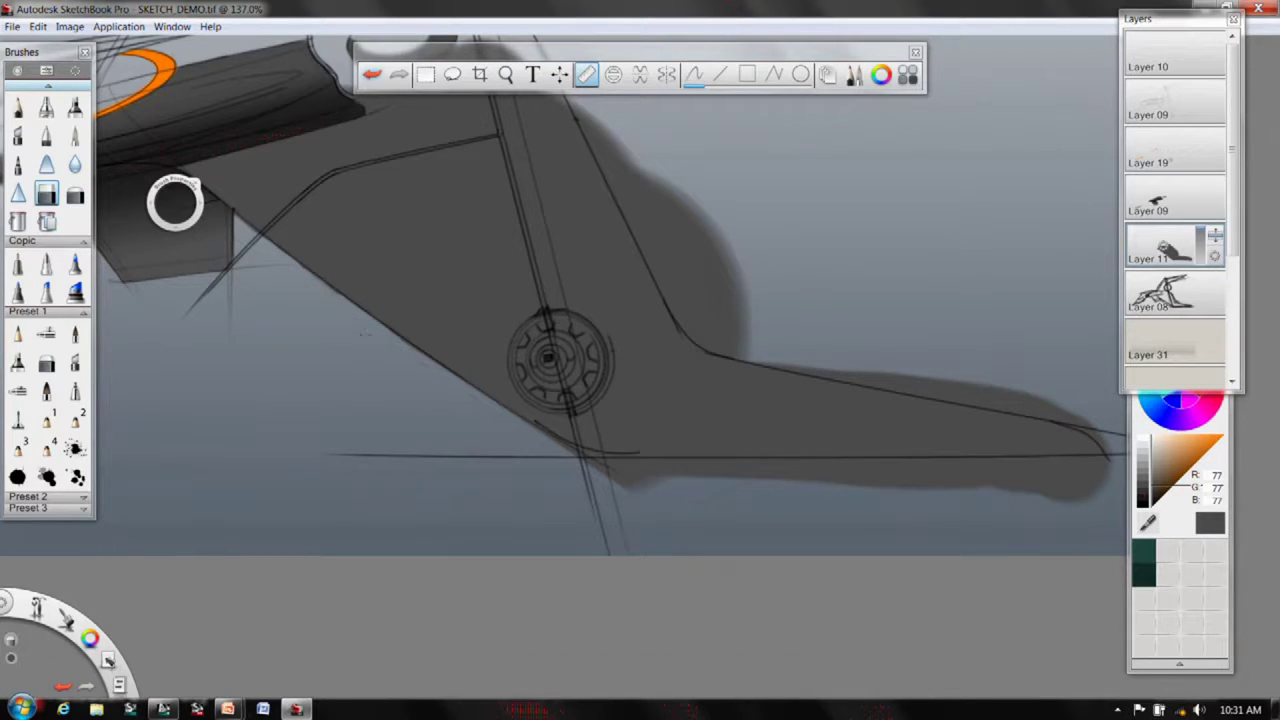
pyautogui.moveTo(544, 506)
pyautogui.press('r')
# - Turn on the ellipse guide and fit it to the tail's bottom edge, with radii of about 457 and 32 and an angle of 0°
pyautogui.press('space')
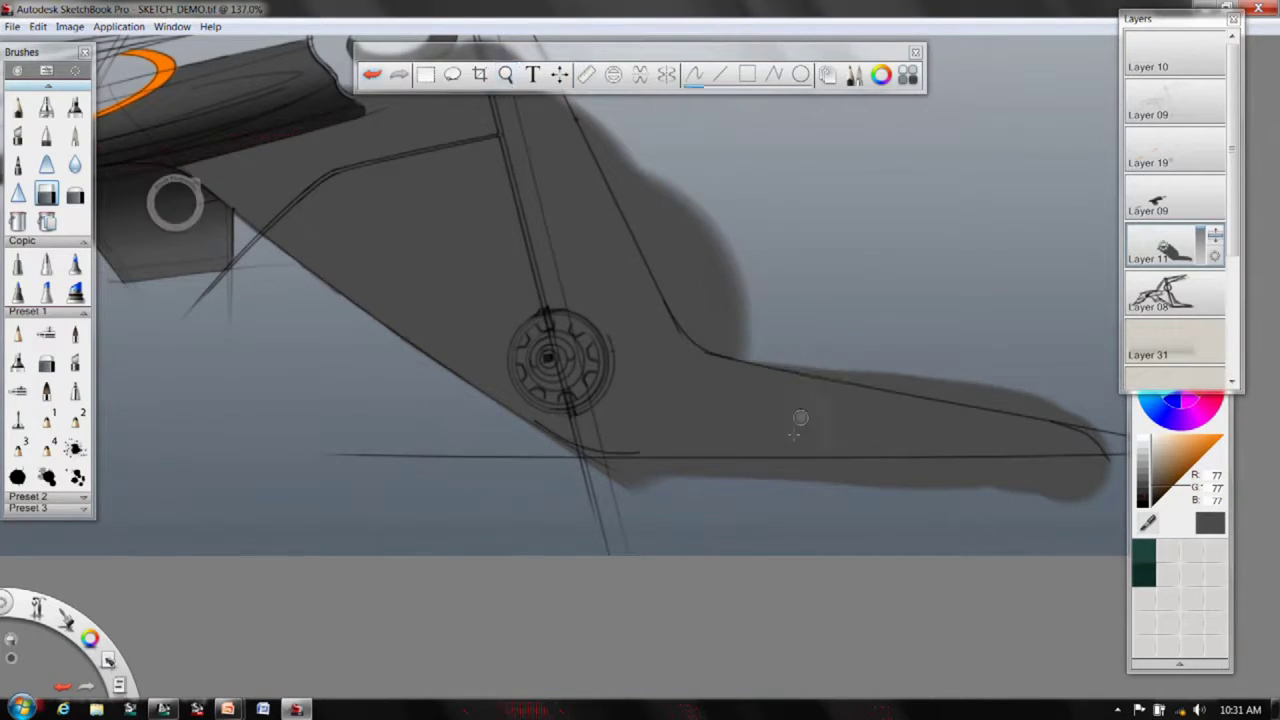
pyautogui.press('2')
pyautogui.moveTo(775, 420); pyautogui.dragTo(800, 445)
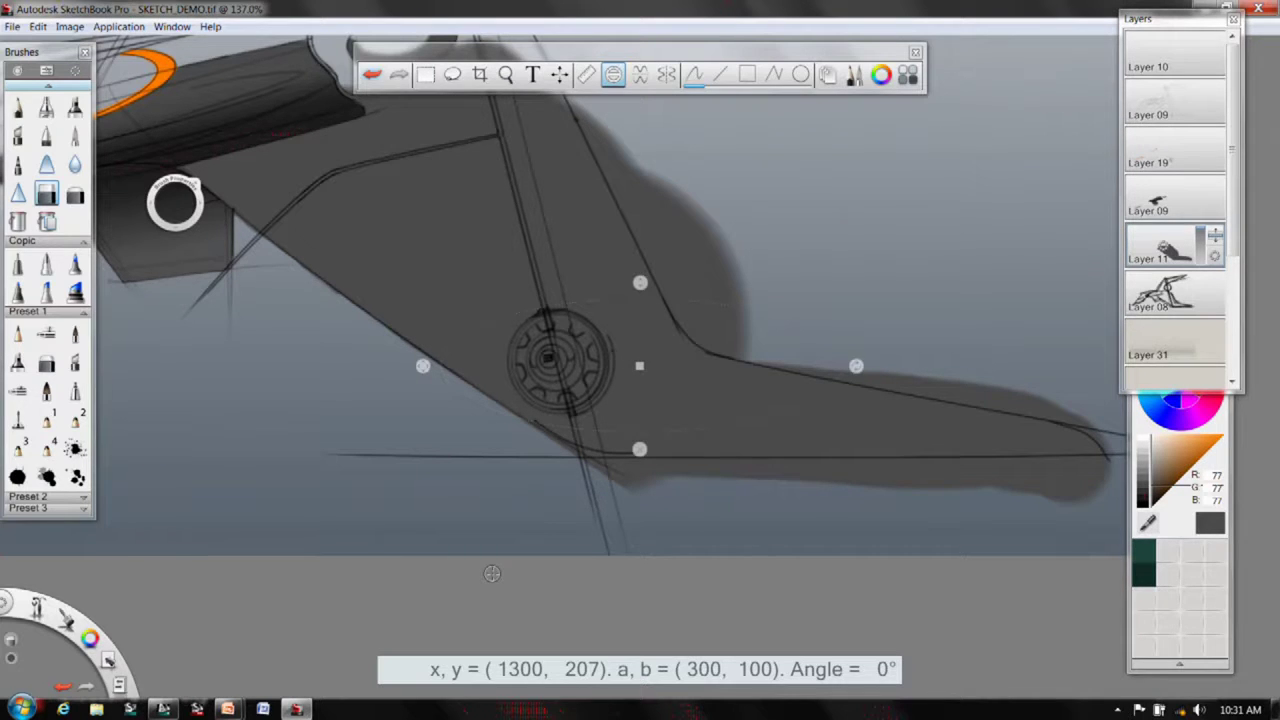
pyautogui.press('space')
pyautogui.moveTo(684, 345); pyautogui.dragTo(651, 398)
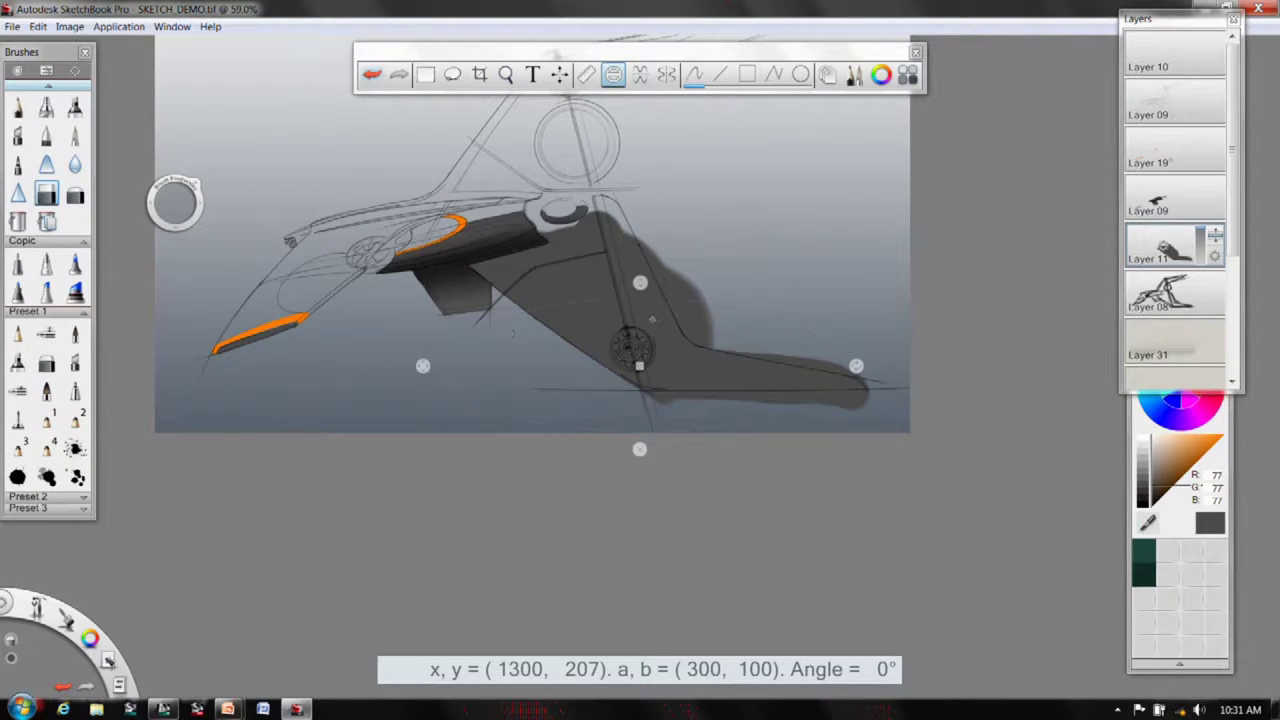
pyautogui.moveTo(640, 283); pyautogui.dragTo(640, 302)
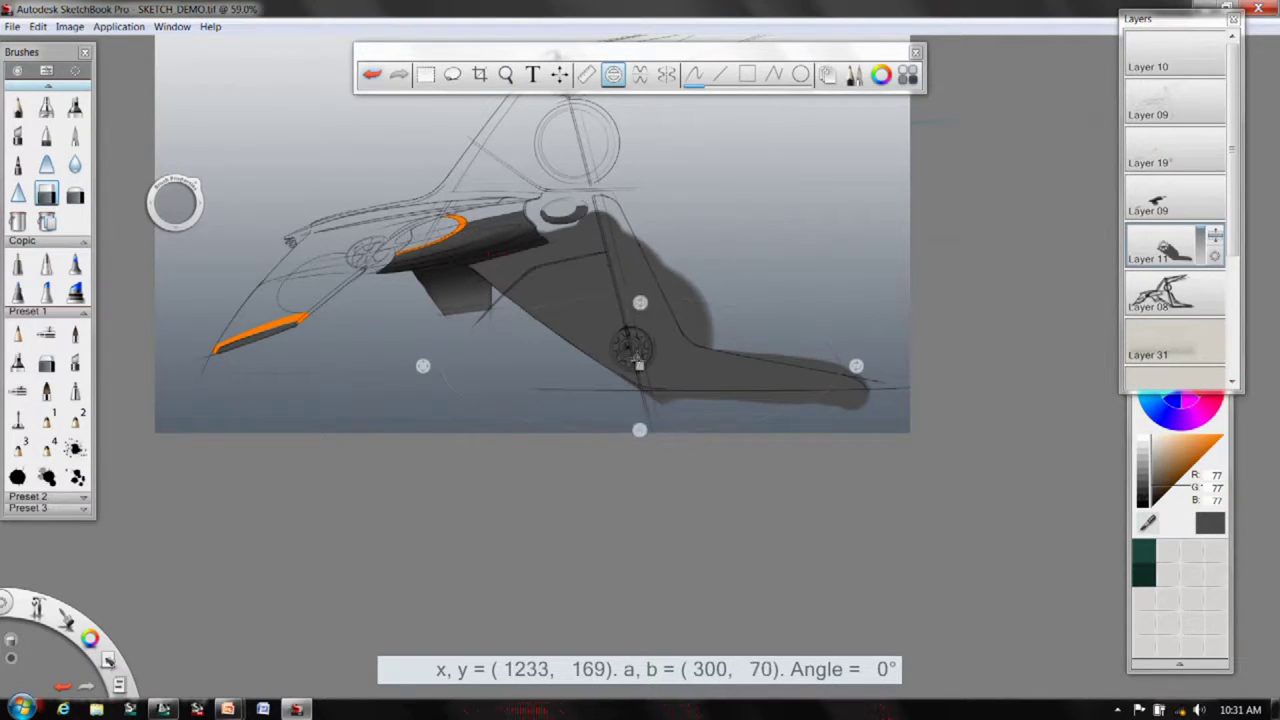
pyautogui.moveTo(639, 365); pyautogui.dragTo(734, 350)
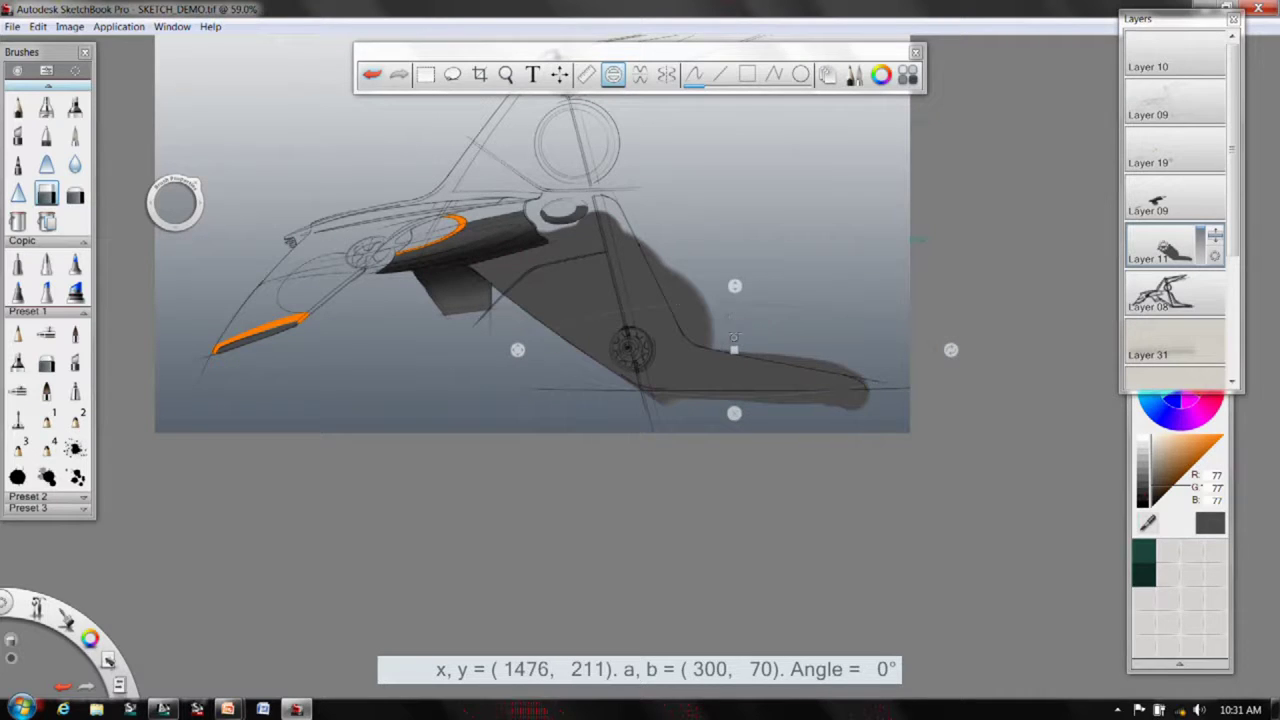
pyautogui.moveTo(734, 287); pyautogui.dragTo(732, 378)
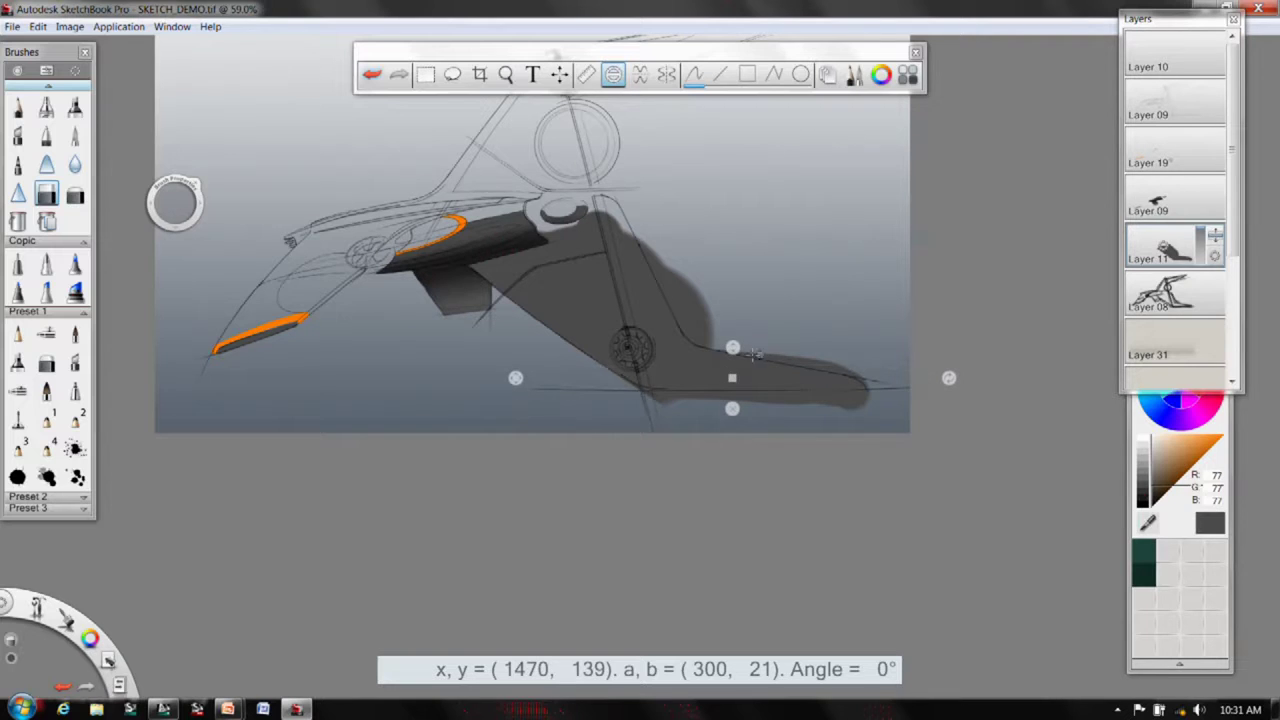
pyautogui.moveTo(558, 383); pyautogui.dragTo(527, 378)
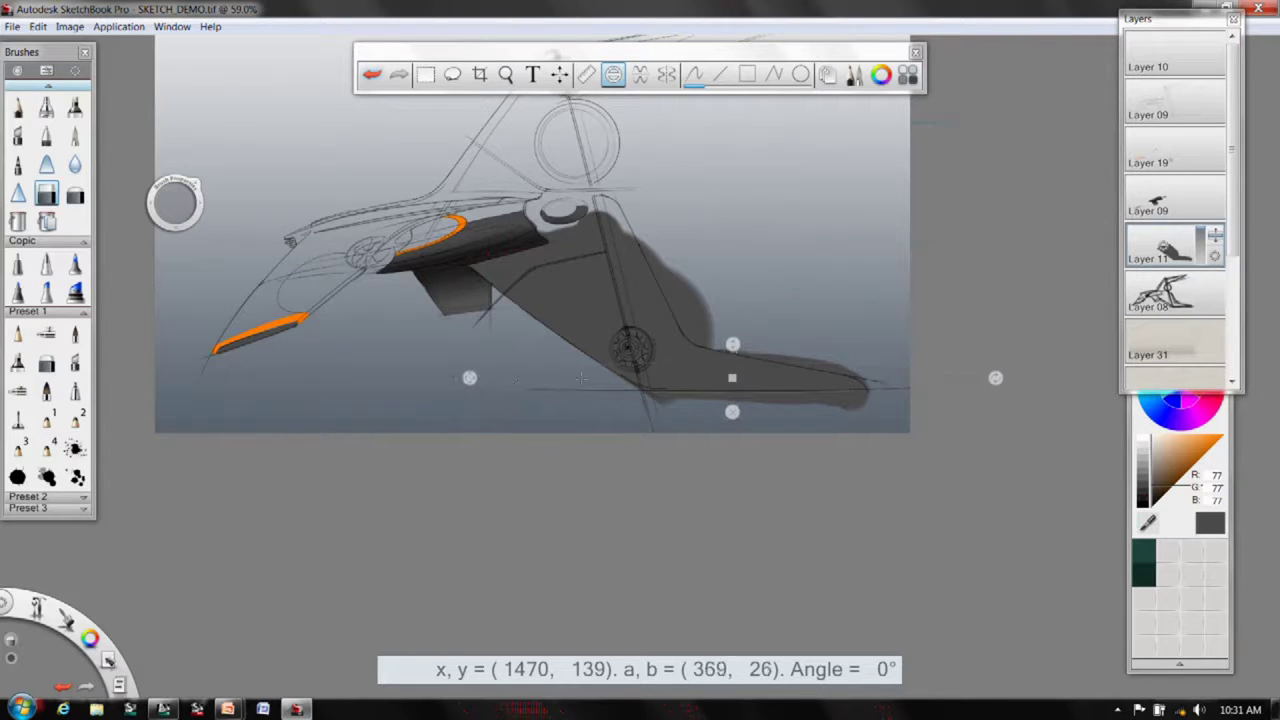
pyautogui.moveTo(733, 378); pyautogui.dragTo(734, 374)
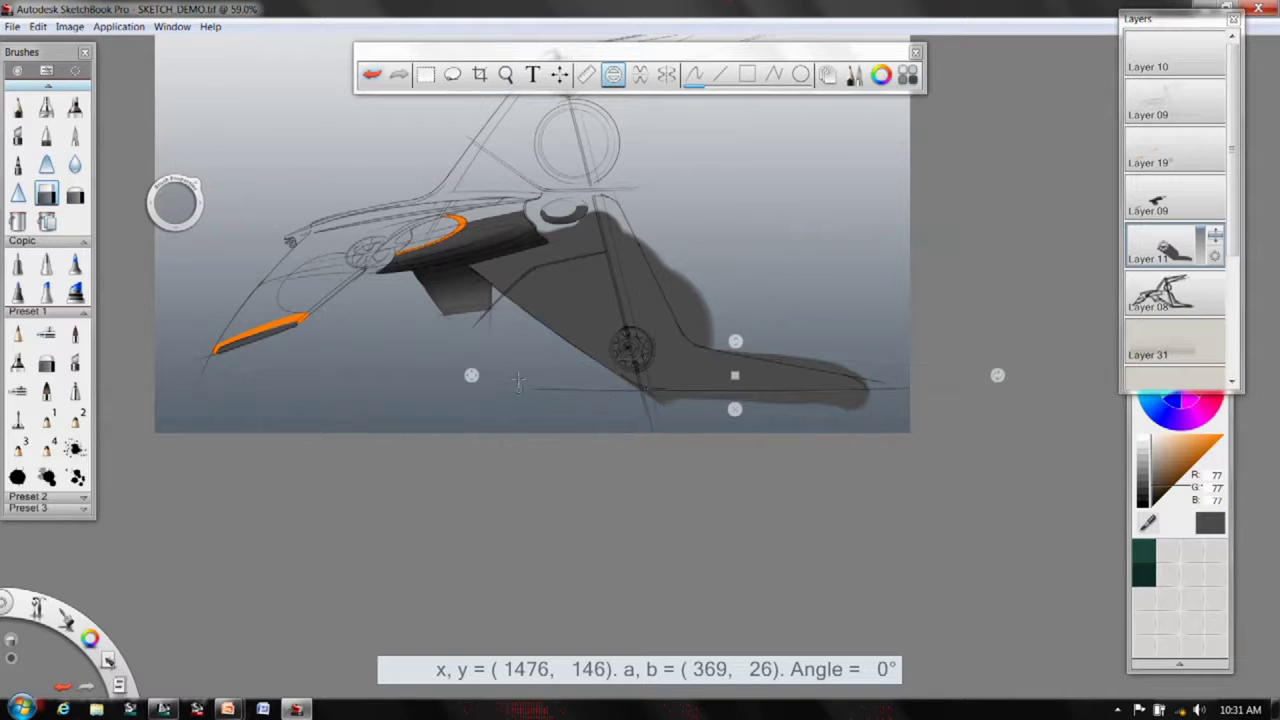
pyautogui.moveTo(471, 375); pyautogui.dragTo(413, 375)
pyautogui.moveTo(735, 376); pyautogui.dragTo(733, 372)
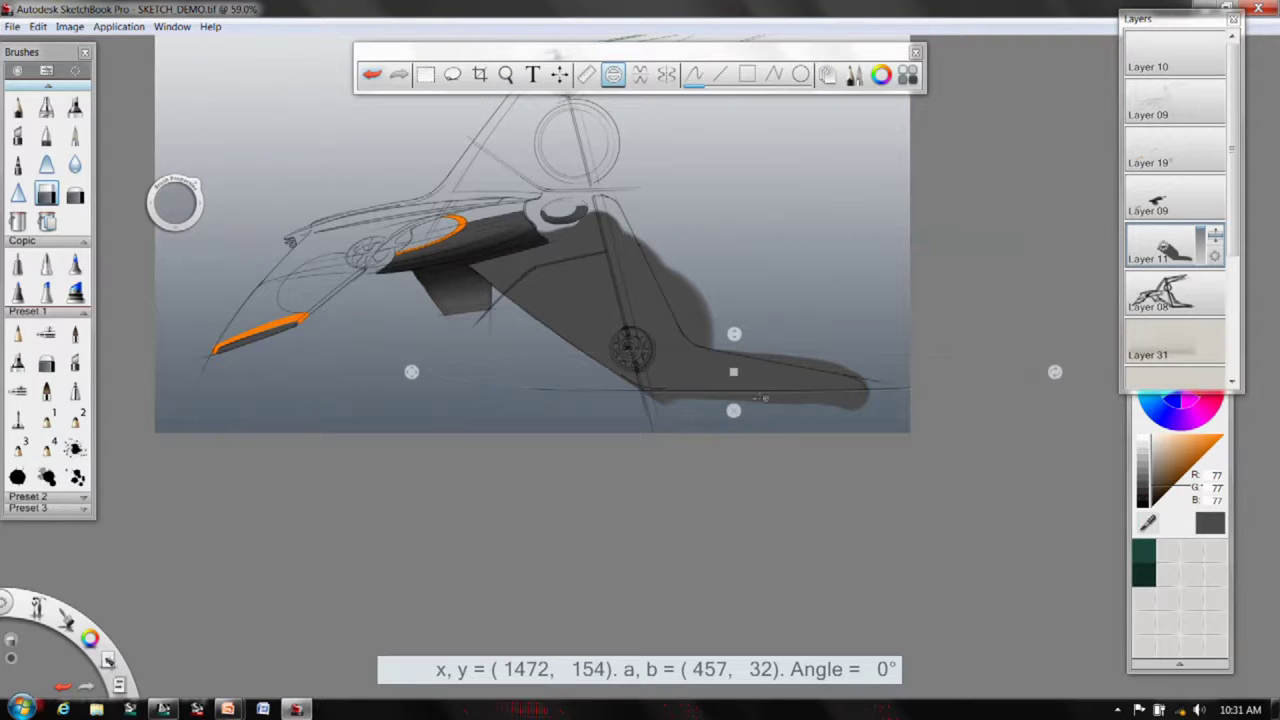
# - Erase along the ellipse guide beneath the tail's bottom edge, and turn the guide off
pyautogui.moveTo(641, 405); pyautogui.dragTo(801, 433)
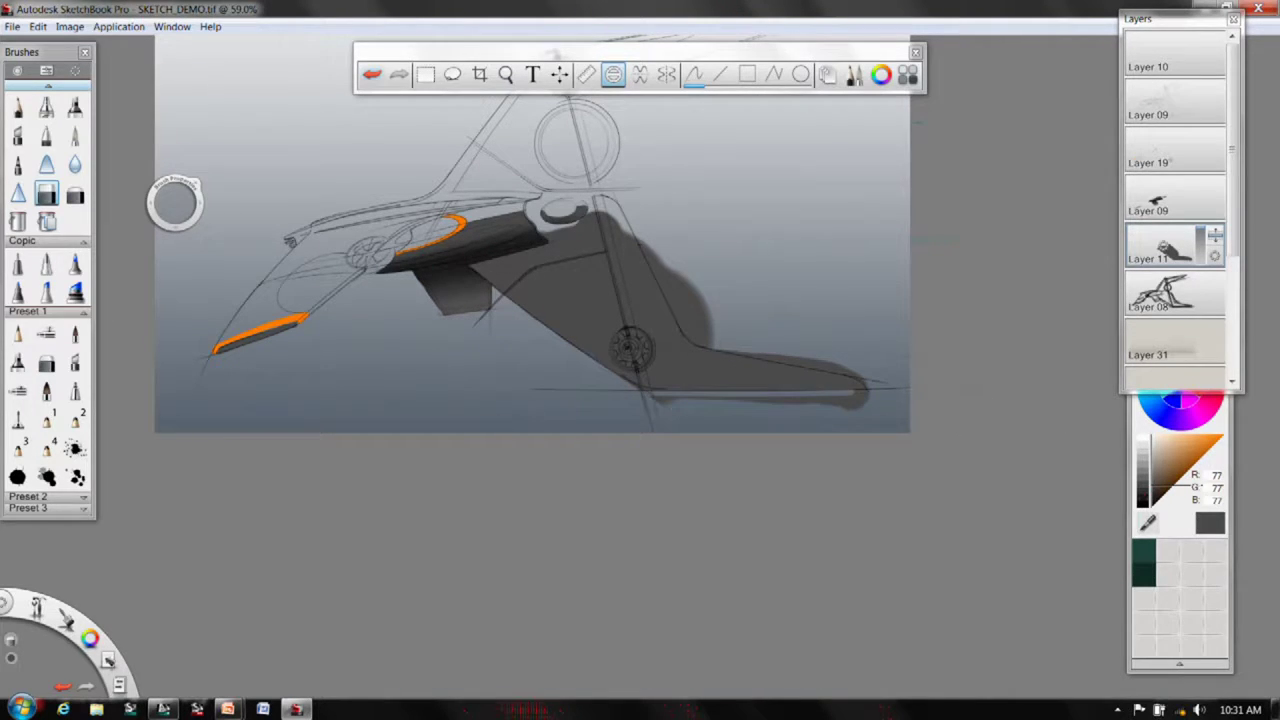
pyautogui.moveTo(549, 393)
pyautogui.press('e')
# - Resize the eraser and remove the leftover dark grey below the tail's bottom edge, out to its tip
pyautogui.press('space')
pyautogui.moveTo(757, 415); pyautogui.dragTo(636, 318)
pyautogui.moveTo(189, 184); pyautogui.dragTo(212, 185)
pyautogui.moveTo(500, 398)
pyautogui.mouseDown()
pyautogui.moveTo(383, 369)
pyautogui.moveTo(918, 388)
pyautogui.mouseUp()
pyautogui.moveTo(601, 385)
pyautogui.mouseDown()
pyautogui.moveTo(764, 350)
pyautogui.moveTo(885, 374)
pyautogui.mouseUp()
pyautogui.moveTo(1028, 360); pyautogui.dragTo(1048, 344)
# - Erase the overspill outside the fin's rear edge, around the inner curve and along the tail's upper edge
pyautogui.press('space')
pyautogui.moveTo(874, 360)
pyautogui.mouseDown()
pyautogui.moveTo(663, 417)
pyautogui.moveTo(472, 491)
pyautogui.mouseUp()
pyautogui.moveTo(697, 389); pyautogui.dragTo(915, 305)
pyautogui.moveTo(492, 328)
pyautogui.mouseDown()
pyautogui.moveTo(510, 319)
pyautogui.moveTo(546, 385)
pyautogui.moveTo(449, 277)
pyautogui.moveTo(530, 405)
pyautogui.moveTo(428, 278)
pyautogui.moveTo(521, 398)
pyautogui.moveTo(512, 408)
pyautogui.moveTo(502, 378)
pyautogui.moveTo(530, 438)
pyautogui.moveTo(545, 418)
pyautogui.mouseUp()
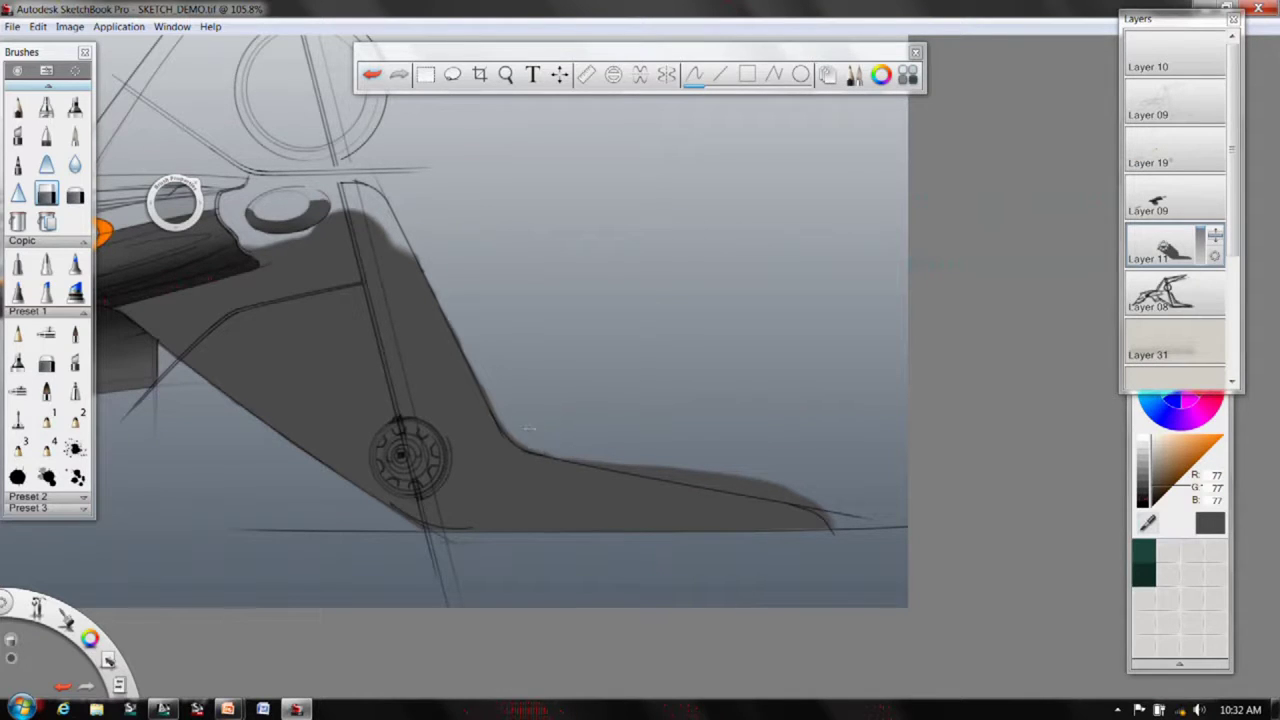
pyautogui.moveTo(505, 393); pyautogui.dragTo(507, 403)
pyautogui.moveTo(612, 462); pyautogui.dragTo(828, 506)
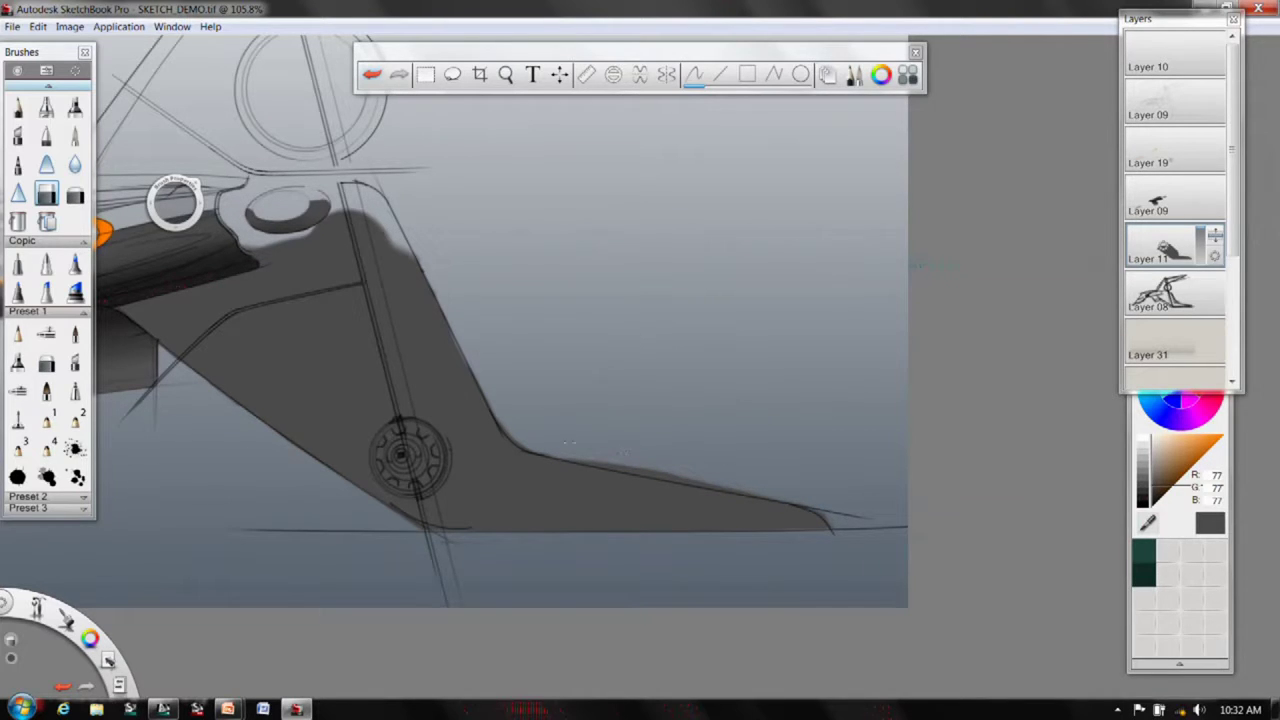
pyautogui.moveTo(607, 455); pyautogui.dragTo(809, 485)
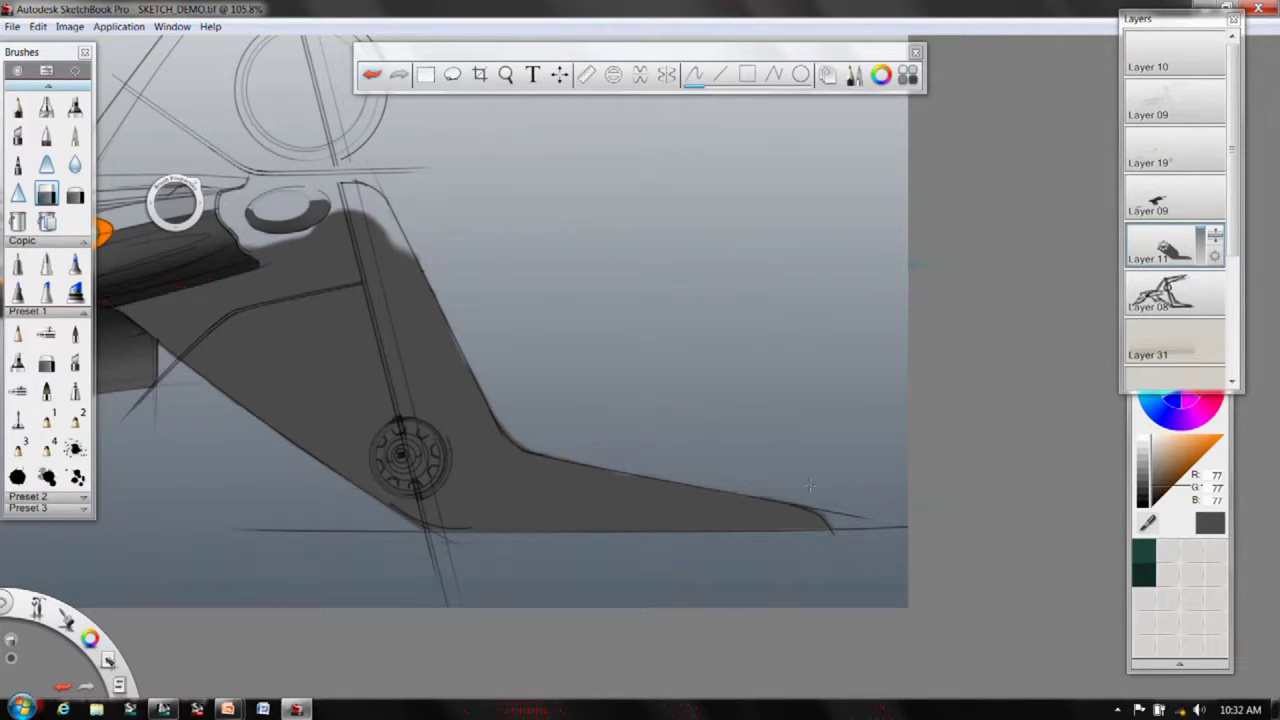
# - Switch to the Paintbrush, adjust its size and fill the gaps along the tail's upper edge with dark grey
pyautogui.press('space')
pyautogui.moveTo(577, 462); pyautogui.dragTo(704, 410)
pyautogui.click(76, 136)
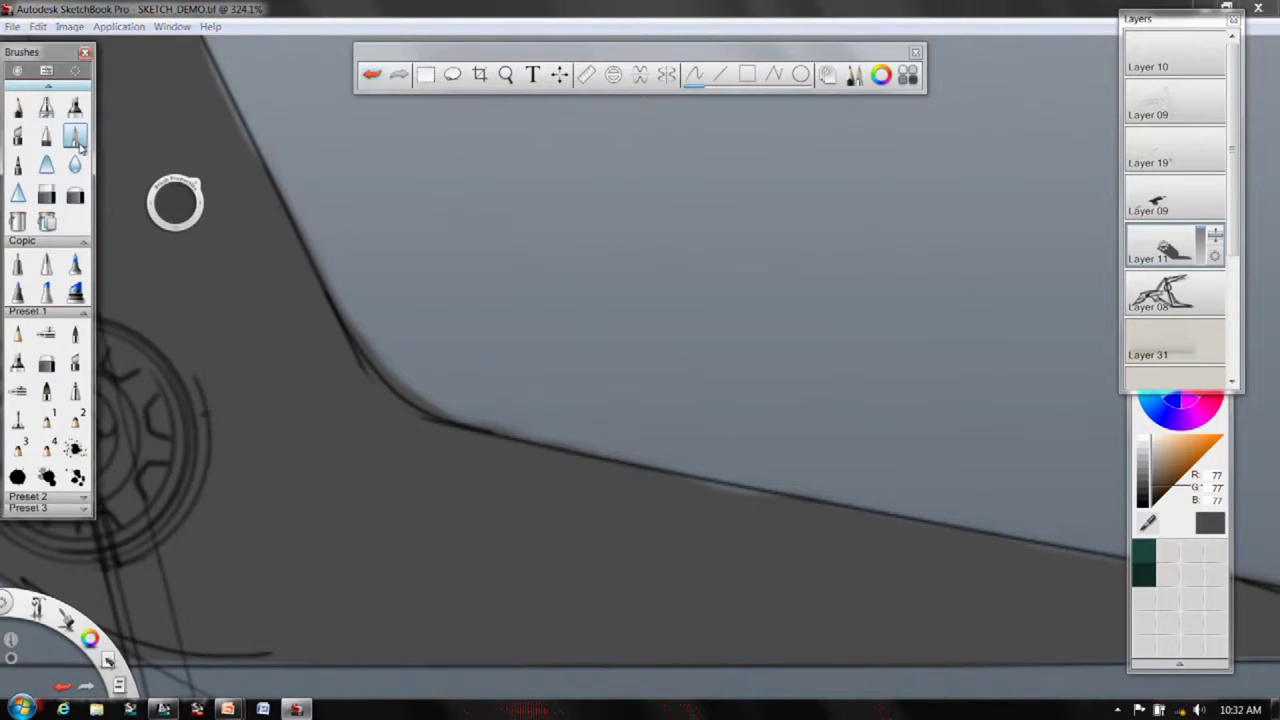
pyautogui.press('space')
pyautogui.moveTo(705, 540); pyautogui.dragTo(633, 379)
pyautogui.moveTo(169, 212); pyautogui.dragTo(169, 240)
pyautogui.moveTo(593, 335); pyautogui.dragTo(676, 349)
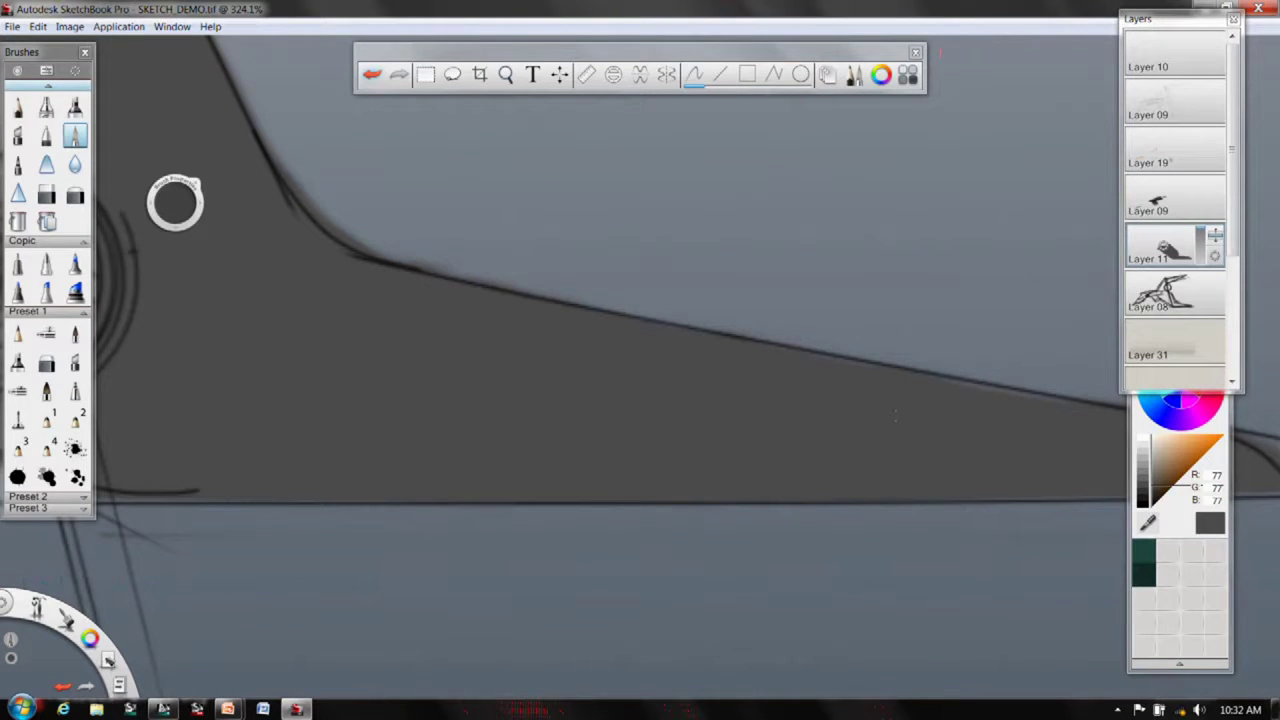
pyautogui.moveTo(1018, 400)
pyautogui.mouseDown()
pyautogui.moveTo(818, 359)
pyautogui.moveTo(738, 430)
pyautogui.mouseUp()
# - Lock the transparency of Layer 11, which holds the dark grey fin shape
pyautogui.press('space')
pyautogui.moveTo(714, 460); pyautogui.dragTo(599, 491)
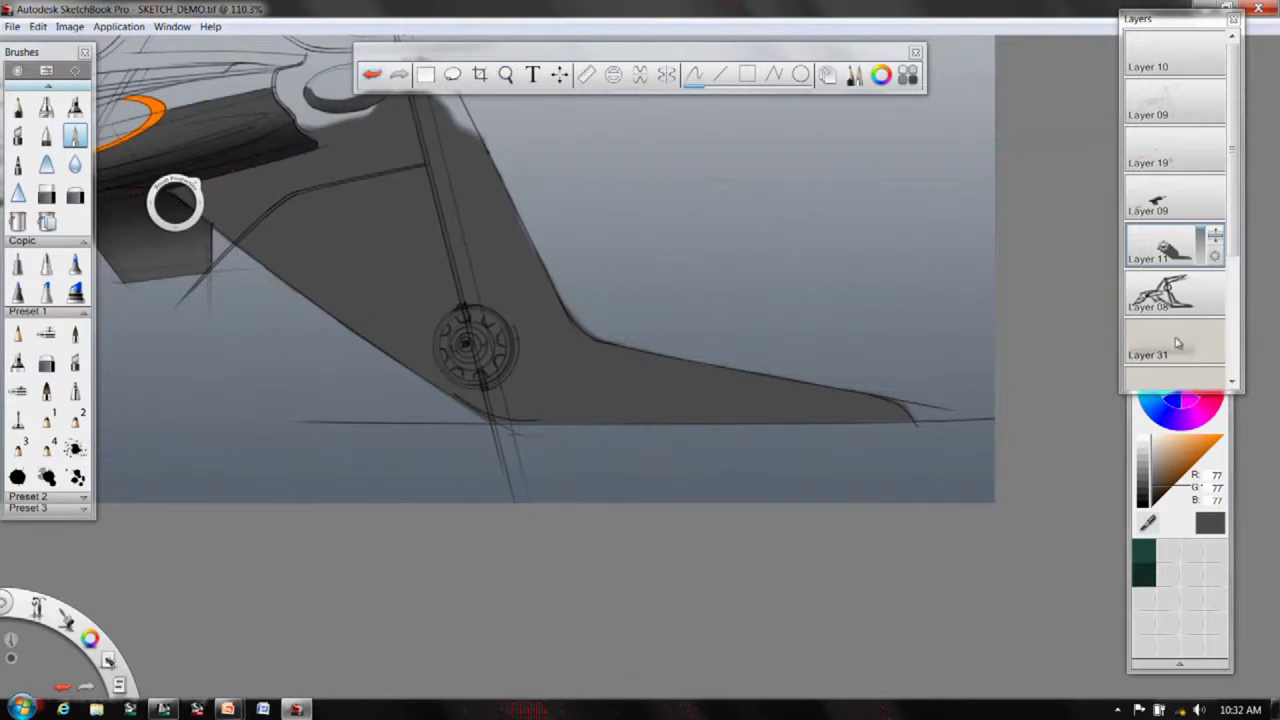
pyautogui.click(1213, 258)
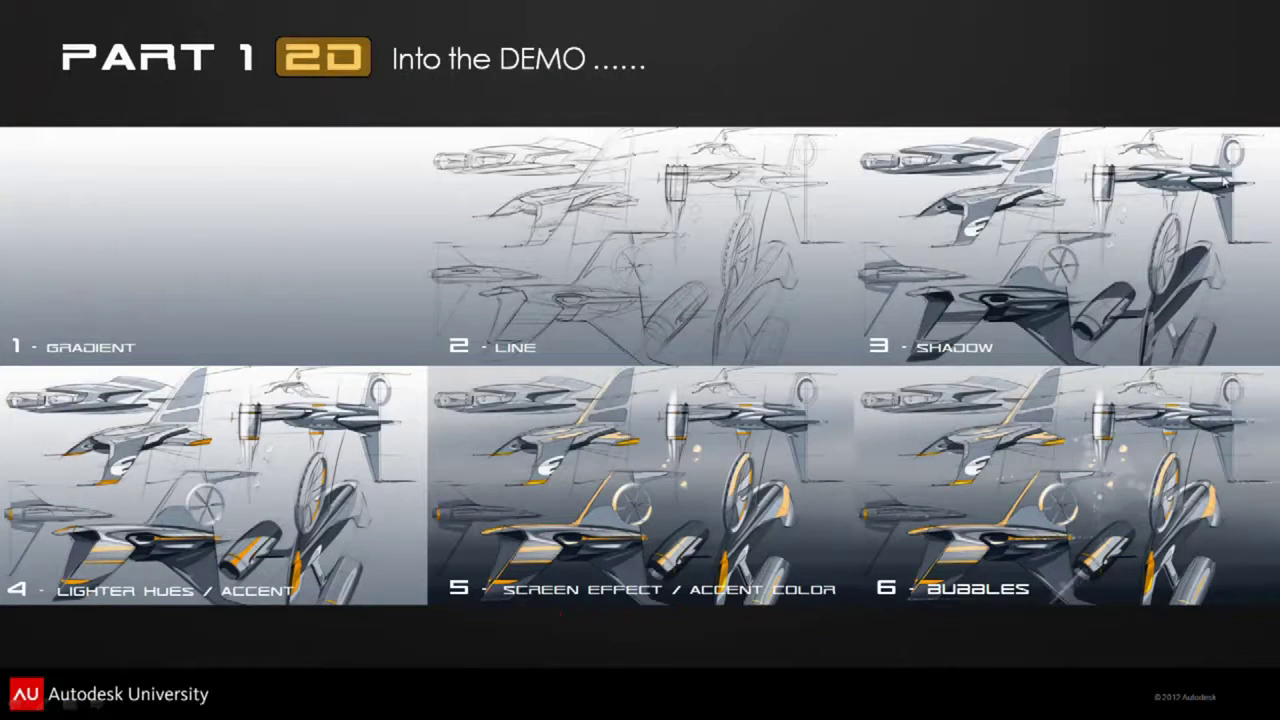
# - Switch from the presentation slides back to the aircraft sketch in SketchBook Pro
pyautogui.hotkey('alt', 'Tab')
pyautogui.hotkey('alt', 'Tab')
pyautogui.hotkey('alt', 'Tab')
pyautogui.hotkey('alt', 'Tab')
pyautogui.hotkey('alt', 'Tab')
pyautogui.hotkey('alt', 'Tab')
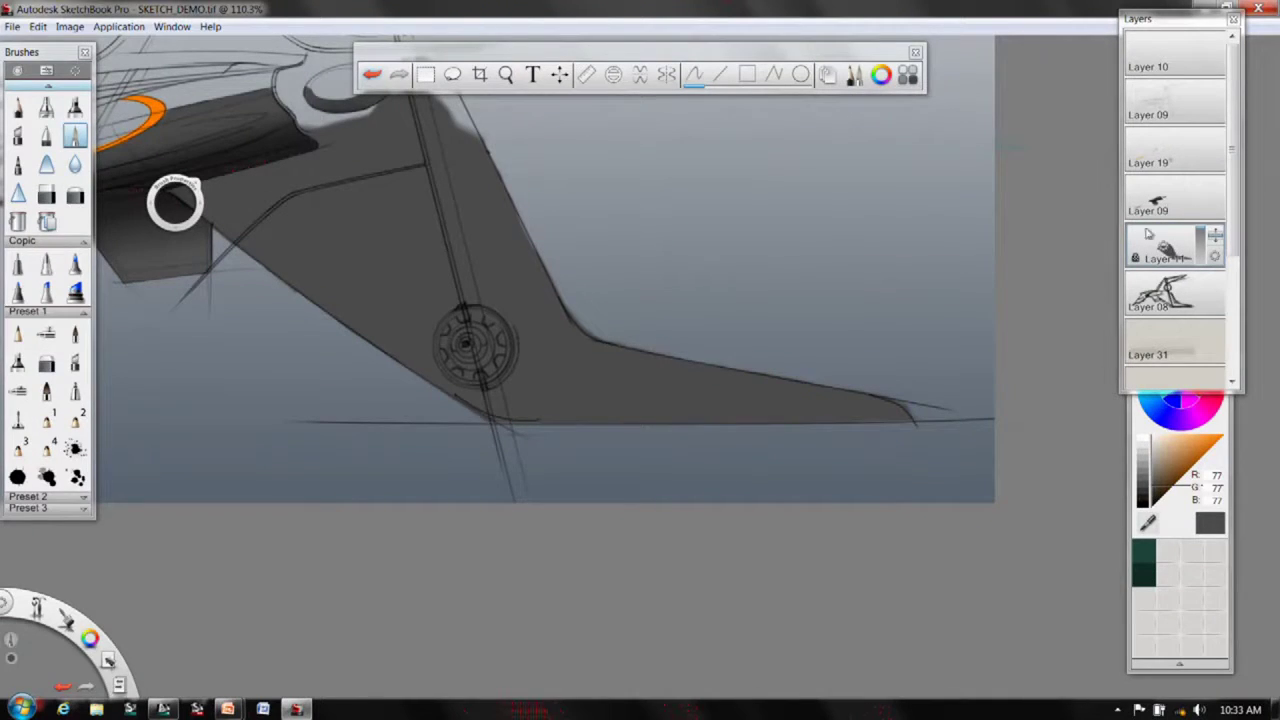
# - Select the Airbrush and set the paint colour to a darker grey, RGB 51, 51, 51
pyautogui.click(46, 107)
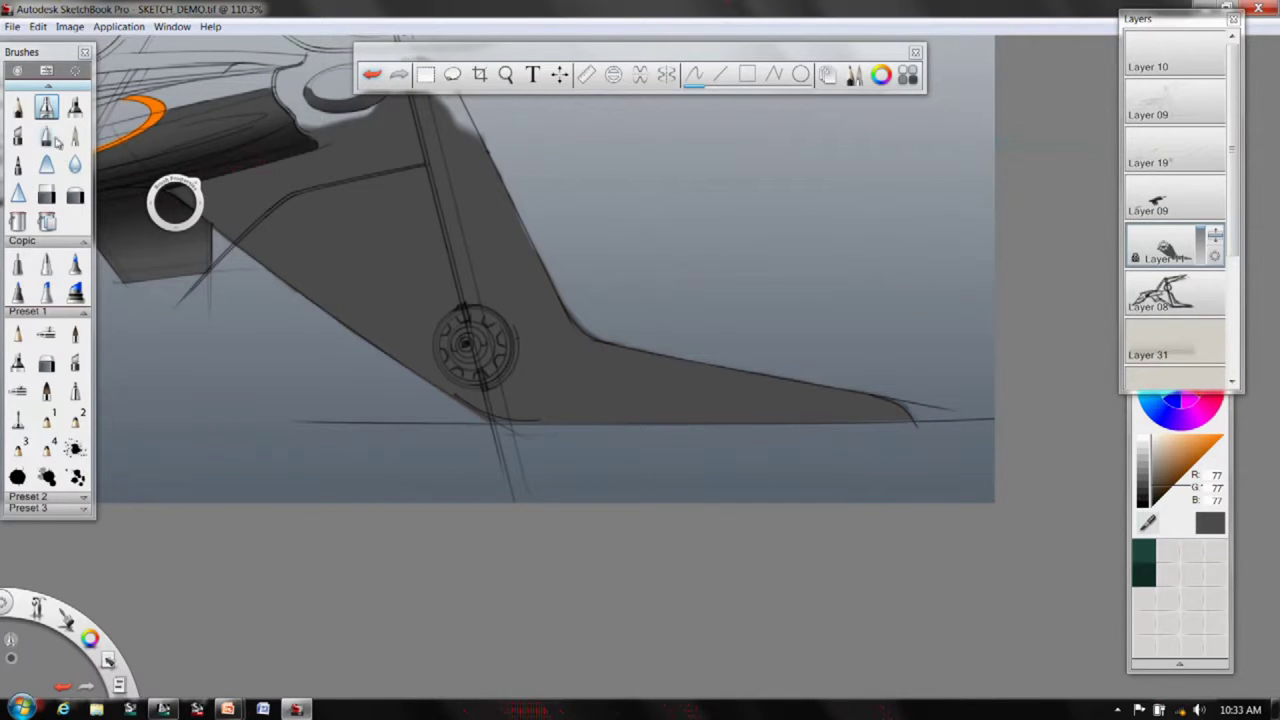
pyautogui.click(1142, 493)
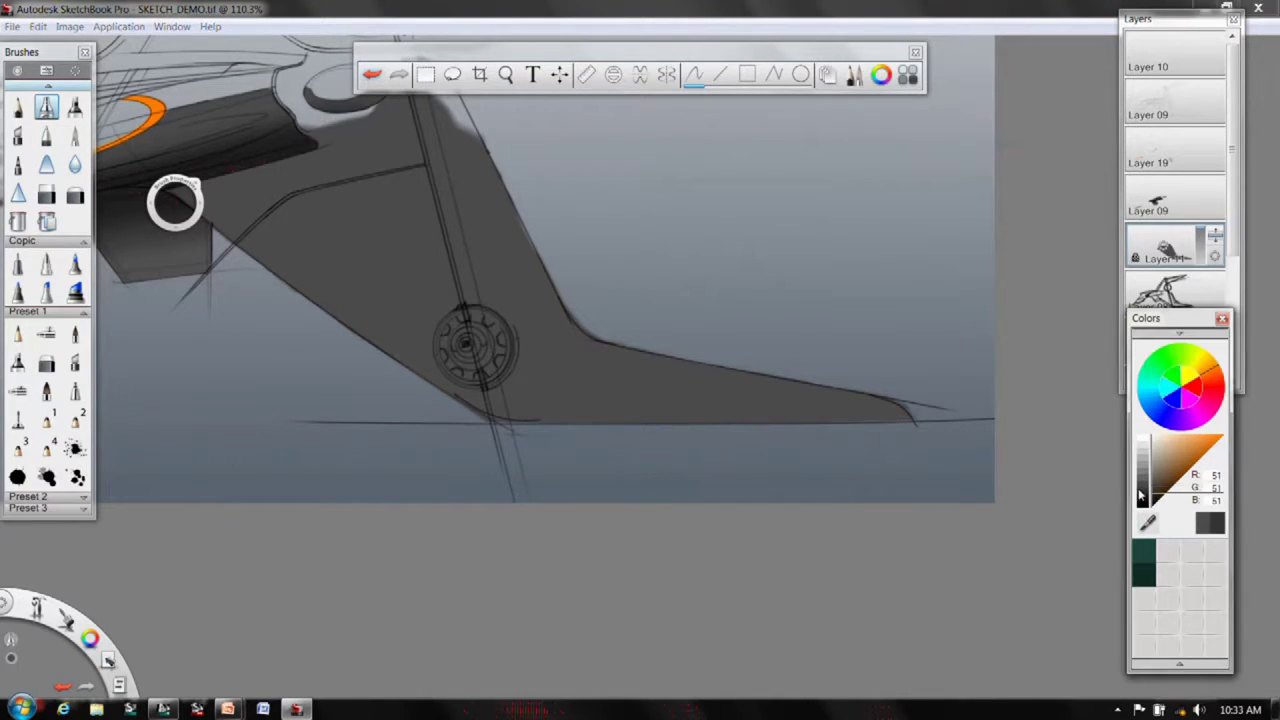
# - Airbrush a dark green tint, RGB 30, 67, 60, along the fin's lower edge with an adjusted brush size
pyautogui.click(1142, 578)
pyautogui.press('space')
pyautogui.moveTo(690, 316); pyautogui.dragTo(566, 344)
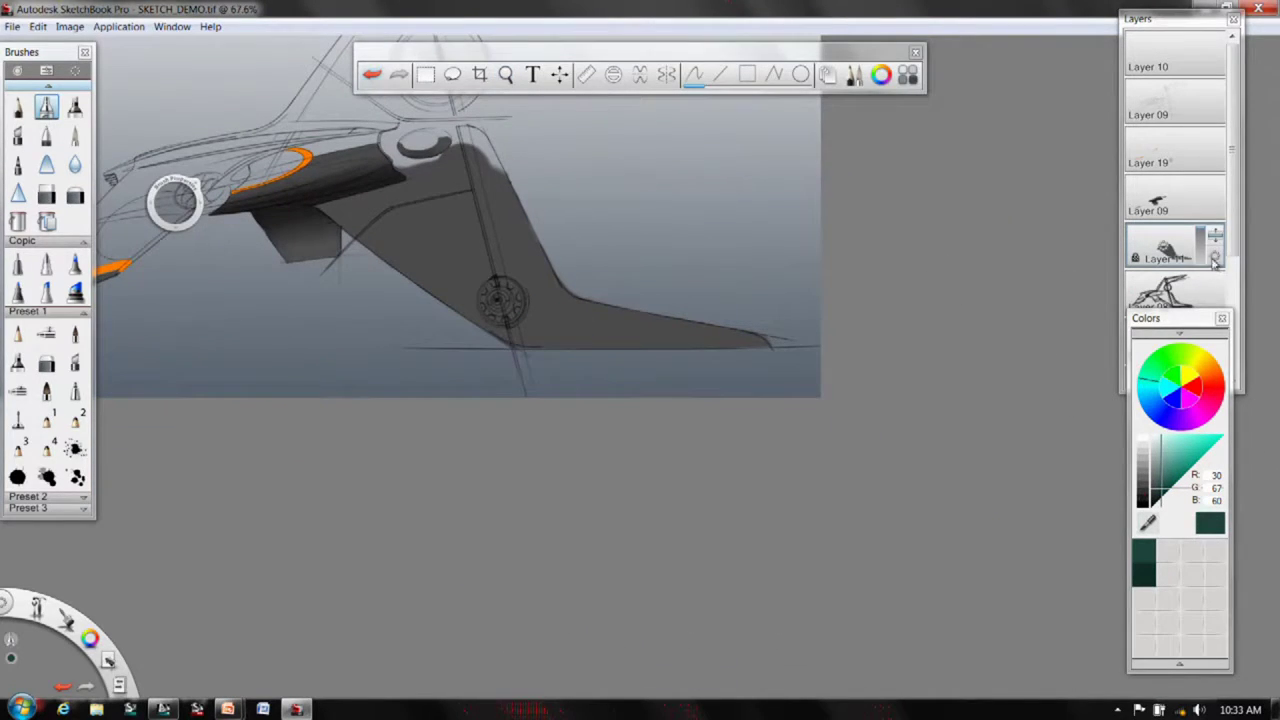
pyautogui.click(1214, 259)
pyautogui.moveTo(180, 198); pyautogui.dragTo(228, 198)
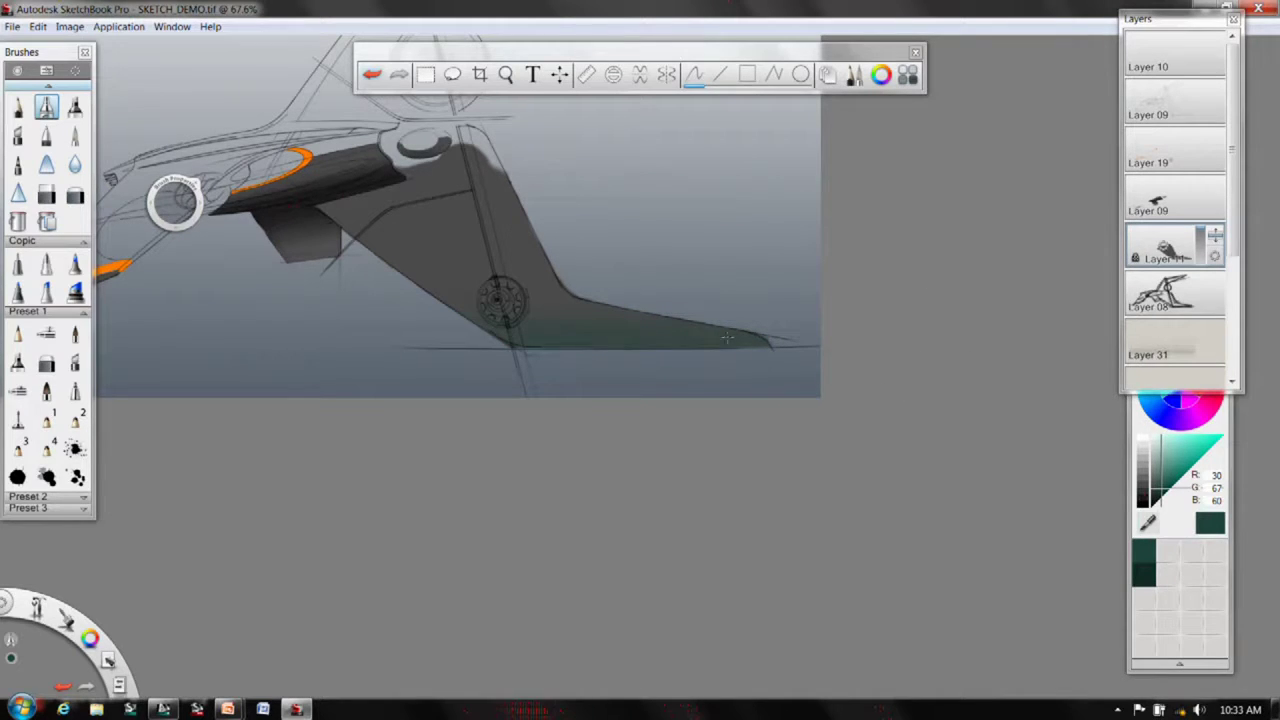
# - Deepen the shading along the fin's lower edges with darker greens, RGB 19, 35, 32 and 9, 19, 17, and finally black
pyautogui.moveTo(1161, 489); pyautogui.dragTo(1155, 497)
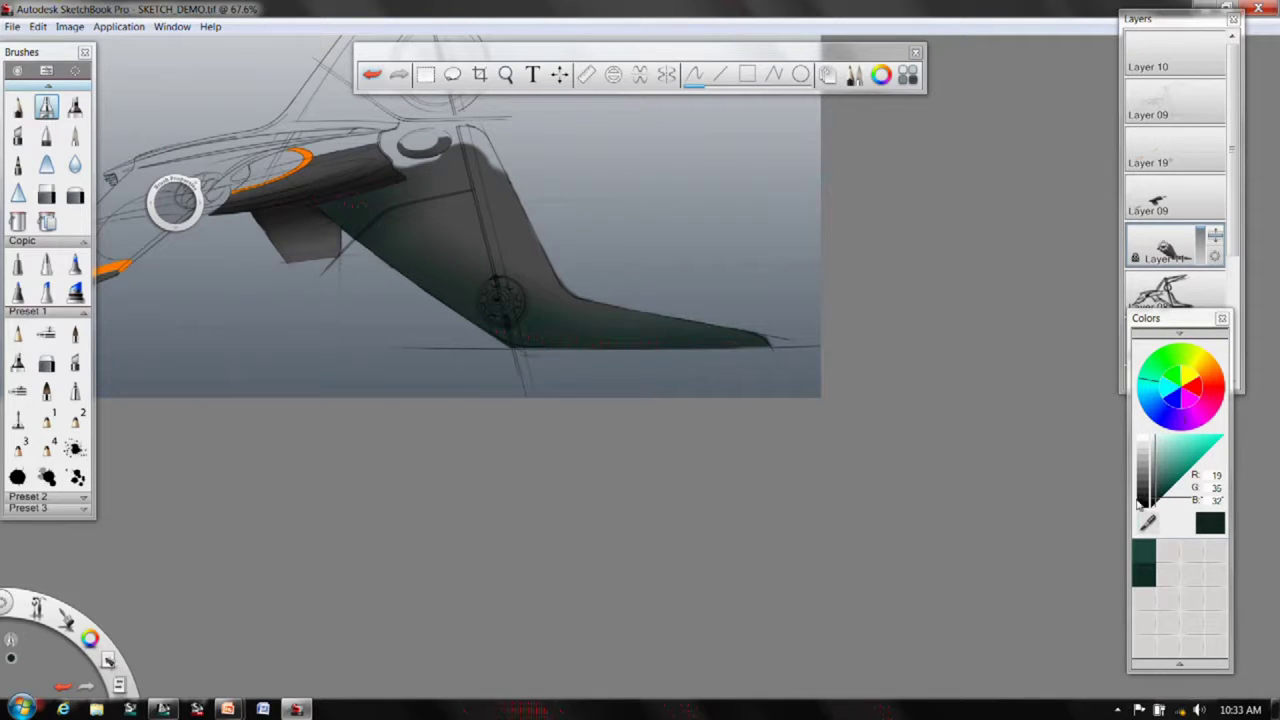
pyautogui.moveTo(1146, 510); pyautogui.dragTo(1156, 508)
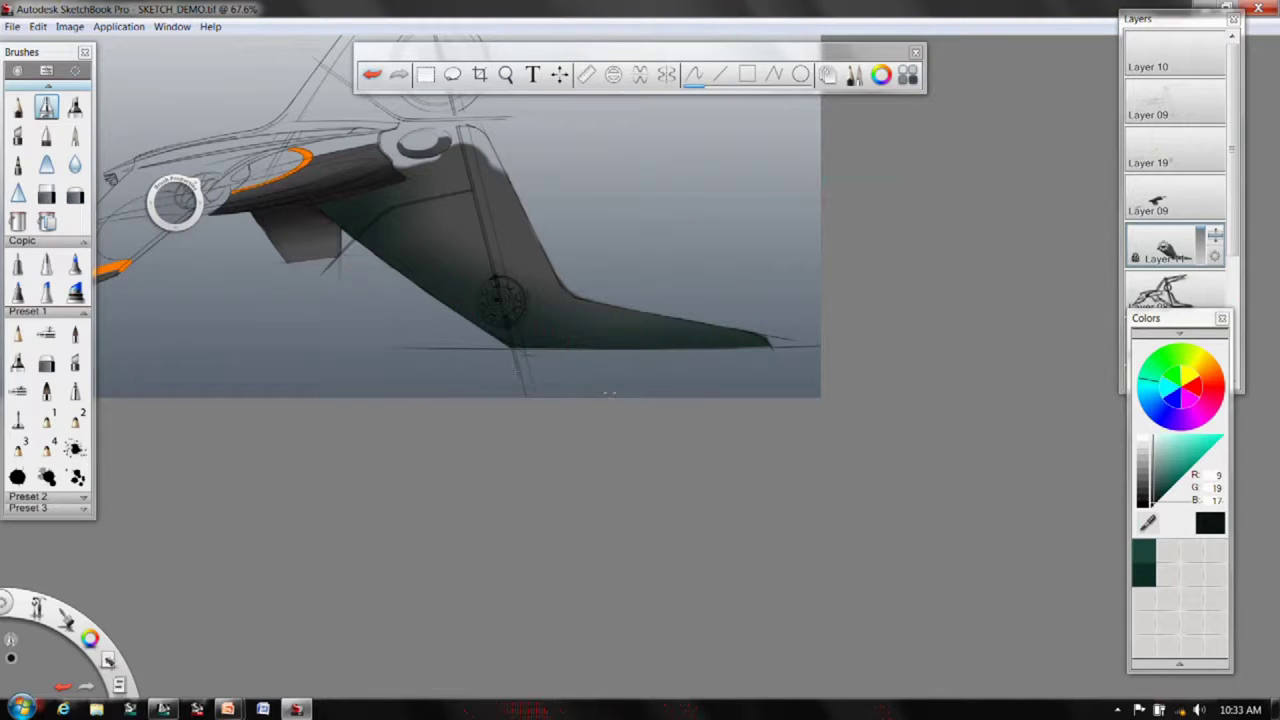
pyautogui.moveTo(505, 340); pyautogui.dragTo(350, 217)
pyautogui.moveTo(503, 314)
pyautogui.mouseDown()
pyautogui.moveTo(507, 332)
pyautogui.moveTo(457, 366)
pyautogui.mouseUp()
pyautogui.press('space')
pyautogui.moveTo(408, 321); pyautogui.dragTo(593, 364)
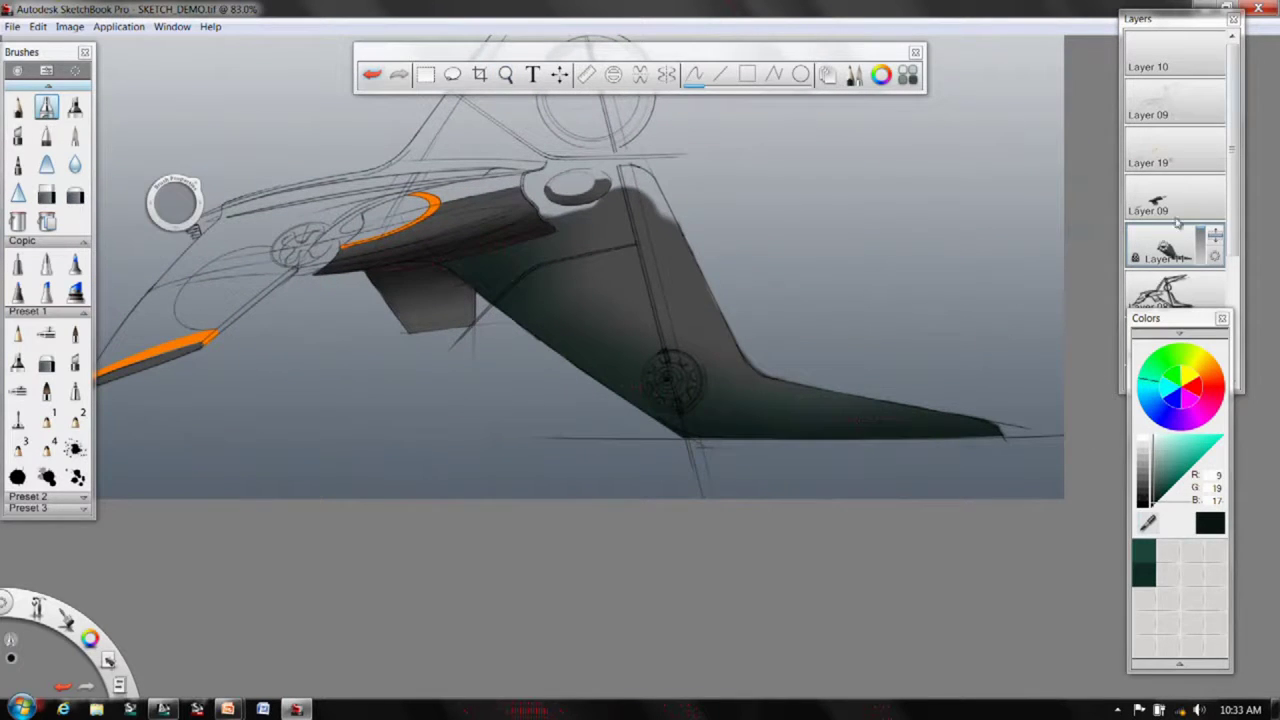
pyautogui.click(1210, 262)
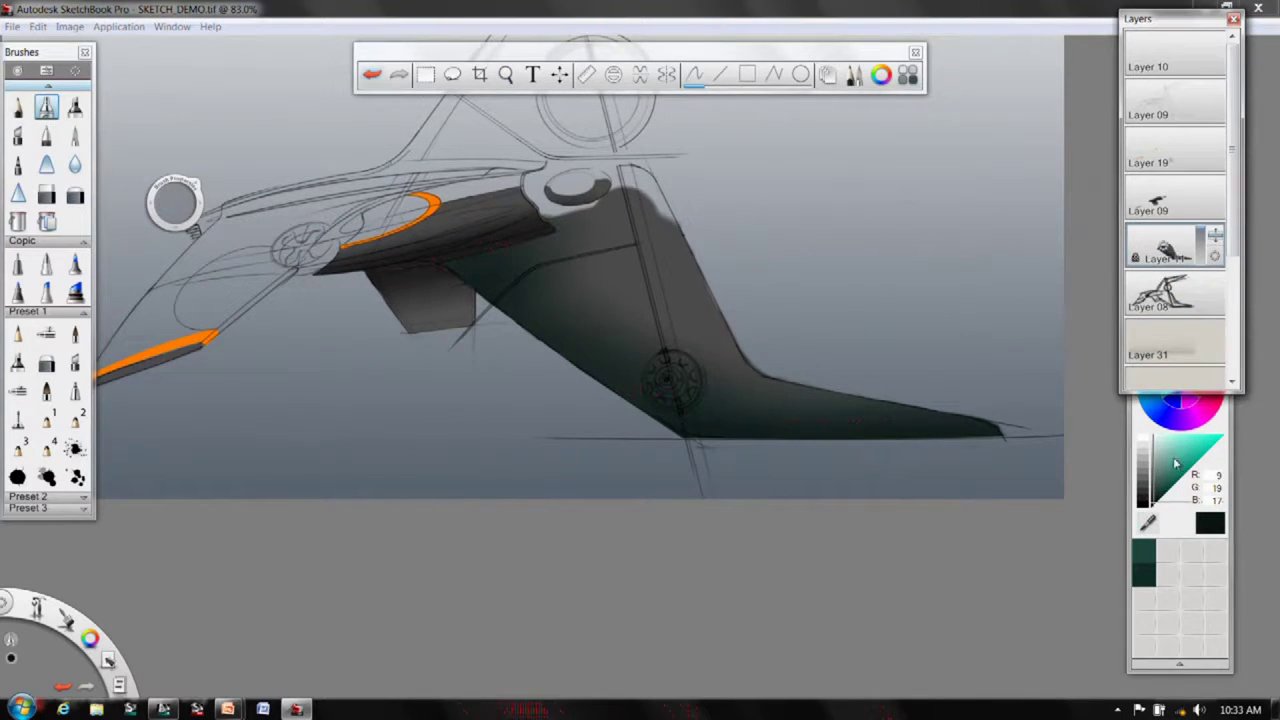
pyautogui.click(1147, 507)
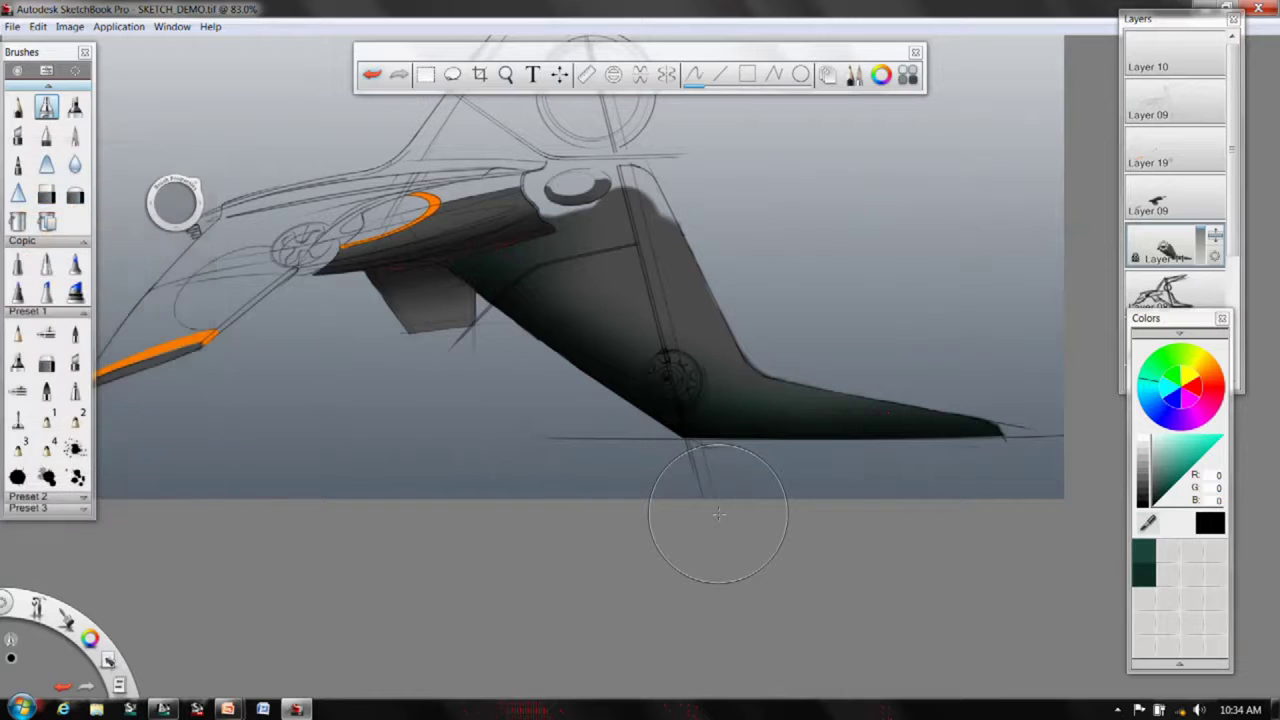
# - Undo the green and black airbrush shading on the fin
pyautogui.hotkey('ctrl', 'z')
pyautogui.hotkey('ctrl', 'z')
pyautogui.hotkey('ctrl', 'z')
pyautogui.hotkey('ctrl', 'z')
pyautogui.hotkey('ctrl', 'z')
pyautogui.hotkey('ctrl', 'z')
pyautogui.hotkey('ctrl', 'z')
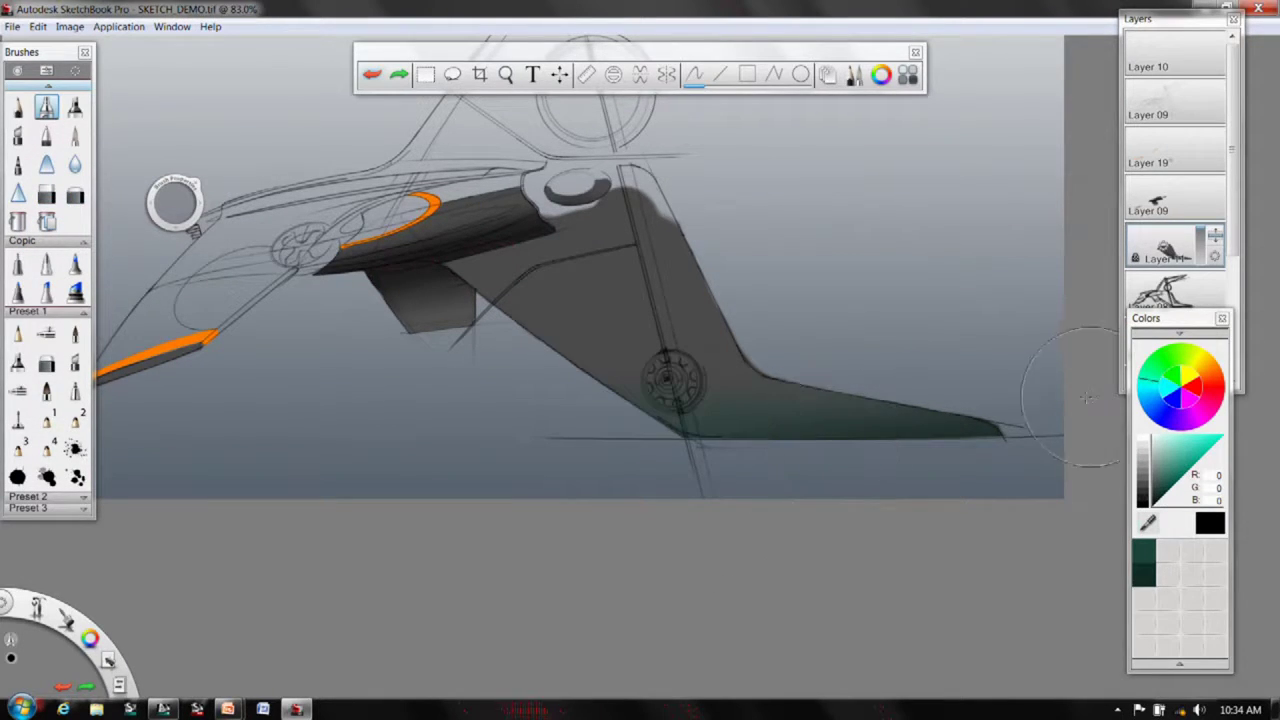
# - Duplicate Layer 11, hide the copy as a backup and make the original Layer 11 active again
pyautogui.click(1186, 253)
pyautogui.moveTo(1186, 253); pyautogui.dragTo(1158, 226)
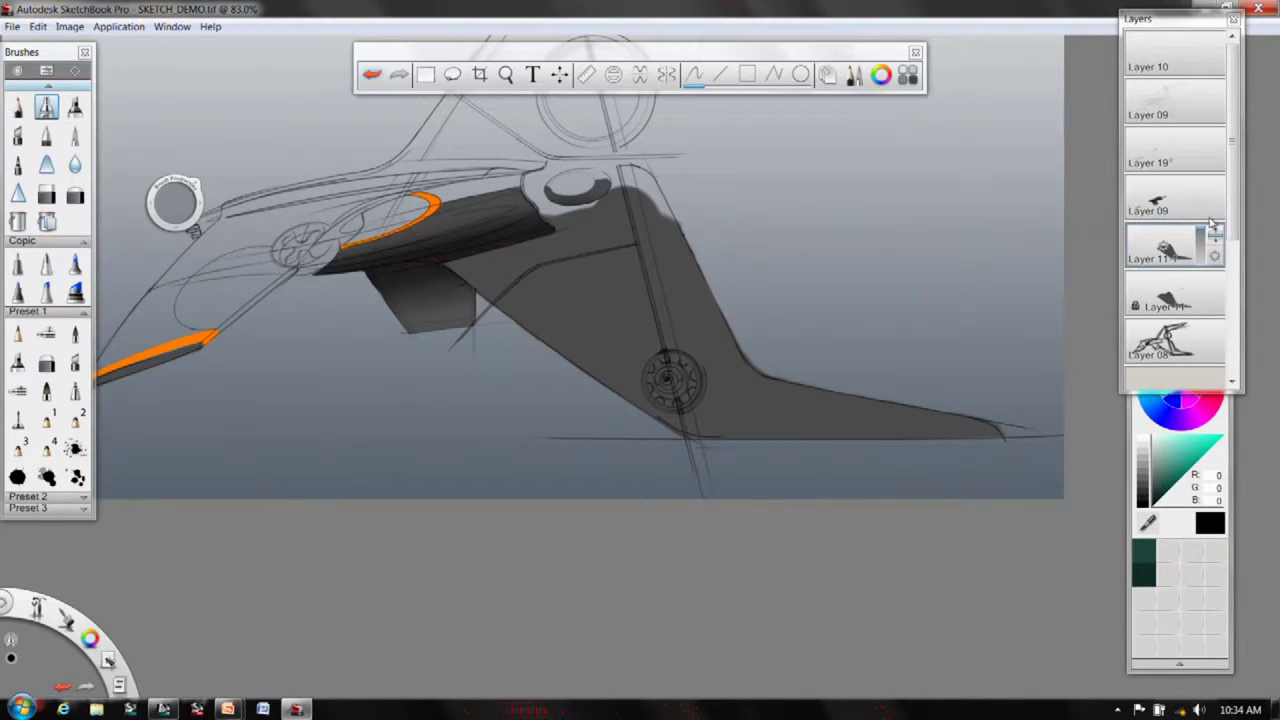
pyautogui.moveTo(1165, 250); pyautogui.dragTo(1083, 241)
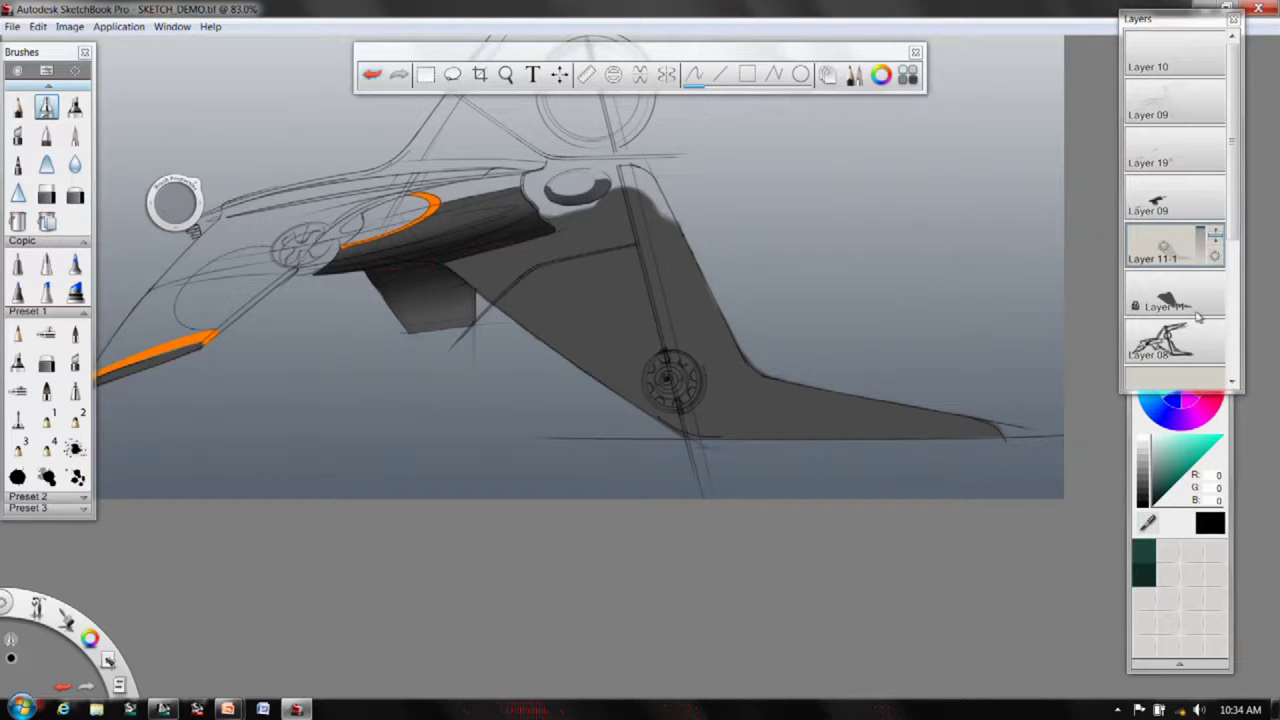
pyautogui.click(1207, 302)
pyautogui.click(1208, 300)
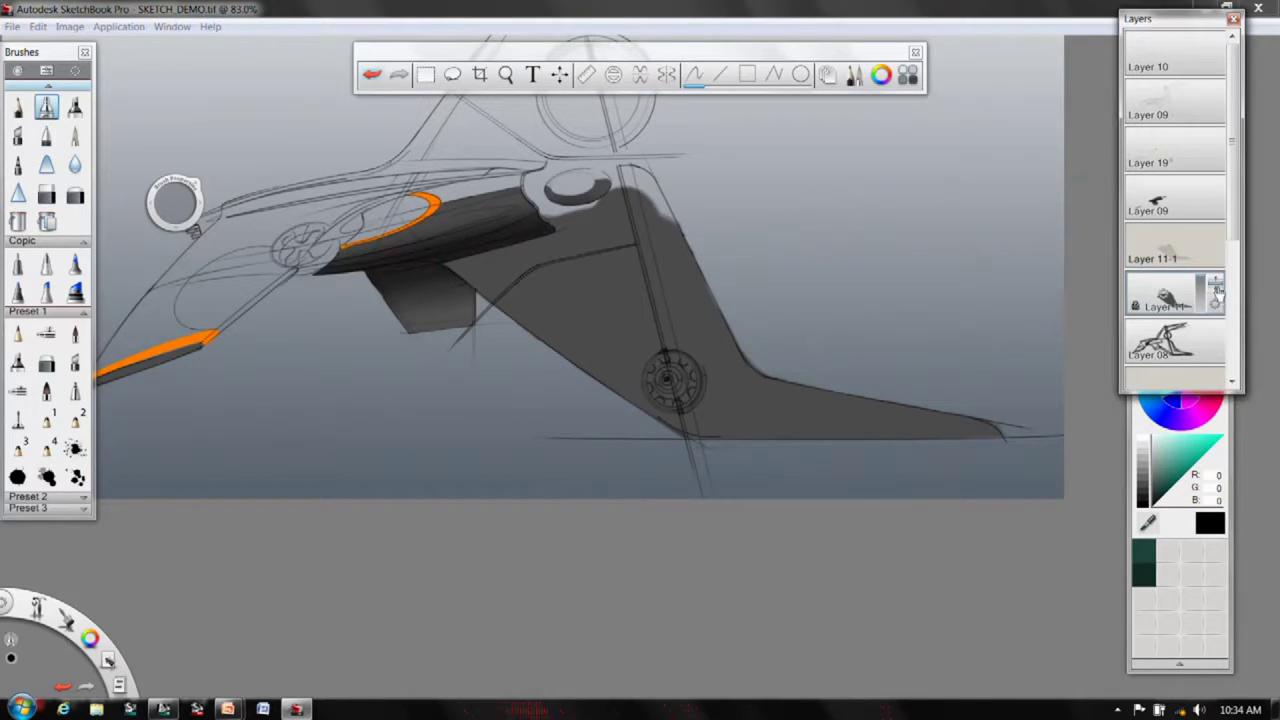
# - Set the paint colour to black, RGB 0, 0, 0, and lock the transparency of Layer 11
pyautogui.moveTo(1214, 303); pyautogui.dragTo(1213, 249)
pyautogui.click(1146, 510)
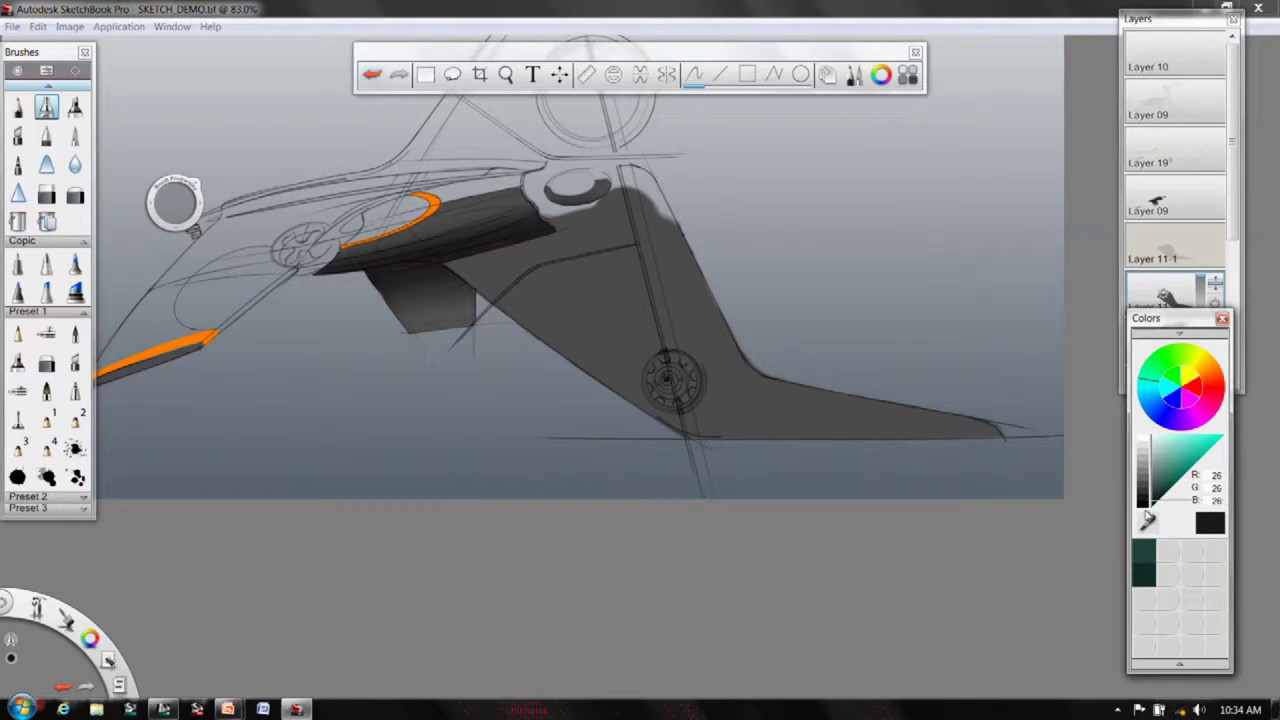
pyautogui.click(1145, 506)
pyautogui.hotkey('ctrl', 'z')
pyautogui.moveTo(1181, 318); pyautogui.dragTo(1167, 385)
pyautogui.click(1214, 307)
pyautogui.moveTo(1214, 307); pyautogui.dragTo(1214, 268)
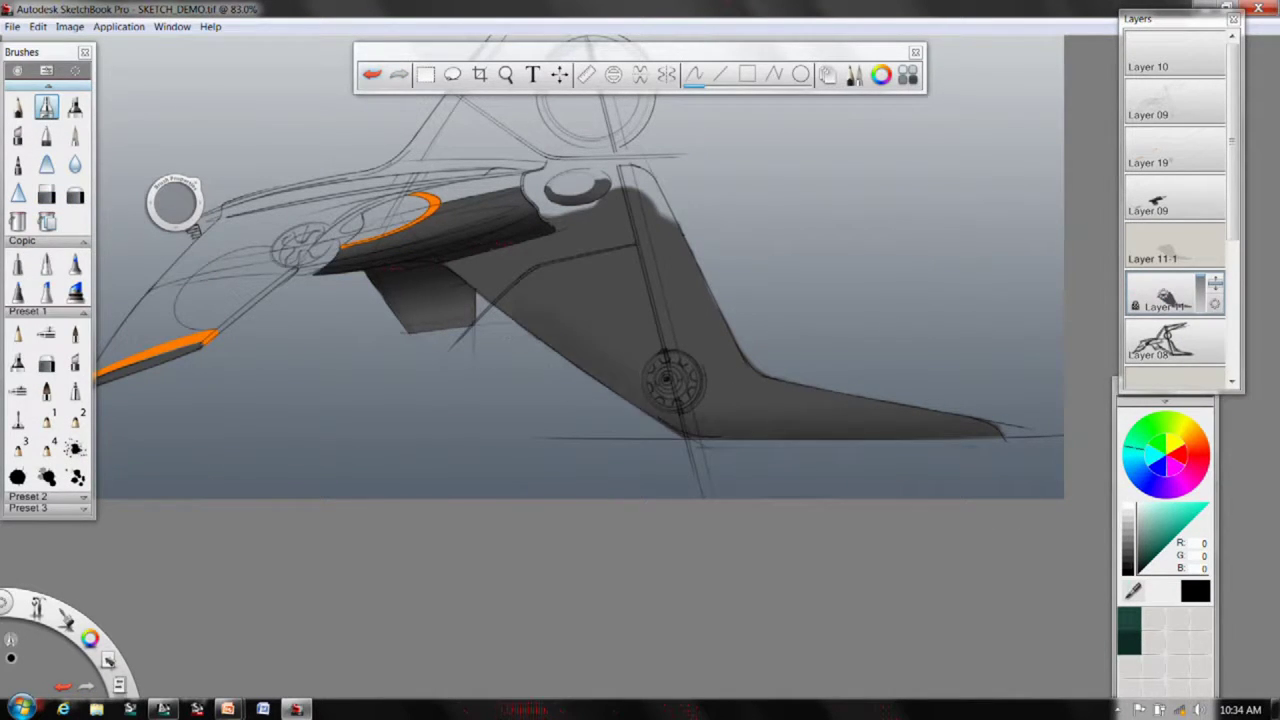
# - Resize the Airbrush and shade black along the fin's lower edges and beneath the dark body section
pyautogui.moveTo(180, 211); pyautogui.dragTo(176, 203)
pyautogui.moveTo(516, 254); pyautogui.dragTo(450, 268)
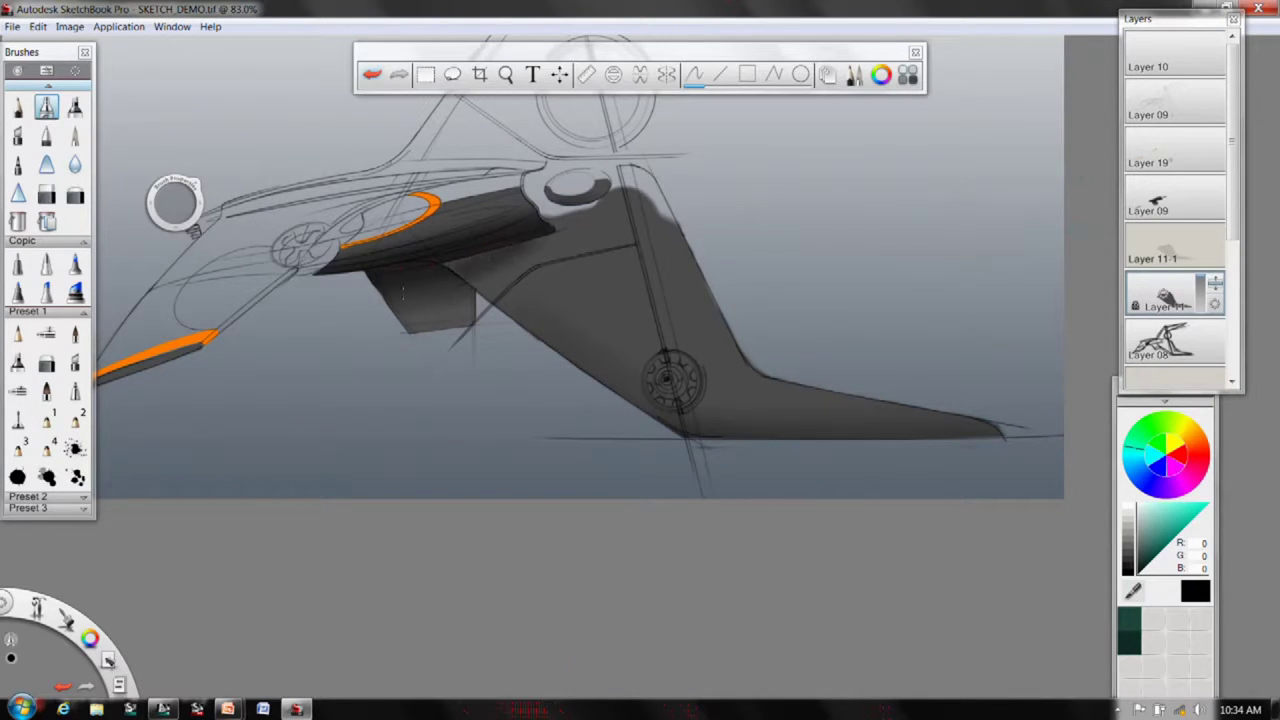
pyautogui.moveTo(535, 233); pyautogui.dragTo(528, 237)
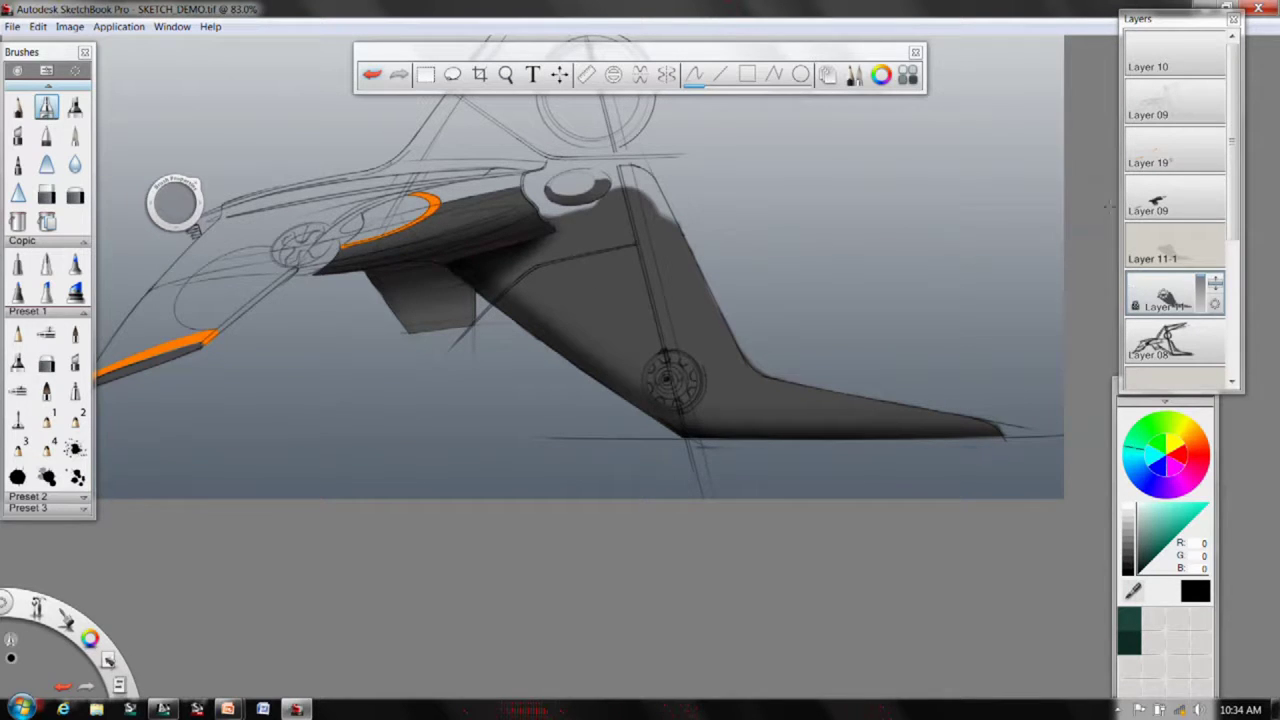
# - Lock the transparency of the Layer 09 holding the body shapes and airbrush black shadow onto the small lower fin beneath the body
pyautogui.click(1190, 205)
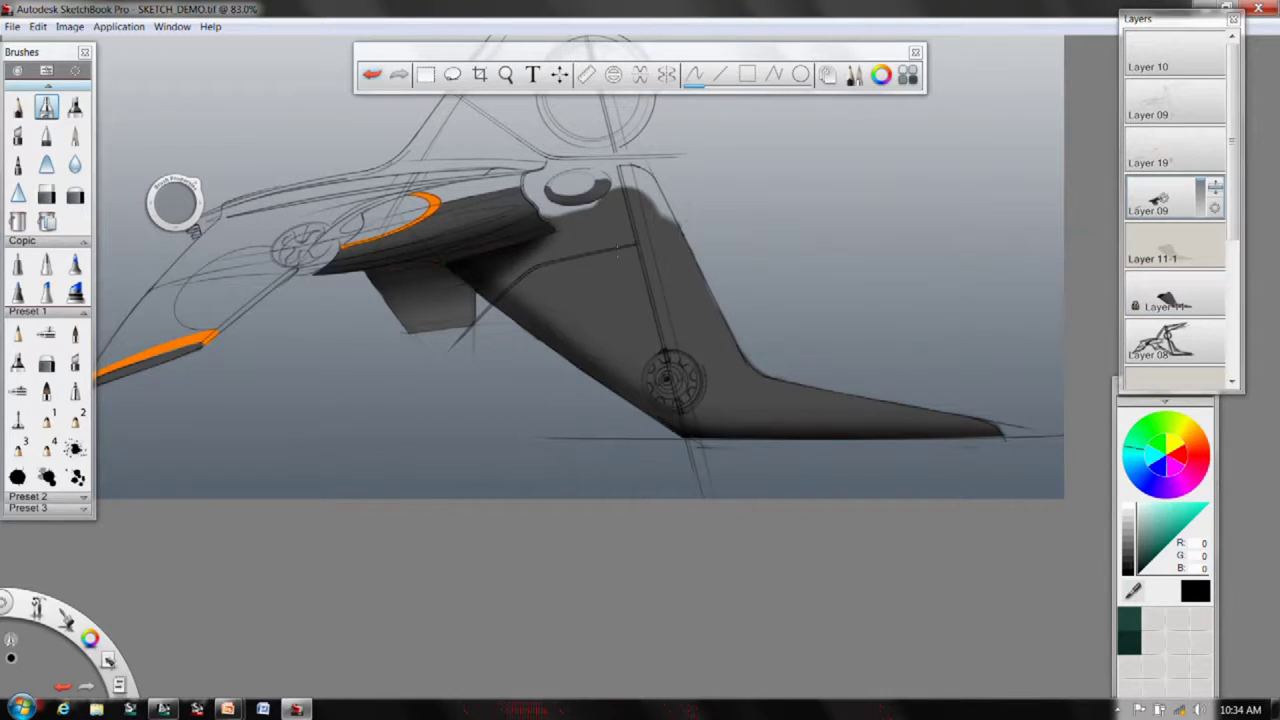
pyautogui.click(1214, 208)
pyautogui.moveTo(1215, 204); pyautogui.dragTo(1213, 168)
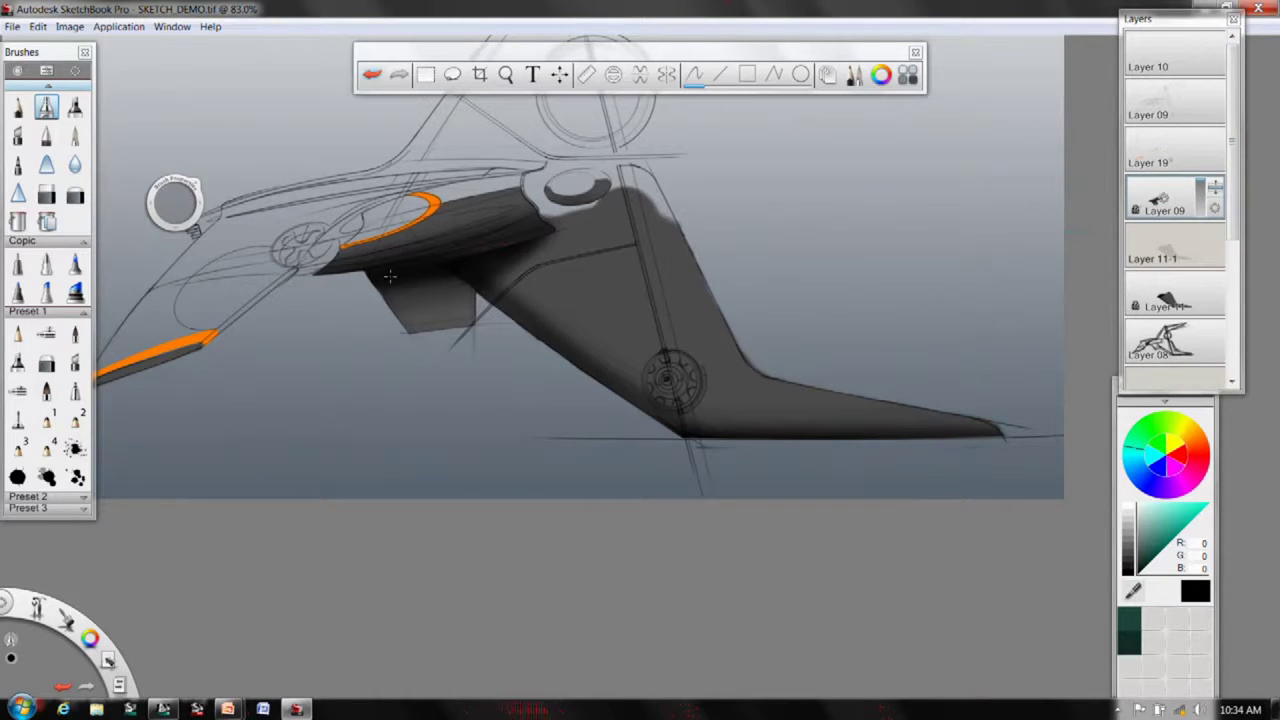
pyautogui.moveTo(433, 298); pyautogui.dragTo(484, 294)
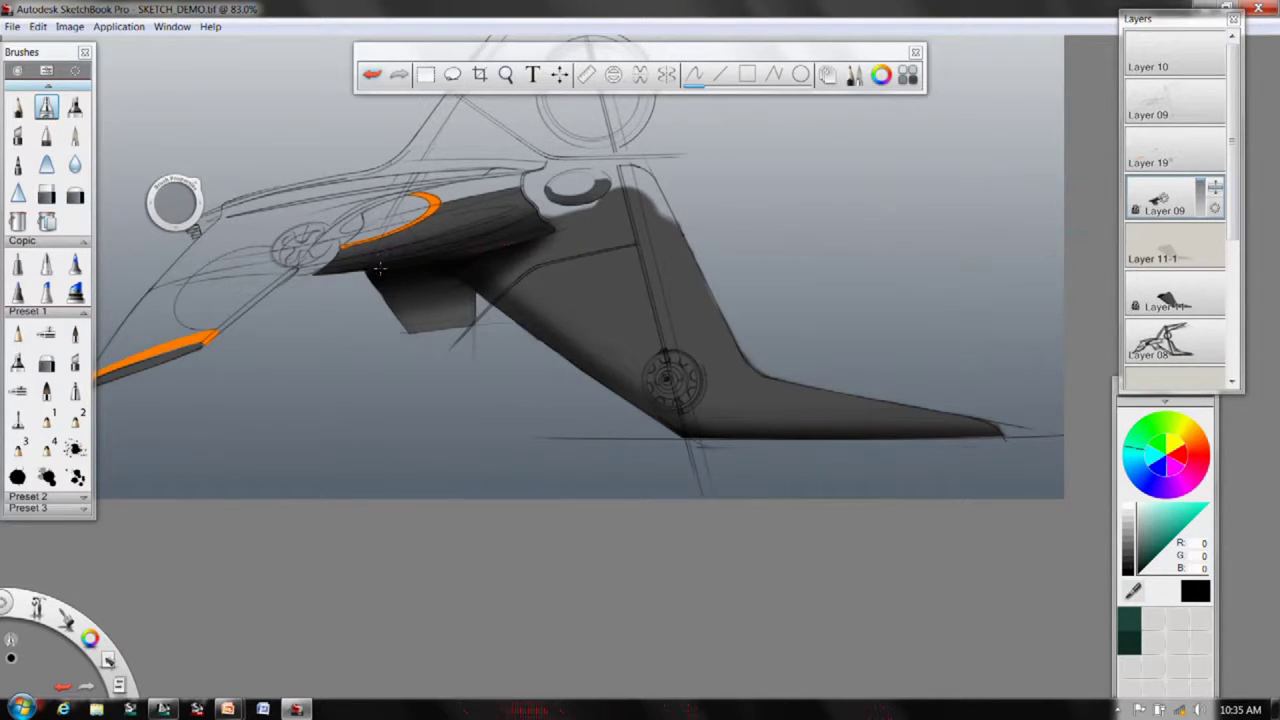
# - Add a new layer directly above Layer 19
pyautogui.press('space')
pyautogui.moveTo(600, 286); pyautogui.dragTo(489, 403)
pyautogui.moveTo(558, 354); pyautogui.dragTo(695, 301)
pyautogui.moveTo(684, 374); pyautogui.dragTo(630, 451)
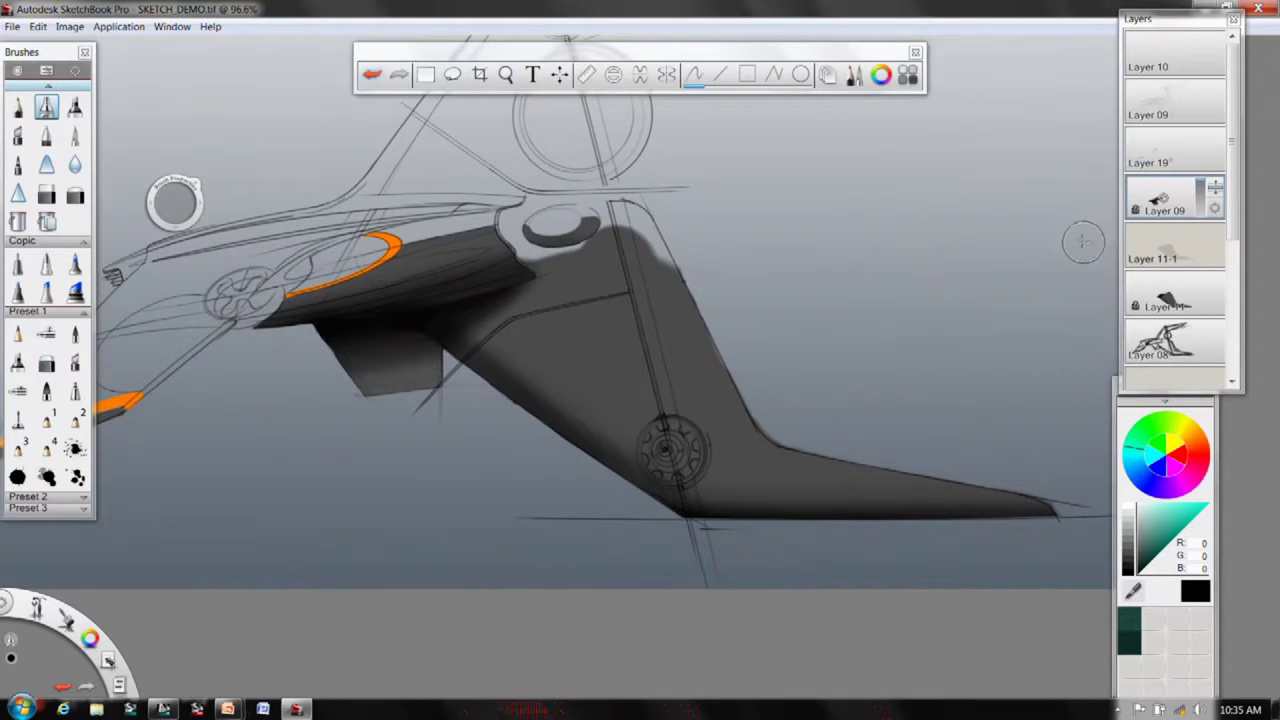
pyautogui.press('space')
pyautogui.moveTo(527, 350); pyautogui.dragTo(511, 400)
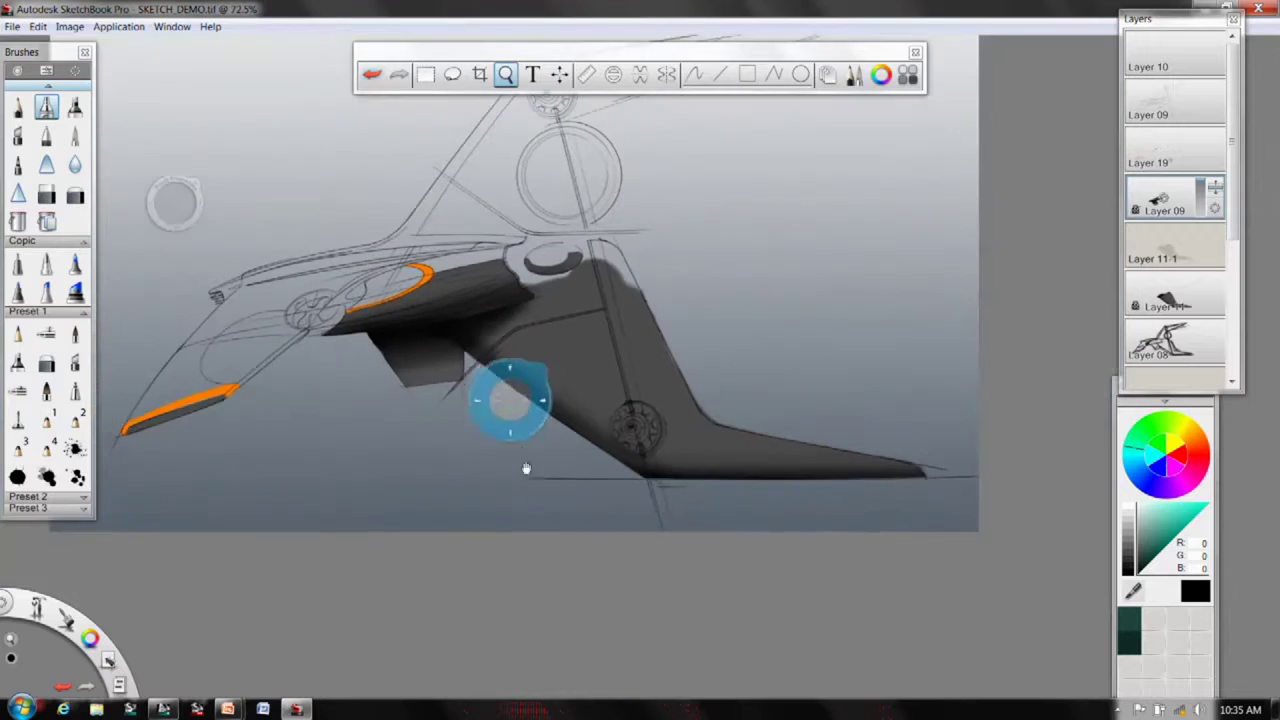
pyautogui.moveTo(526, 462); pyautogui.dragTo(611, 520)
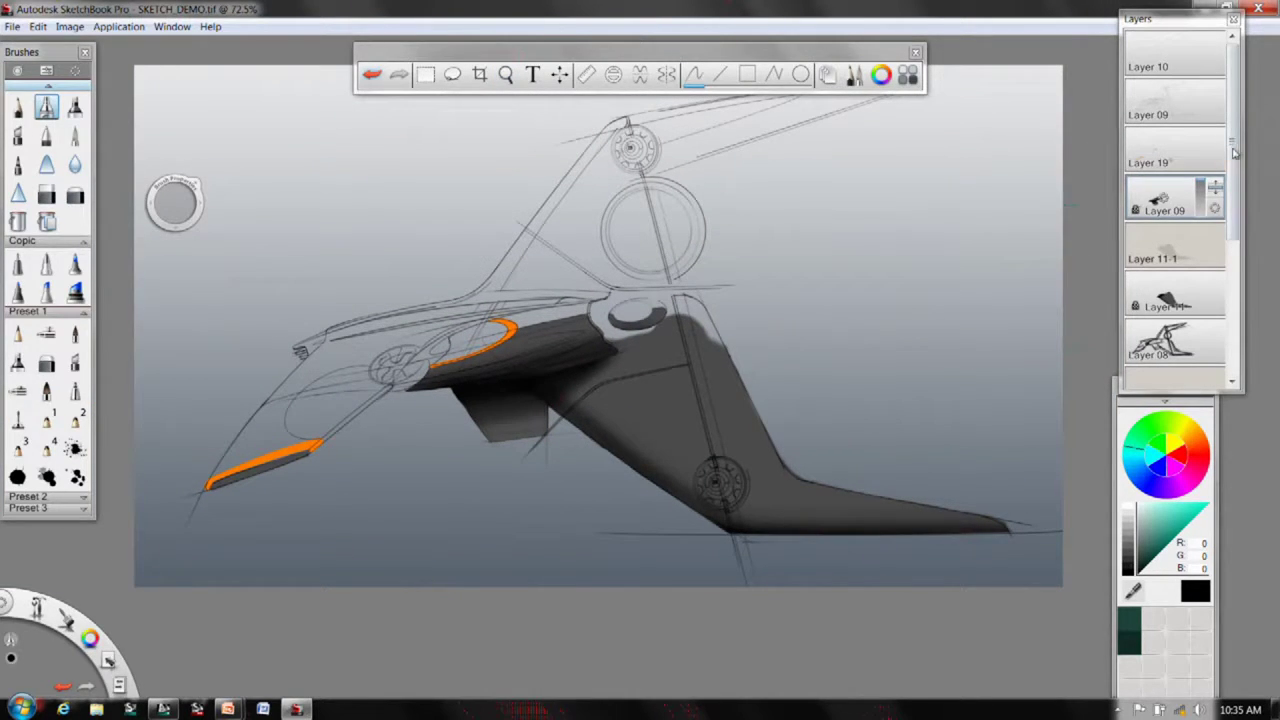
pyautogui.click(1181, 140)
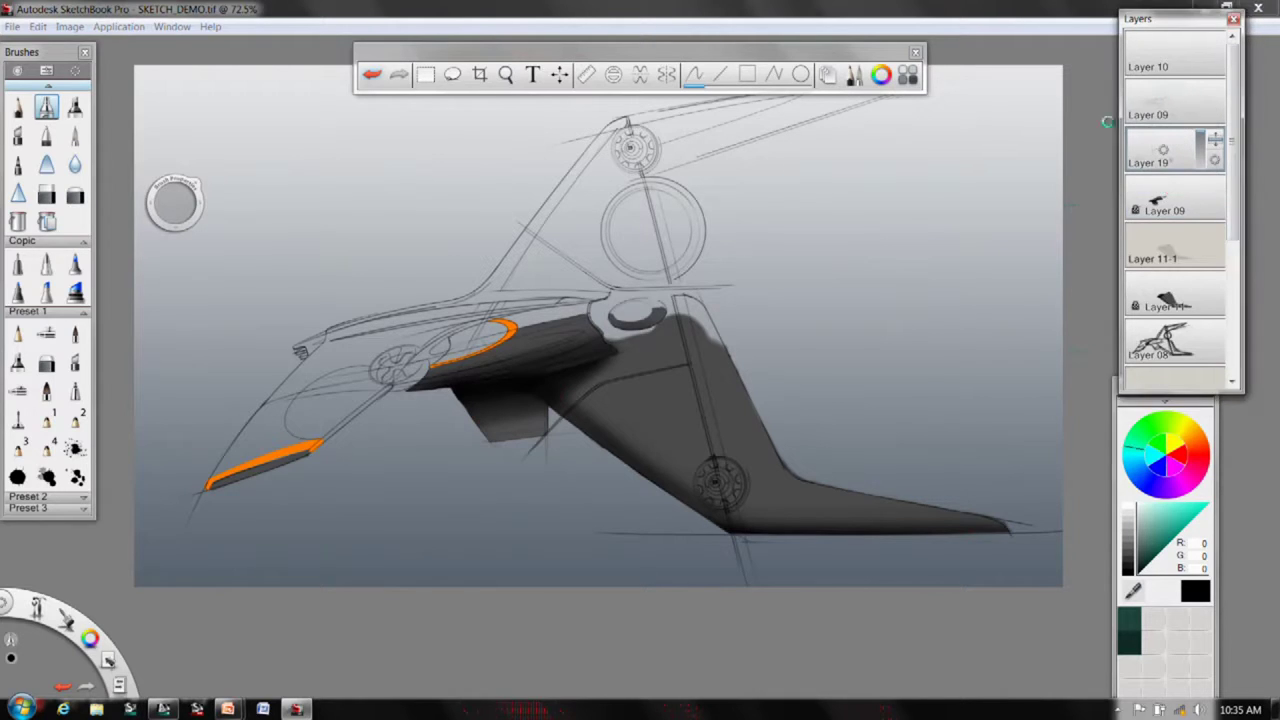
pyautogui.hotkey('ctrl', 'shift', 'n')
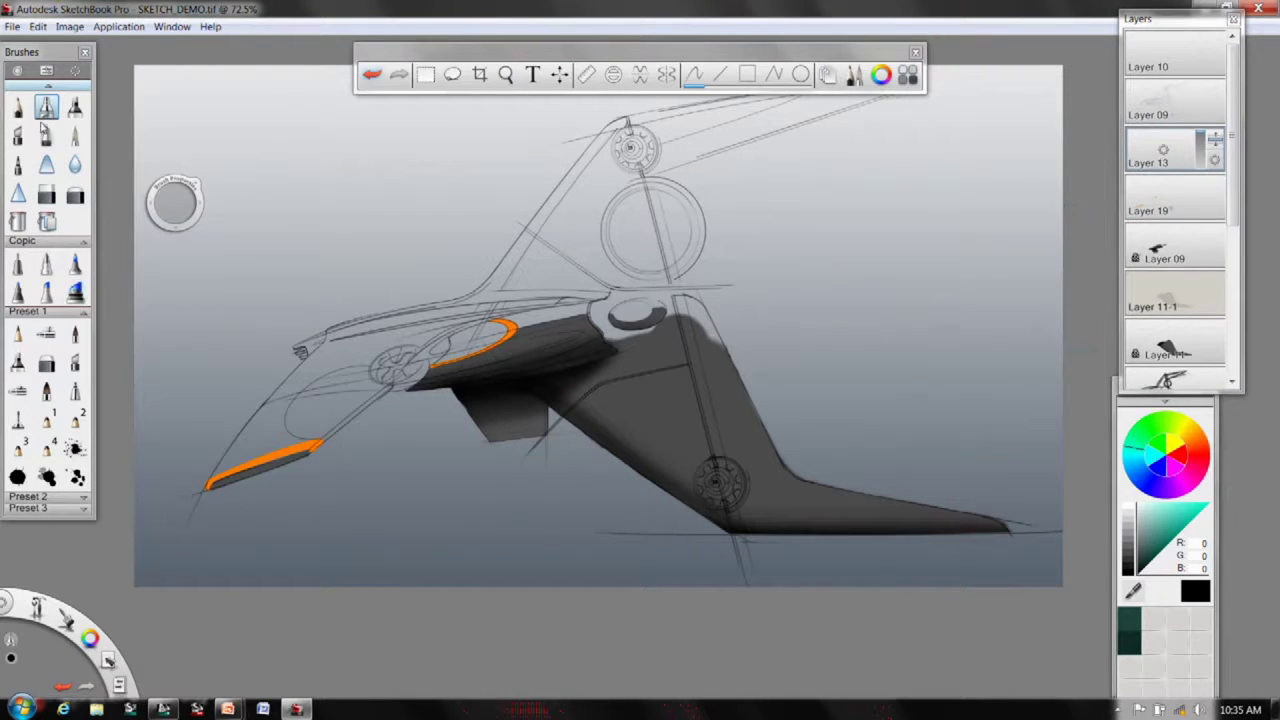
# - Lower the Airbrush flow to 4% and set the paint colour to white, RGB 255, 255, 255
pyautogui.doubleClick(46, 108)
pyautogui.moveTo(222, 330); pyautogui.dragTo(217, 331)
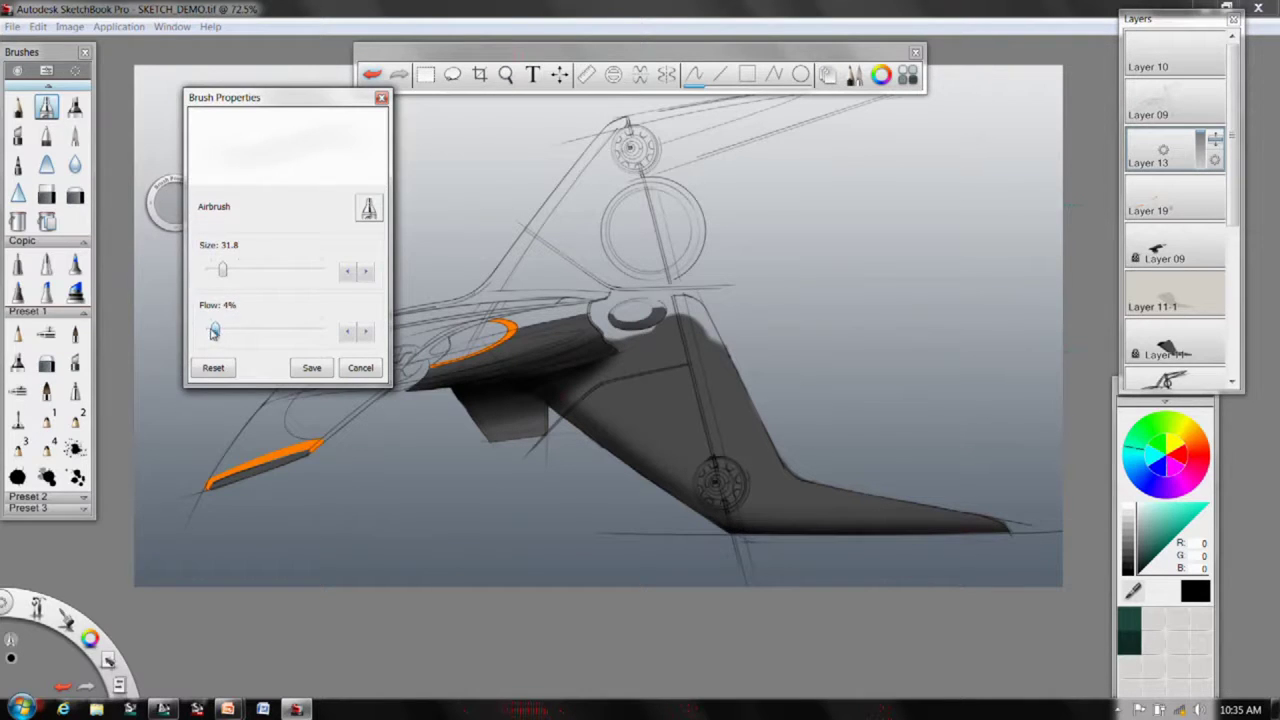
pyautogui.click(381, 97)
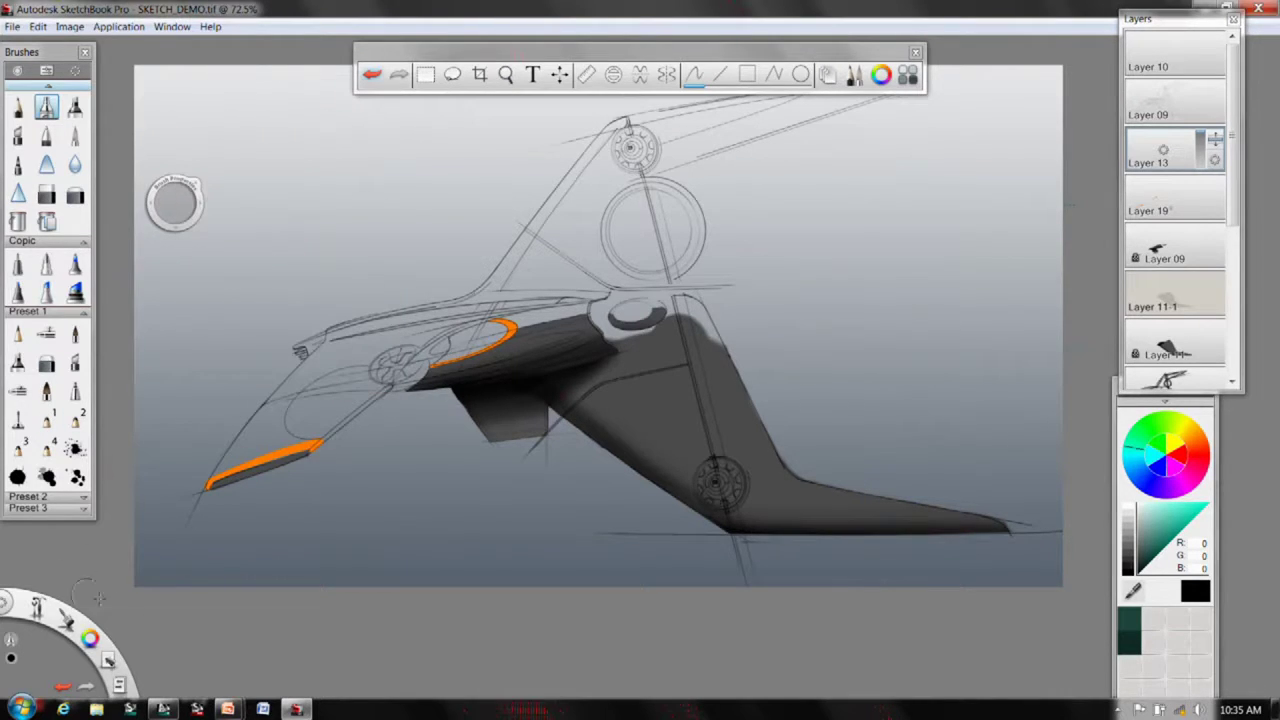
pyautogui.moveTo(100, 638); pyautogui.dragTo(141, 642)
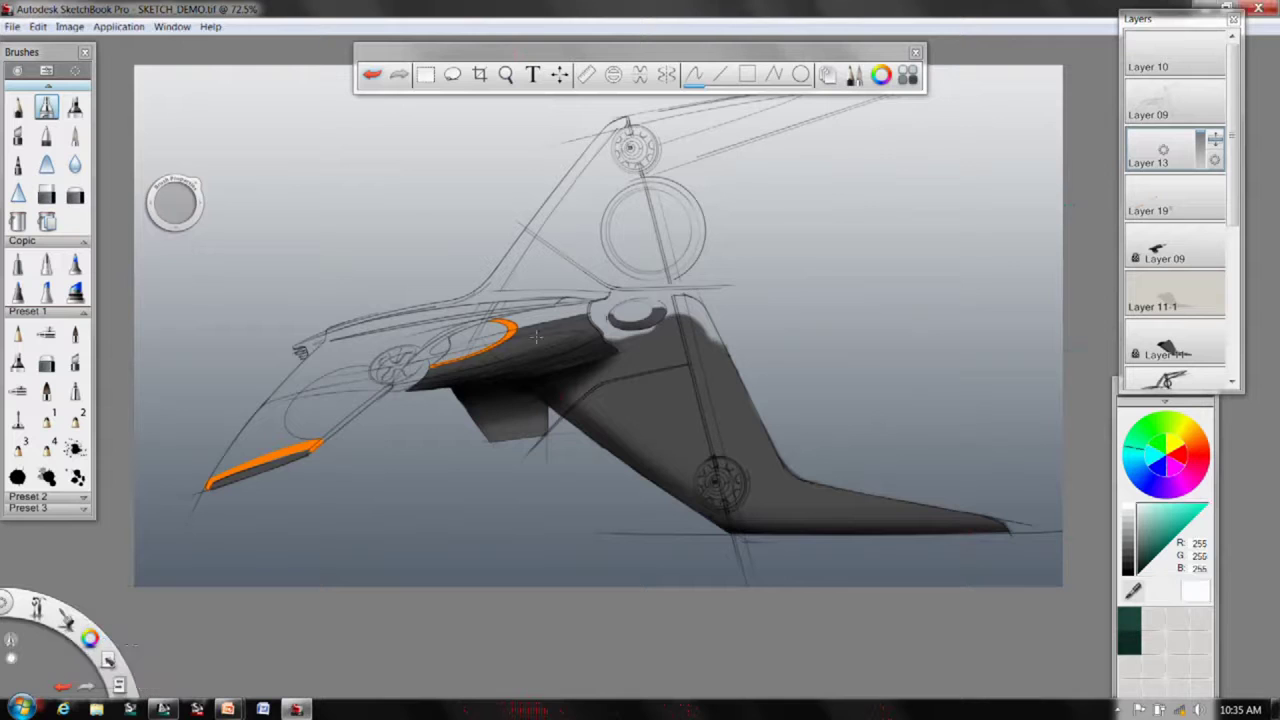
# - Airbrush a soft white highlight over the aircraft's nose and upper body, adjusting the brush size
pyautogui.press('space')
pyautogui.moveTo(445, 369)
pyautogui.mouseDown()
pyautogui.moveTo(511, 437)
pyautogui.moveTo(771, 400)
pyautogui.moveTo(597, 491)
pyautogui.moveTo(641, 425)
pyautogui.moveTo(694, 408)
pyautogui.mouseUp()
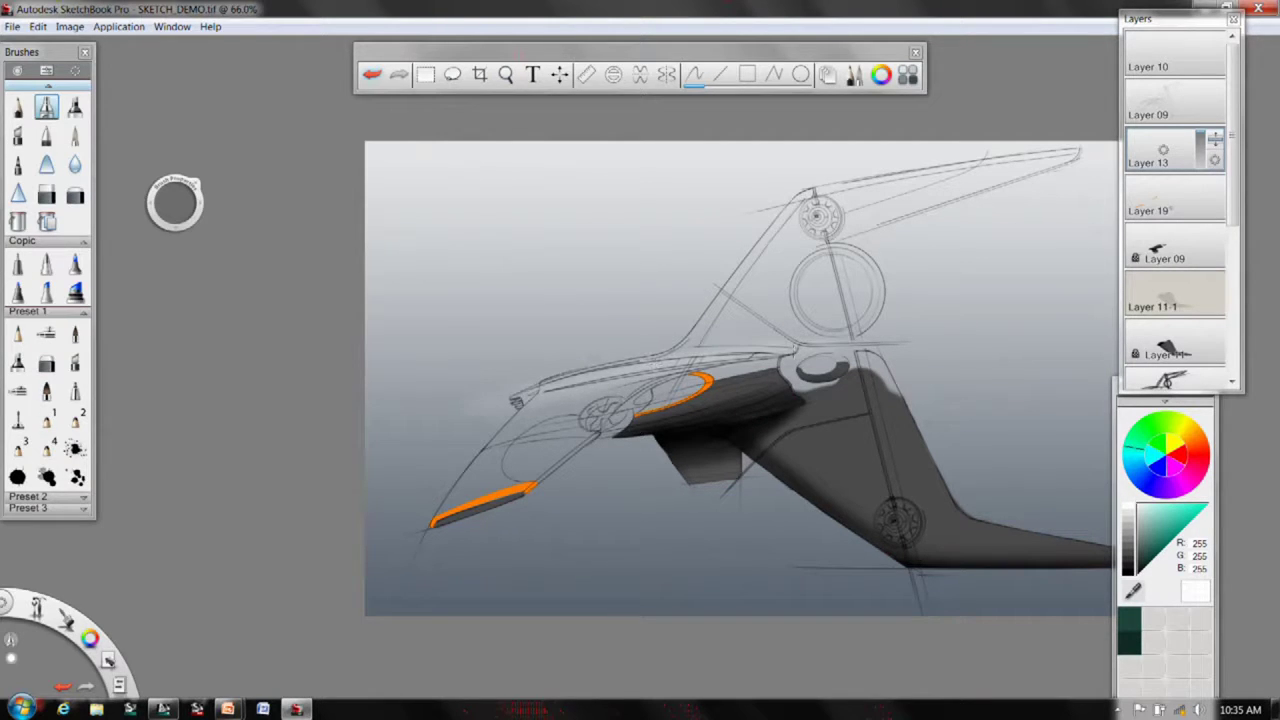
pyautogui.moveTo(177, 211); pyautogui.dragTo(179, 176)
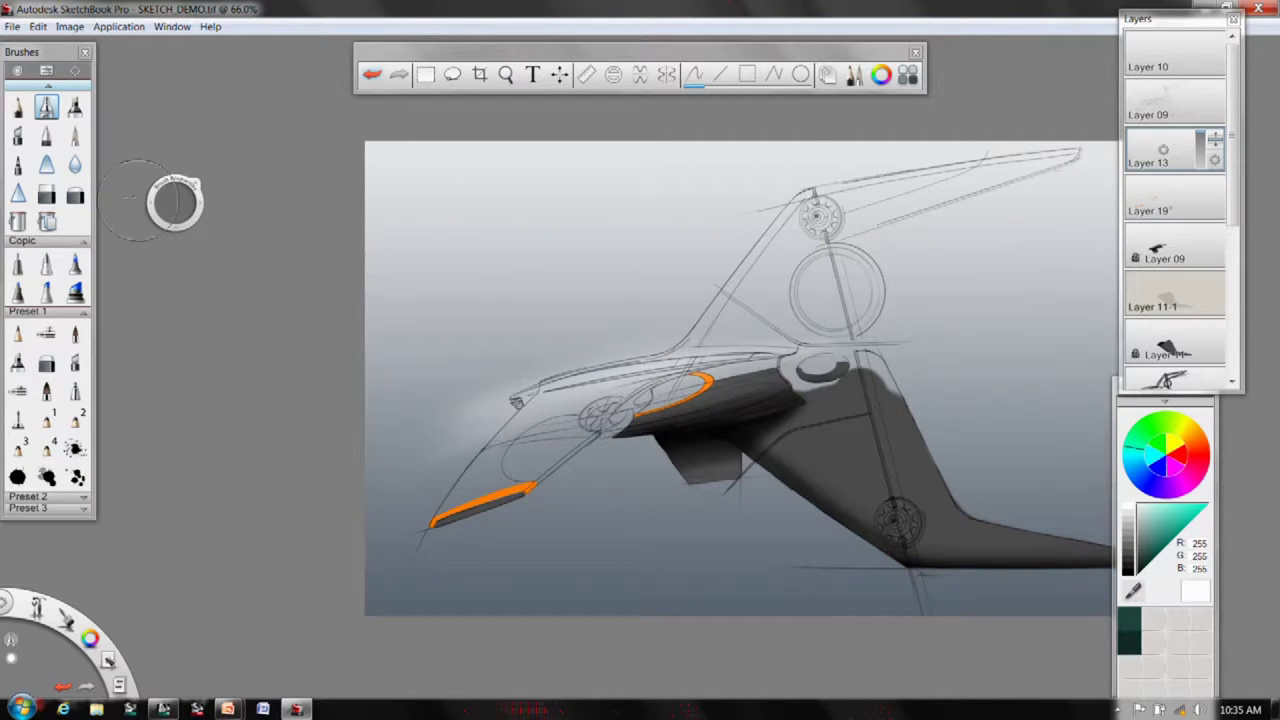
# - Erase the white airbrush spill outside the aircraft's upper outline and around the nose with the hard eraser
pyautogui.click(75, 194)
pyautogui.moveTo(184, 204); pyautogui.dragTo(187, 217)
pyautogui.press('space')
pyautogui.moveTo(519, 389); pyautogui.dragTo(595, 350)
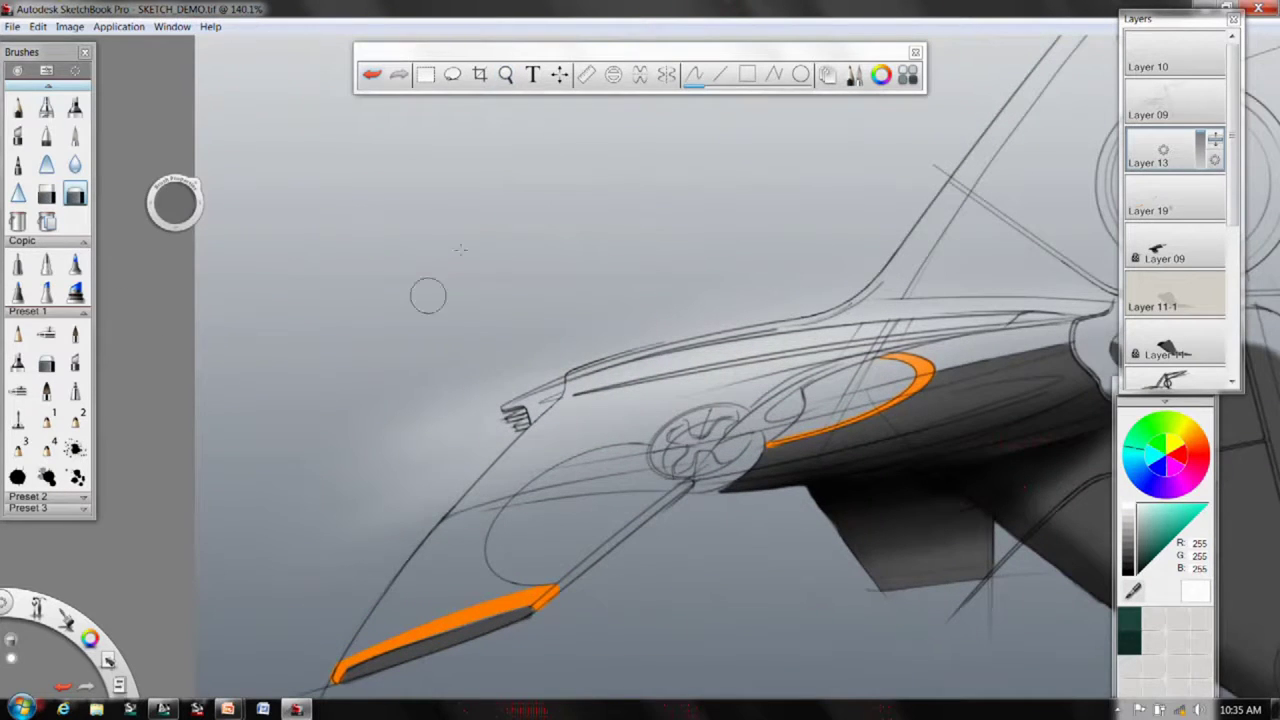
pyautogui.click(46, 195)
pyautogui.moveTo(707, 295); pyautogui.dragTo(730, 289)
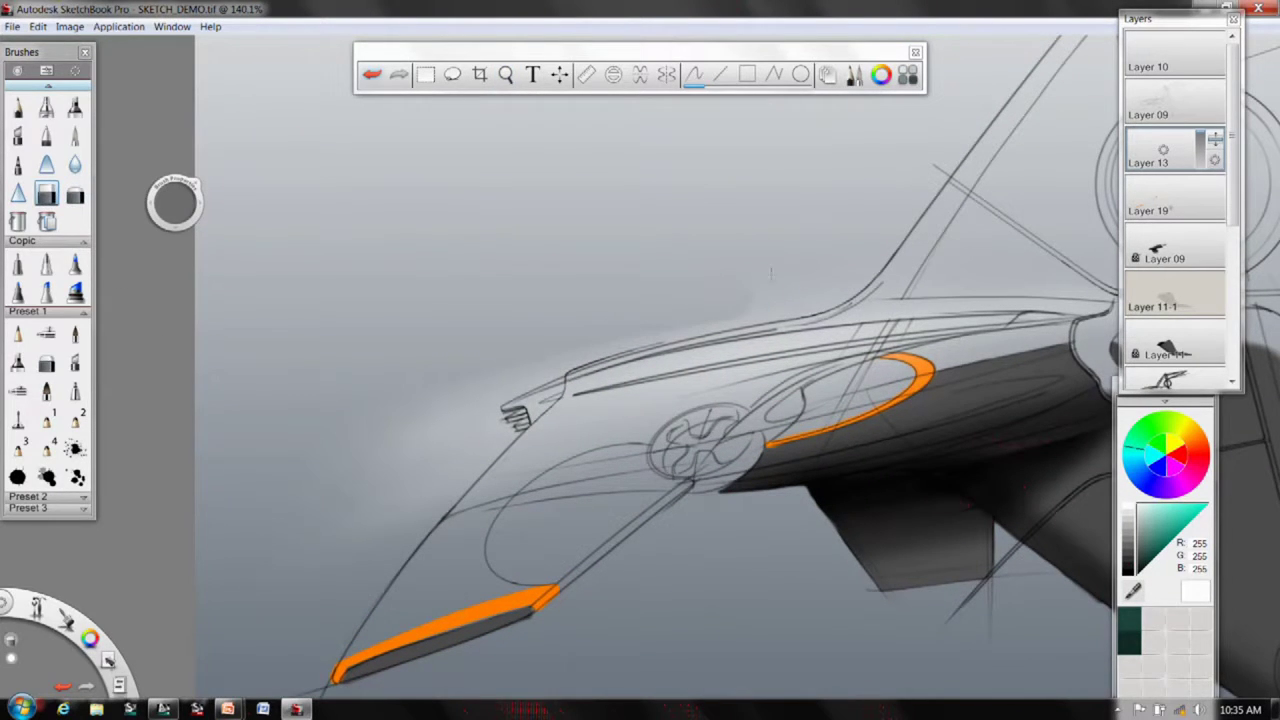
pyautogui.moveTo(536, 333); pyautogui.dragTo(452, 372)
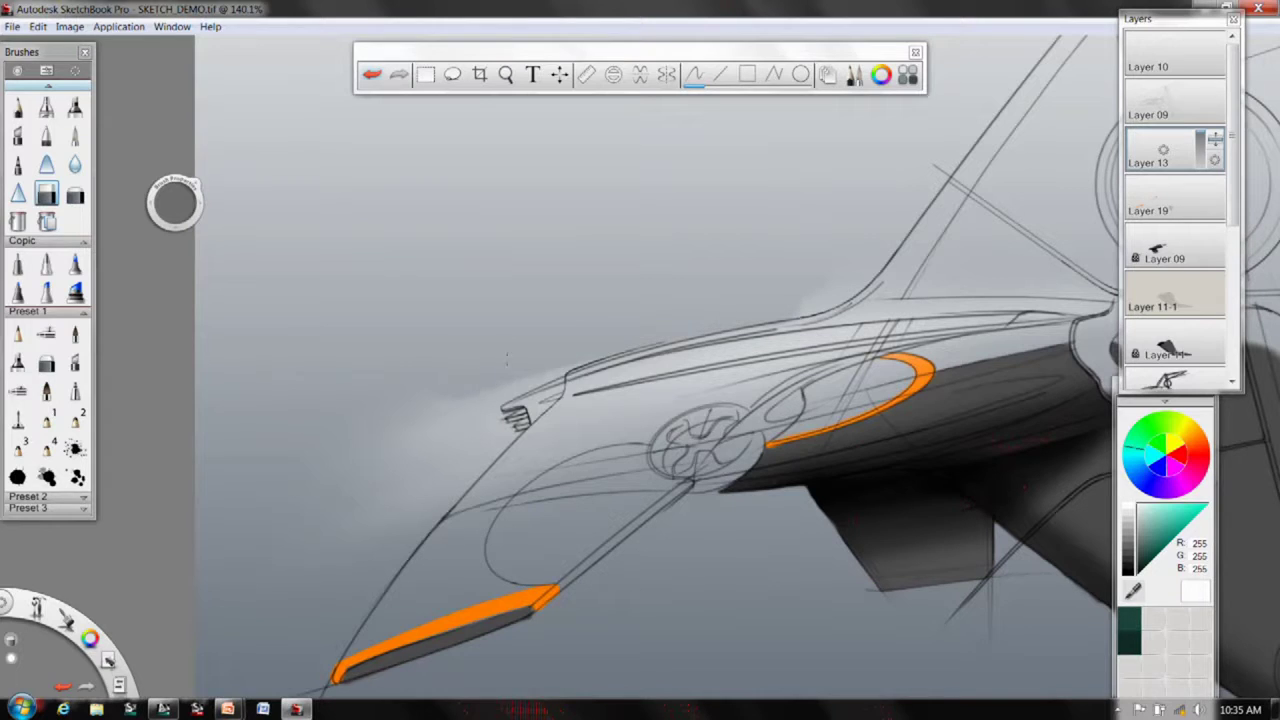
pyautogui.moveTo(545, 357)
pyautogui.mouseDown()
pyautogui.moveTo(413, 424)
pyautogui.moveTo(385, 496)
pyautogui.moveTo(433, 434)
pyautogui.moveTo(407, 502)
pyautogui.moveTo(480, 430)
pyautogui.mouseUp()
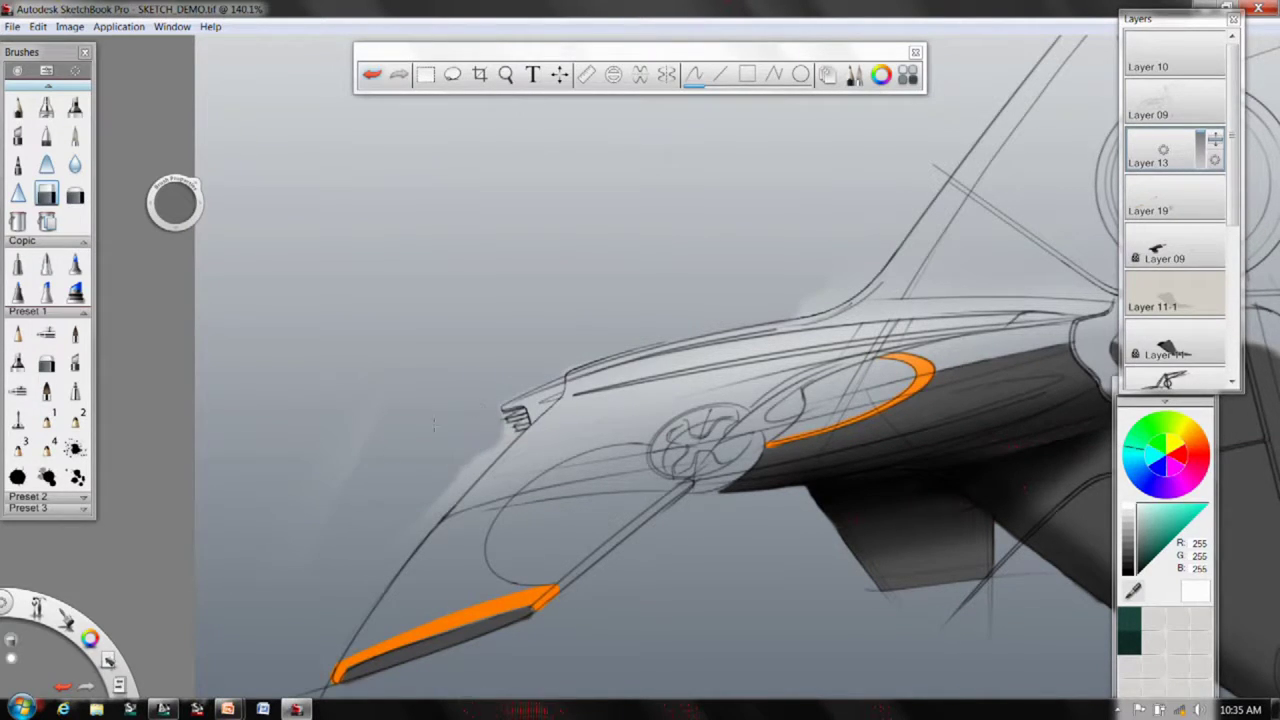
# - Erase the white spill around the nose vent and along the upper nose outline with a smaller hard eraser
pyautogui.press('space')
pyautogui.moveTo(565, 431); pyautogui.dragTo(789, 309)
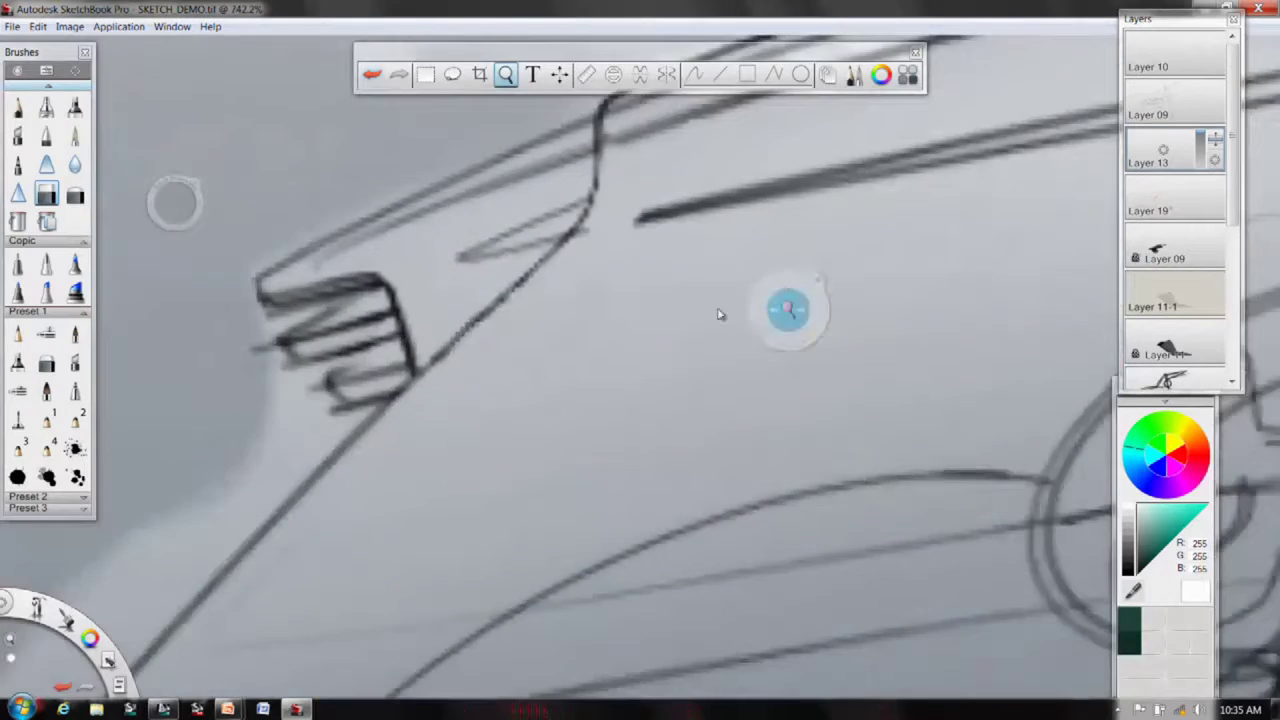
pyautogui.moveTo(515, 270); pyautogui.dragTo(729, 339)
pyautogui.moveTo(180, 206); pyautogui.dragTo(138, 206)
pyautogui.moveTo(646, 255); pyautogui.dragTo(484, 342)
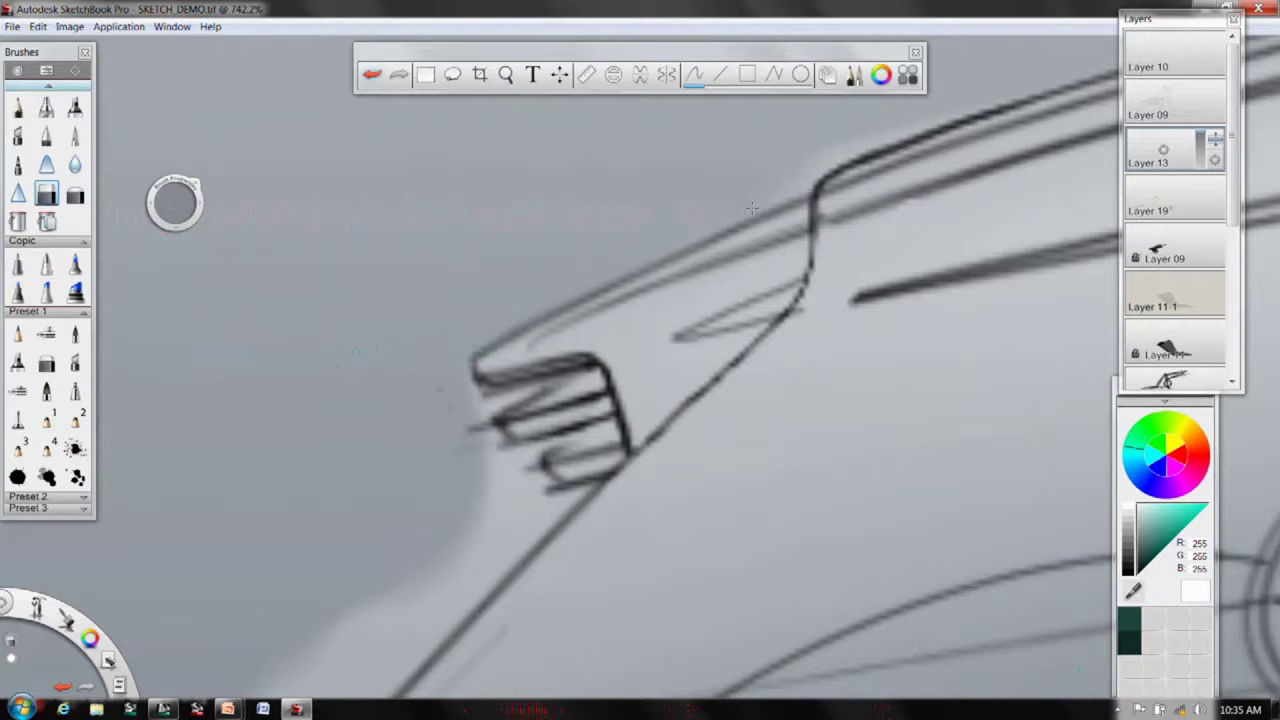
pyautogui.moveTo(813, 173); pyautogui.dragTo(867, 135)
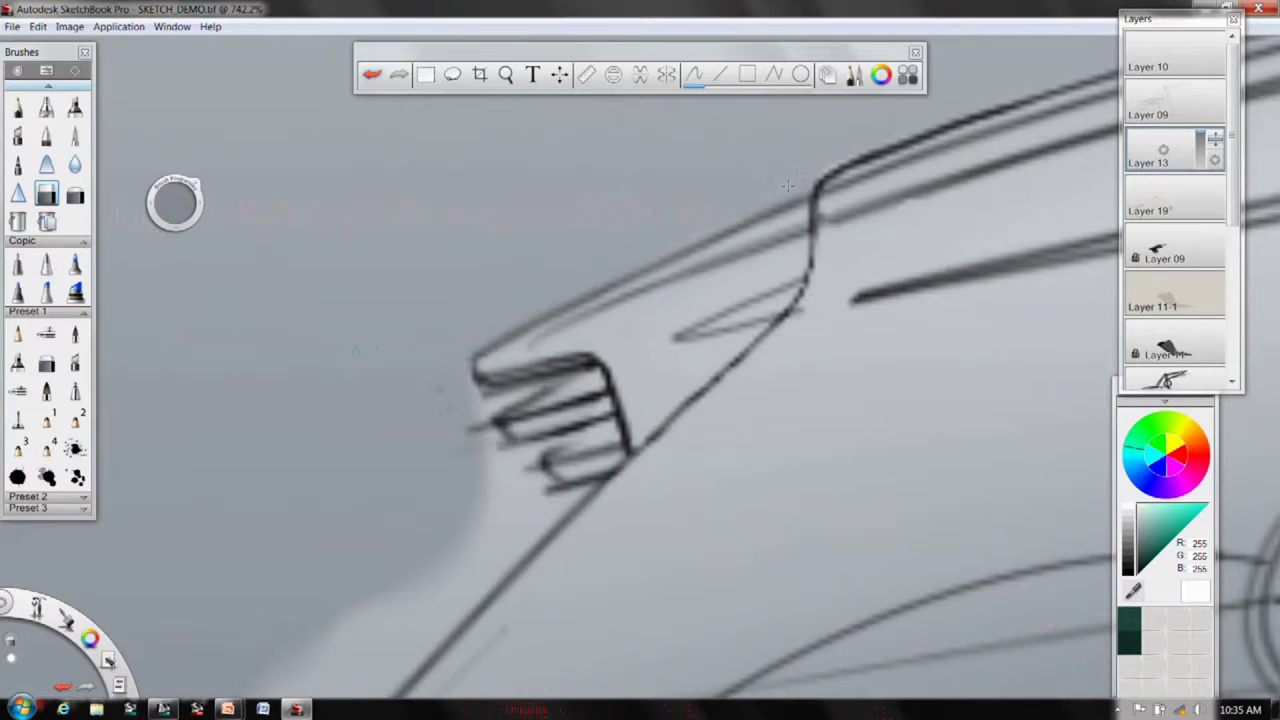
pyautogui.moveTo(497, 388)
pyautogui.mouseDown()
pyautogui.moveTo(486, 405)
pyautogui.moveTo(543, 498)
pyautogui.moveTo(493, 504)
pyautogui.moveTo(496, 468)
pyautogui.moveTo(566, 489)
pyautogui.moveTo(594, 317)
pyautogui.moveTo(600, 332)
pyautogui.moveTo(630, 322)
pyautogui.moveTo(373, 464)
pyautogui.moveTo(510, 362)
pyautogui.moveTo(300, 524)
pyautogui.mouseUp()
# - Erase the white spill outside the nose's sloping front edge, from the vent down towards the orange tip
pyautogui.press('space')
pyautogui.press('space')
pyautogui.moveTo(424, 434); pyautogui.dragTo(315, 436)
pyautogui.moveTo(571, 394); pyautogui.dragTo(595, 298)
pyautogui.moveTo(395, 445); pyautogui.dragTo(630, 269)
pyautogui.moveTo(365, 408)
pyautogui.mouseDown()
pyautogui.moveTo(521, 303)
pyautogui.moveTo(415, 286)
pyautogui.mouseUp()
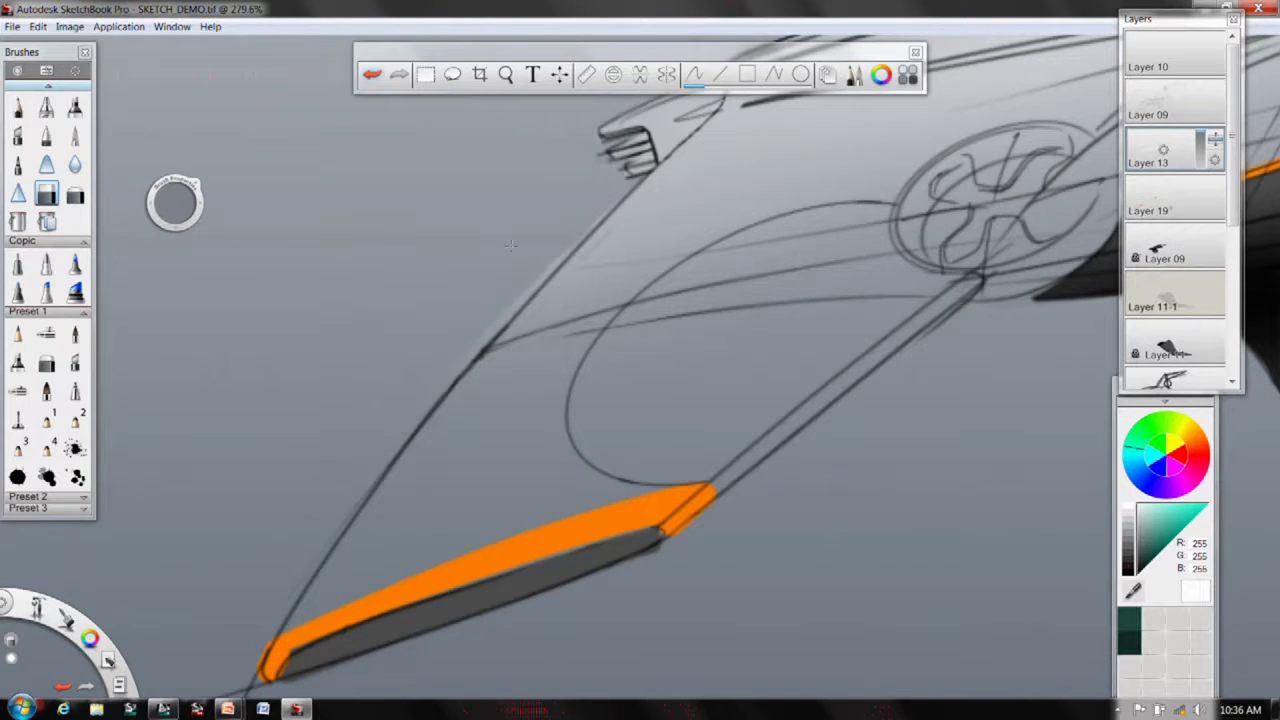
# - Erase the remaining white spill above the upper body outline where it meets the tail strut
pyautogui.press('space')
pyautogui.moveTo(631, 262)
pyautogui.mouseDown()
pyautogui.moveTo(586, 291)
pyautogui.moveTo(515, 430)
pyautogui.mouseUp()
pyautogui.moveTo(549, 366); pyautogui.dragTo(422, 441)
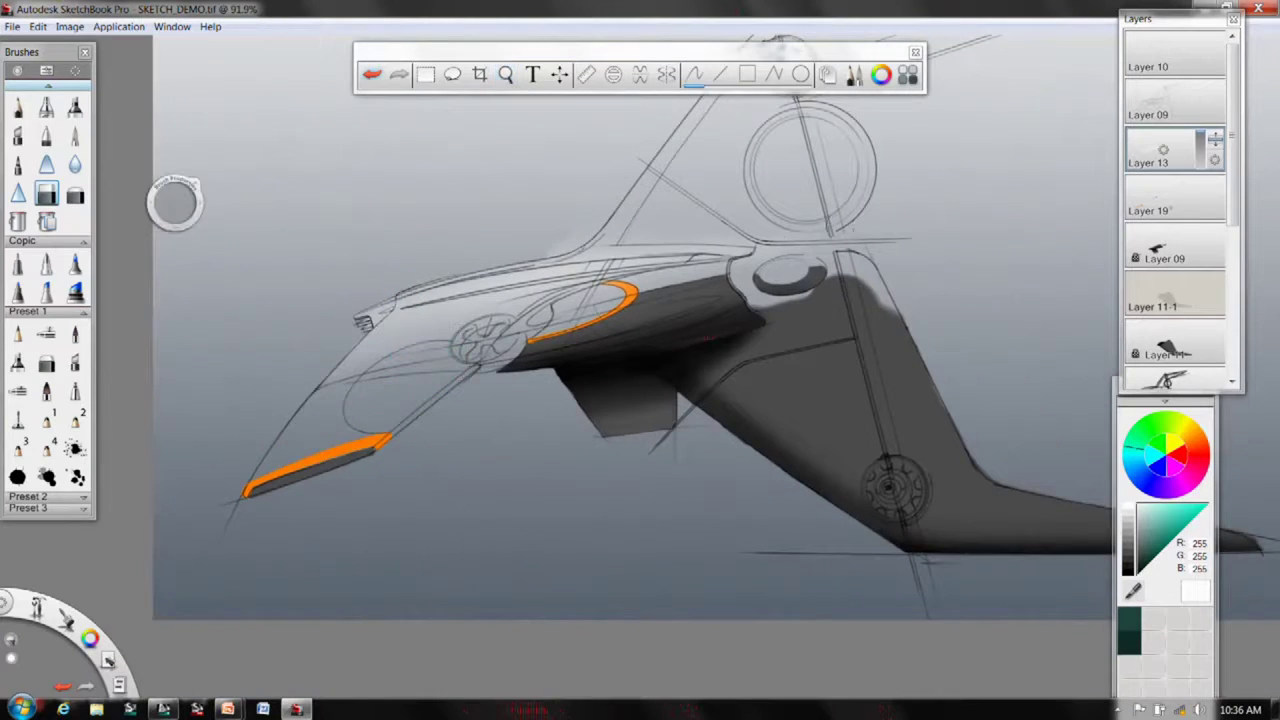
pyautogui.press('space')
pyautogui.moveTo(557, 257)
pyautogui.mouseDown()
pyautogui.moveTo(477, 449)
pyautogui.moveTo(423, 497)
pyautogui.mouseUp()
pyautogui.moveTo(574, 205)
pyautogui.mouseDown()
pyautogui.moveTo(398, 336)
pyautogui.moveTo(511, 291)
pyautogui.mouseUp()
pyautogui.press('space')
pyautogui.moveTo(609, 274); pyautogui.dragTo(560, 425)
pyautogui.moveTo(597, 371)
pyautogui.mouseDown()
pyautogui.moveTo(540, 420)
pyautogui.moveTo(675, 438)
pyautogui.mouseUp()
pyautogui.press('space')
pyautogui.press('space')
pyautogui.moveTo(458, 346); pyautogui.dragTo(526, 319)
pyautogui.press('space')
pyautogui.moveTo(609, 290); pyautogui.dragTo(452, 393)
pyautogui.moveTo(668, 385); pyautogui.dragTo(569, 421)
pyautogui.press('space')
pyautogui.moveTo(319, 386)
pyautogui.mouseDown()
pyautogui.moveTo(385, 375)
pyautogui.moveTo(545, 292)
pyautogui.mouseUp()
pyautogui.press('space')
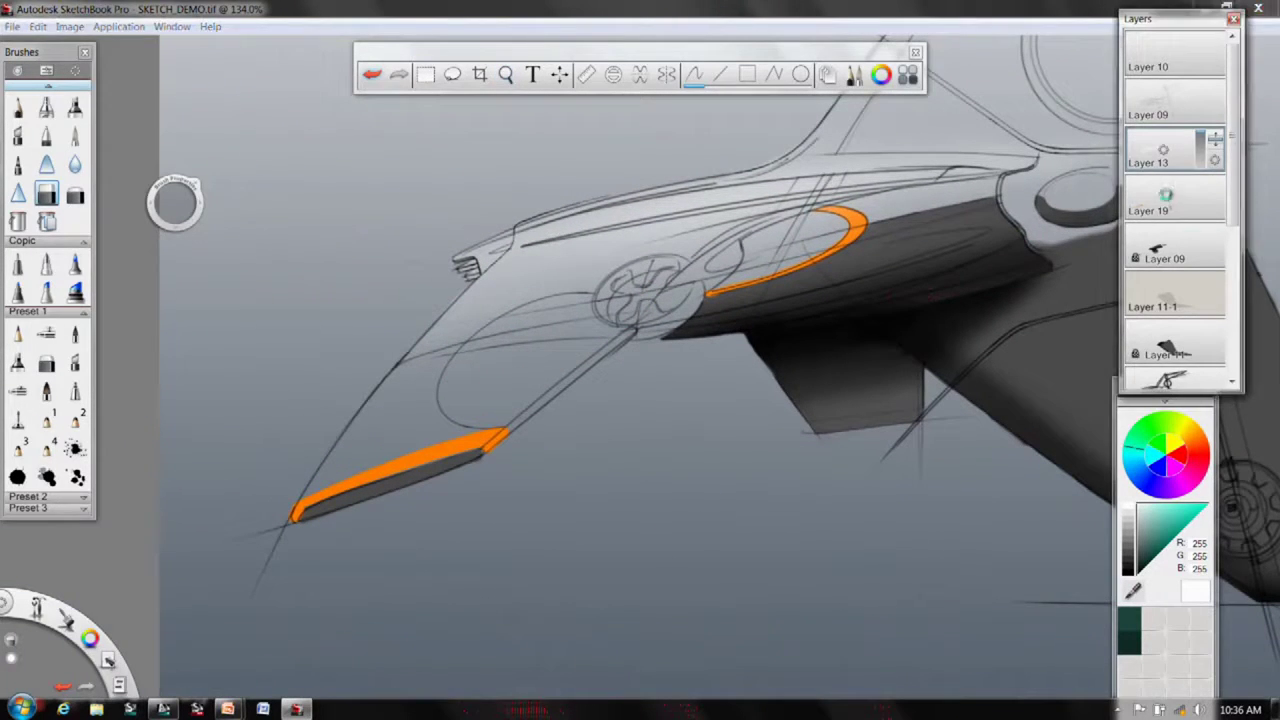
# - Add a new layer directly above Layer 19 and paint the oval panel beside the nose hub solid white
pyautogui.click(1166, 200)
pyautogui.moveTo(1181, 211); pyautogui.dragTo(1180, 147)
pyautogui.click(74, 136)
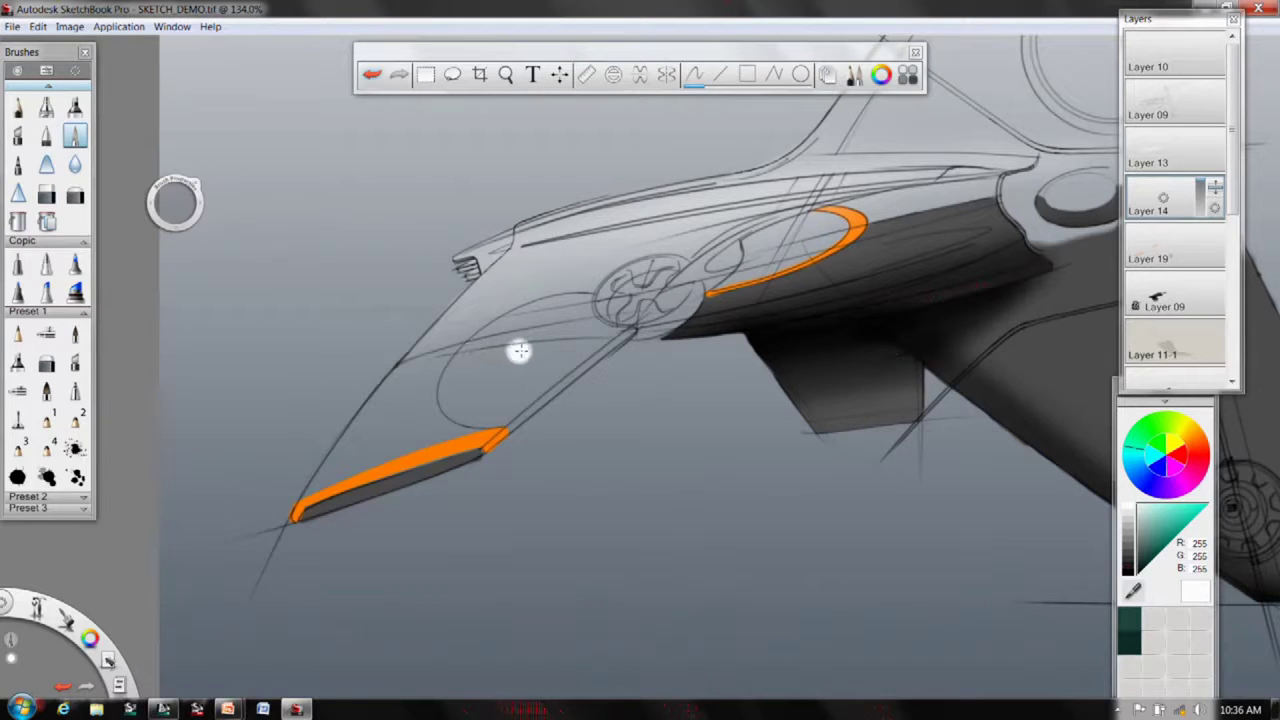
pyautogui.moveTo(557, 349)
pyautogui.mouseDown()
pyautogui.moveTo(507, 366)
pyautogui.moveTo(565, 313)
pyautogui.moveTo(502, 350)
pyautogui.moveTo(507, 334)
pyautogui.moveTo(465, 382)
pyautogui.moveTo(512, 360)
pyautogui.mouseUp()
pyautogui.moveTo(561, 314)
pyautogui.mouseDown()
pyautogui.moveTo(530, 322)
pyautogui.moveTo(582, 307)
pyautogui.moveTo(600, 324)
pyautogui.moveTo(503, 407)
pyautogui.moveTo(460, 407)
pyautogui.moveTo(456, 382)
pyautogui.moveTo(504, 335)
pyautogui.mouseUp()
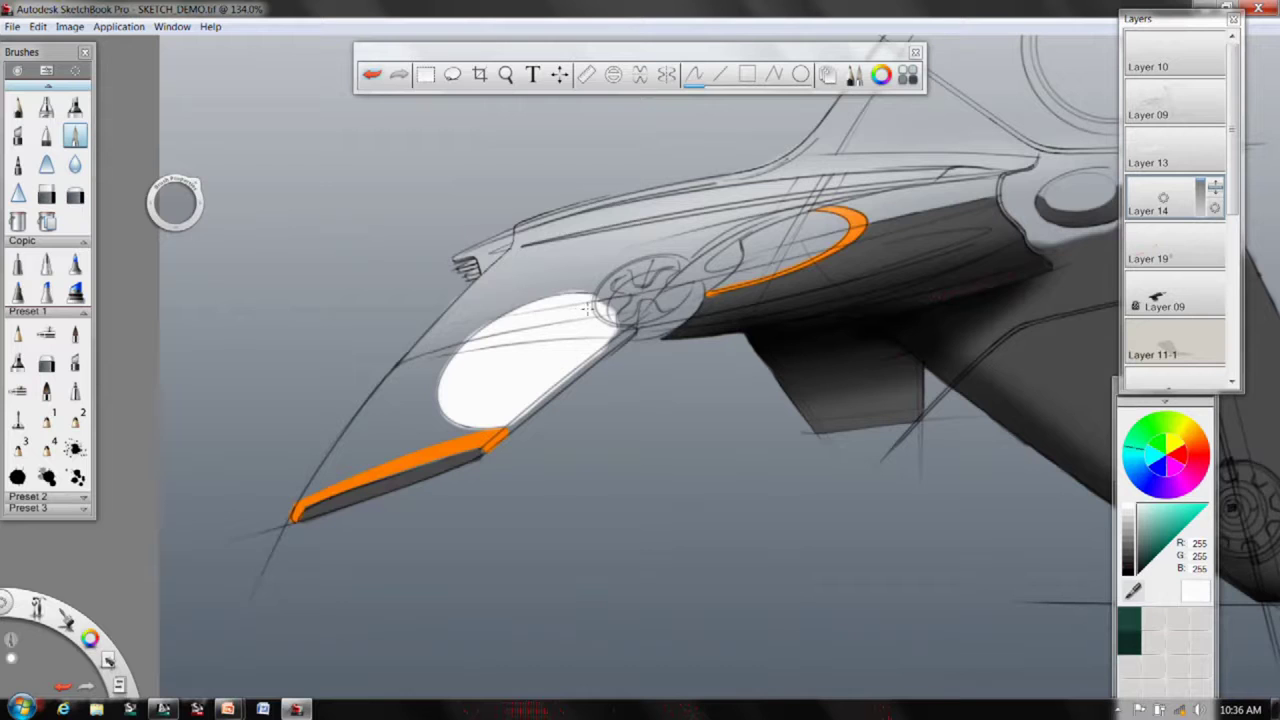
pyautogui.moveTo(588, 309); pyautogui.dragTo(604, 303)
pyautogui.press('space')
pyautogui.moveTo(384, 405); pyautogui.dragTo(483, 391)
pyautogui.moveTo(577, 332); pyautogui.dragTo(474, 406)
pyautogui.click(698, 241)
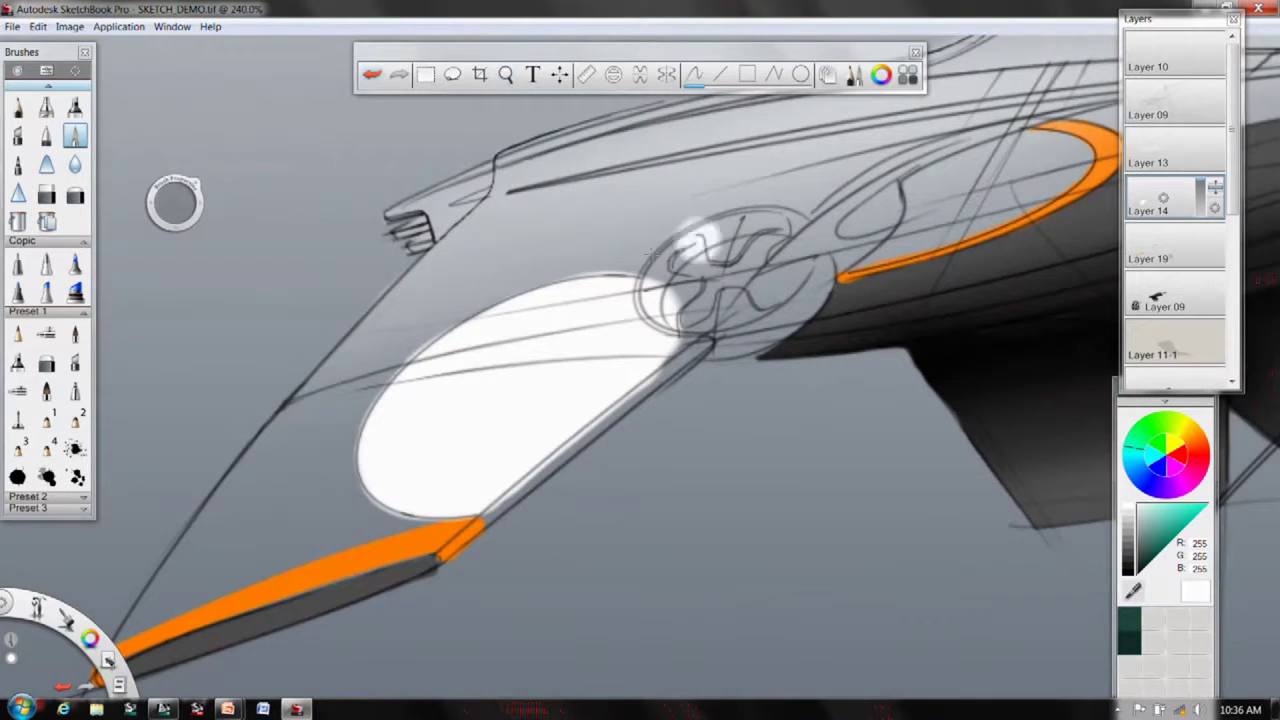
# - Trim the white paint along the oval panel's upper and front edge with the hard eraser
pyautogui.click(47, 194)
pyautogui.press('space')
pyautogui.moveTo(449, 279); pyautogui.dragTo(545, 260)
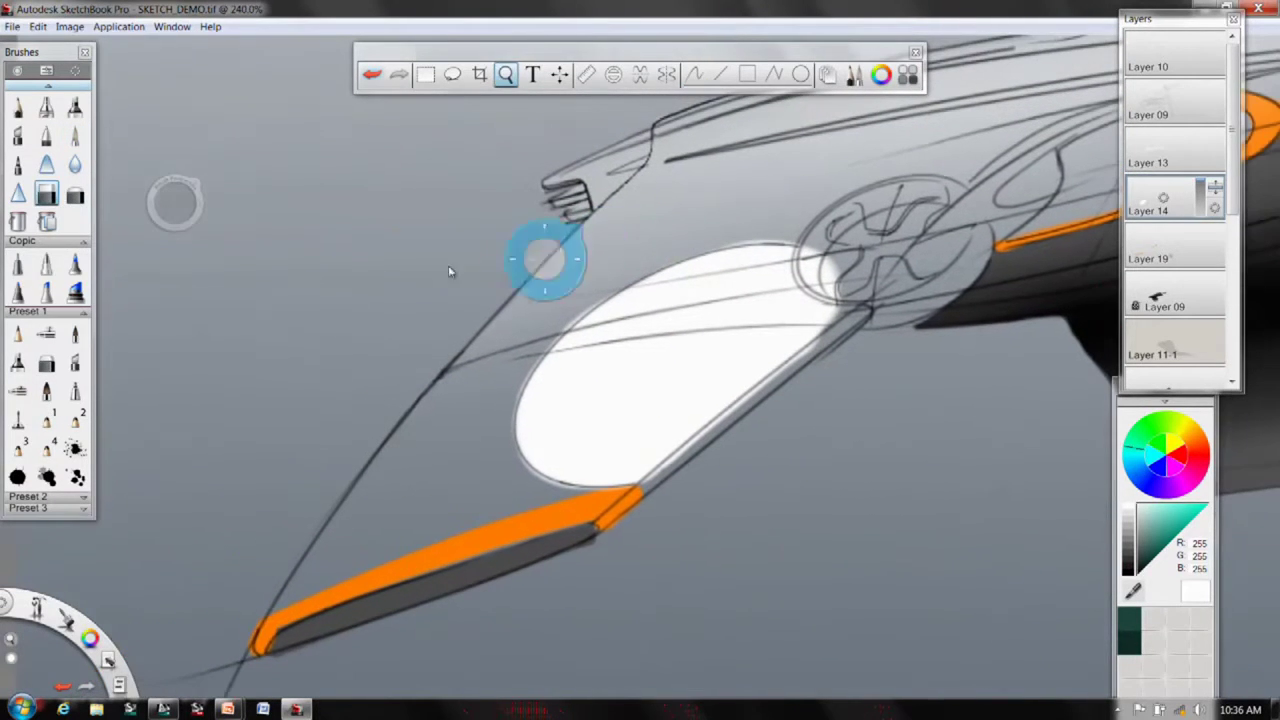
pyautogui.moveTo(654, 260); pyautogui.dragTo(729, 288)
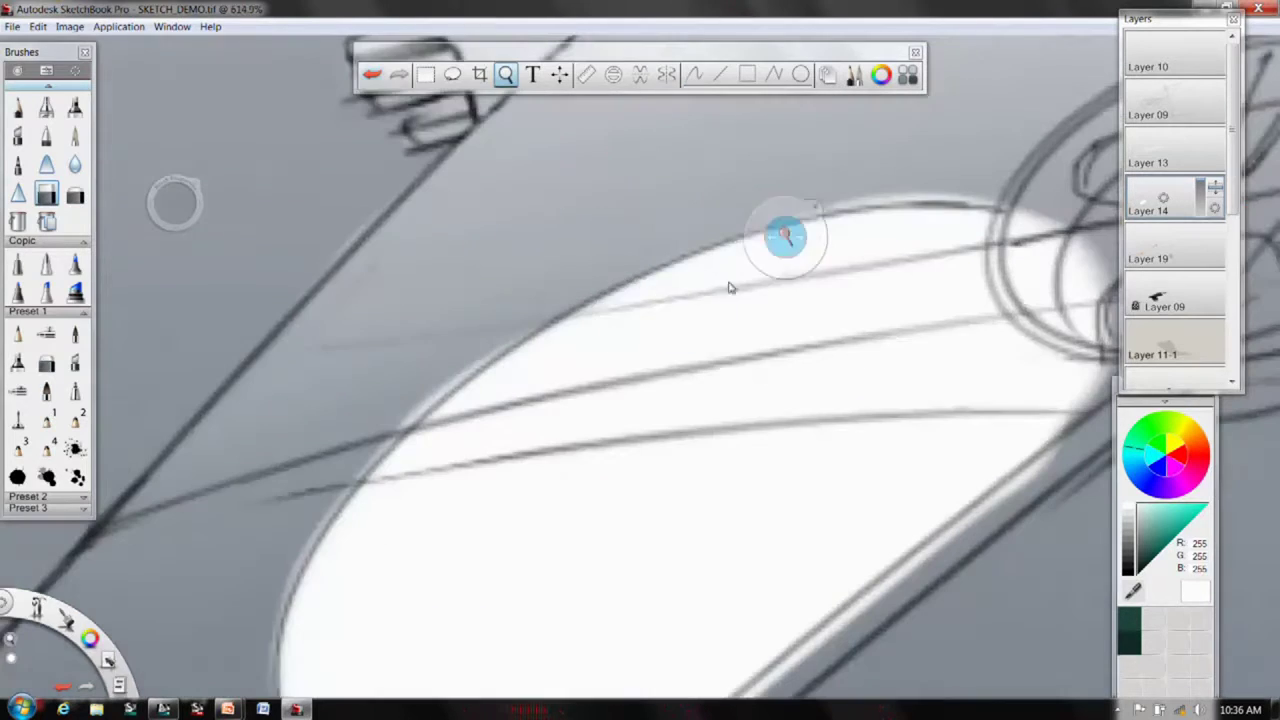
pyautogui.moveTo(440, 374)
pyautogui.mouseDown()
pyautogui.moveTo(386, 424)
pyautogui.moveTo(488, 336)
pyautogui.mouseUp()
pyautogui.moveTo(348, 462); pyautogui.dragTo(303, 514)
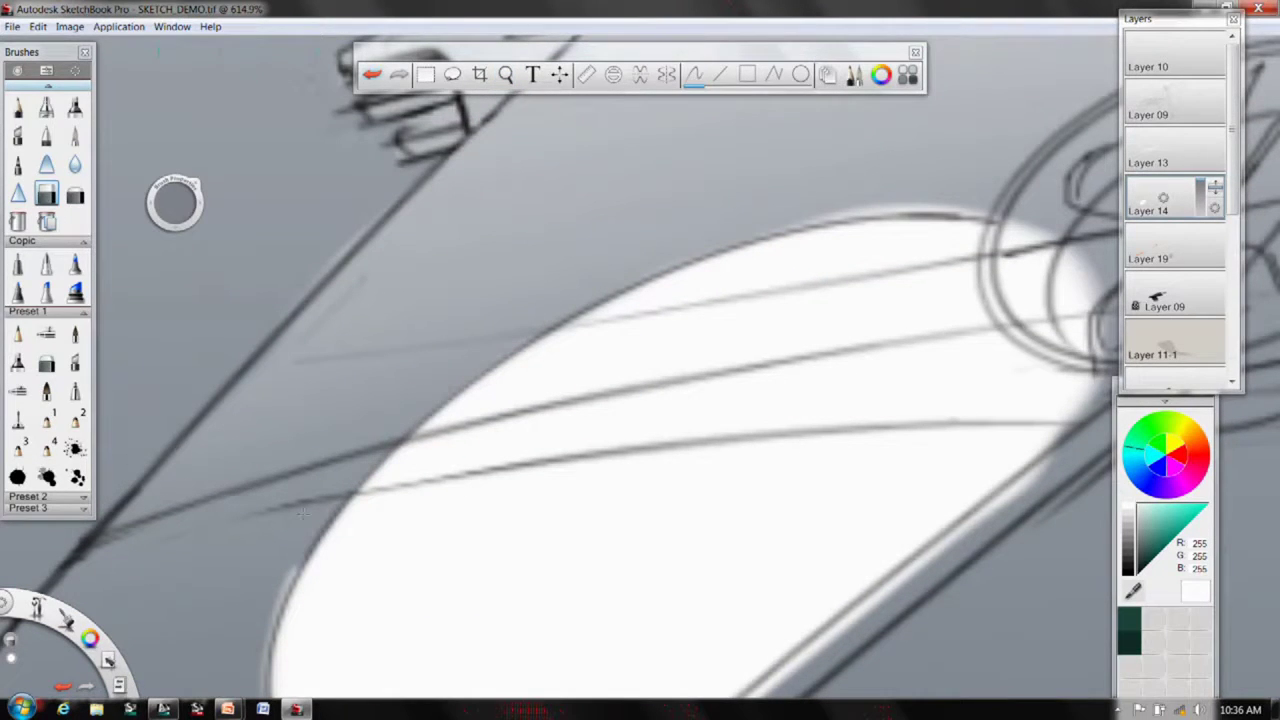
pyautogui.moveTo(812, 216)
pyautogui.mouseDown()
pyautogui.moveTo(992, 211)
pyautogui.moveTo(642, 272)
pyautogui.mouseUp()
# - Erase the white overspill from the hub and along the oval panel's lower edges
pyautogui.moveTo(1077, 275)
pyautogui.mouseDown()
pyautogui.moveTo(627, 232)
pyautogui.moveTo(562, 238)
pyautogui.moveTo(637, 293)
pyautogui.mouseUp()
pyautogui.press('space')
pyautogui.moveTo(645, 350); pyautogui.dragTo(581, 420)
pyautogui.moveTo(786, 219); pyautogui.dragTo(527, 418)
pyautogui.moveTo(756, 230); pyautogui.dragTo(520, 418)
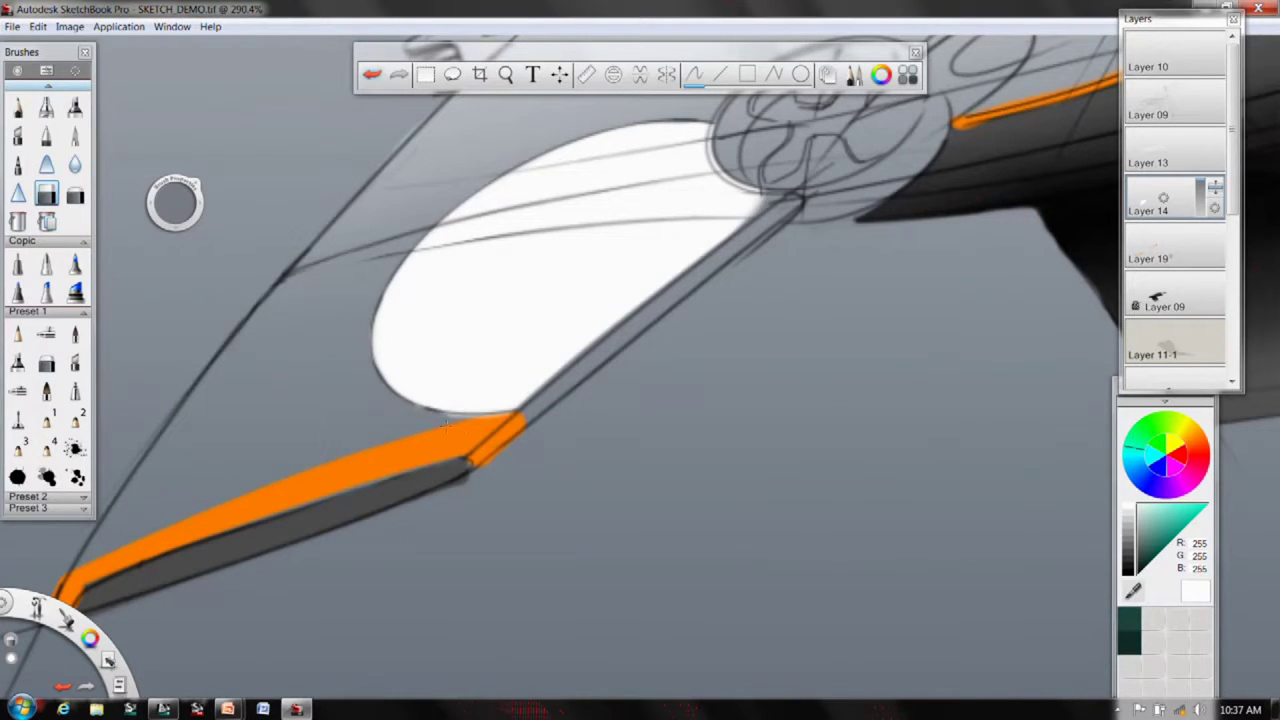
pyautogui.press('space')
pyautogui.moveTo(743, 209); pyautogui.dragTo(615, 430)
# - Set the Soft Eraser's amount erased to 3% and fade the lower part of the white oval panel
pyautogui.click(75, 196)
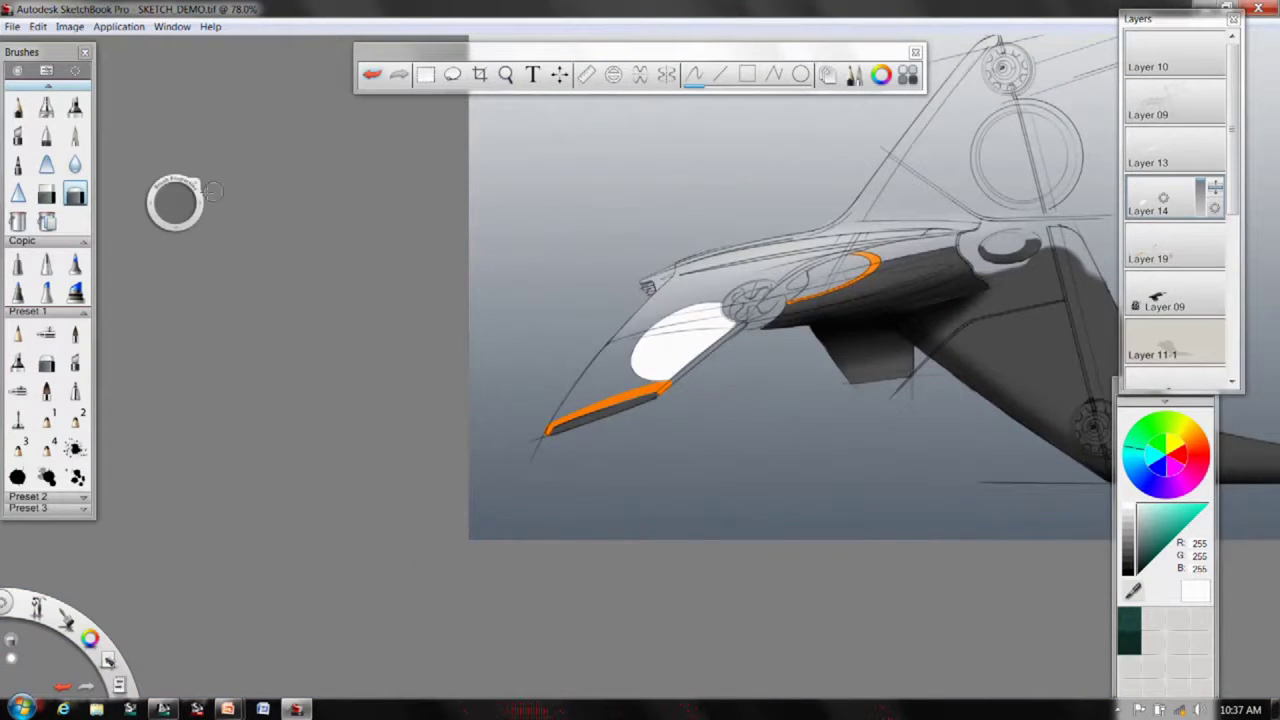
pyautogui.doubleClick(76, 197)
pyautogui.moveTo(218, 331); pyautogui.dragTo(212, 332)
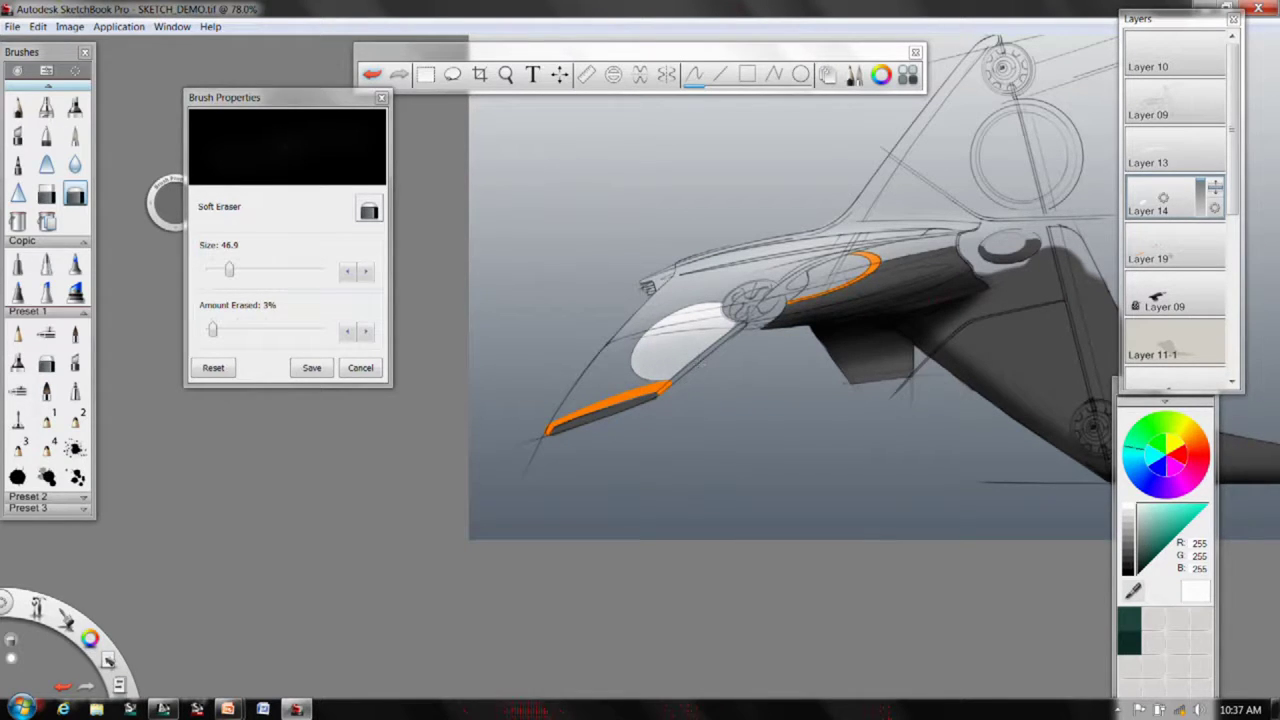
pyautogui.press('space')
pyautogui.moveTo(860, 322); pyautogui.dragTo(530, 452)
pyautogui.moveTo(776, 263); pyautogui.dragTo(515, 189)
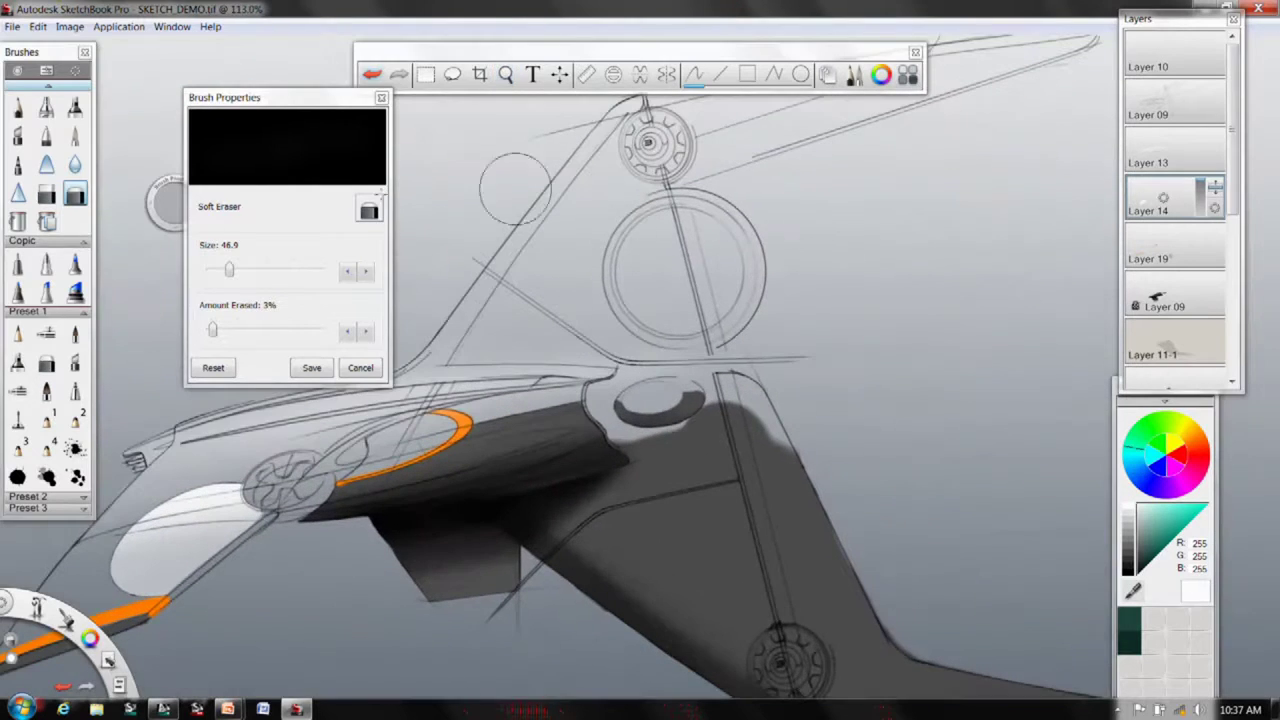
# - Airbrush soft white highlights on Layer 13 over the sloping tail strut and the large ring
pyautogui.click(46, 107)
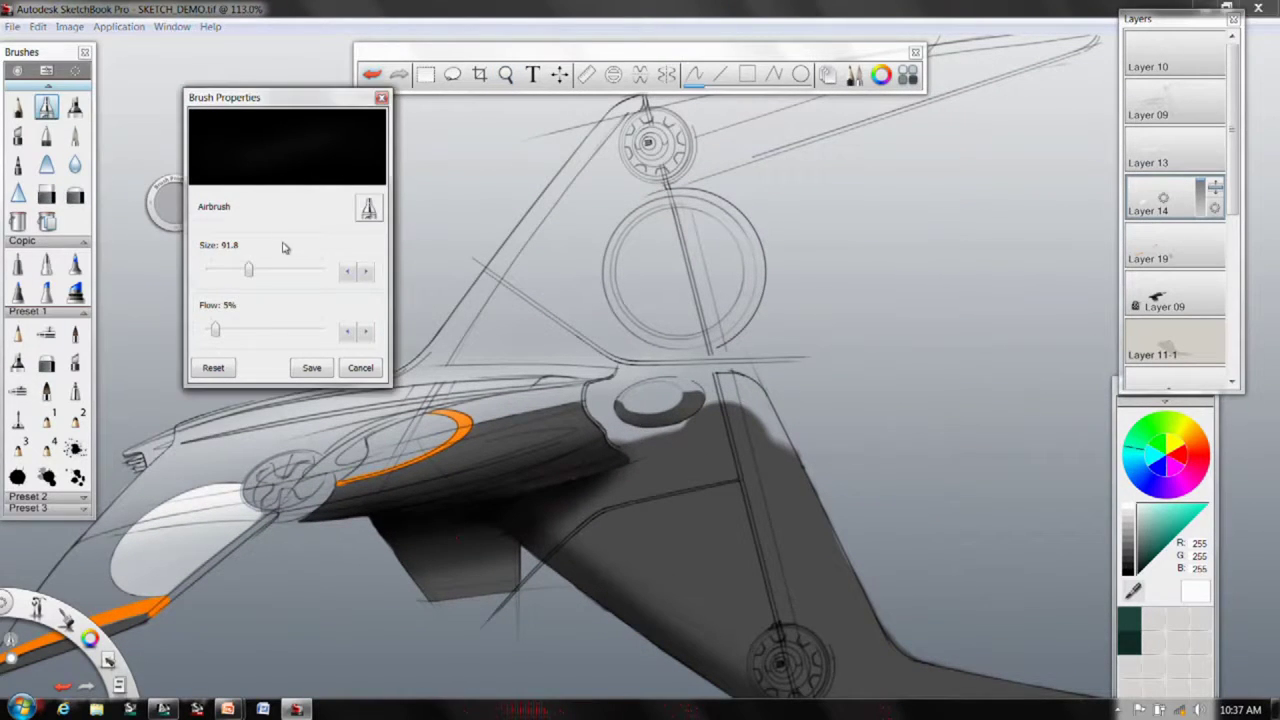
pyautogui.click(381, 97)
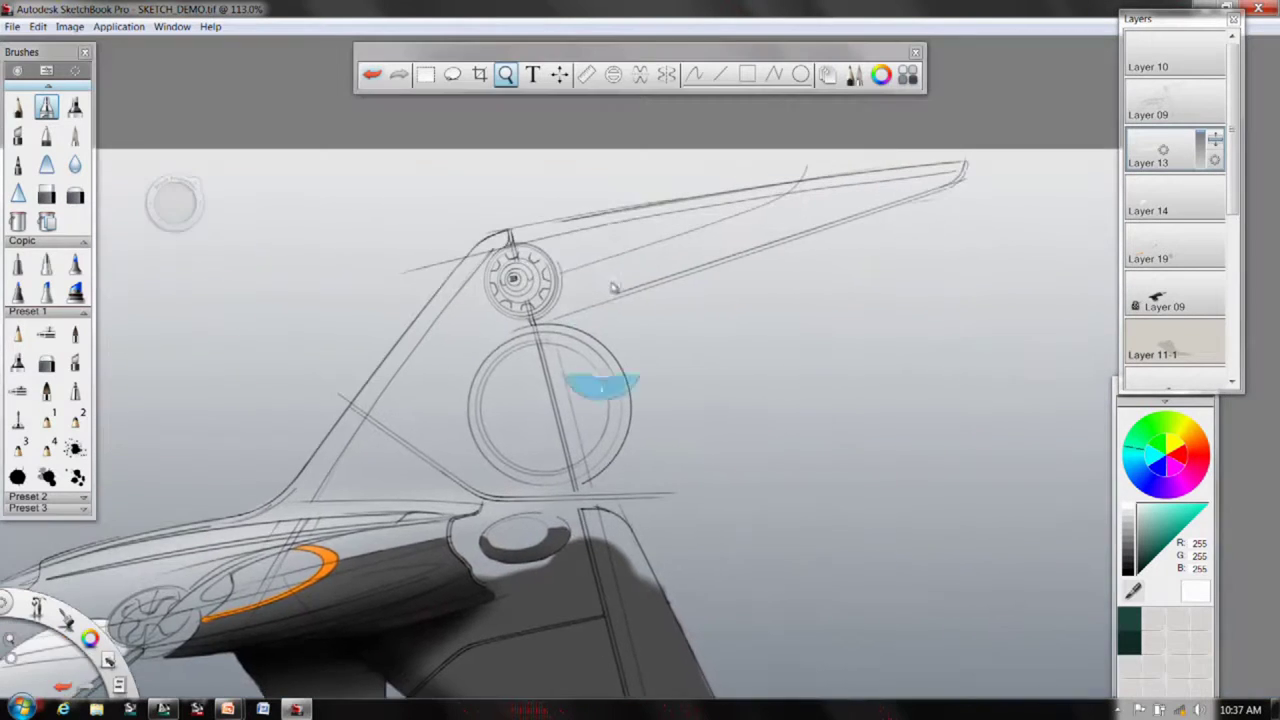
pyautogui.moveTo(614, 288); pyautogui.dragTo(672, 212)
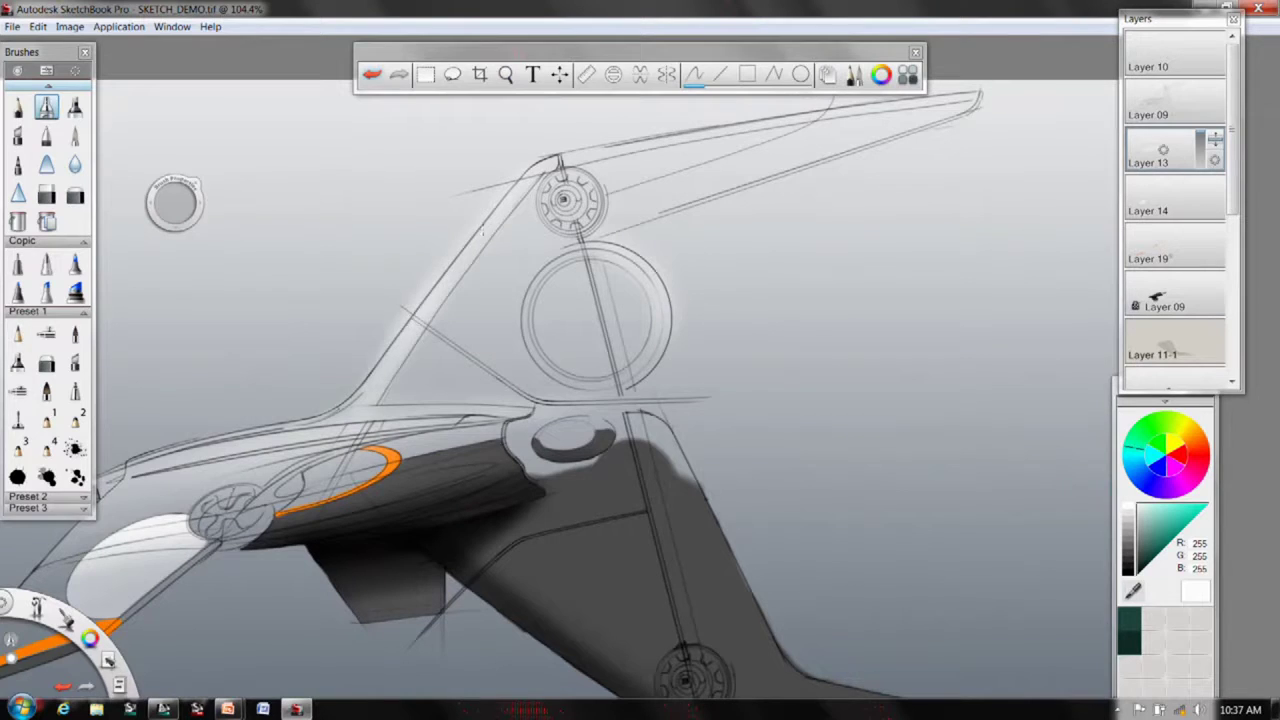
pyautogui.press('space')
pyautogui.moveTo(645, 229); pyautogui.dragTo(541, 435)
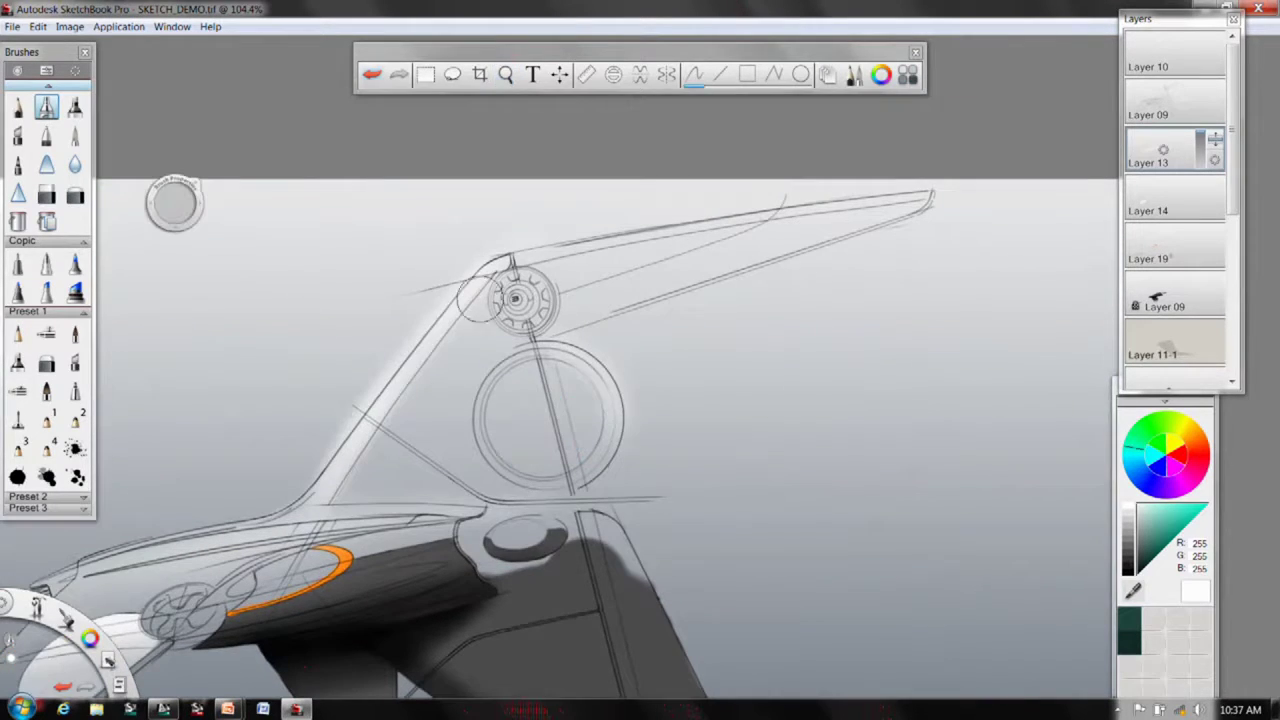
pyautogui.moveTo(503, 343); pyautogui.dragTo(571, 286)
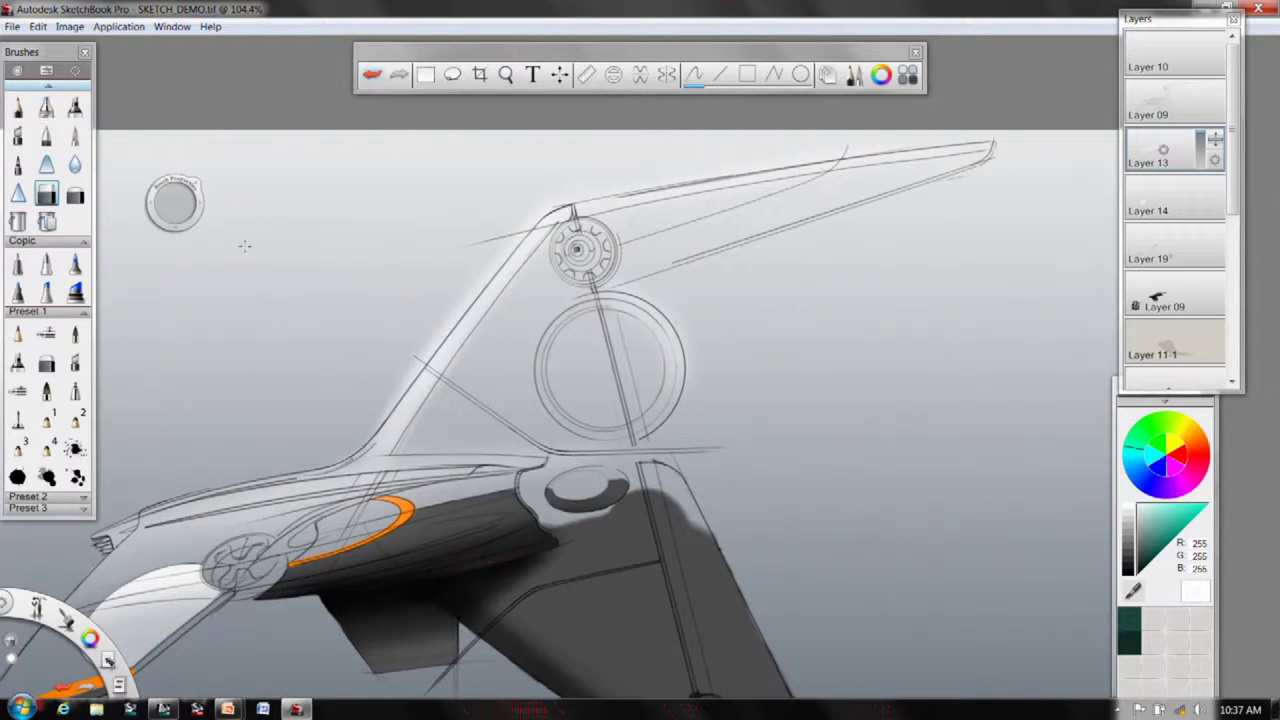
# - Erase the white airbrush spill outside the tail strut's outer edge with a resized hard eraser
pyautogui.moveTo(190, 208); pyautogui.dragTo(249, 171)
pyautogui.moveTo(553, 193); pyautogui.dragTo(429, 323)
pyautogui.hotkey('ctrl', 'z')
pyautogui.moveTo(485, 255); pyautogui.dragTo(424, 336)
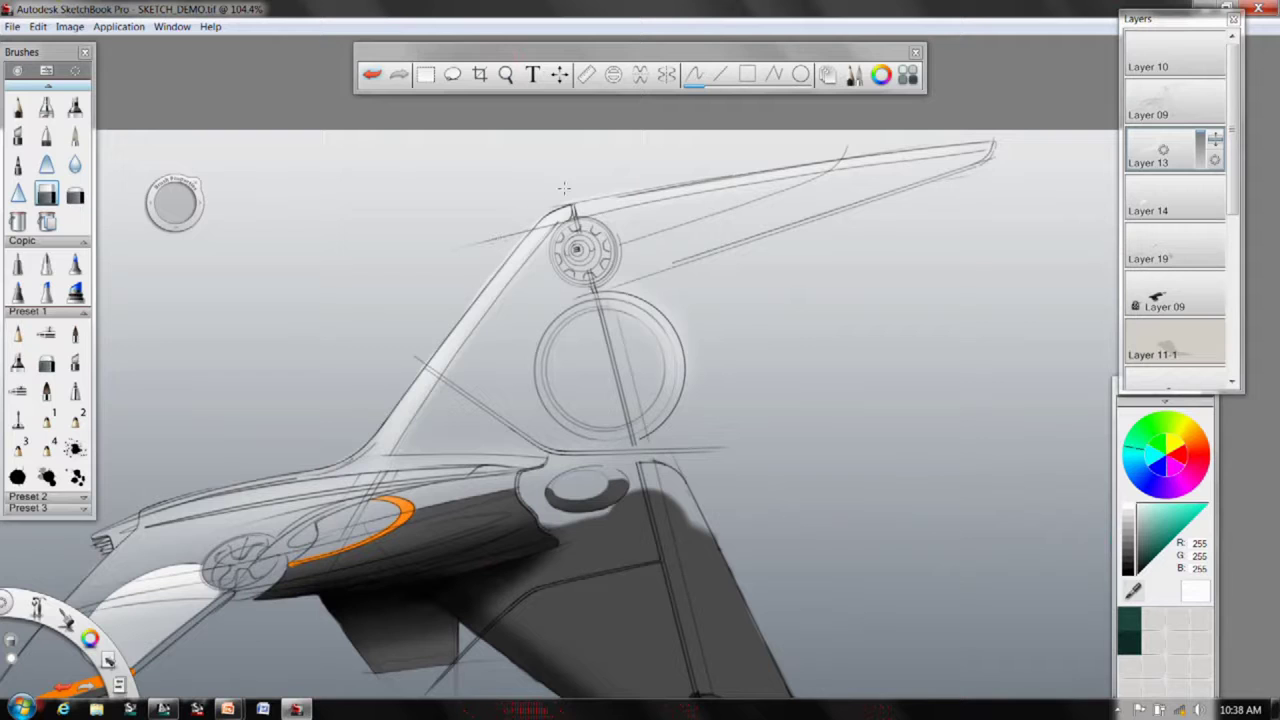
pyautogui.press('space')
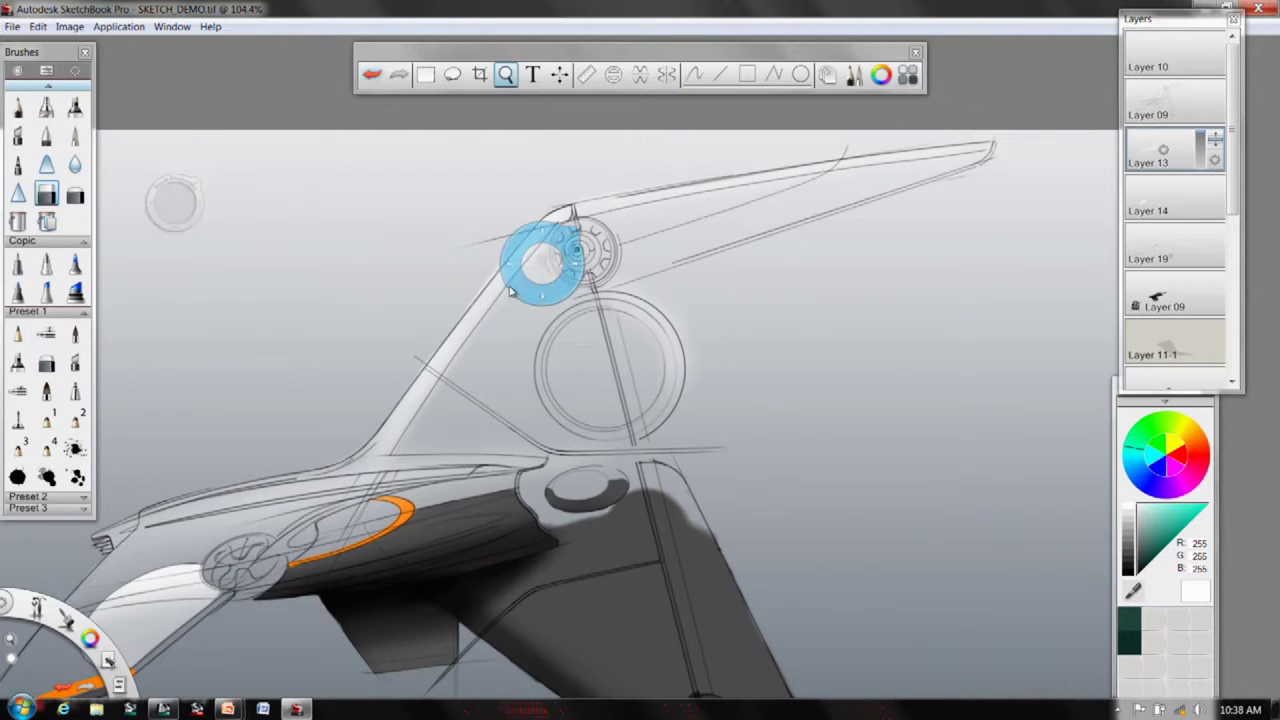
pyautogui.moveTo(511, 276); pyautogui.dragTo(467, 337)
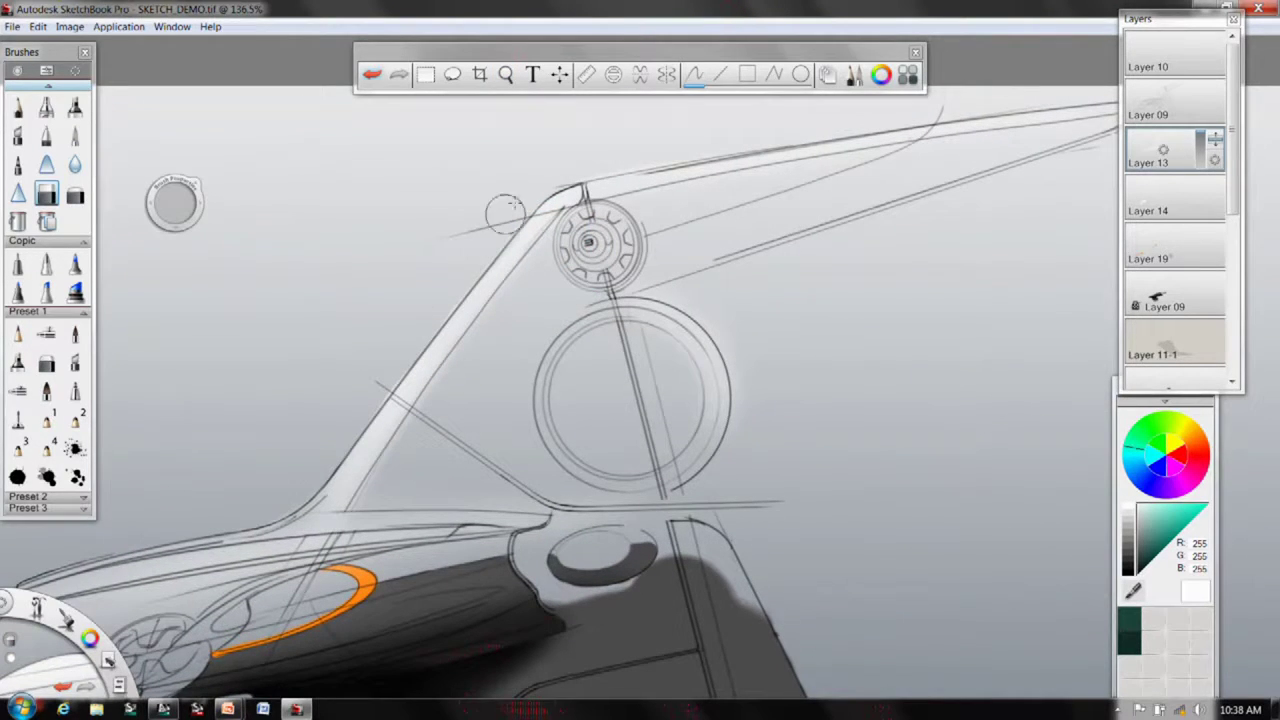
# - Erase the white spill inside and around the large ring with the hard eraser, adjusting its size
pyautogui.press('space')
pyautogui.moveTo(524, 299); pyautogui.dragTo(355, 424)
pyautogui.press('space')
pyautogui.moveTo(549, 317); pyautogui.dragTo(607, 304)
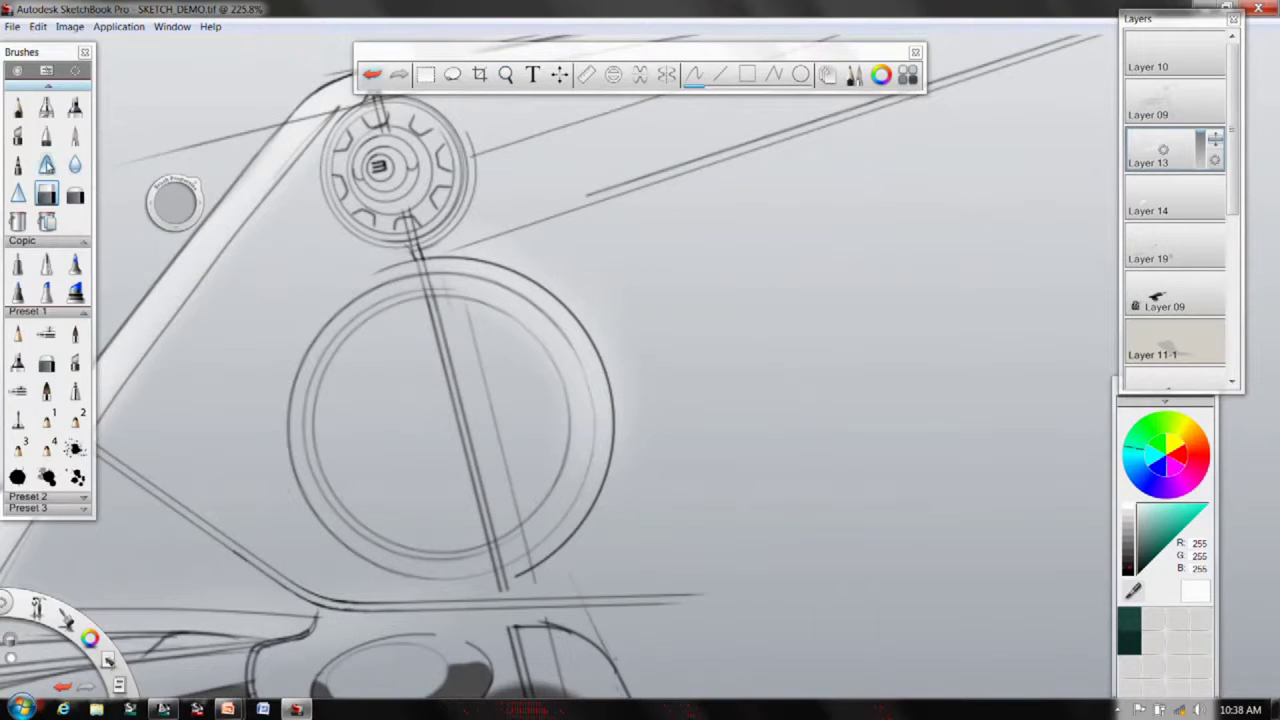
pyautogui.moveTo(178, 207); pyautogui.dragTo(151, 207)
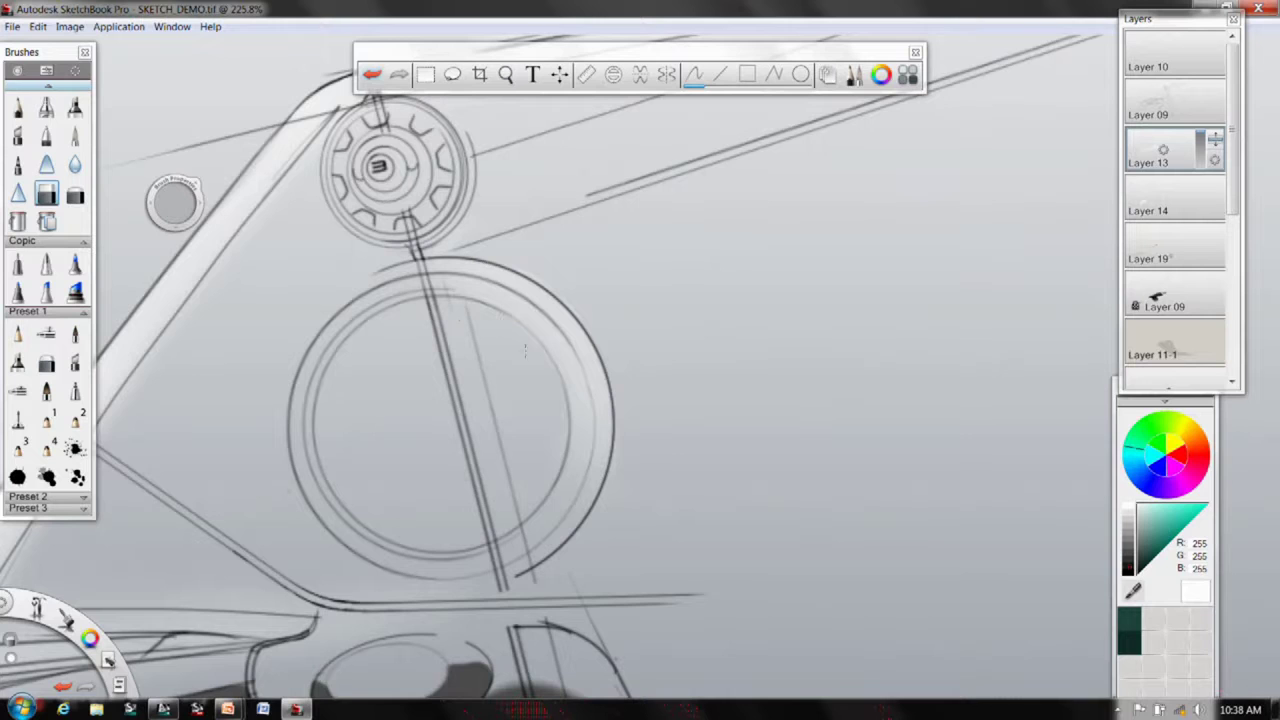
pyautogui.press('space')
pyautogui.moveTo(713, 260); pyautogui.dragTo(440, 436)
pyautogui.moveTo(663, 279)
pyautogui.mouseDown()
pyautogui.moveTo(612, 377)
pyautogui.moveTo(756, 302)
pyautogui.mouseUp()
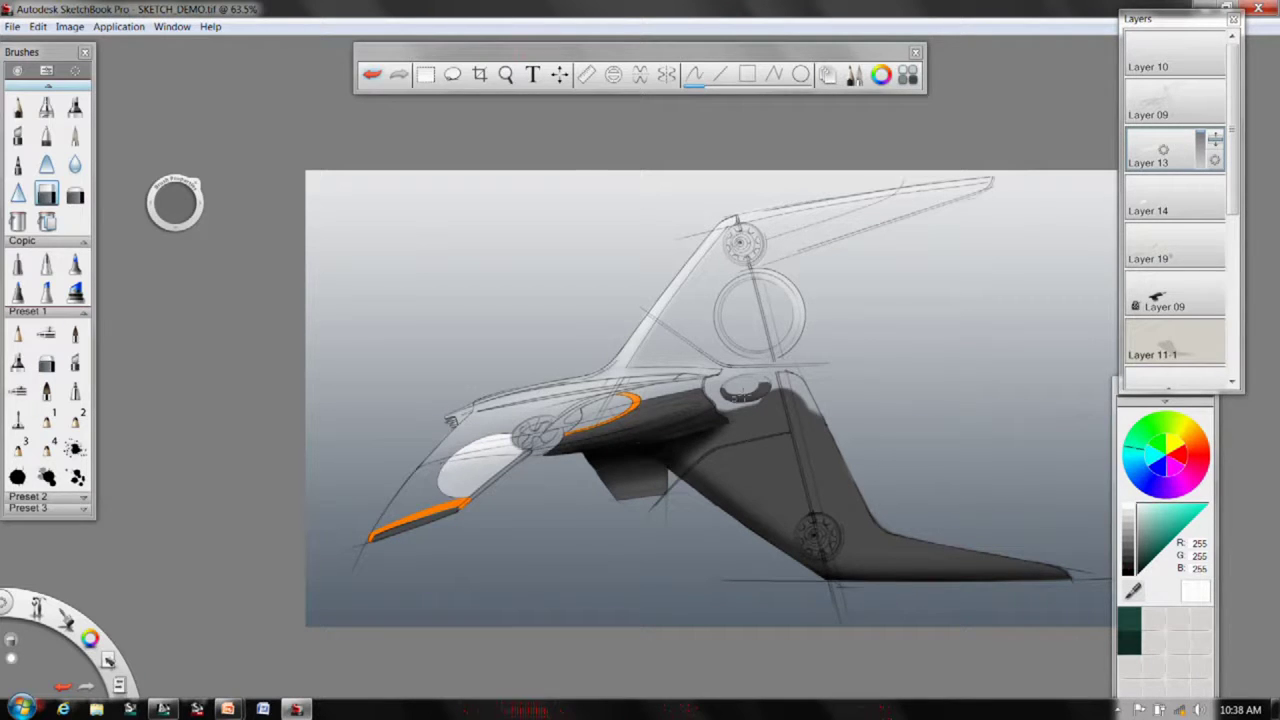
# - Unlock the transparency of Layer 09, which holds the dark lower body shape
pyautogui.press('space')
pyautogui.moveTo(633, 420); pyautogui.dragTo(701, 406)
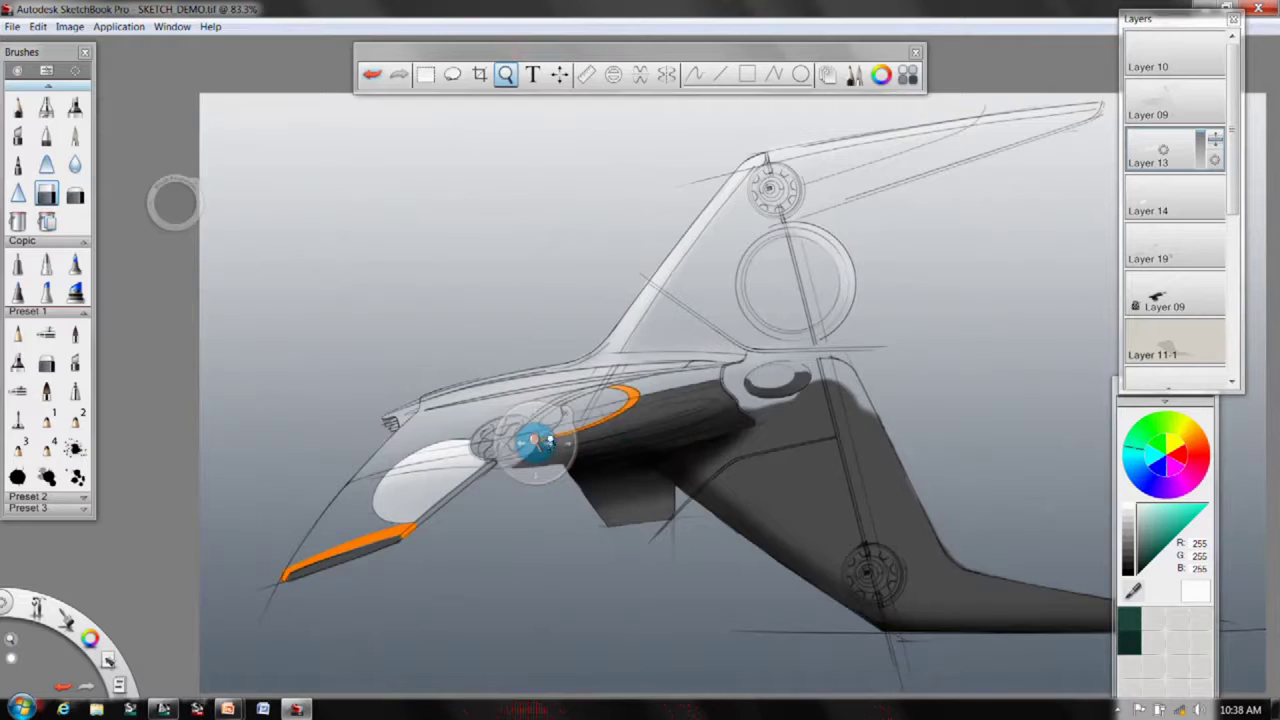
pyautogui.moveTo(548, 443); pyautogui.dragTo(705, 436)
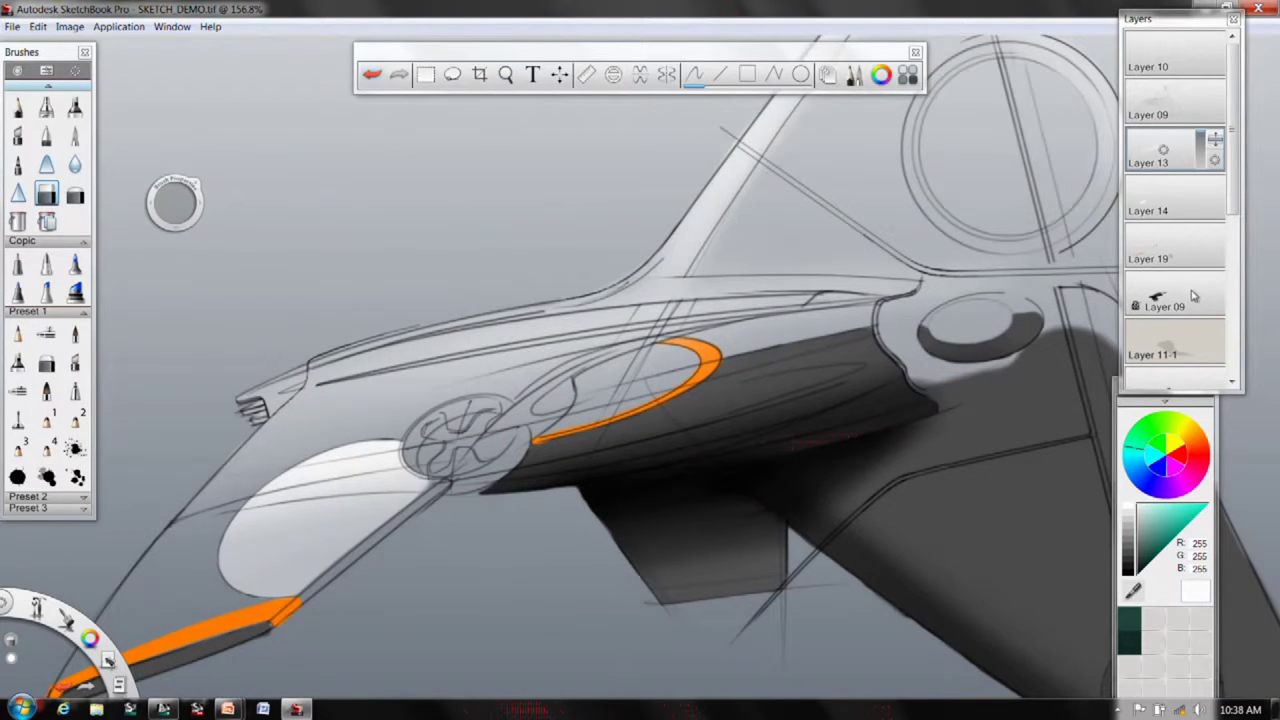
pyautogui.click(1214, 334)
pyautogui.click(1212, 305)
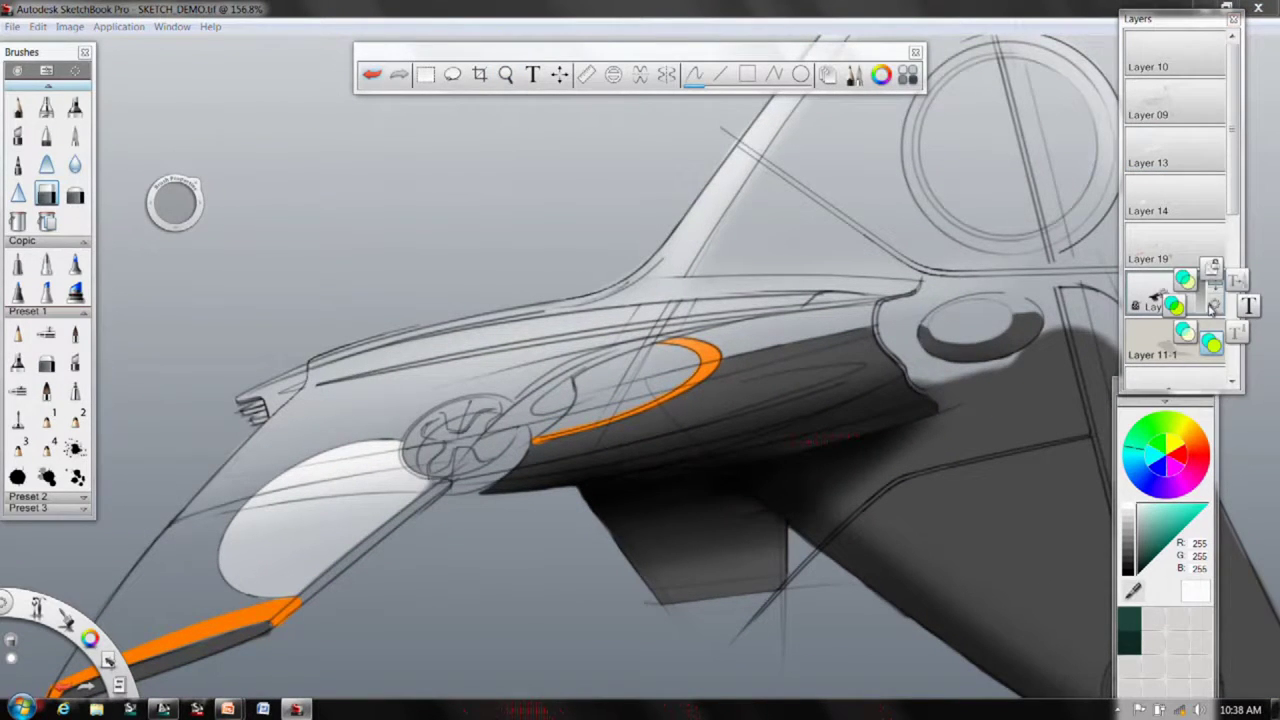
pyautogui.click(1210, 308)
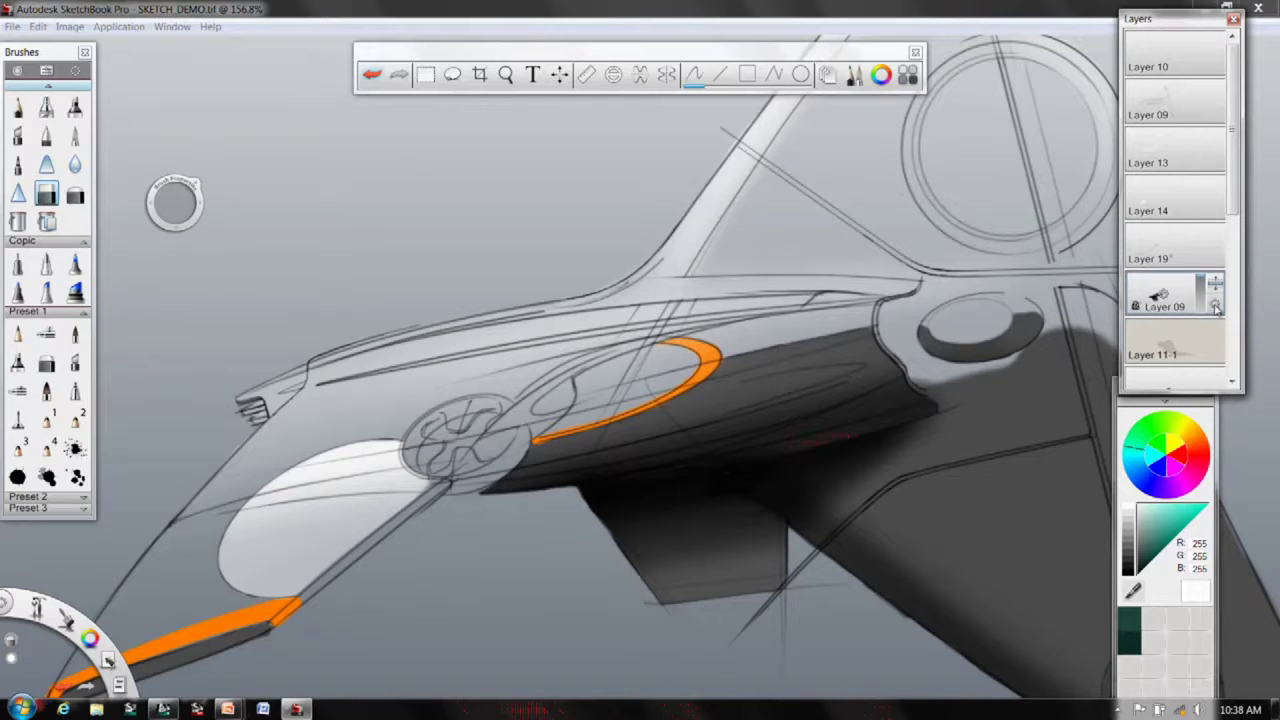
pyautogui.click(1214, 305)
# - Paint a dark grey band (RGB 64), sampled from the lower body, around the upper edge and front of the orange-trimmed oval opening
pyautogui.click(75, 136)
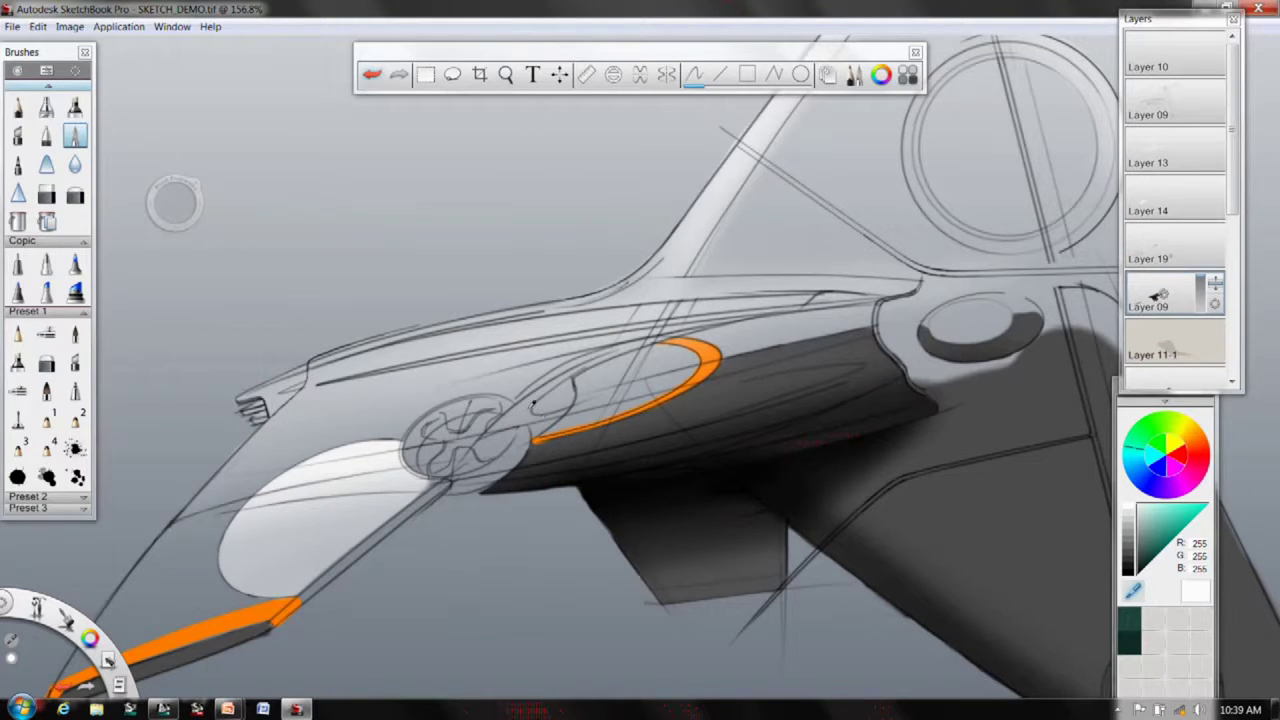
pyautogui.click(548, 445)
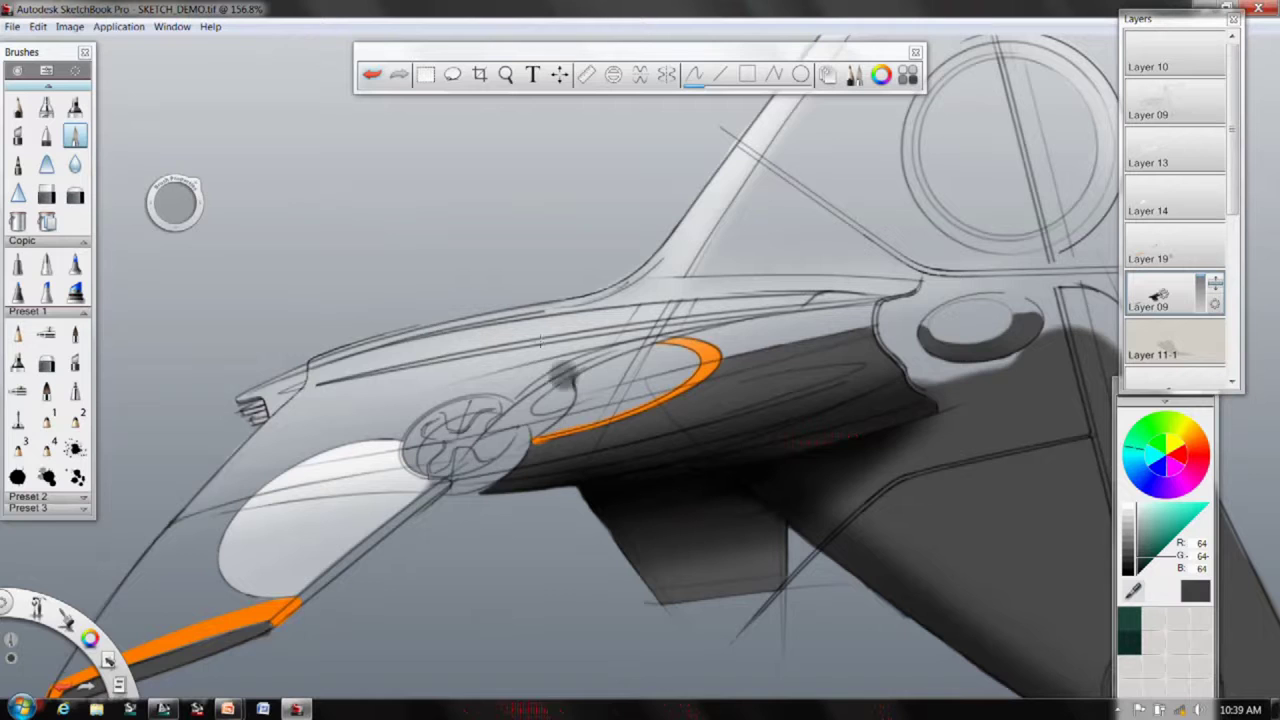
pyautogui.moveTo(176, 211); pyautogui.dragTo(184, 197)
pyautogui.press('space')
pyautogui.moveTo(548, 393)
pyautogui.mouseDown()
pyautogui.moveTo(617, 343)
pyautogui.moveTo(686, 328)
pyautogui.mouseUp()
pyautogui.moveTo(636, 464)
pyautogui.mouseDown()
pyautogui.moveTo(738, 447)
pyautogui.moveTo(625, 518)
pyautogui.moveTo(623, 533)
pyautogui.moveTo(577, 465)
pyautogui.moveTo(580, 432)
pyautogui.moveTo(625, 388)
pyautogui.moveTo(577, 413)
pyautogui.moveTo(623, 458)
pyautogui.moveTo(662, 352)
pyautogui.moveTo(891, 225)
pyautogui.moveTo(852, 237)
pyautogui.moveTo(1044, 172)
pyautogui.mouseUp()
pyautogui.press('space')
pyautogui.moveTo(846, 302)
pyautogui.mouseDown()
pyautogui.moveTo(709, 410)
pyautogui.moveTo(733, 367)
pyautogui.moveTo(815, 362)
pyautogui.moveTo(589, 409)
pyautogui.mouseUp()
pyautogui.moveTo(605, 326); pyautogui.dragTo(690, 293)
pyautogui.moveTo(566, 344)
pyautogui.mouseDown()
pyautogui.moveTo(826, 257)
pyautogui.moveTo(905, 245)
pyautogui.mouseUp()
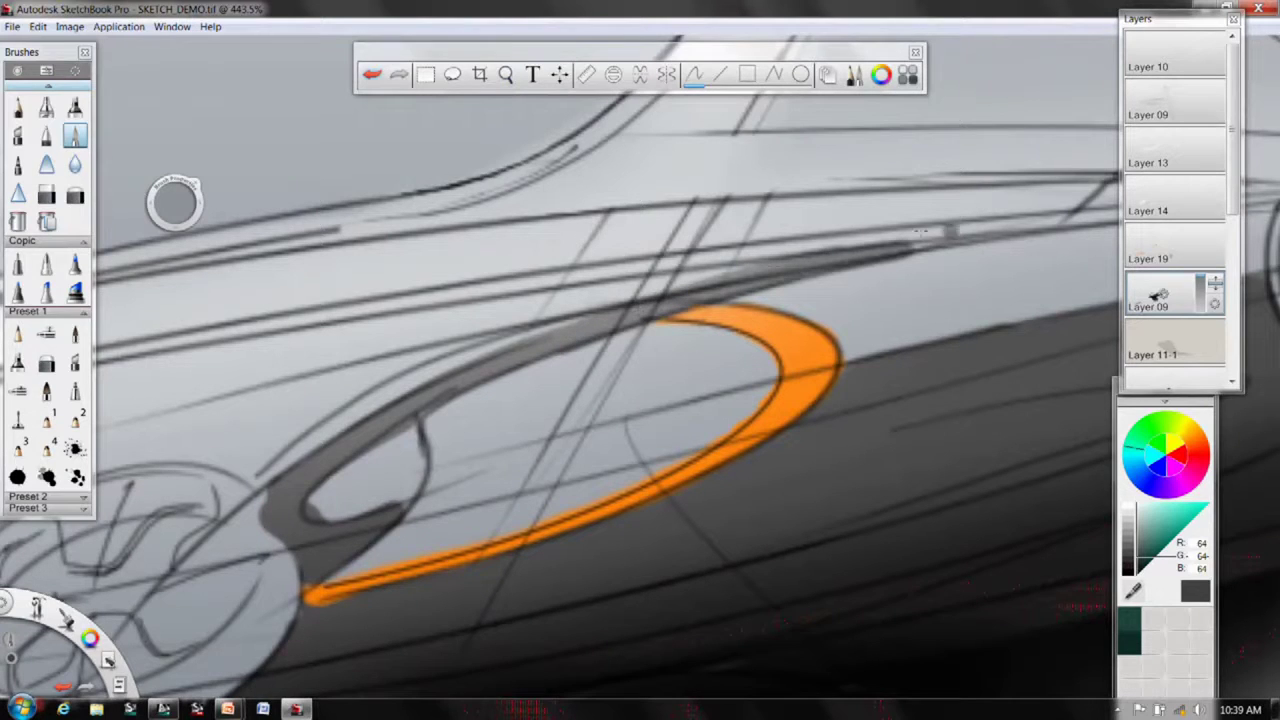
# - Erase the grey spill above the band's upper edge and its tapered rear end with the hard eraser
pyautogui.click(46, 194)
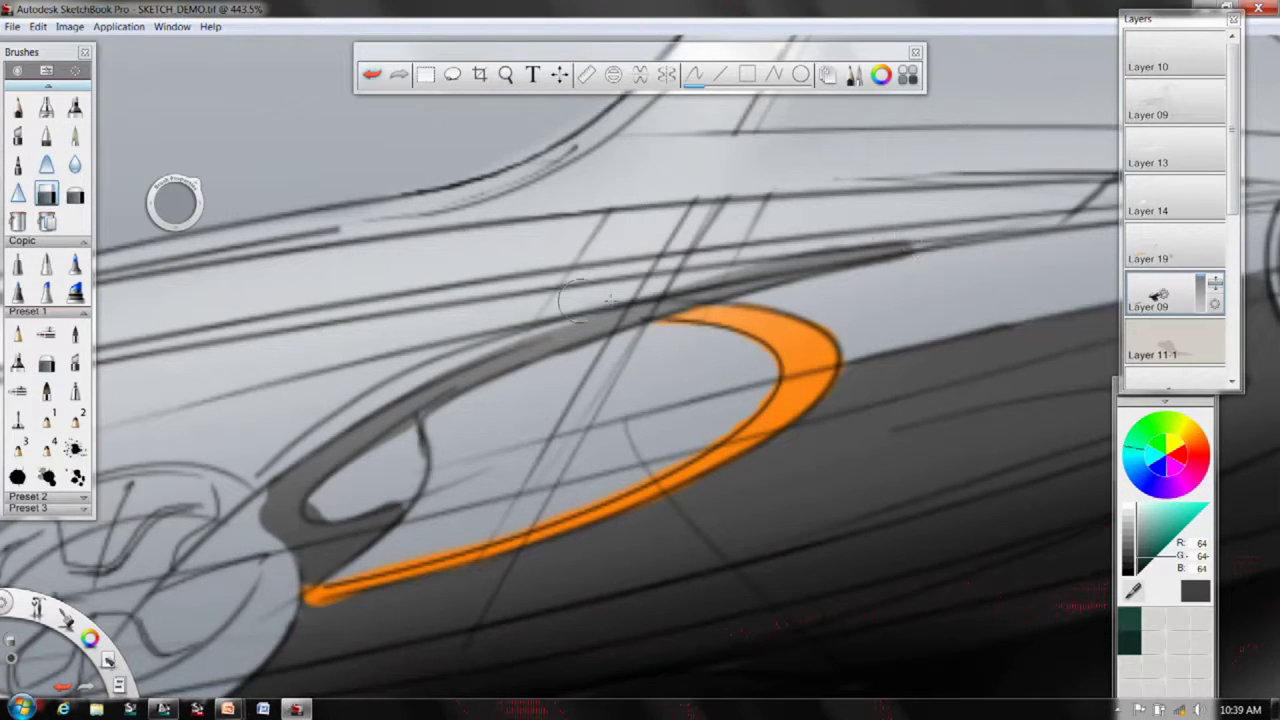
pyautogui.moveTo(924, 215); pyautogui.dragTo(800, 233)
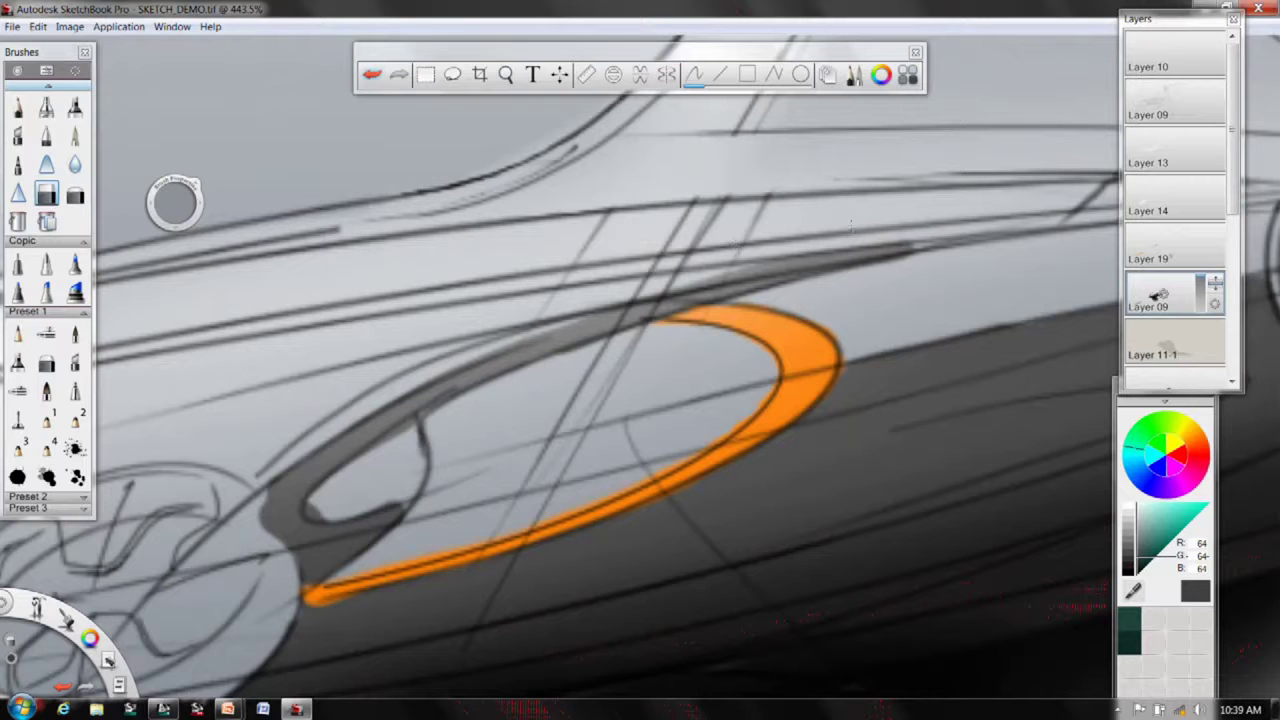
pyautogui.moveTo(889, 225); pyautogui.dragTo(669, 267)
pyautogui.moveTo(745, 252)
pyautogui.mouseDown()
pyautogui.moveTo(644, 363)
pyautogui.moveTo(450, 427)
pyautogui.moveTo(389, 462)
pyautogui.moveTo(516, 386)
pyautogui.mouseUp()
# - Trim the band's front end beside the round wheel and clean its inner edge with a resized hard eraser
pyautogui.press('space')
pyautogui.moveTo(517, 439); pyautogui.dragTo(637, 339)
pyautogui.moveTo(186, 204); pyautogui.dragTo(180, 210)
pyautogui.moveTo(451, 387); pyautogui.dragTo(442, 412)
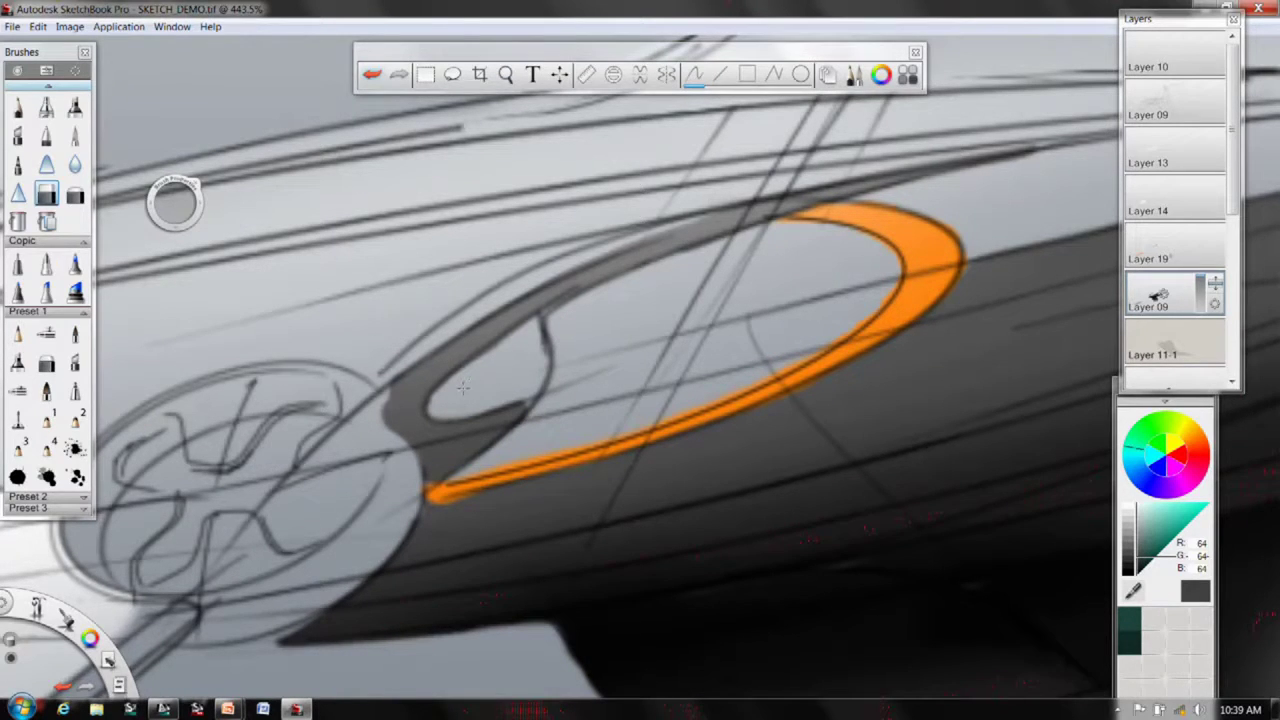
pyautogui.moveTo(372, 393); pyautogui.dragTo(402, 441)
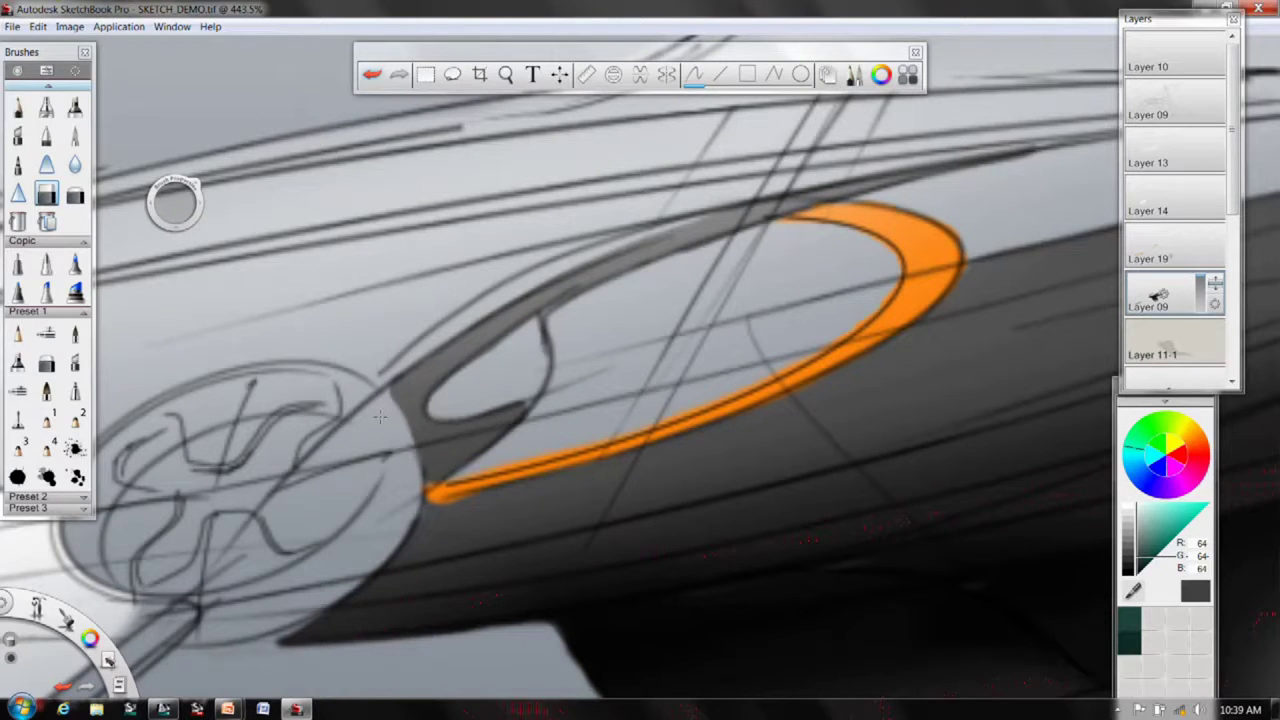
pyautogui.press('space')
pyautogui.moveTo(586, 273); pyautogui.dragTo(439, 462)
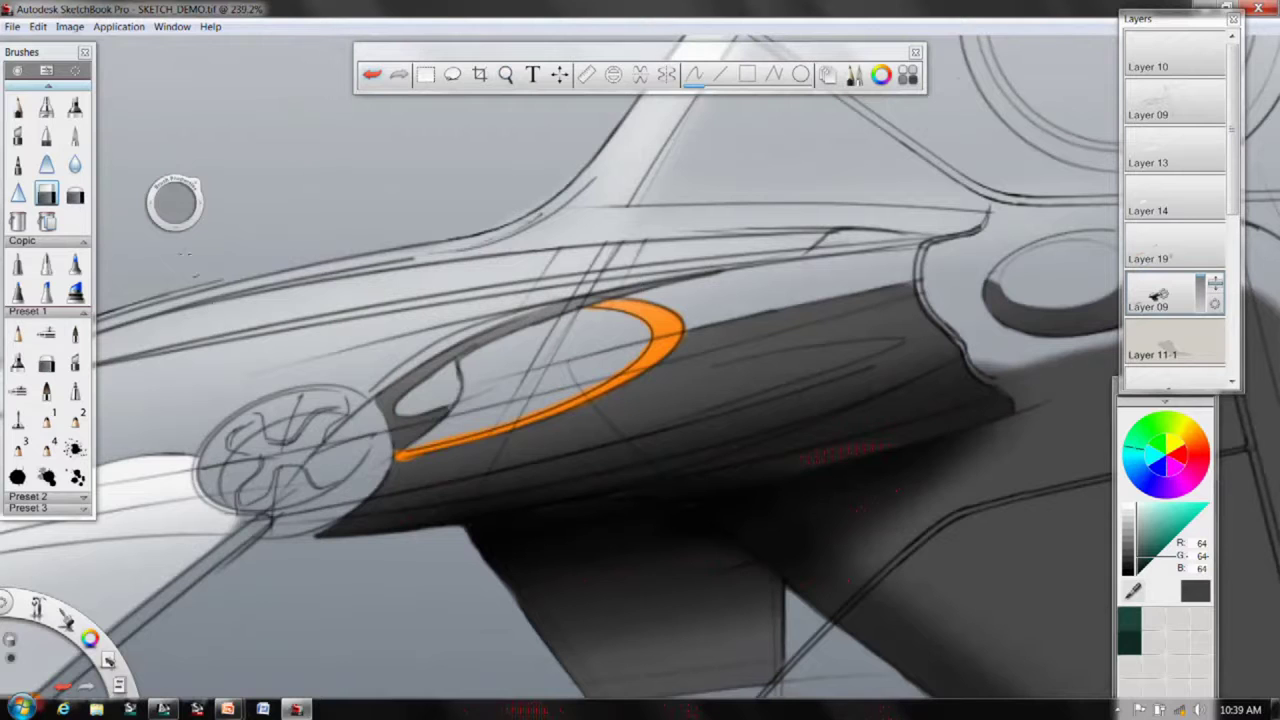
# - Touch up the dark grey where the band's front end meets the round wheel, using a resized brush
pyautogui.click(75, 136)
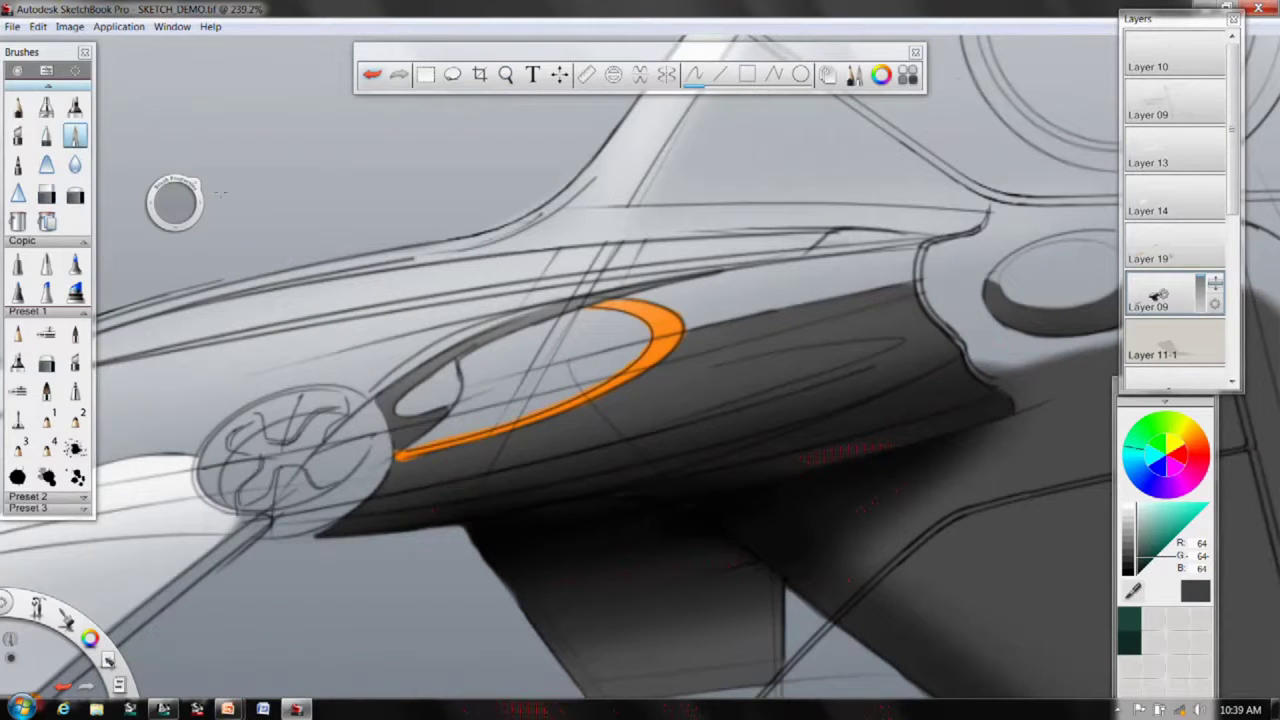
pyautogui.moveTo(152, 223); pyautogui.dragTo(162, 234)
pyautogui.press('space')
pyautogui.moveTo(434, 430)
pyautogui.mouseDown()
pyautogui.moveTo(574, 344)
pyautogui.moveTo(613, 293)
pyautogui.mouseUp()
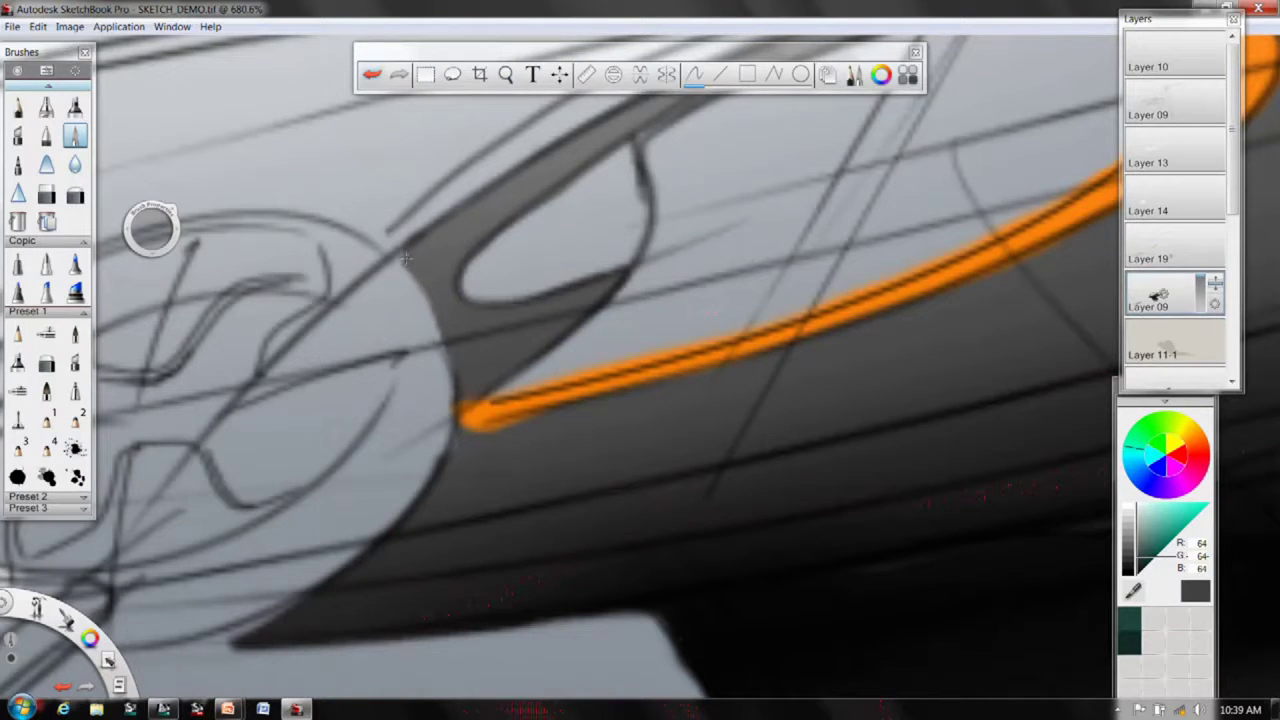
pyautogui.press('space')
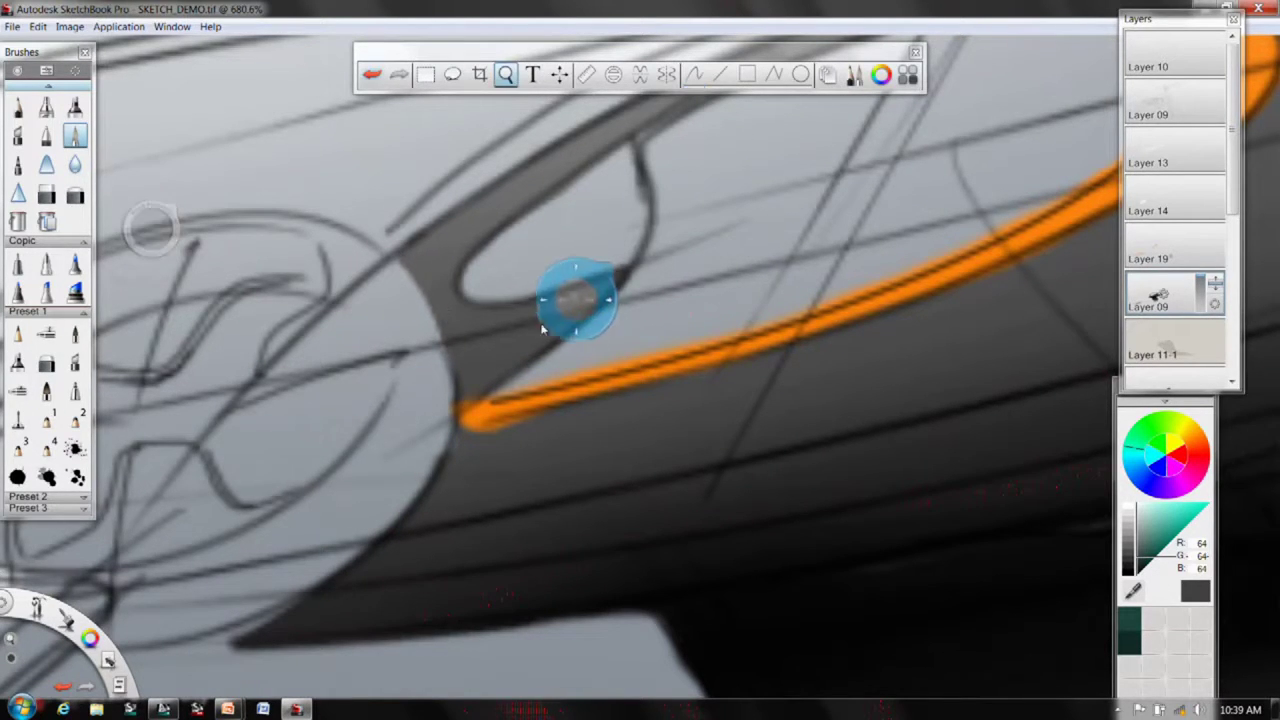
pyautogui.moveTo(560, 313); pyautogui.dragTo(380, 414)
pyautogui.moveTo(571, 291)
pyautogui.mouseDown()
pyautogui.moveTo(497, 337)
pyautogui.moveTo(560, 288)
pyautogui.mouseUp()
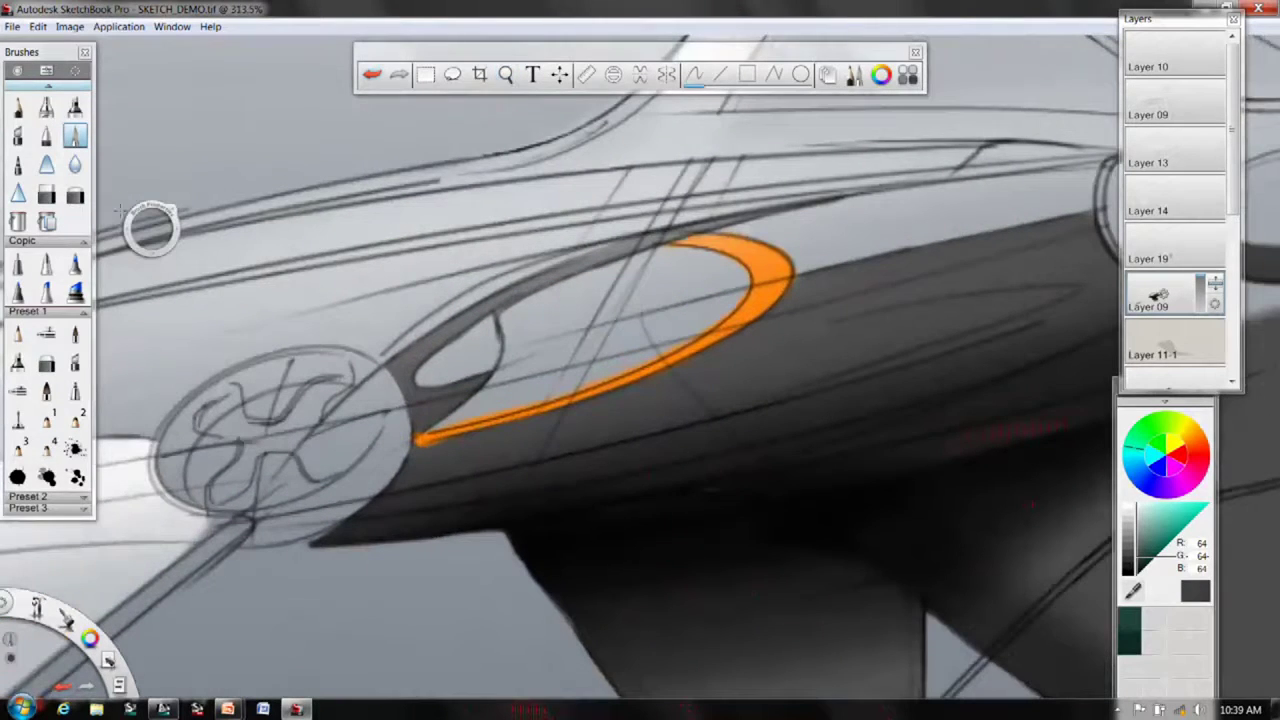
# - Airbrush sampled dark grey (RGB 58) shading into the small pocket at the oval's front and erase the overspray outside it
pyautogui.click(74, 138)
pyautogui.click(47, 108)
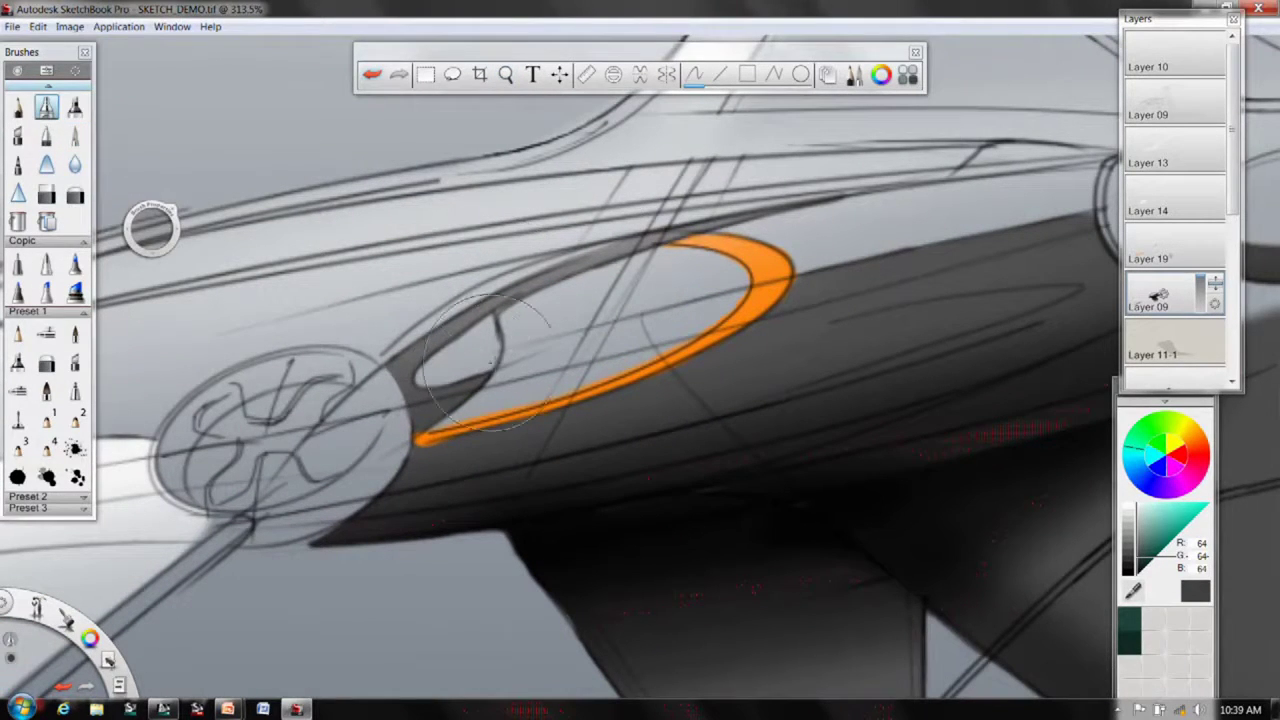
pyautogui.keyDown('alt'); pyautogui.click(440, 392); pyautogui.keyUp('alt')
pyautogui.moveTo(174, 232); pyautogui.dragTo(164, 234)
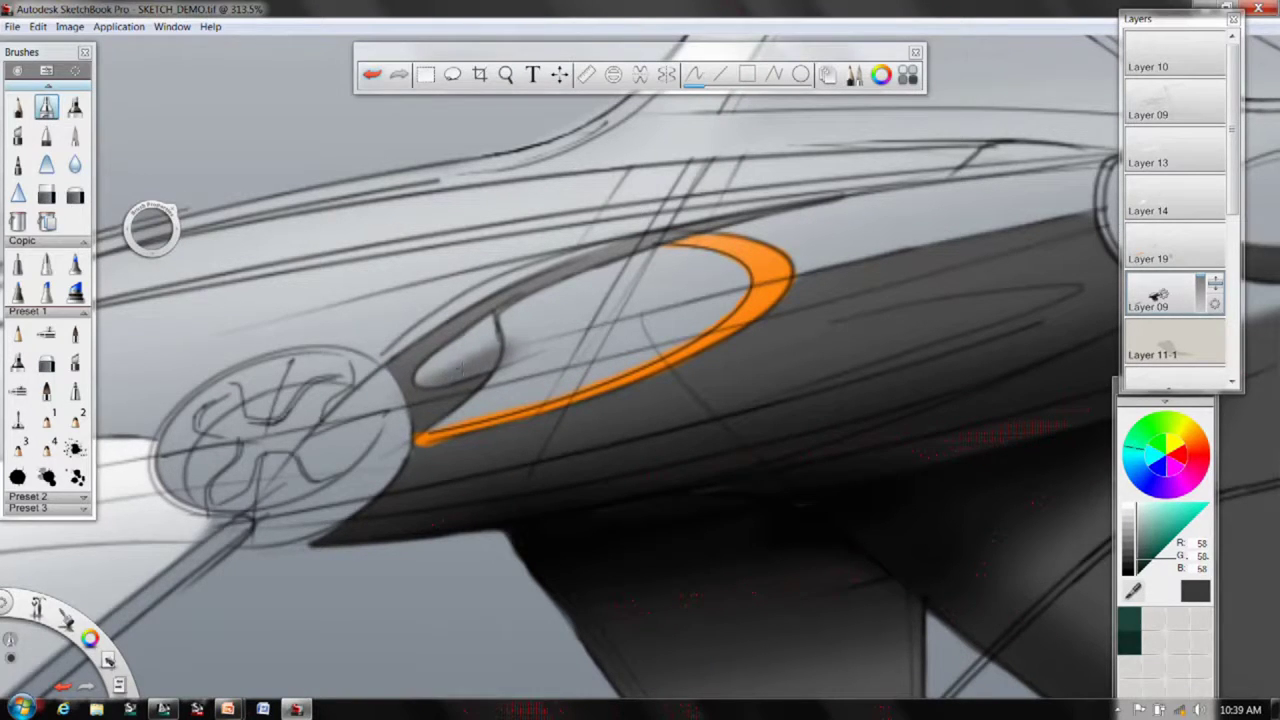
pyautogui.click(47, 195)
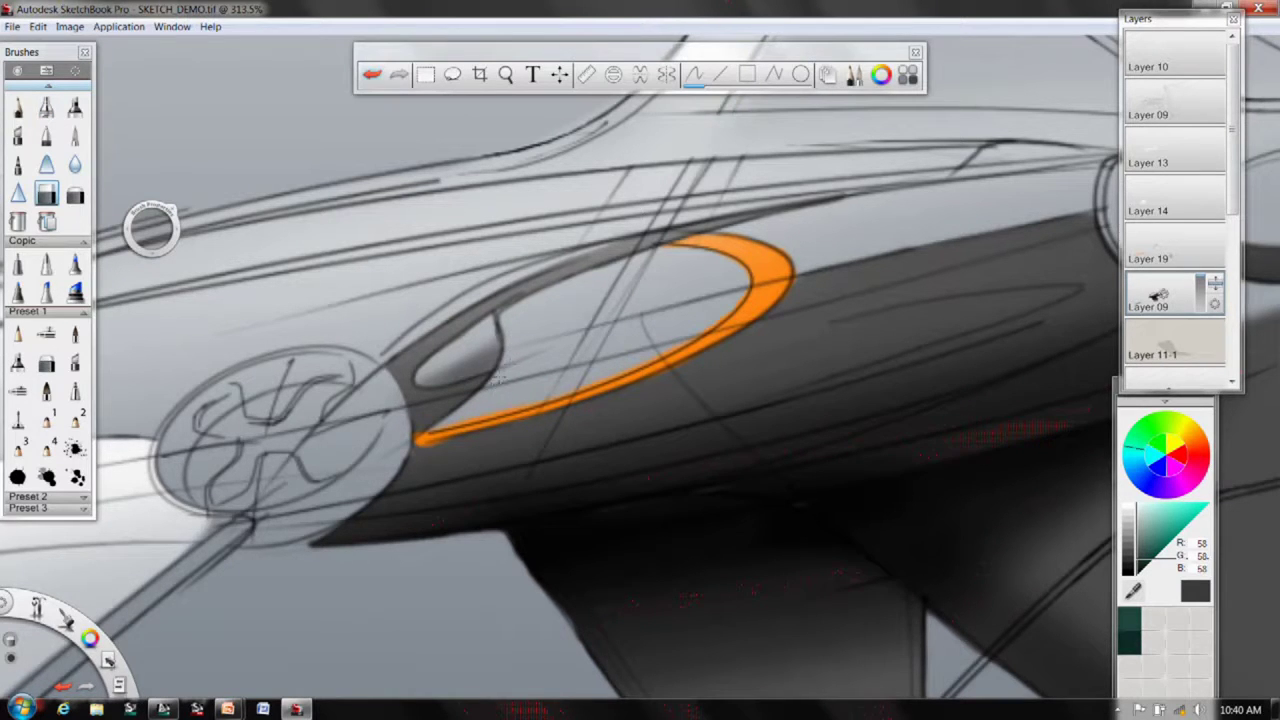
pyautogui.press('space')
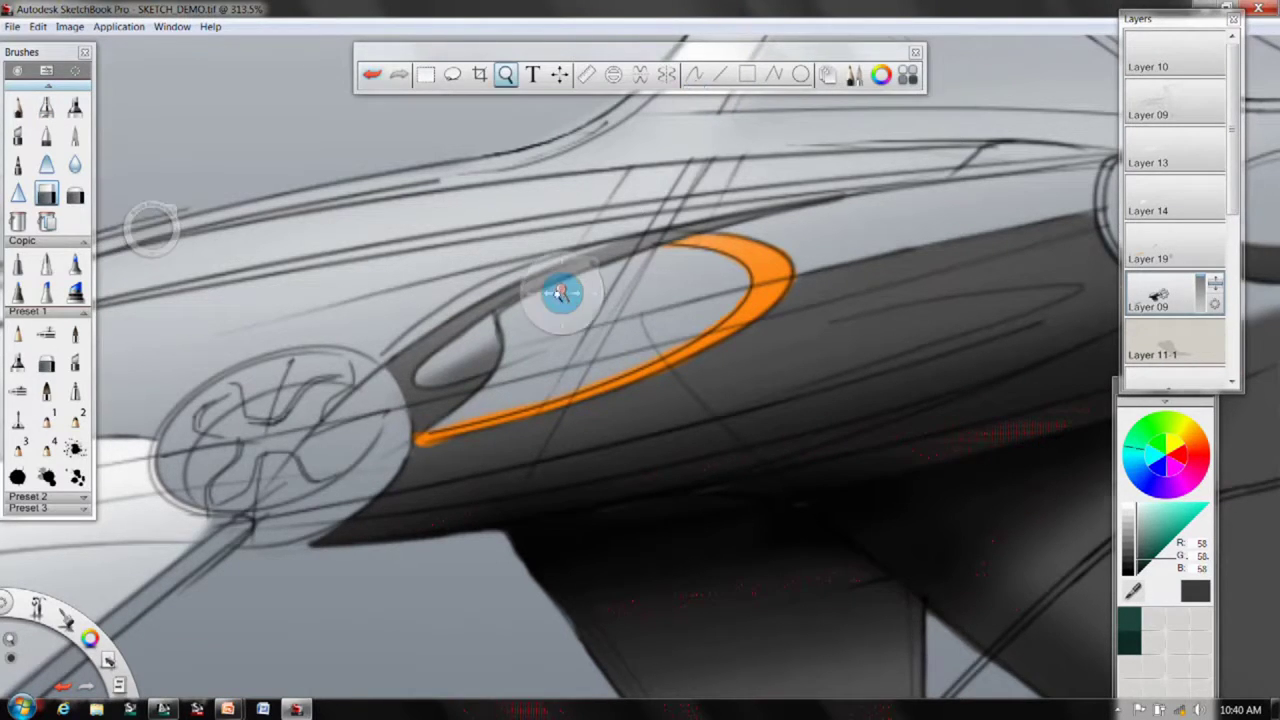
pyautogui.moveTo(559, 294); pyautogui.dragTo(557, 480)
pyautogui.moveTo(557, 348); pyautogui.dragTo(512, 395)
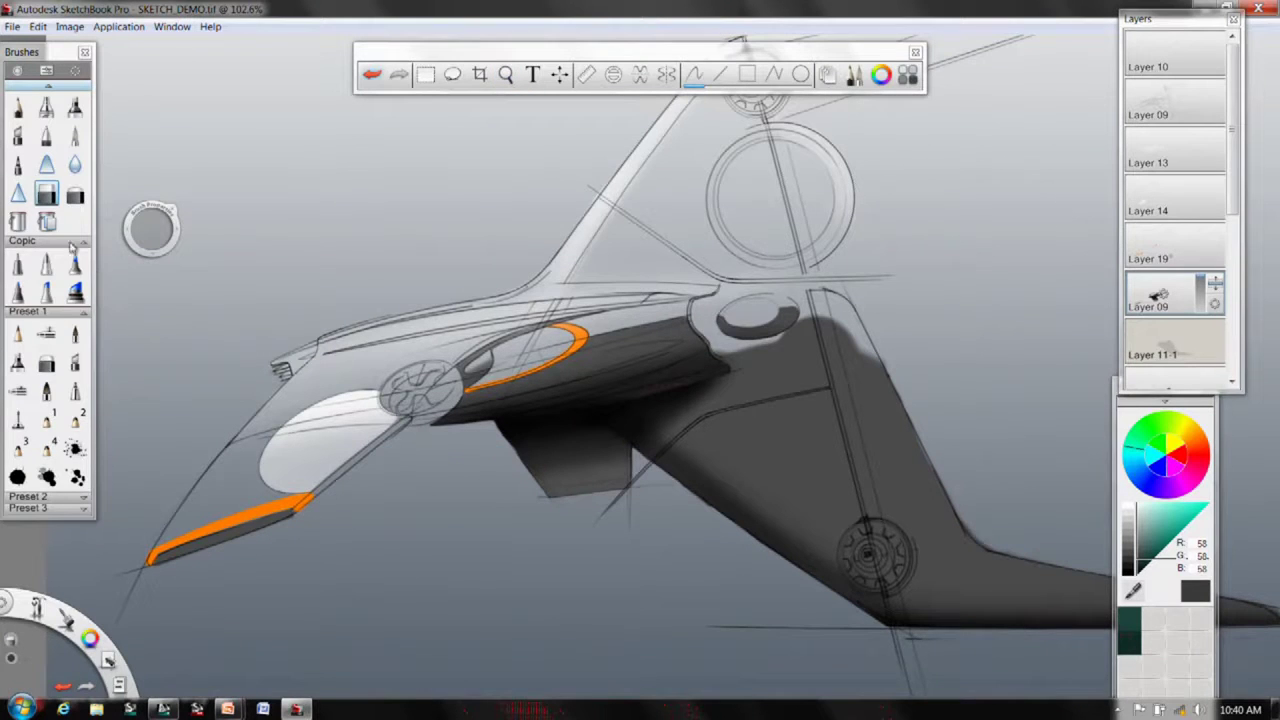
# - Paint a grey strip (RGB 153) along the upper body panel, from the nose back to the rear end
pyautogui.click(75, 138)
pyautogui.press('space')
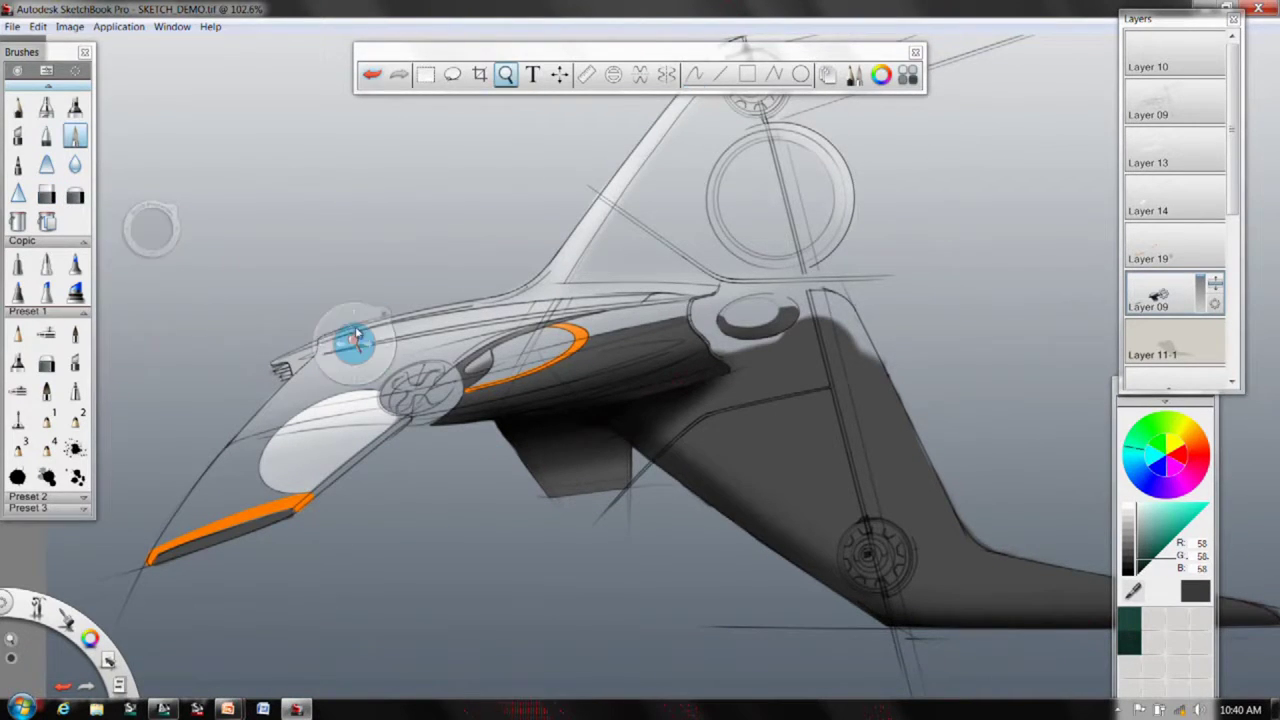
pyautogui.moveTo(357, 333); pyautogui.dragTo(428, 320)
pyautogui.moveTo(165, 220); pyautogui.dragTo(223, 210)
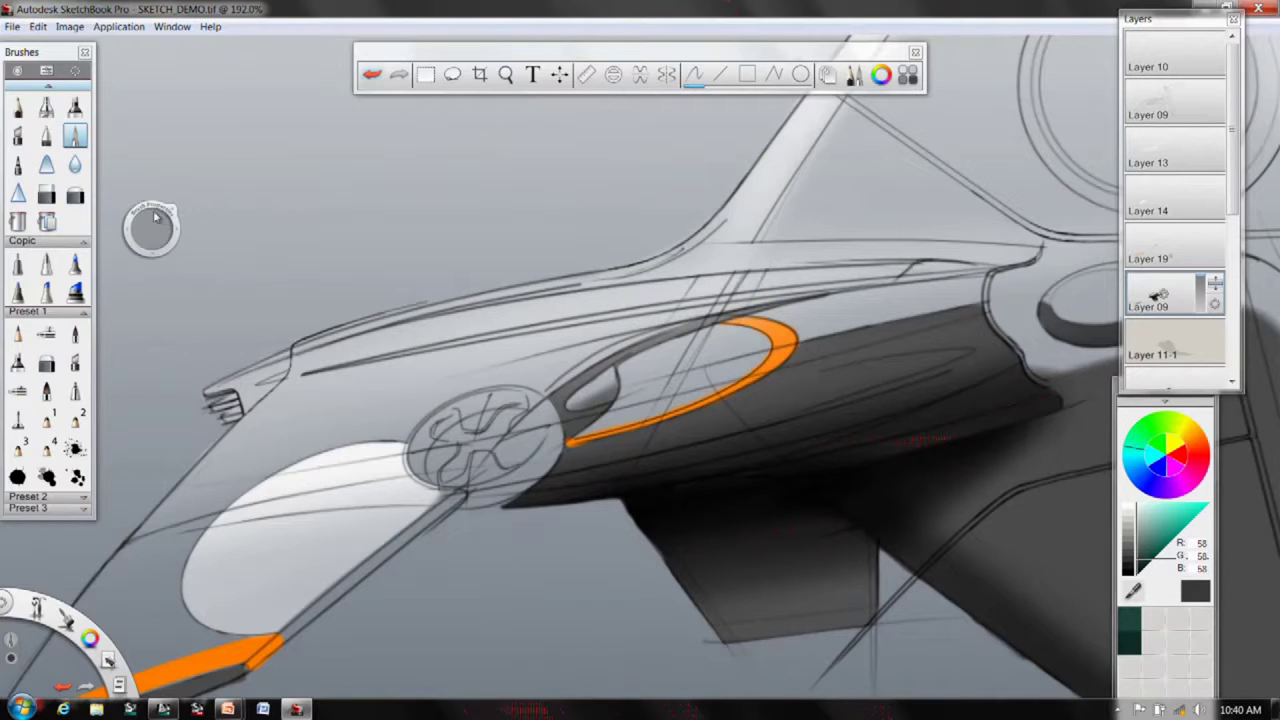
pyautogui.click(1130, 536)
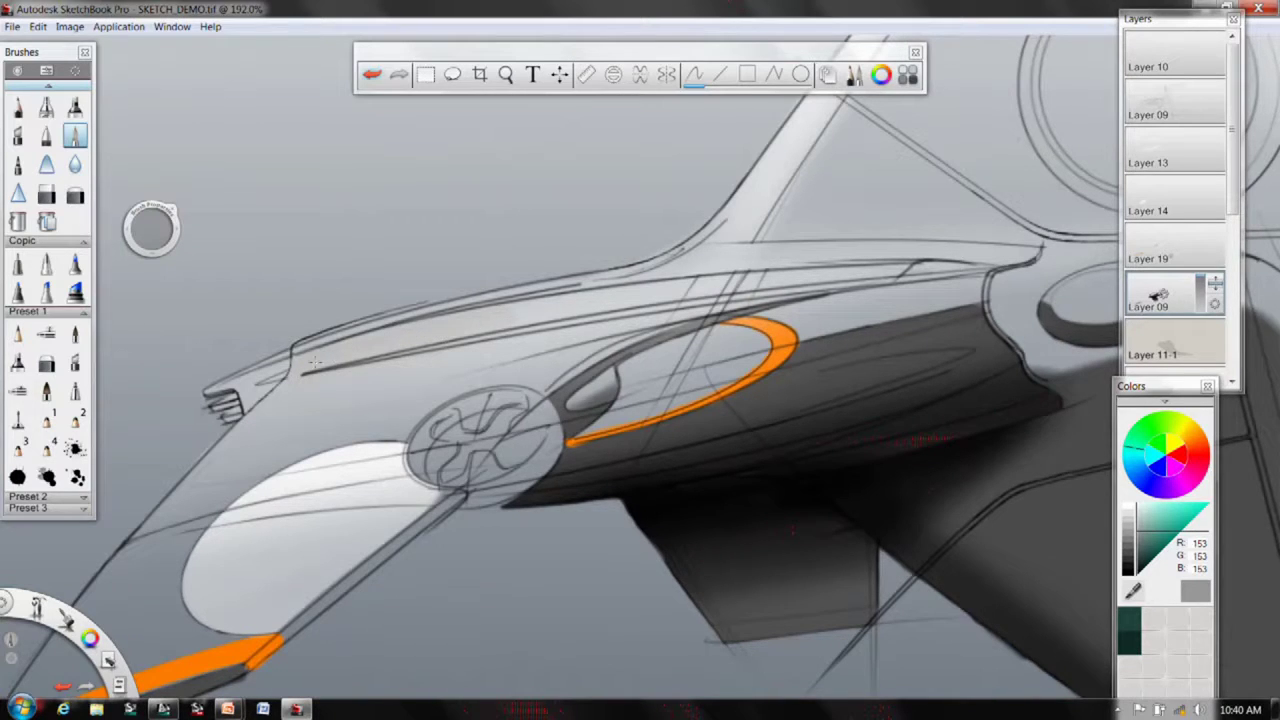
pyautogui.moveTo(752, 282); pyautogui.dragTo(885, 270)
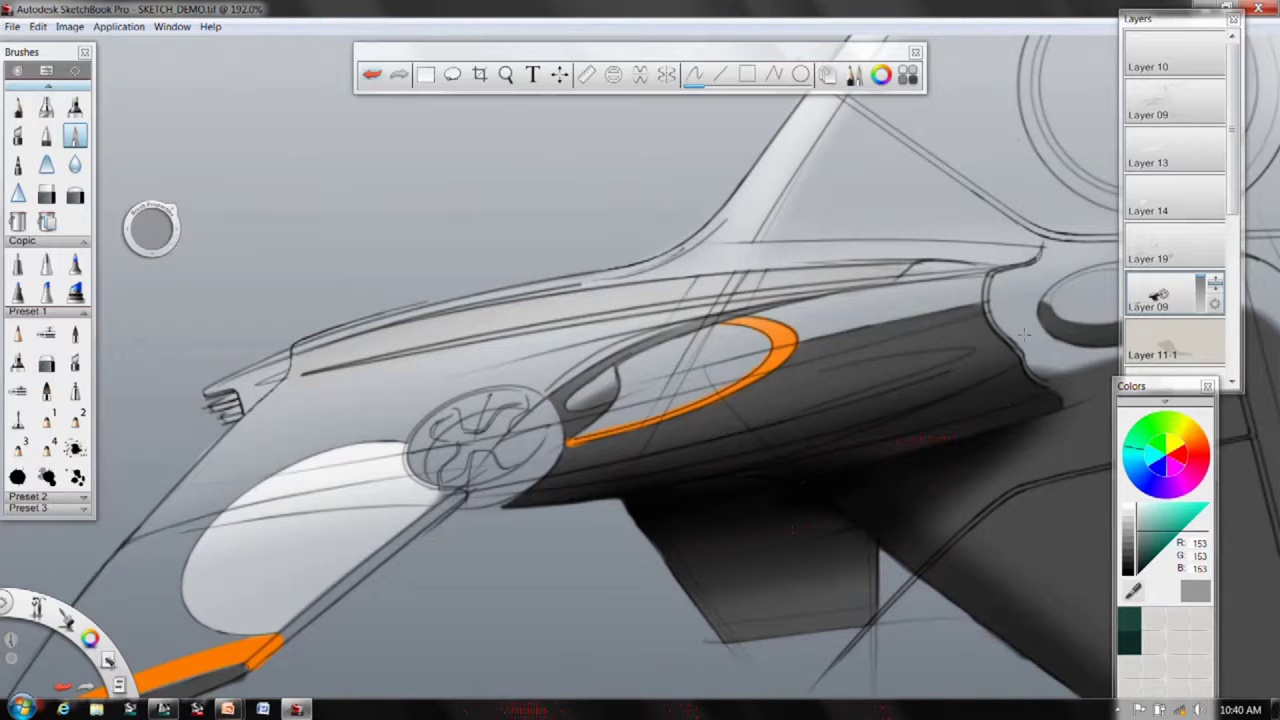
# - Set the colour to dark grey (RGB 77) and demonstrate hiding and showing the Layers palette
pyautogui.click(1128, 556)
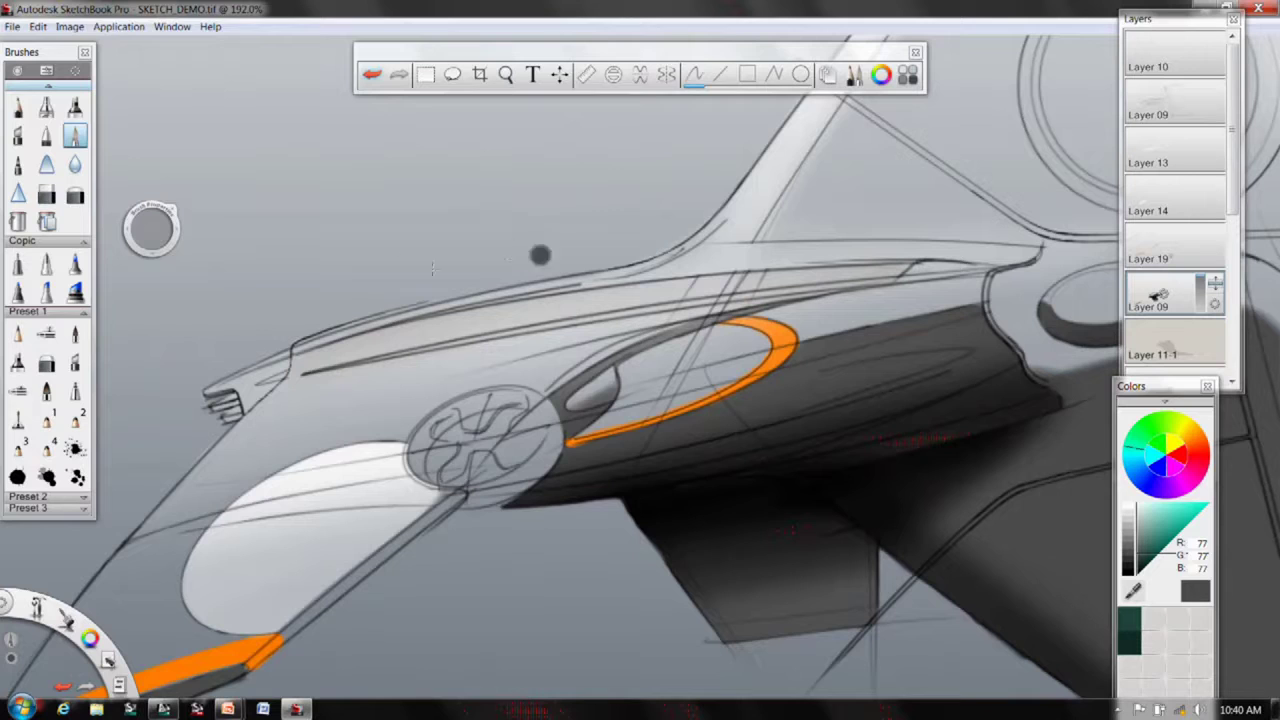
pyautogui.rightClick(437, 241)
pyautogui.click(436, 278)
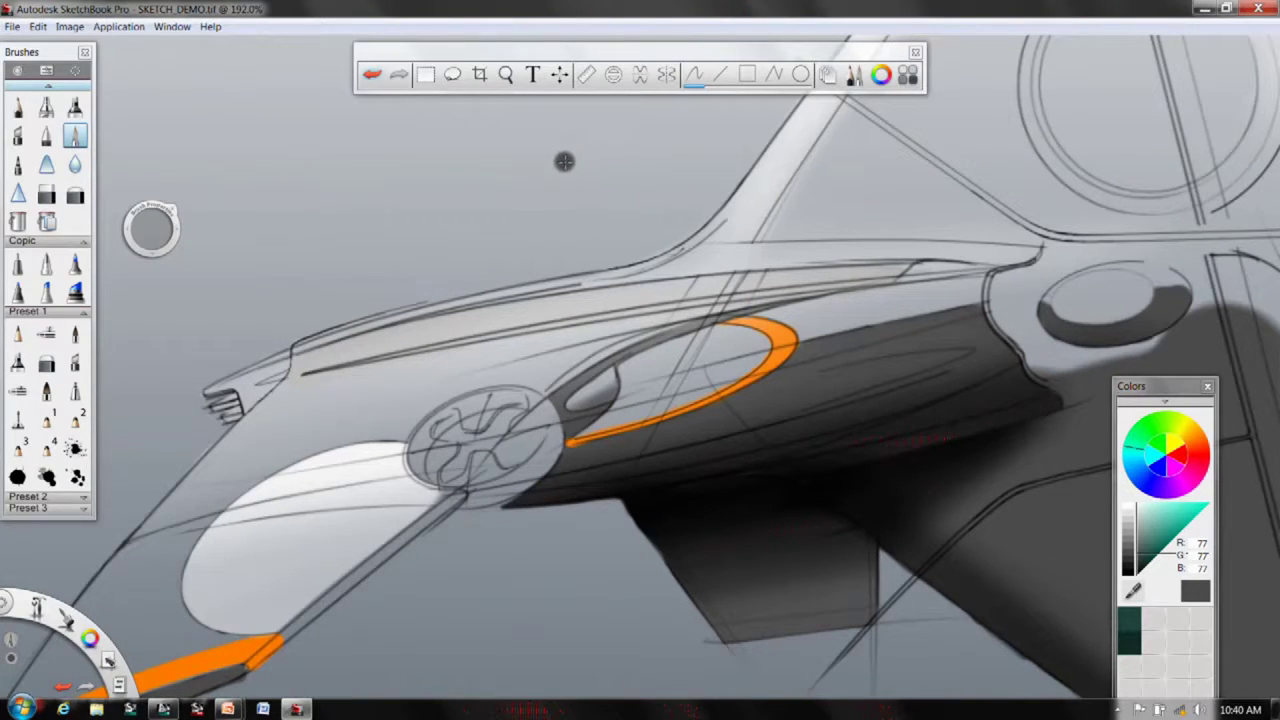
pyautogui.press('space')
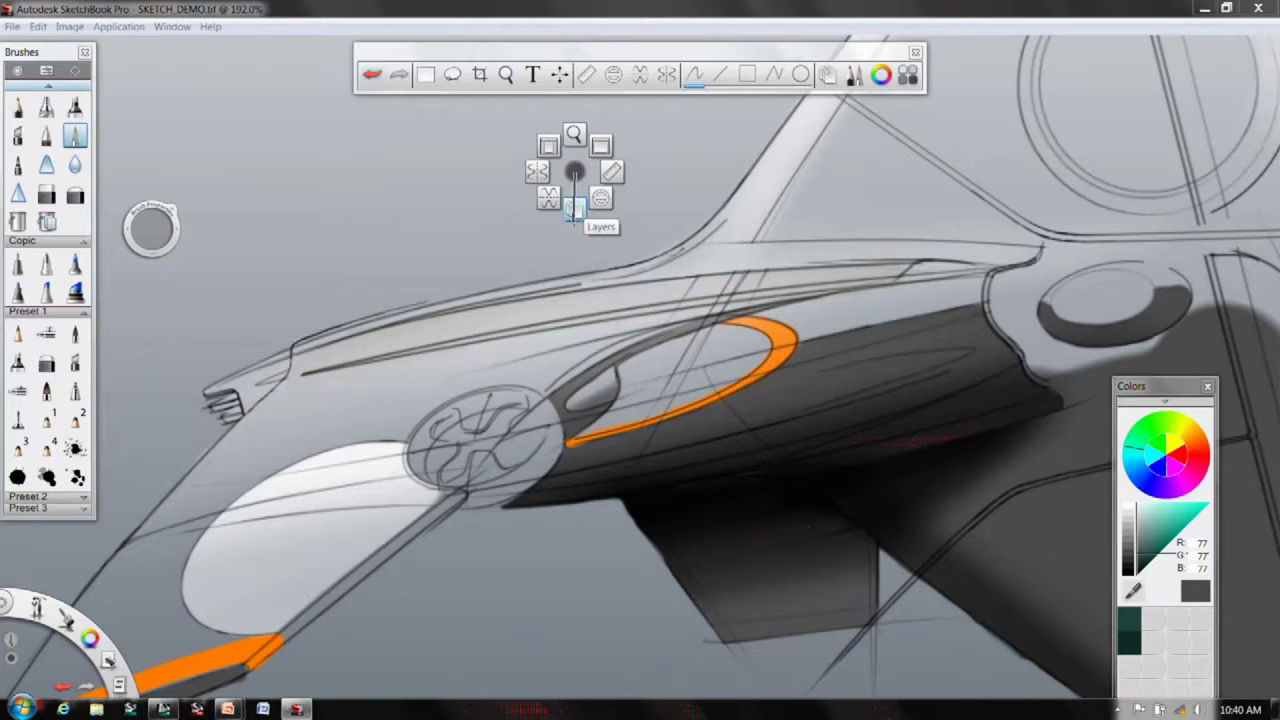
pyautogui.click(575, 210)
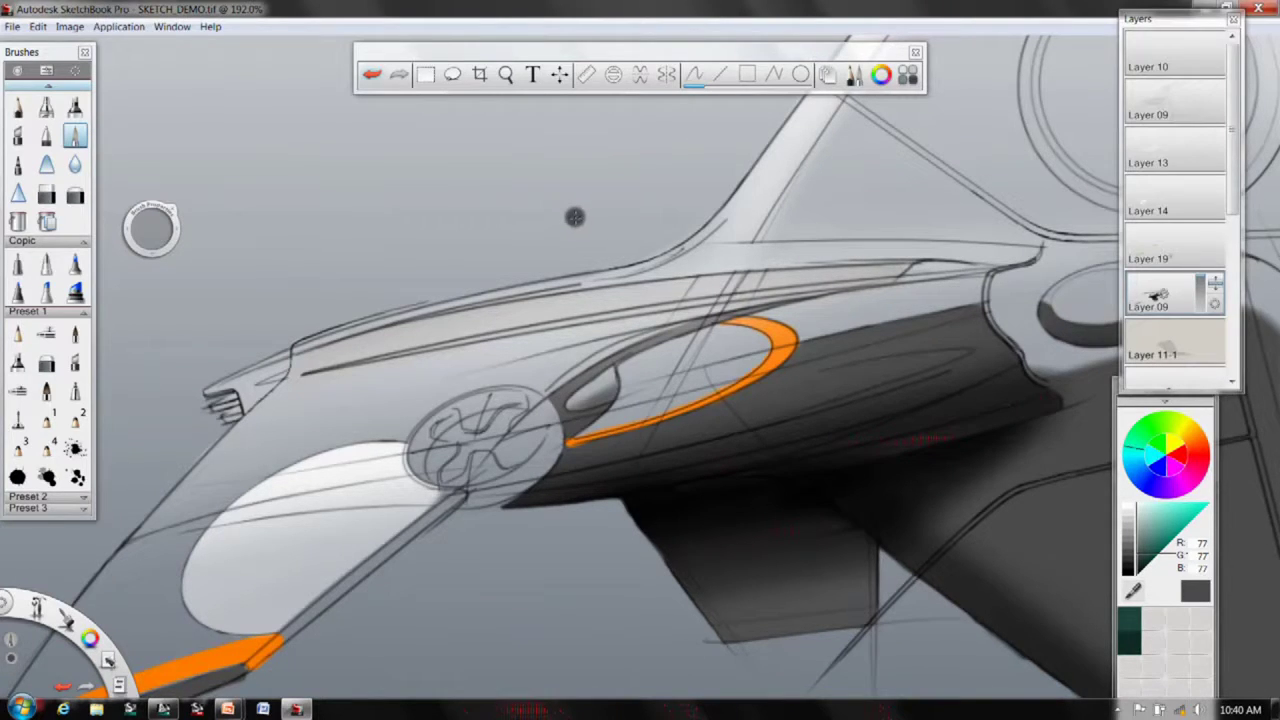
pyautogui.press('space')
pyautogui.click(574, 252)
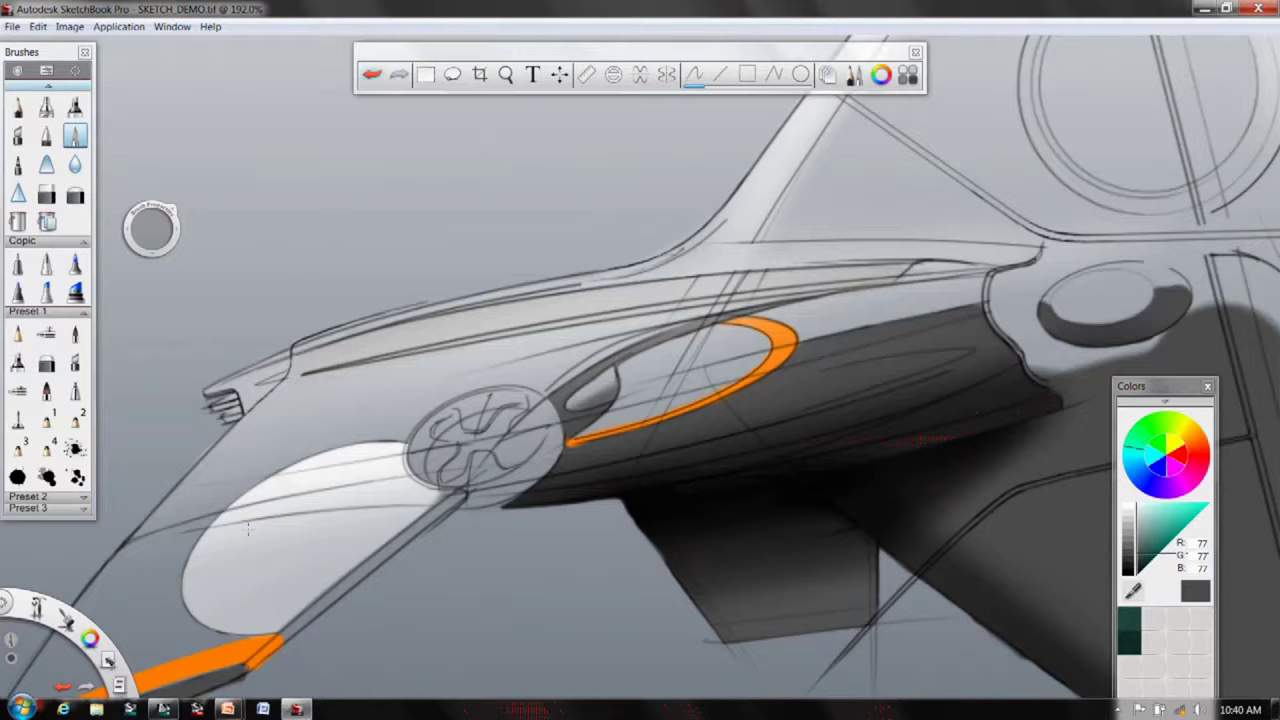
pyautogui.click(5, 605)
pyautogui.moveTo(66, 622)
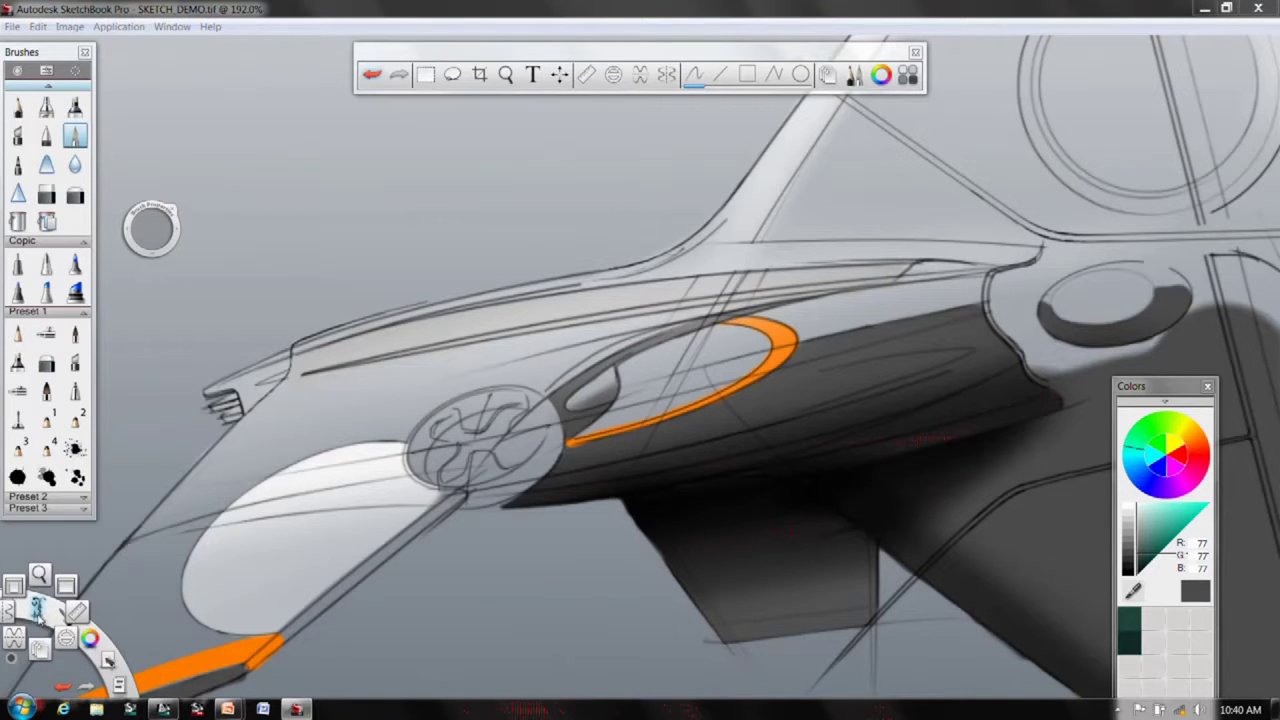
pyautogui.moveTo(39, 604)
pyautogui.mouseDown()
pyautogui.moveTo(40, 645)
pyautogui.moveTo(39, 610)
pyautogui.mouseUp()
# - Bring the whole aircraft drawing into view to examine the colouring so far
pyautogui.press('space')
pyautogui.moveTo(729, 300)
pyautogui.mouseDown()
pyautogui.moveTo(604, 236)
pyautogui.moveTo(531, 345)
pyautogui.moveTo(583, 348)
pyautogui.mouseUp()
pyautogui.moveTo(154, 236); pyautogui.dragTo(137, 261)
pyautogui.press('c')
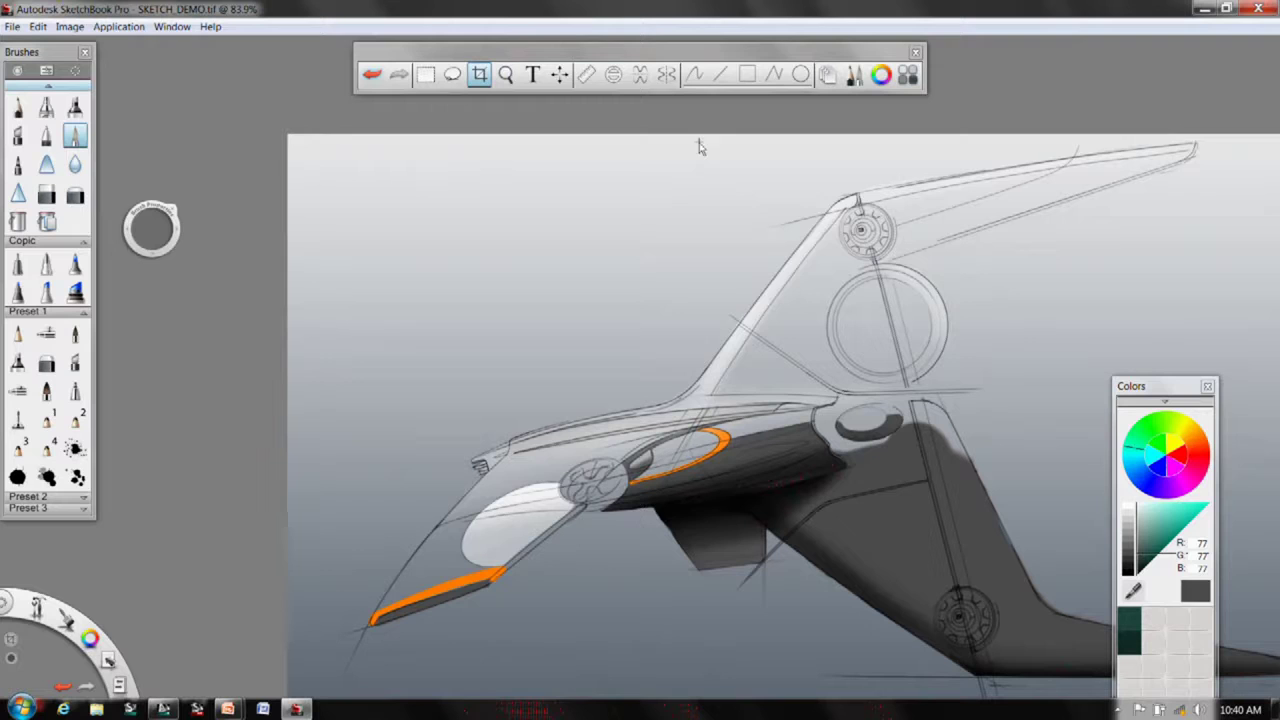
pyautogui.moveTo(66, 51); pyautogui.dragTo(73, 51)
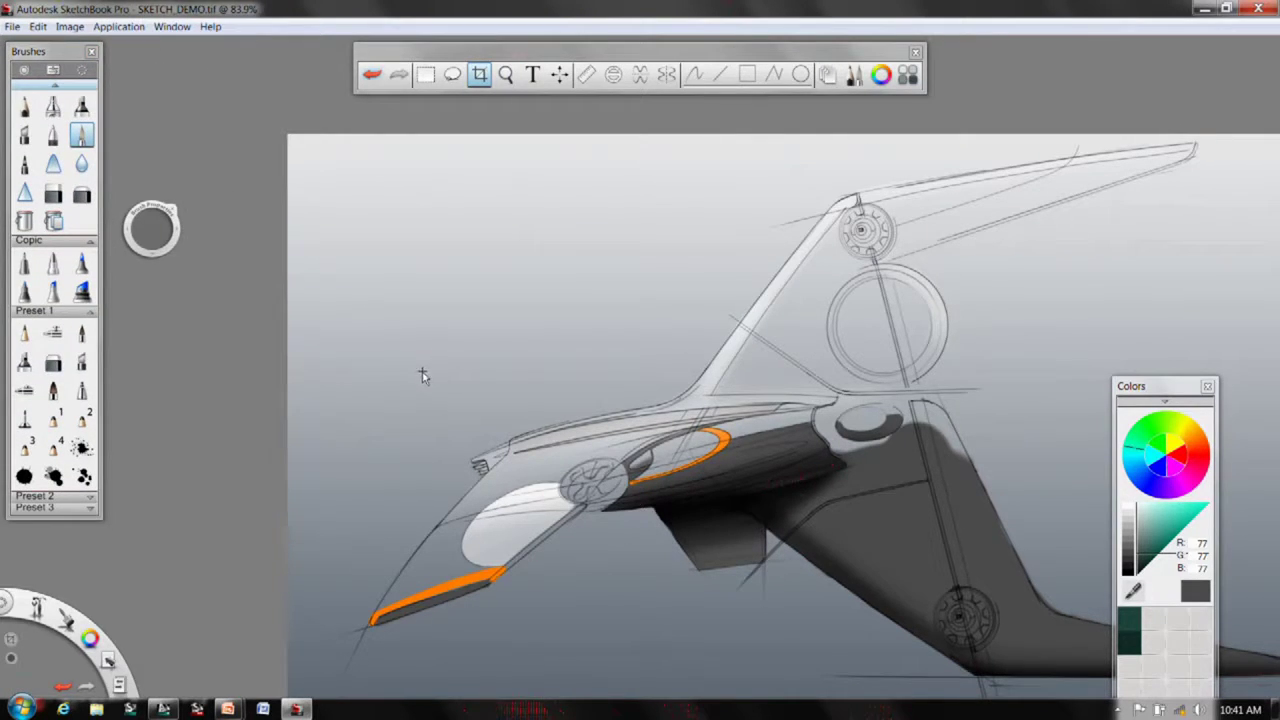
pyautogui.press('space')
pyautogui.moveTo(530, 318); pyautogui.dragTo(482, 312)
pyautogui.moveTo(478, 379); pyautogui.dragTo(358, 346)
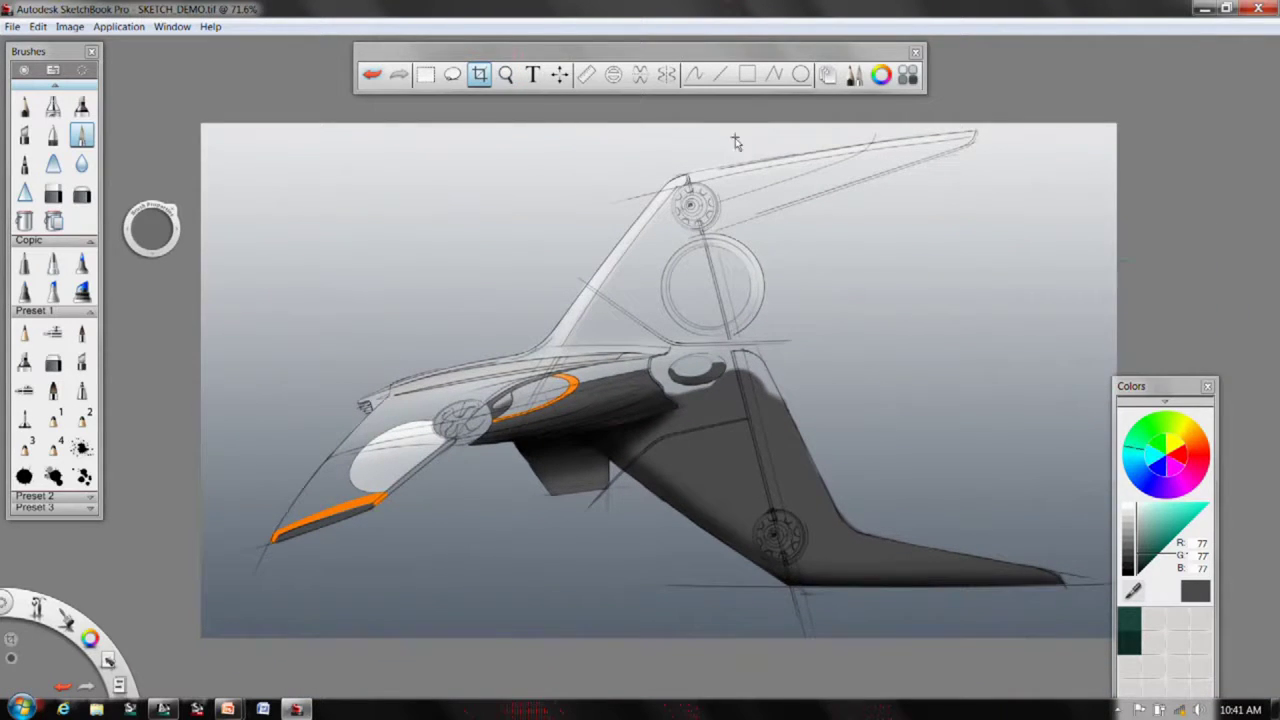
# - Show the Layers palette again and save the drawing
pyautogui.press('space')
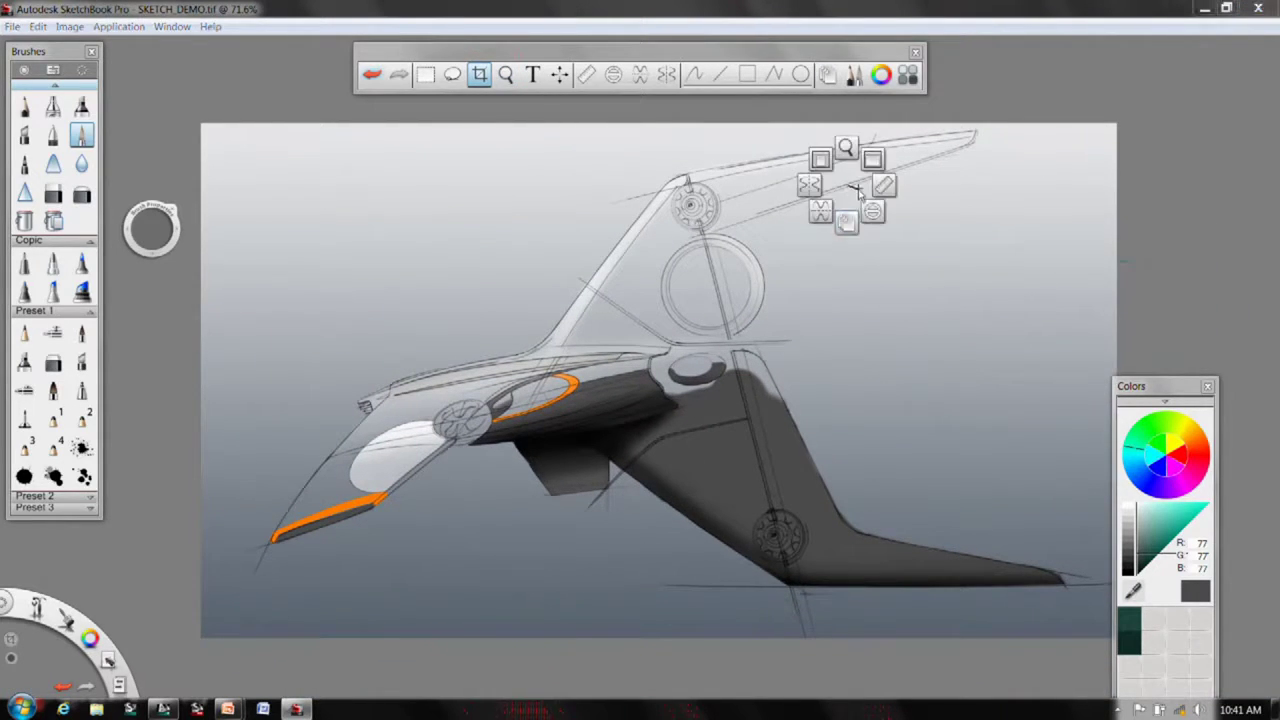
pyautogui.click(850, 222)
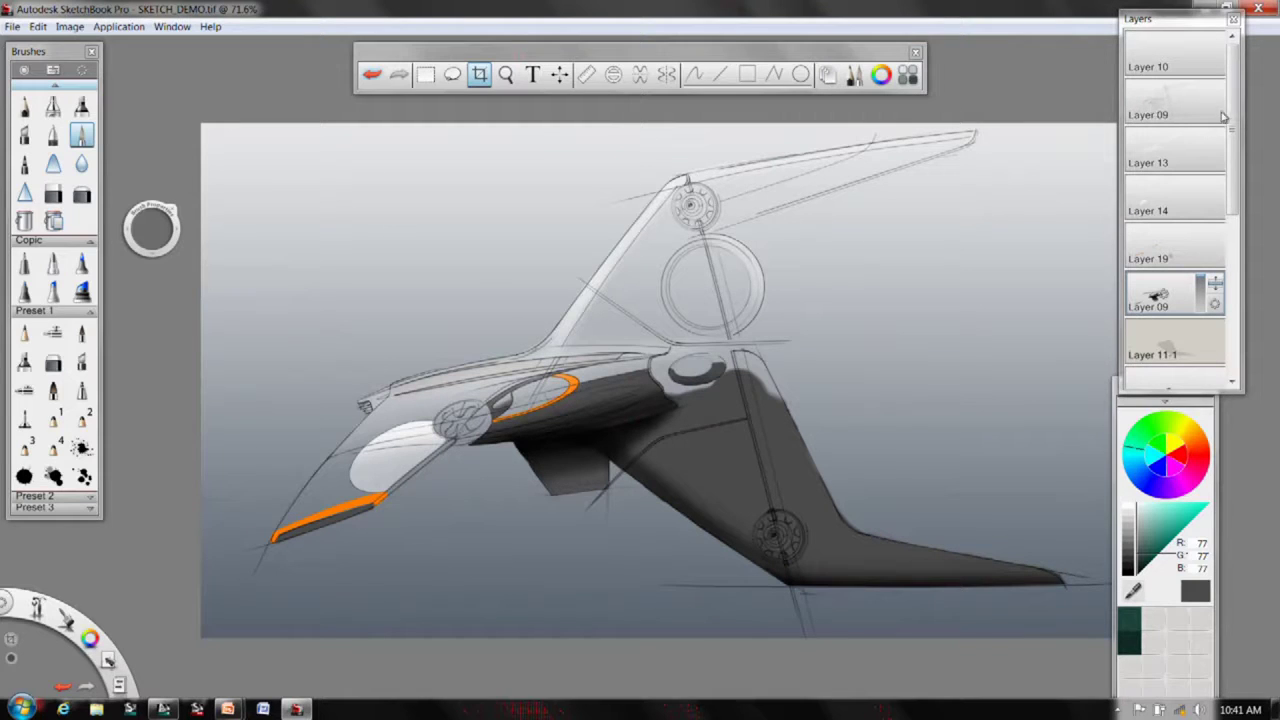
pyautogui.click(1235, 82)
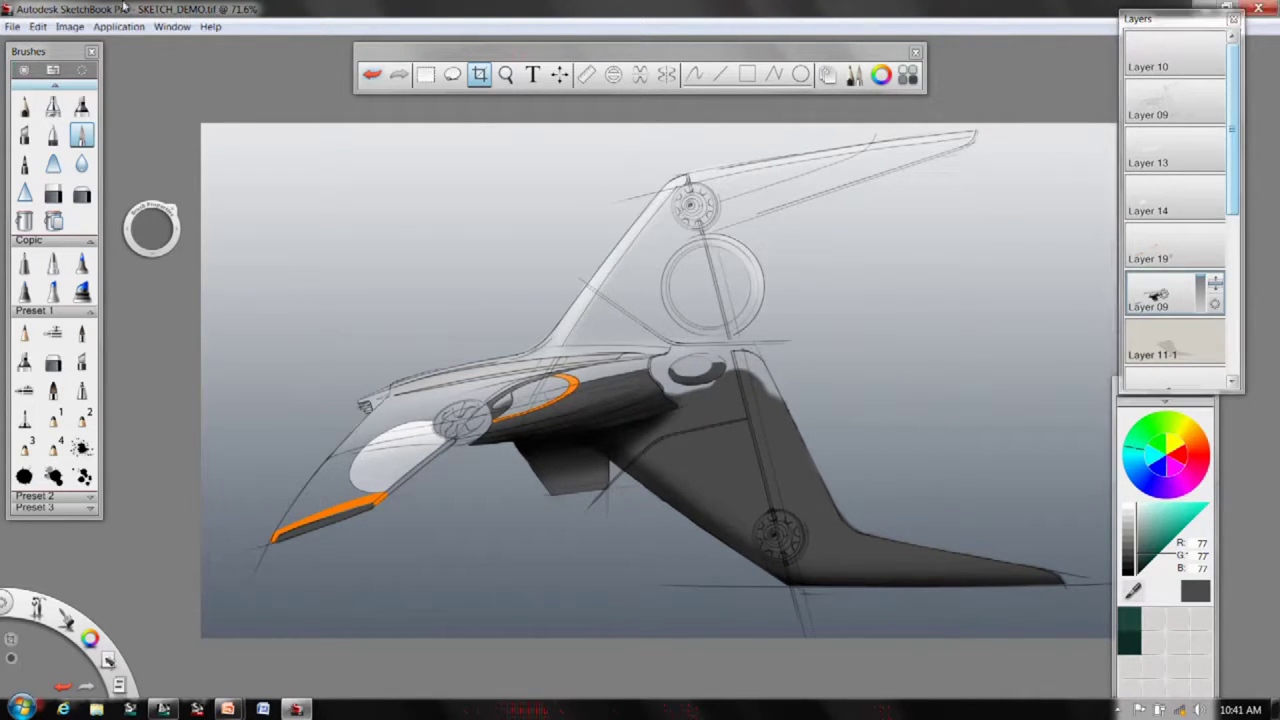
pyautogui.click(14, 26)
pyautogui.click(40, 98)
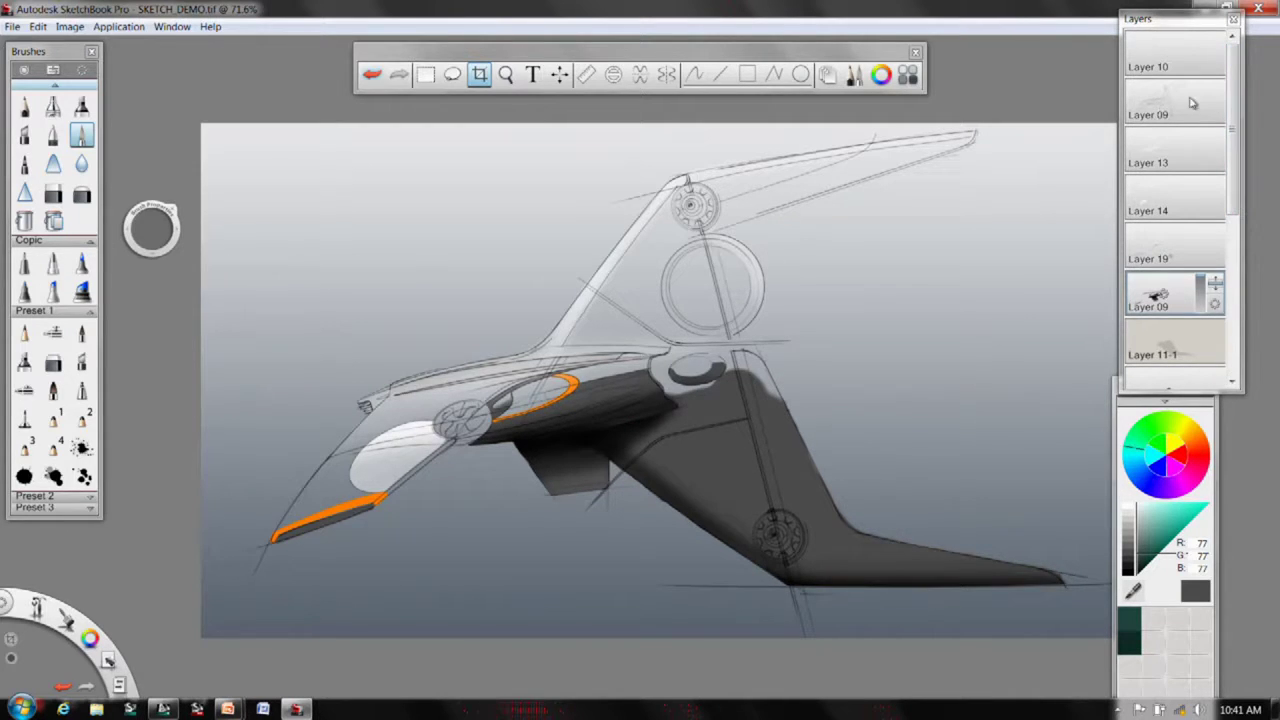
# - Hide Layer 10, Layer 13, Layer 14, Layer 19 and both layers named Layer 09
pyautogui.moveTo(1160, 102); pyautogui.dragTo(1096, 91)
pyautogui.moveTo(1162, 55); pyautogui.dragTo(1090, 51)
pyautogui.moveTo(1164, 164); pyautogui.dragTo(1078, 152)
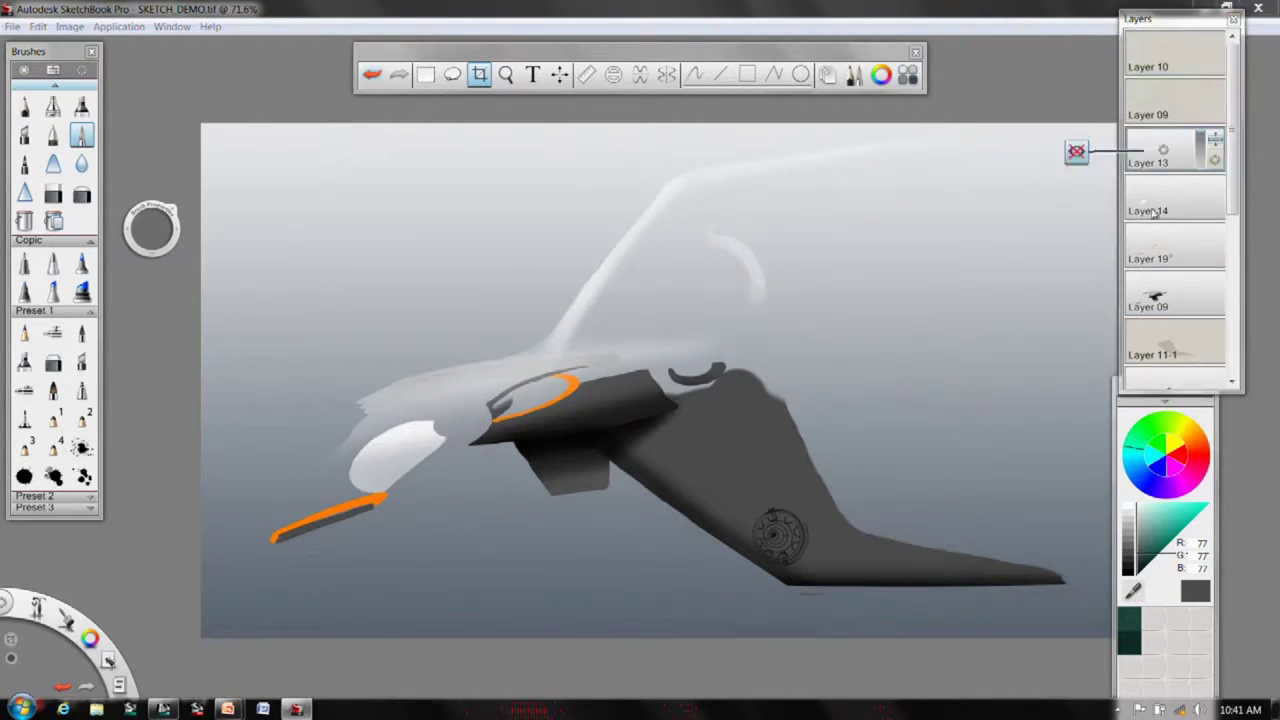
pyautogui.moveTo(1150, 212); pyautogui.dragTo(1078, 204)
pyautogui.moveTo(1163, 252); pyautogui.dragTo(1085, 246)
pyautogui.click(1158, 302)
# - Hide Layer 11-1, Layer 11 and Layer 08 so that only the gradient background remains
pyautogui.click(1160, 343)
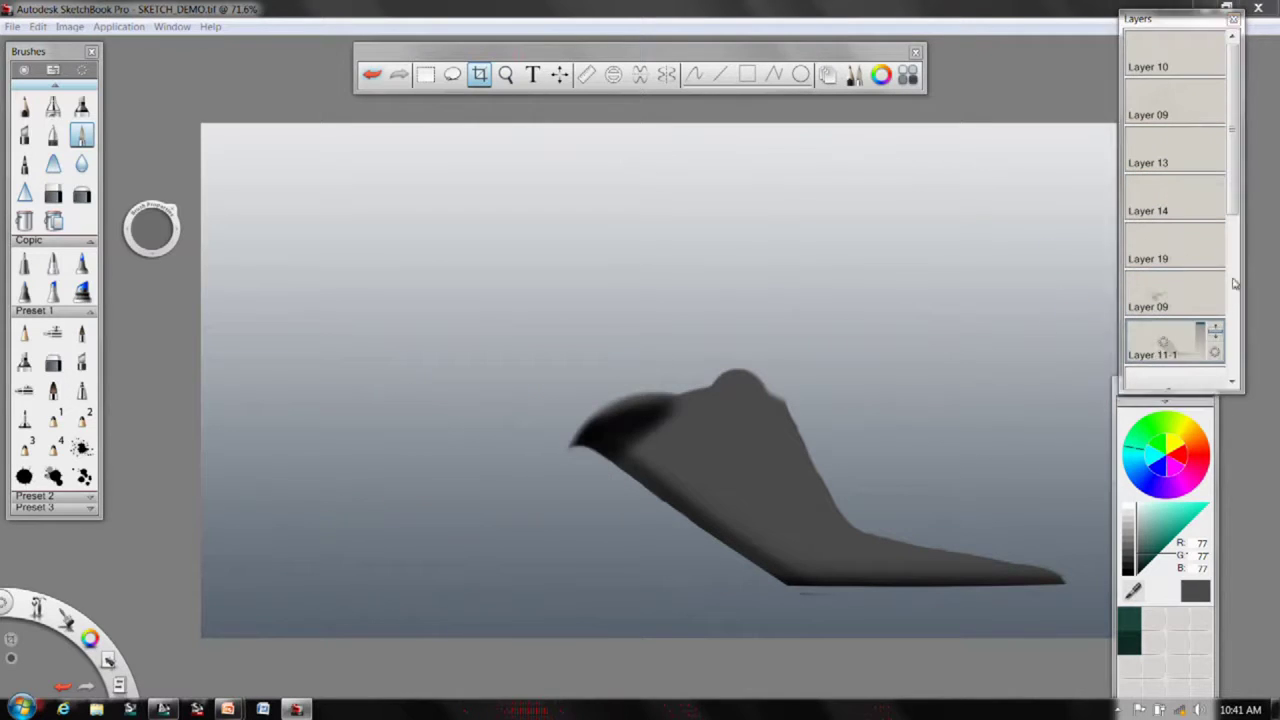
pyautogui.moveTo(1238, 205); pyautogui.dragTo(1239, 265)
pyautogui.moveTo(1162, 247); pyautogui.dragTo(1117, 248)
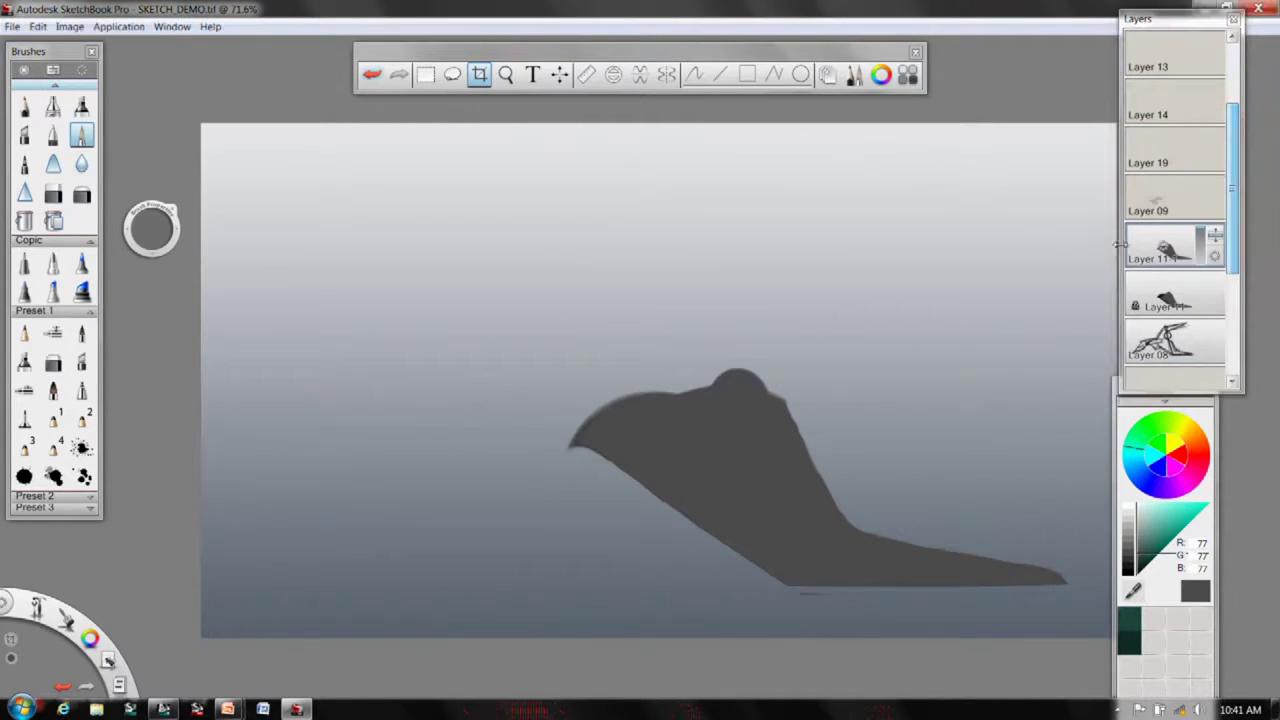
pyautogui.click(1158, 303)
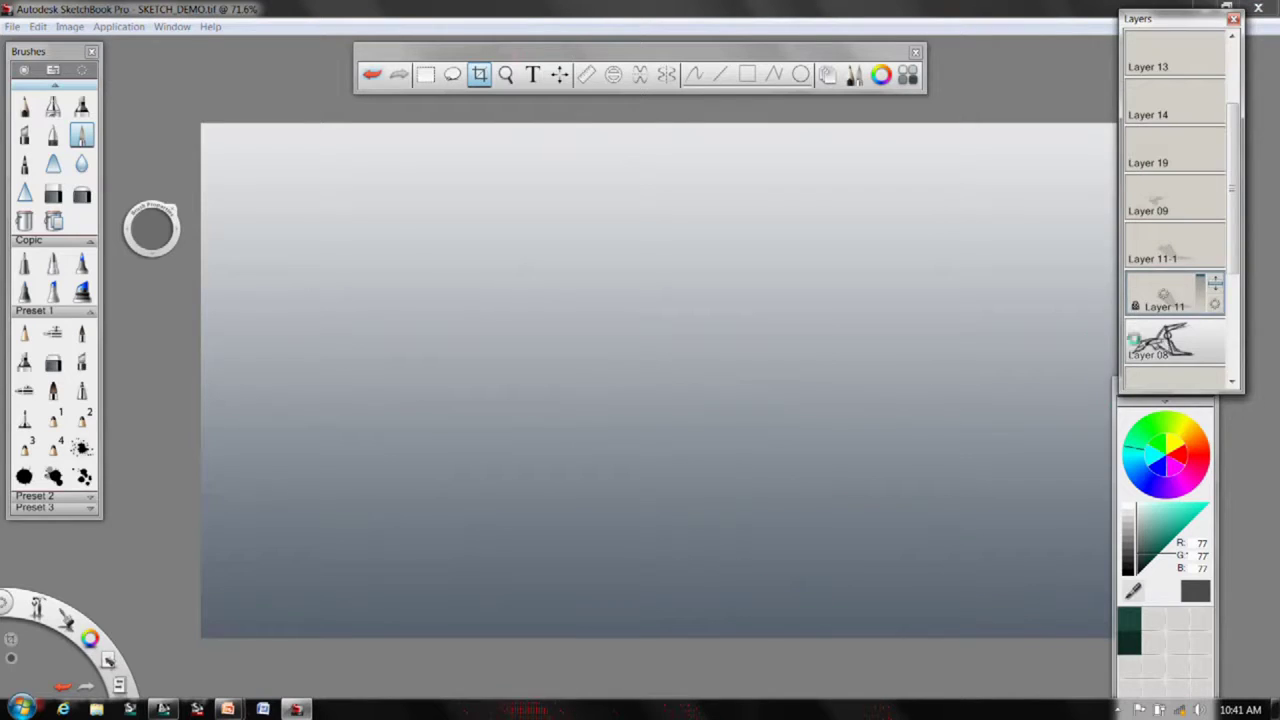
pyautogui.click(1160, 340)
# - Add a new layer at the top of the stack and turn on symmetry about the horizontal centreline
pyautogui.moveTo(1239, 228); pyautogui.dragTo(1236, 167)
pyautogui.moveTo(1194, 62); pyautogui.dragTo(1188, 8)
pyautogui.click(1214, 41)
pyautogui.press('space')
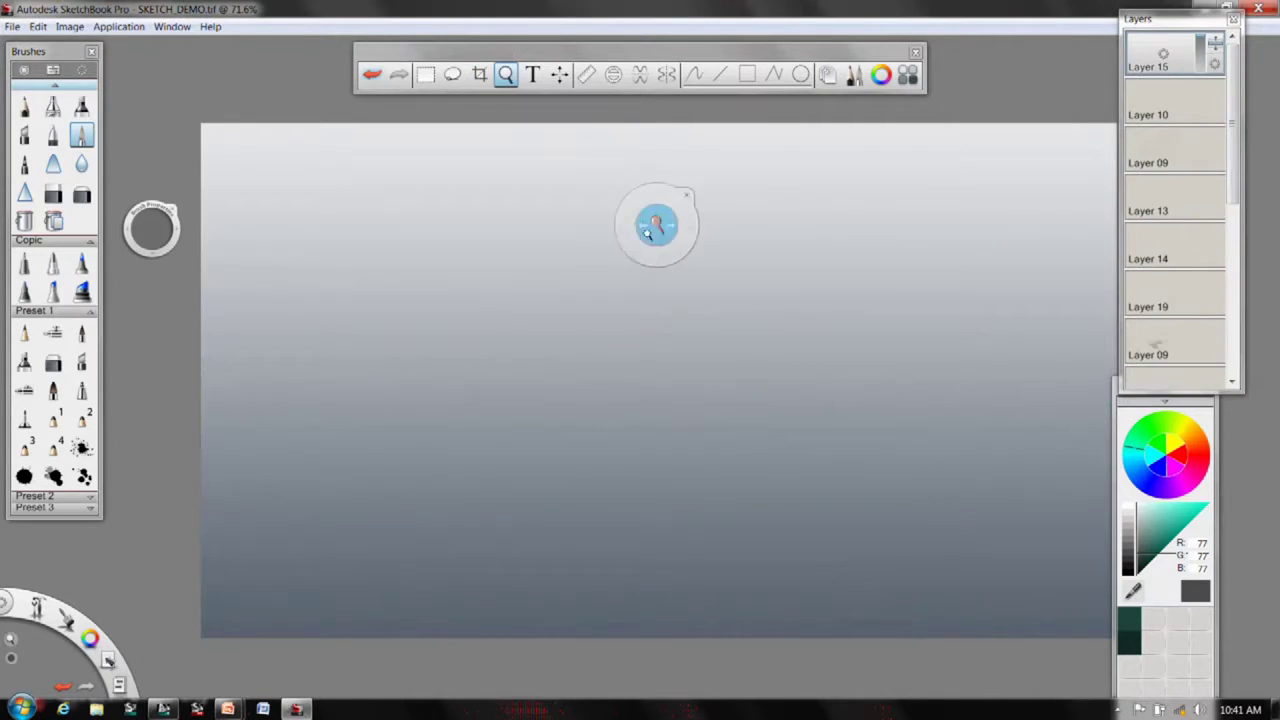
pyautogui.moveTo(654, 220); pyautogui.dragTo(603, 211)
pyautogui.click(642, 77)
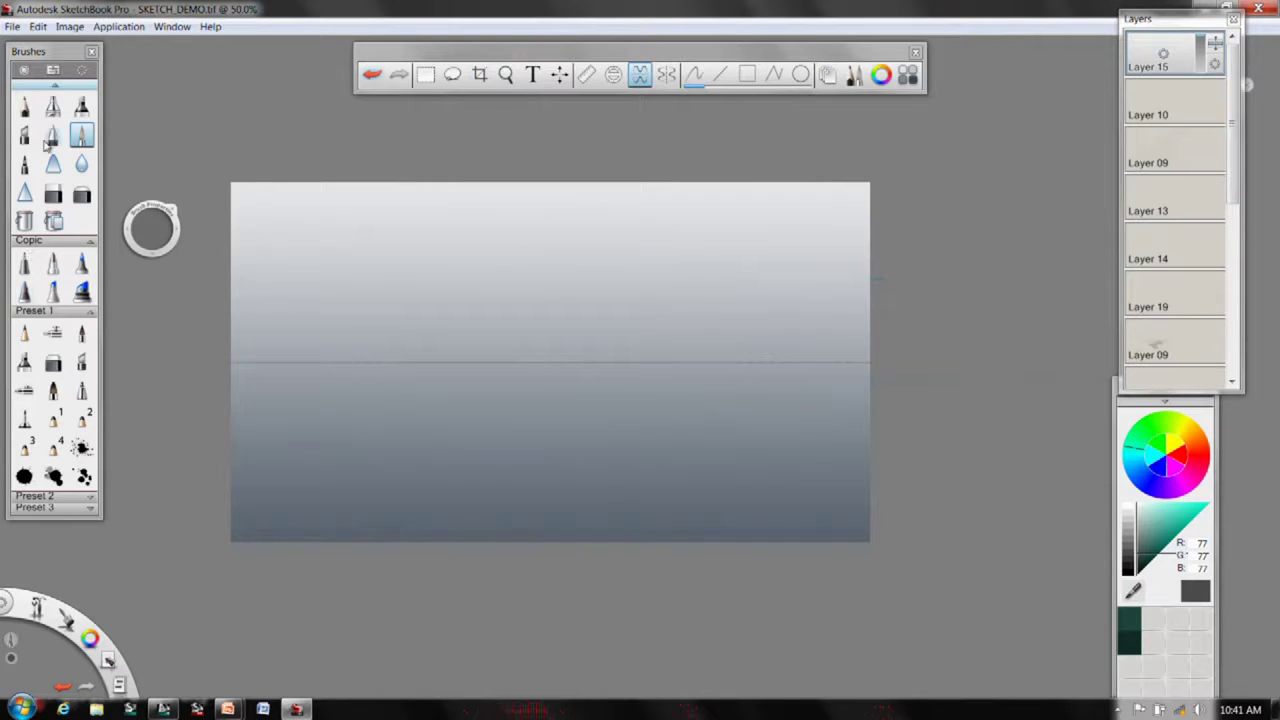
# - Draw thin and thick dark grey strokes mirrored about the horizontal centreline, and erase most of them with mirrored strokes
pyautogui.moveTo(381, 345)
pyautogui.mouseDown()
pyautogui.moveTo(487, 317)
pyautogui.moveTo(549, 353)
pyautogui.moveTo(760, 325)
pyautogui.mouseUp()
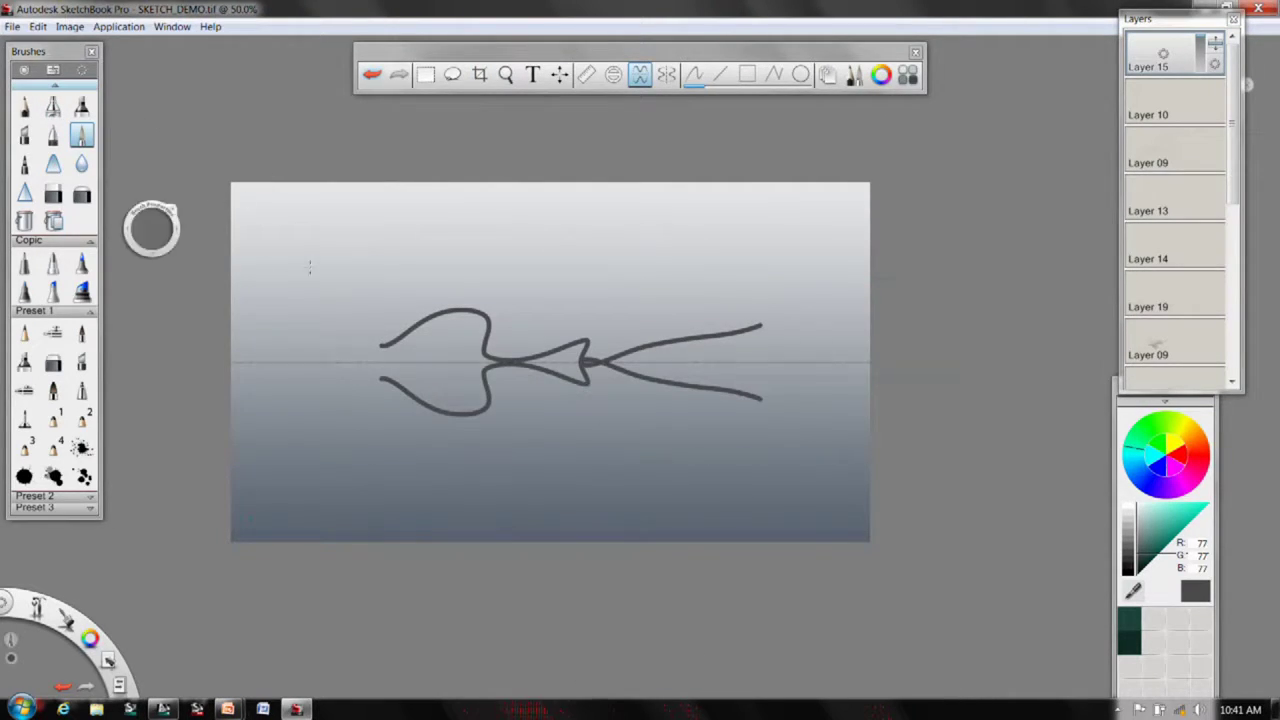
pyautogui.moveTo(416, 343)
pyautogui.mouseDown()
pyautogui.moveTo(467, 328)
pyautogui.moveTo(470, 362)
pyautogui.moveTo(576, 368)
pyautogui.moveTo(481, 362)
pyautogui.moveTo(570, 272)
pyautogui.moveTo(585, 330)
pyautogui.mouseUp()
pyautogui.moveTo(488, 334)
pyautogui.mouseDown()
pyautogui.moveTo(548, 319)
pyautogui.moveTo(542, 290)
pyautogui.moveTo(506, 253)
pyautogui.moveTo(432, 361)
pyautogui.moveTo(360, 312)
pyautogui.moveTo(650, 327)
pyautogui.moveTo(740, 318)
pyautogui.mouseUp()
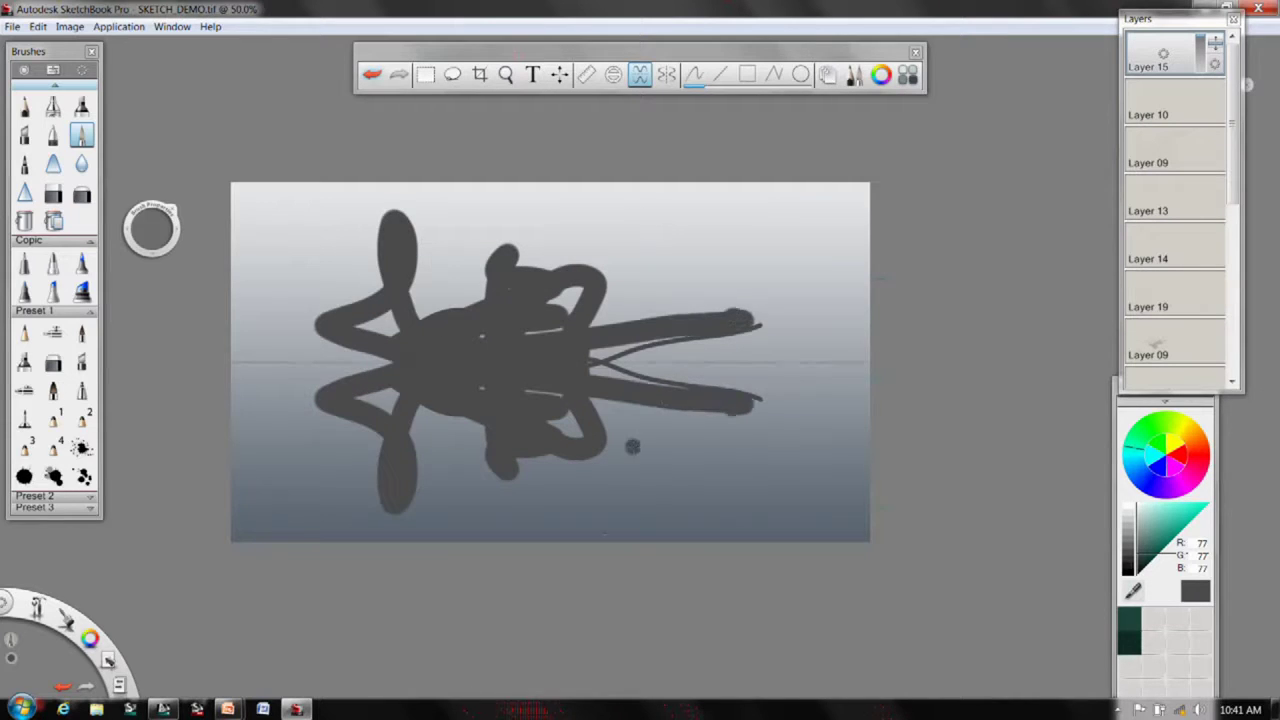
pyautogui.click(53, 194)
pyautogui.moveTo(553, 283)
pyautogui.mouseDown()
pyautogui.moveTo(392, 340)
pyautogui.moveTo(600, 292)
pyautogui.moveTo(623, 374)
pyautogui.moveTo(525, 262)
pyautogui.moveTo(595, 274)
pyautogui.mouseUp()
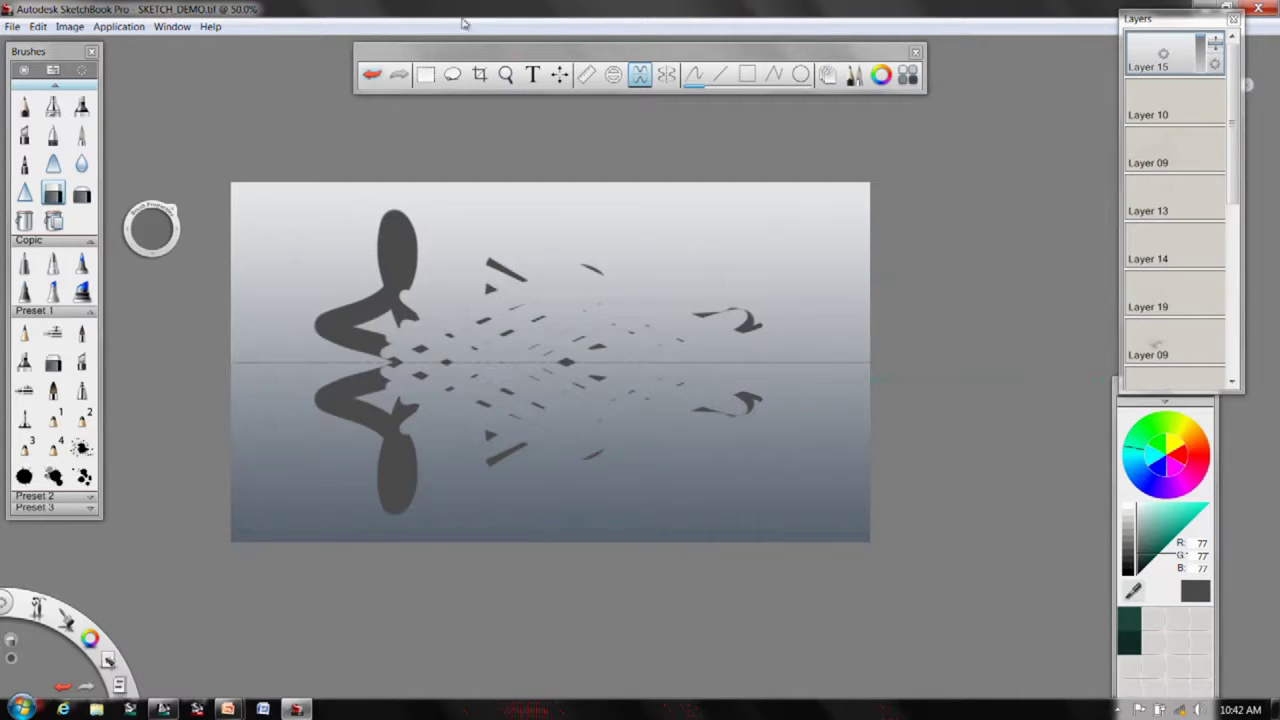
# - Turn on the second symmetry axis, erase a few mirrored fragments, and add another new layer on top
pyautogui.click(666, 74)
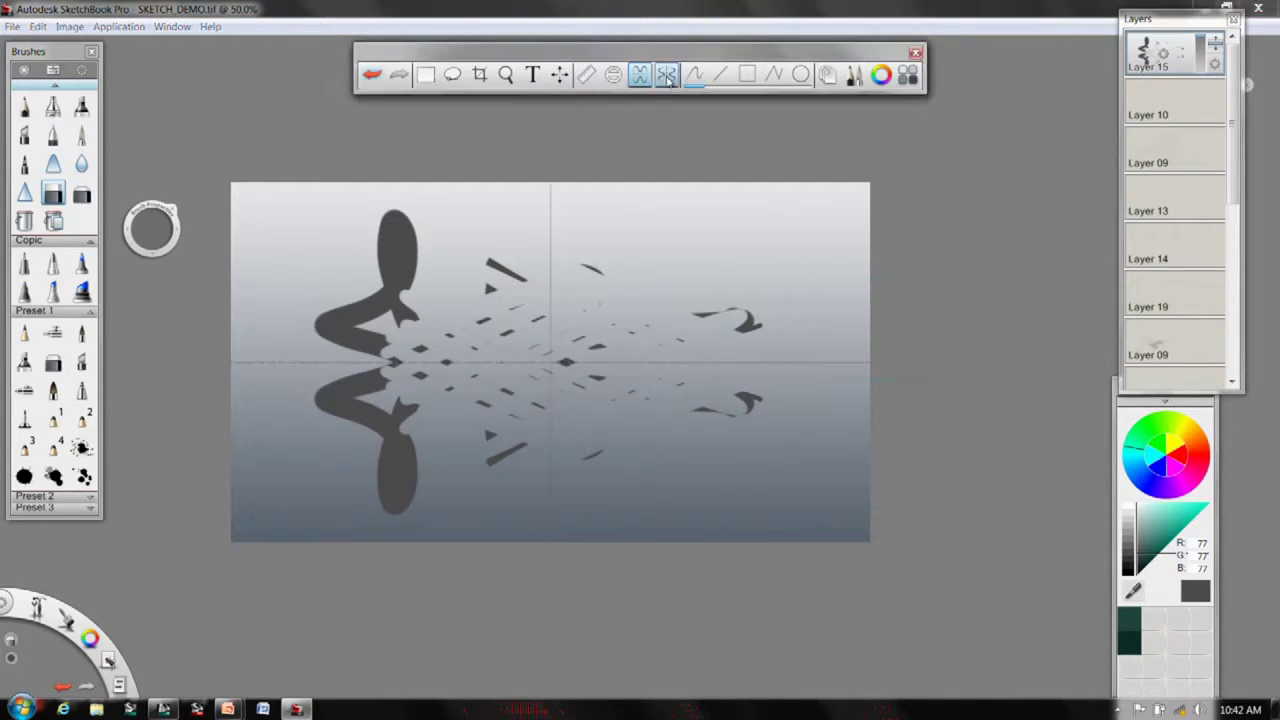
pyautogui.moveTo(559, 279); pyautogui.dragTo(501, 302)
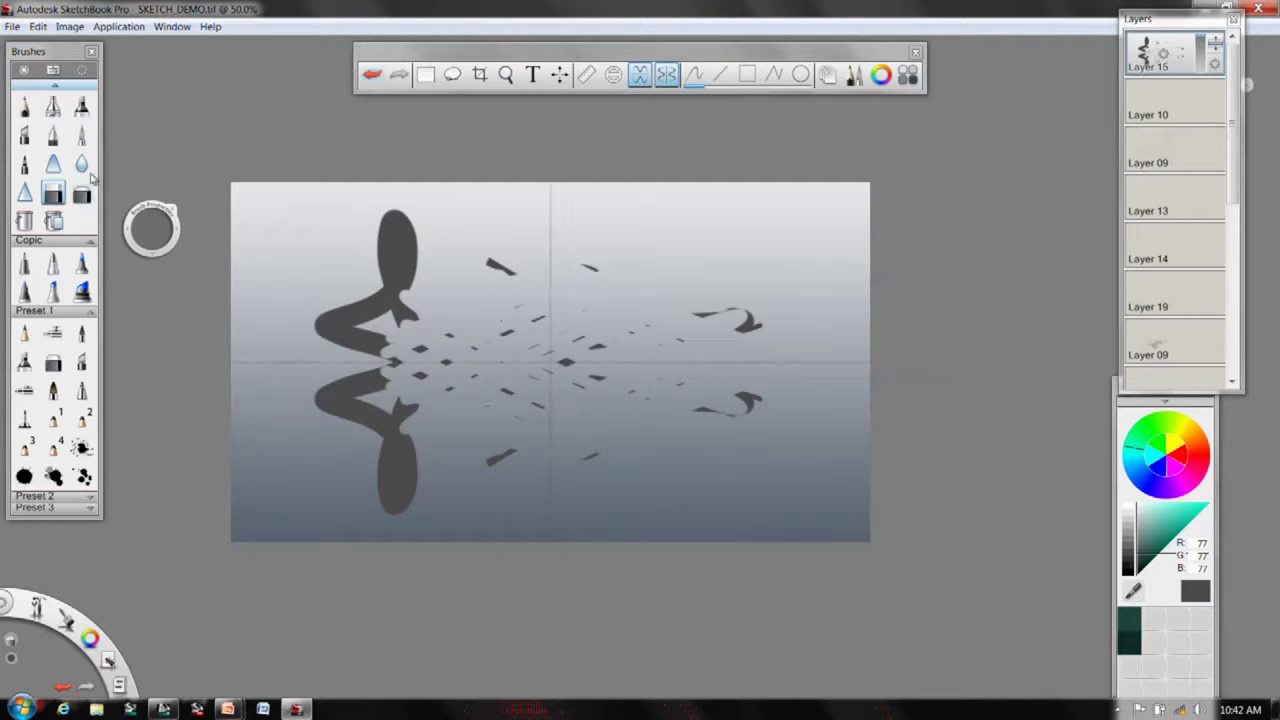
pyautogui.click(81, 135)
pyautogui.moveTo(1163, 60)
pyautogui.mouseDown()
pyautogui.moveTo(1128, 66)
pyautogui.moveTo(1174, 60)
pyautogui.moveTo(1173, 15)
pyautogui.mouseUp()
# - Draw dark grey lines and curves mirrored about both centrelines across the canvas on the new layer
pyautogui.moveTo(465, 292)
pyautogui.mouseDown()
pyautogui.moveTo(477, 294)
pyautogui.moveTo(481, 250)
pyautogui.moveTo(452, 348)
pyautogui.moveTo(550, 232)
pyautogui.moveTo(652, 229)
pyautogui.mouseUp()
pyautogui.moveTo(524, 215); pyautogui.dragTo(524, 508)
pyautogui.moveTo(437, 366)
pyautogui.mouseDown()
pyautogui.moveTo(366, 337)
pyautogui.moveTo(335, 358)
pyautogui.moveTo(277, 330)
pyautogui.moveTo(234, 345)
pyautogui.mouseUp()
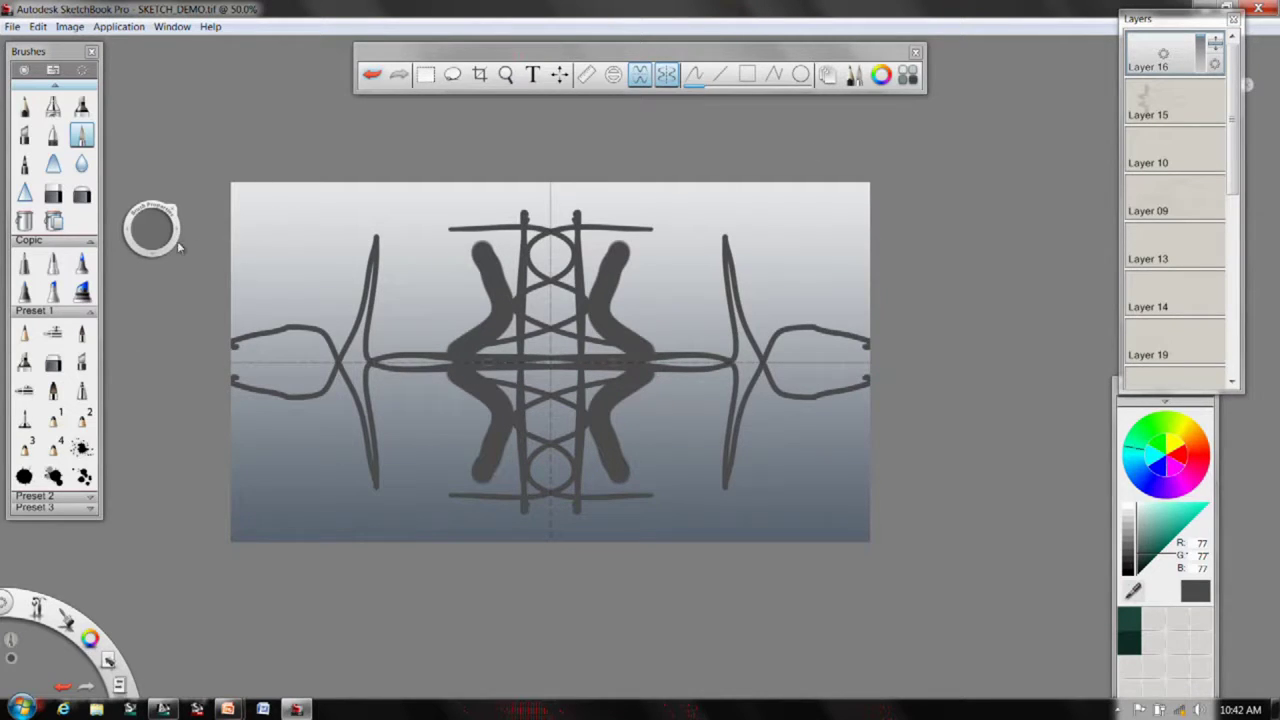
pyautogui.moveTo(289, 249); pyautogui.dragTo(698, 273)
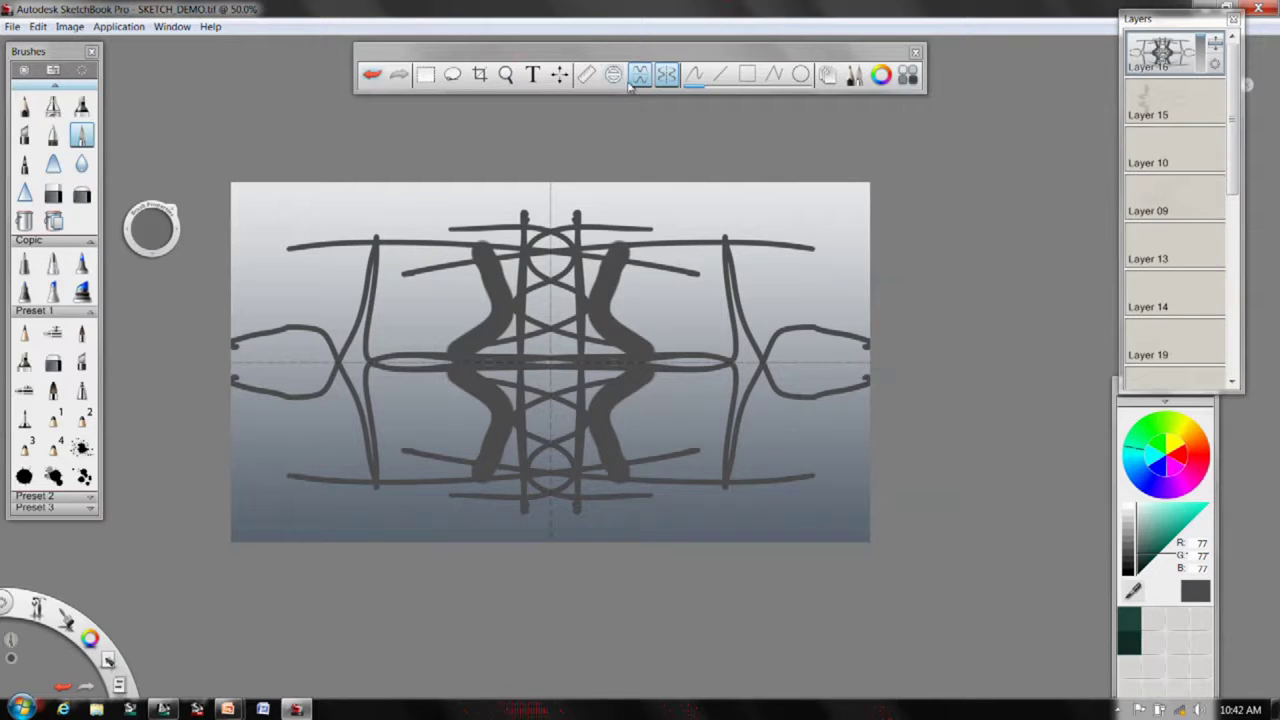
# - Hide Layer 16 with the mirrored strokes and turn off both symmetry axes
pyautogui.scroll(3, 590, 337)
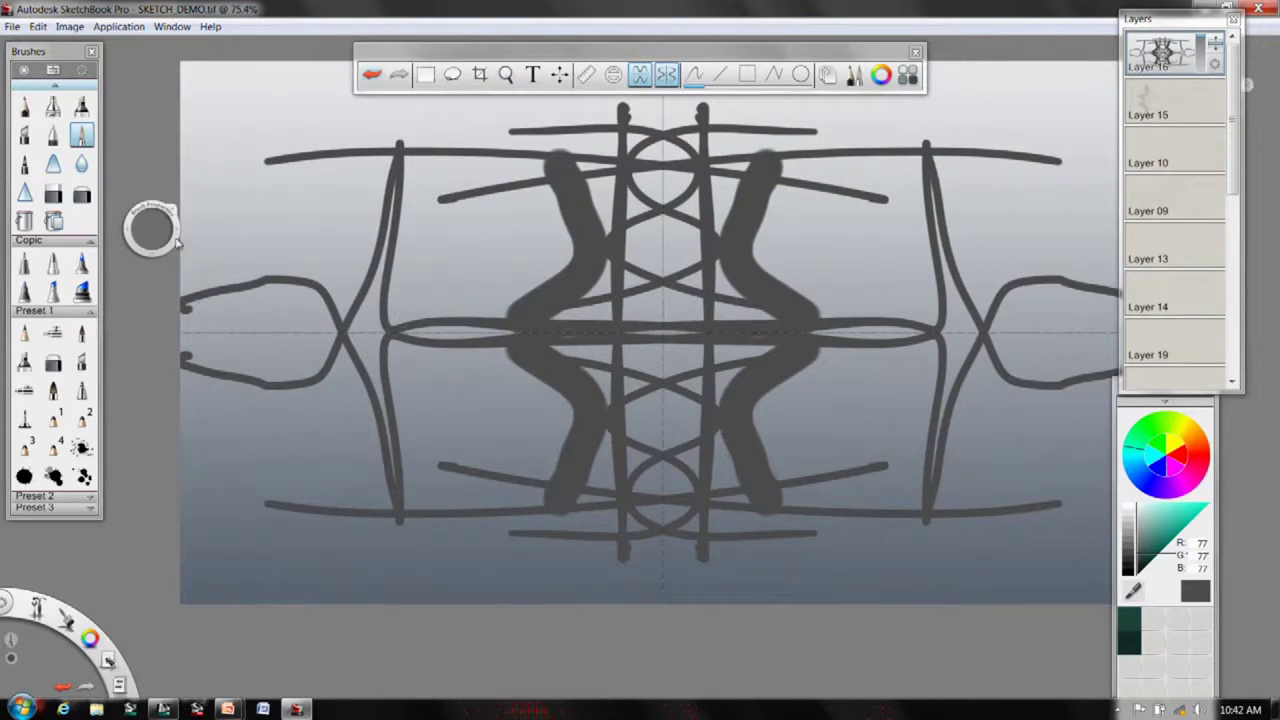
pyautogui.moveTo(1160, 54); pyautogui.dragTo(1031, 86)
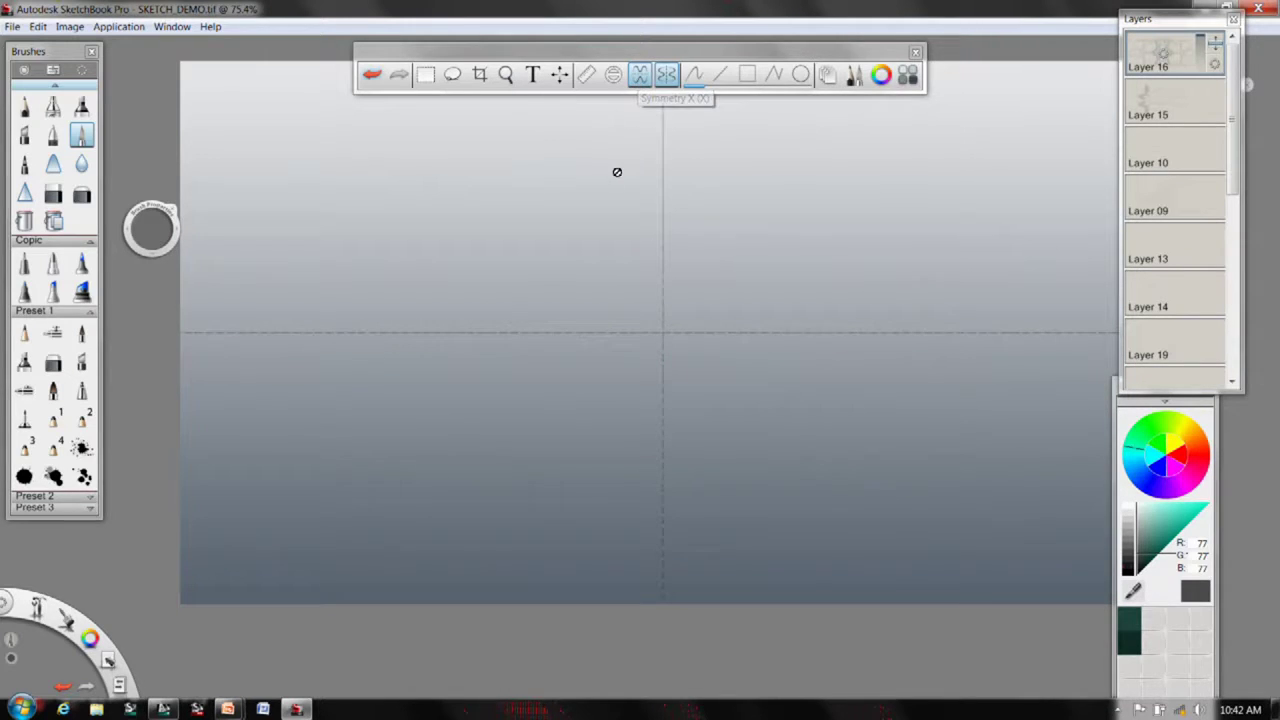
pyautogui.click(641, 76)
pyautogui.click(667, 75)
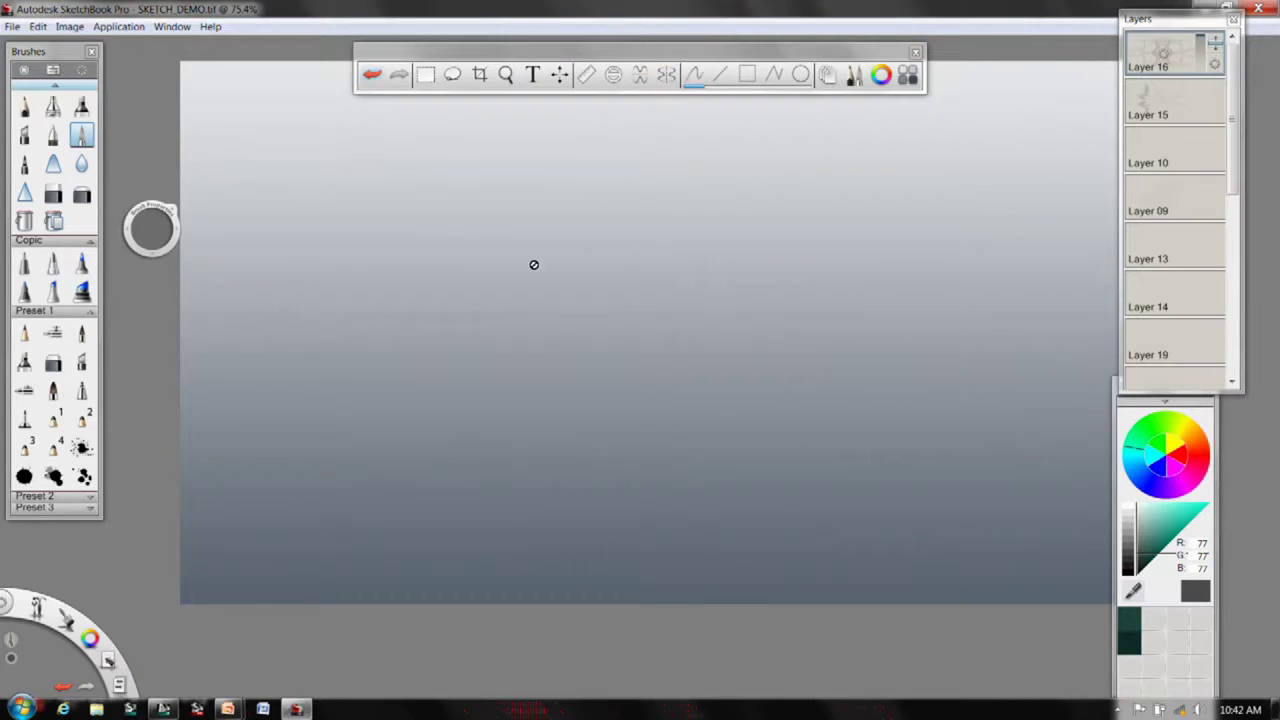
# - Reposition the floating toolbar and the Layers palette, with the whole canvas in view
pyautogui.moveTo(523, 53); pyautogui.dragTo(489, 35)
pyautogui.press('space')
pyautogui.moveTo(480, 240)
pyautogui.mouseDown()
pyautogui.moveTo(435, 287)
pyautogui.moveTo(433, 401)
pyautogui.mouseUp()
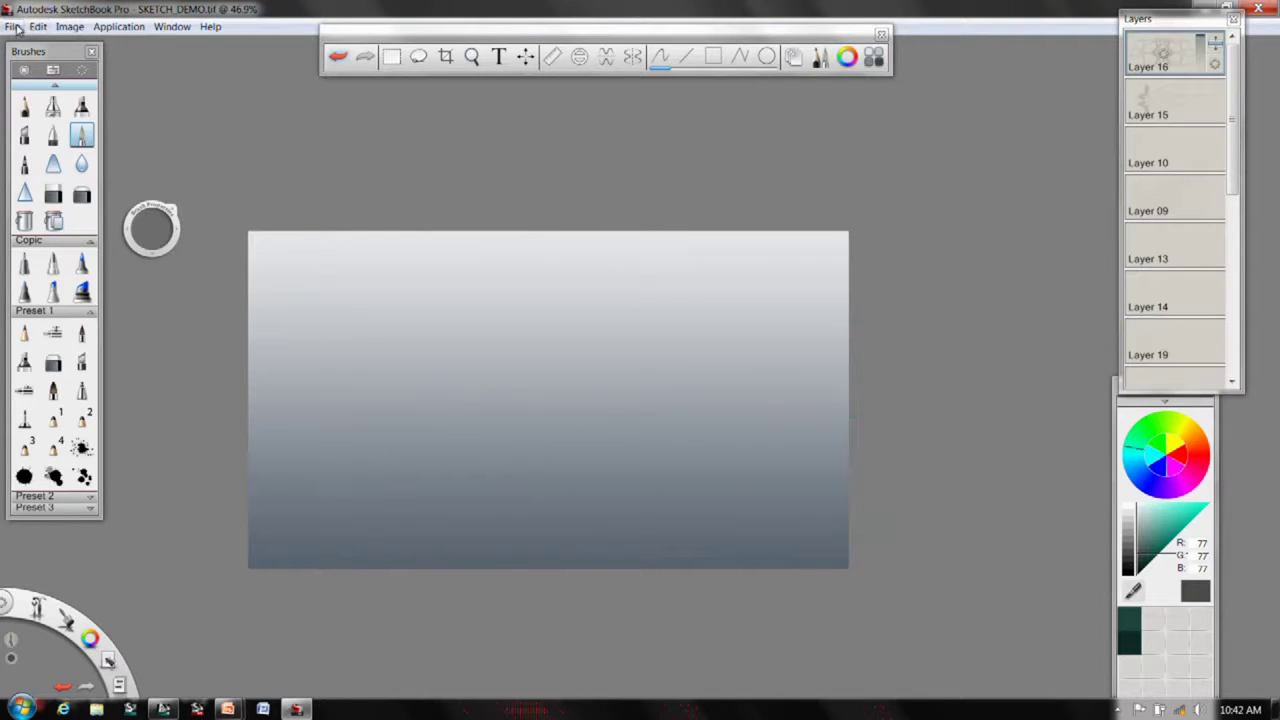
pyautogui.moveTo(1142, 18); pyautogui.dragTo(1149, 46)
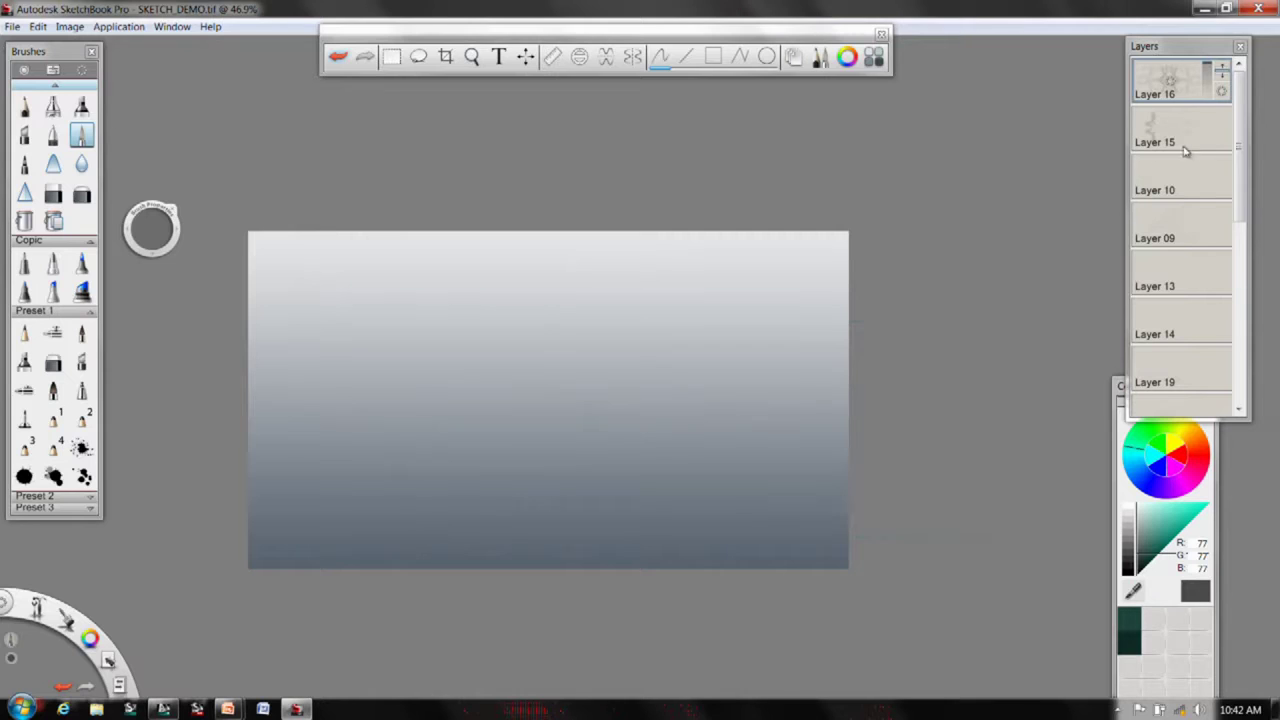
# - Check Layer 14 and Layer 13 individually, leaving only the aircraft line drawing on the upper Layer 09 shown
pyautogui.scroll(-5, 1220, 270)
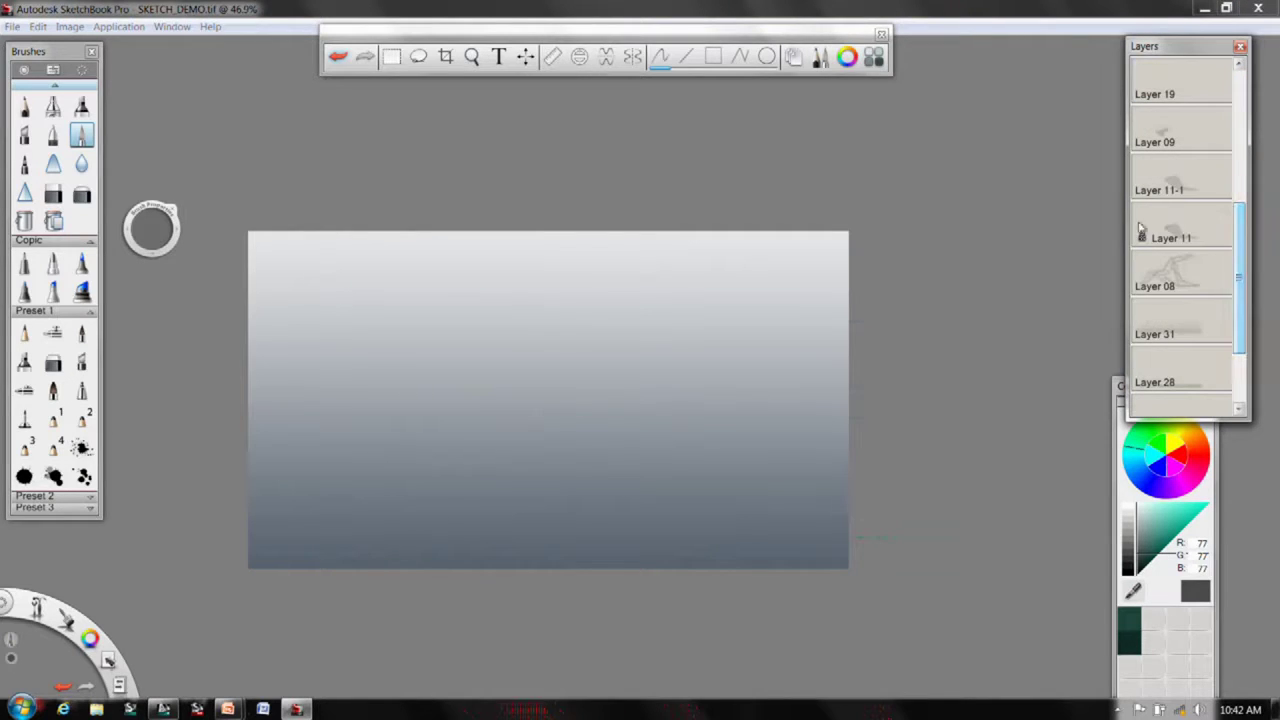
pyautogui.scroll(3, 1245, 270)
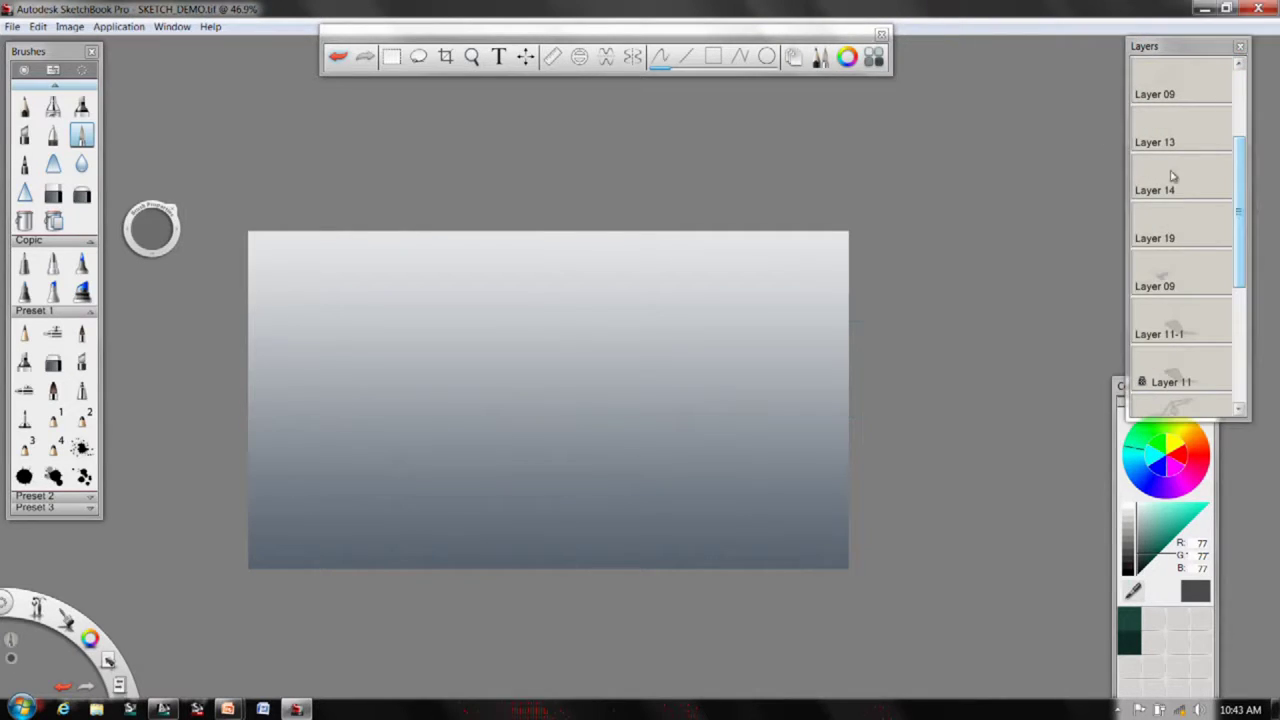
pyautogui.click(1167, 180)
pyautogui.click(1165, 132)
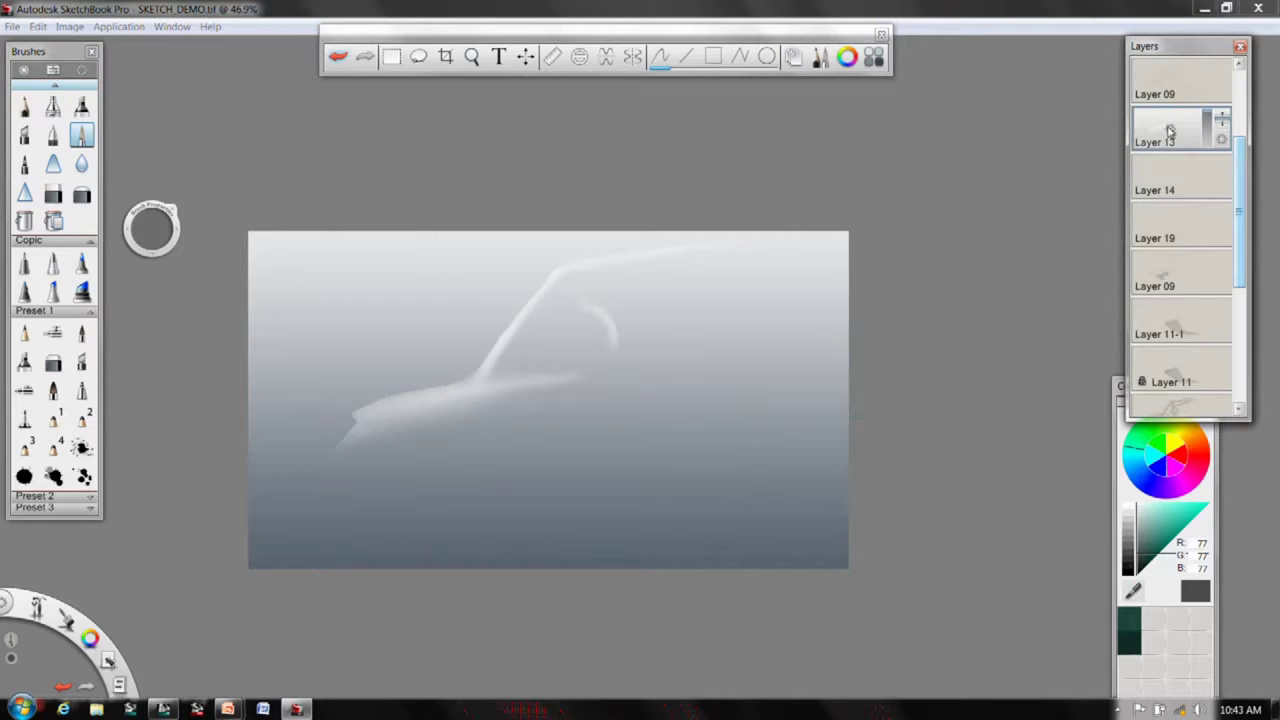
pyautogui.moveTo(1241, 173); pyautogui.dragTo(1241, 150)
pyautogui.click(1160, 133)
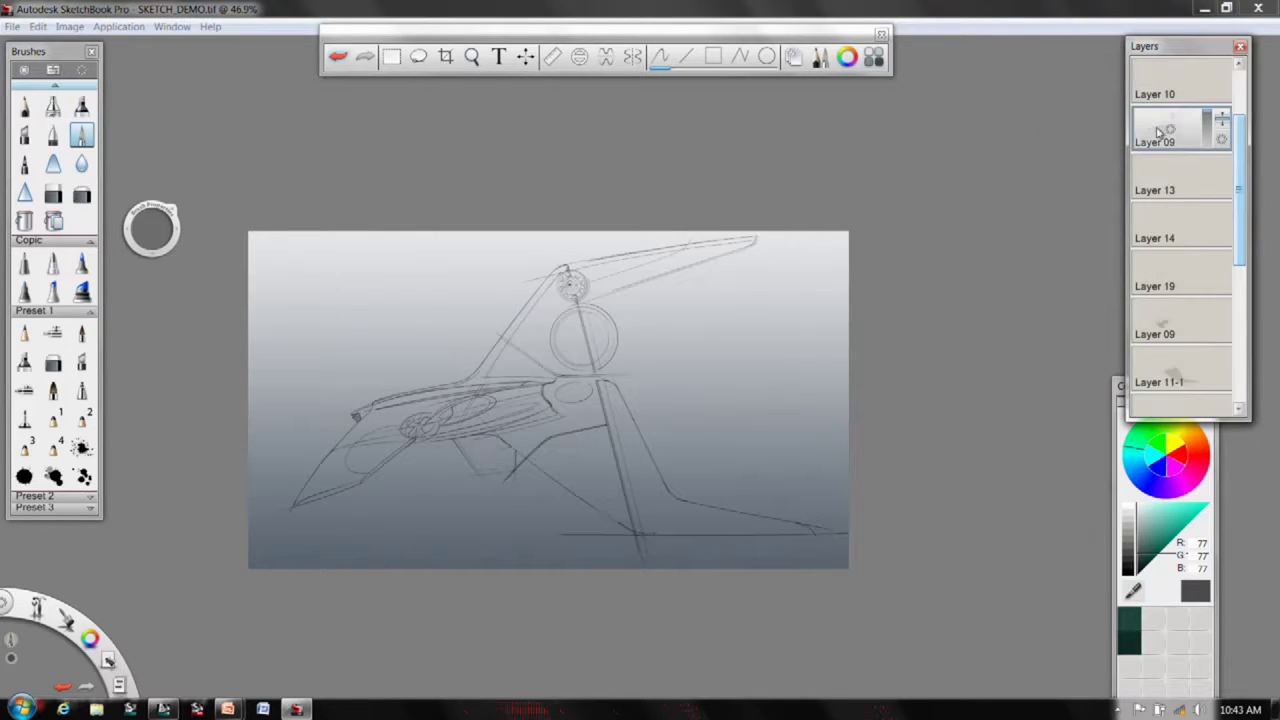
# - Add a new layer directly beneath the line drawing layer and zoom in on the aircraft's lower wing
pyautogui.press('space')
pyautogui.moveTo(664, 320); pyautogui.dragTo(722, 343)
pyautogui.moveTo(715, 371); pyautogui.dragTo(840, 236)
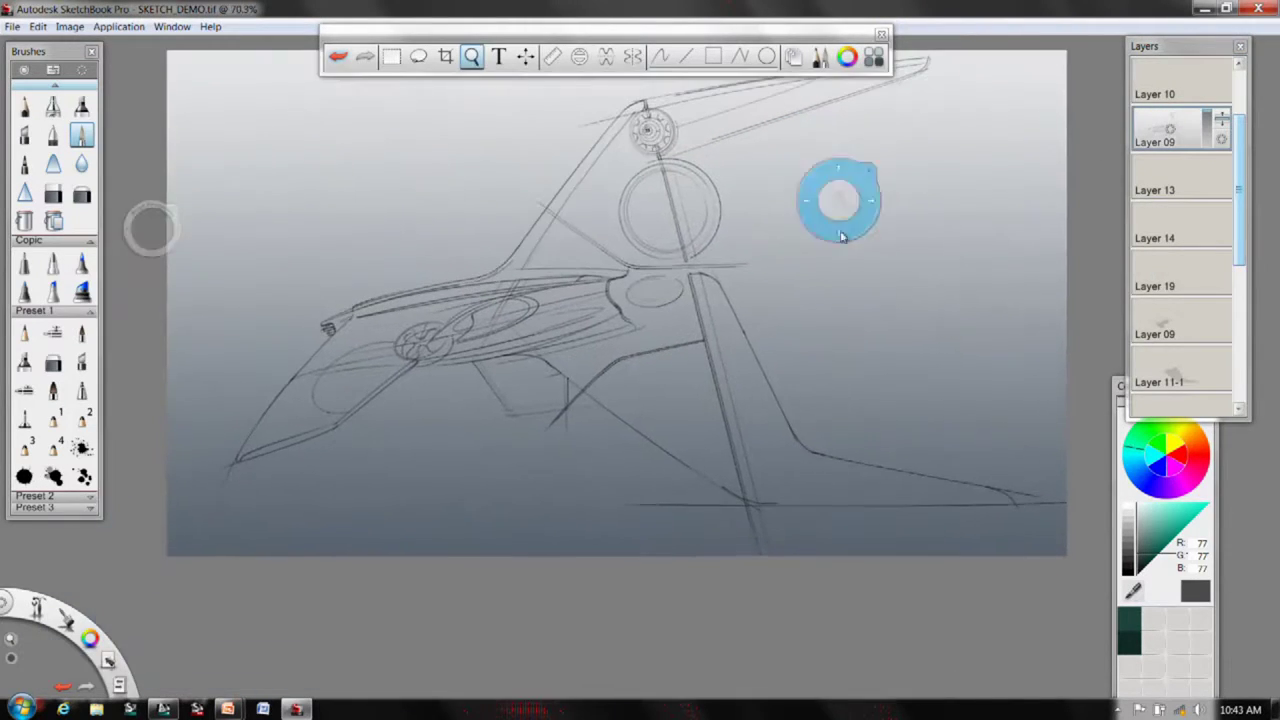
pyautogui.click(1162, 182)
pyautogui.hotkey('ctrl', 'l')
pyautogui.press('space')
pyautogui.moveTo(594, 240); pyautogui.dragTo(528, 323)
pyautogui.moveTo(151, 228); pyautogui.dragTo(235, 204)
pyautogui.moveTo(650, 380)
pyautogui.mouseDown()
pyautogui.moveTo(600, 295)
pyautogui.moveTo(695, 410)
pyautogui.mouseUp()
pyautogui.hotkey('ctrl', 'z')
pyautogui.hotkey('ctrl', 'z')
pyautogui.hotkey('ctrl', 'z')
# - Adjust the brush size and roughly paint the front part of the lower wing dark grey (RGB 77), overlapping its outlines
pyautogui.moveTo(151, 228)
pyautogui.mouseDown()
pyautogui.moveTo(150, 298)
pyautogui.moveTo(150, 252)
pyautogui.mouseUp()
pyautogui.moveTo(585, 303)
pyautogui.mouseDown()
pyautogui.moveTo(665, 355)
pyautogui.moveTo(630, 290)
pyautogui.moveTo(600, 292)
pyautogui.moveTo(655, 372)
pyautogui.moveTo(670, 315)
pyautogui.moveTo(650, 288)
pyautogui.moveTo(606, 280)
pyautogui.moveTo(520, 414)
pyautogui.moveTo(463, 411)
pyautogui.mouseUp()
pyautogui.press('space')
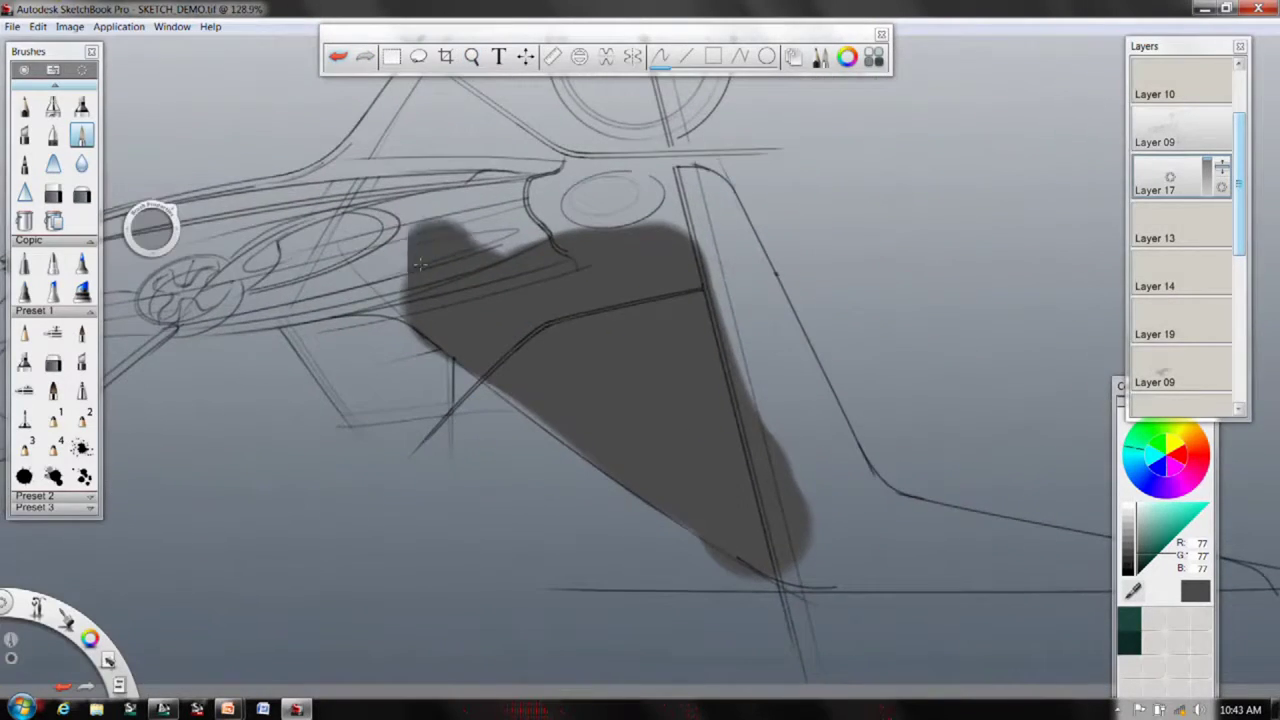
# - Try outlining the narrow upper body panel with a Lasso selection, then drop the selection
pyautogui.click(419, 57)
pyautogui.press('space')
pyautogui.moveTo(434, 328); pyautogui.dragTo(817, 380)
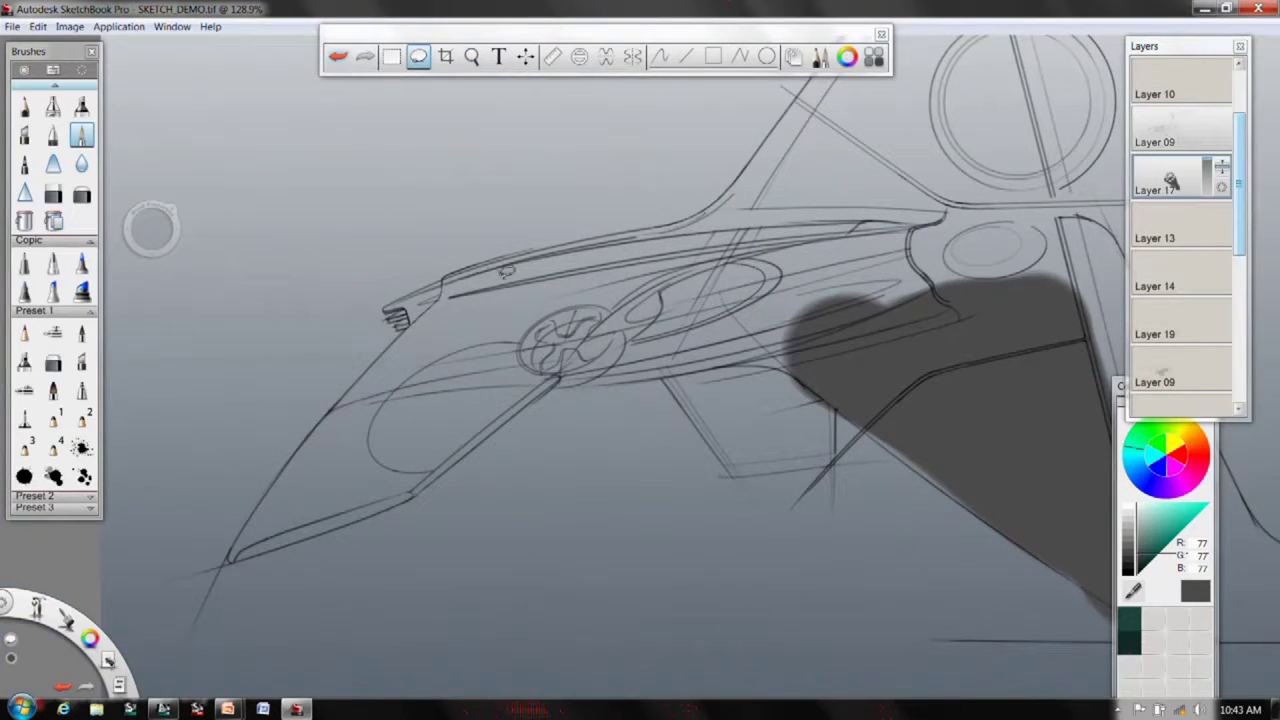
pyautogui.moveTo(445, 289)
pyautogui.mouseDown()
pyautogui.moveTo(334, 402)
pyautogui.moveTo(443, 341)
pyautogui.moveTo(582, 297)
pyautogui.moveTo(615, 301)
pyautogui.moveTo(662, 267)
pyautogui.moveTo(788, 236)
pyautogui.mouseUp()
pyautogui.click(53, 106)
pyautogui.click(81, 135)
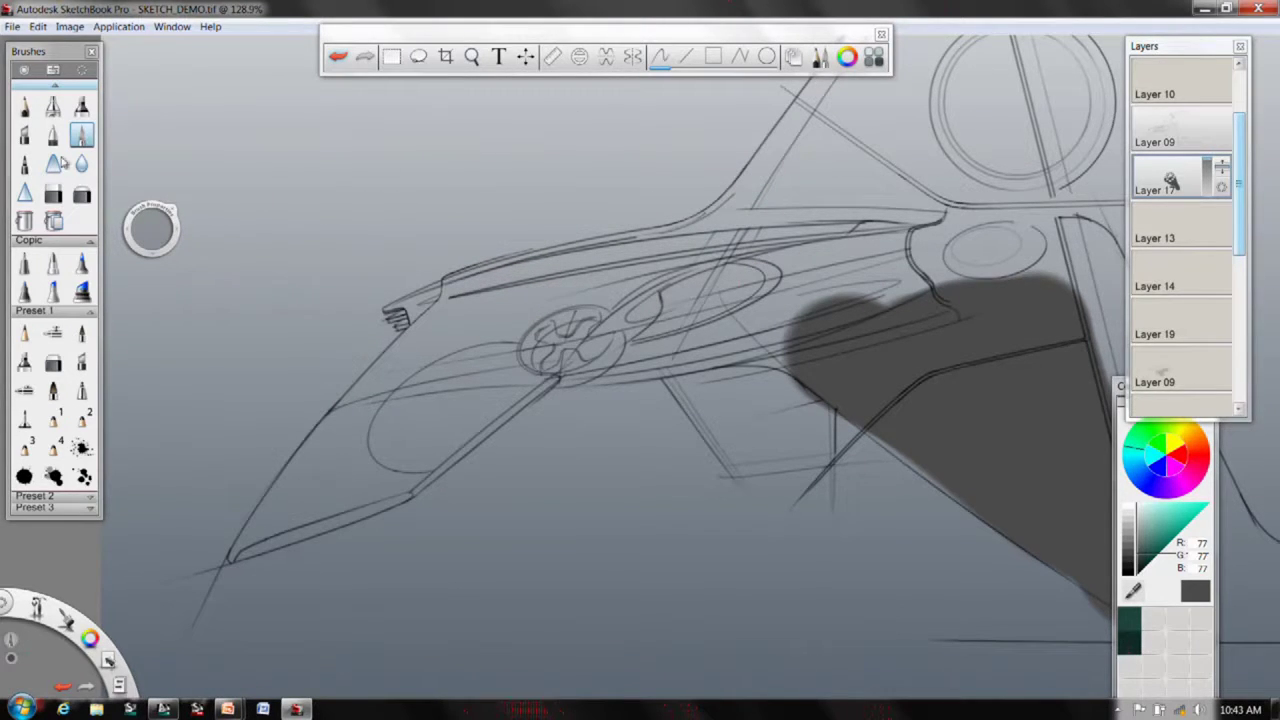
pyautogui.click(418, 56)
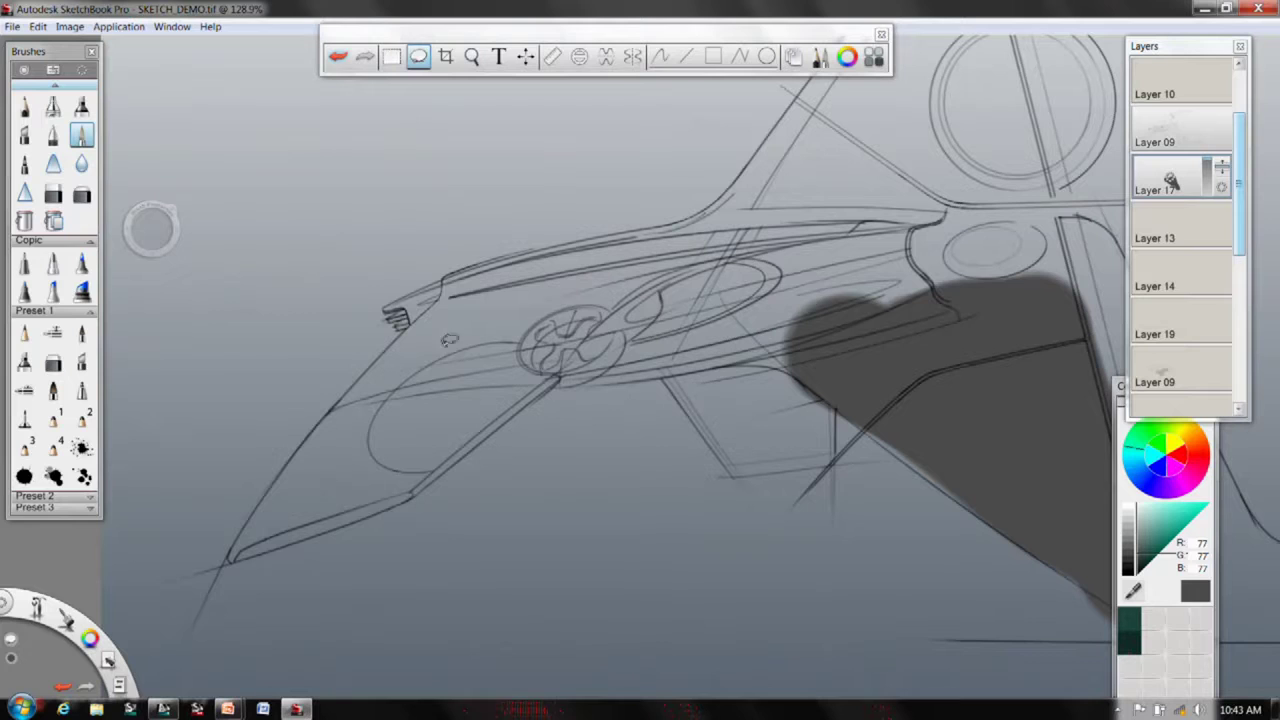
pyautogui.moveTo(800, 237)
pyautogui.mouseDown()
pyautogui.moveTo(859, 216)
pyautogui.moveTo(767, 216)
pyautogui.mouseUp()
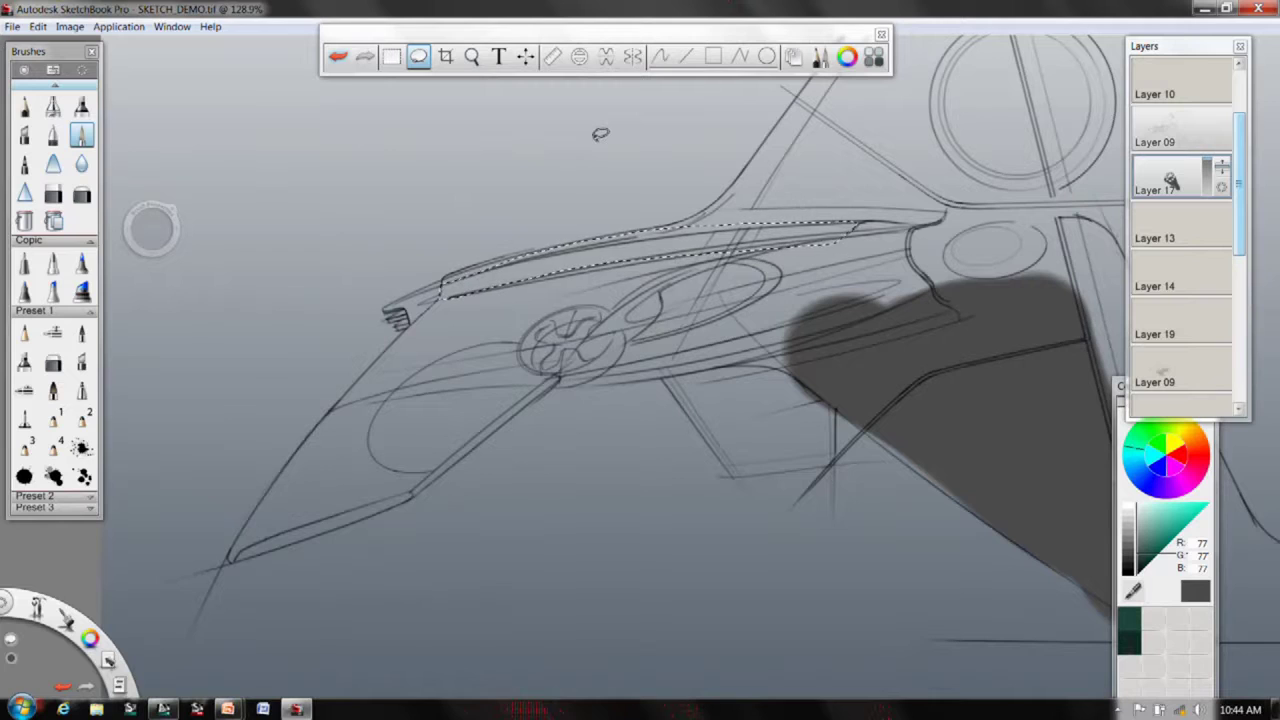
pyautogui.click(651, 263)
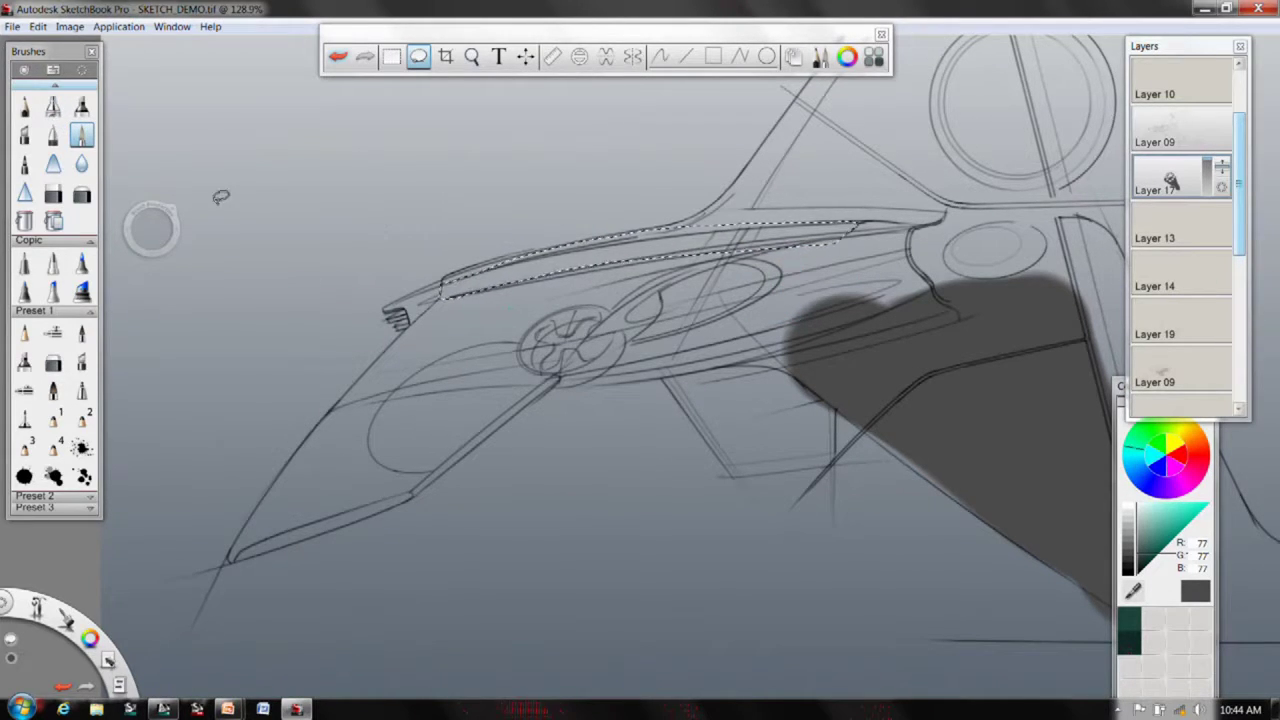
pyautogui.click(53, 107)
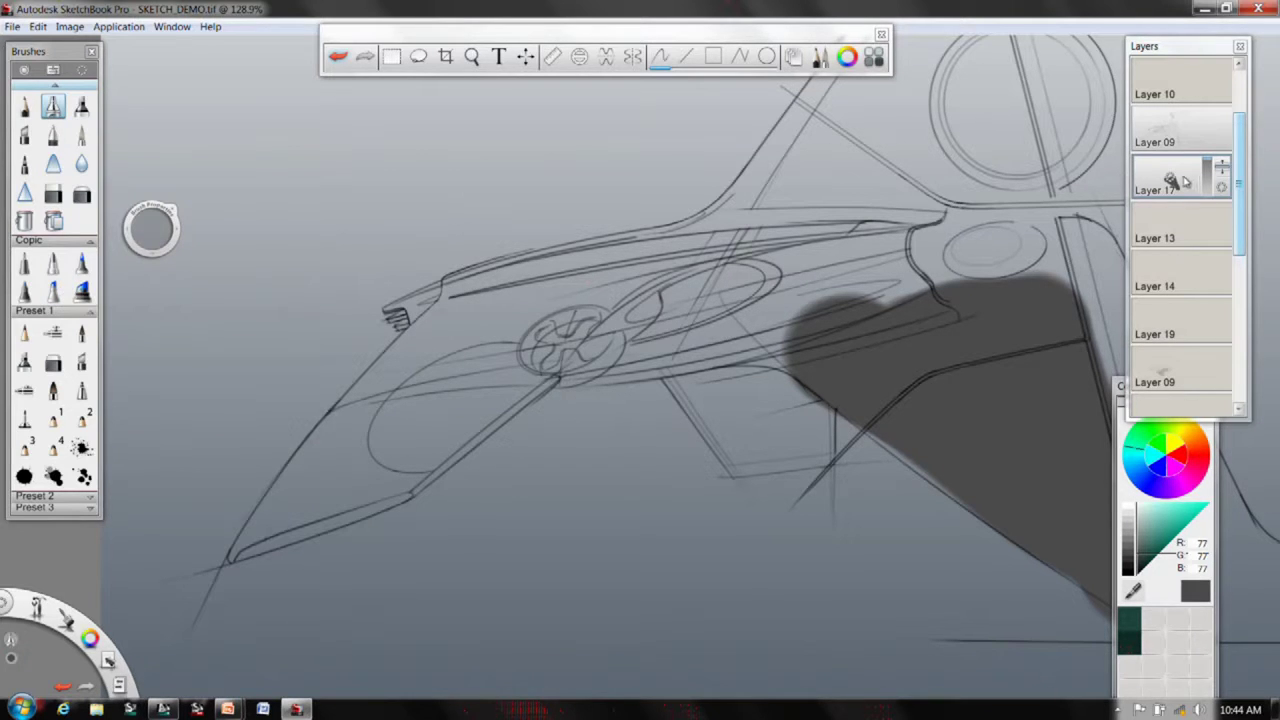
# - Lasso the grey paint above the wing's curved upper panel line and delete it
pyautogui.click(422, 56)
pyautogui.press('space')
pyautogui.moveTo(762, 419); pyautogui.dragTo(422, 425)
pyautogui.moveTo(530, 425)
pyautogui.mouseDown()
pyautogui.moveTo(600, 365)
pyautogui.moveTo(757, 332)
pyautogui.moveTo(745, 250)
pyautogui.moveTo(586, 240)
pyautogui.moveTo(372, 318)
pyautogui.moveTo(328, 372)
pyautogui.mouseUp()
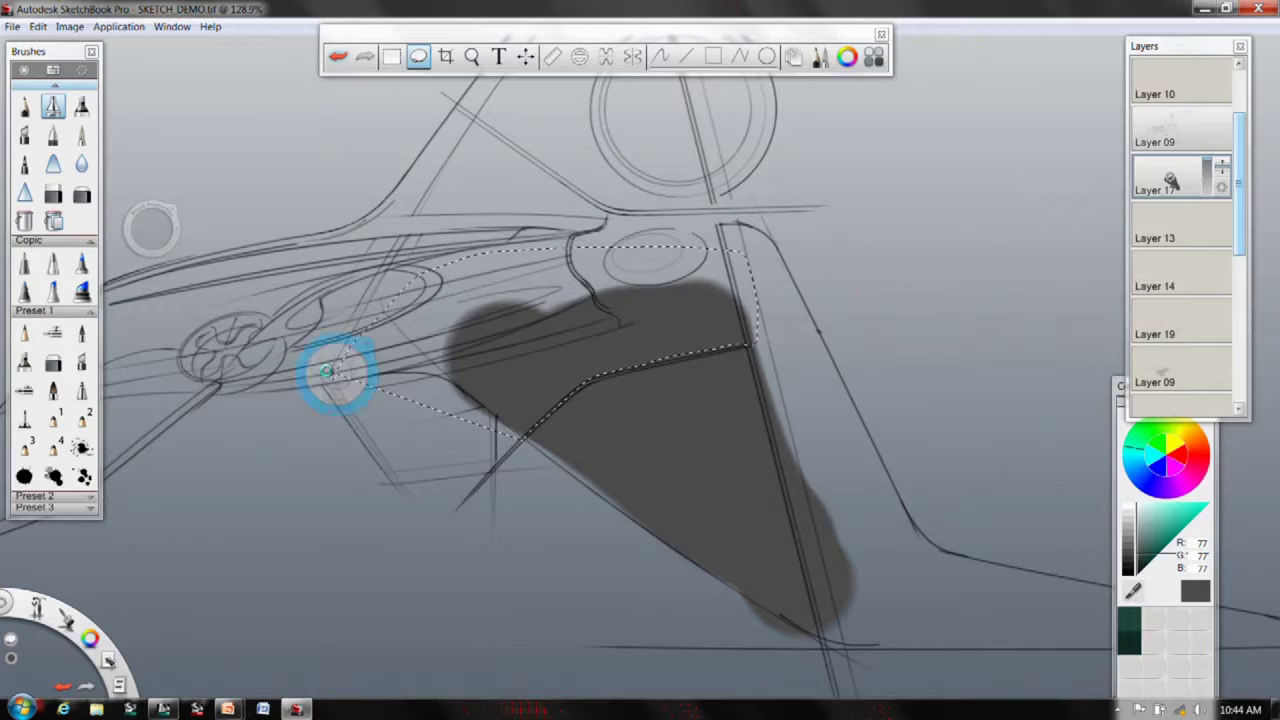
pyautogui.press('Delete')
# - Lasso the excess grey paint behind the wing's slanted rear line and delete it
pyautogui.press('space')
pyautogui.moveTo(745, 452); pyautogui.dragTo(547, 262)
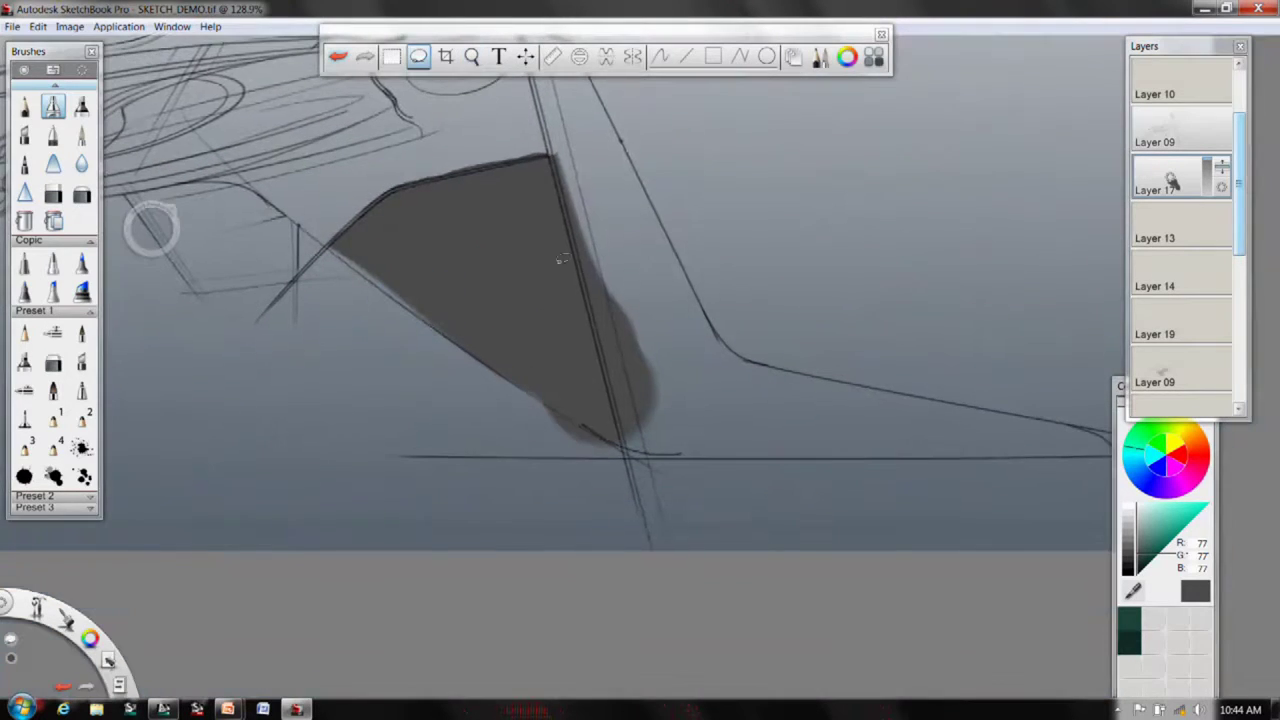
pyautogui.moveTo(556, 145)
pyautogui.mouseDown()
pyautogui.moveTo(625, 460)
pyautogui.moveTo(732, 467)
pyautogui.moveTo(767, 255)
pyautogui.mouseUp()
pyautogui.press('Delete')
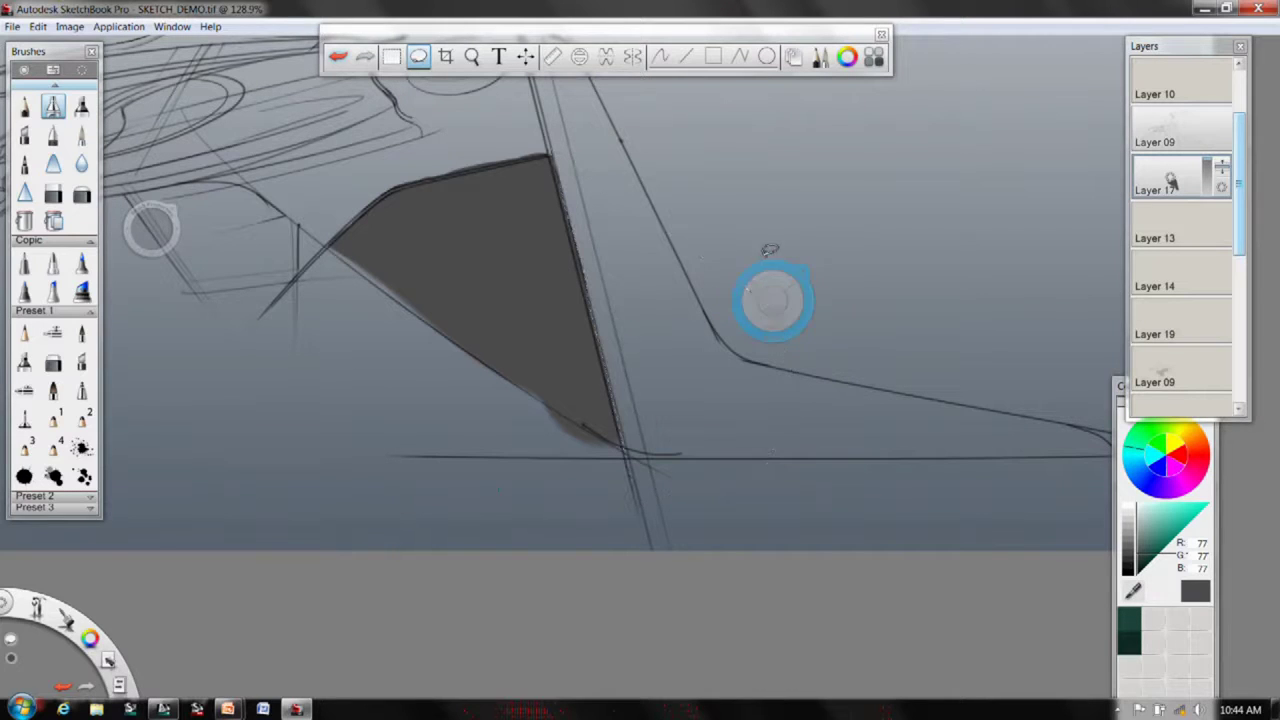
# - Lasso the area below the dark grey shape's lower edge, clear the overspilled fill inside it and deselect
pyautogui.moveTo(328, 241)
pyautogui.mouseDown()
pyautogui.moveTo(451, 344)
pyautogui.moveTo(600, 435)
pyautogui.moveTo(408, 548)
pyautogui.mouseUp()
pyautogui.press('space')
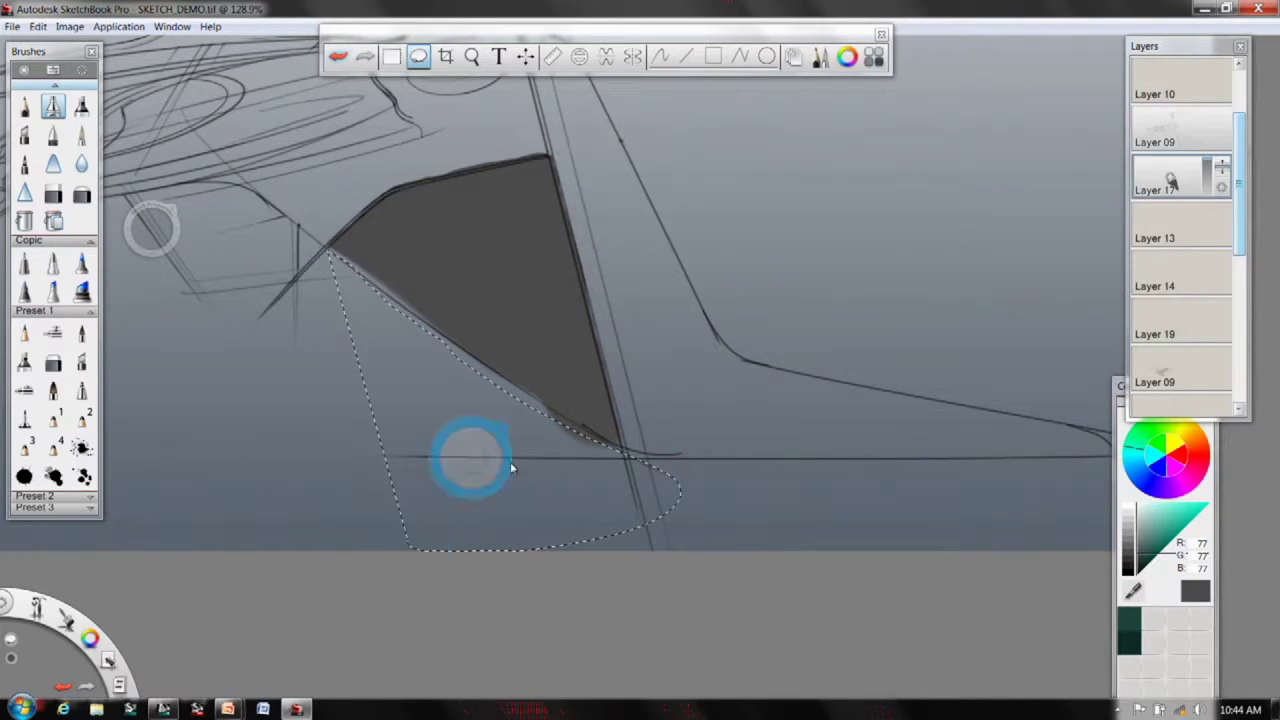
pyautogui.moveTo(511, 491); pyautogui.dragTo(498, 479)
pyautogui.hotkey('ctrl', 'd')
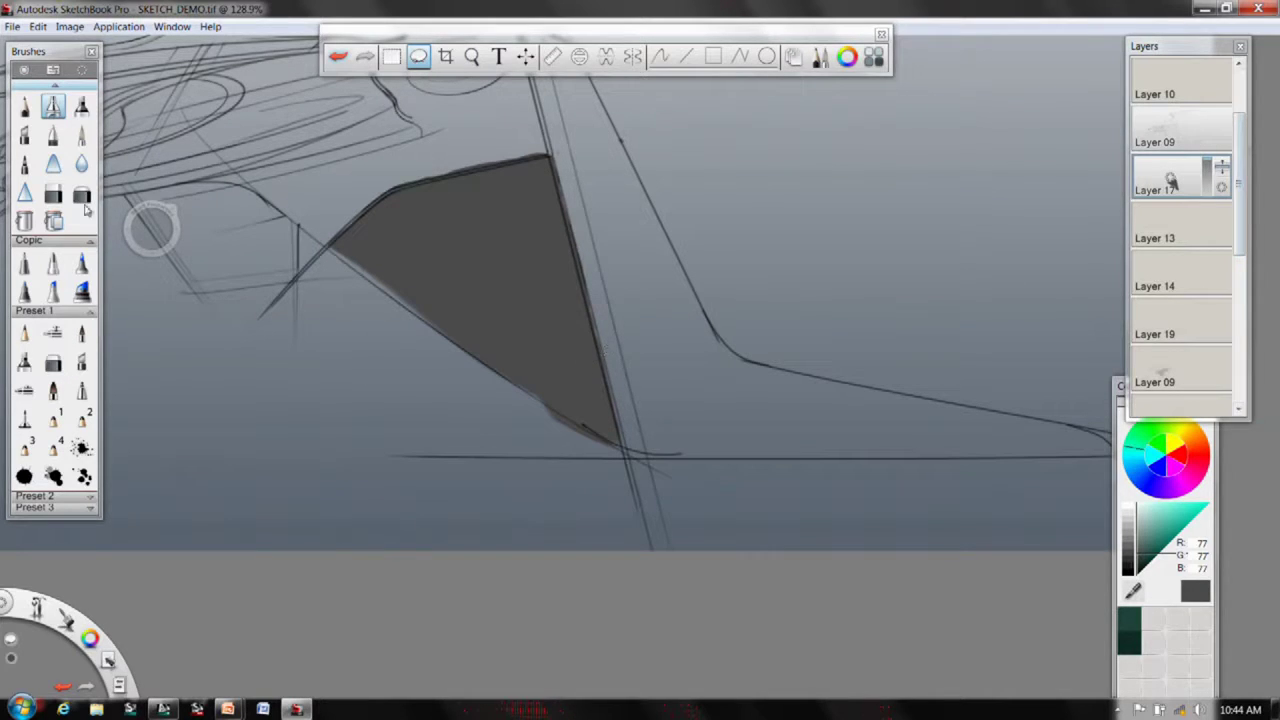
# - Erase the remaining stray fill along the dark grey shape's lower and upper edges
pyautogui.click(54, 196)
pyautogui.moveTo(577, 450); pyautogui.dragTo(532, 416)
pyautogui.press('space')
pyautogui.moveTo(491, 293); pyautogui.dragTo(557, 417)
pyautogui.moveTo(517, 277)
pyautogui.mouseDown()
pyautogui.moveTo(782, 204)
pyautogui.moveTo(570, 274)
pyautogui.mouseUp()
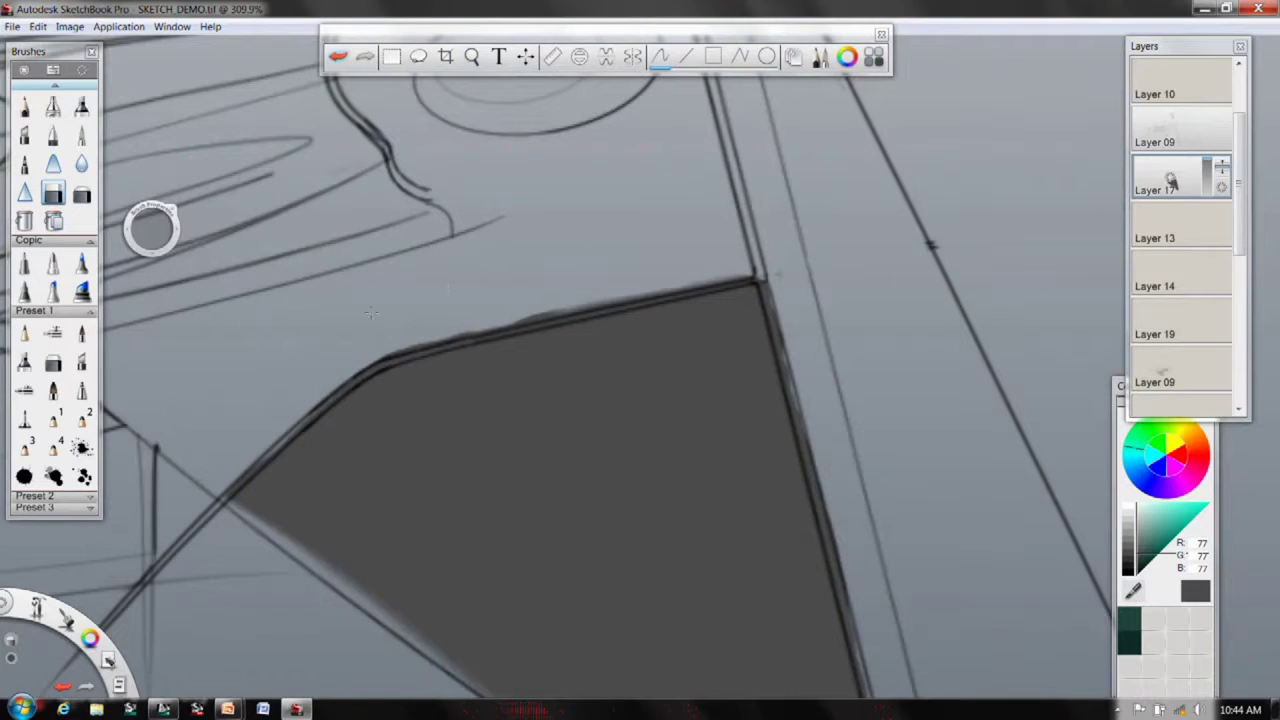
pyautogui.moveTo(397, 313)
pyautogui.mouseDown()
pyautogui.moveTo(695, 241)
pyautogui.moveTo(735, 262)
pyautogui.moveTo(475, 400)
pyautogui.mouseUp()
pyautogui.press('space')
pyautogui.scroll(7, 678, 285)
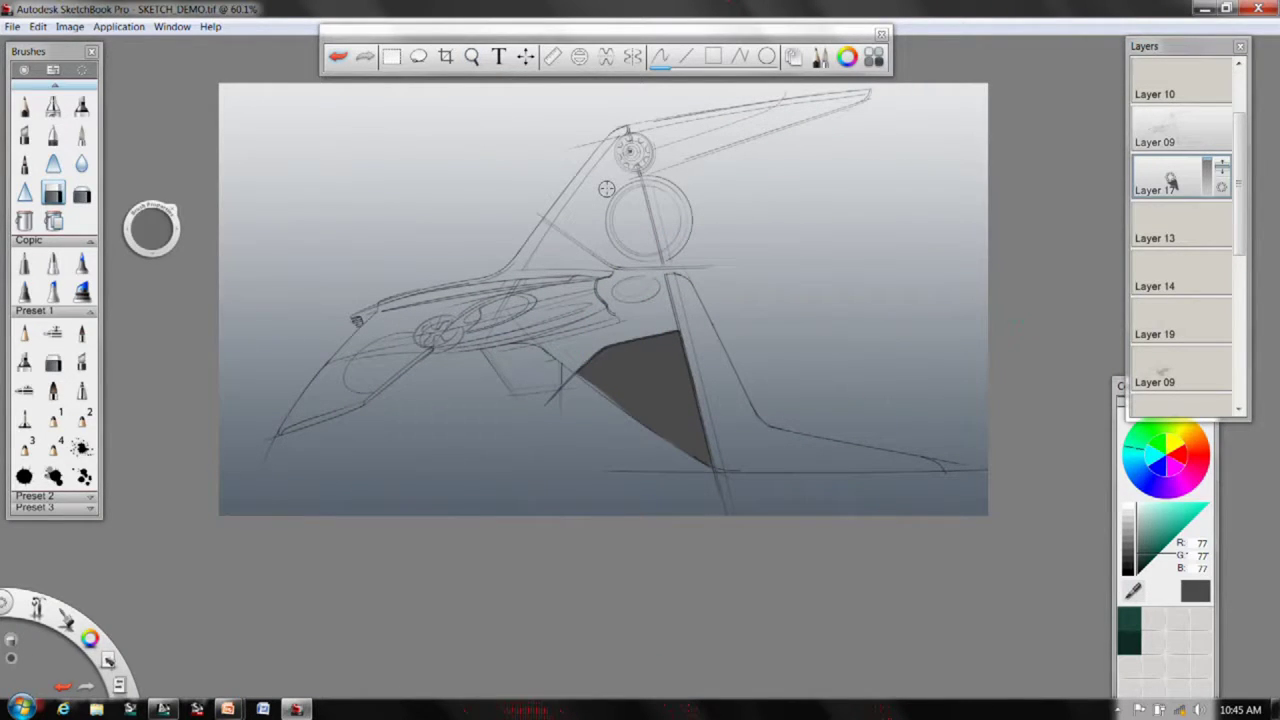
# - Switch from the sketch to the presentation and advance it to the Part 1 2D Summary slide
pyautogui.click(13, 27)
pyautogui.click(974, 28)
pyautogui.click(1205, 10)
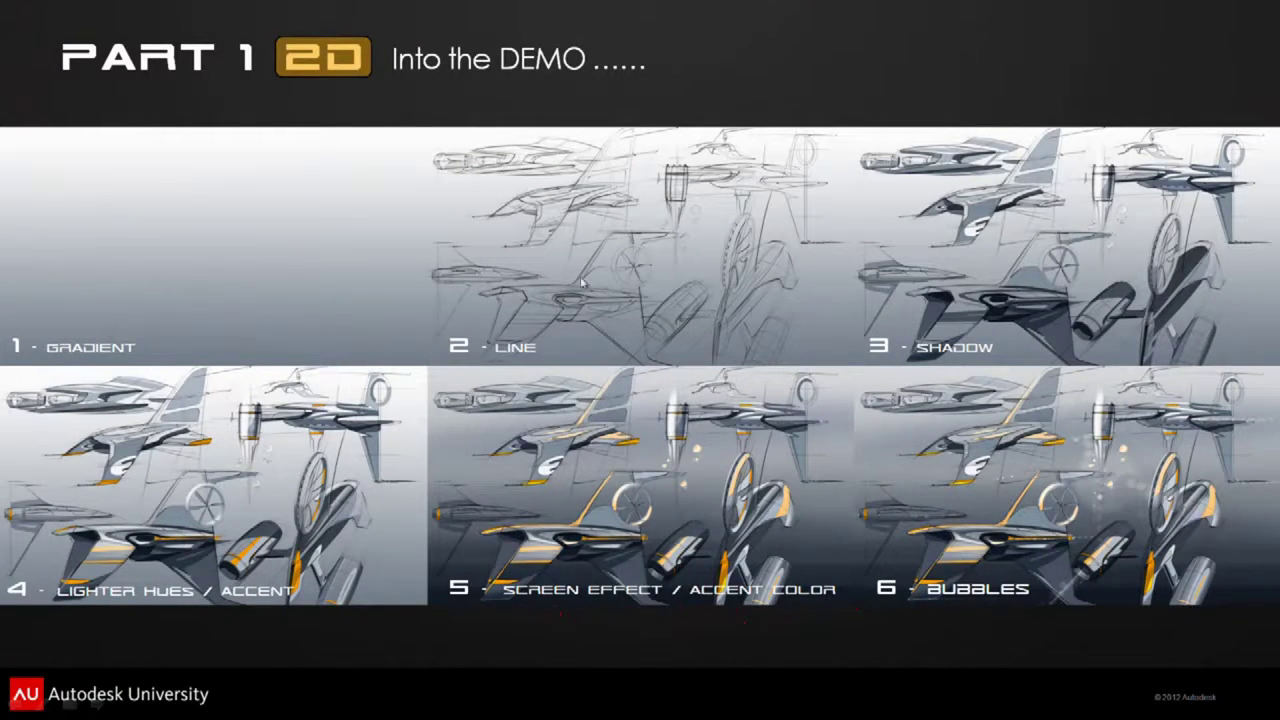
pyautogui.click(1135, 274)
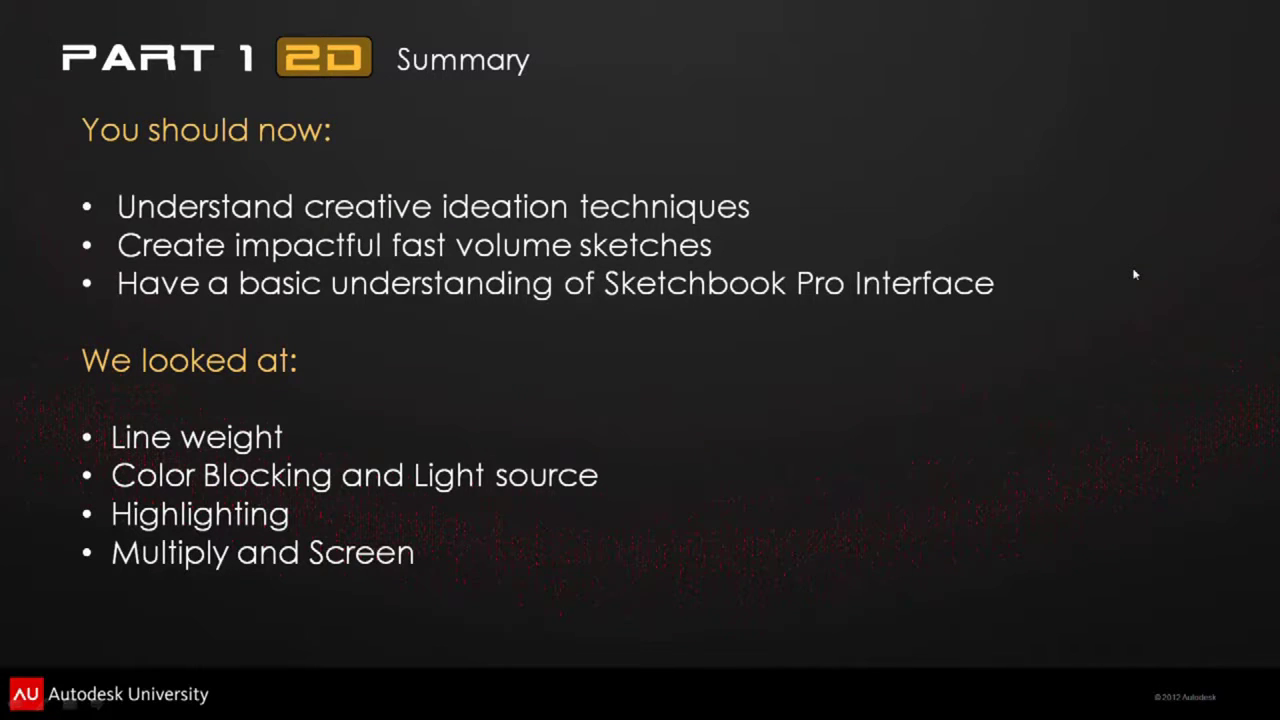
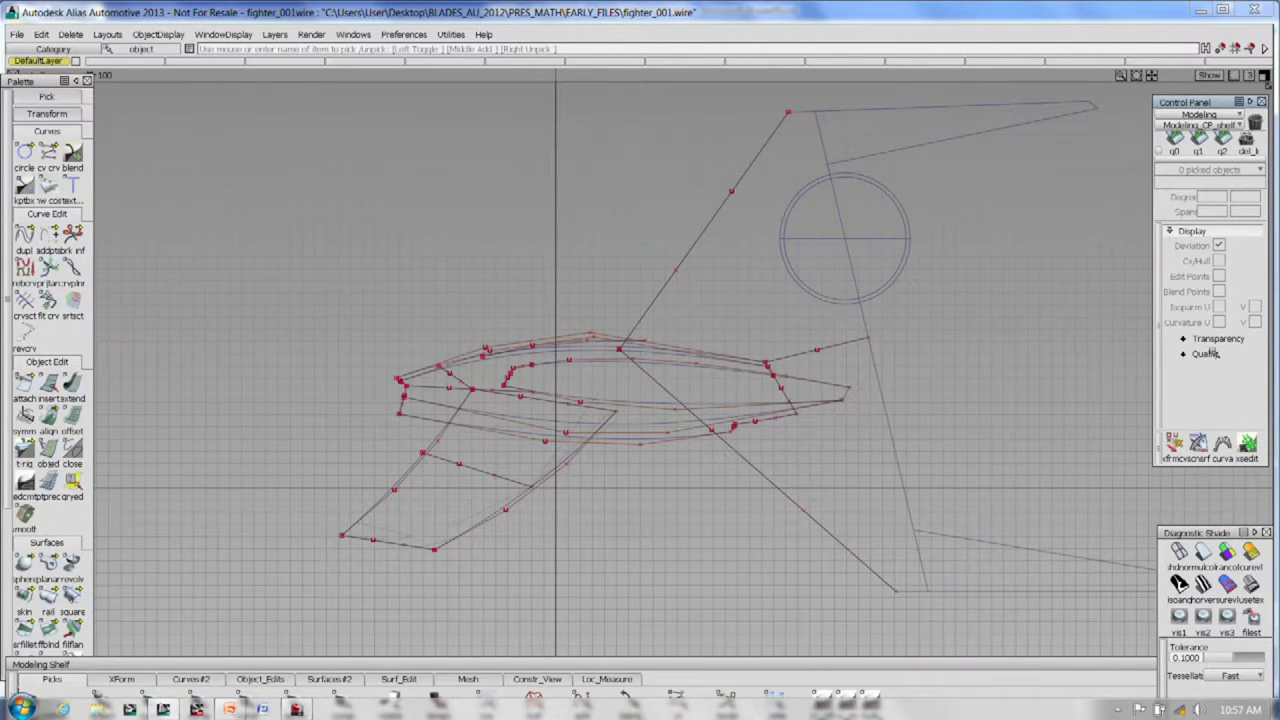
# - Set the Draw Precision in the display quality settings to 1.000 and check the curves at the fuselage nose
pyautogui.click(1207, 357)
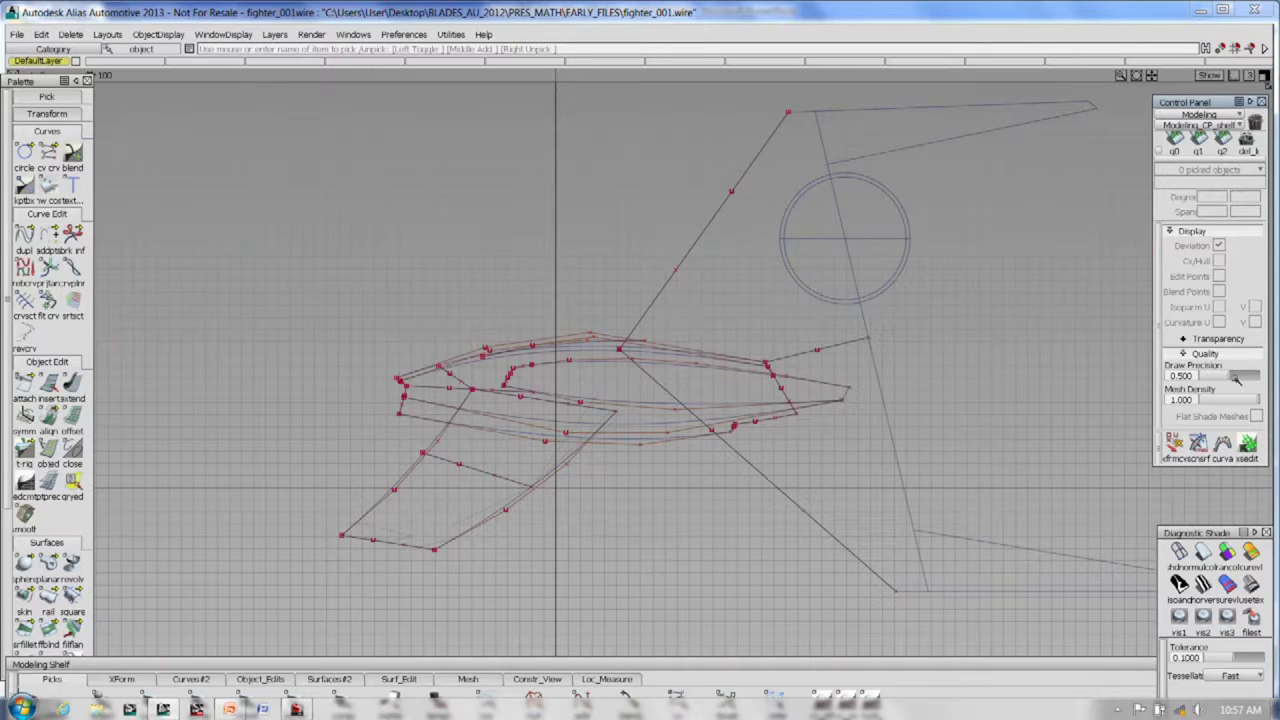
pyautogui.moveTo(1230, 376); pyautogui.dragTo(1260, 376)
pyautogui.moveTo(426, 366); pyautogui.dragTo(649, 401)
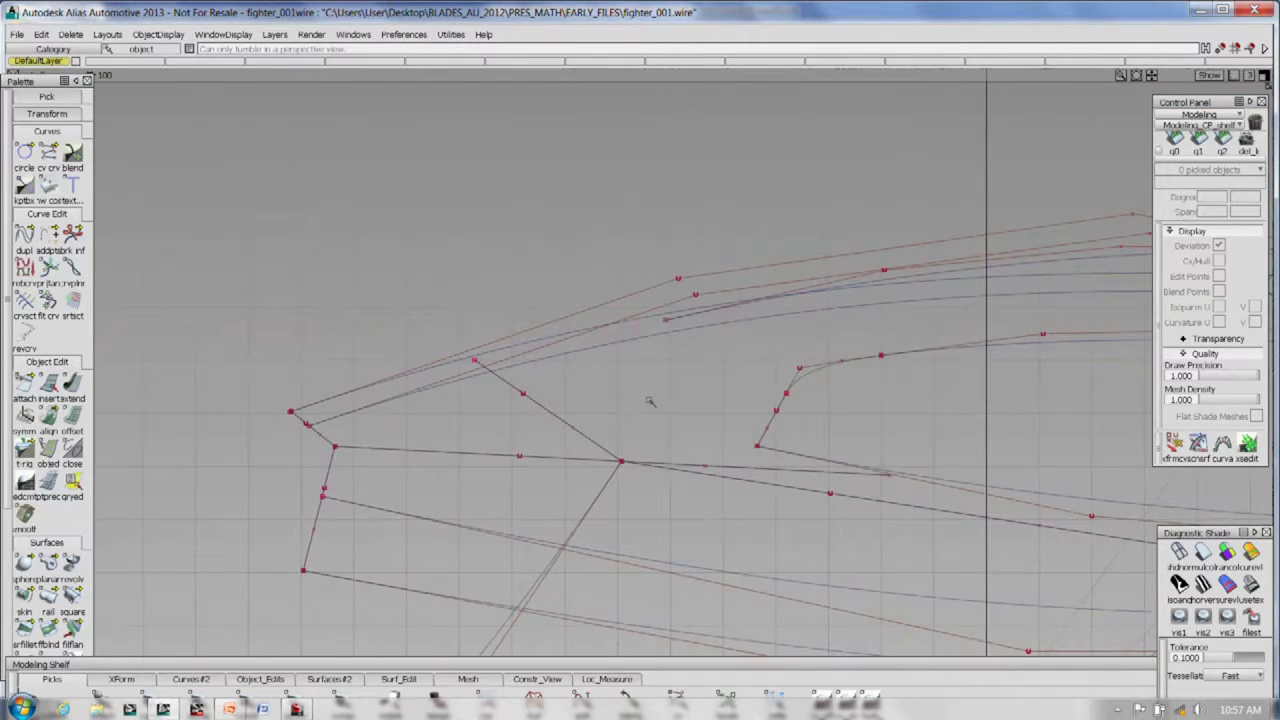
pyautogui.moveTo(429, 423); pyautogui.dragTo(544, 355)
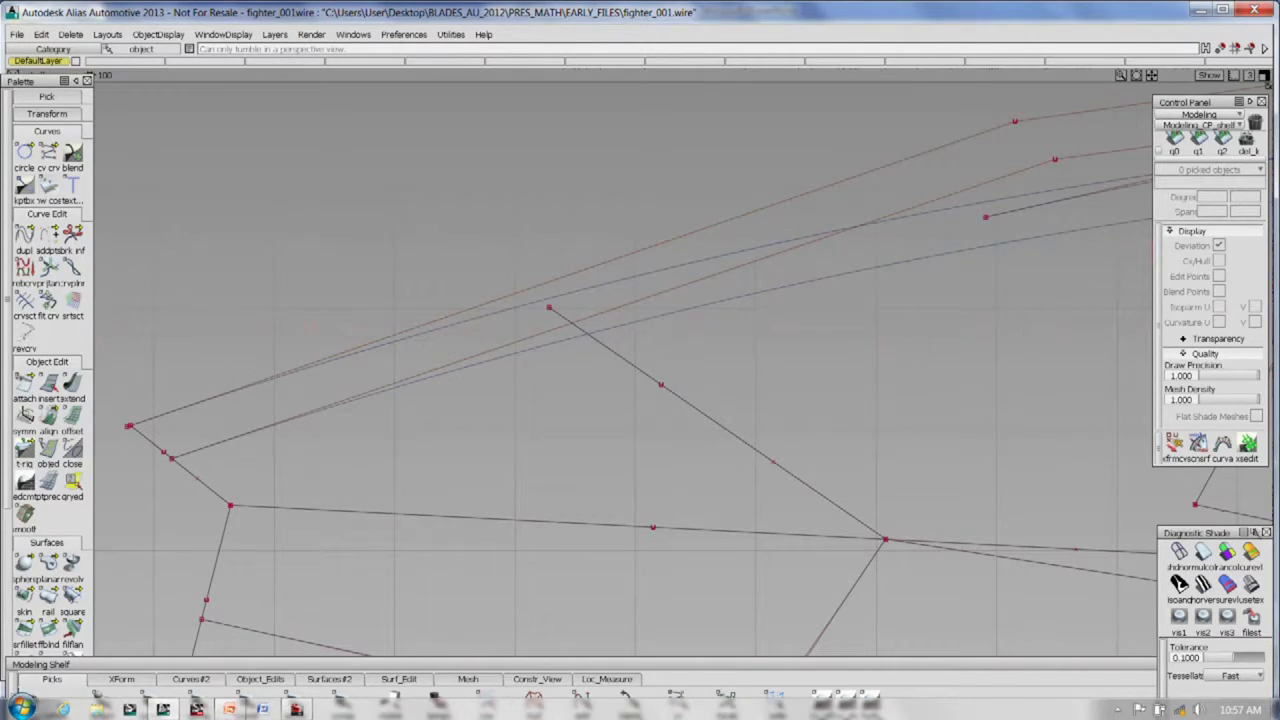
# - Set the Diagnostic Shade tolerance to 0.002
pyautogui.moveTo(1206, 534); pyautogui.dragTo(1196, 441)
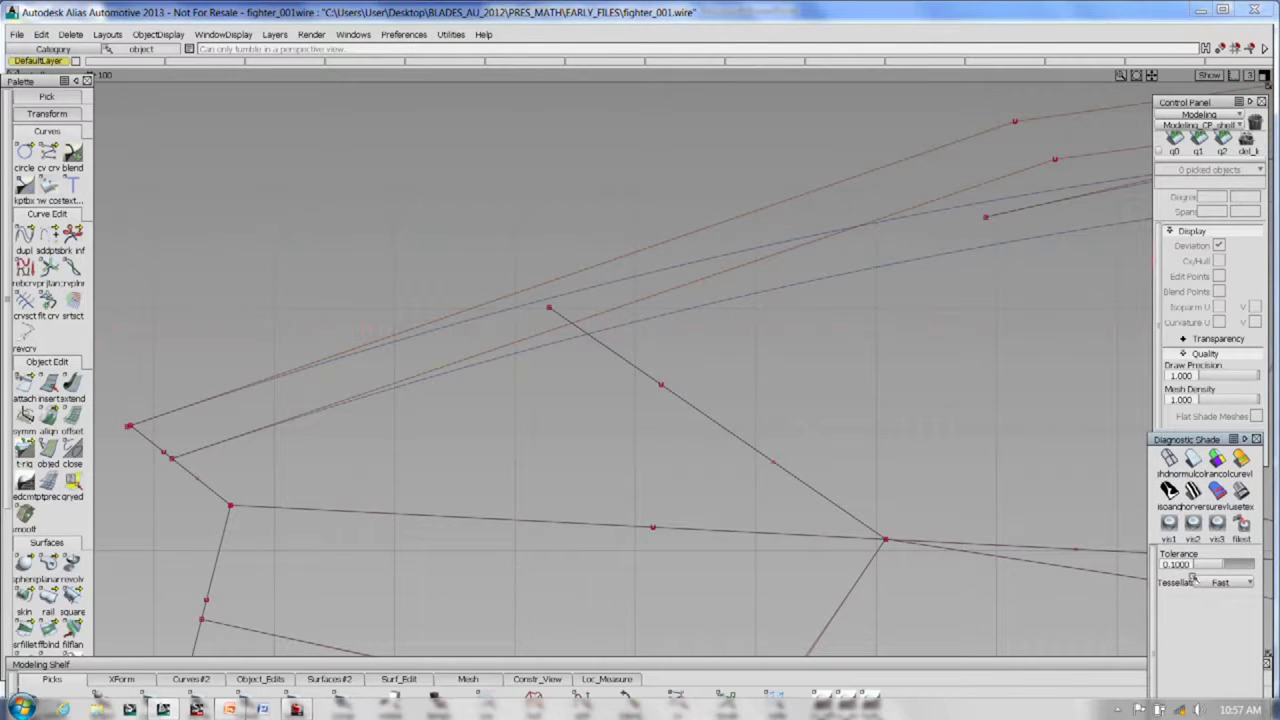
pyautogui.write('0.002')
pyautogui.press('Return')
pyautogui.moveTo(1211, 433); pyautogui.dragTo(1208, 480)
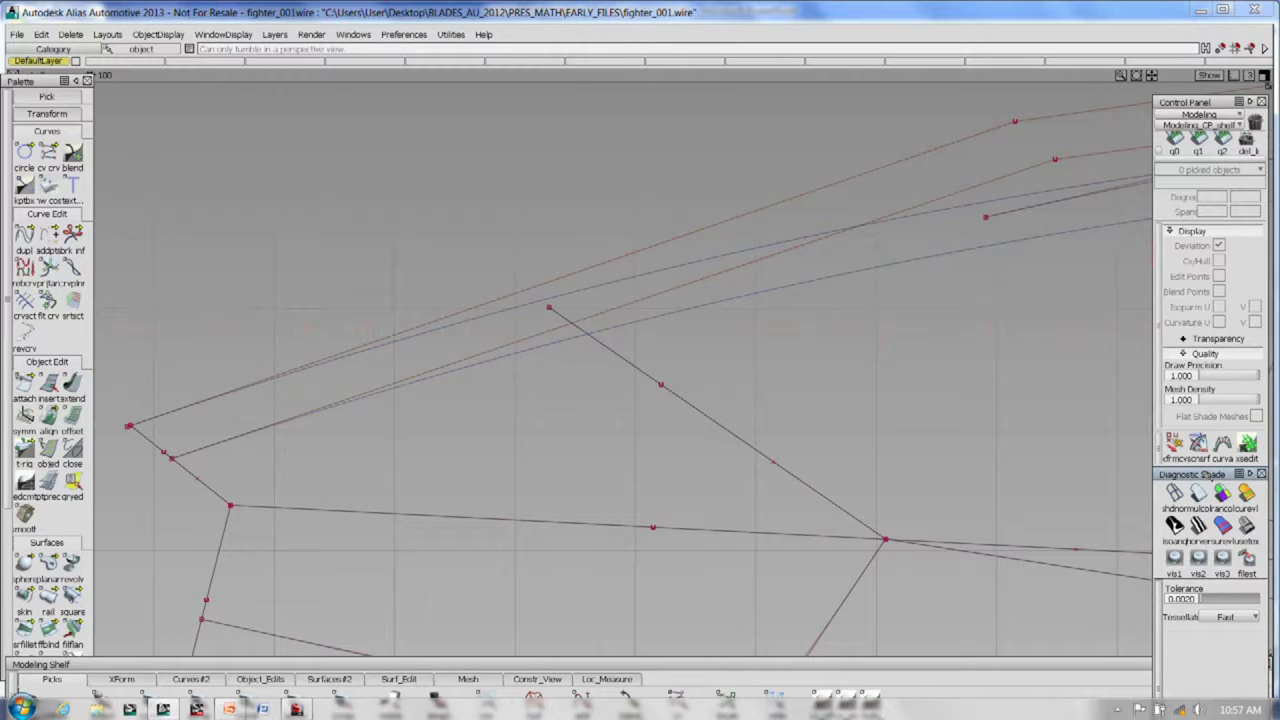
# - Show the fighter's curves in the perspective view and hide the interface around it
pyautogui.moveTo(1110, 366); pyautogui.dragTo(646, 556)
pyautogui.press('F5')
pyautogui.moveTo(303, 357); pyautogui.dragTo(443, 398)
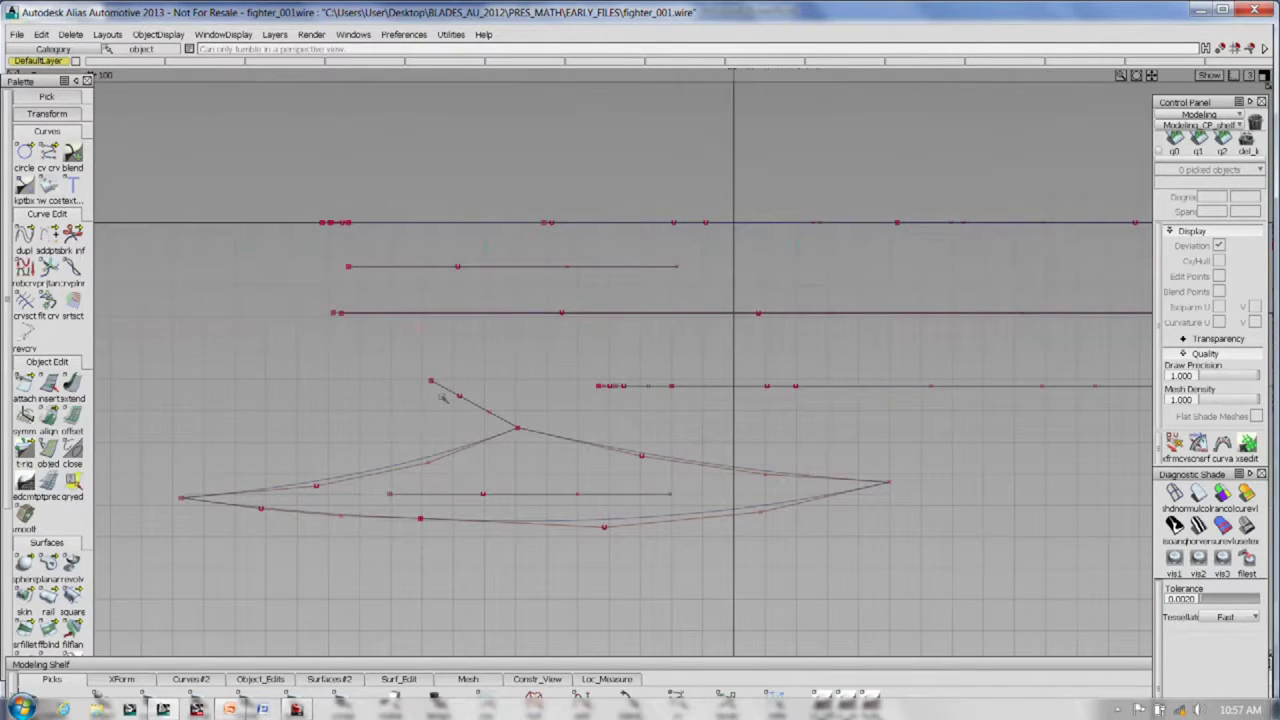
pyautogui.press('F8')
pyautogui.moveTo(492, 408); pyautogui.dragTo(722, 334)
pyautogui.hotkey('alt', 'h')
# - Unlock the Windows taskbar, make it auto-hide, turn off small icons and close its properties
pyautogui.rightClick(621, 716)
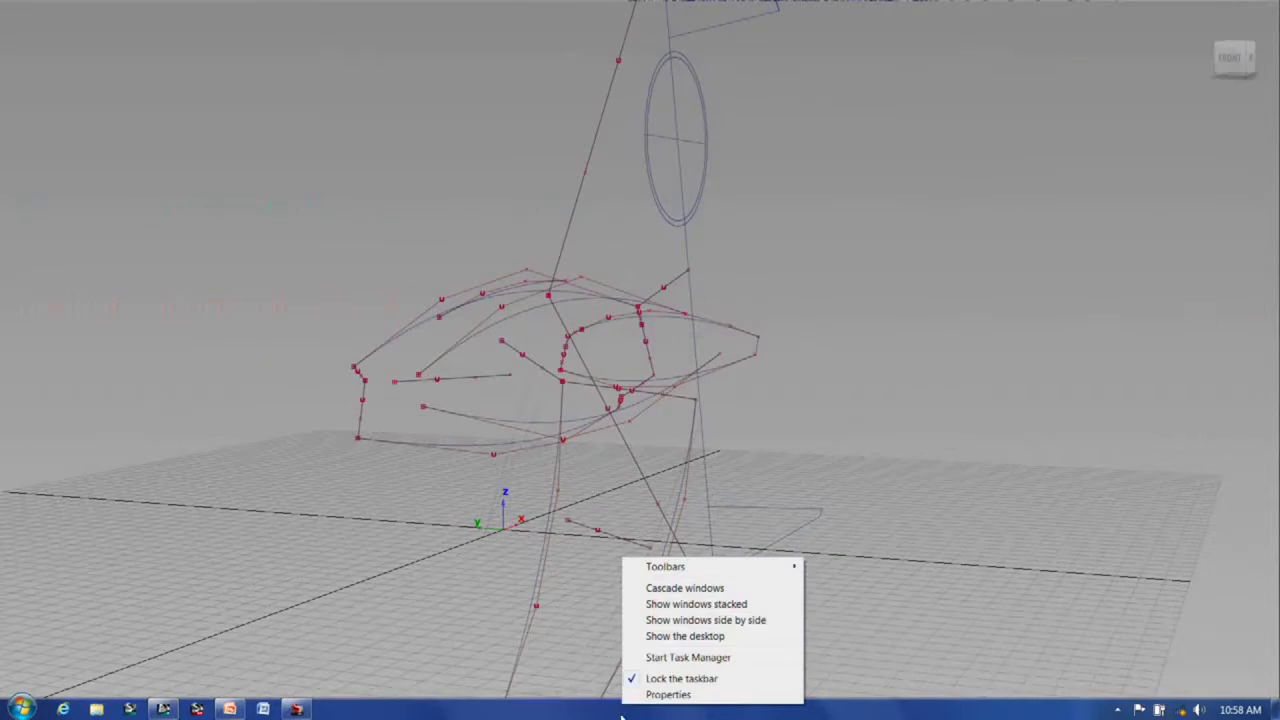
pyautogui.click(680, 678)
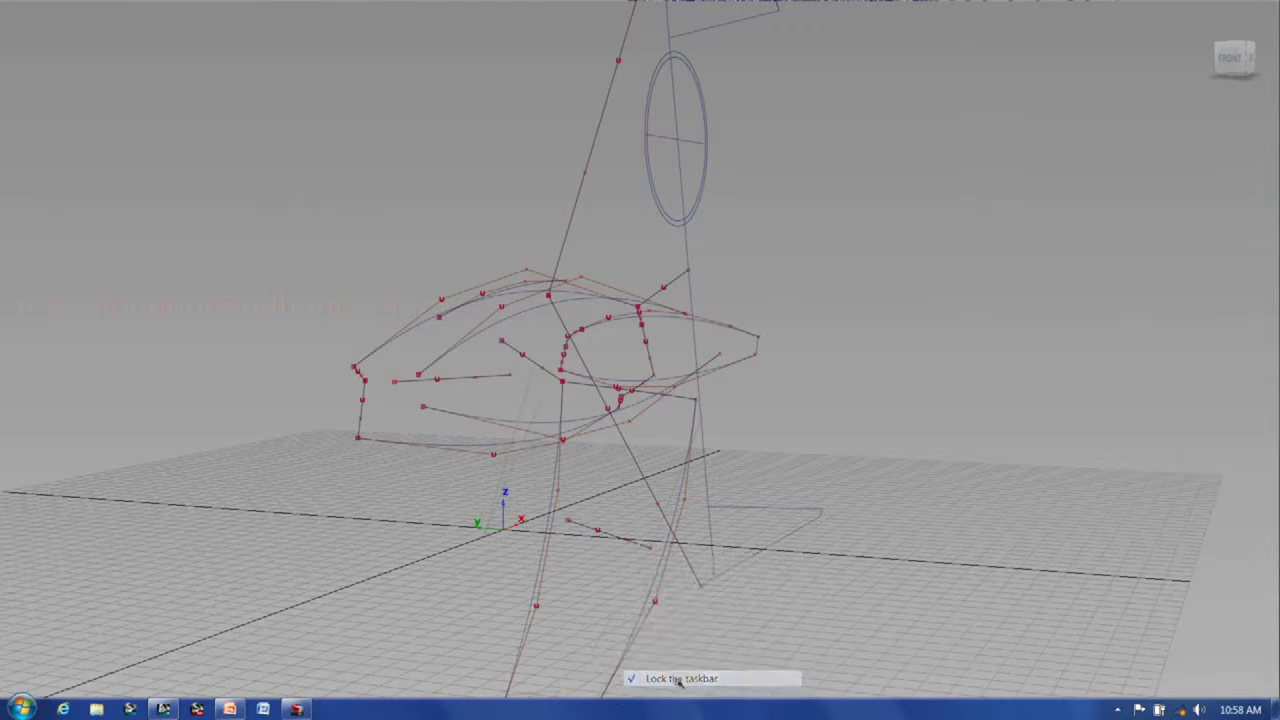
pyautogui.rightClick(662, 712)
pyautogui.click(686, 702)
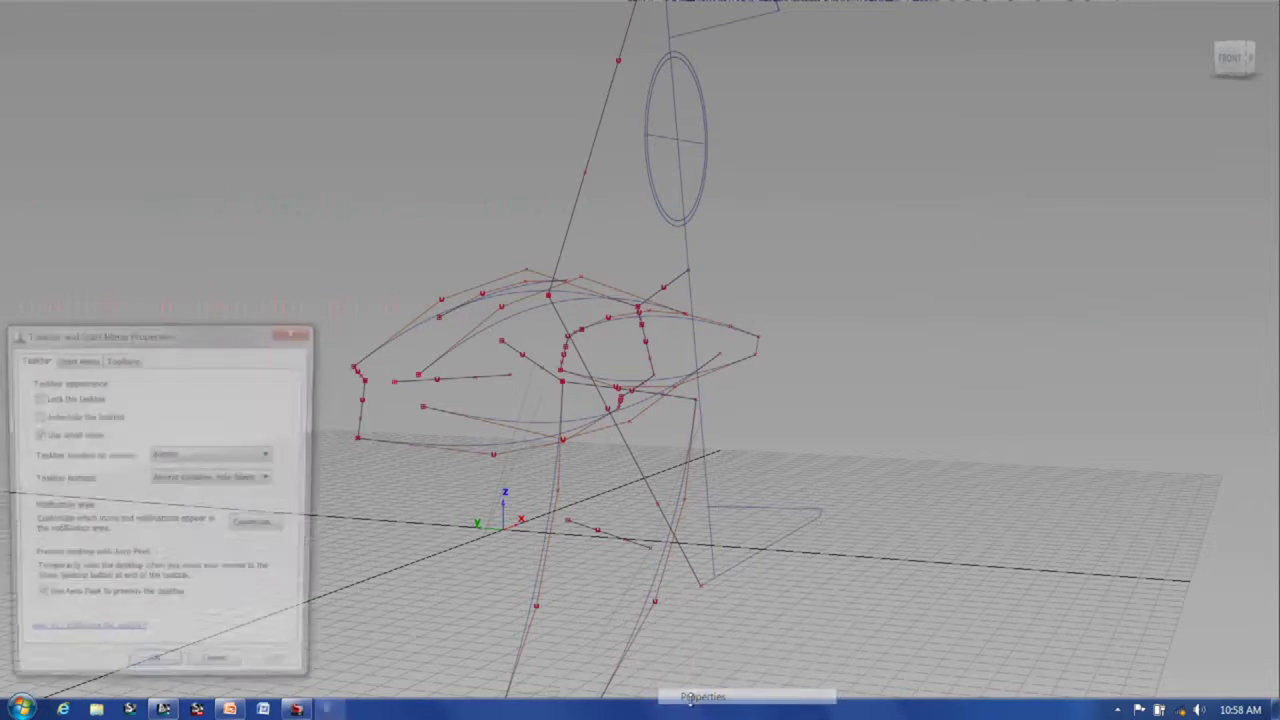
pyautogui.click(34, 416)
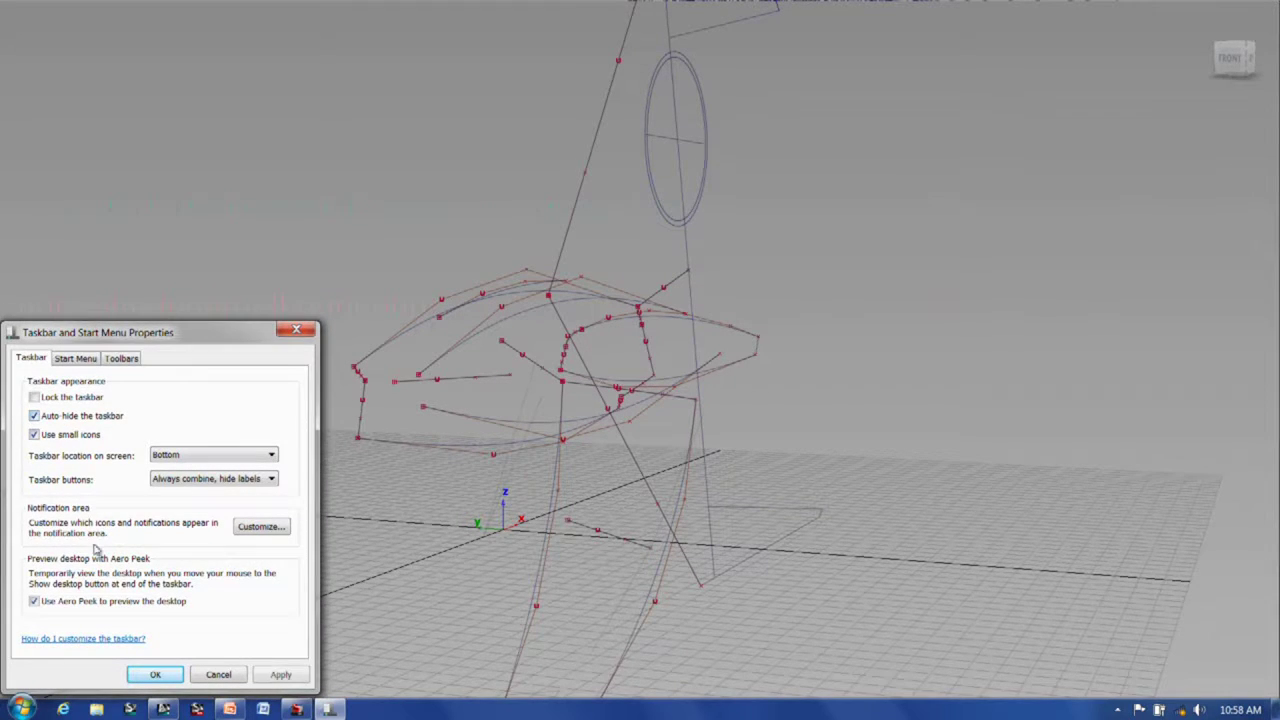
pyautogui.click(34, 434)
pyautogui.click(281, 675)
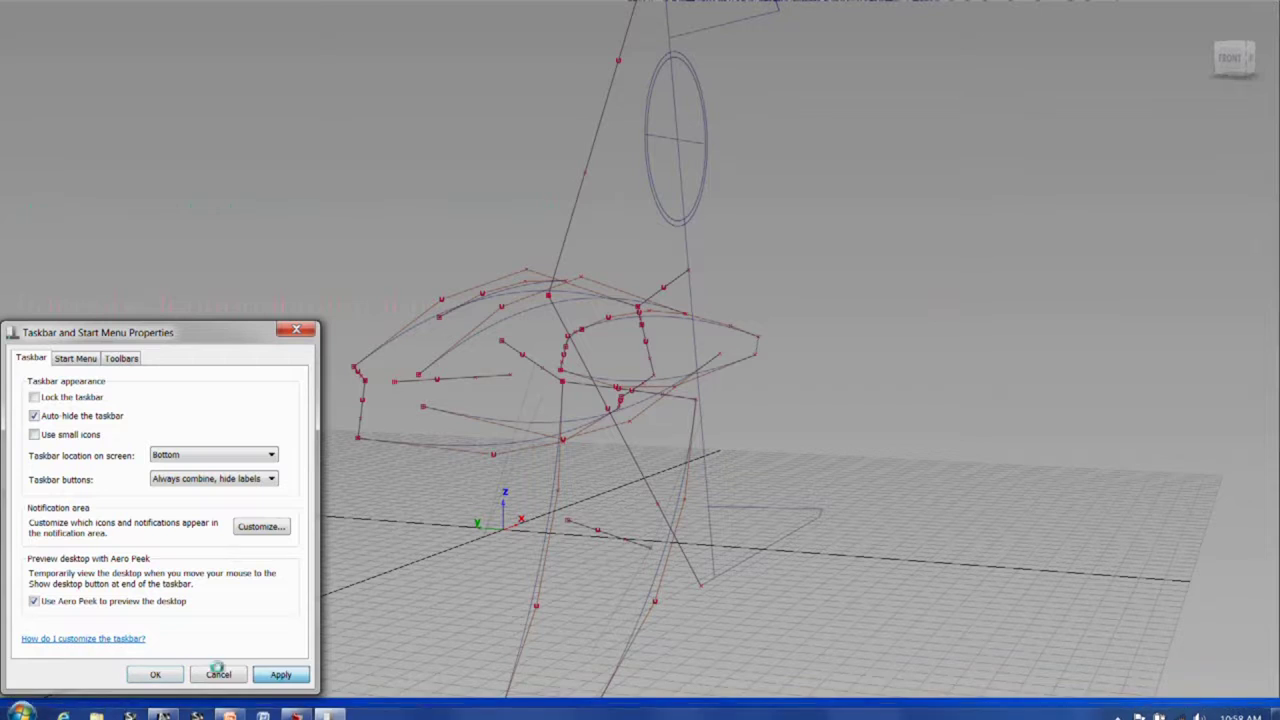
pyautogui.click(296, 333)
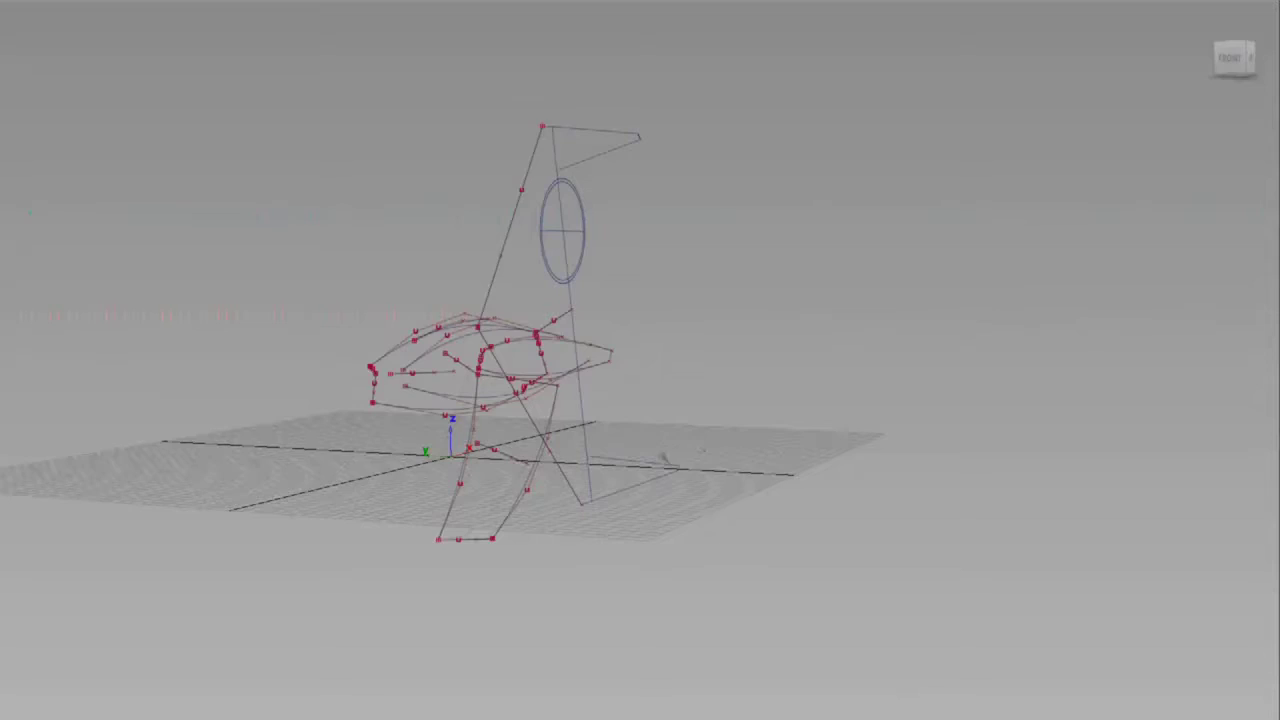
# - Examine the flat fuselage side curves in the perspective and top views
pyautogui.moveTo(663, 457); pyautogui.dragTo(633, 335)
pyautogui.moveTo(659, 415); pyautogui.dragTo(806, 311)
pyautogui.moveTo(806, 311); pyautogui.dragTo(748, 278)
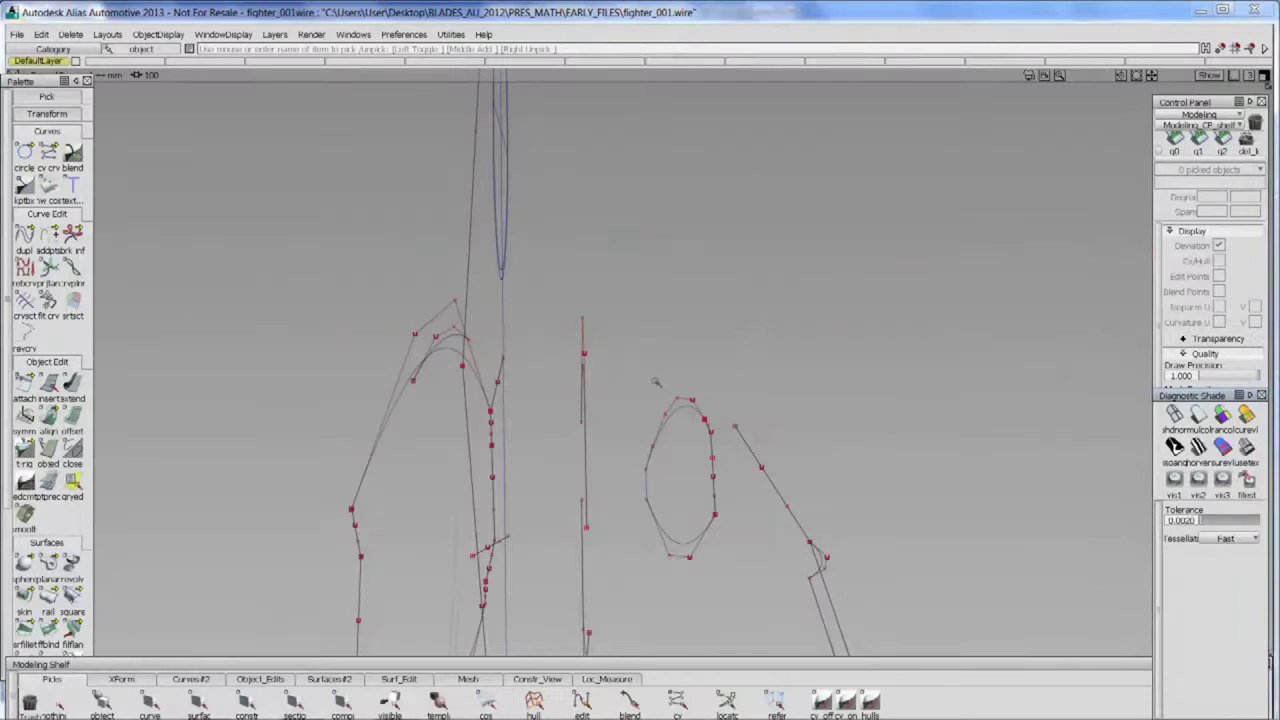
pyautogui.moveTo(641, 381); pyautogui.dragTo(590, 380)
pyautogui.moveTo(606, 378)
pyautogui.mouseDown()
pyautogui.moveTo(526, 387)
pyautogui.moveTo(611, 385)
pyautogui.mouseUp()
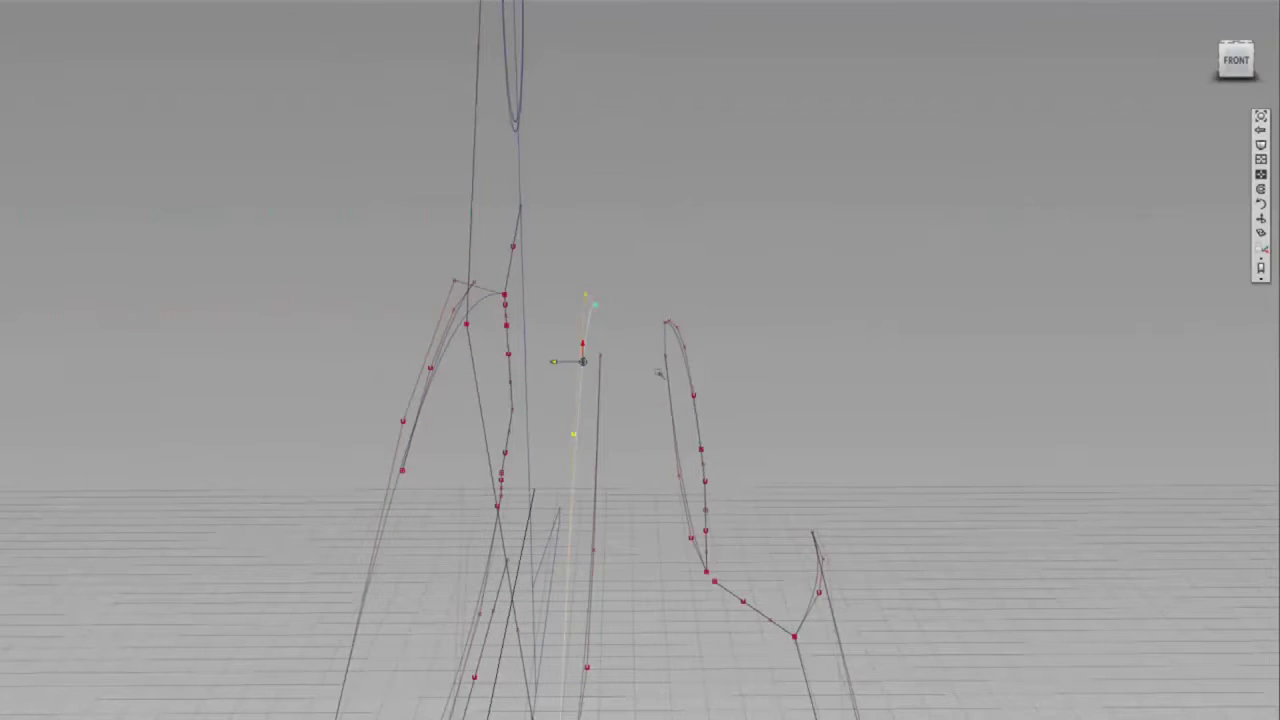
pyautogui.moveTo(668, 318); pyautogui.dragTo(678, 430)
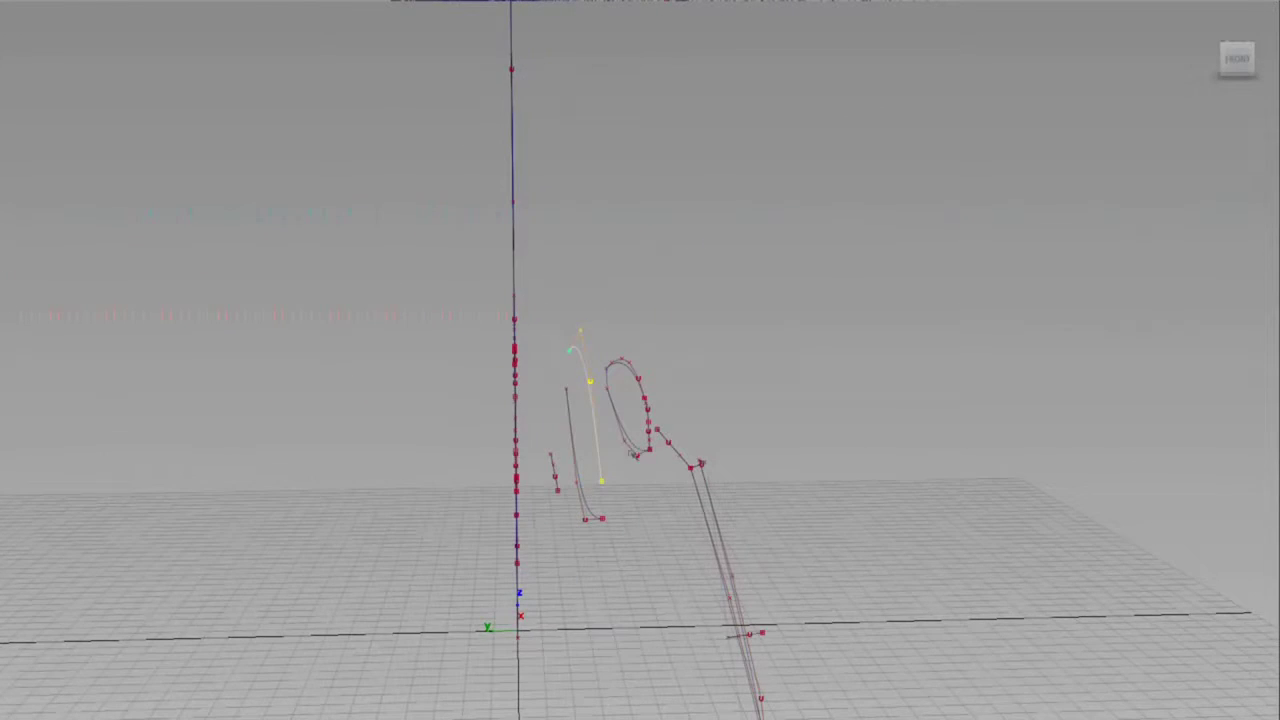
pyautogui.press('F5')
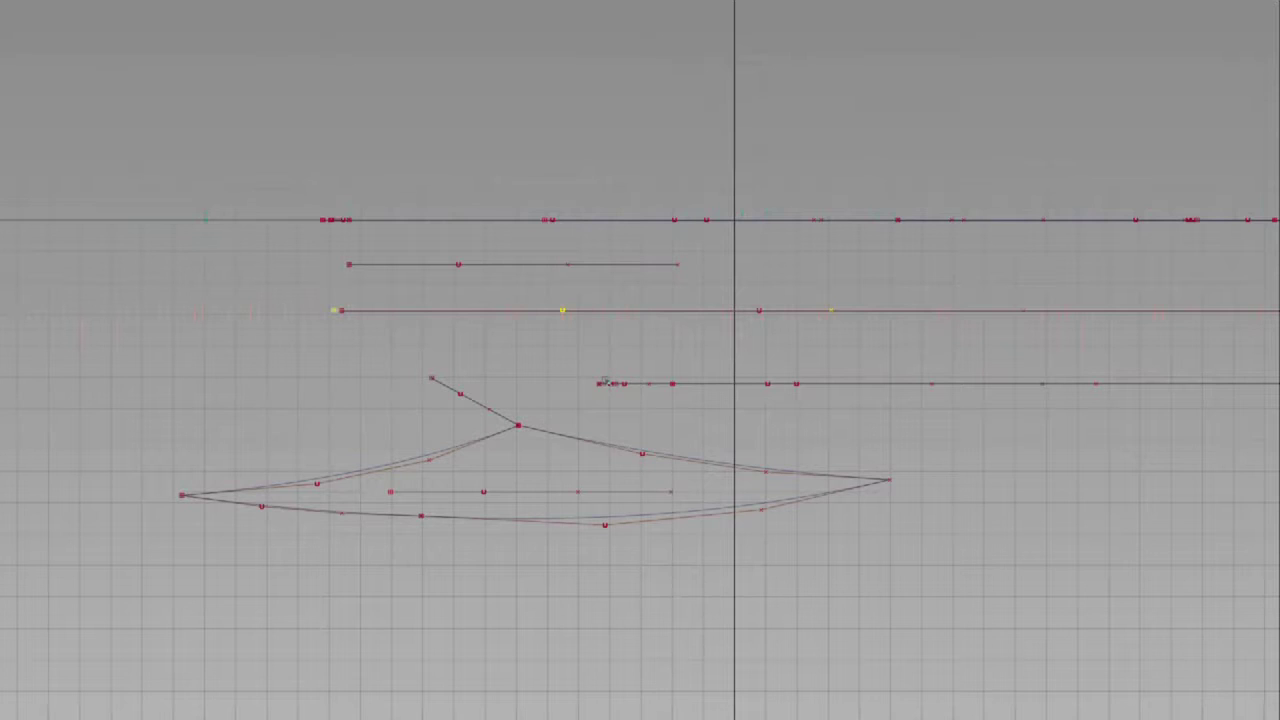
pyautogui.click(594, 361)
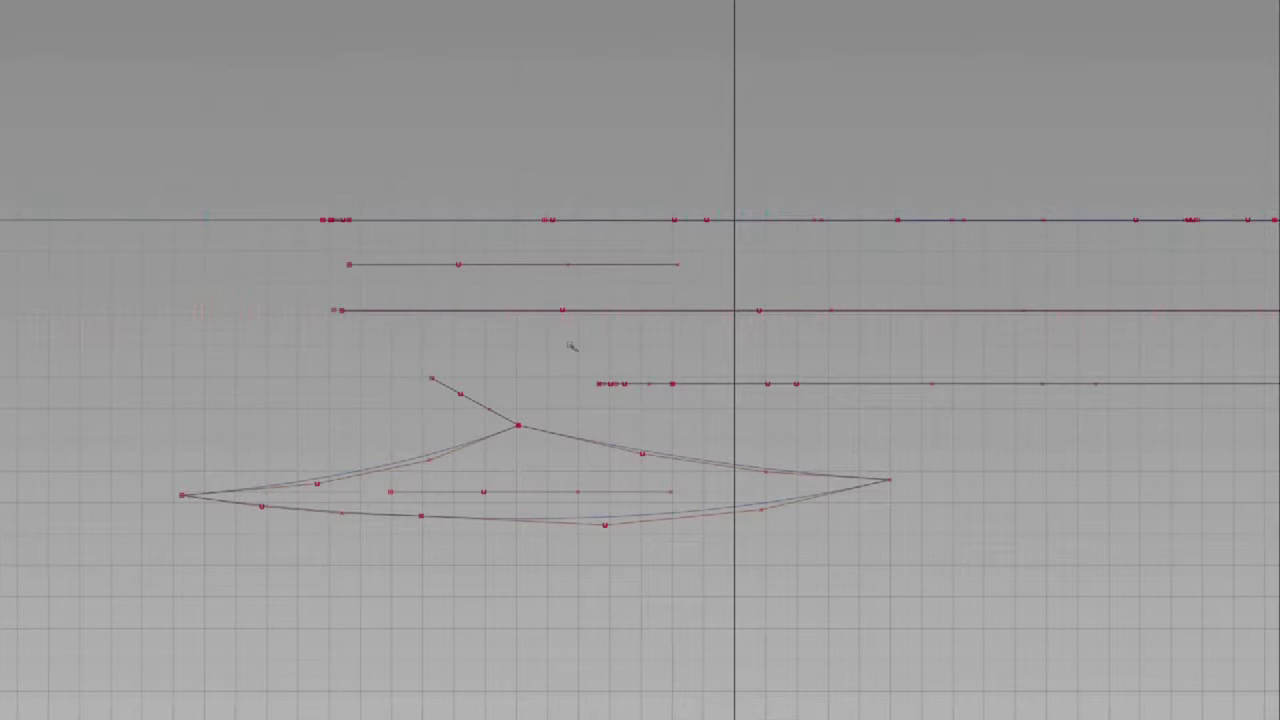
# - Try to pick the middle CVs of the fuselage side curve in the top view
pyautogui.moveTo(569, 381); pyautogui.dragTo(608, 381)
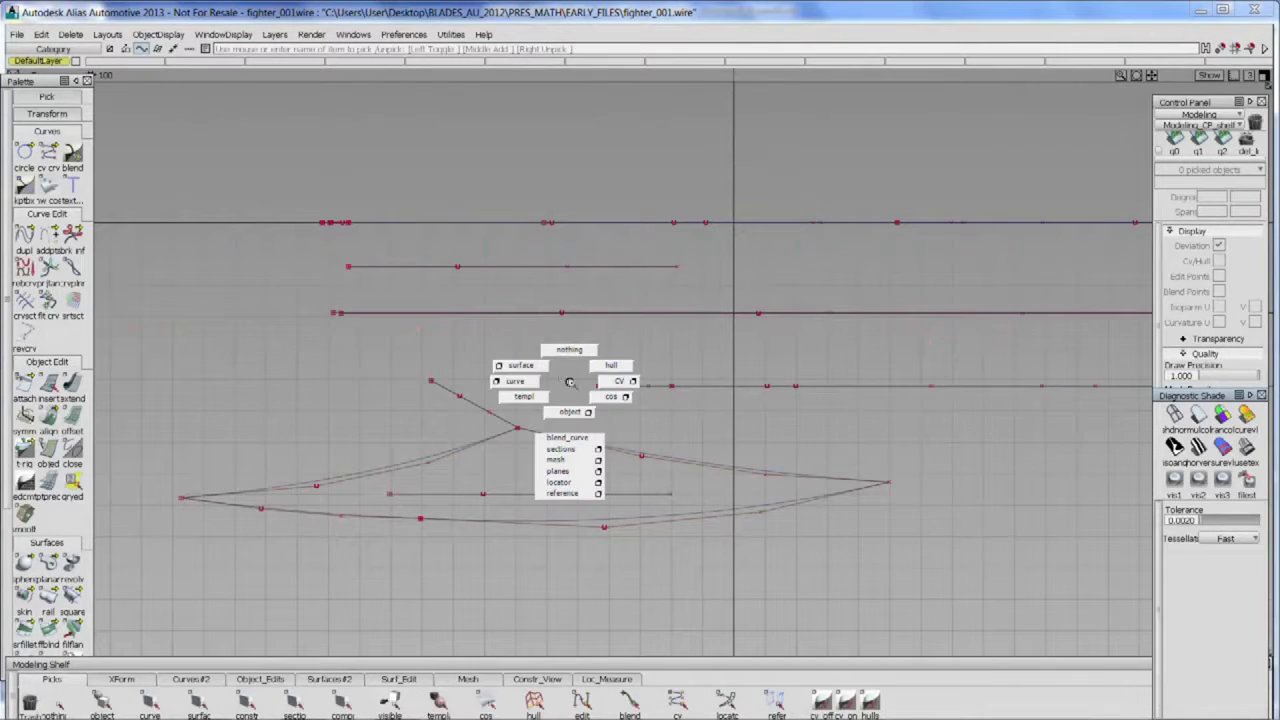
pyautogui.click(558, 317)
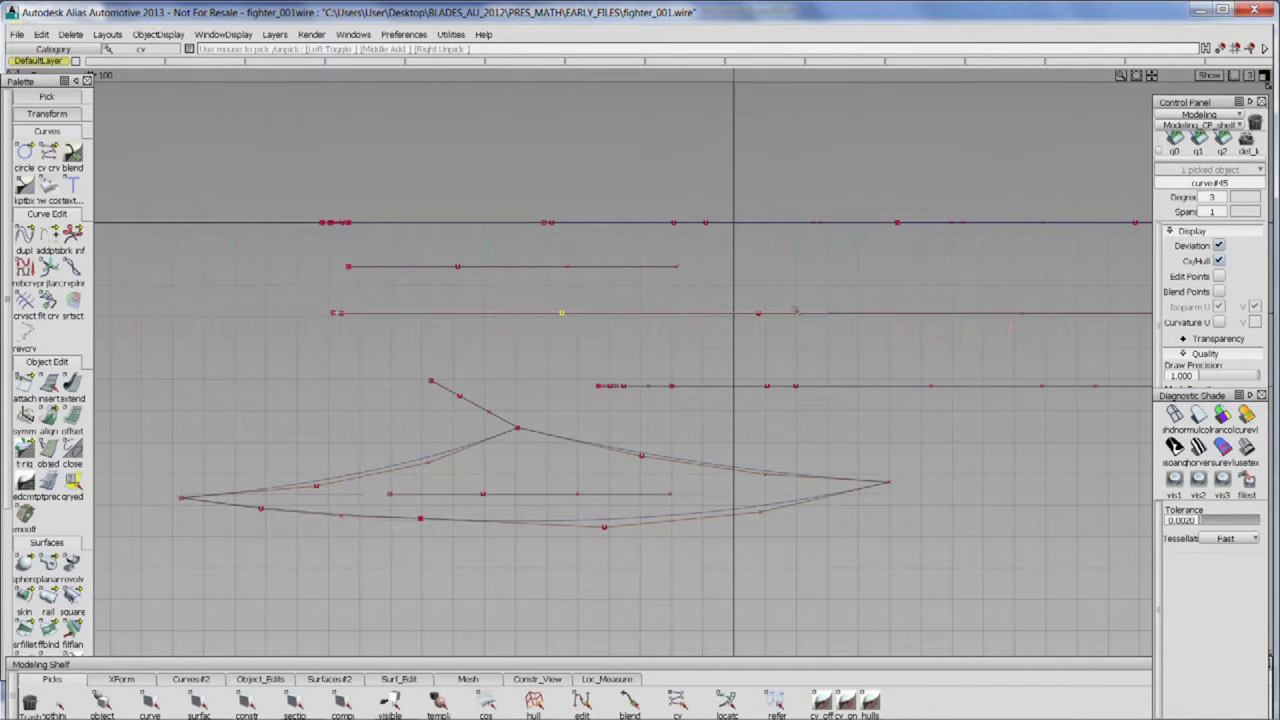
pyautogui.click(759, 317)
pyautogui.moveTo(804, 361); pyautogui.dragTo(565, 340)
pyautogui.moveTo(350, 346); pyautogui.dragTo(388, 363)
pyautogui.hotkey('ctrl', 'z')
# - Pick the two middle CVs of the upper fuselage side curve and move them outward in the top view
pyautogui.press('F8')
pyautogui.moveTo(654, 363); pyautogui.dragTo(510, 547)
pyautogui.click(576, 530)
pyautogui.moveTo(524, 418); pyautogui.dragTo(554, 421)
pyautogui.click(550, 402)
pyautogui.moveTo(616, 361); pyautogui.dragTo(597, 340)
pyautogui.click(589, 326)
pyautogui.press('F6')
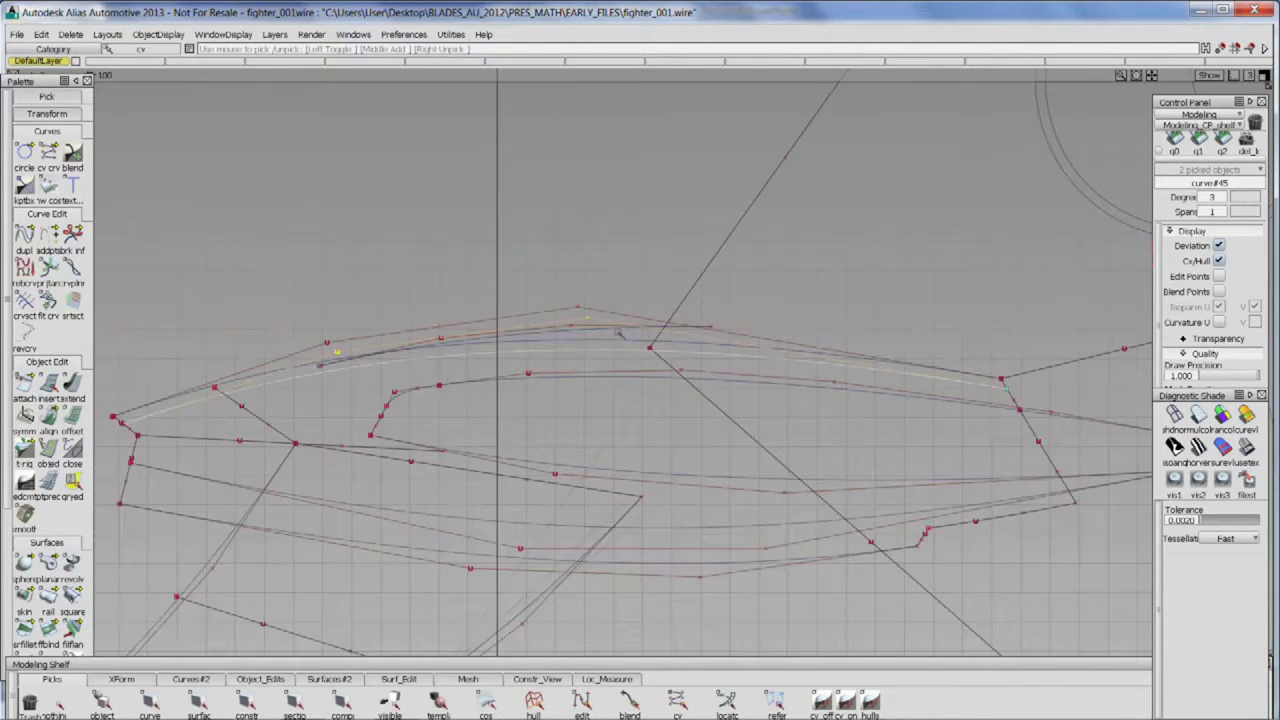
pyautogui.press('F5')
pyautogui.moveTo(591, 285); pyautogui.dragTo(568, 376)
pyautogui.moveTo(790, 434); pyautogui.dragTo(788, 453)
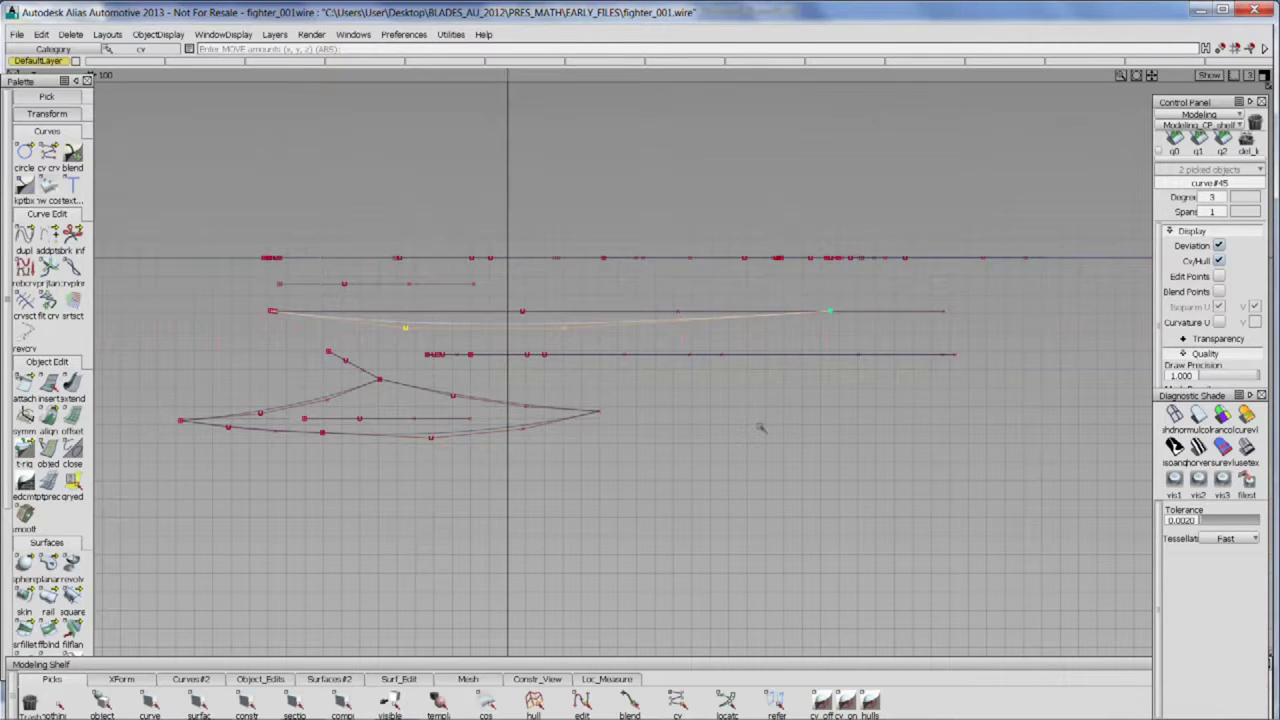
# - Adjust the side curve's two middle CVs separately, moving the rear one further outward and the front one forward and inward
pyautogui.moveTo(700, 513); pyautogui.dragTo(549, 341)
pyautogui.moveTo(656, 428); pyautogui.dragTo(660, 500)
pyautogui.moveTo(667, 389); pyautogui.dragTo(664, 400)
pyautogui.moveTo(420, 359); pyautogui.dragTo(476, 338)
pyautogui.moveTo(419, 319); pyautogui.dragTo(389, 337)
pyautogui.moveTo(682, 416); pyautogui.dragTo(682, 381)
pyautogui.moveTo(692, 386); pyautogui.dragTo(681, 418)
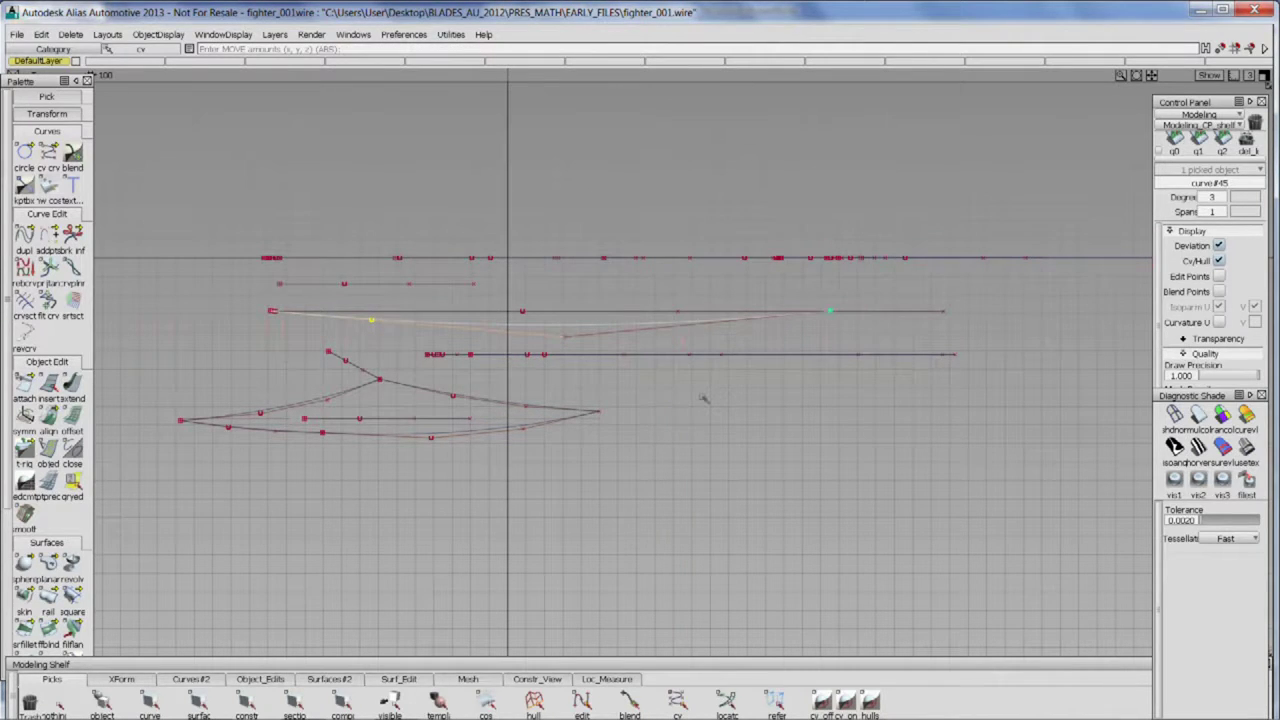
# - Examine the bowed fuselage side curve from several angles in the perspective view
pyautogui.press('F8')
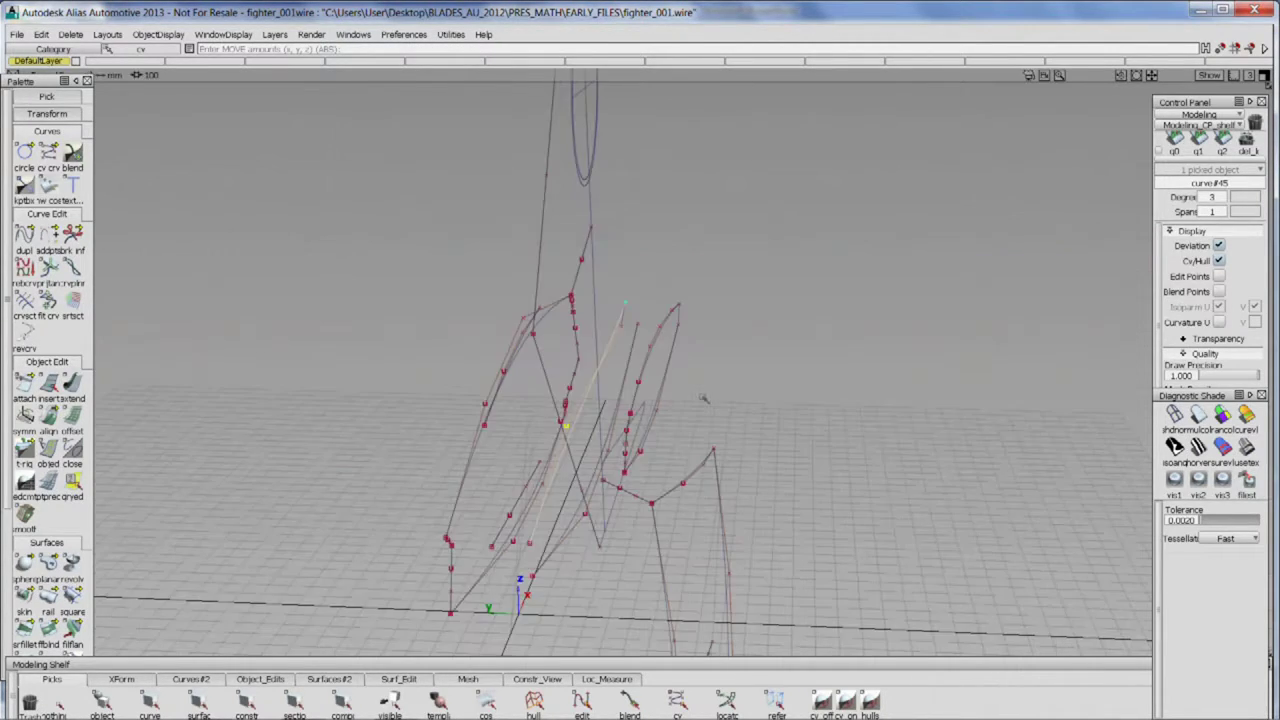
pyautogui.moveTo(704, 398); pyautogui.dragTo(616, 406)
pyautogui.moveTo(616, 450); pyautogui.dragTo(613, 452)
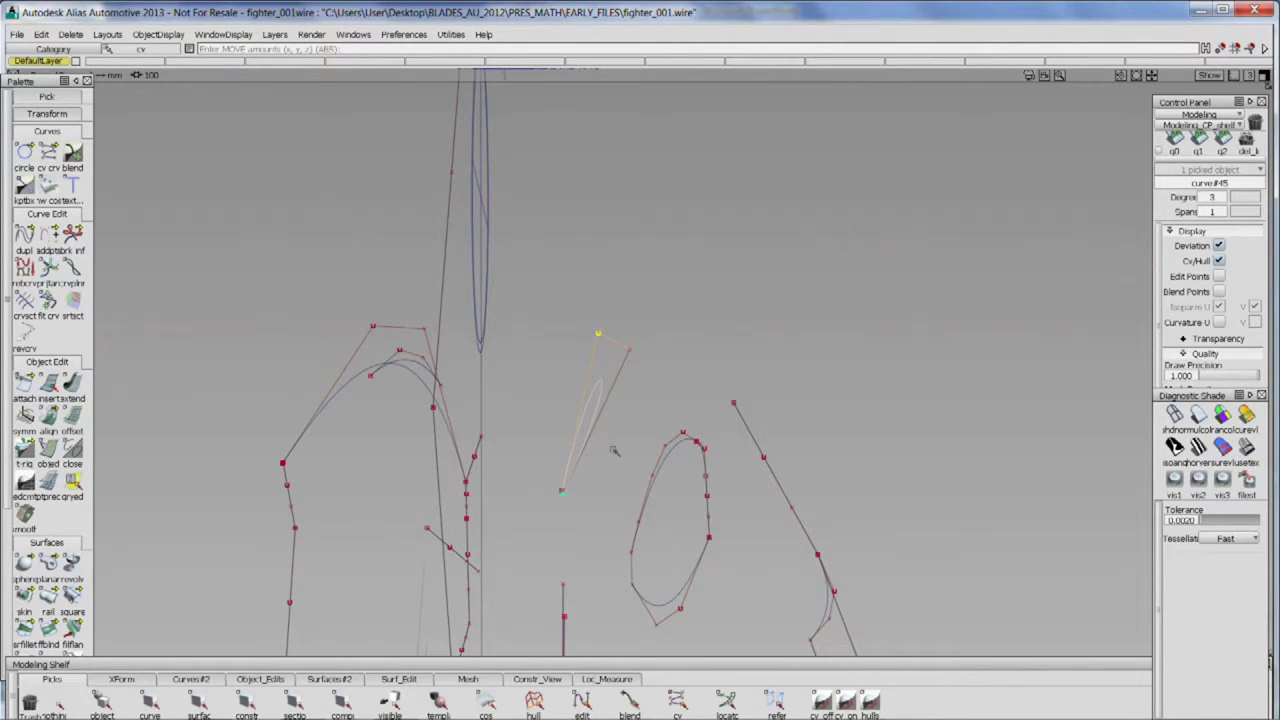
pyautogui.moveTo(715, 447); pyautogui.dragTo(680, 444)
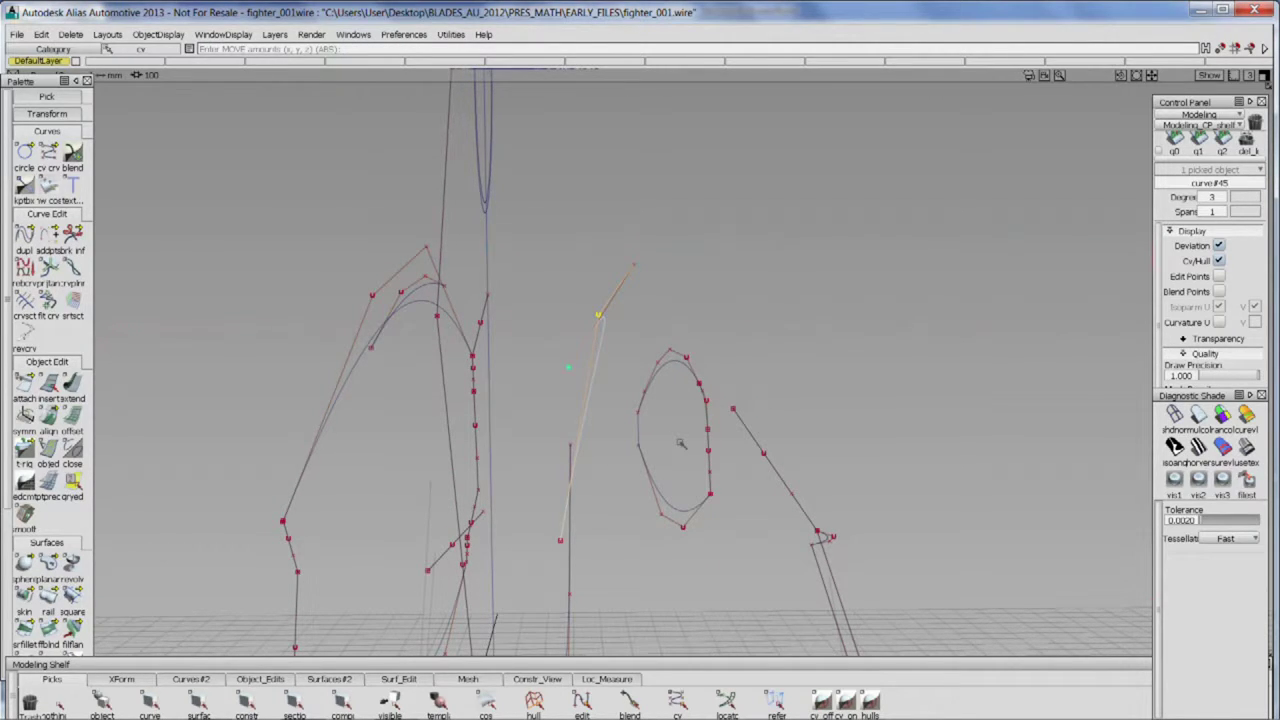
pyautogui.moveTo(764, 622); pyautogui.dragTo(800, 532)
pyautogui.moveTo(663, 465); pyautogui.dragTo(617, 491)
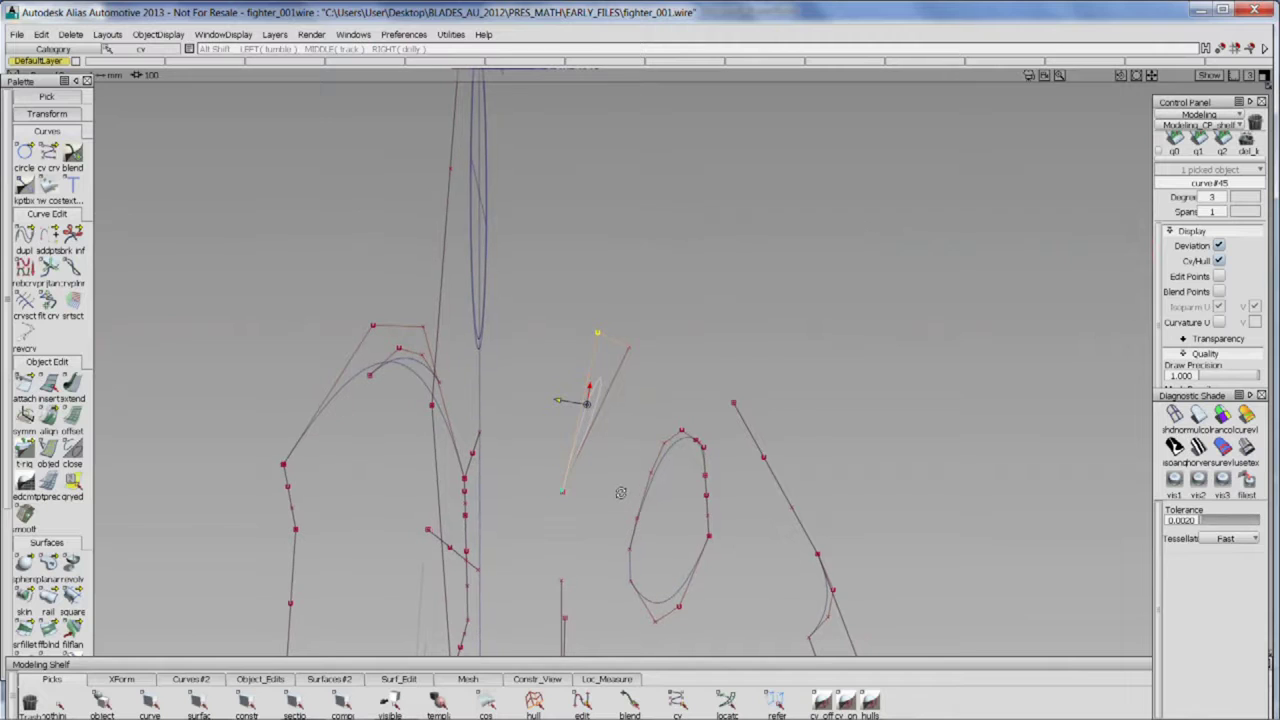
pyautogui.moveTo(595, 397); pyautogui.dragTo(630, 397)
pyautogui.moveTo(622, 296); pyautogui.dragTo(563, 353)
pyautogui.moveTo(713, 371); pyautogui.dragTo(713, 326)
pyautogui.moveTo(715, 325); pyautogui.dragTo(332, 299)
pyautogui.moveTo(232, 293); pyautogui.dragTo(485, 316)
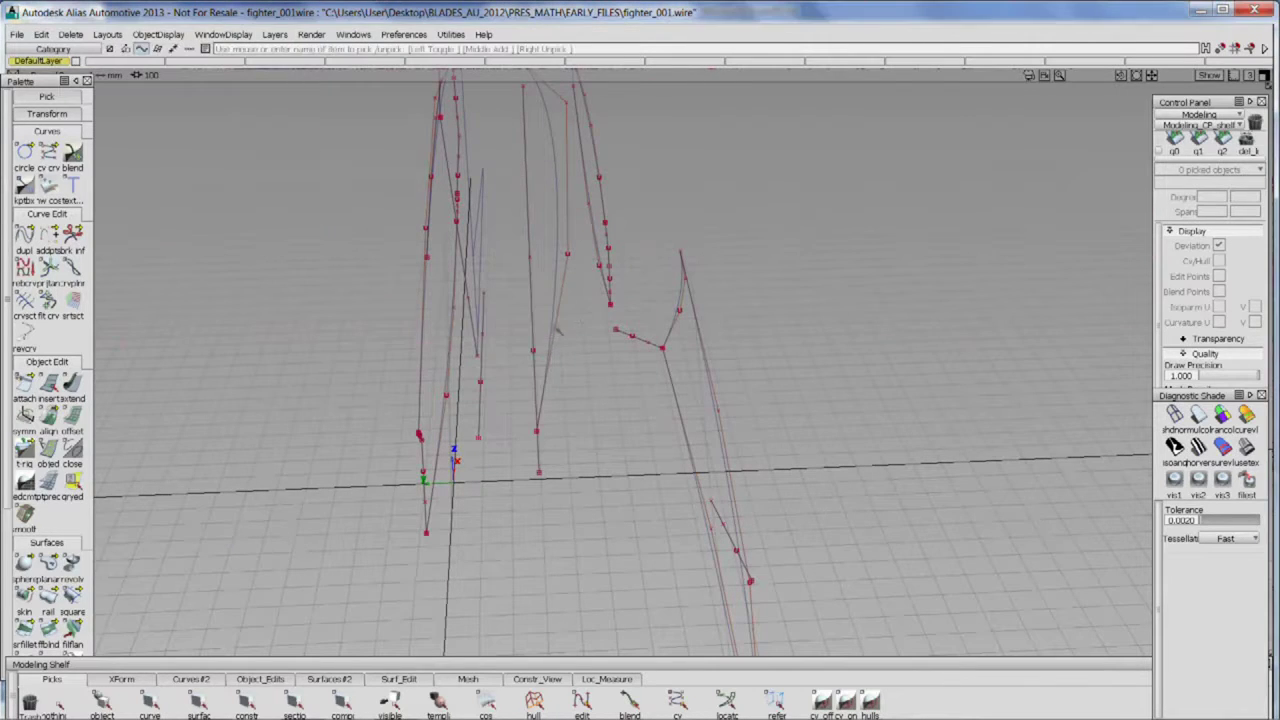
# - Pick the upper centreline curve and the bowed side curve of the fuselage in the perspective view
pyautogui.moveTo(440, 331); pyautogui.dragTo(292, 317)
pyautogui.click(412, 342)
pyautogui.moveTo(412, 342); pyautogui.dragTo(653, 342)
pyautogui.moveTo(551, 286); pyautogui.dragTo(667, 264)
pyautogui.moveTo(604, 355); pyautogui.dragTo(454, 260)
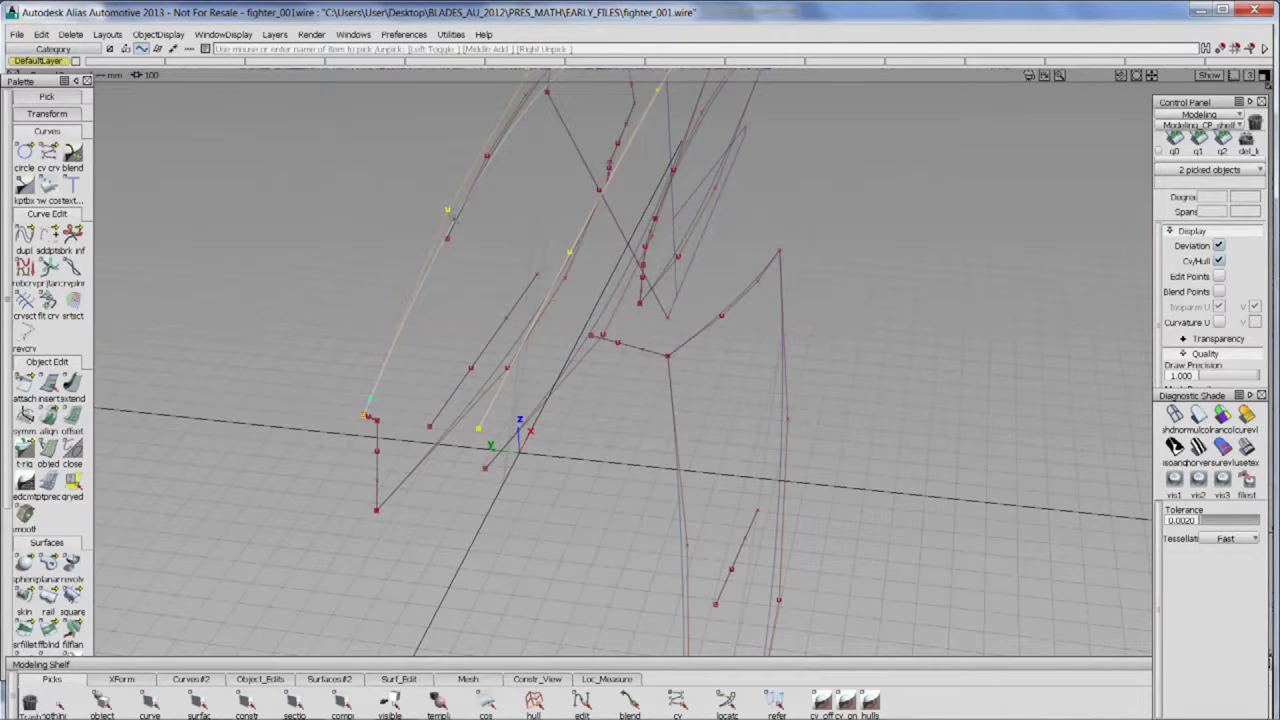
# - Examine the picked upper centreline curve and bowed side curve from several angles and in the side view
pyautogui.moveTo(595, 261); pyautogui.dragTo(440, 360)
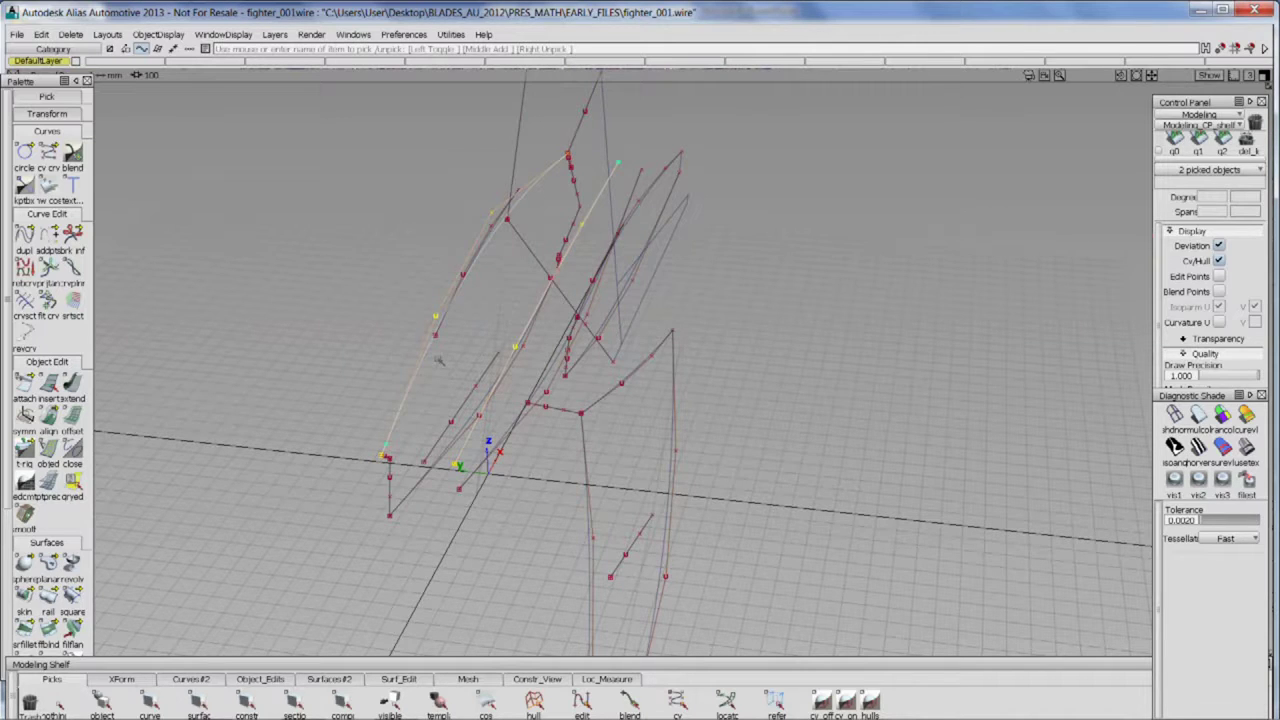
pyautogui.moveTo(437, 301); pyautogui.dragTo(240, 297)
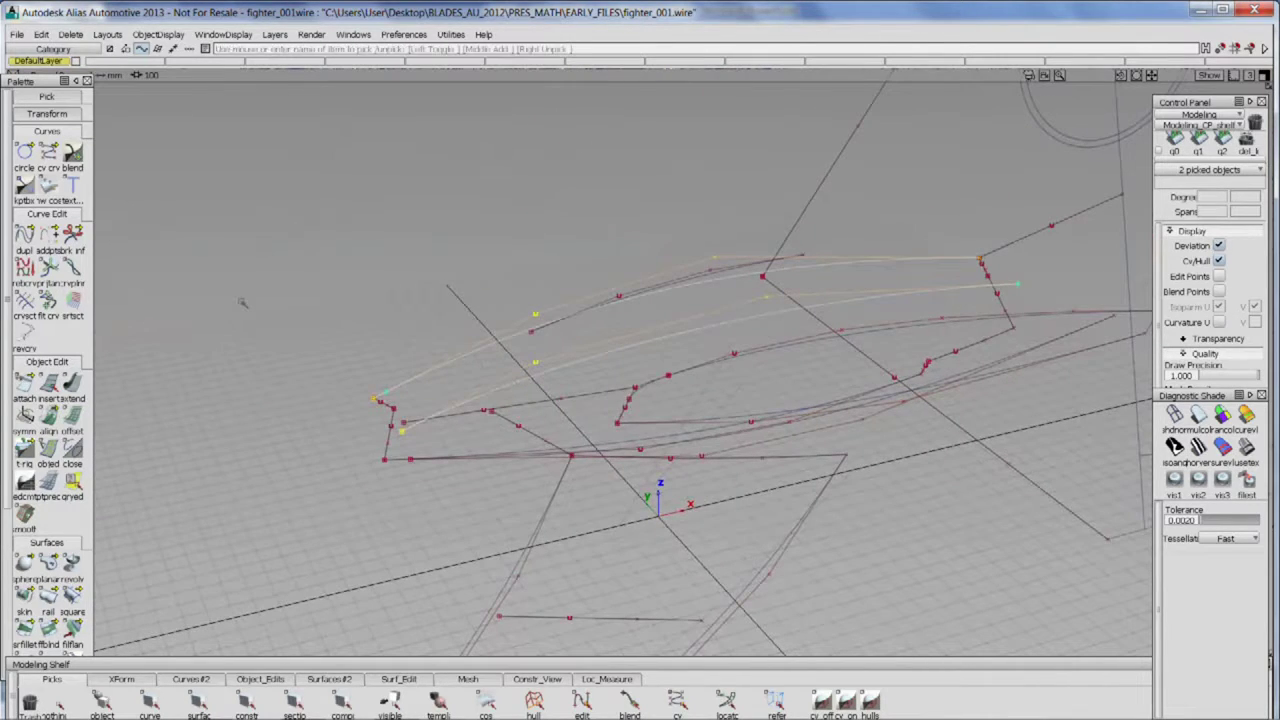
pyautogui.moveTo(527, 370); pyautogui.dragTo(180, 200)
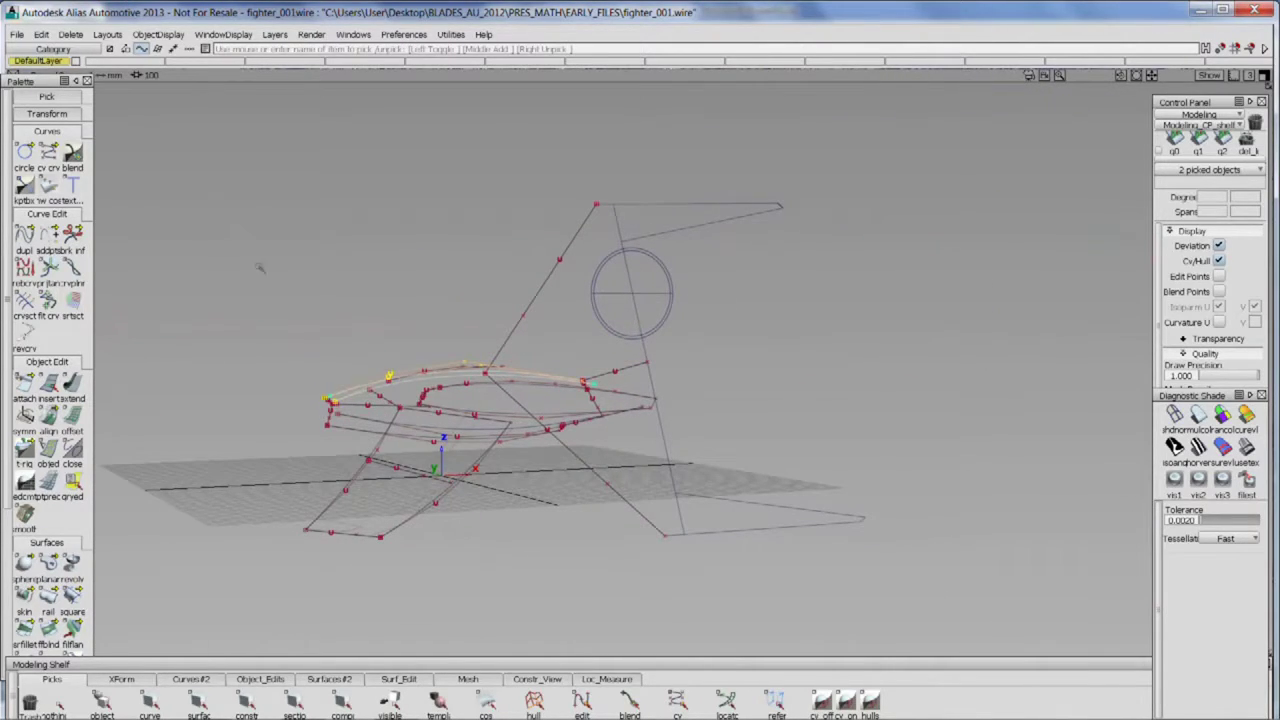
pyautogui.moveTo(243, 251); pyautogui.dragTo(614, 380)
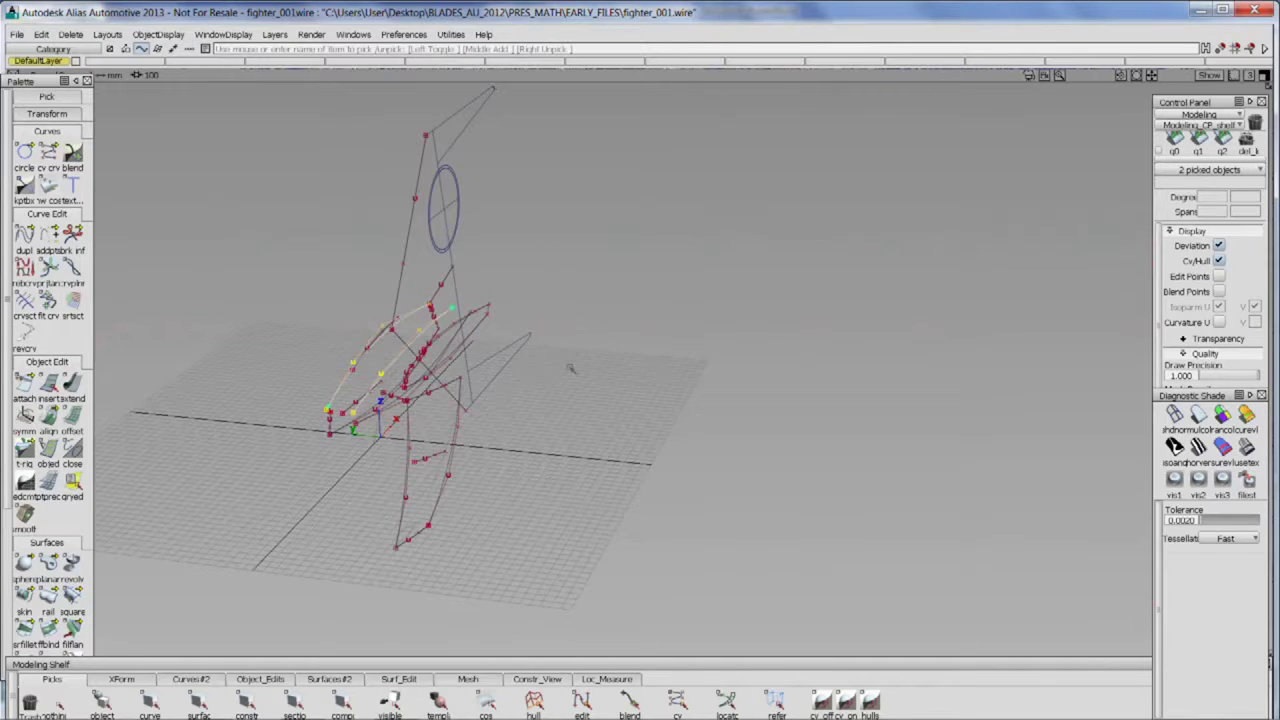
pyautogui.moveTo(522, 355); pyautogui.dragTo(385, 420)
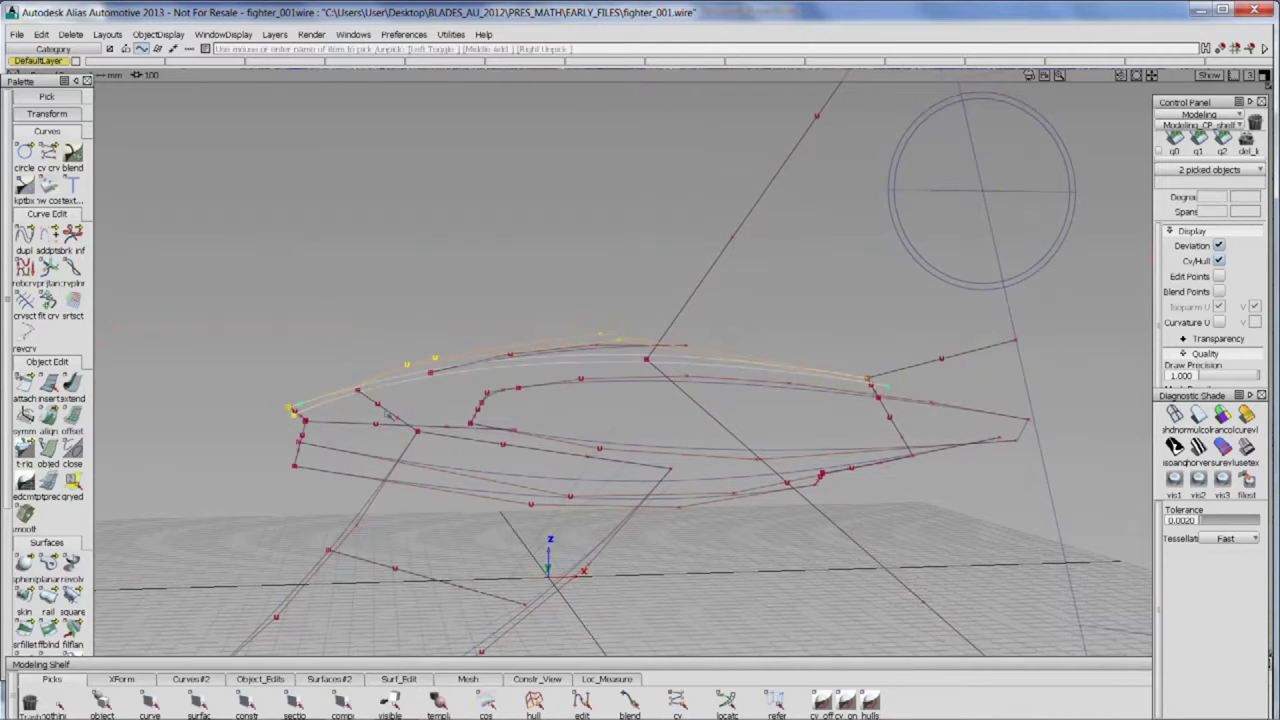
pyautogui.press('F6')
pyautogui.moveTo(341, 374)
pyautogui.mouseDown()
pyautogui.moveTo(540, 311)
pyautogui.moveTo(594, 211)
pyautogui.mouseUp()
pyautogui.moveTo(397, 428); pyautogui.dragTo(381, 305)
pyautogui.moveTo(174, 300); pyautogui.dragTo(146, 304)
# - Clear the selection and turn off the CV and hull display for all of the fighter's curves
pyautogui.click(205, 331)
pyautogui.click(336, 458)
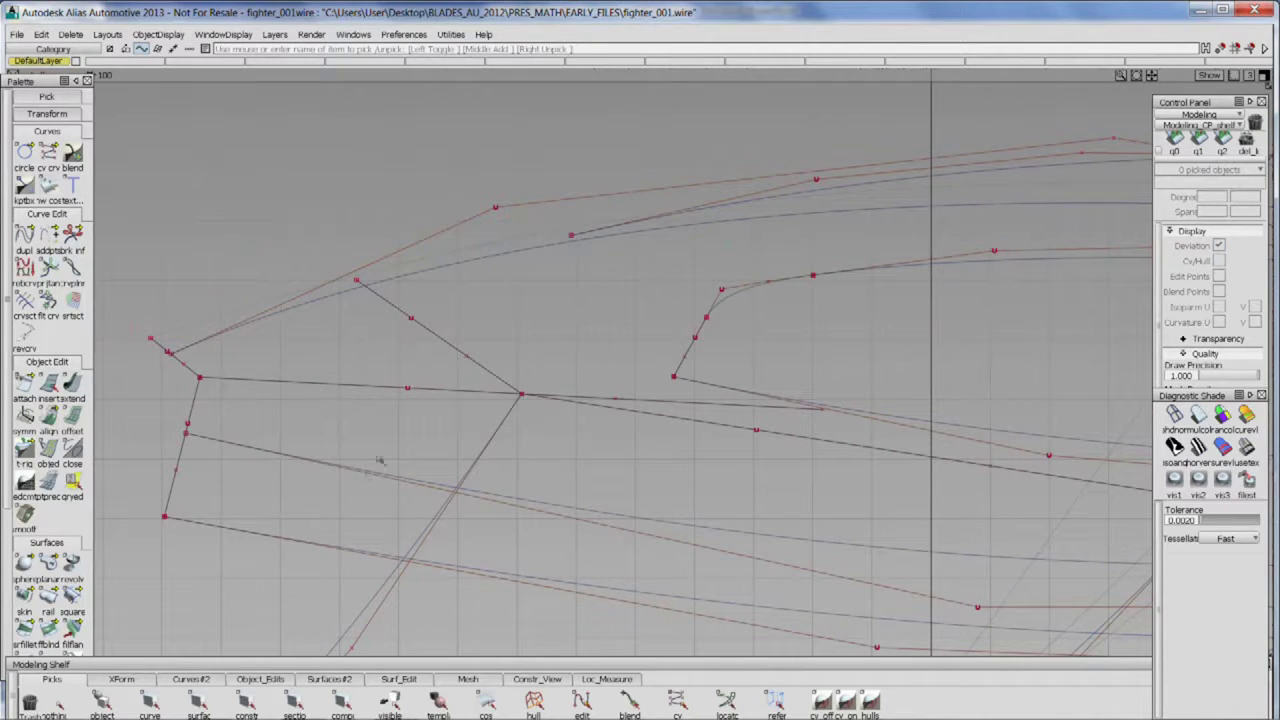
pyautogui.moveTo(397, 429); pyautogui.dragTo(532, 426)
pyautogui.click(562, 294)
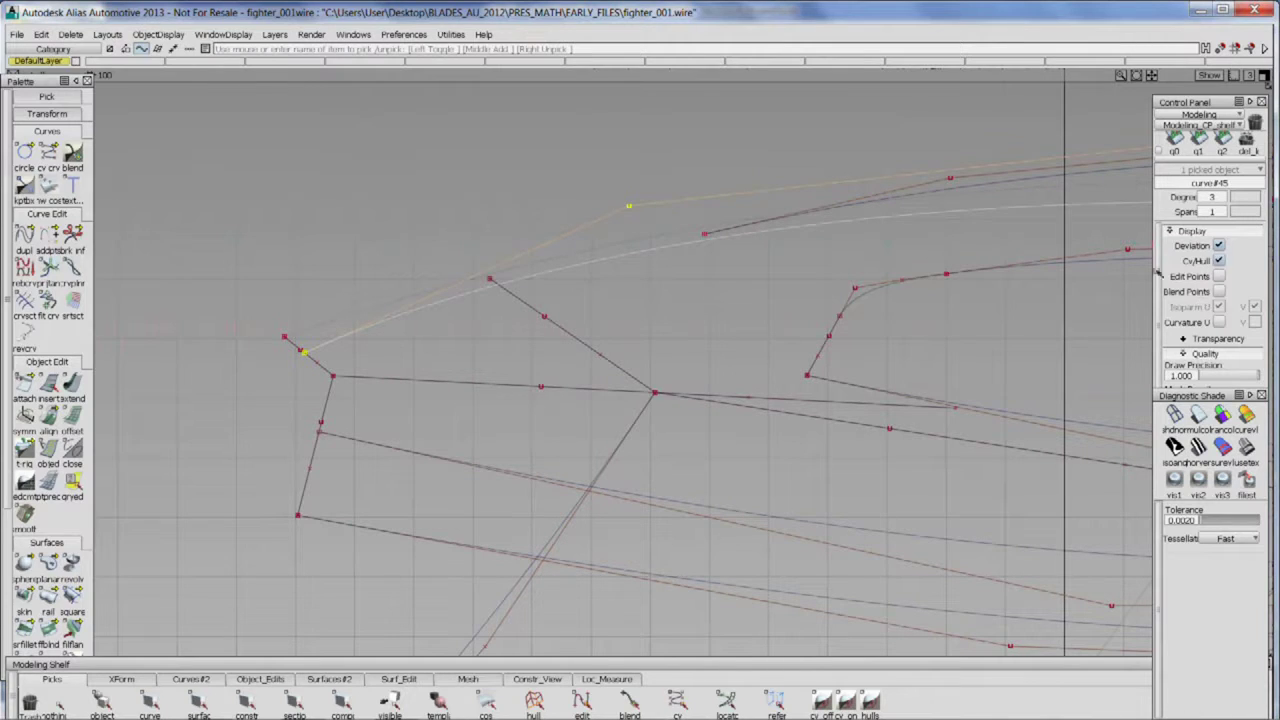
pyautogui.click(1219, 261)
pyautogui.moveTo(576, 384); pyautogui.dragTo(420, 449)
pyautogui.moveTo(503, 438); pyautogui.dragTo(430, 445)
pyautogui.moveTo(424, 392); pyautogui.dragTo(390, 406)
pyautogui.moveTo(257, 137); pyautogui.dragTo(833, 524)
pyautogui.click(1220, 261)
pyautogui.moveTo(800, 344); pyautogui.dragTo(802, 289)
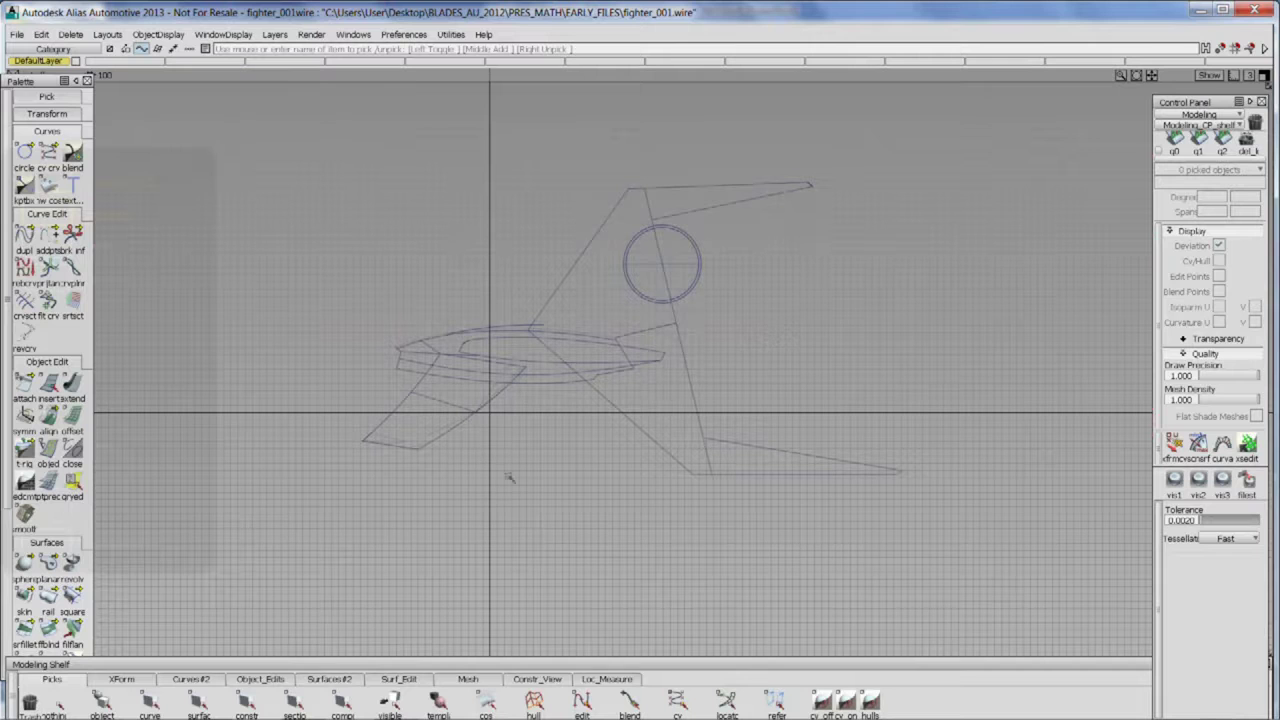
# - Set up Curve Section with Trim as the sectioning mode and Geometry as the criterion
pyautogui.moveTo(466, 543)
pyautogui.mouseDown()
pyautogui.moveTo(691, 391)
pyautogui.moveTo(613, 431)
pyautogui.moveTo(686, 406)
pyautogui.mouseUp()
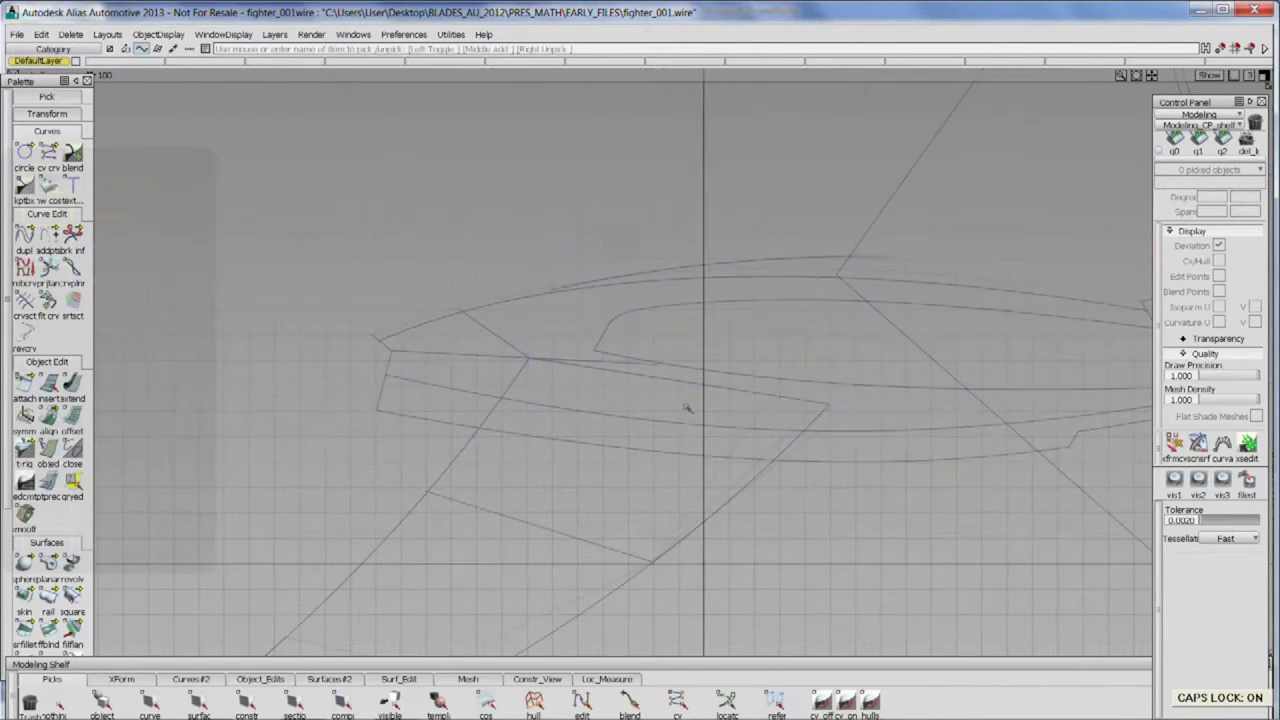
pyautogui.moveTo(594, 360); pyautogui.dragTo(704, 240)
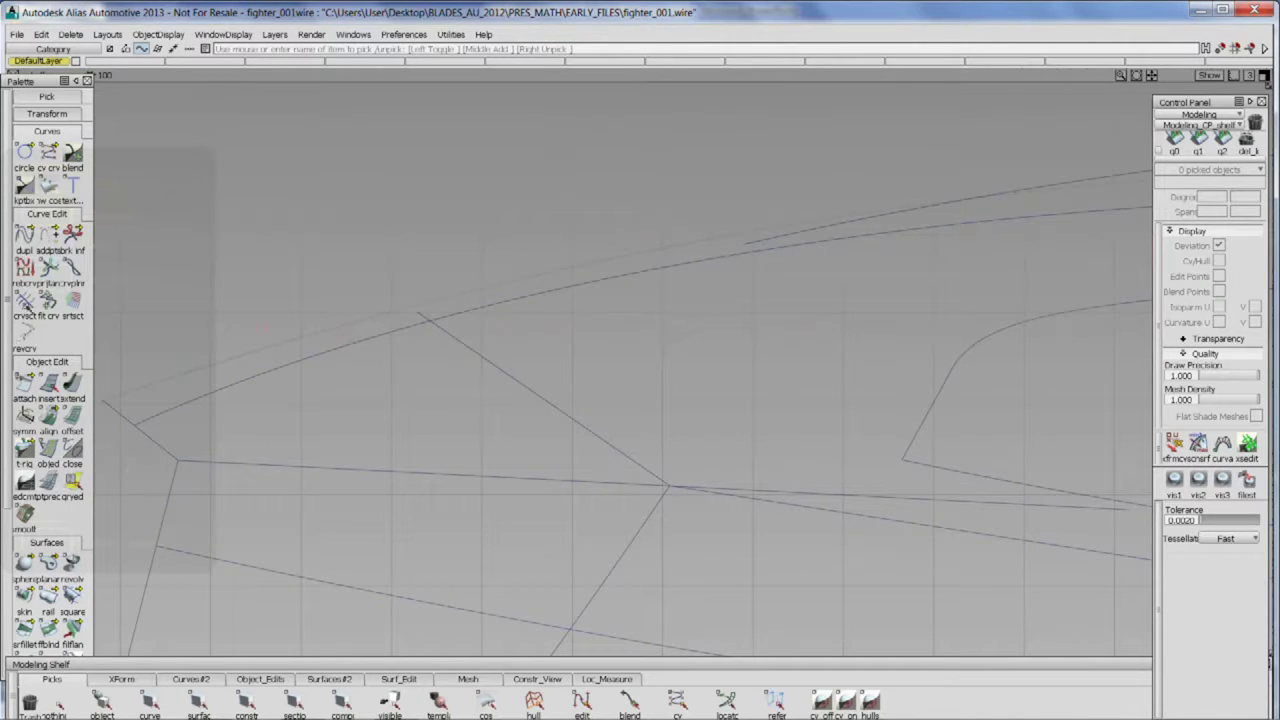
pyautogui.doubleClick(25, 302)
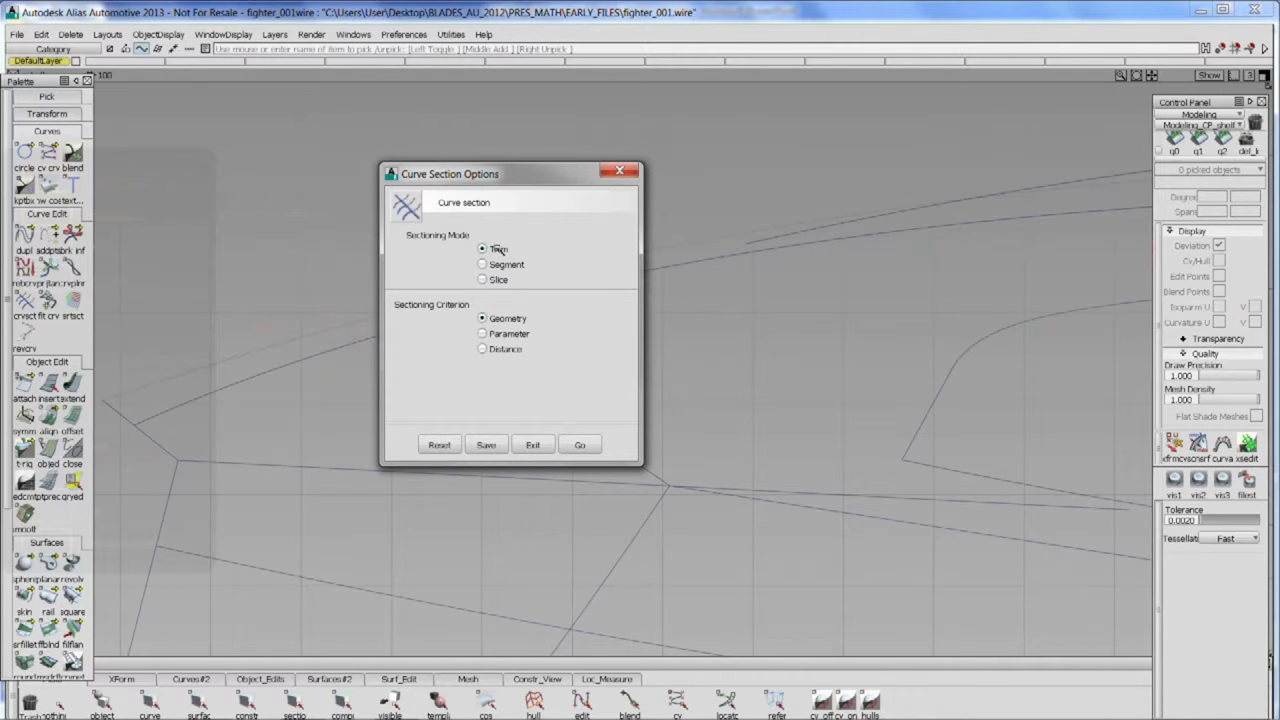
pyautogui.click(579, 445)
# - Pick the diagonal line behind the nose and display its CVs and hull
pyautogui.keyDown('ctrl'); pyautogui.keyDown('shift'); pyautogui.click(502, 403); pyautogui.keyUp('shift'); pyautogui.keyUp('ctrl')
pyautogui.moveTo(505, 353); pyautogui.dragTo(468, 407)
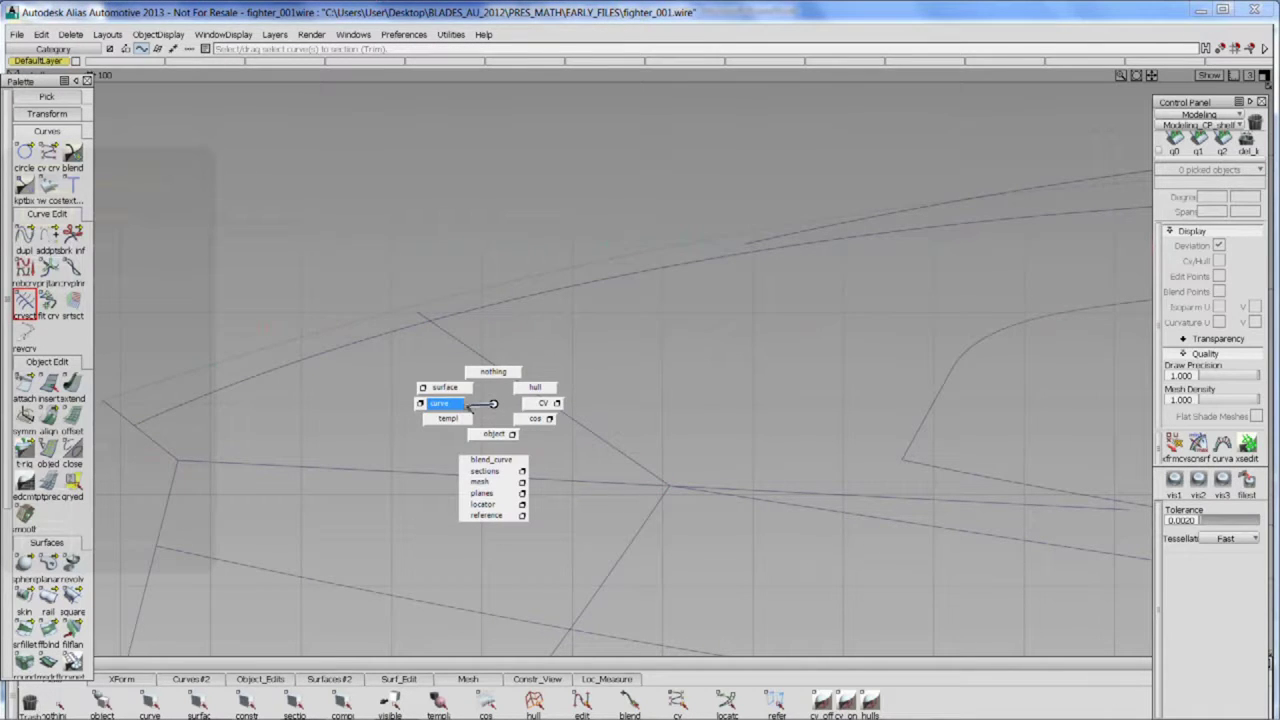
pyautogui.moveTo(467, 407); pyautogui.dragTo(467, 407)
pyautogui.moveTo(608, 374); pyautogui.dragTo(494, 448)
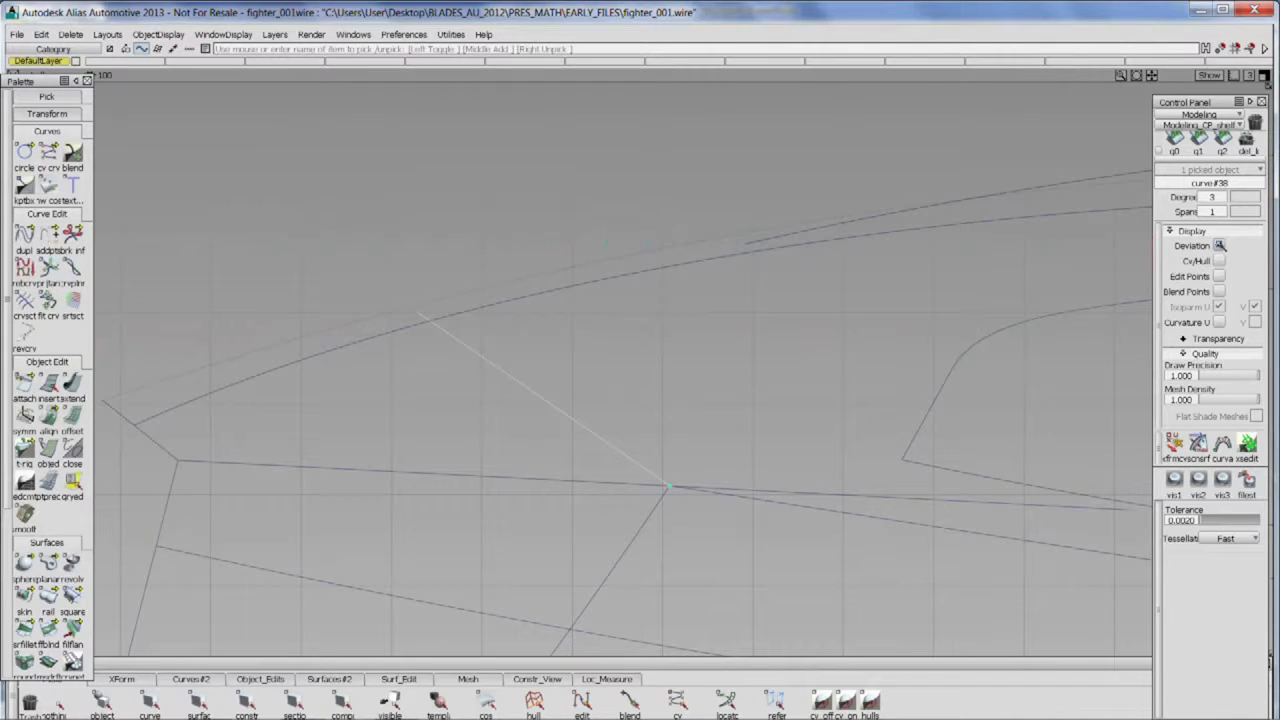
pyautogui.click(1219, 259)
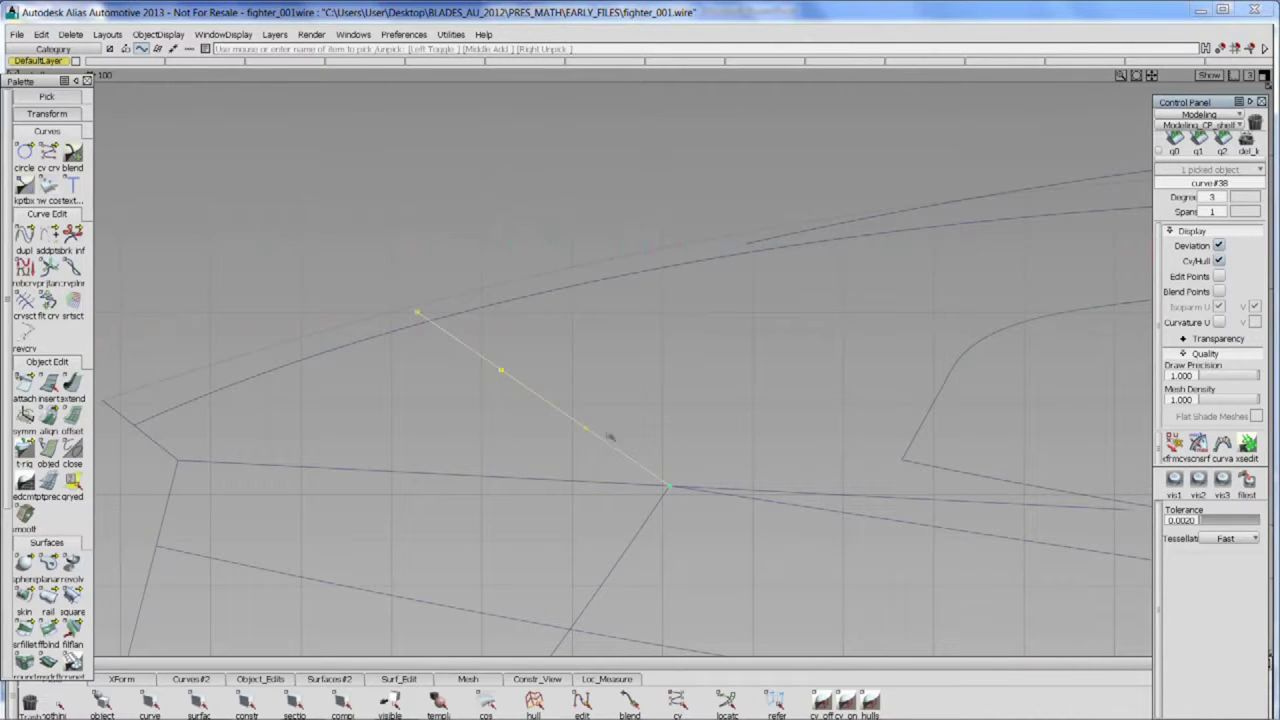
pyautogui.click(595, 371)
pyautogui.moveTo(374, 341); pyautogui.dragTo(350, 342)
pyautogui.moveTo(517, 357); pyautogui.dragTo(480, 379)
# - Trim the diagonal line where it crosses the upper side curve in the side view, keeping the lower part
pyautogui.click(25, 298)
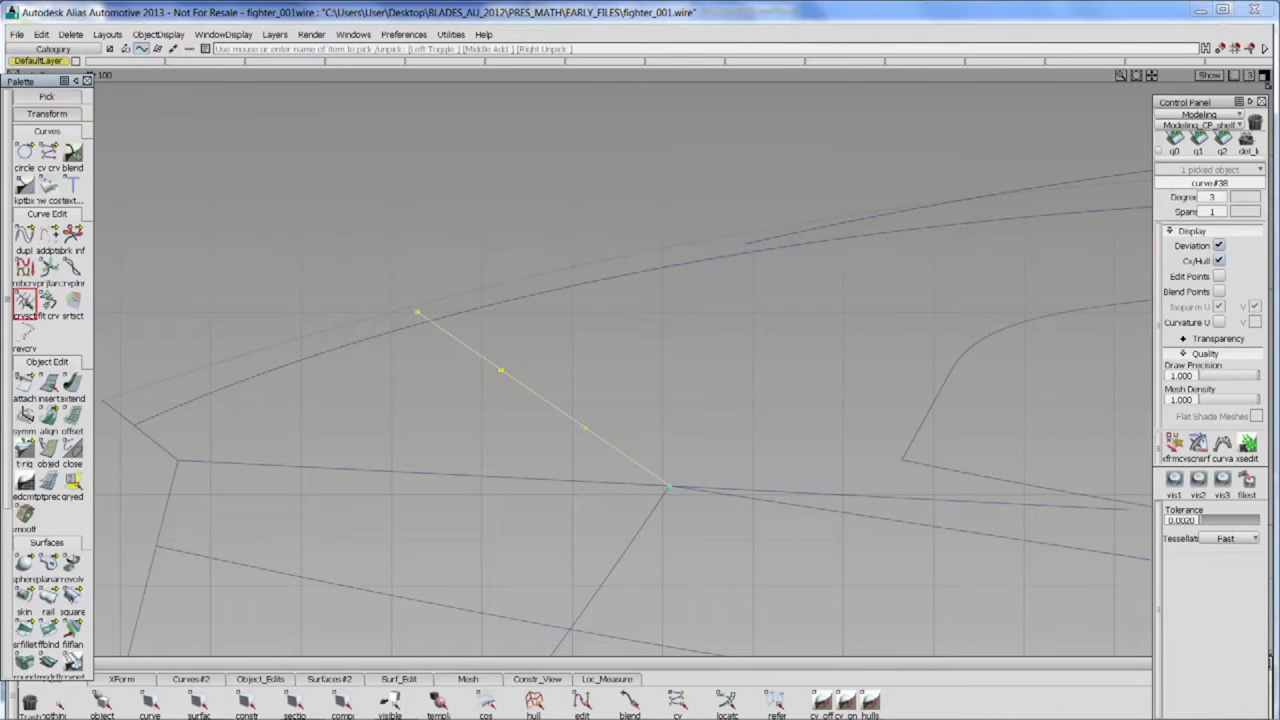
pyautogui.click(545, 389)
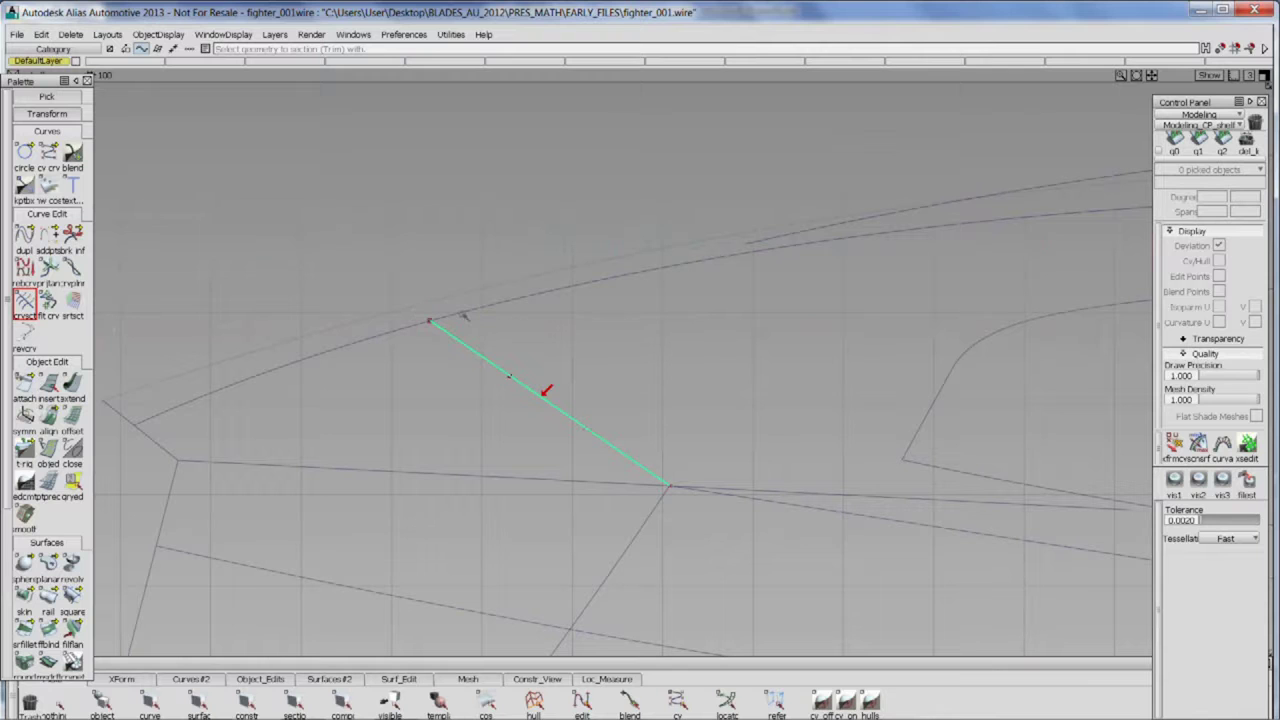
pyautogui.click(447, 317)
pyautogui.moveTo(476, 312); pyautogui.dragTo(580, 401)
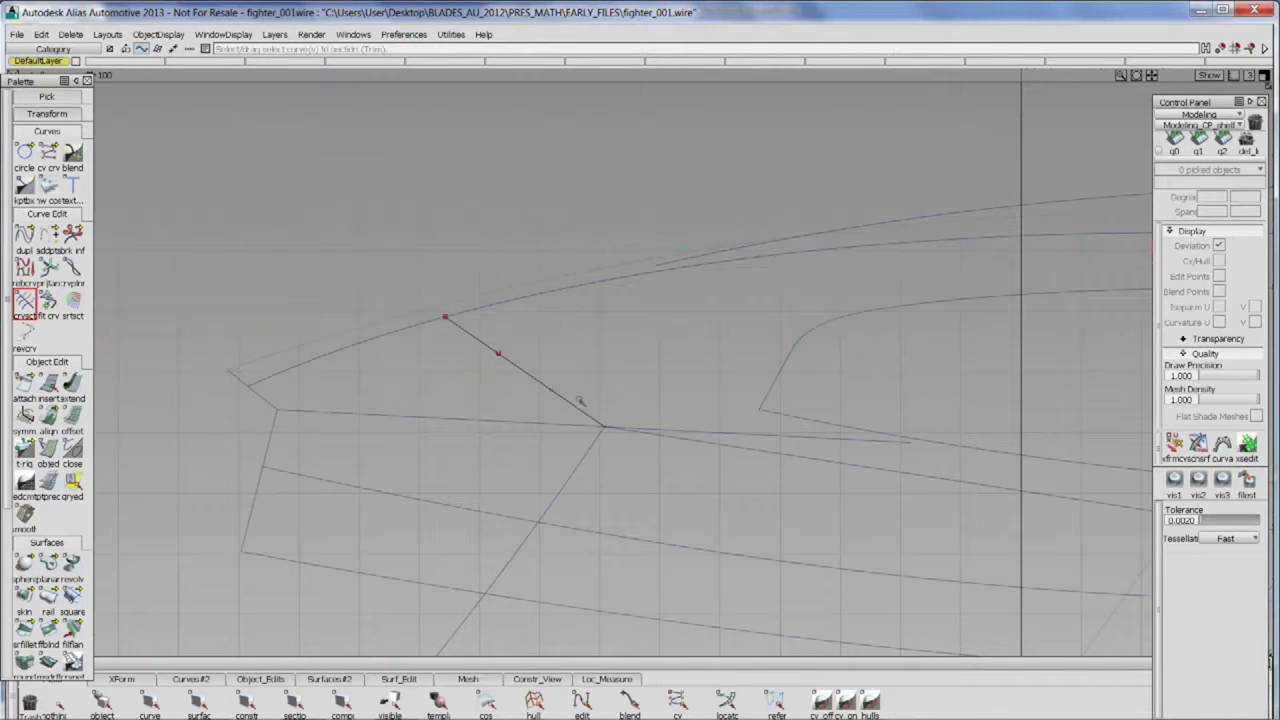
# - Move the trimmed diagonal line's upper end CV sideways toward the bowed side curve in the perspective view
pyautogui.press('F8')
pyautogui.moveTo(355, 420); pyautogui.dragTo(553, 438)
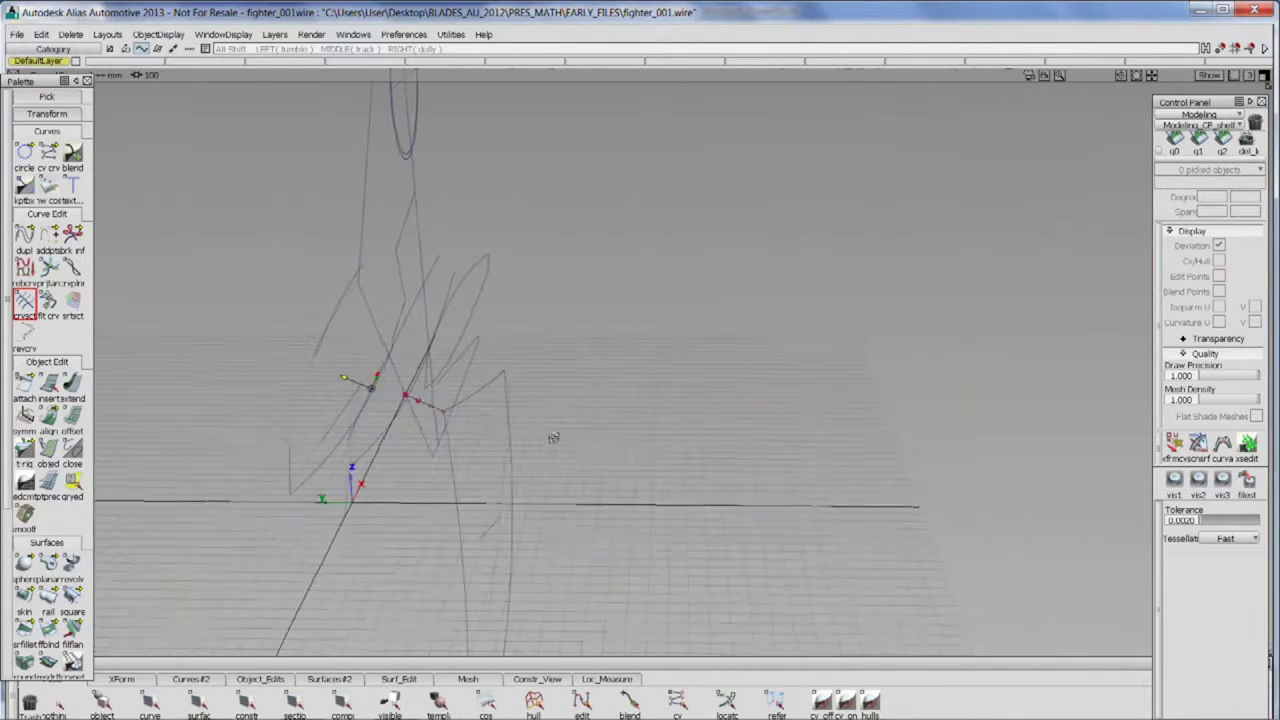
pyautogui.moveTo(386, 390); pyautogui.dragTo(297, 414)
pyautogui.moveTo(537, 451); pyautogui.dragTo(627, 473)
pyautogui.moveTo(482, 409); pyautogui.dragTo(567, 448)
pyautogui.moveTo(567, 448); pyautogui.dragTo(643, 446)
pyautogui.click(563, 434)
pyautogui.moveTo(586, 366); pyautogui.dragTo(519, 404)
pyautogui.middleClick(643, 446)
pyautogui.moveTo(706, 430); pyautogui.dragTo(810, 364)
pyautogui.moveTo(857, 318); pyautogui.dragTo(788, 317)
pyautogui.moveTo(734, 360); pyautogui.dragTo(404, 458)
# - Snap the diagonal line's upper end CV onto the bowed side curve
pyautogui.click(591, 429)
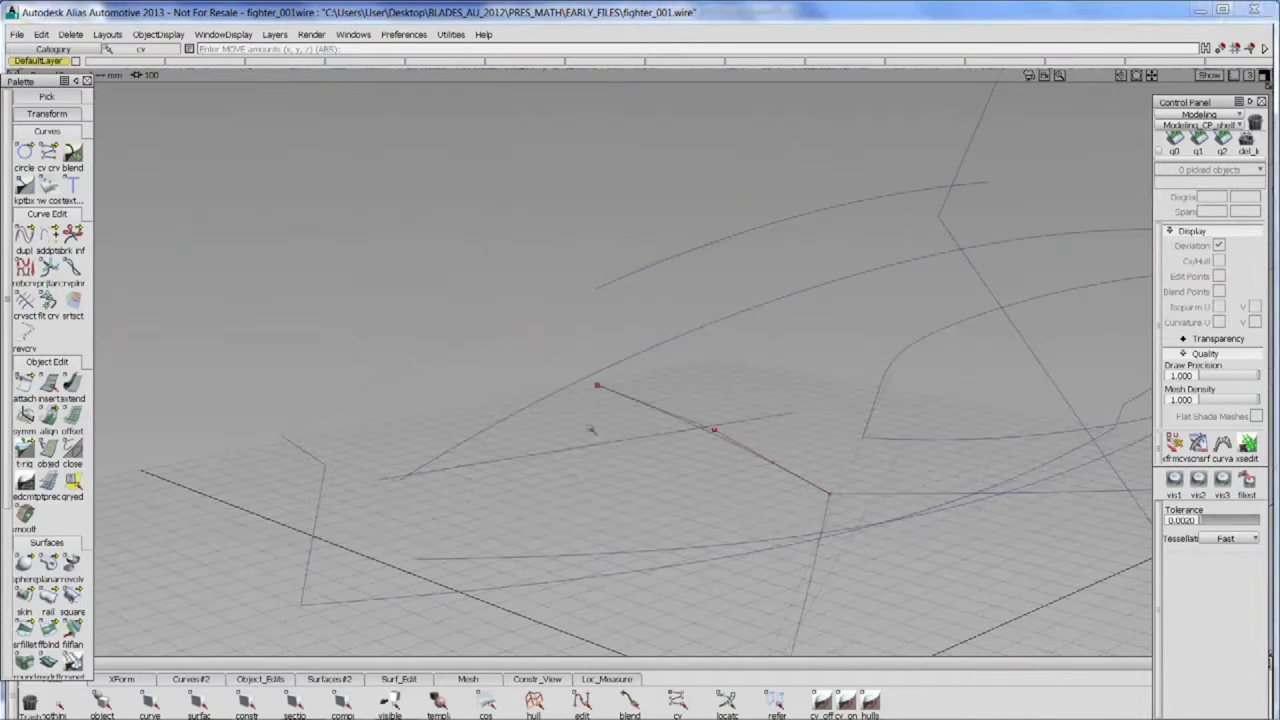
pyautogui.moveTo(578, 421); pyautogui.dragTo(612, 400)
pyautogui.click(597, 385)
pyautogui.keyDown('ctrl'); pyautogui.keyDown('alt'); pyautogui.click(575, 384); pyautogui.keyUp('alt'); pyautogui.keyUp('ctrl')
pyautogui.moveTo(655, 587); pyautogui.dragTo(831, 394)
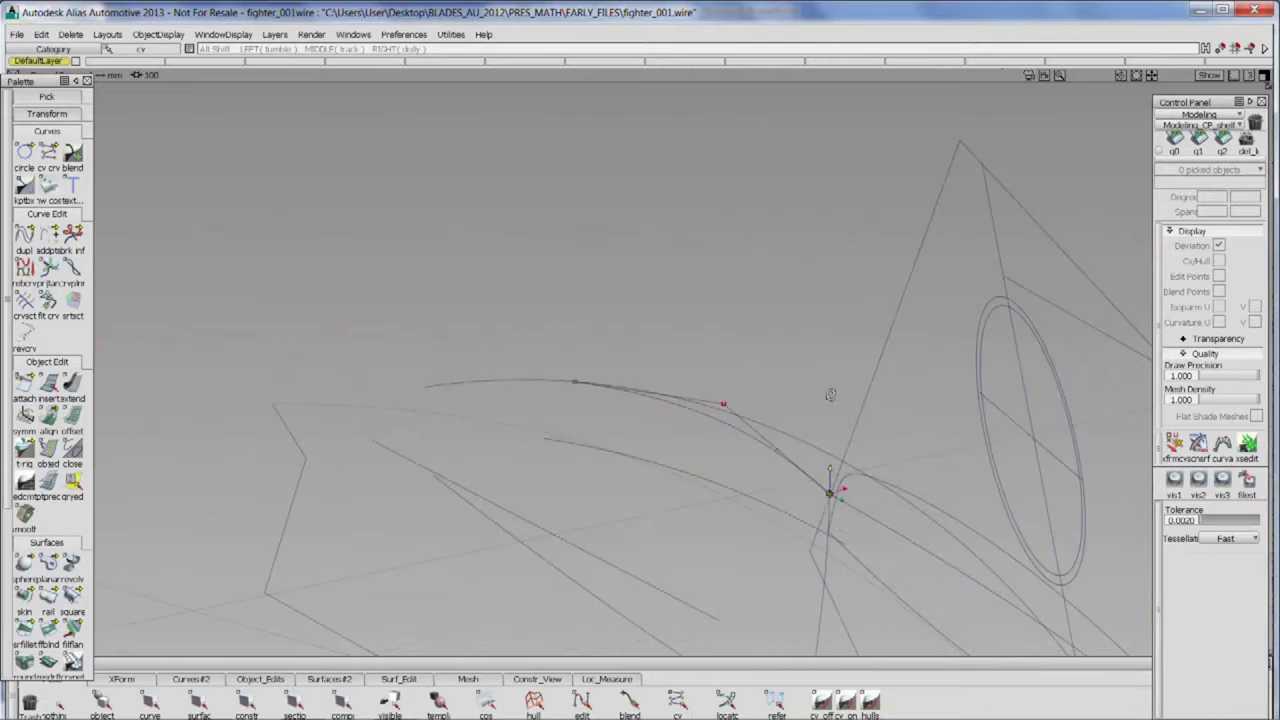
# - Pick the diagonal line's second CV and slide it along the hull toward the upper end with Transform CV in SLIDE mode
pyautogui.moveTo(743, 446); pyautogui.dragTo(774, 433)
pyautogui.click(724, 404)
pyautogui.moveTo(726, 490); pyautogui.dragTo(526, 499)
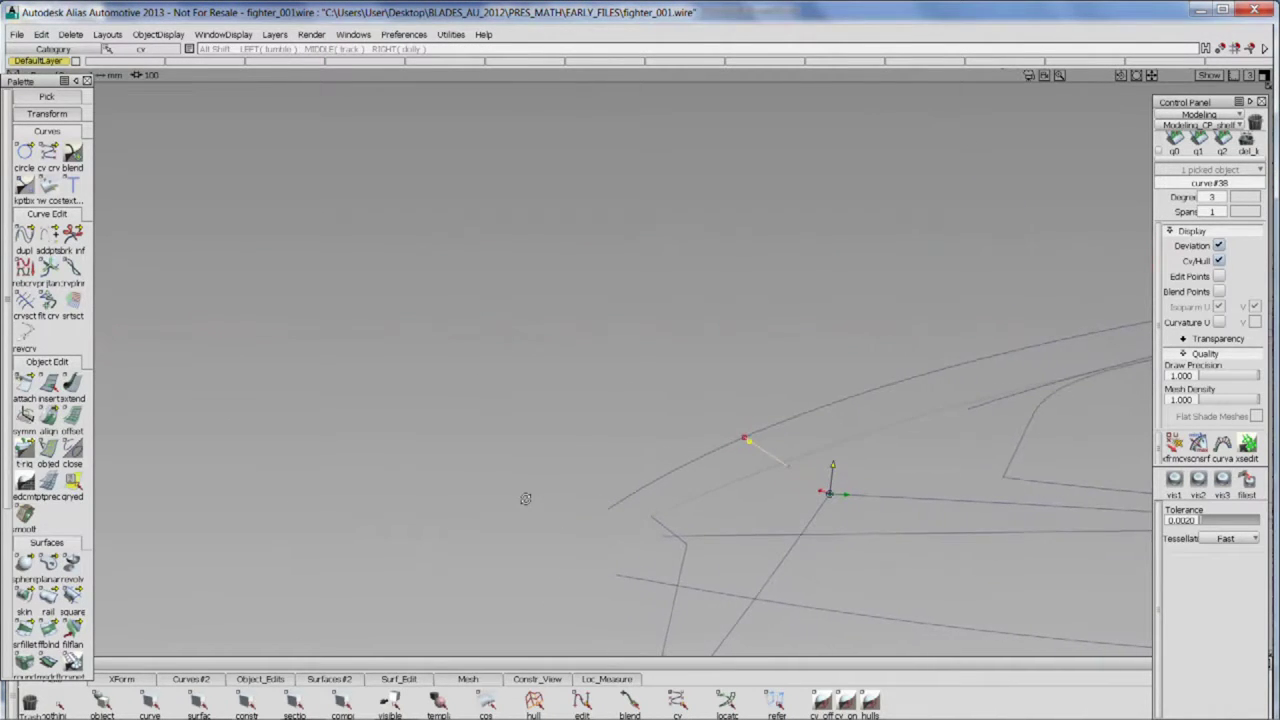
pyautogui.click(1175, 443)
pyautogui.moveTo(746, 471); pyautogui.dragTo(1049, 483)
pyautogui.moveTo(474, 417); pyautogui.dragTo(771, 510)
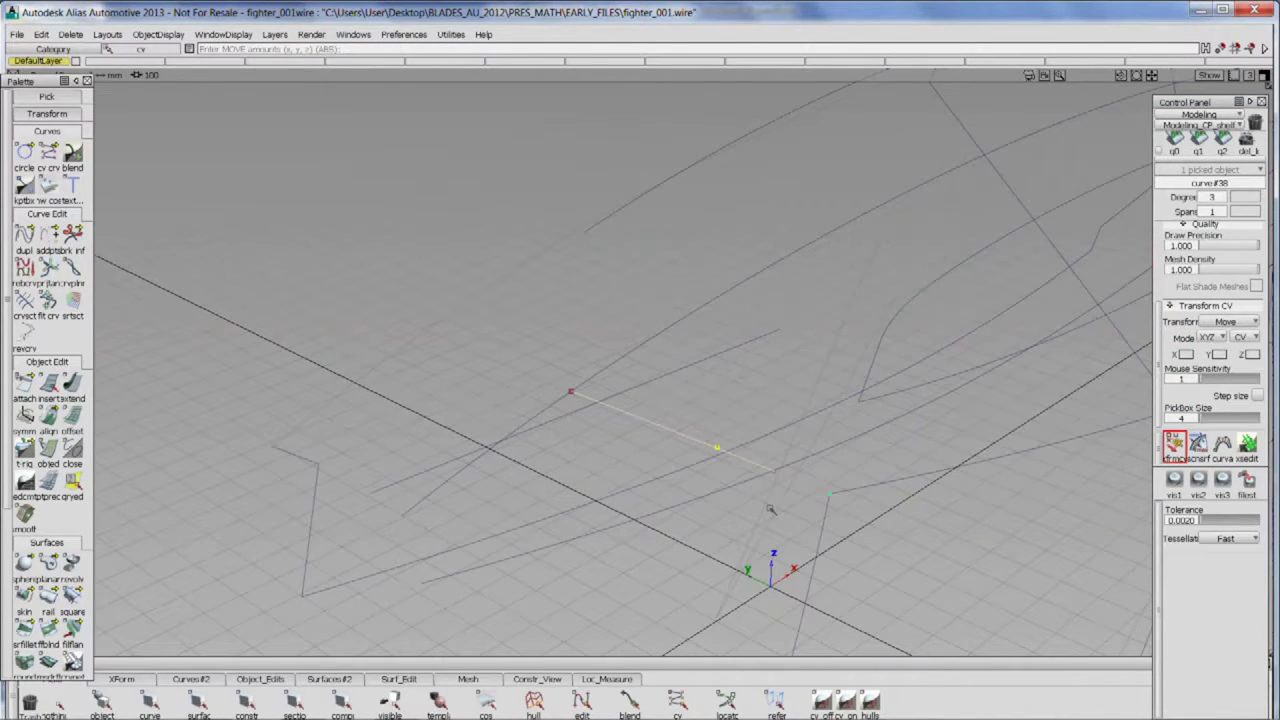
pyautogui.click(1210, 338)
pyautogui.click(1216, 396)
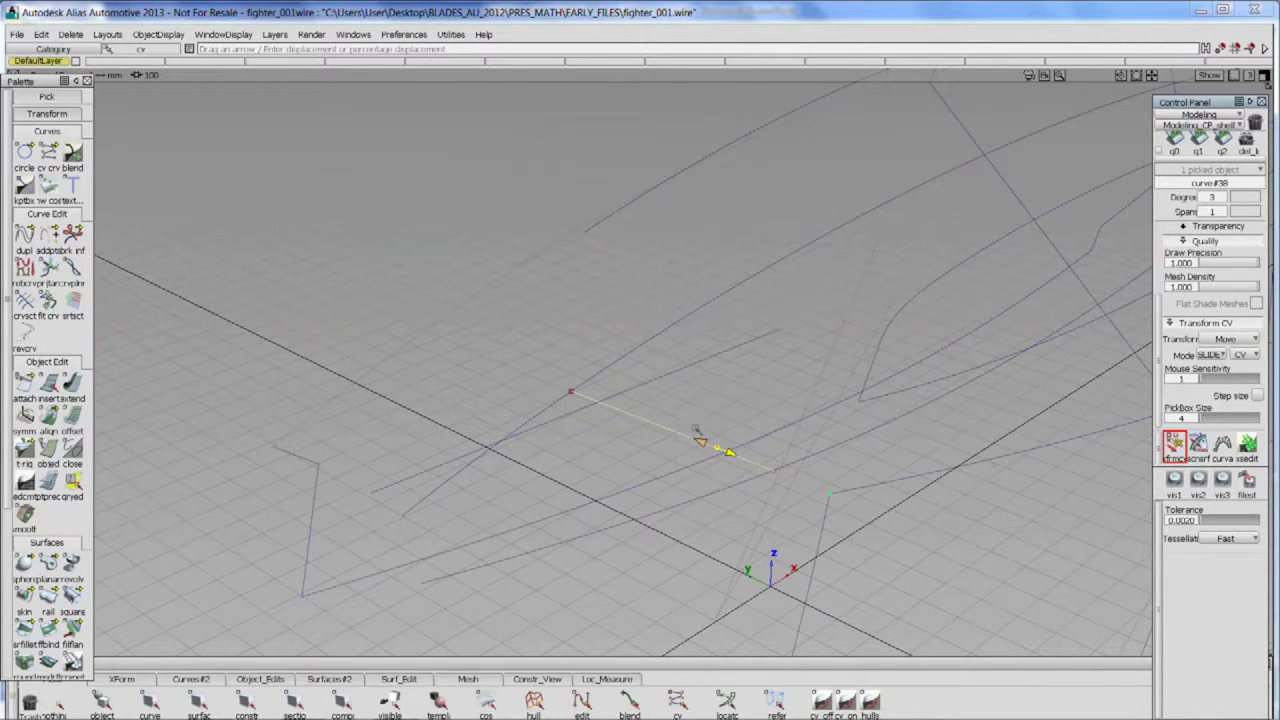
pyautogui.moveTo(634, 417); pyautogui.dragTo(669, 463)
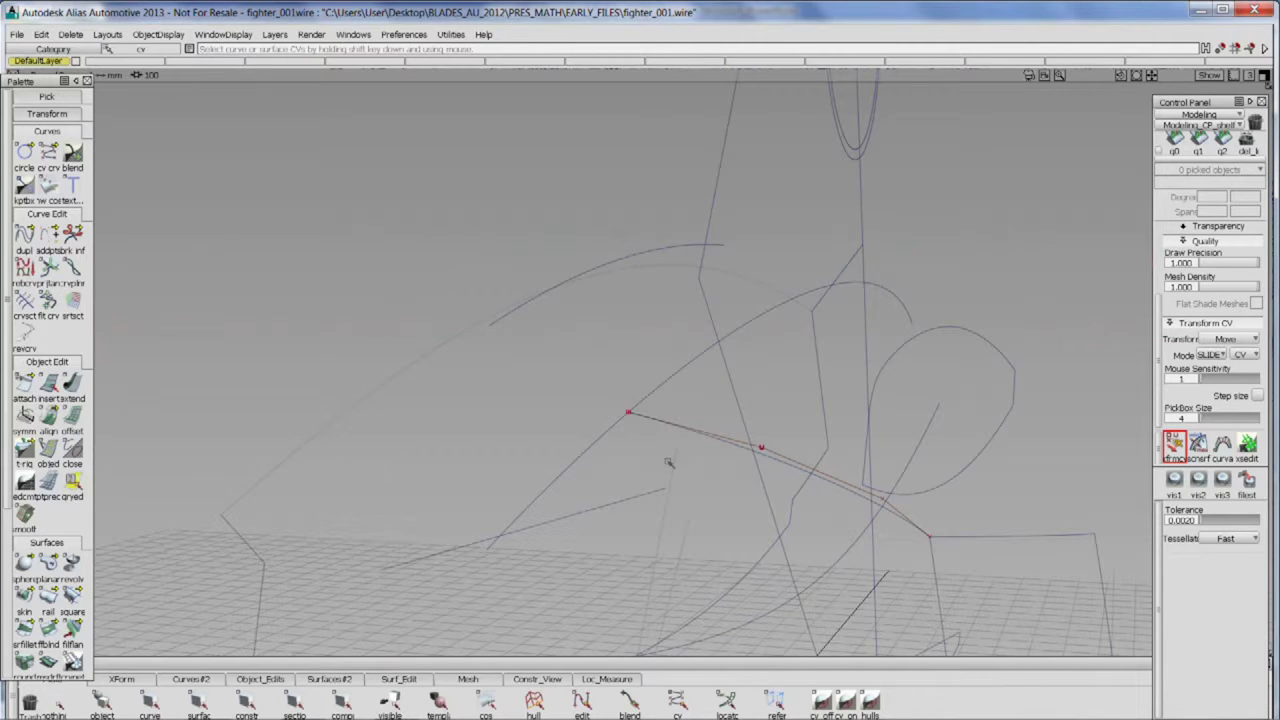
# - Using Extend with Extrapolate and Merge on, shorten the bowed side curve's front end to just ahead of the diagonal line
pyautogui.moveTo(679, 442); pyautogui.dragTo(628, 437)
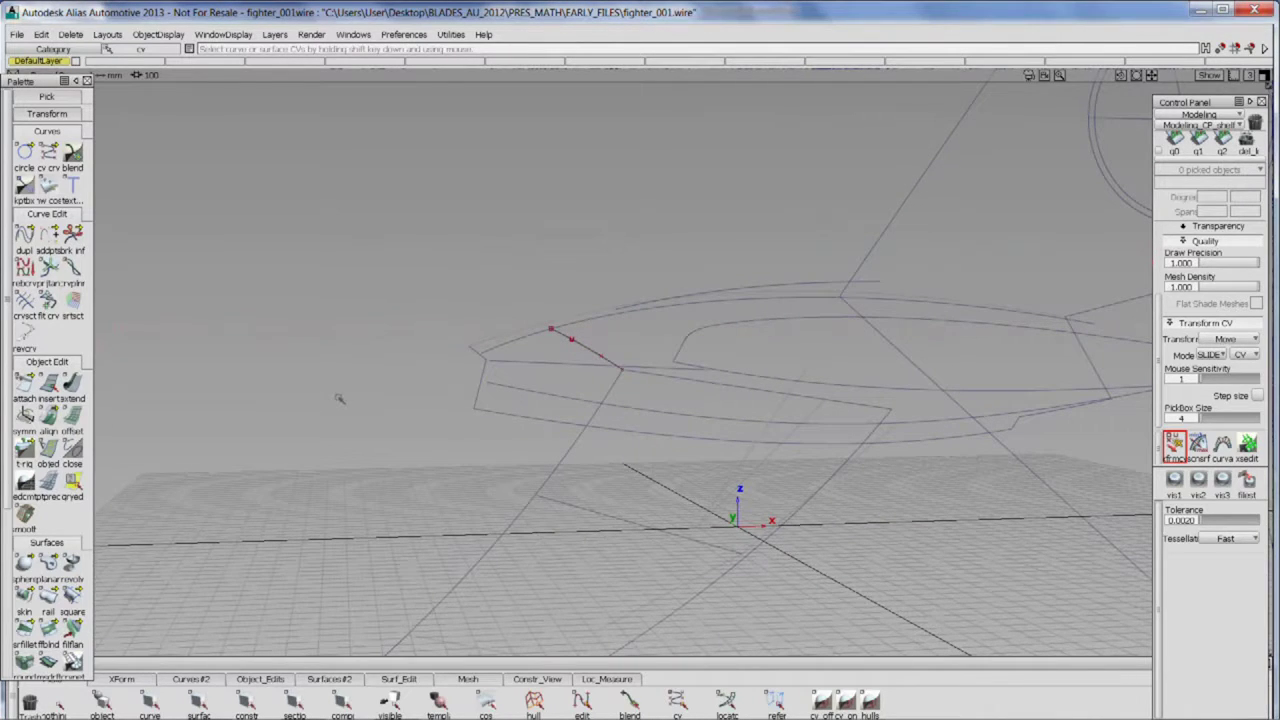
pyautogui.moveTo(676, 367); pyautogui.dragTo(340, 430)
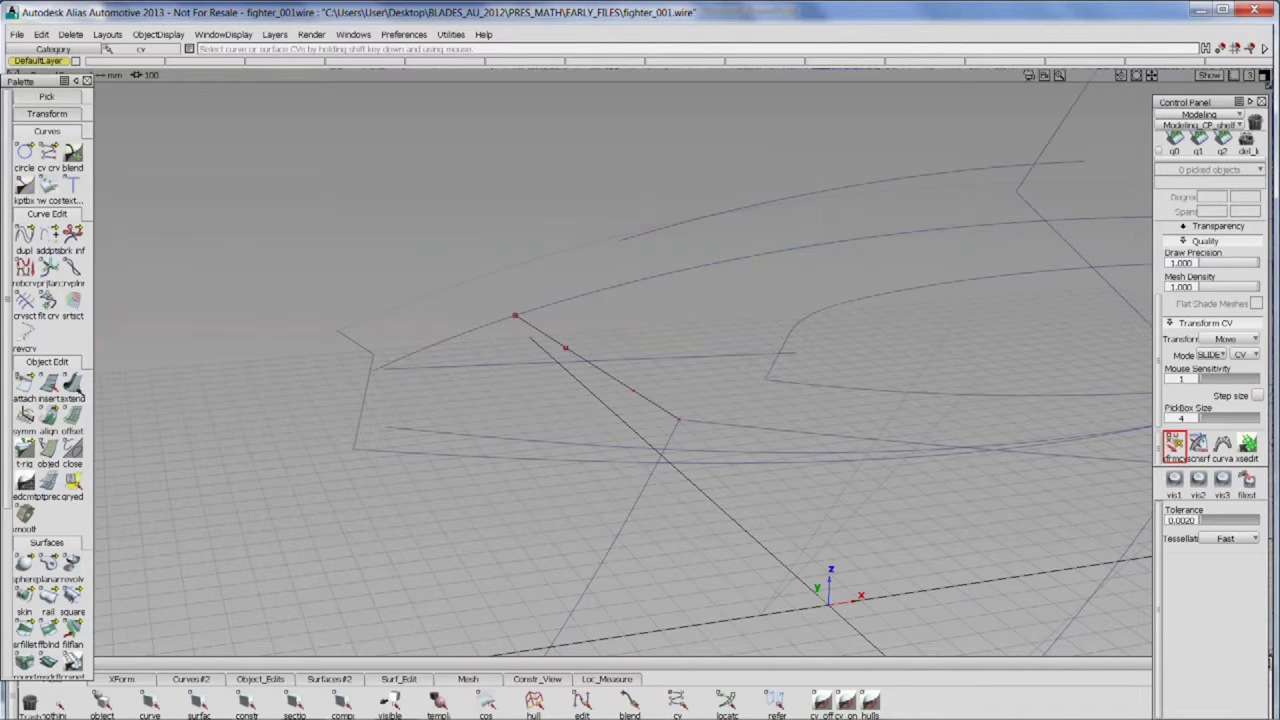
pyautogui.doubleClick(72, 384)
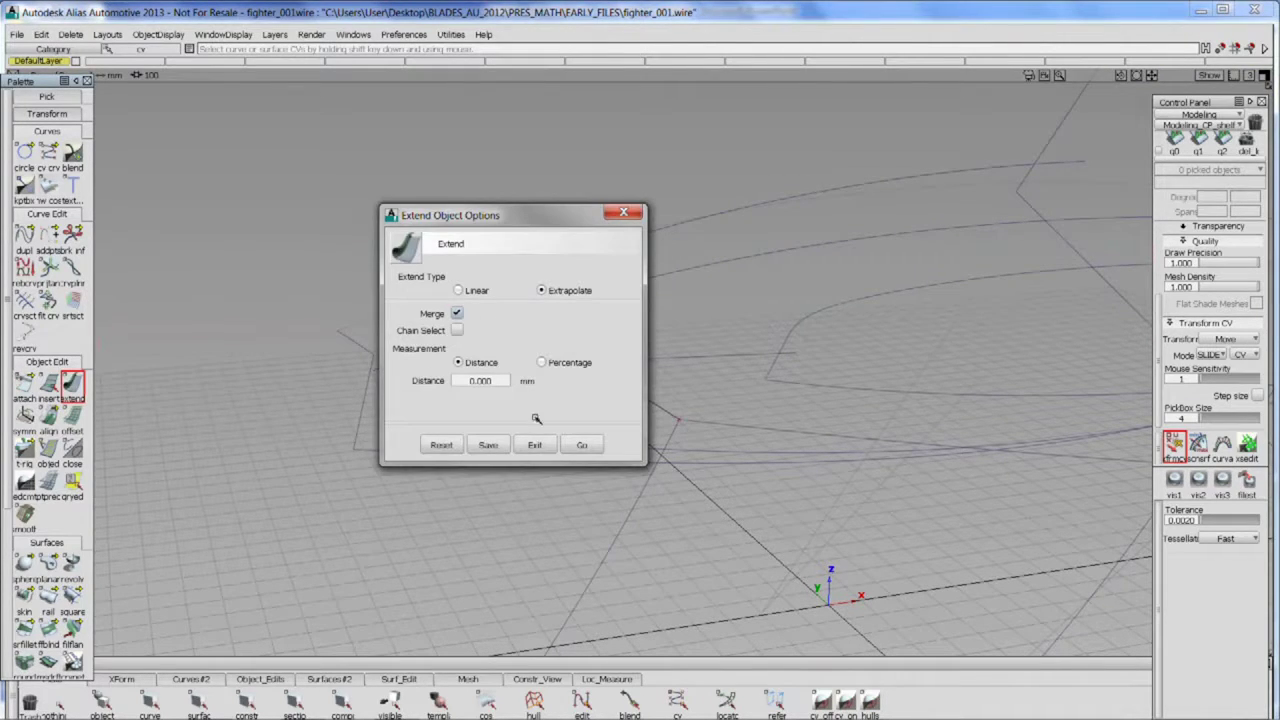
pyautogui.click(583, 446)
pyautogui.moveTo(457, 339); pyautogui.dragTo(334, 375)
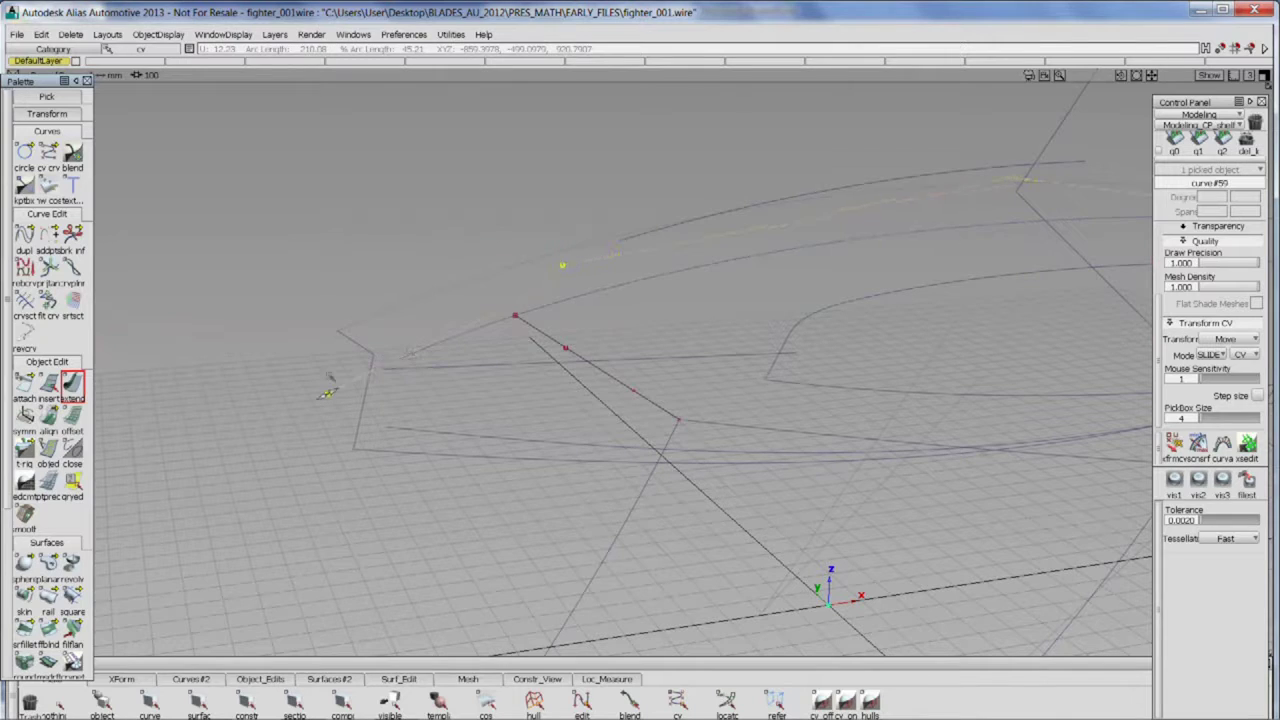
pyautogui.moveTo(259, 436); pyautogui.dragTo(249, 444)
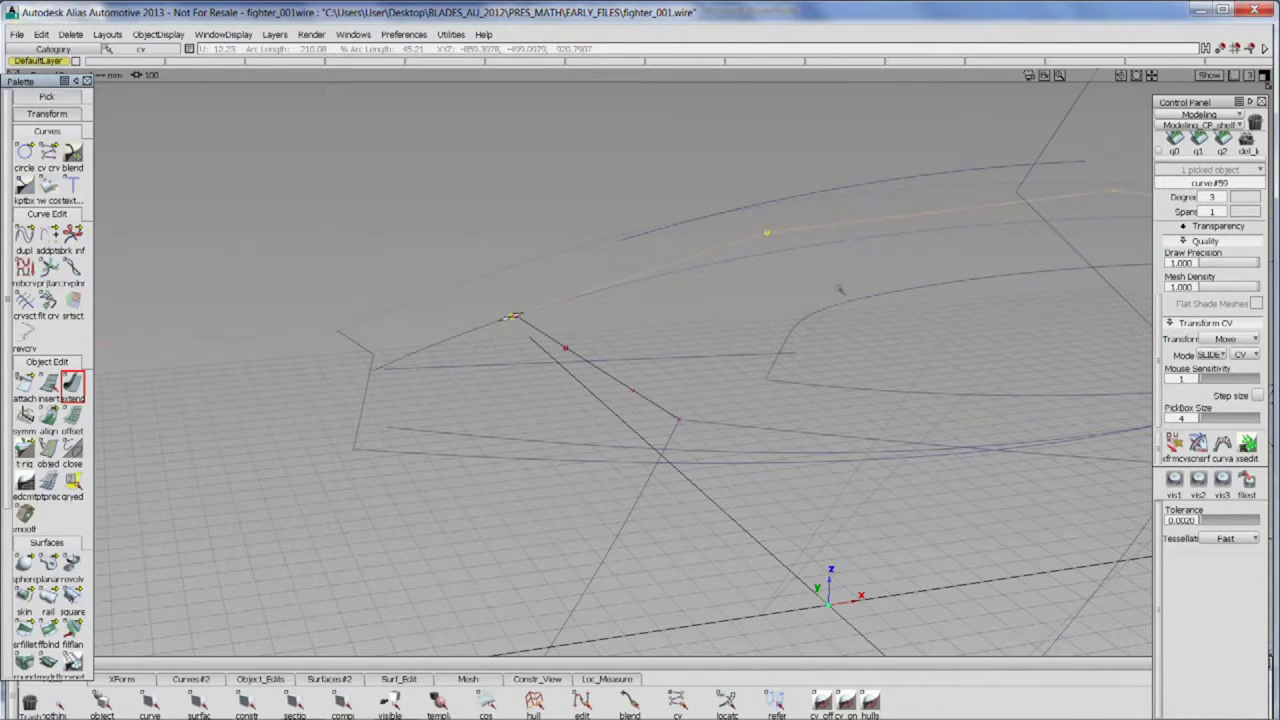
pyautogui.moveTo(1104, 226); pyautogui.dragTo(438, 364)
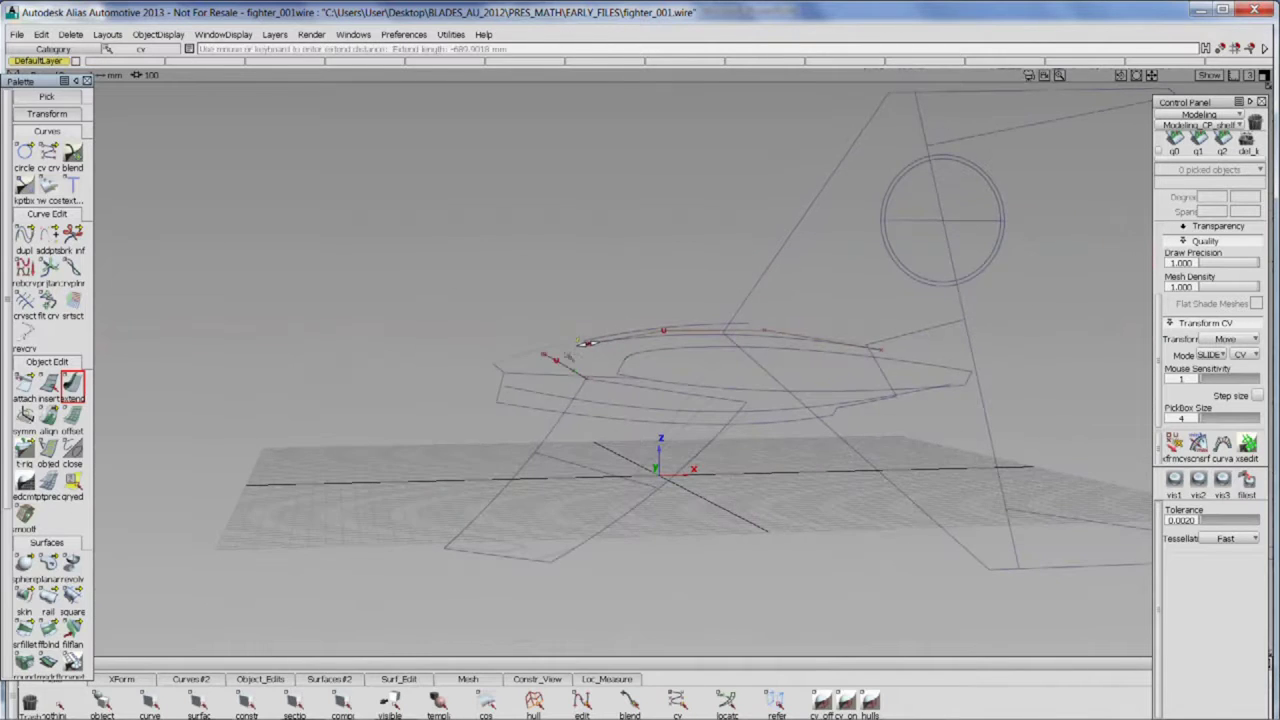
pyautogui.moveTo(591, 345); pyautogui.dragTo(484, 392)
pyautogui.moveTo(484, 392)
pyautogui.keyDown('alt'); pyautogui.keyDown('shift'); pyautogui.mouseDown()
pyautogui.moveTo(640, 400)
pyautogui.moveTo(235, 412)
pyautogui.moveTo(471, 406)
pyautogui.moveTo(393, 413)
pyautogui.mouseUp(); pyautogui.keyUp('shift'); pyautogui.keyUp('alt')
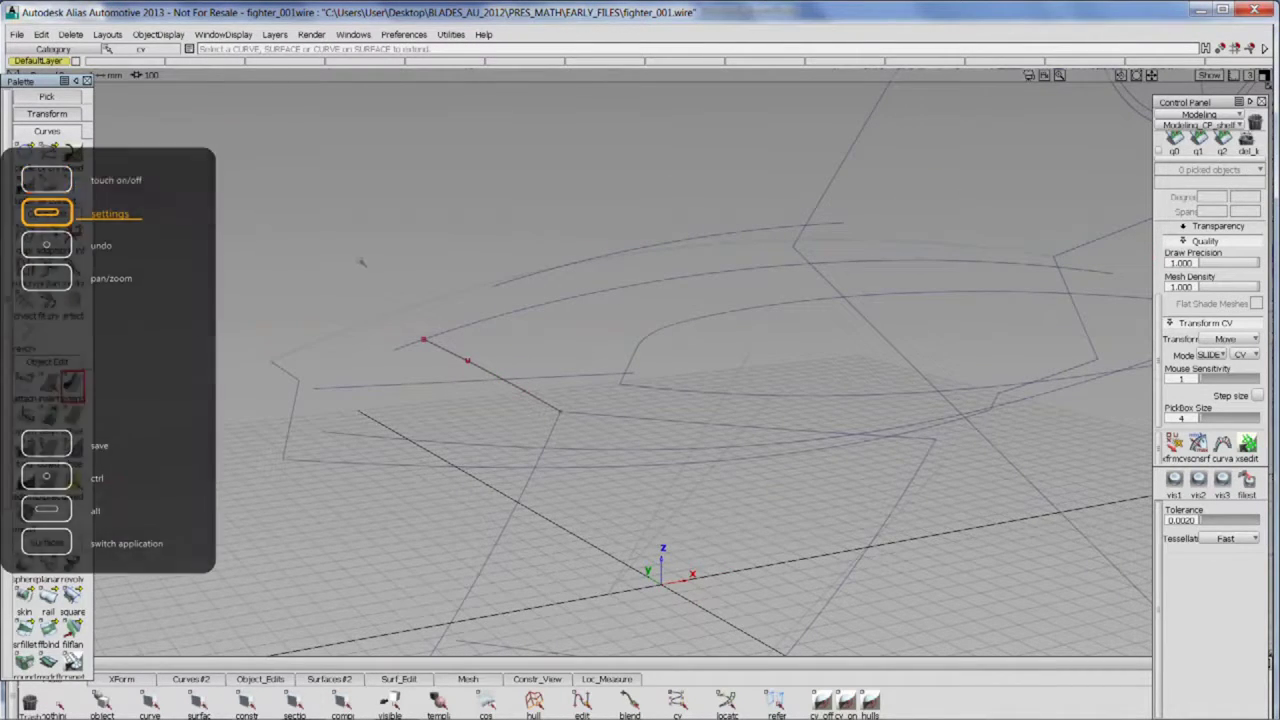
# - Extend the side curve's front end past the nose as a separate curve with Merge off, and pick the extension
pyautogui.doubleClick(73, 386)
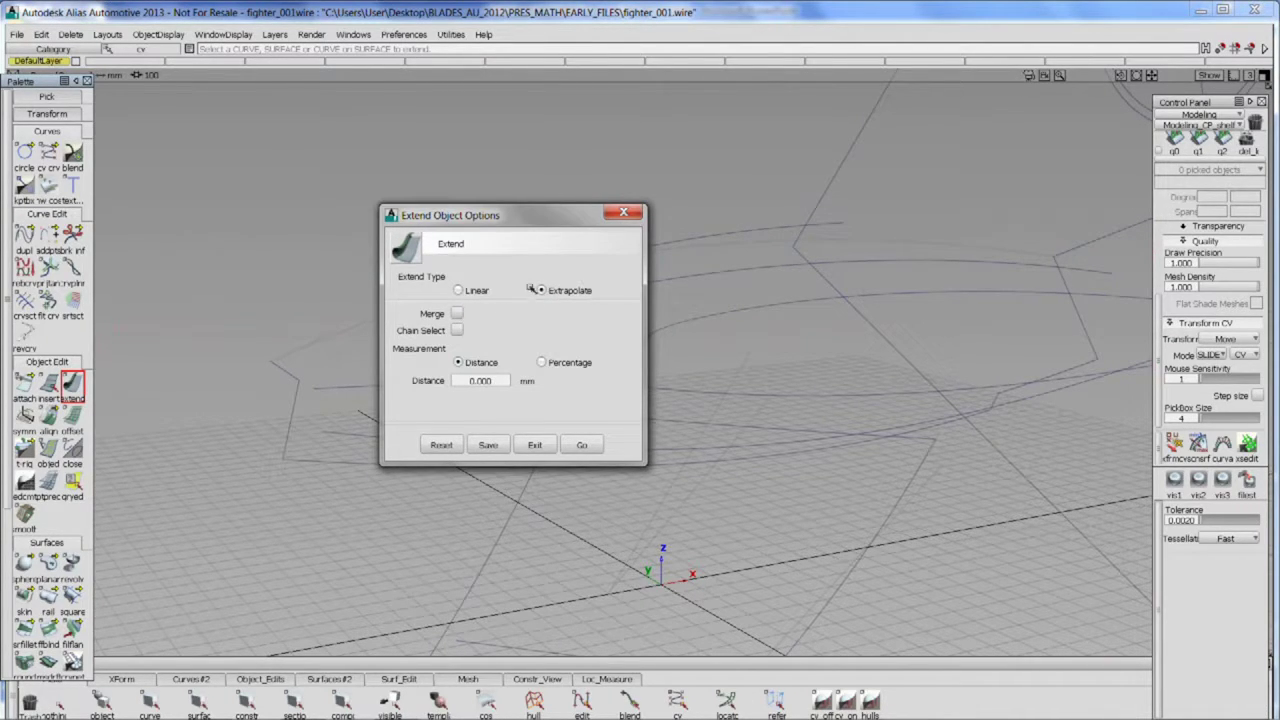
pyautogui.click(581, 445)
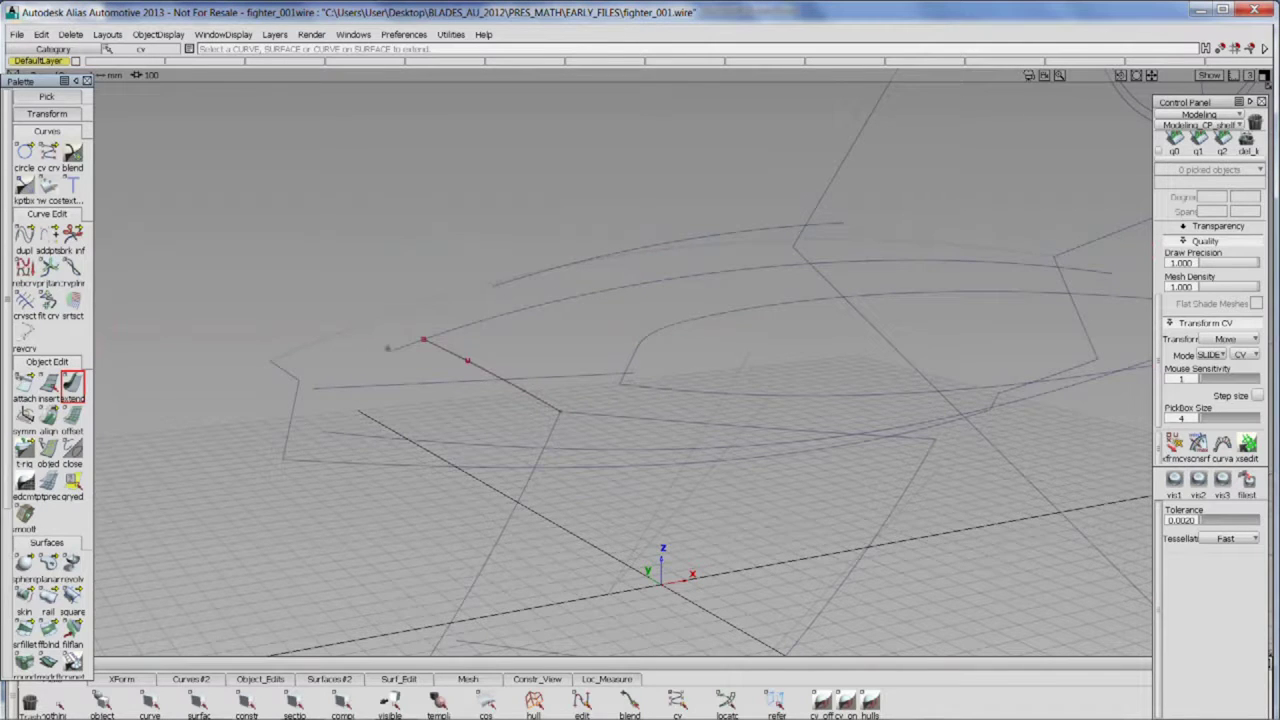
pyautogui.moveTo(402, 346); pyautogui.dragTo(240, 408)
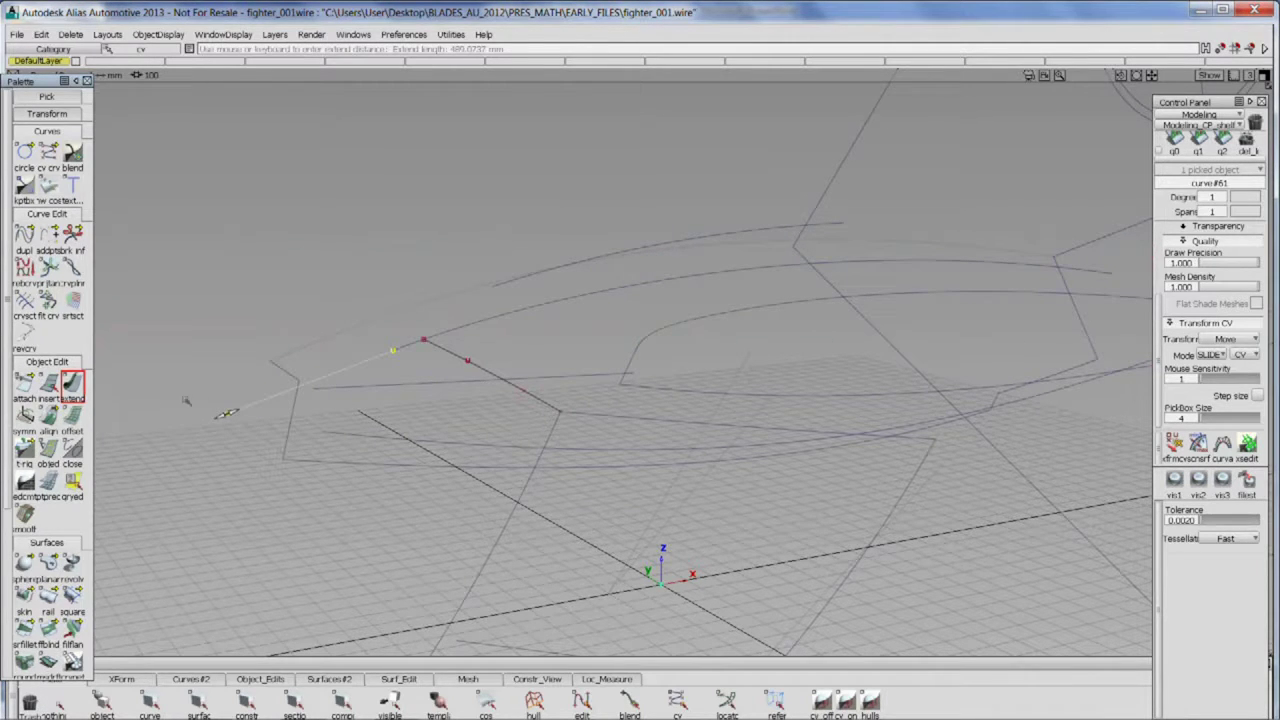
pyautogui.moveTo(282, 419); pyautogui.dragTo(248, 412)
pyautogui.moveTo(248, 386); pyautogui.dragTo(265, 414)
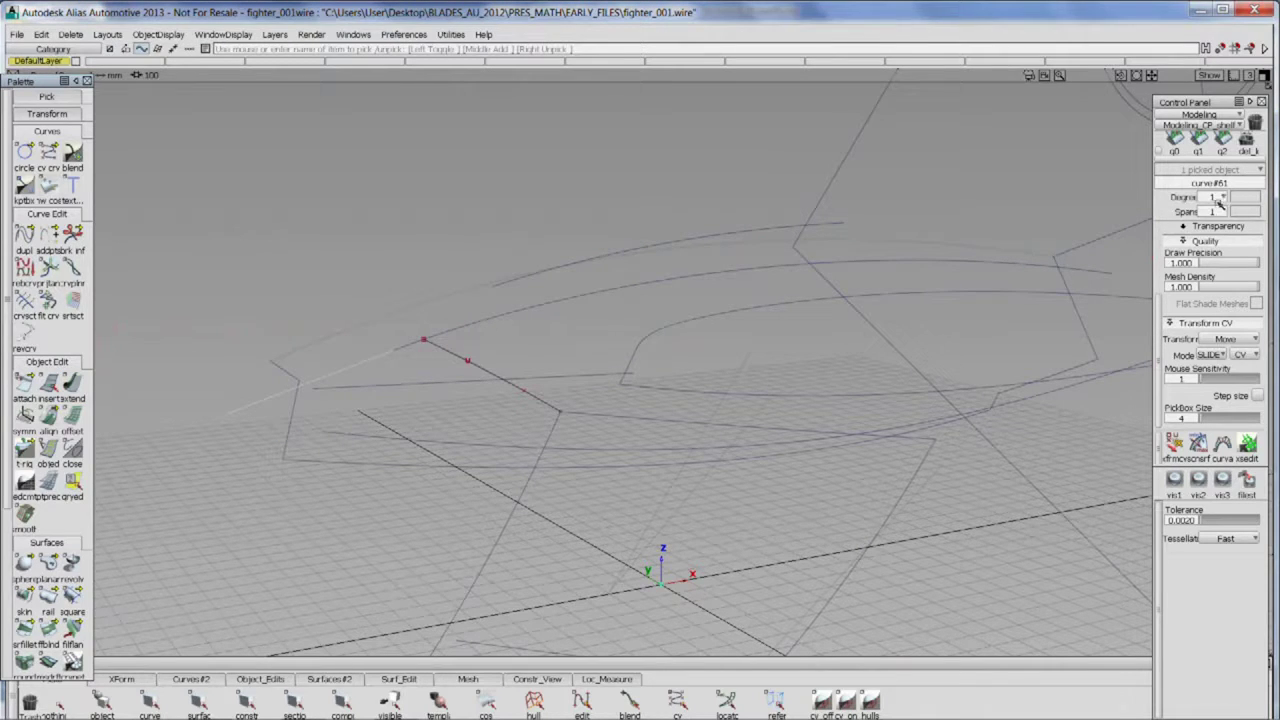
# - Try raising the side curve's front extension to degree 2 and inspect its shape around the nose
pyautogui.click(1218, 203)
pyautogui.click(1191, 284)
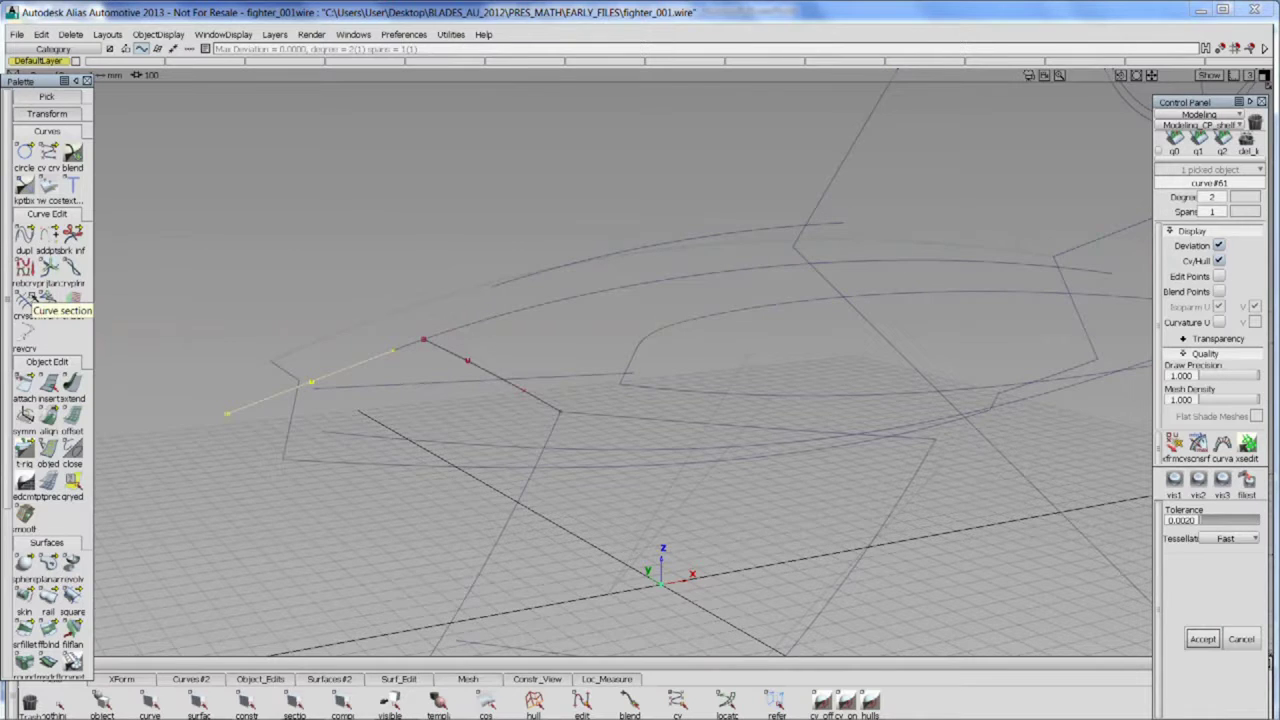
pyautogui.moveTo(518, 480)
pyautogui.mouseDown()
pyautogui.moveTo(494, 463)
pyautogui.moveTo(314, 576)
pyautogui.moveTo(491, 463)
pyautogui.mouseUp()
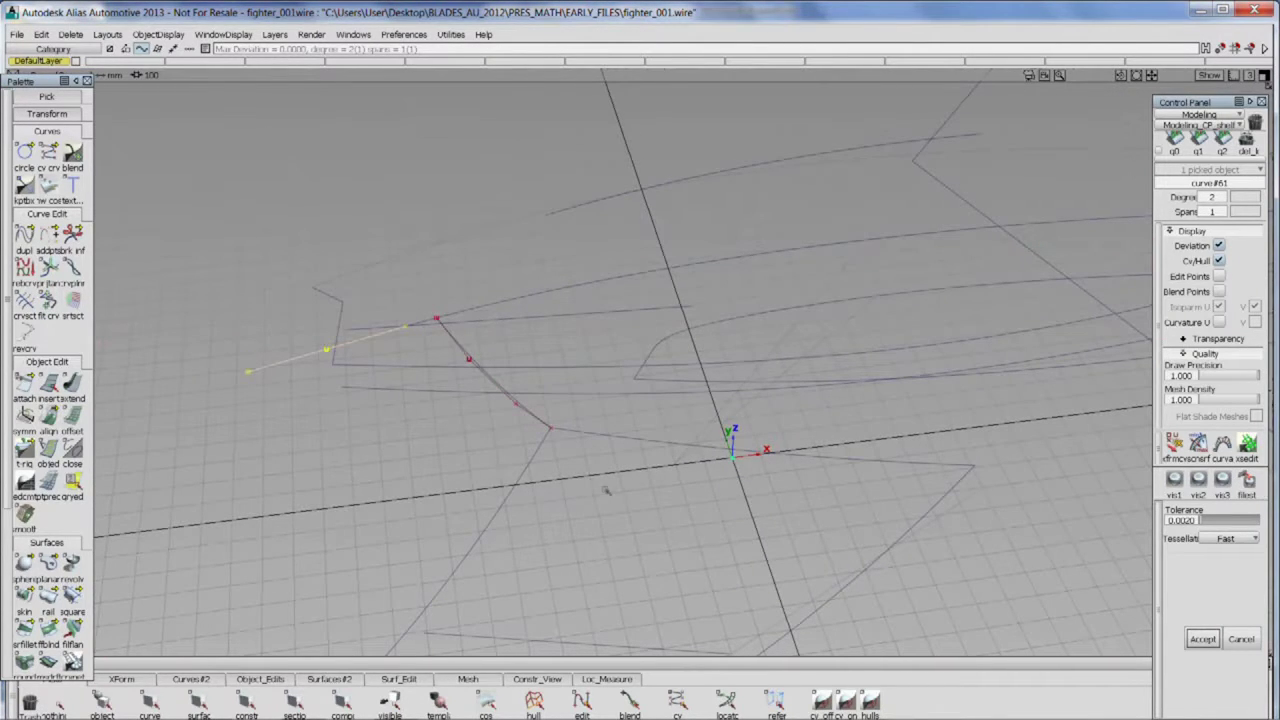
pyautogui.moveTo(511, 404); pyautogui.dragTo(737, 343)
pyautogui.moveTo(414, 341); pyautogui.dragTo(370, 341)
# - Delete the separate extension curve at the front of the bowed side curve
pyautogui.click(285, 414)
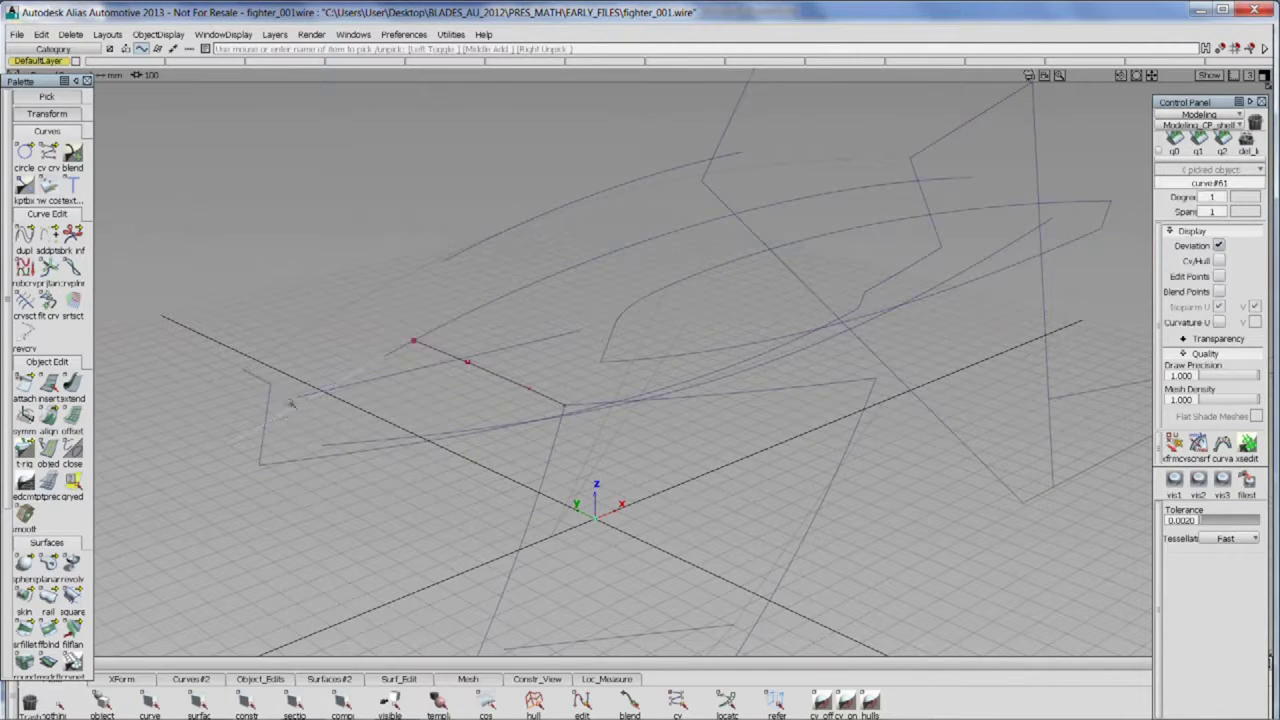
pyautogui.press('Delete')
# - Set the diagonal line's pivot at its upper end and move the whole line forward along the bowed side curve
pyautogui.moveTo(677, 378); pyautogui.dragTo(640, 405)
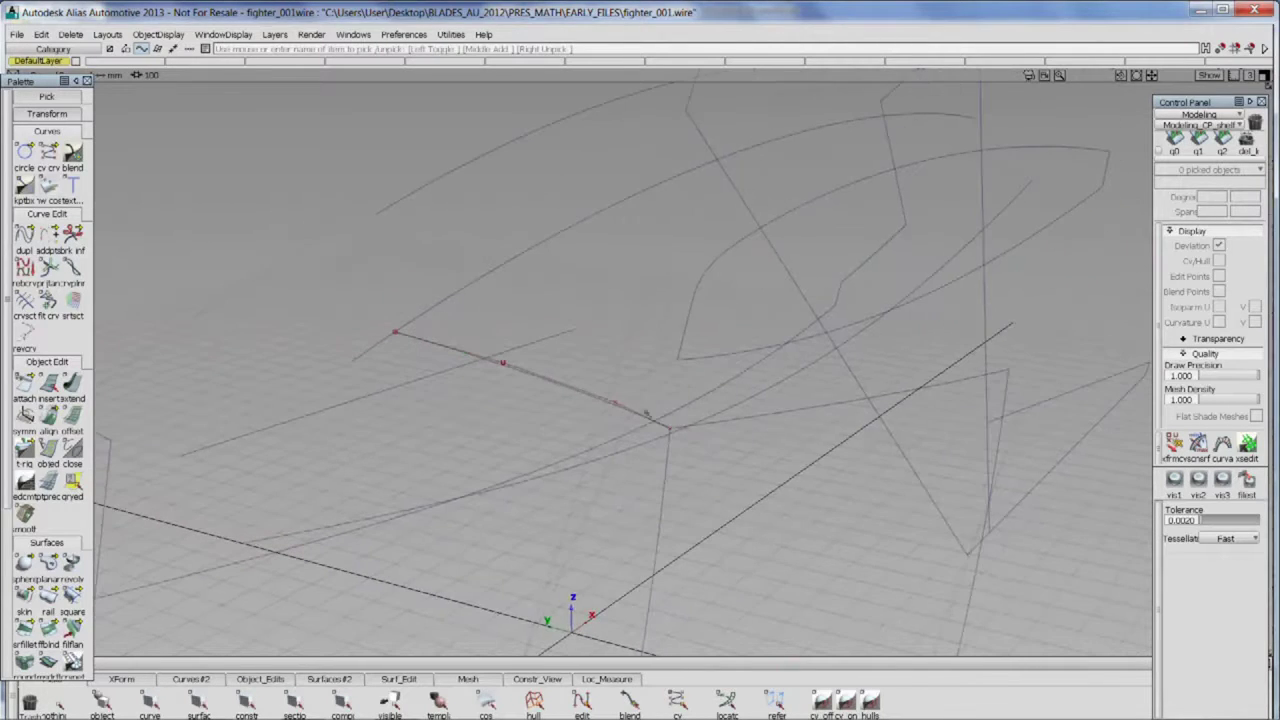
pyautogui.keyDown('ctrl'); pyautogui.keyDown('shift'); pyautogui.click(524, 398); pyautogui.keyUp('shift'); pyautogui.keyUp('ctrl')
pyautogui.moveTo(524, 398); pyautogui.dragTo(492, 404)
pyautogui.click(562, 392)
pyautogui.keyDown('ctrl'); pyautogui.keyDown('shift'); pyautogui.middleClick(531, 421); pyautogui.keyUp('shift'); pyautogui.keyUp('ctrl')
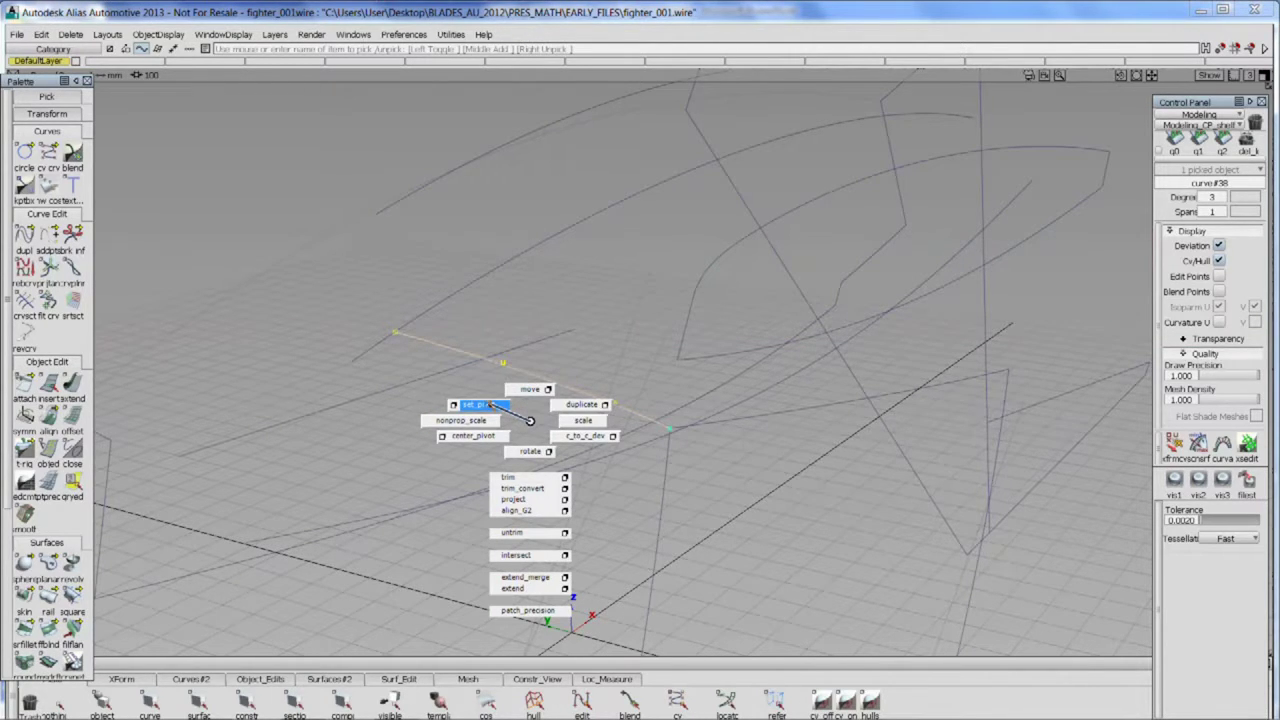
pyautogui.moveTo(490, 404); pyautogui.dragTo(420, 372)
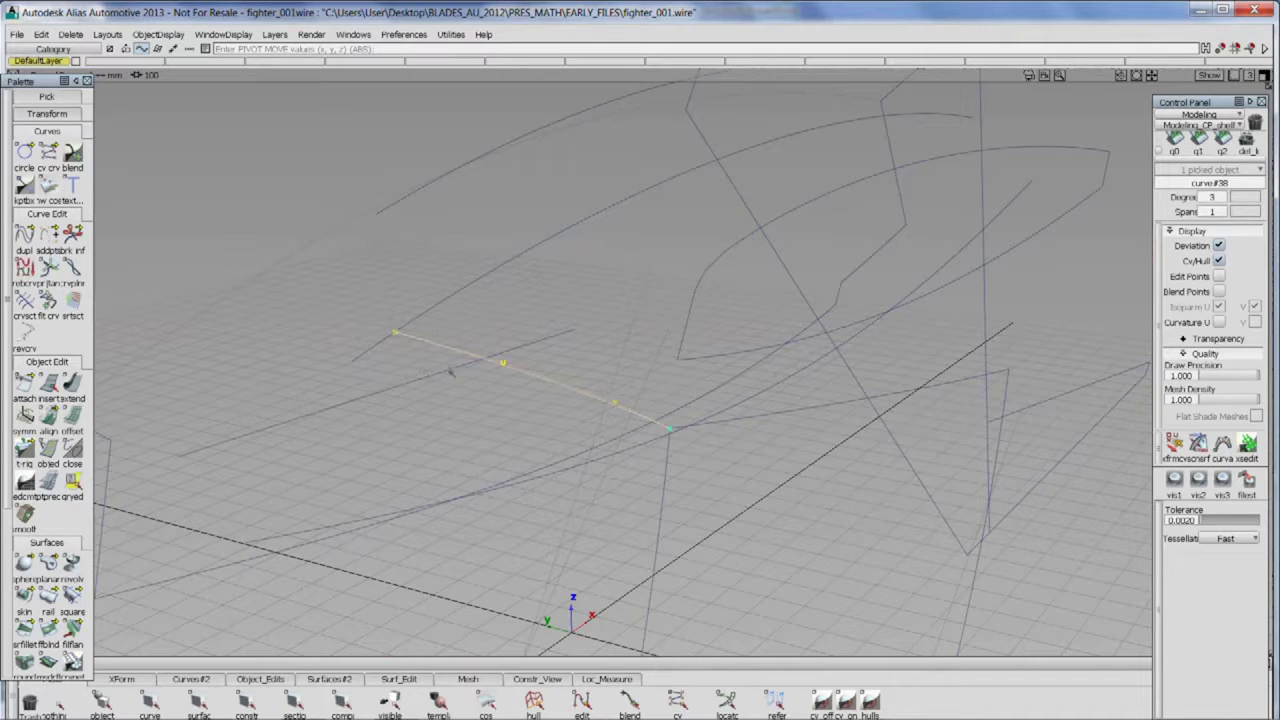
pyautogui.moveTo(403, 385); pyautogui.dragTo(405, 385)
pyautogui.moveTo(538, 267); pyautogui.dragTo(506, 248)
pyautogui.moveTo(416, 405); pyautogui.dragTo(430, 445)
pyautogui.moveTo(537, 434); pyautogui.dragTo(330, 368)
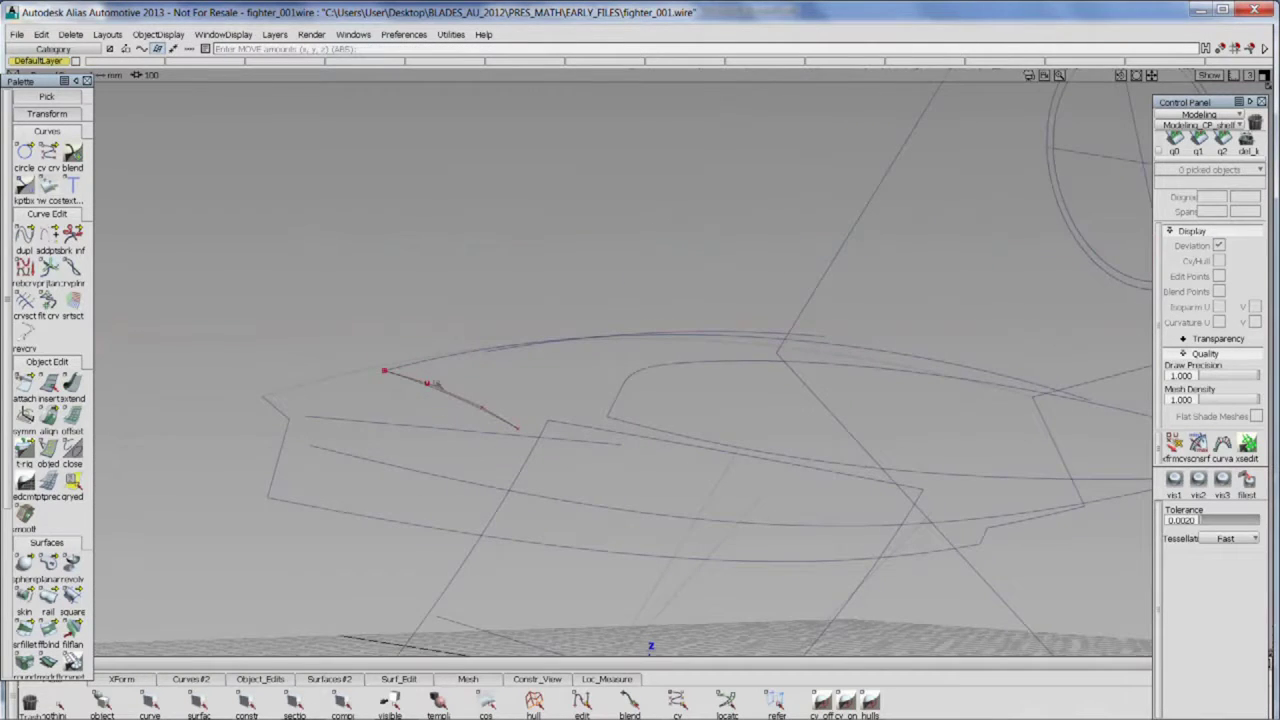
# - Open FIGHTER_006 from EARLY_FILES, deleting all current objects, shaders, views and actions
pyautogui.moveTo(734, 217); pyautogui.dragTo(688, 306)
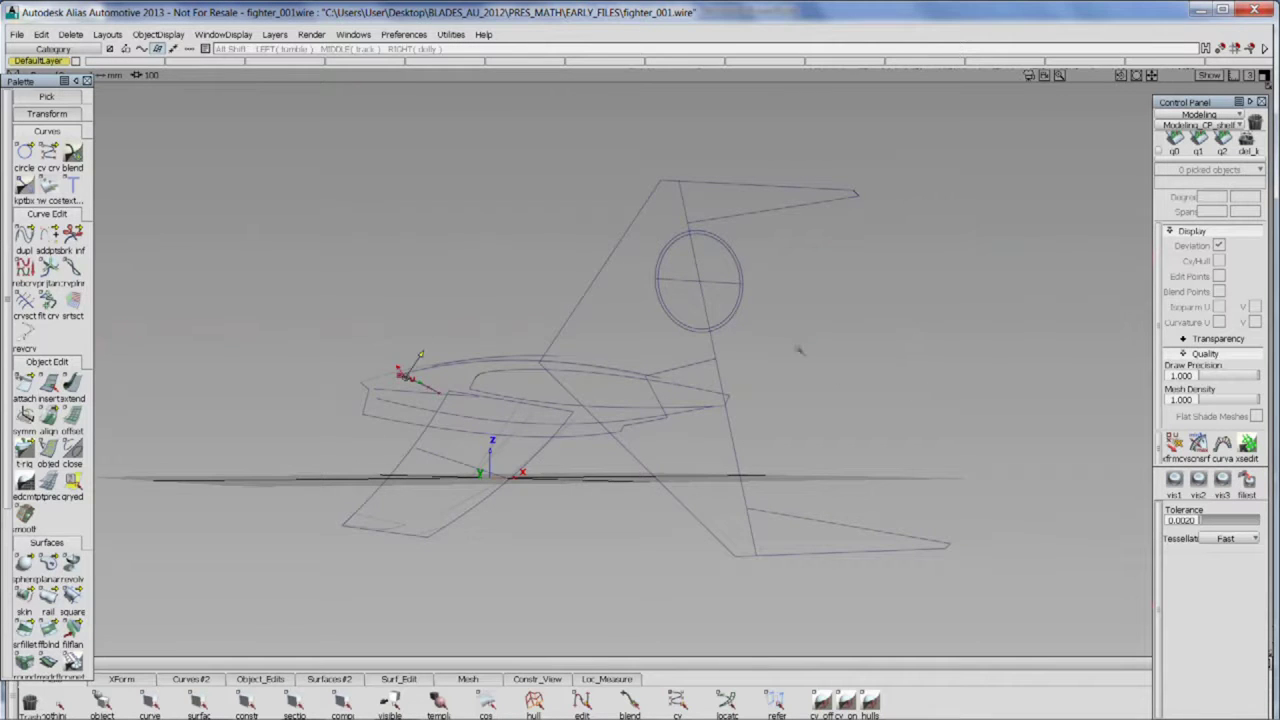
pyautogui.moveTo(800, 351); pyautogui.dragTo(547, 245)
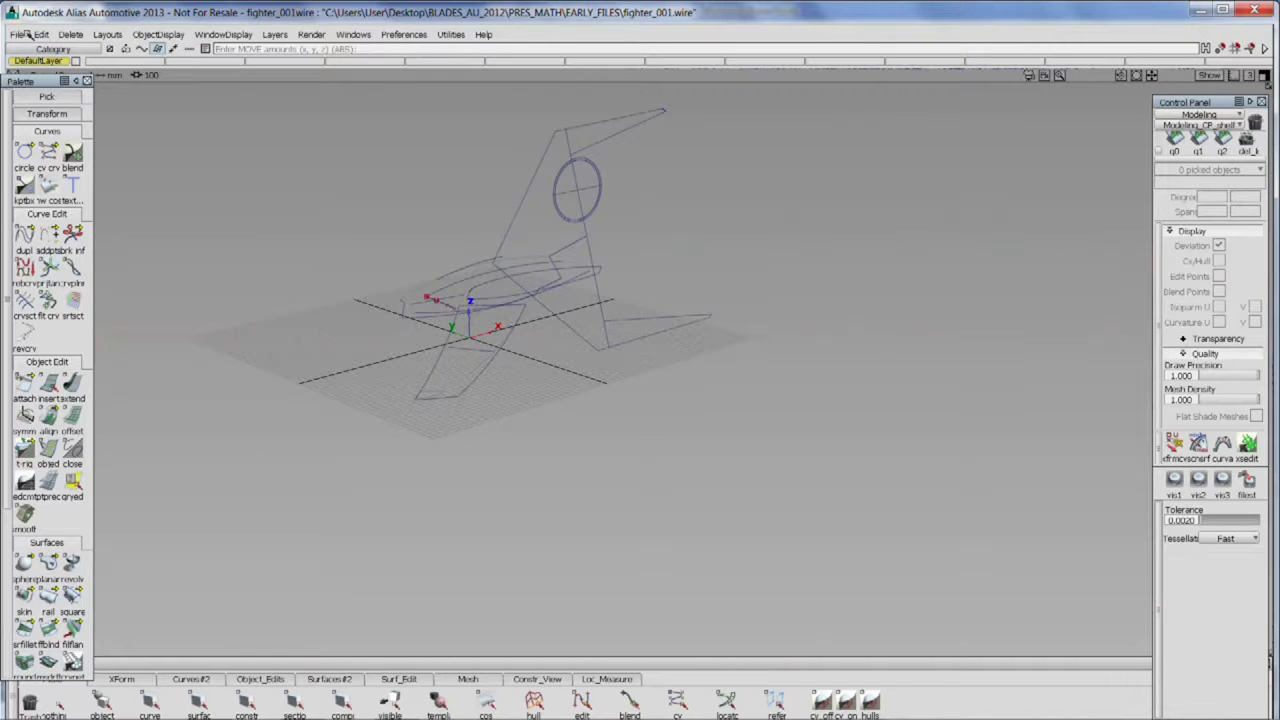
pyautogui.click(17, 34)
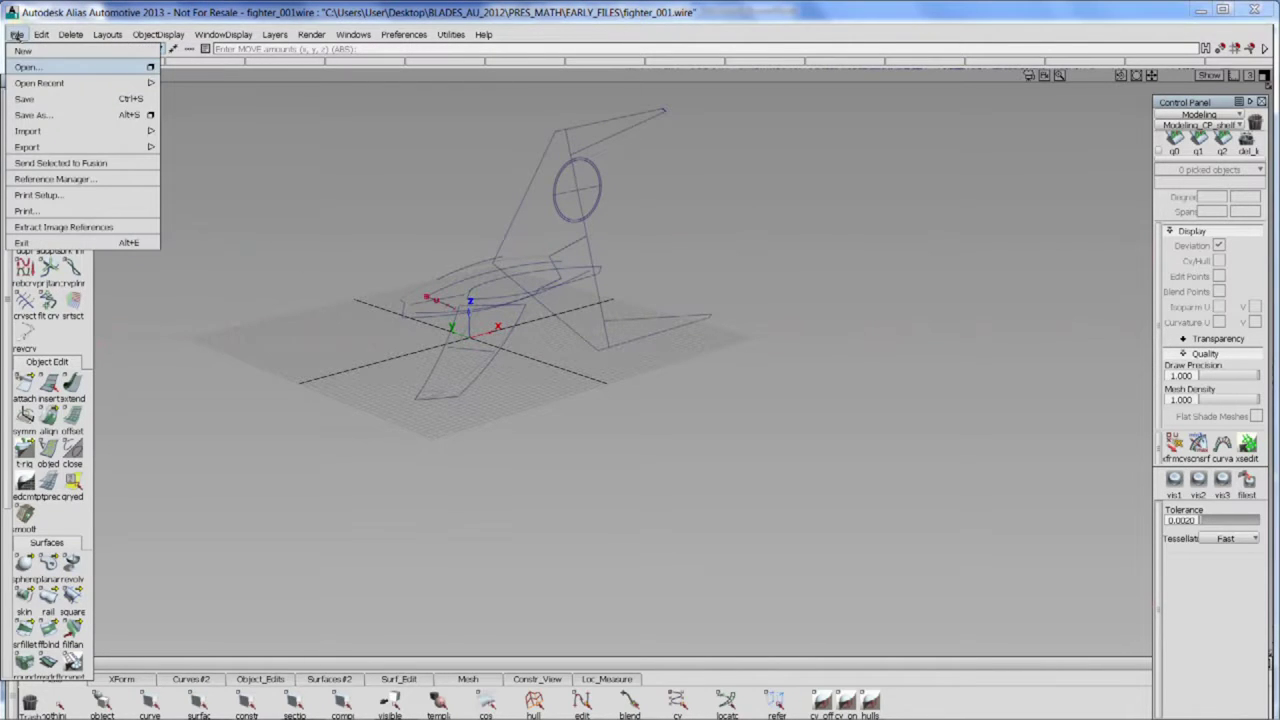
pyautogui.click(26, 68)
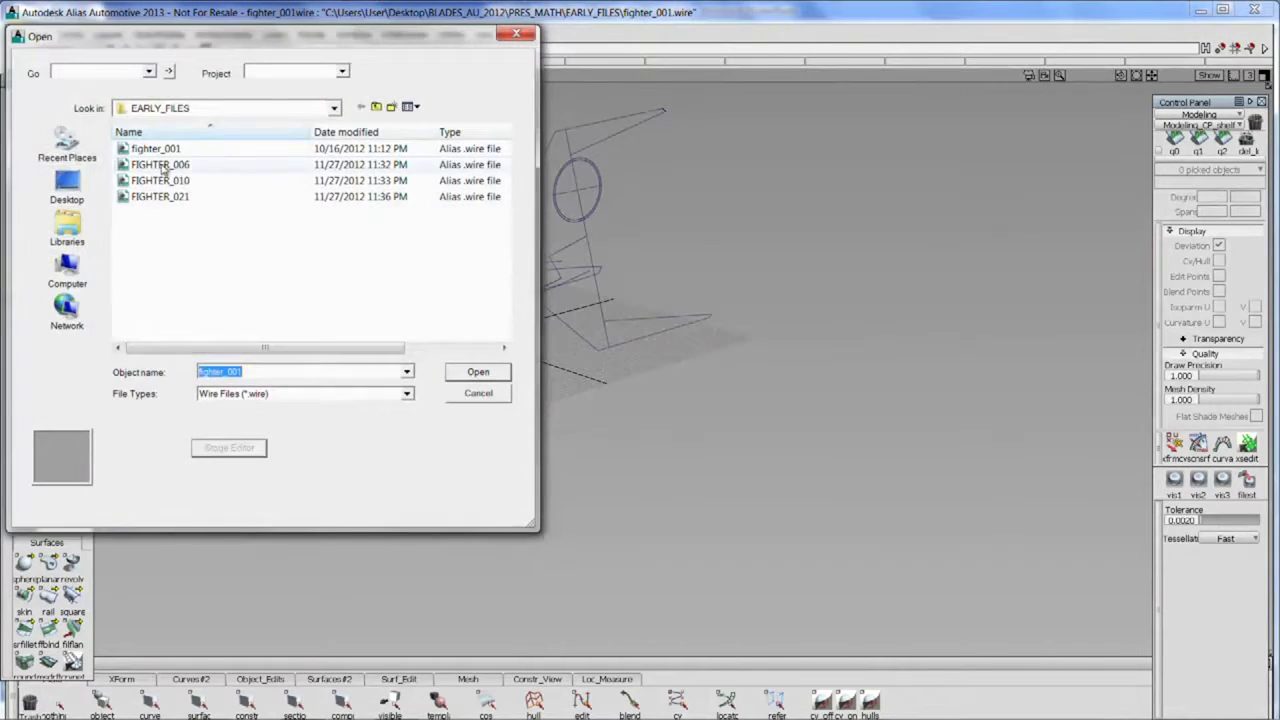
pyautogui.click(250, 165)
pyautogui.click(476, 373)
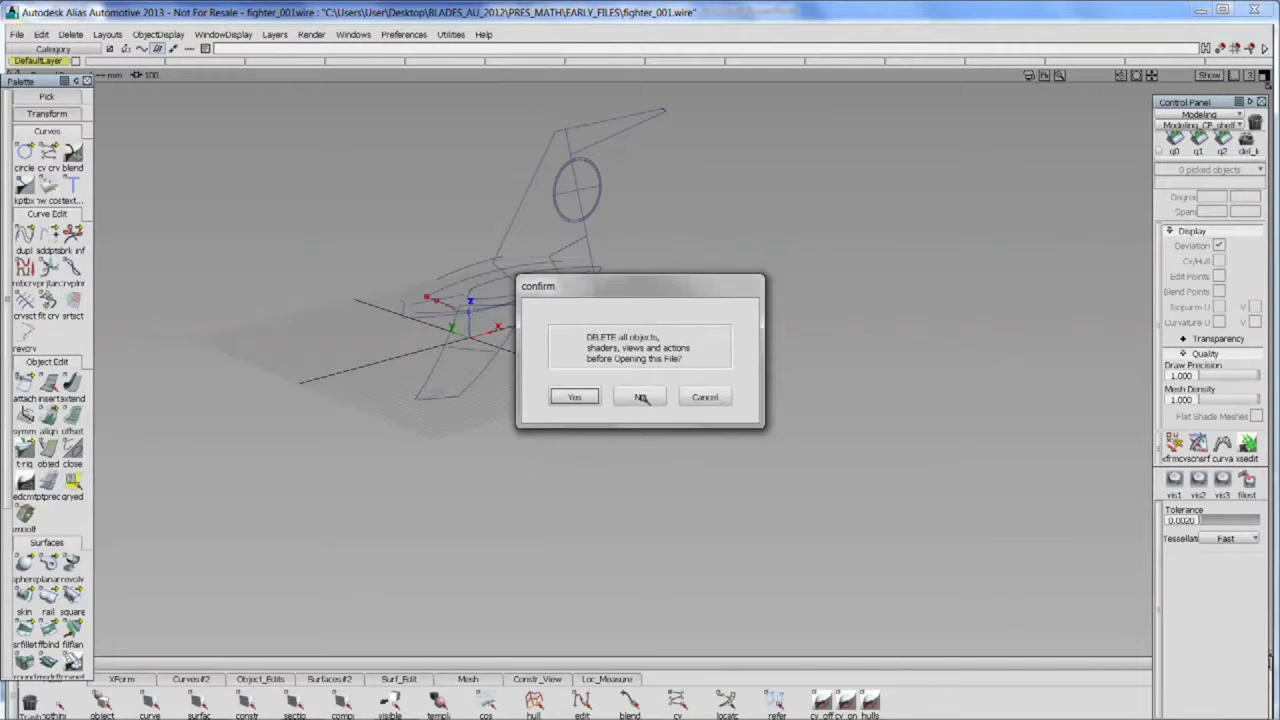
pyautogui.click(574, 397)
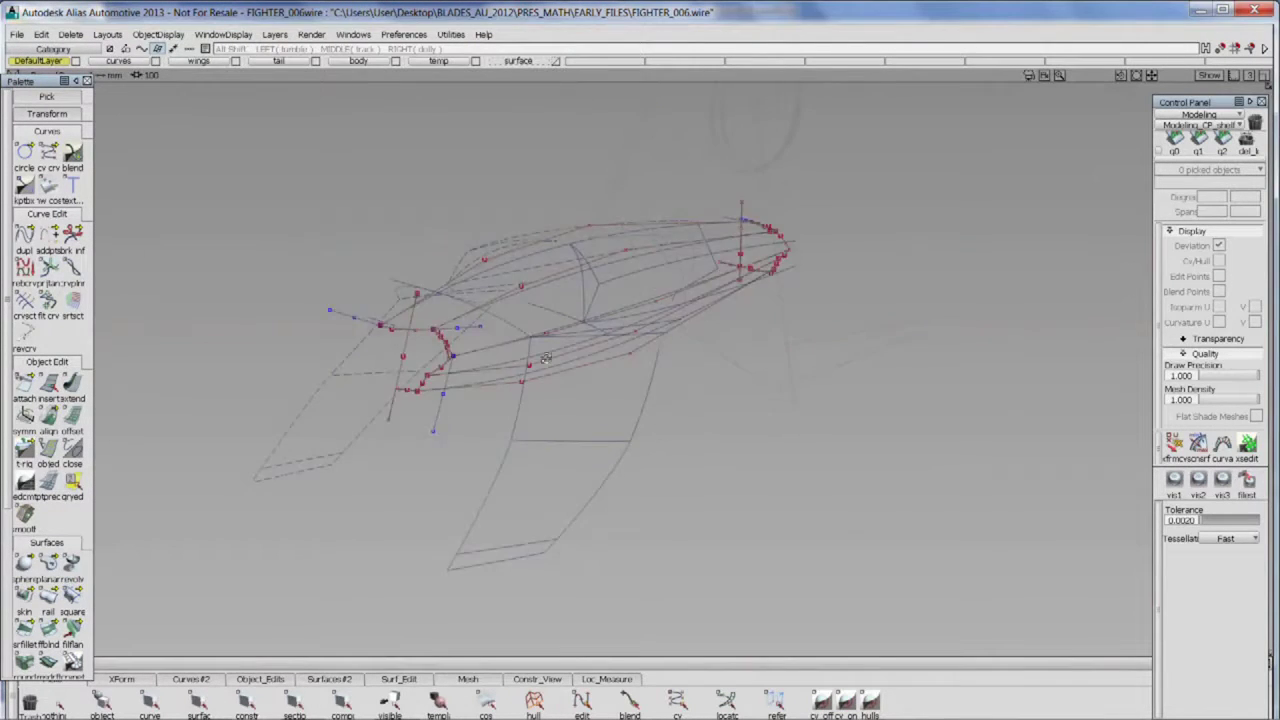
# - Turn on the grid display beneath the fighter's fuselage and wing curves
pyautogui.moveTo(686, 399); pyautogui.dragTo(905, 412)
pyautogui.moveTo(700, 345); pyautogui.dragTo(705, 386)
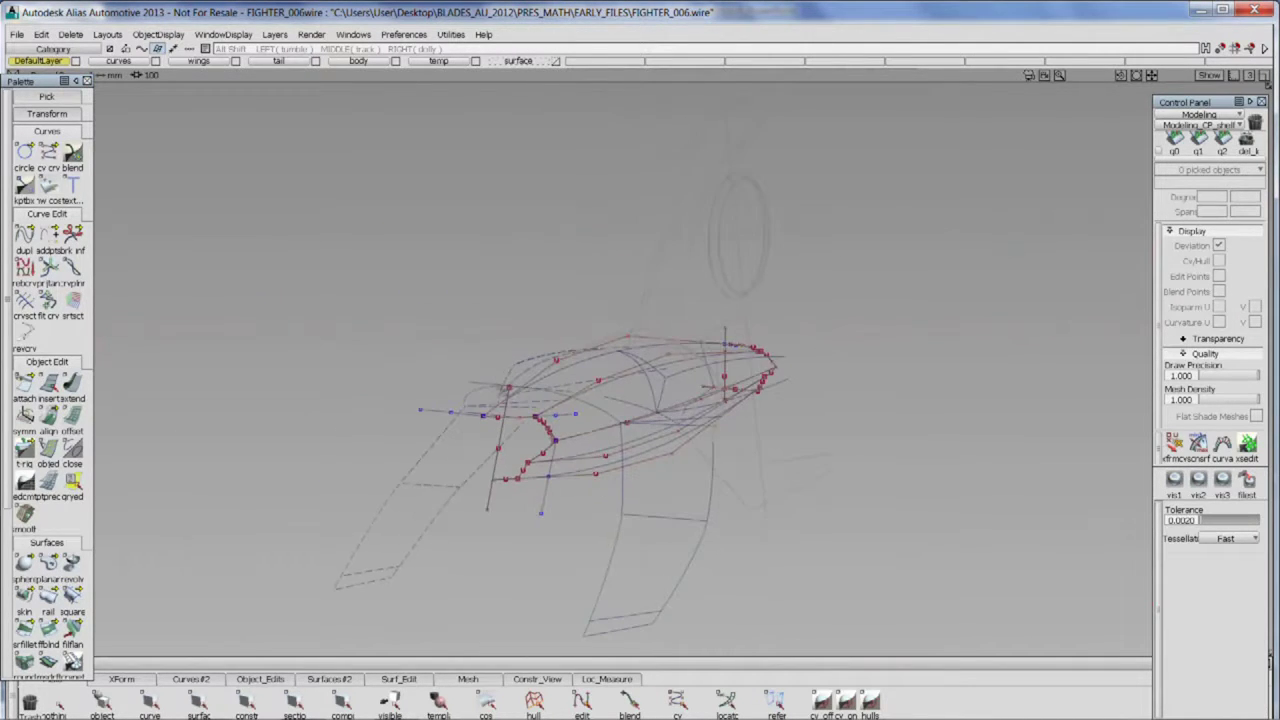
pyautogui.click(160, 35)
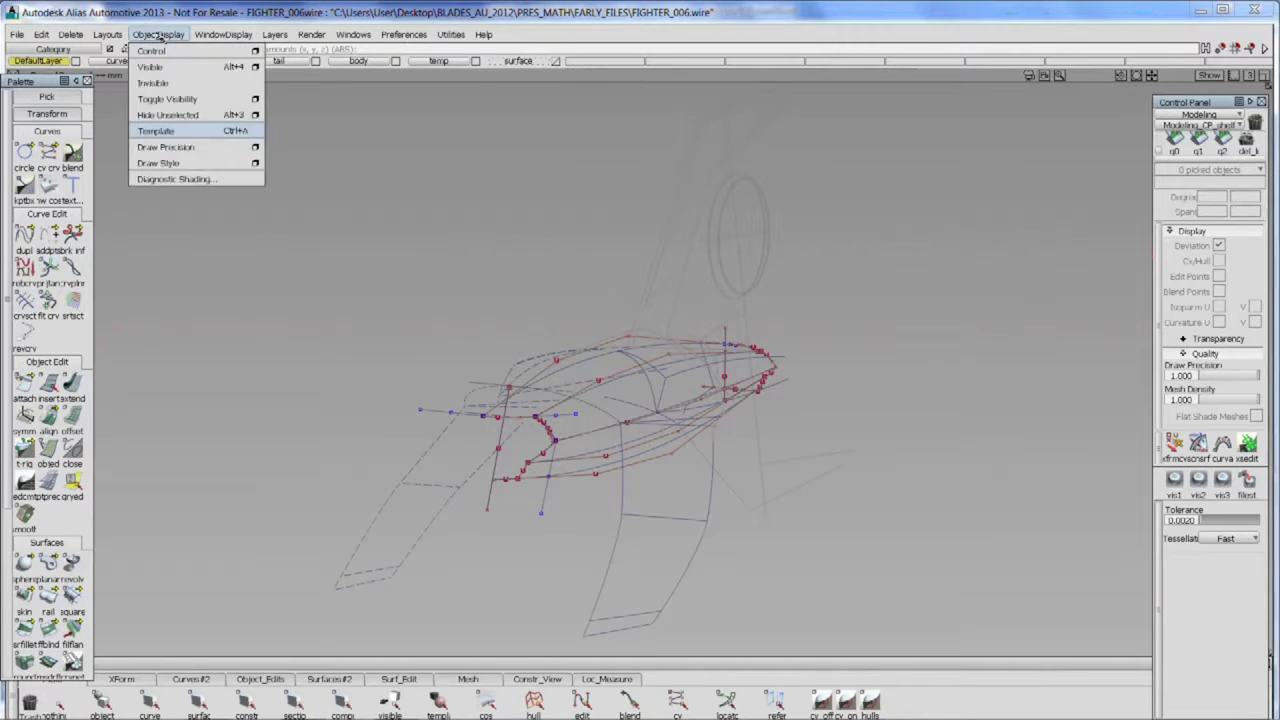
pyautogui.moveTo(223, 35)
pyautogui.moveTo(230, 179)
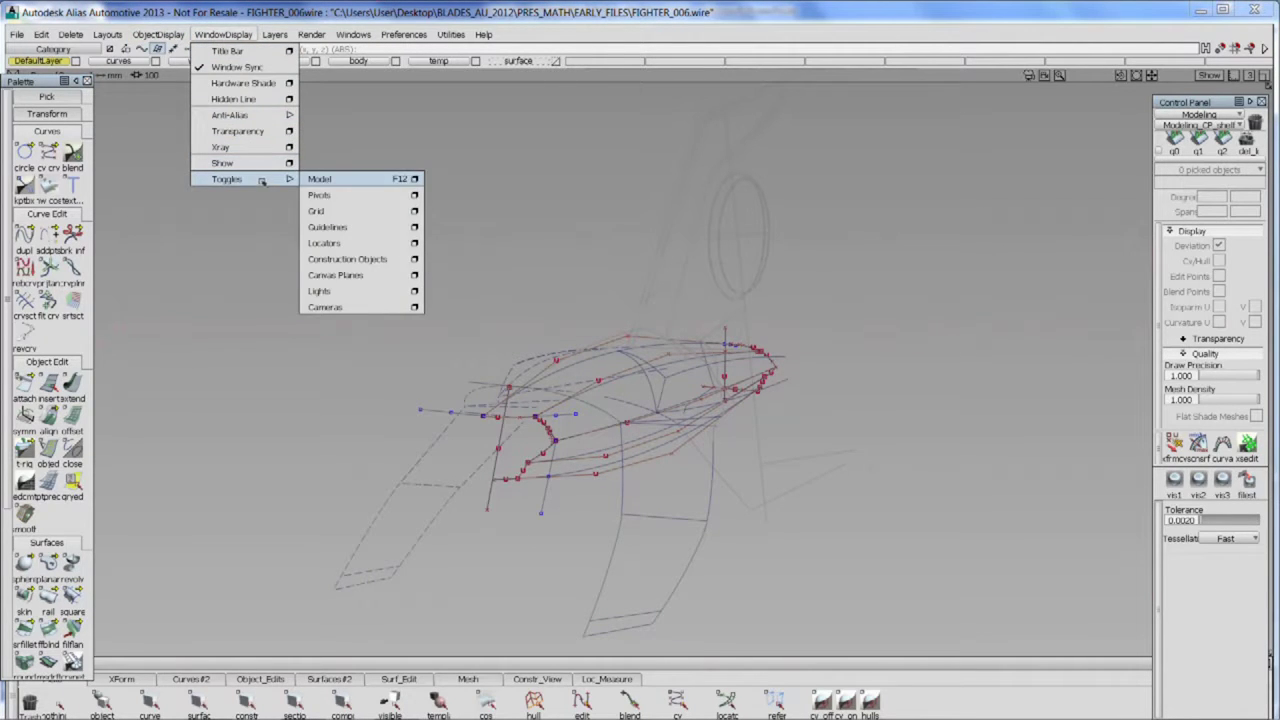
pyautogui.click(340, 211)
# - Examine the fuselage curves from several angles and add a new layer
pyautogui.moveTo(344, 214); pyautogui.dragTo(450, 360)
pyautogui.moveTo(737, 386); pyautogui.dragTo(452, 329)
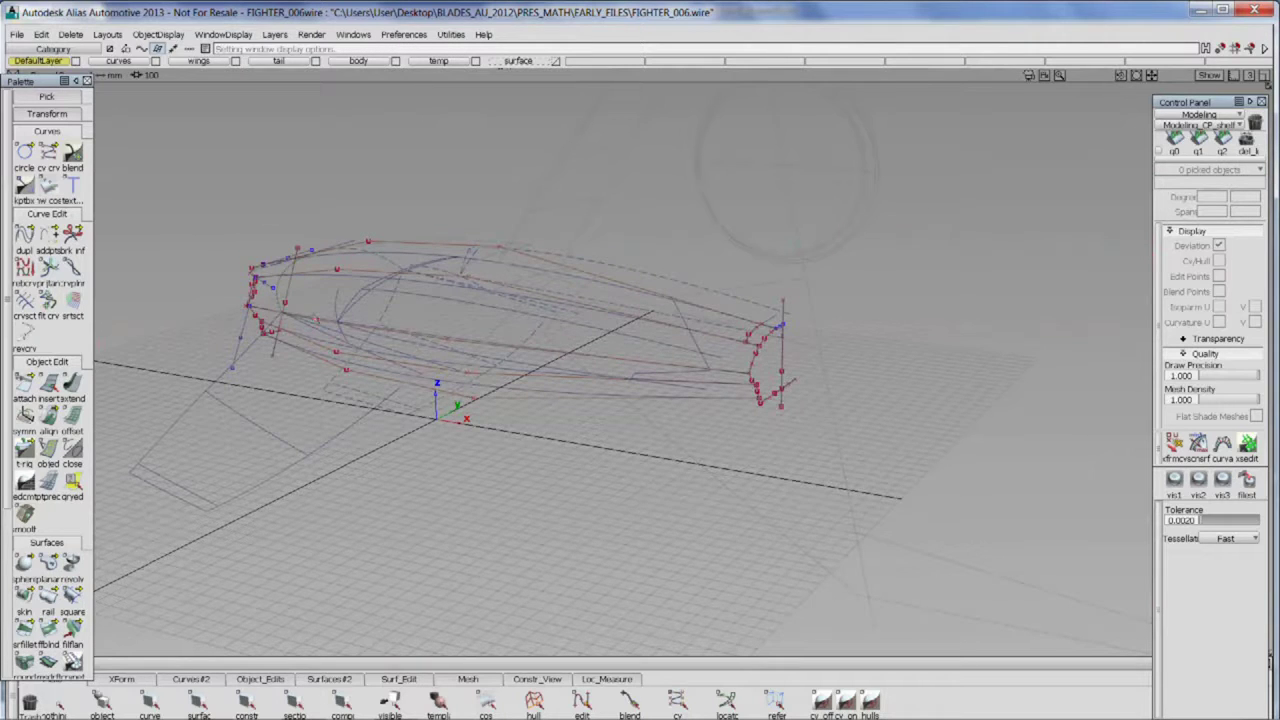
pyautogui.moveTo(452, 275); pyautogui.dragTo(647, 323)
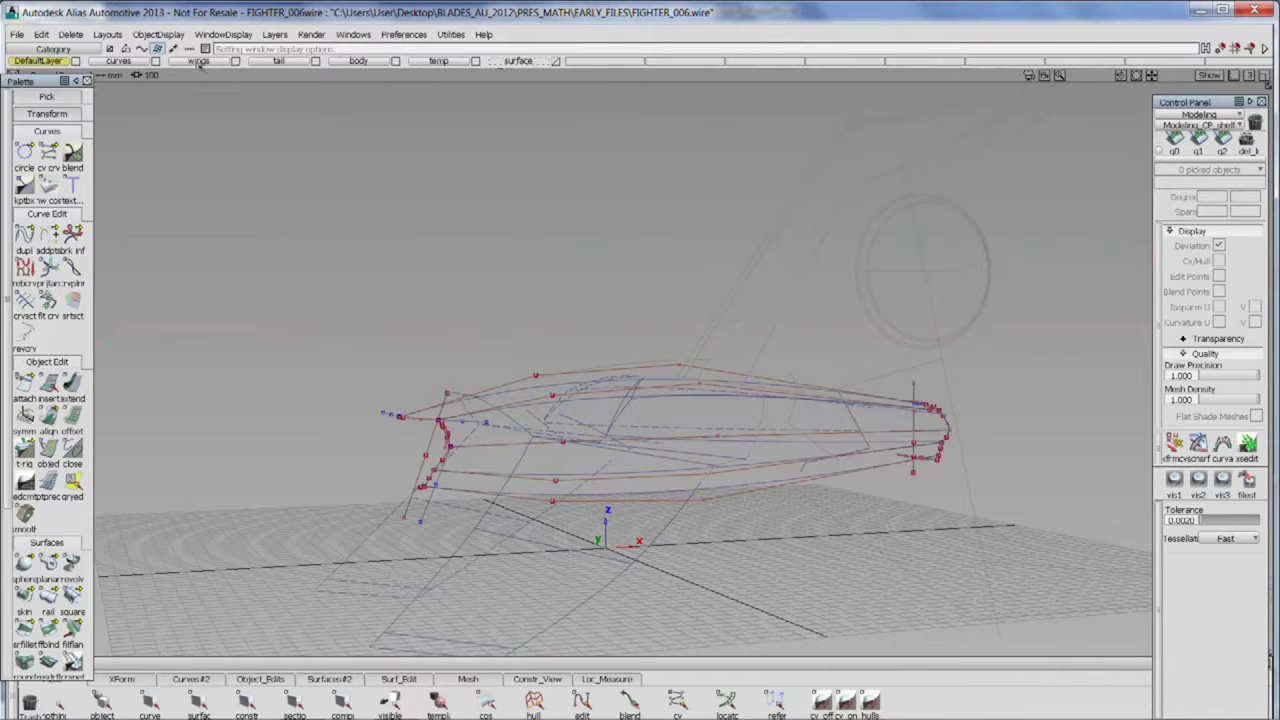
pyautogui.moveTo(451, 266); pyautogui.dragTo(543, 266)
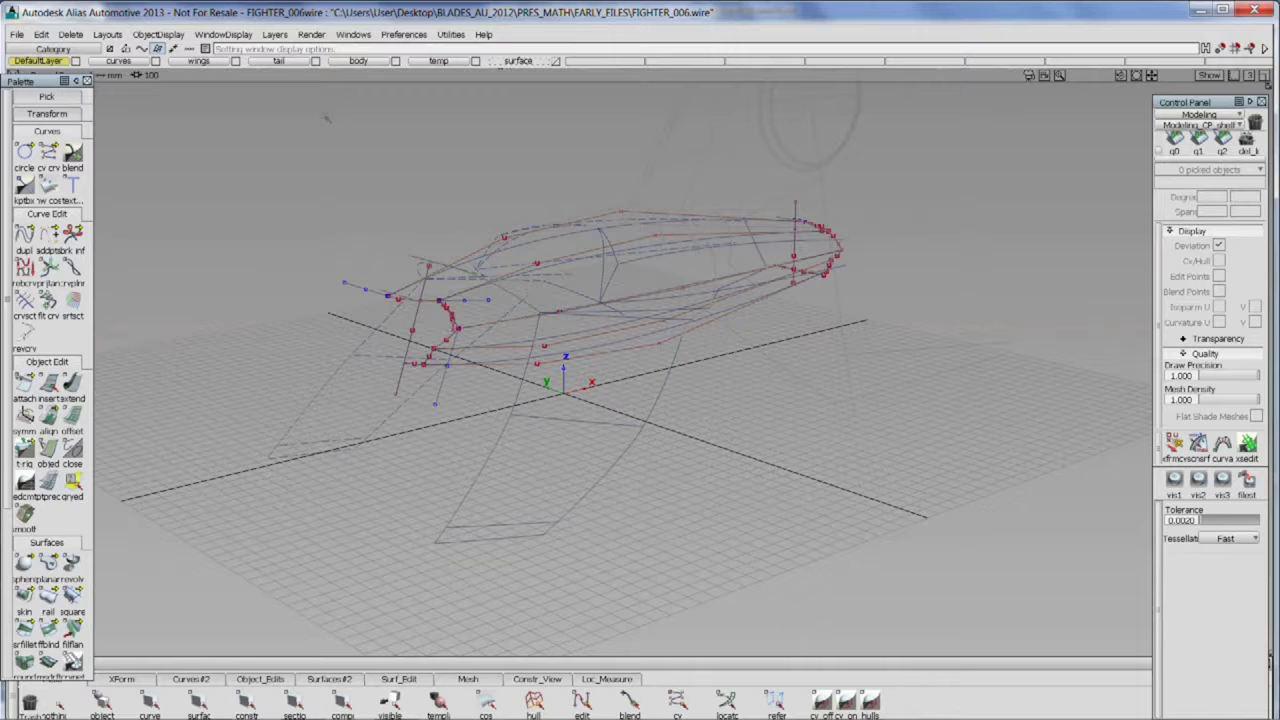
pyautogui.moveTo(484, 158); pyautogui.dragTo(565, 66)
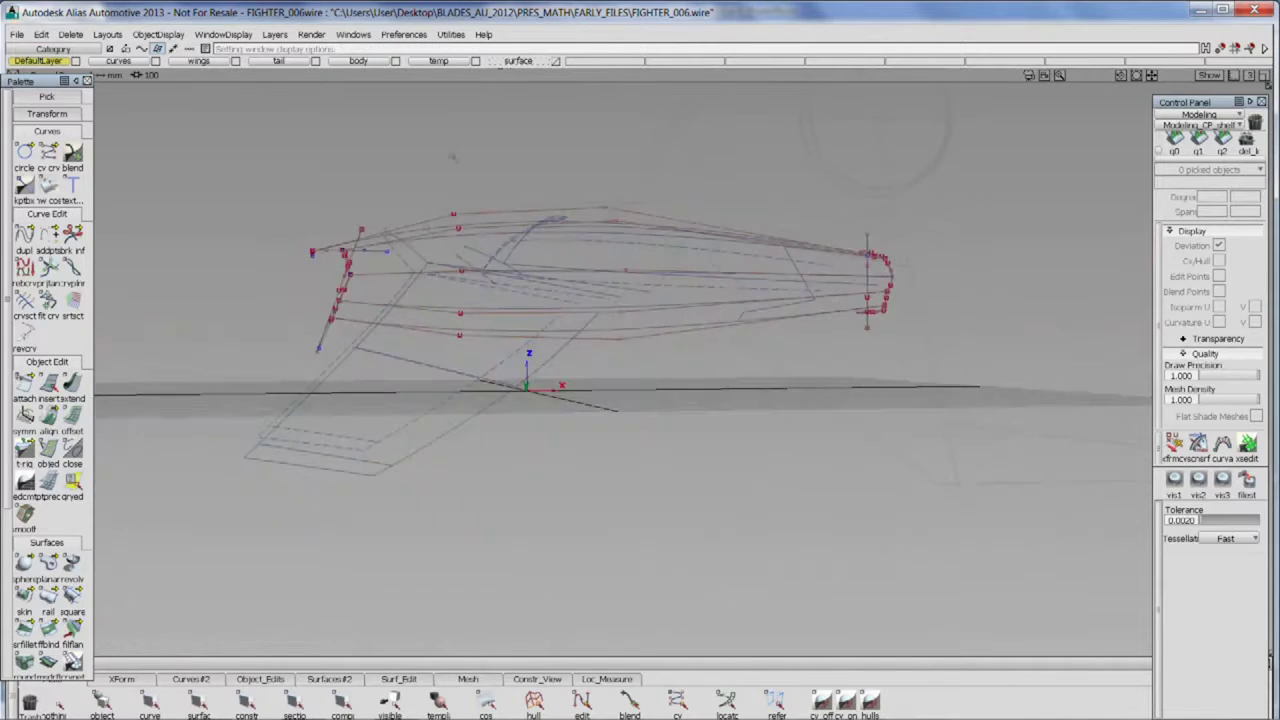
pyautogui.click(283, 36)
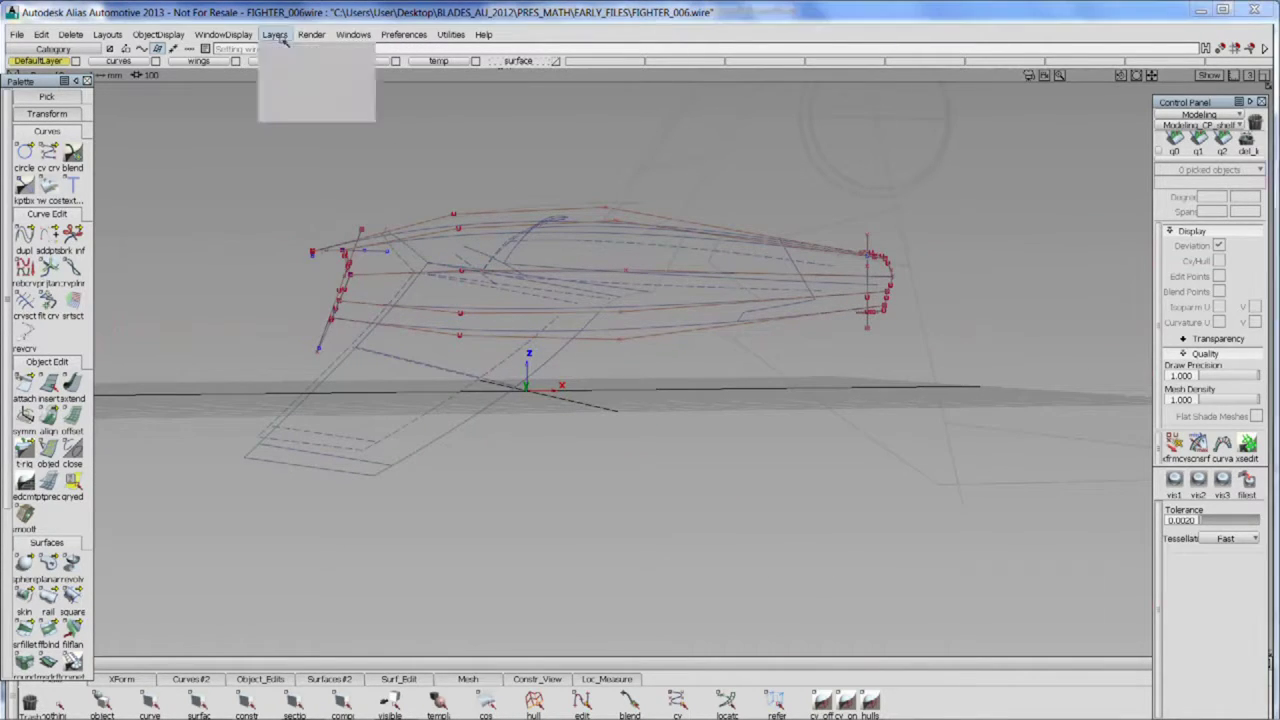
pyautogui.click(286, 49)
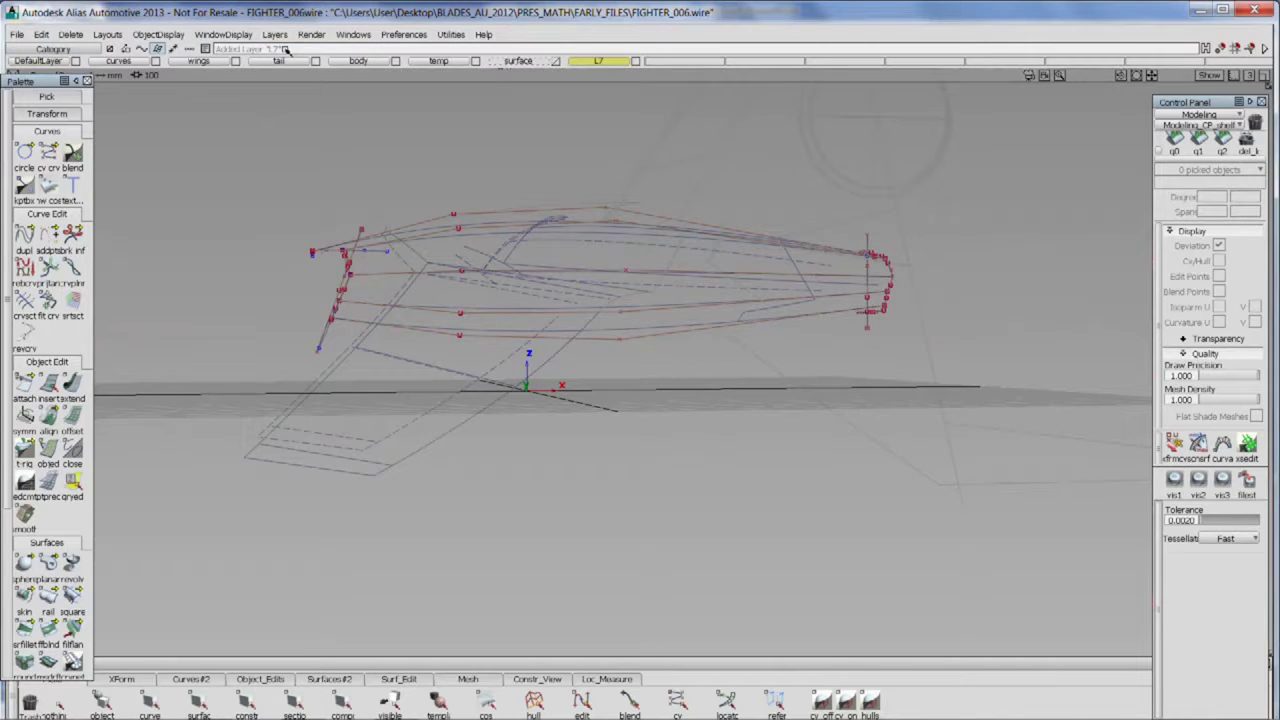
# - Pick the two upper fuselage curves and assign them to layer L7
pyautogui.click(621, 61)
pyautogui.rightClick(600, 61)
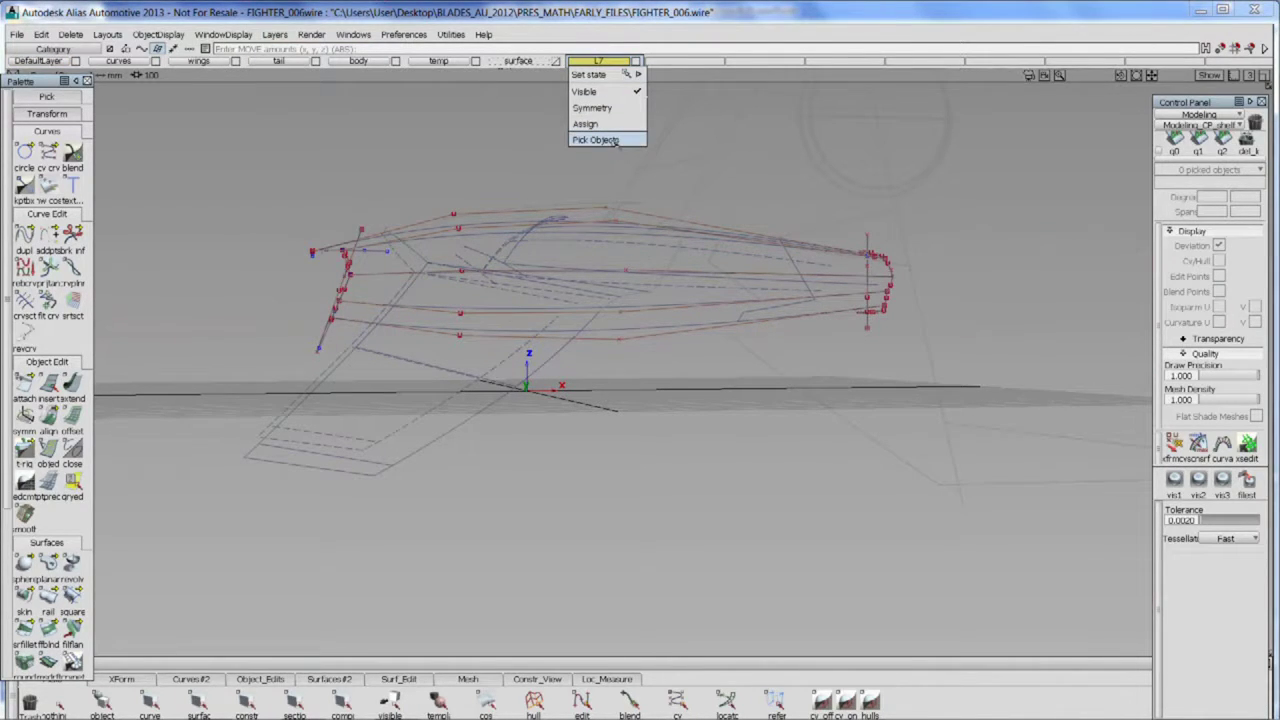
pyautogui.moveTo(569, 285); pyautogui.dragTo(569, 238)
pyautogui.moveTo(414, 378); pyautogui.dragTo(400, 378)
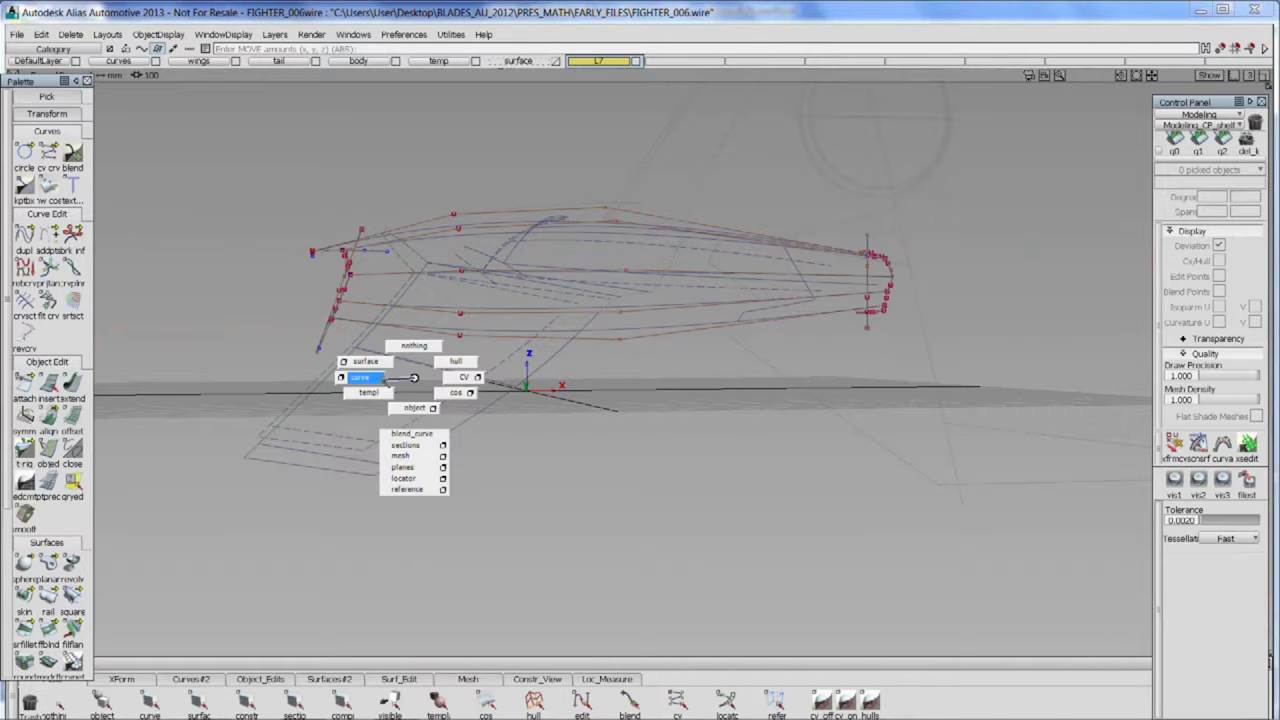
pyautogui.click(444, 208)
pyautogui.click(441, 238)
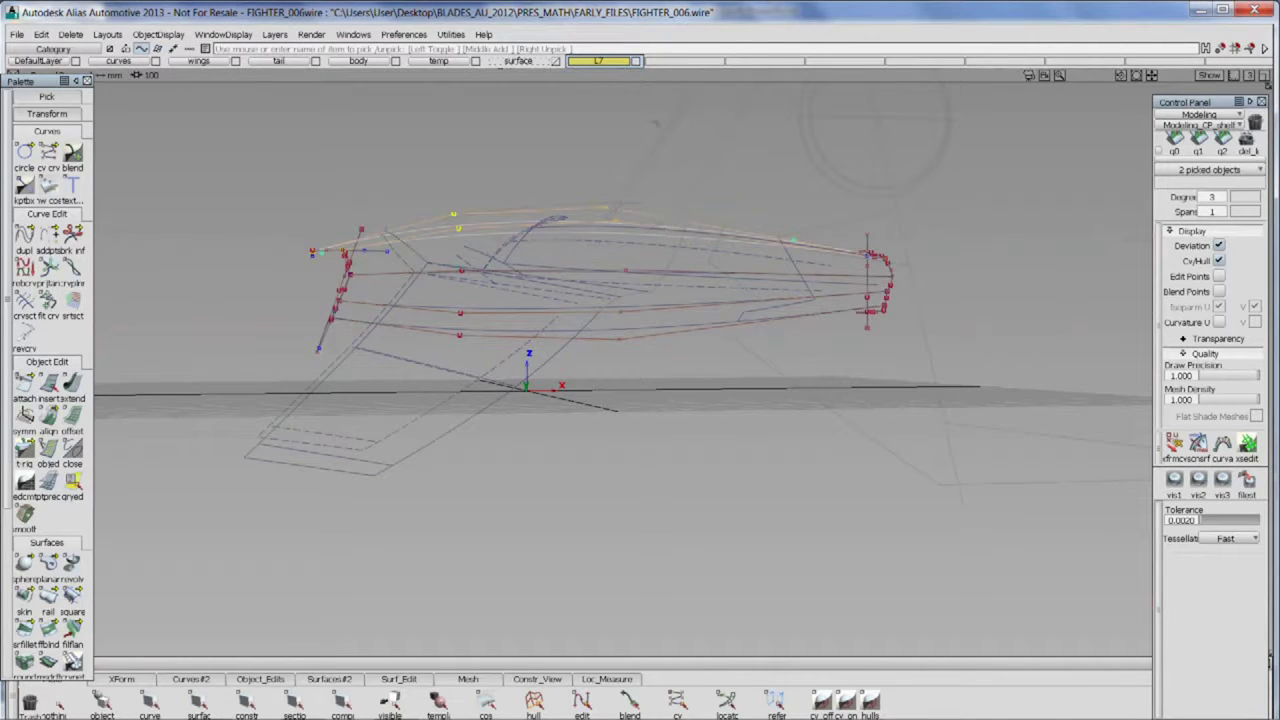
pyautogui.click(602, 62)
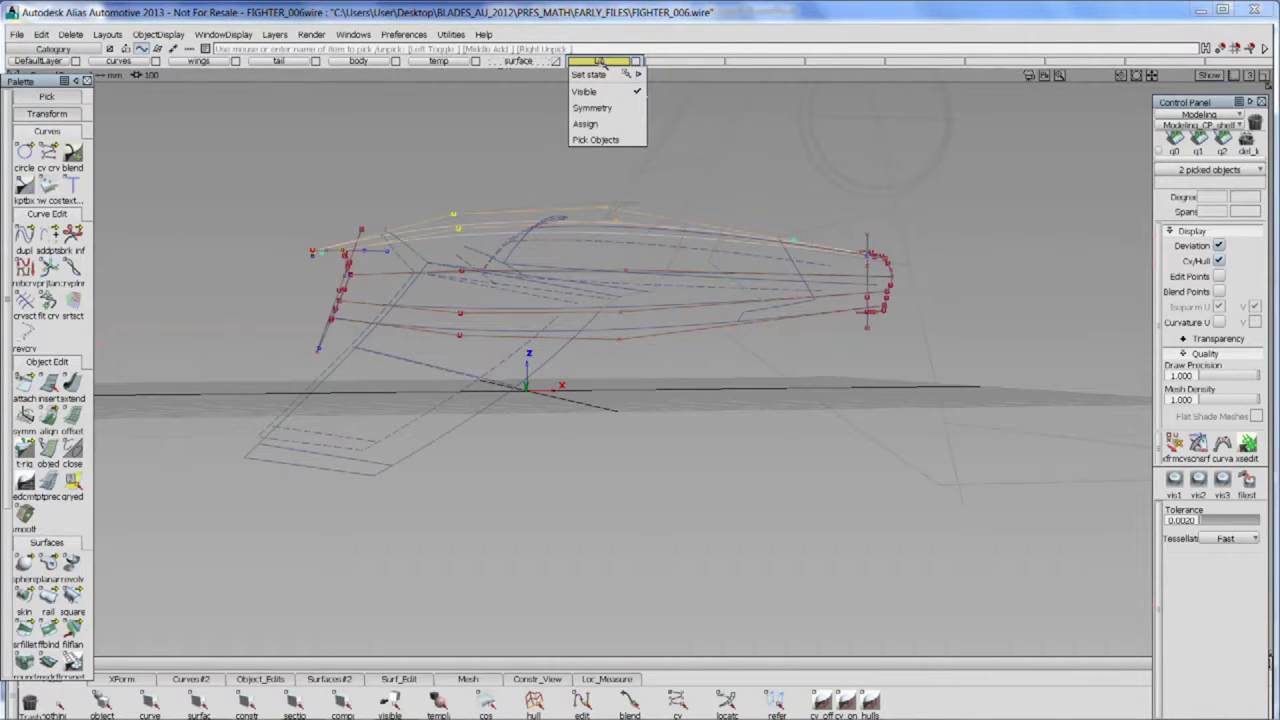
pyautogui.click(588, 124)
# - Hide layer L7 to check which fuselage curves it holds, and make it visible again
pyautogui.click(610, 62)
pyautogui.click(606, 92)
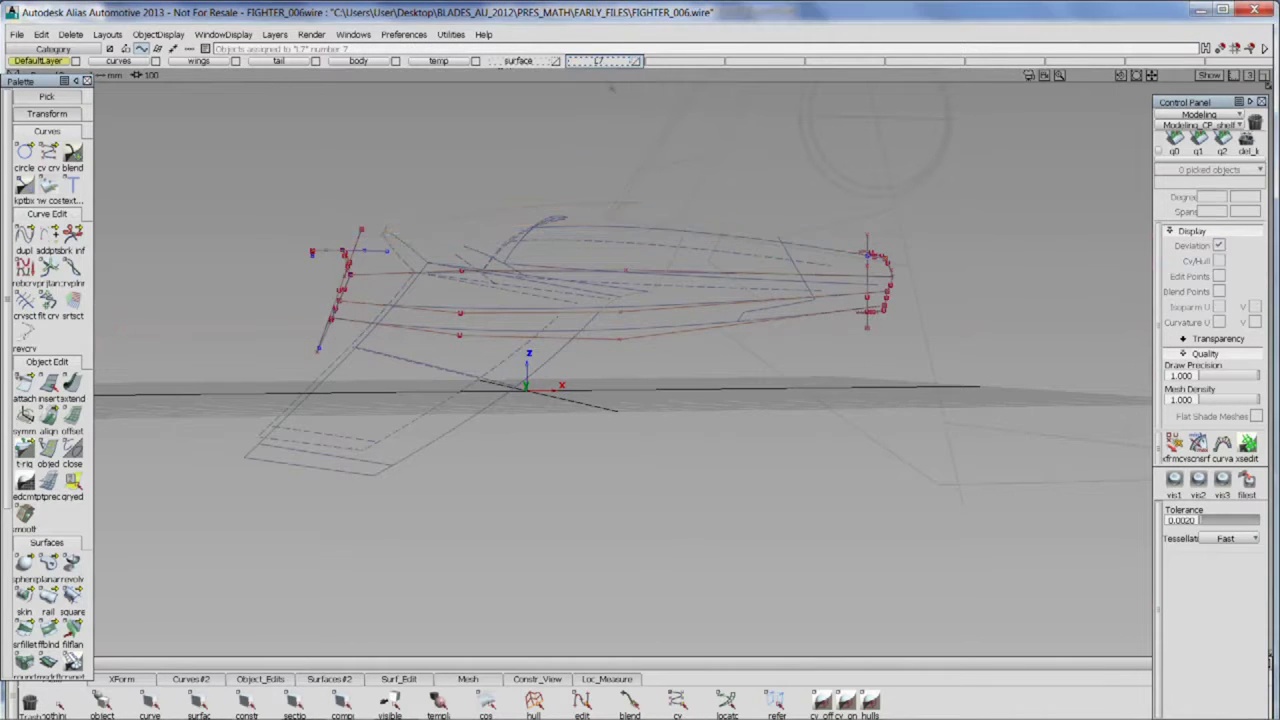
pyautogui.moveTo(366, 269); pyautogui.dragTo(491, 421)
pyautogui.click(604, 62)
pyautogui.click(606, 92)
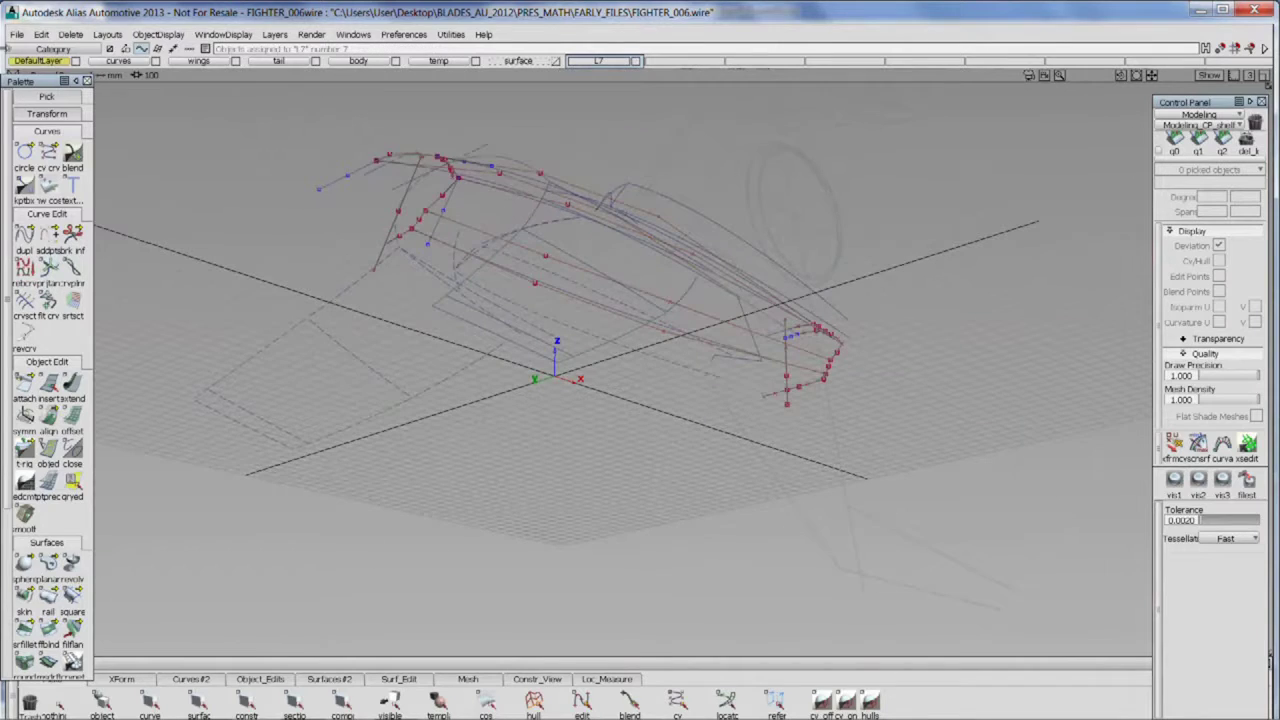
# - Open FIGHTER_021 from EARLY_FILES, deleting all current objects, shaders, views and actions
pyautogui.click(14, 36)
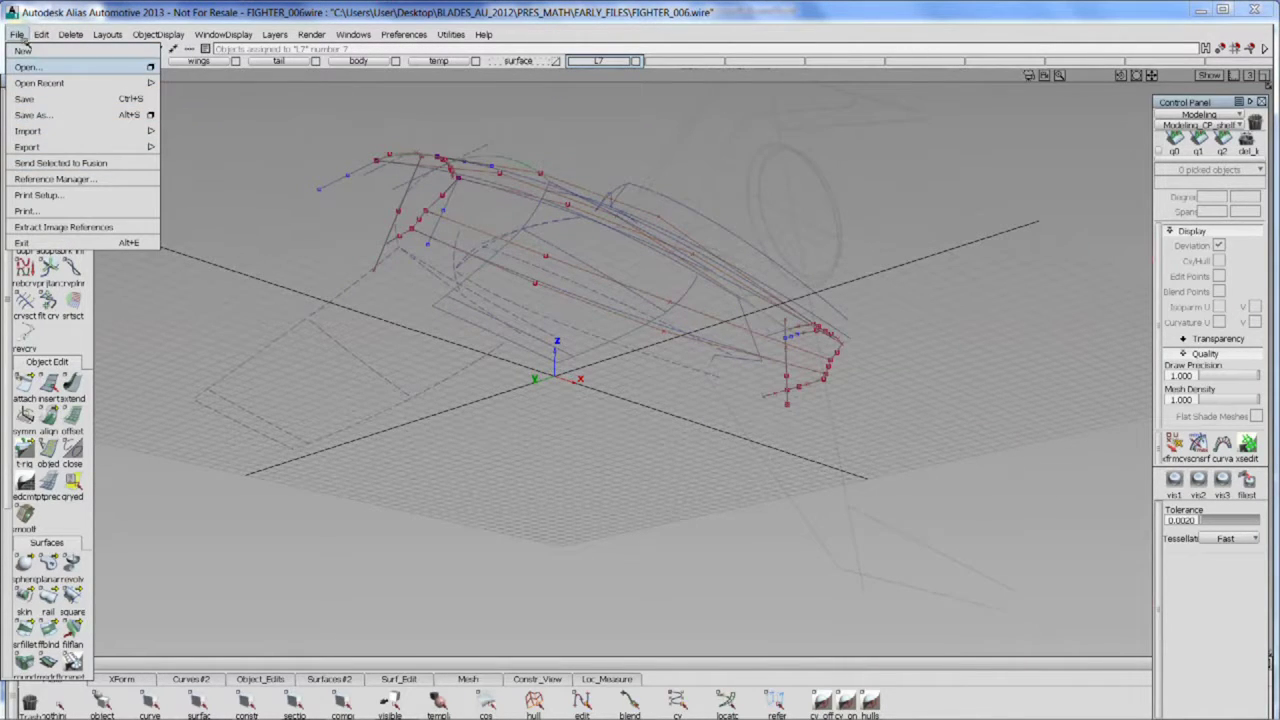
pyautogui.click(25, 67)
pyautogui.click(185, 196)
pyautogui.click(488, 374)
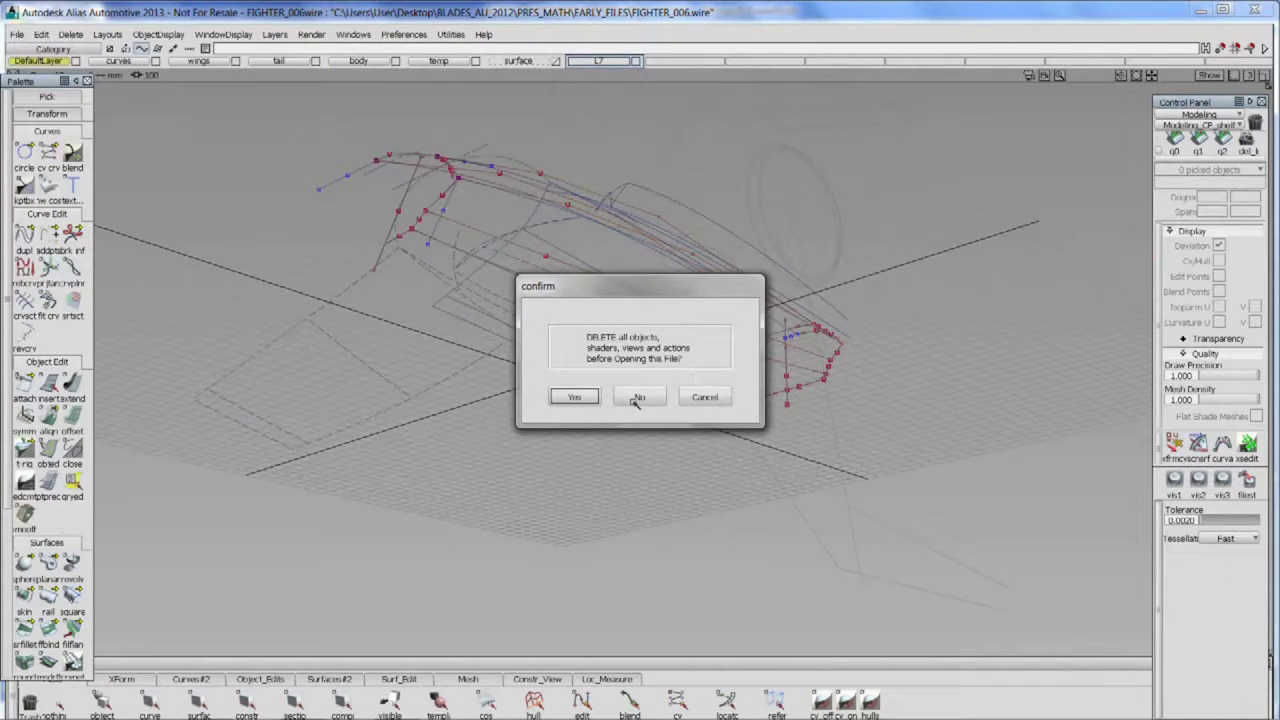
pyautogui.click(565, 397)
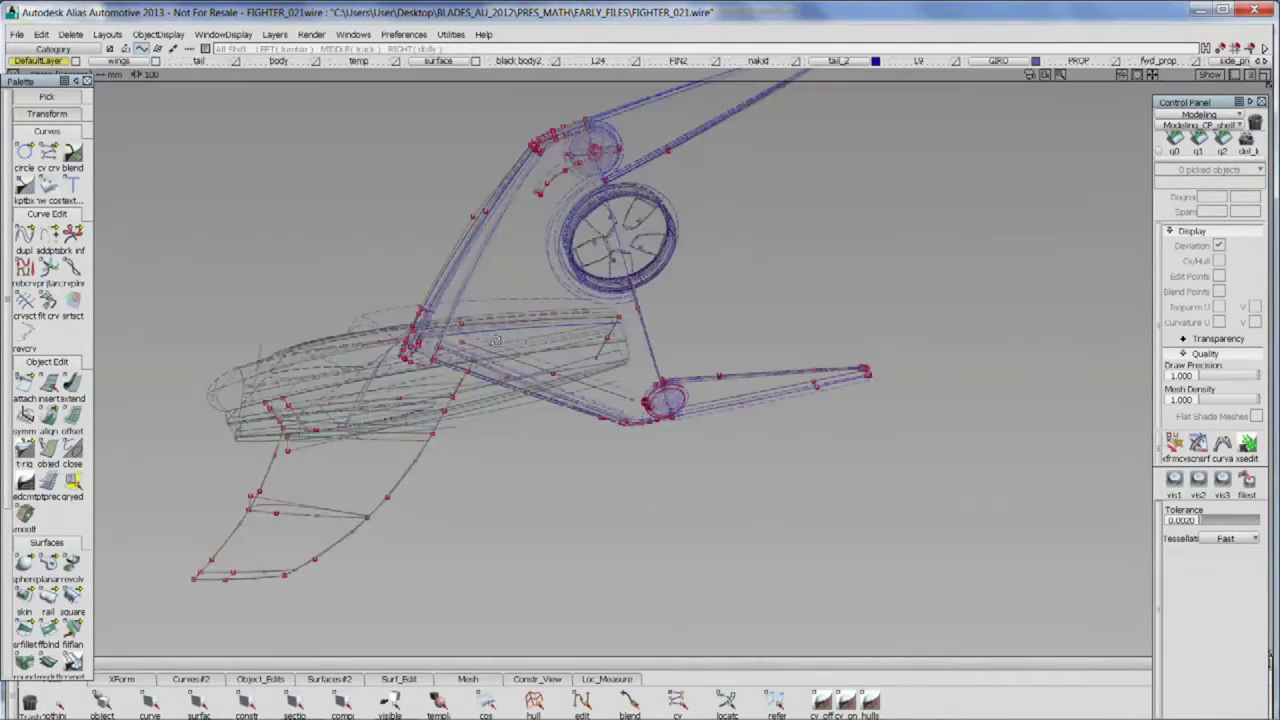
# - Use the Hardware Shade options to show the aircraft shaded against a gradient environment with ground reflections
pyautogui.moveTo(626, 383); pyautogui.dragTo(600, 345)
pyautogui.moveTo(722, 383); pyautogui.dragTo(782, 385)
pyautogui.moveTo(619, 375); pyautogui.dragTo(448, 333)
pyautogui.click(145, 34)
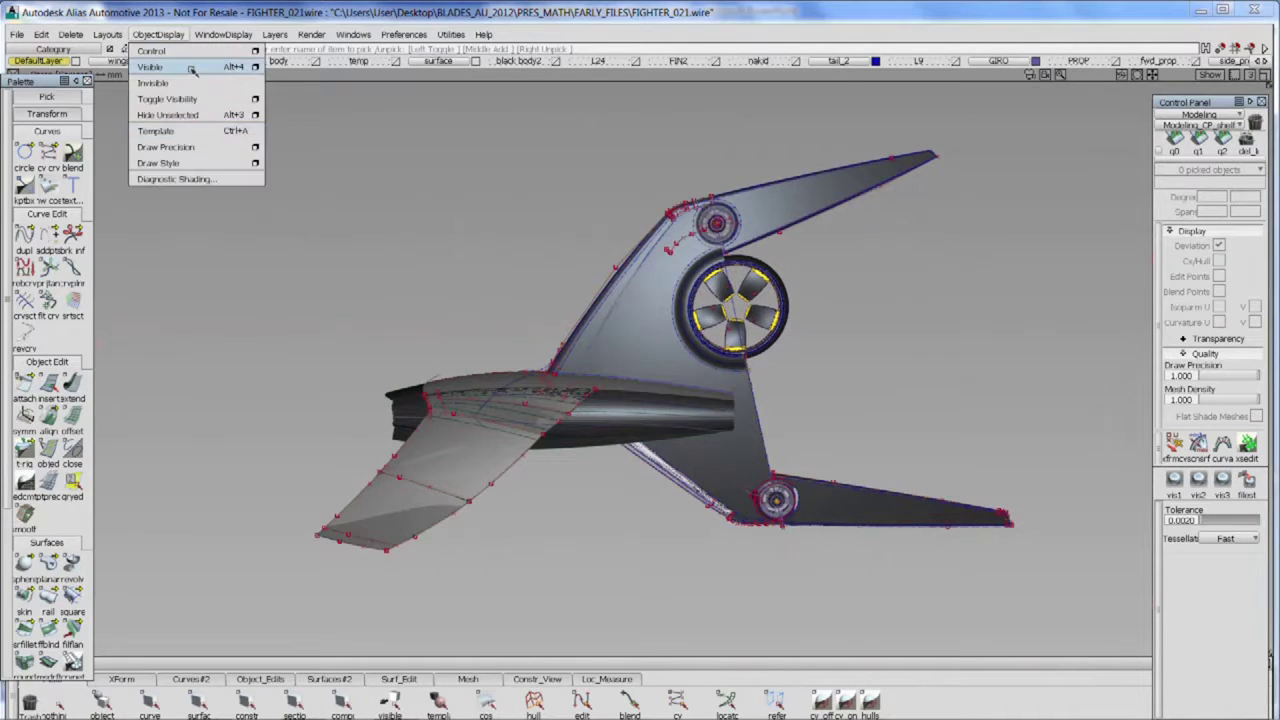
pyautogui.moveTo(208, 38)
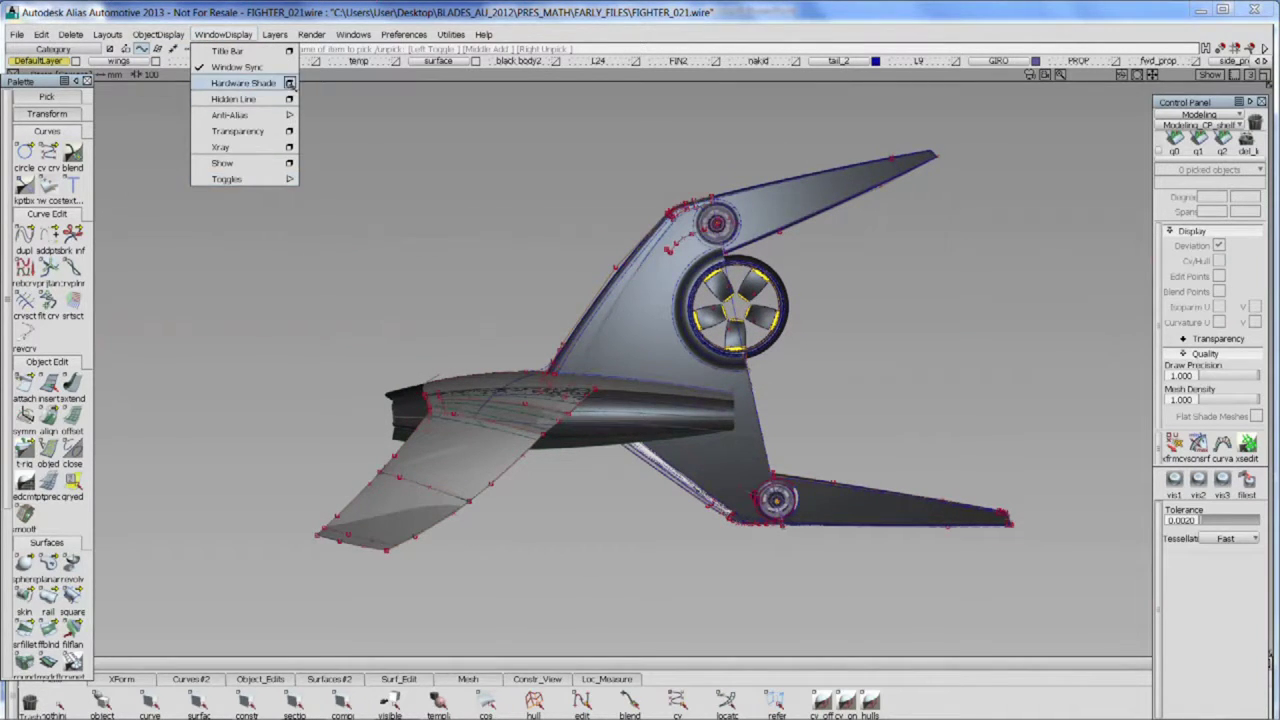
pyautogui.click(289, 83)
pyautogui.click(1073, 152)
# - Examine the shaded aircraft from the side and rear in a full-screen view
pyautogui.moveTo(625, 400); pyautogui.dragTo(690, 418)
pyautogui.moveTo(690, 418); pyautogui.dragTo(694, 340)
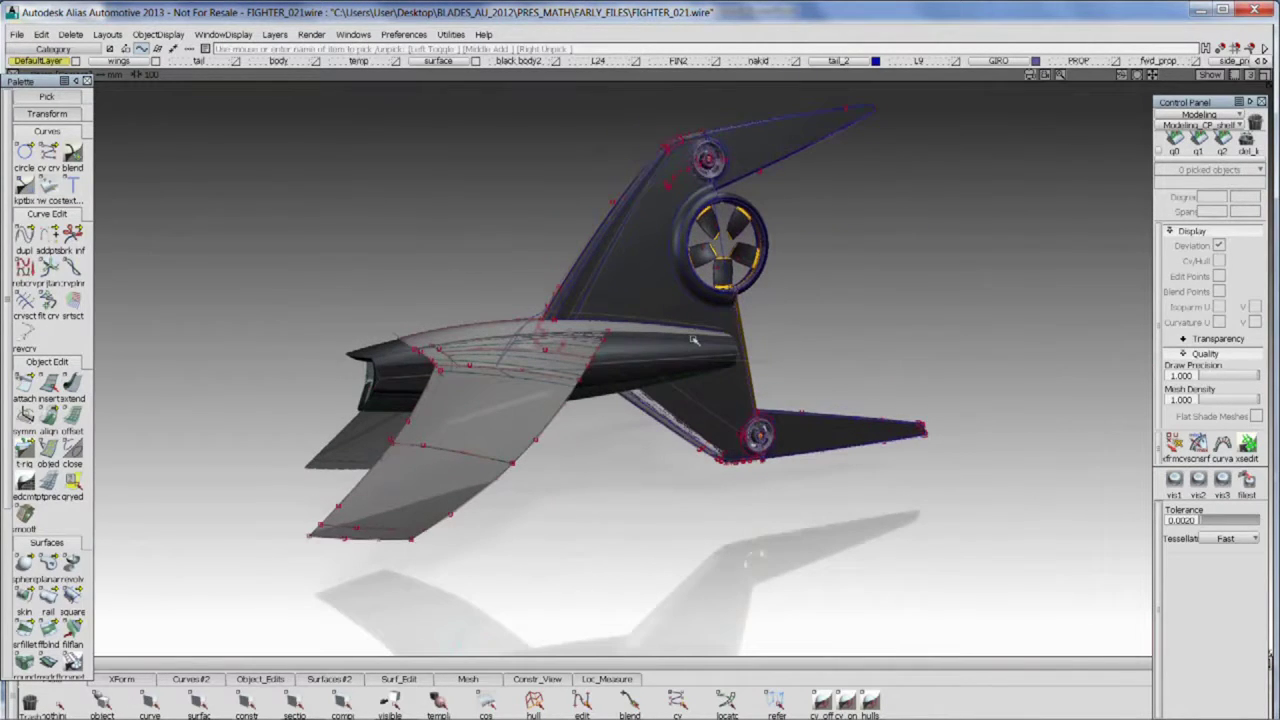
pyautogui.moveTo(689, 335); pyautogui.dragTo(683, 380)
pyautogui.press('F11')
pyautogui.moveTo(520, 403)
pyautogui.mouseDown()
pyautogui.moveTo(534, 346)
pyautogui.moveTo(489, 372)
pyautogui.moveTo(502, 401)
pyautogui.mouseUp()
pyautogui.moveTo(820, 375); pyautogui.dragTo(572, 385)
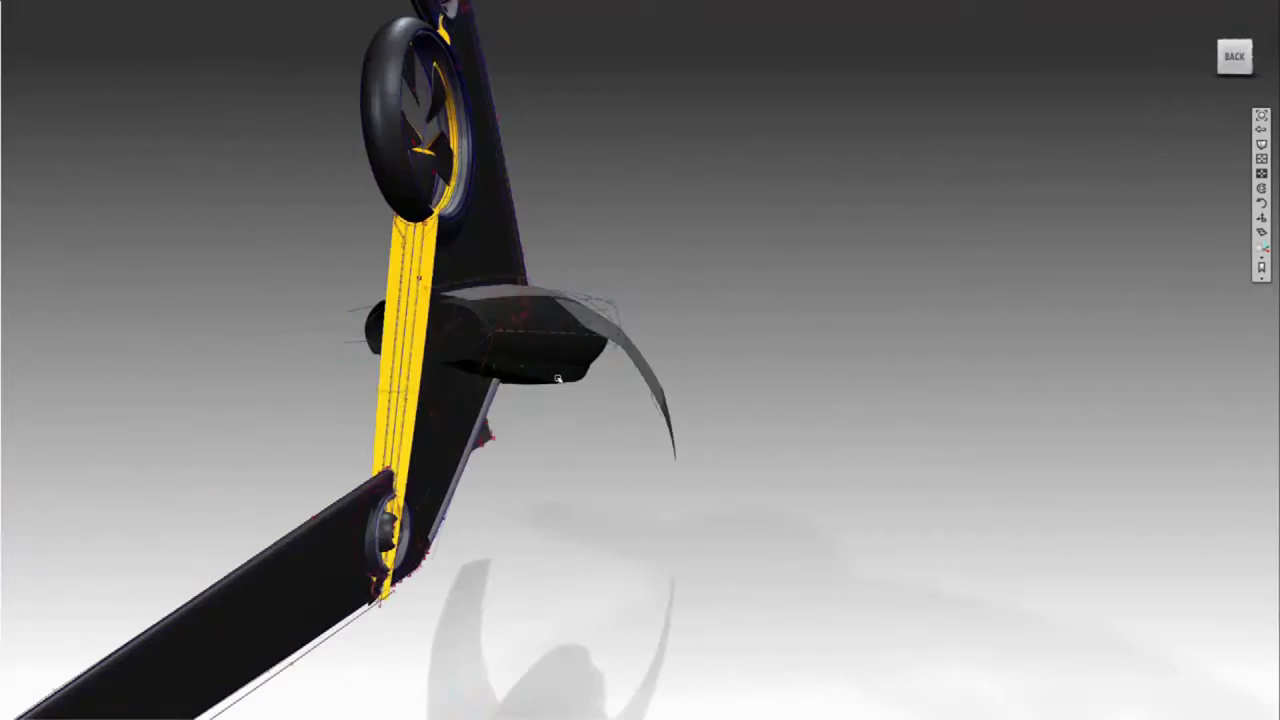
# - Examine the shaded aircraft's tail, propeller and wings from further angles in the full-screen view
pyautogui.moveTo(755, 378); pyautogui.dragTo(429, 477)
pyautogui.moveTo(632, 355); pyautogui.dragTo(444, 409)
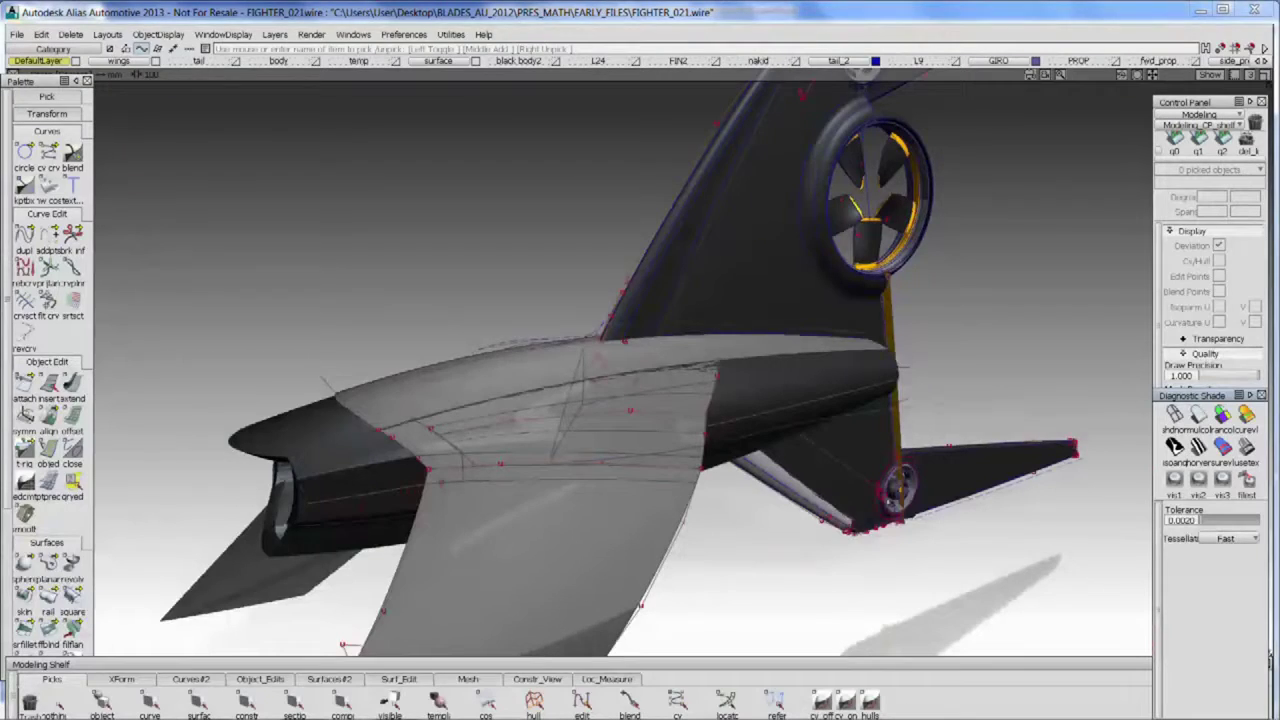
# - Switch to PowerPoint and present slide 32, "Treasure a Part of Your Model", as a slide show
pyautogui.scroll(-2, 623, 368)
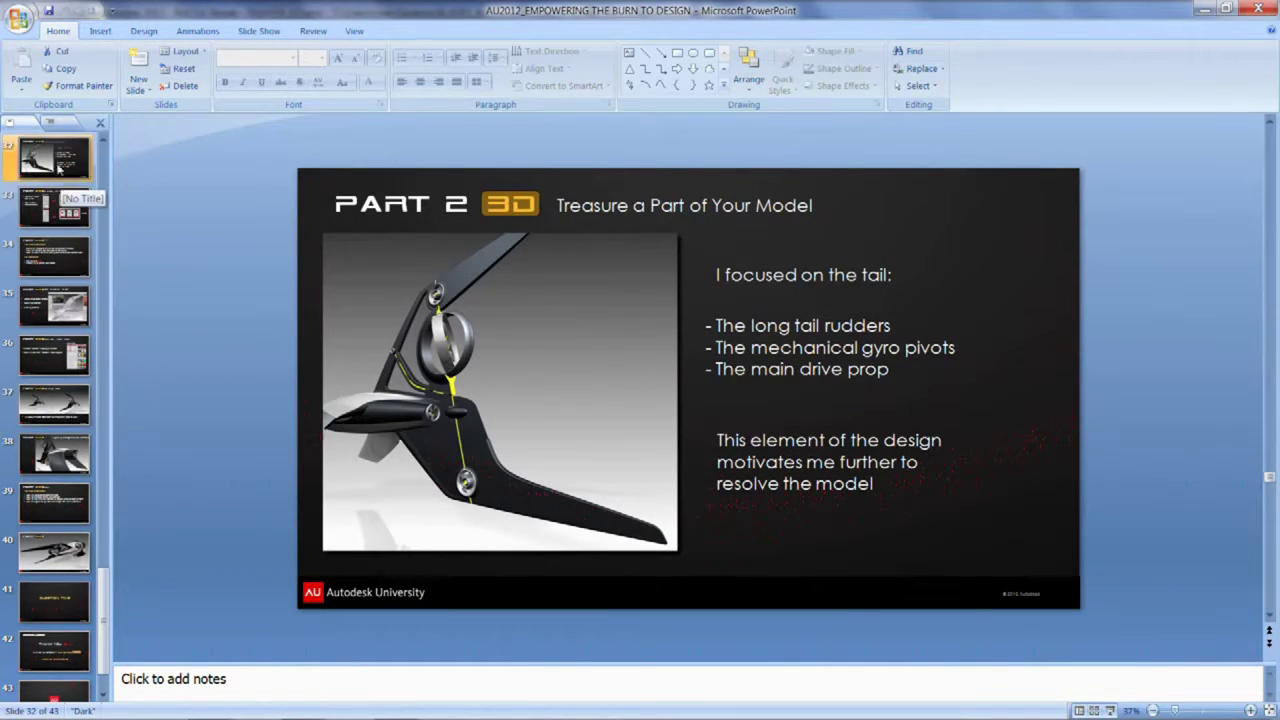
pyautogui.scroll(1, 63, 157)
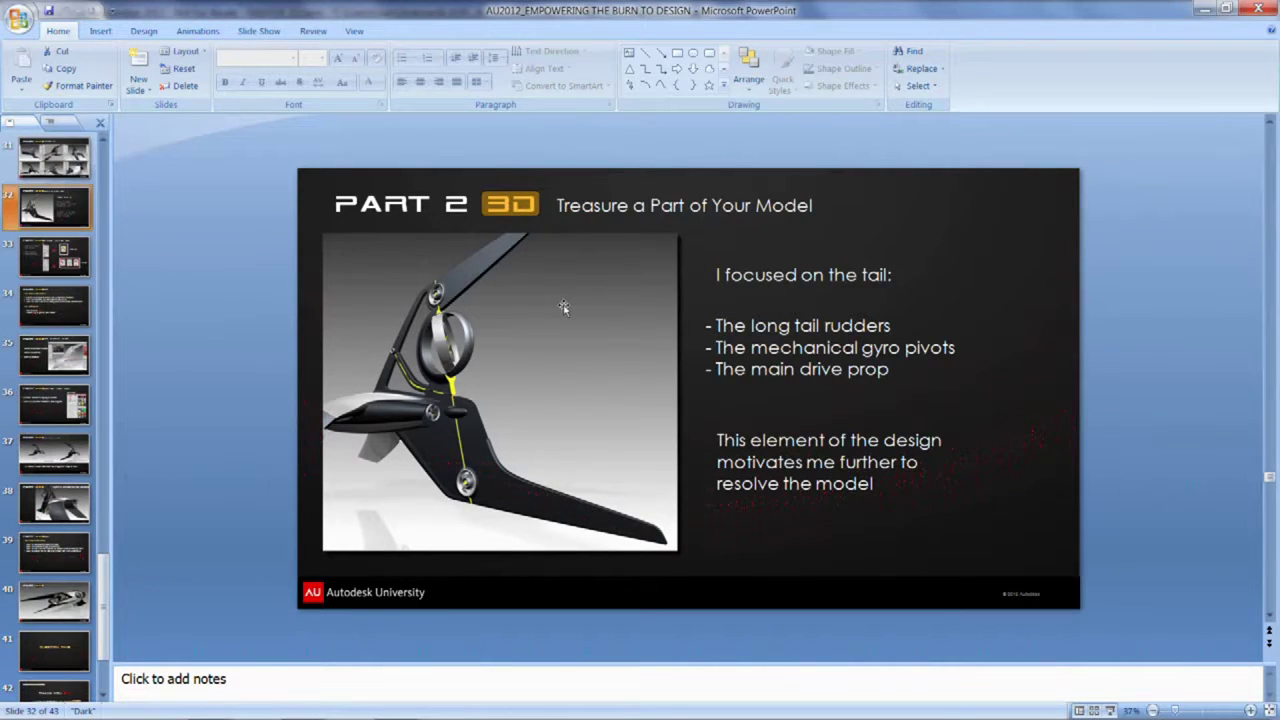
pyautogui.click(1108, 710)
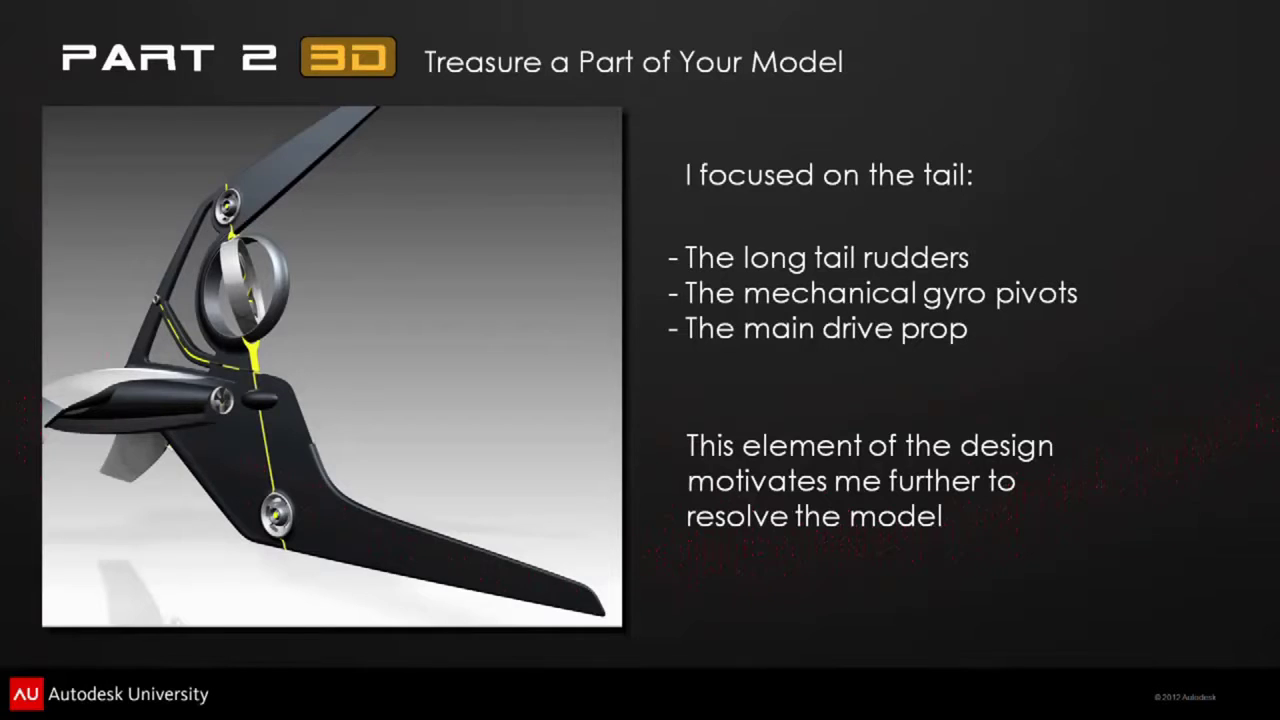
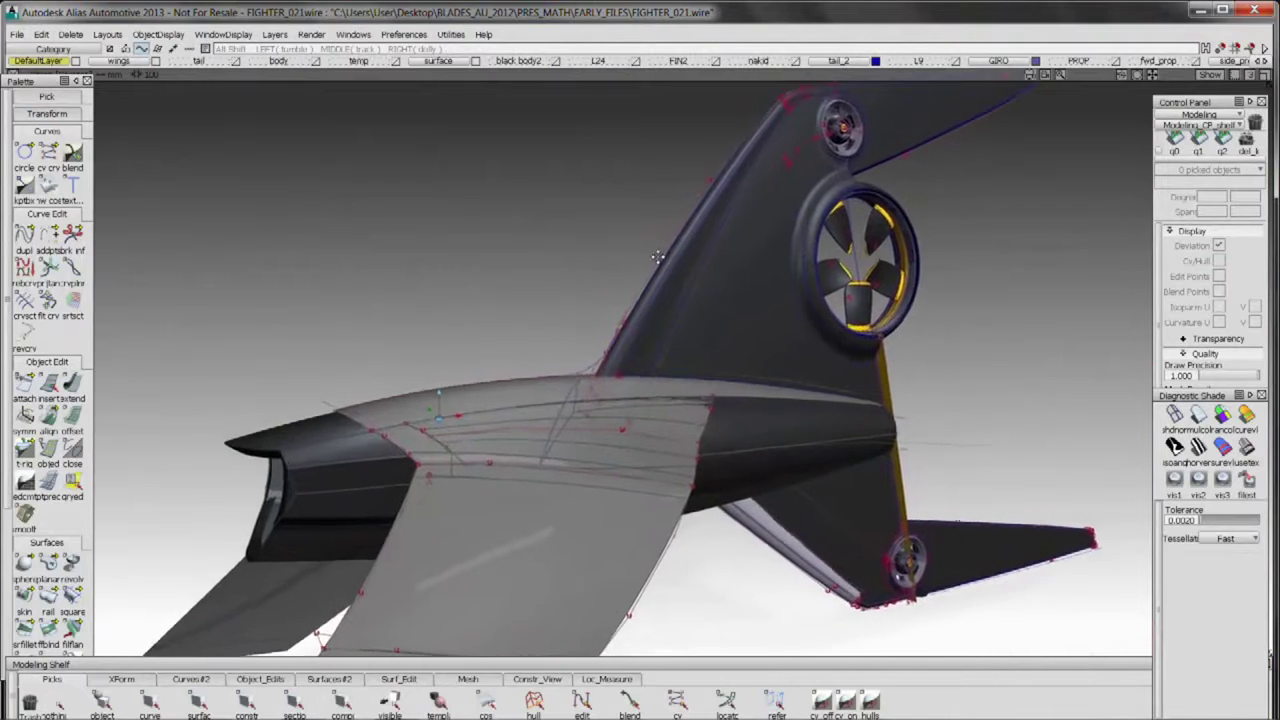
# - Switch back to Alias and start a new stage without deleting the existing objects, shaders, views and actions
pyautogui.moveTo(764, 412); pyautogui.dragTo(571, 335)
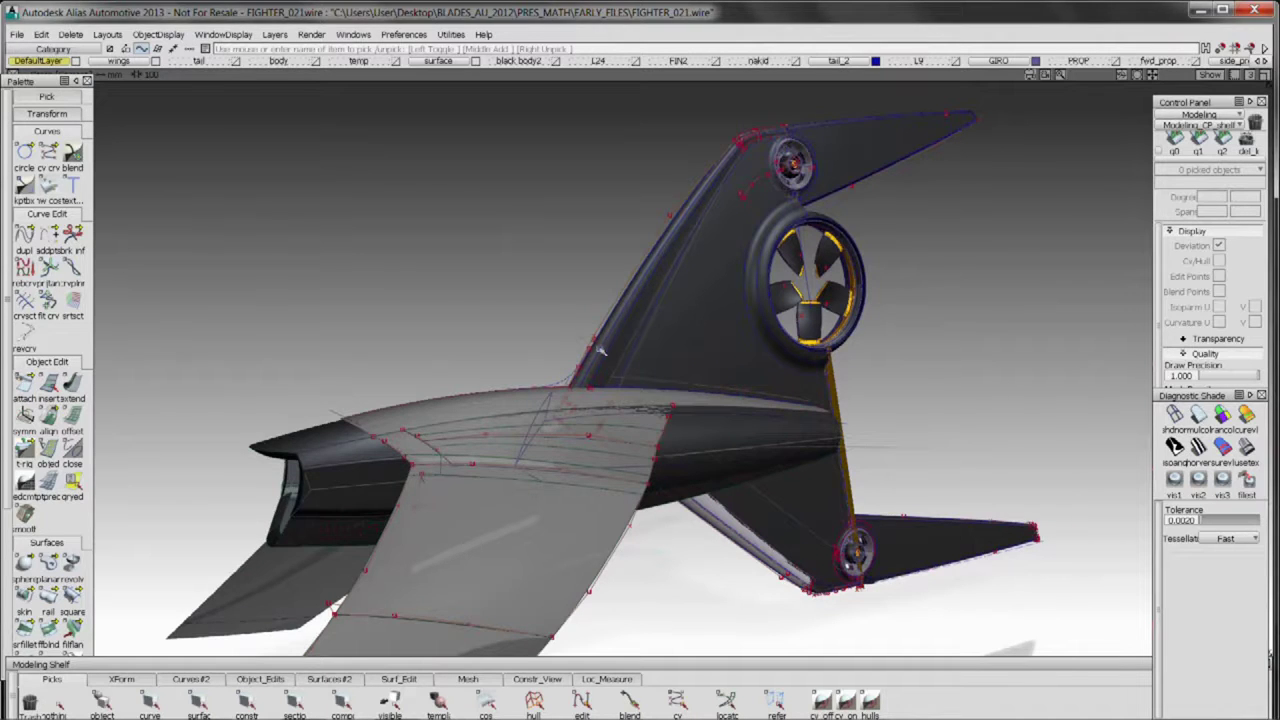
pyautogui.click(17, 34)
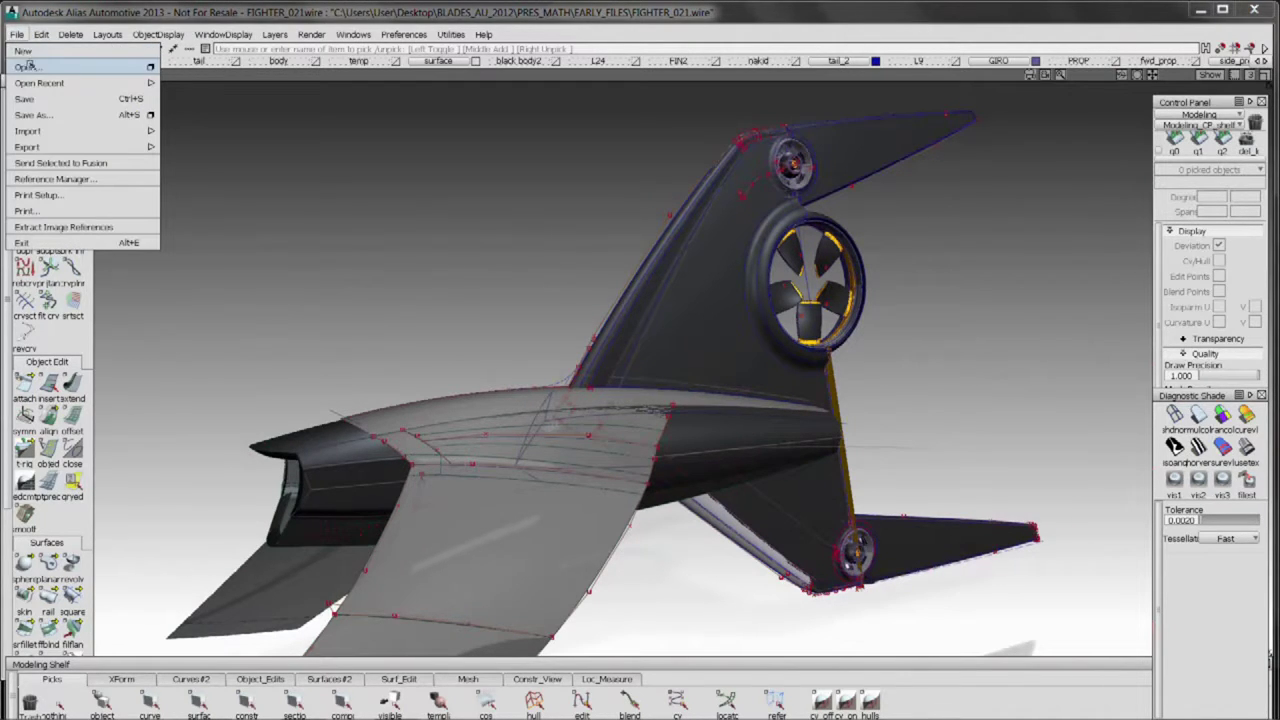
pyautogui.click(28, 52)
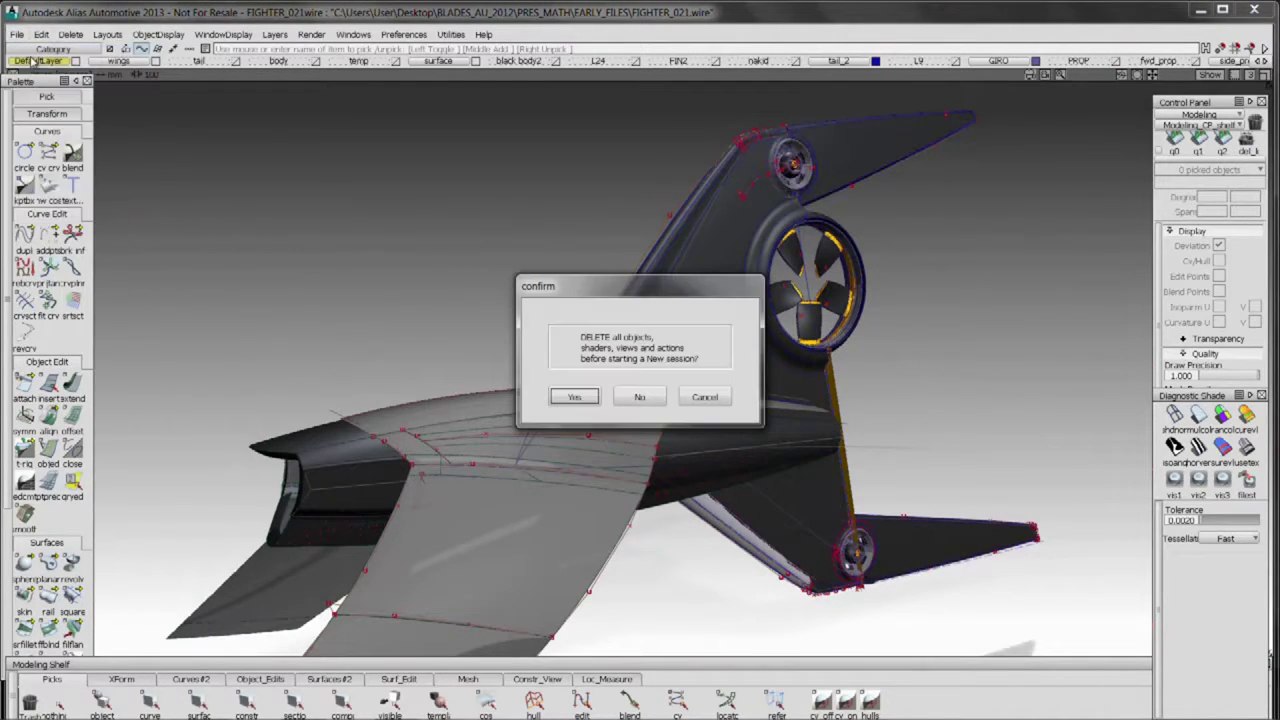
pyautogui.click(640, 399)
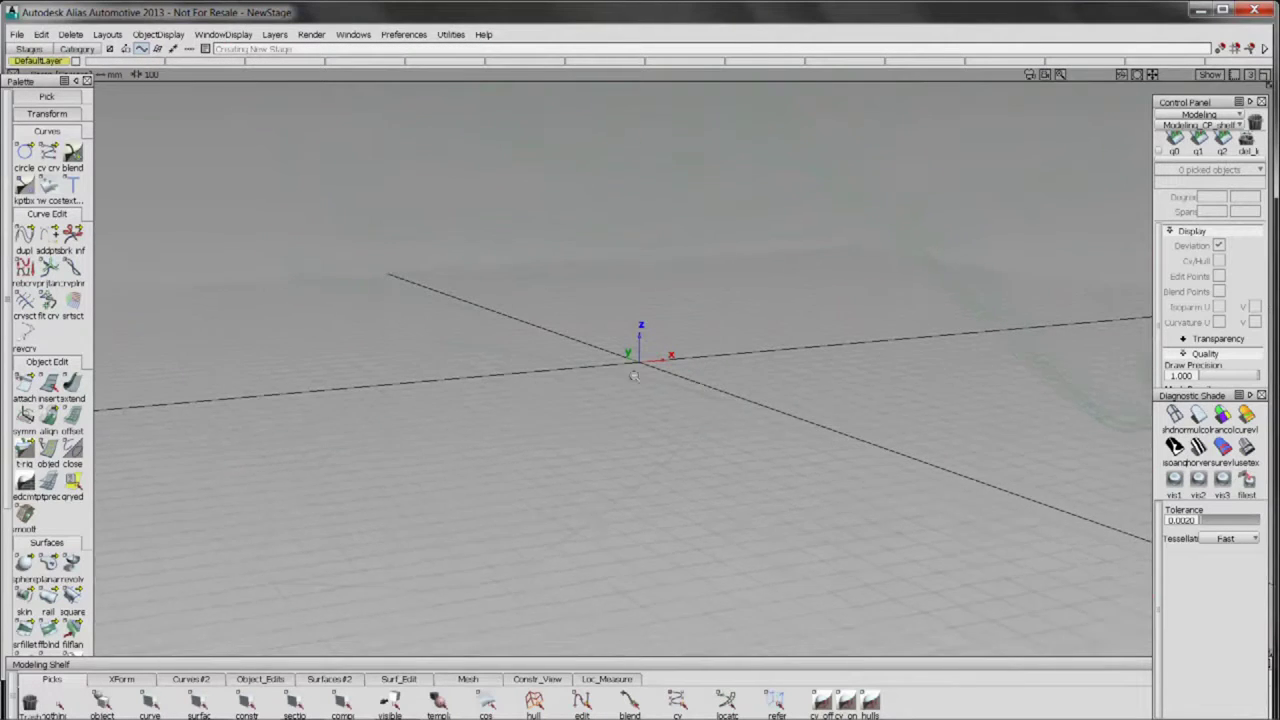
# - Hide the FIGHTER_021.wire stage with the Stage Editor, leaving the new stage as the working level
pyautogui.click(29, 49)
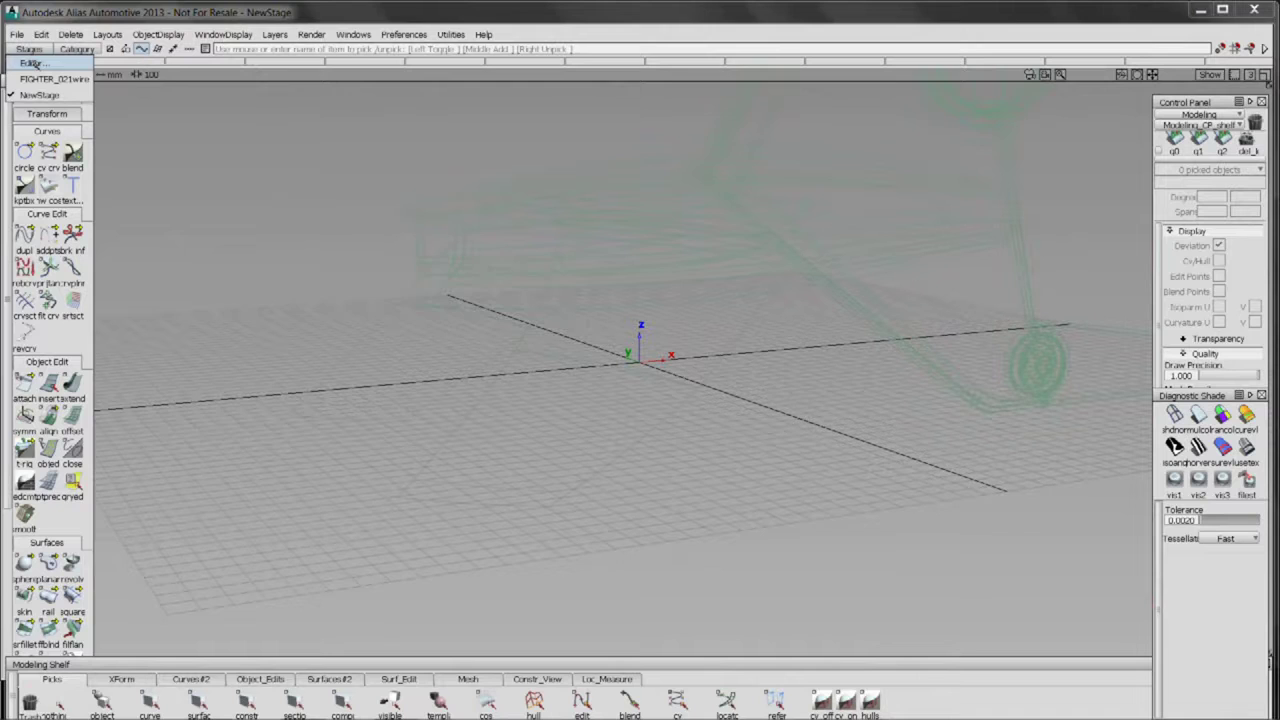
pyautogui.click(30, 63)
pyautogui.moveTo(260, 110); pyautogui.dragTo(662, 256)
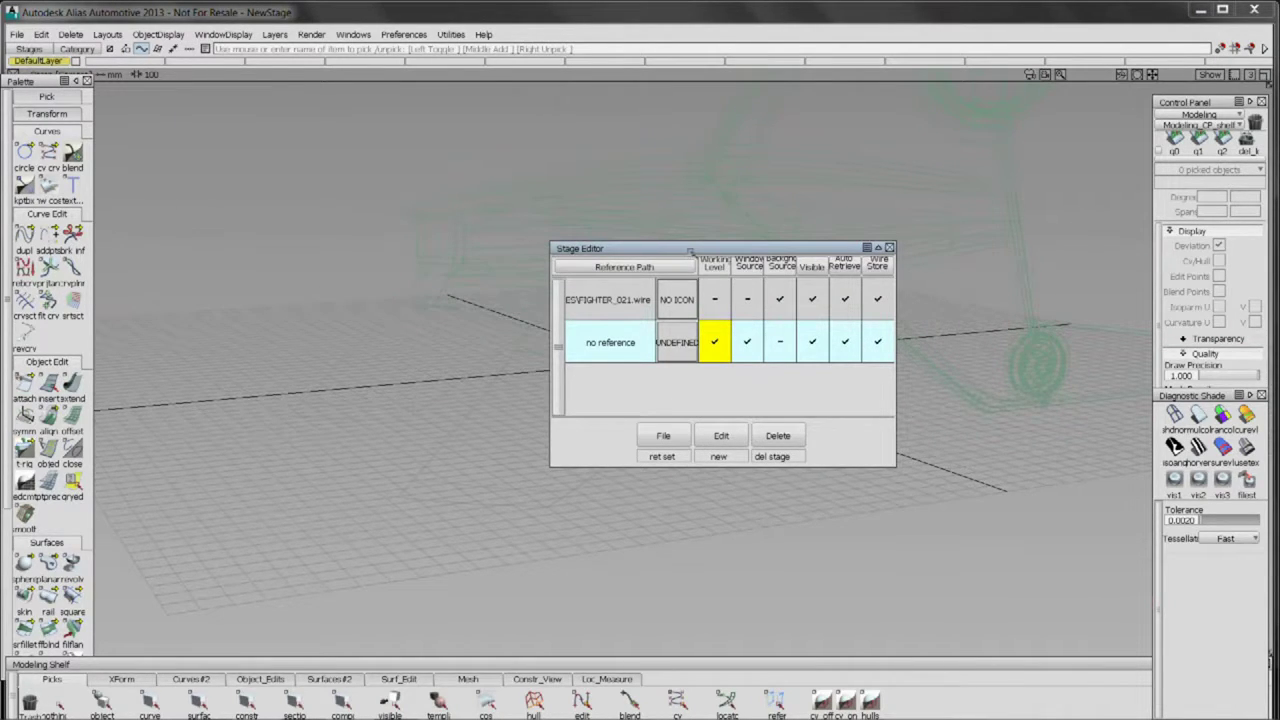
pyautogui.moveTo(689, 251); pyautogui.dragTo(541, 205)
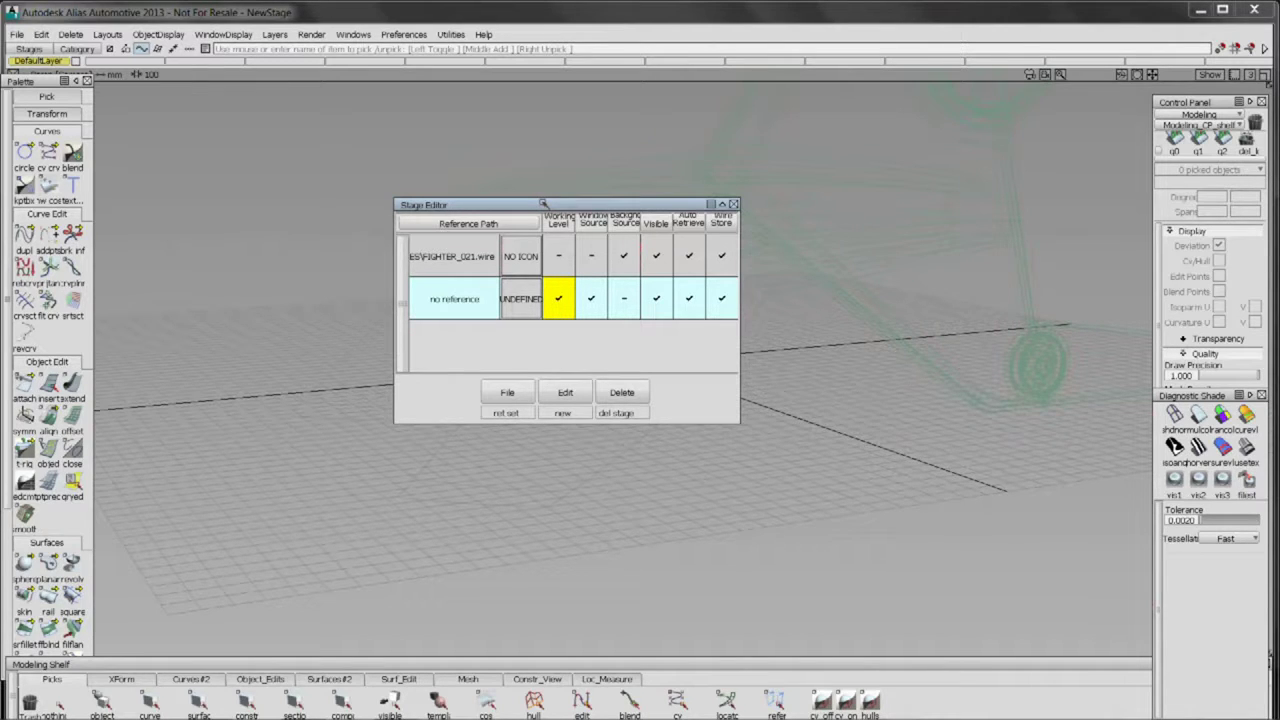
pyautogui.moveTo(540, 201); pyautogui.dragTo(418, 427)
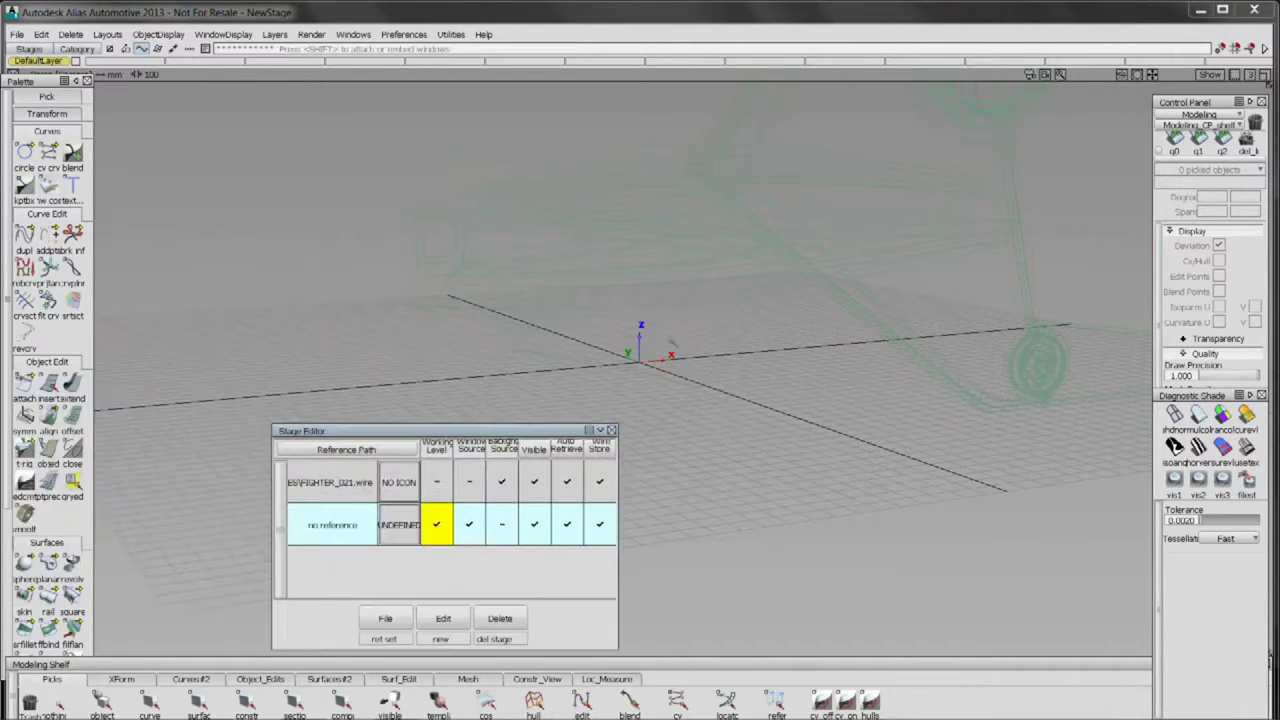
pyautogui.moveTo(608, 300); pyautogui.dragTo(925, 470)
pyautogui.moveTo(808, 337); pyautogui.dragTo(767, 471)
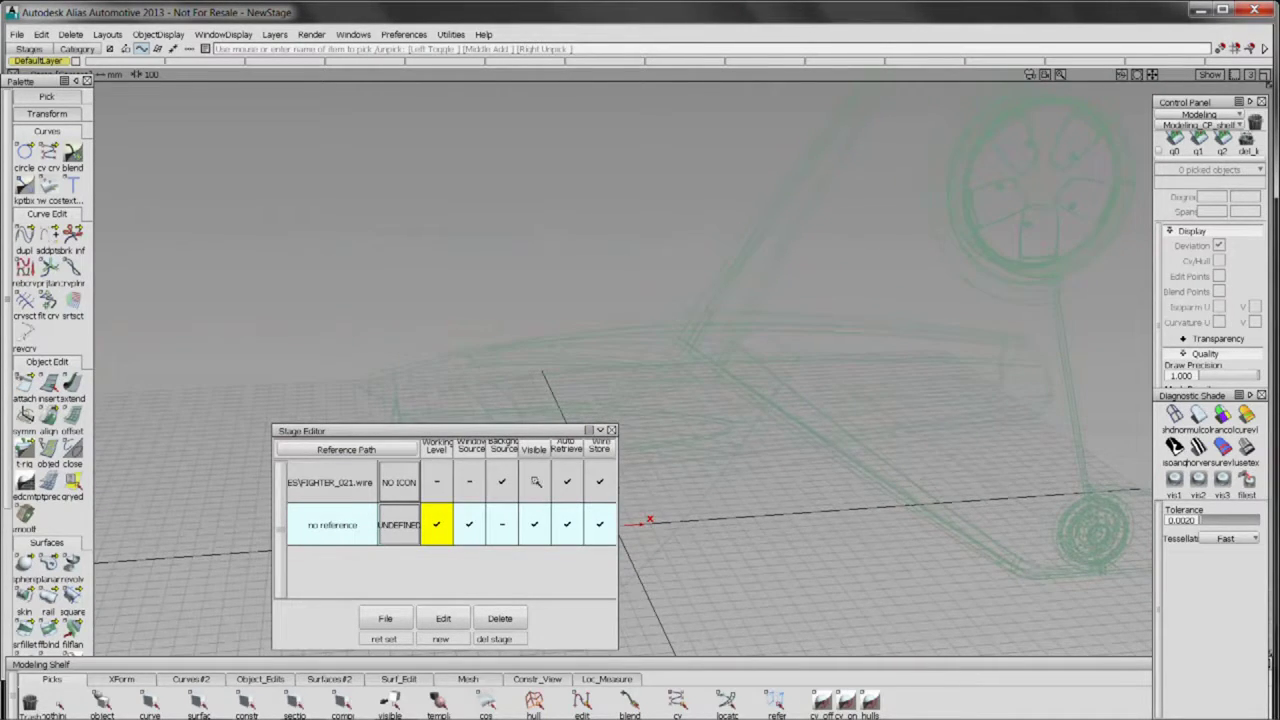
pyautogui.click(535, 481)
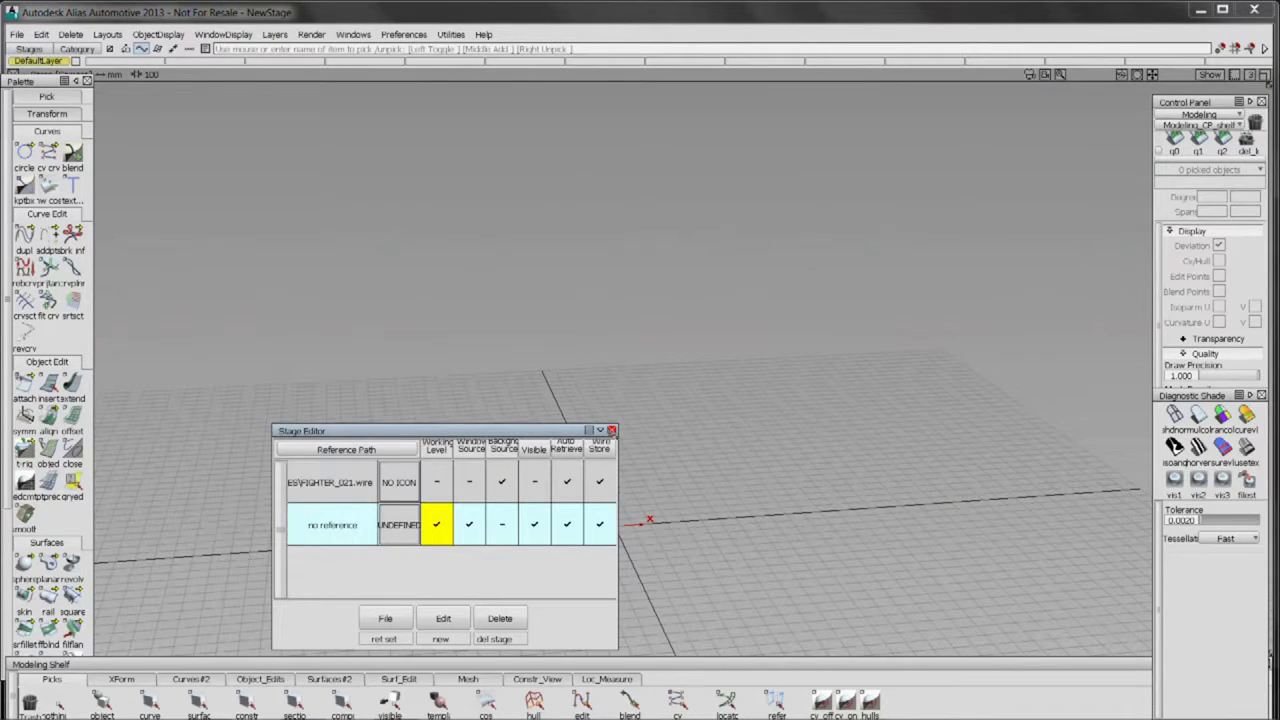
pyautogui.click(612, 430)
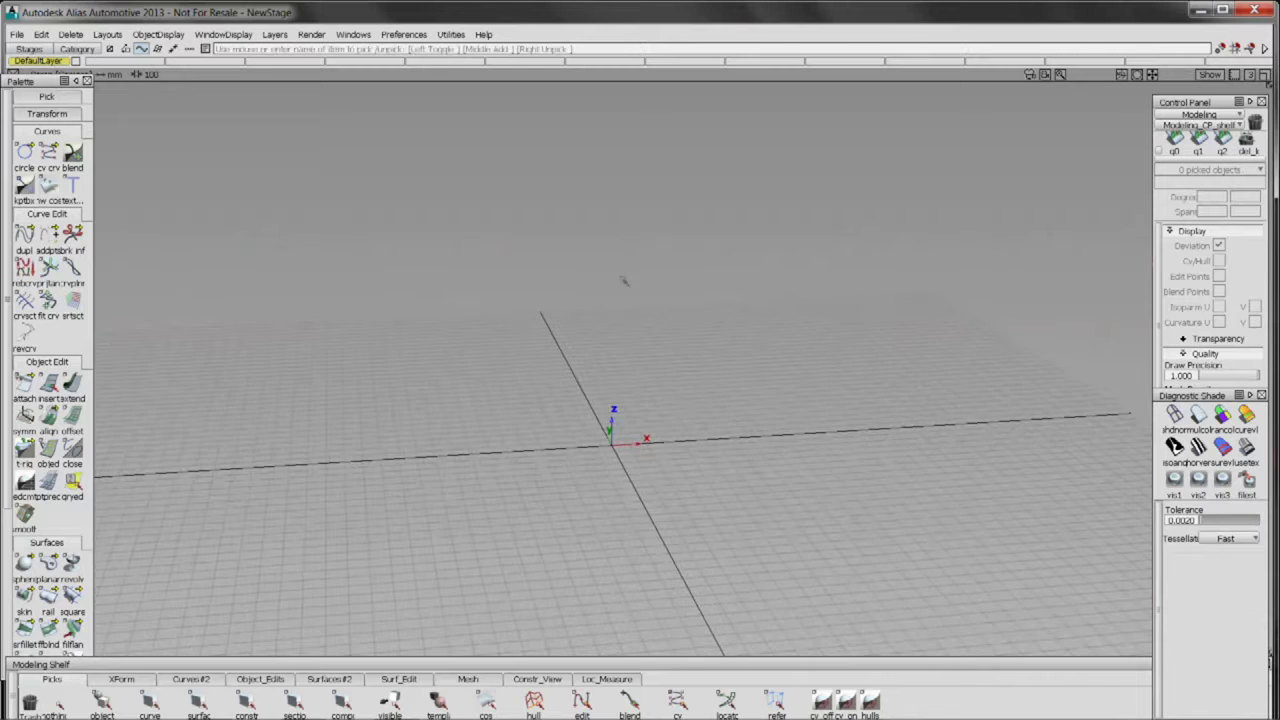
# - Draw a horizontal two-point edit point curve of degree 2 with chord knot spacing in an orthographic view
pyautogui.moveTo(829, 238); pyautogui.dragTo(764, 389)
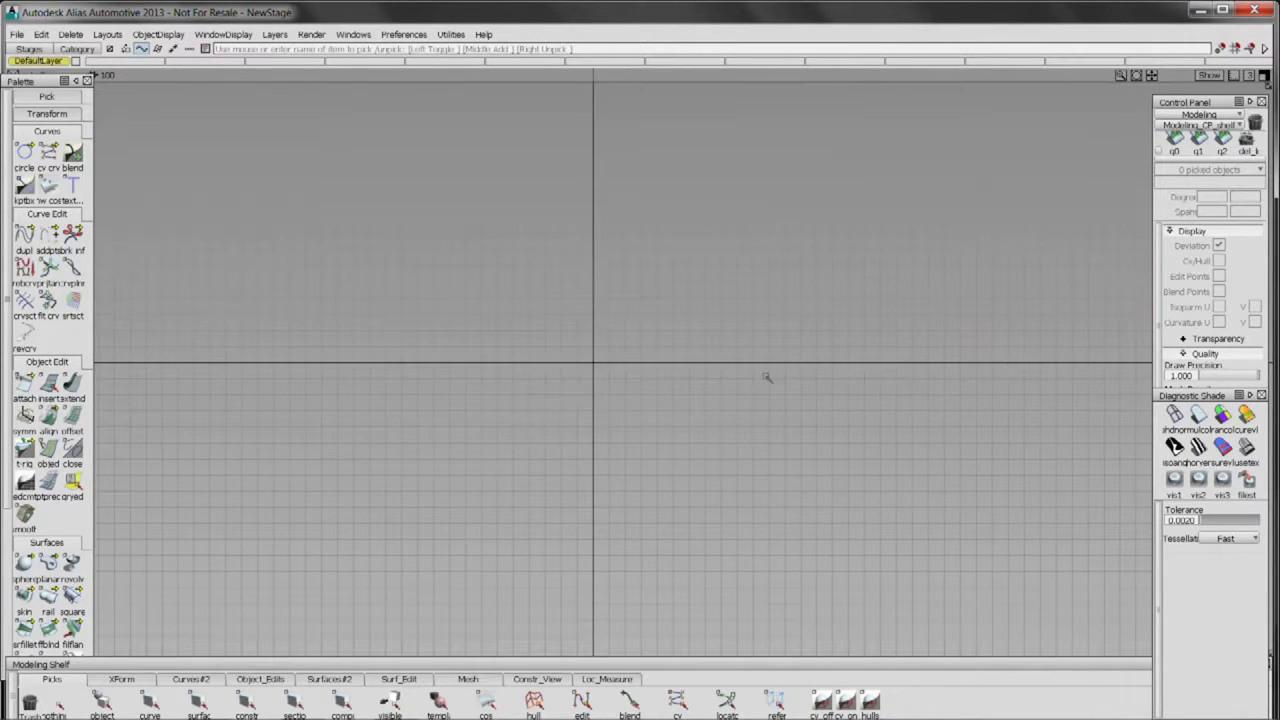
pyautogui.moveTo(701, 404); pyautogui.dragTo(643, 360)
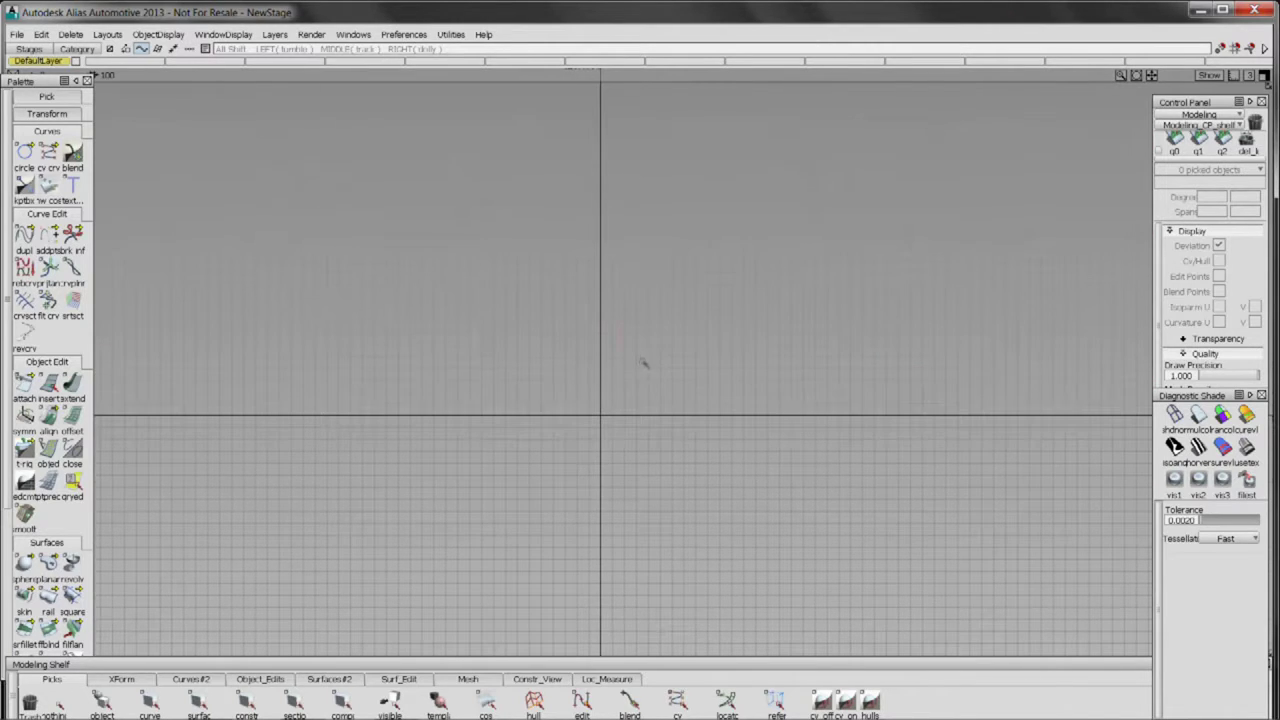
pyautogui.click(43, 162)
pyautogui.moveTo(50, 164); pyautogui.dragTo(97, 155)
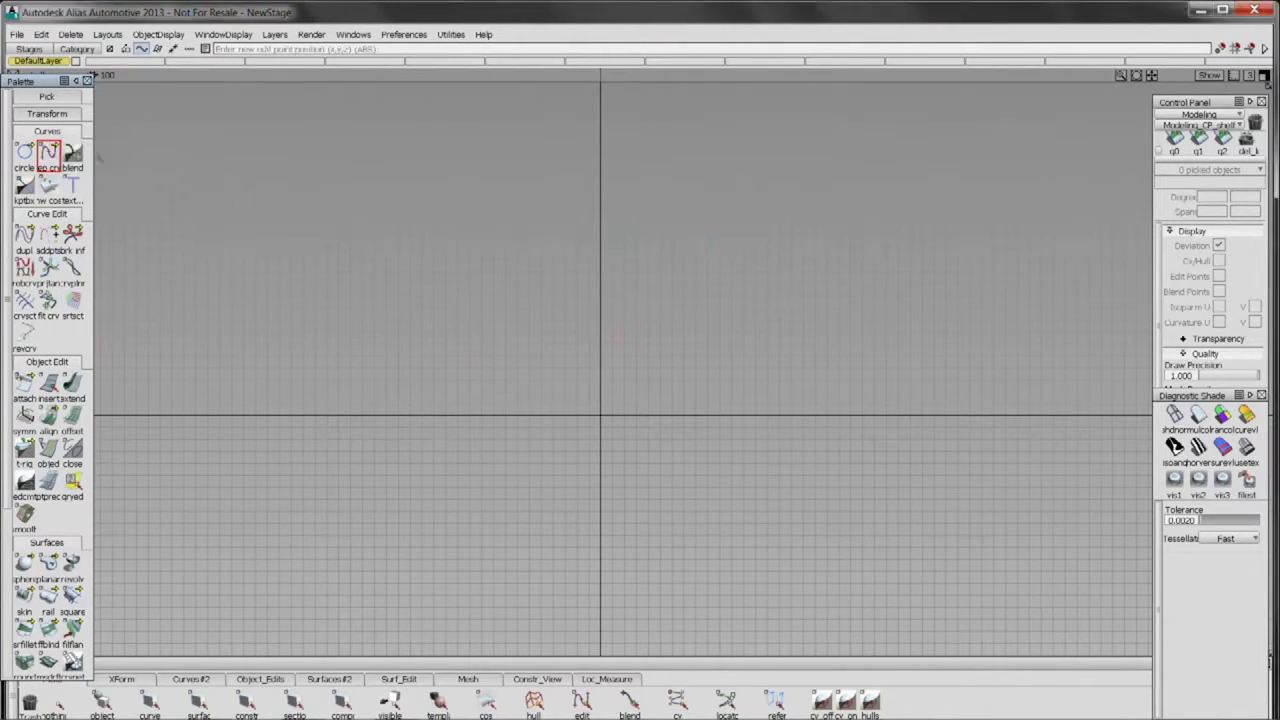
pyautogui.doubleClick(50, 155)
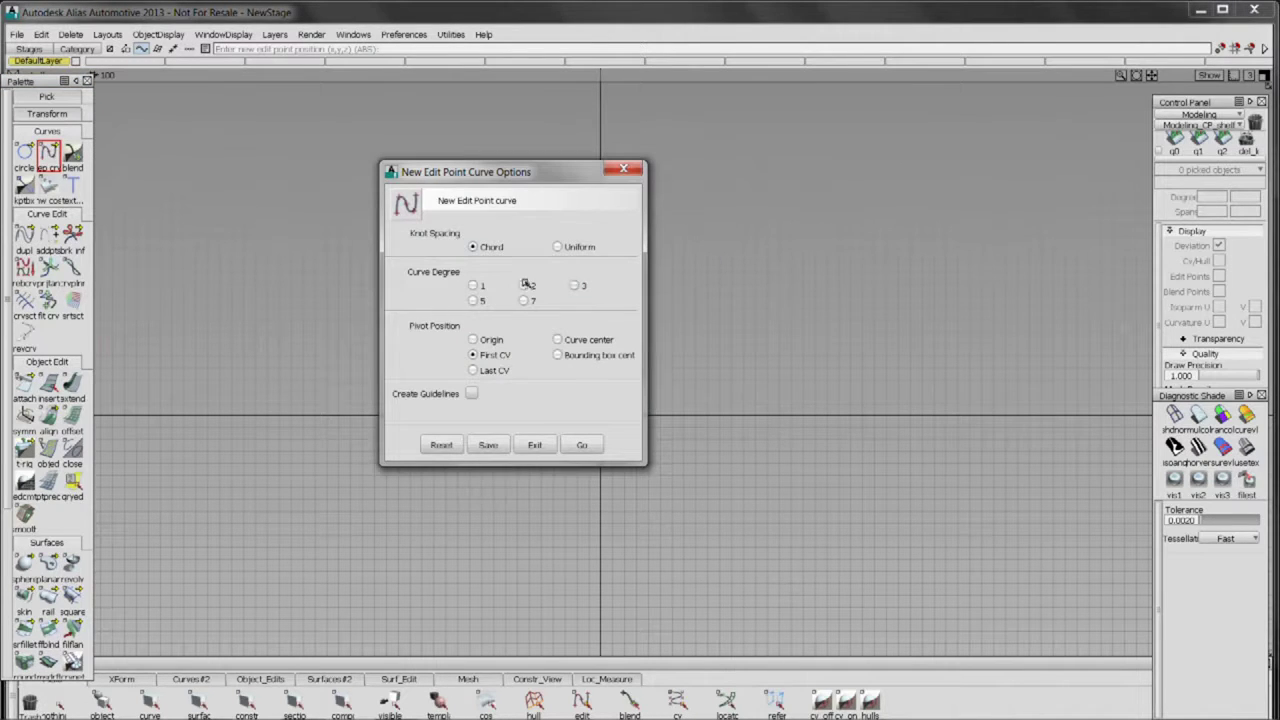
pyautogui.click(589, 446)
pyautogui.moveTo(592, 441); pyautogui.dragTo(443, 429)
pyautogui.click(457, 373)
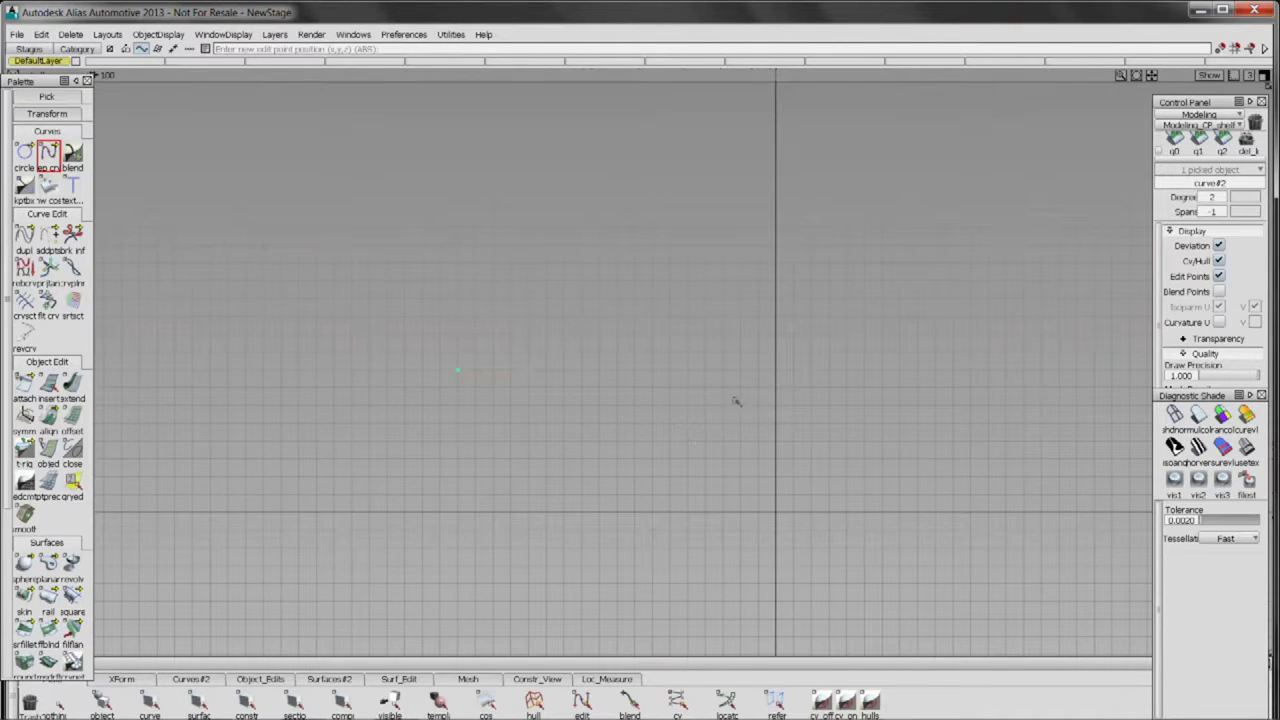
pyautogui.click(686, 375)
# - Raise the curve's middle CV to bend it into a symmetrical, shallow arch
pyautogui.moveTo(573, 480); pyautogui.dragTo(562, 396)
pyautogui.moveTo(580, 431); pyautogui.dragTo(628, 440)
pyautogui.moveTo(602, 320); pyautogui.dragTo(580, 383)
pyautogui.moveTo(612, 458)
pyautogui.mouseDown()
pyautogui.moveTo(617, 417)
pyautogui.moveTo(585, 485)
pyautogui.moveTo(654, 469)
pyautogui.moveTo(690, 442)
pyautogui.mouseUp()
pyautogui.moveTo(456, 450); pyautogui.dragTo(455, 402)
pyautogui.moveTo(497, 479)
pyautogui.mouseDown()
pyautogui.moveTo(478, 477)
pyautogui.moveTo(500, 450)
pyautogui.mouseUp()
pyautogui.moveTo(584, 376); pyautogui.dragTo(558, 455)
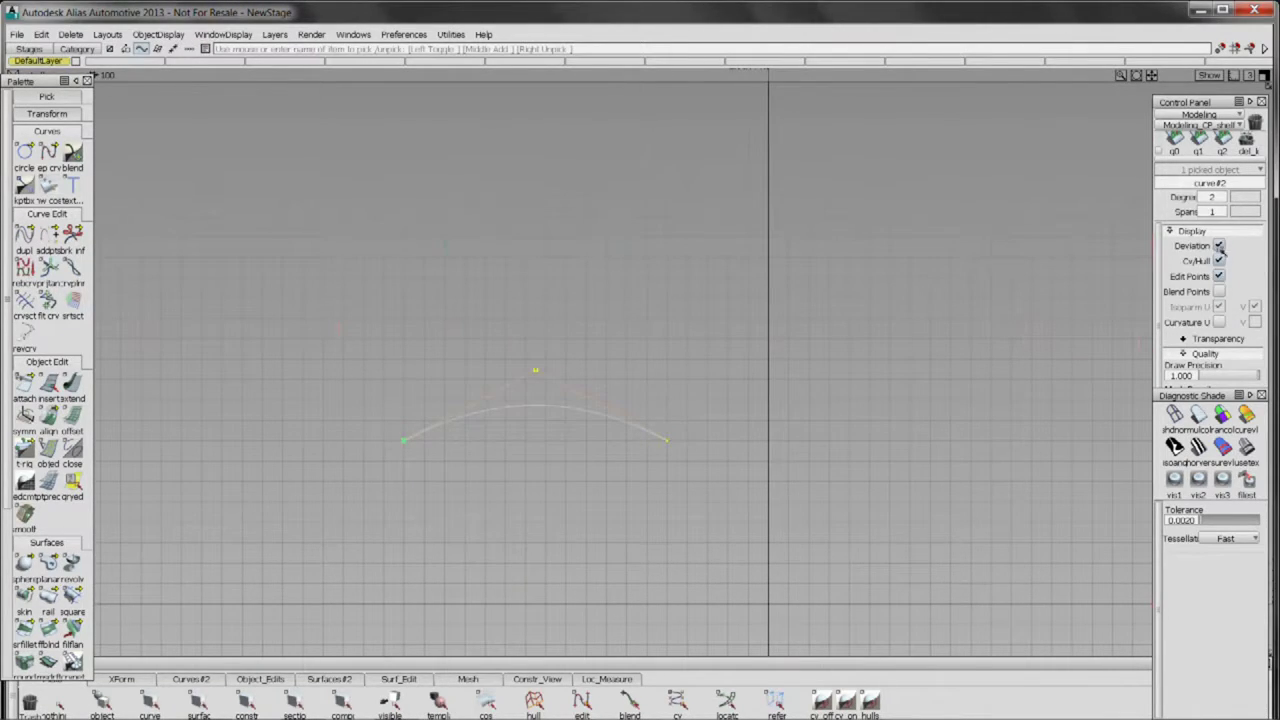
# - Try degree 3 on the arched curve and restore it to degree 2
pyautogui.click(1226, 197)
pyautogui.click(1222, 268)
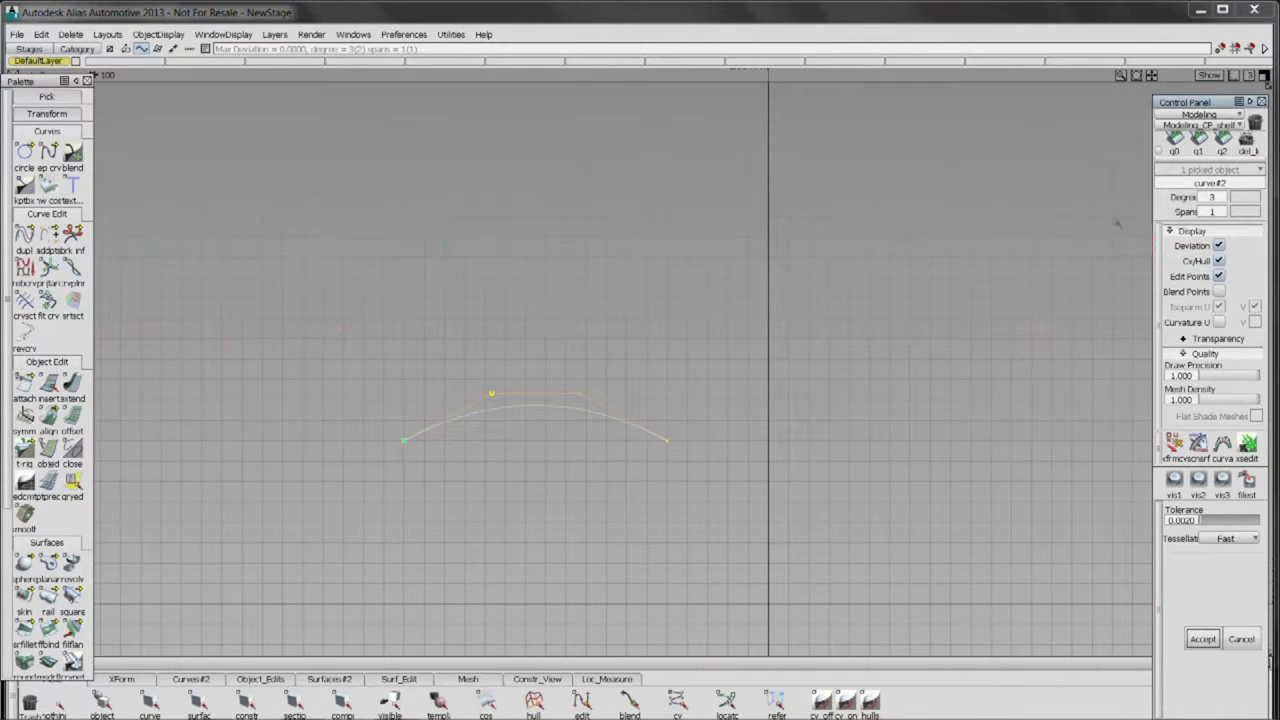
pyautogui.click(1222, 197)
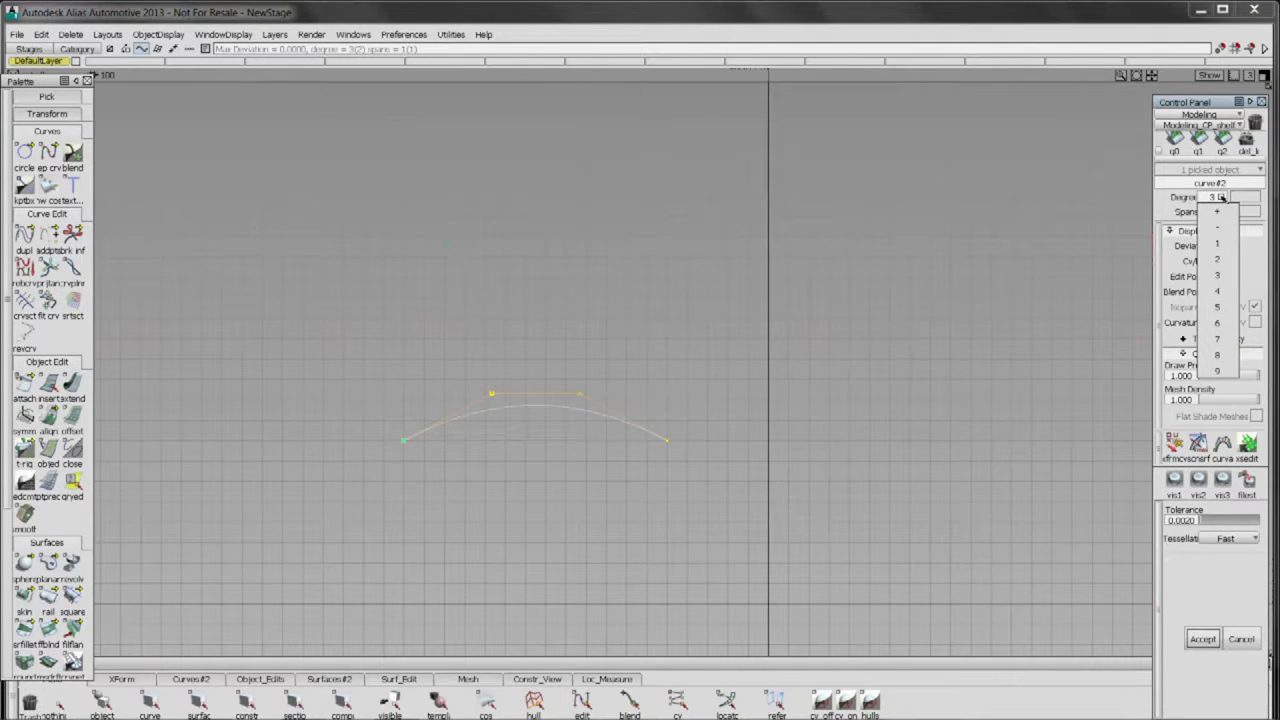
pyautogui.click(1220, 259)
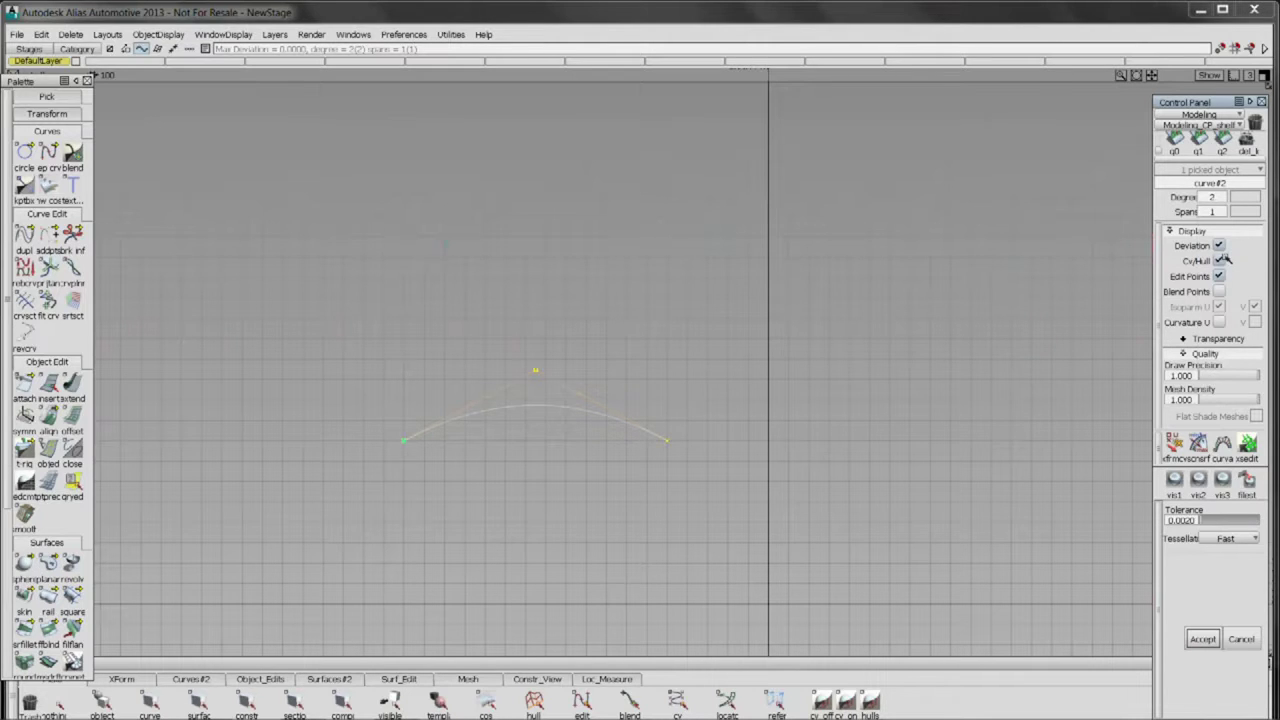
# - Move the whole curve off the centre axis in another orthographic view, keeping it parallel to the axis
pyautogui.moveTo(488, 523); pyautogui.dragTo(482, 468)
pyautogui.press('F6')
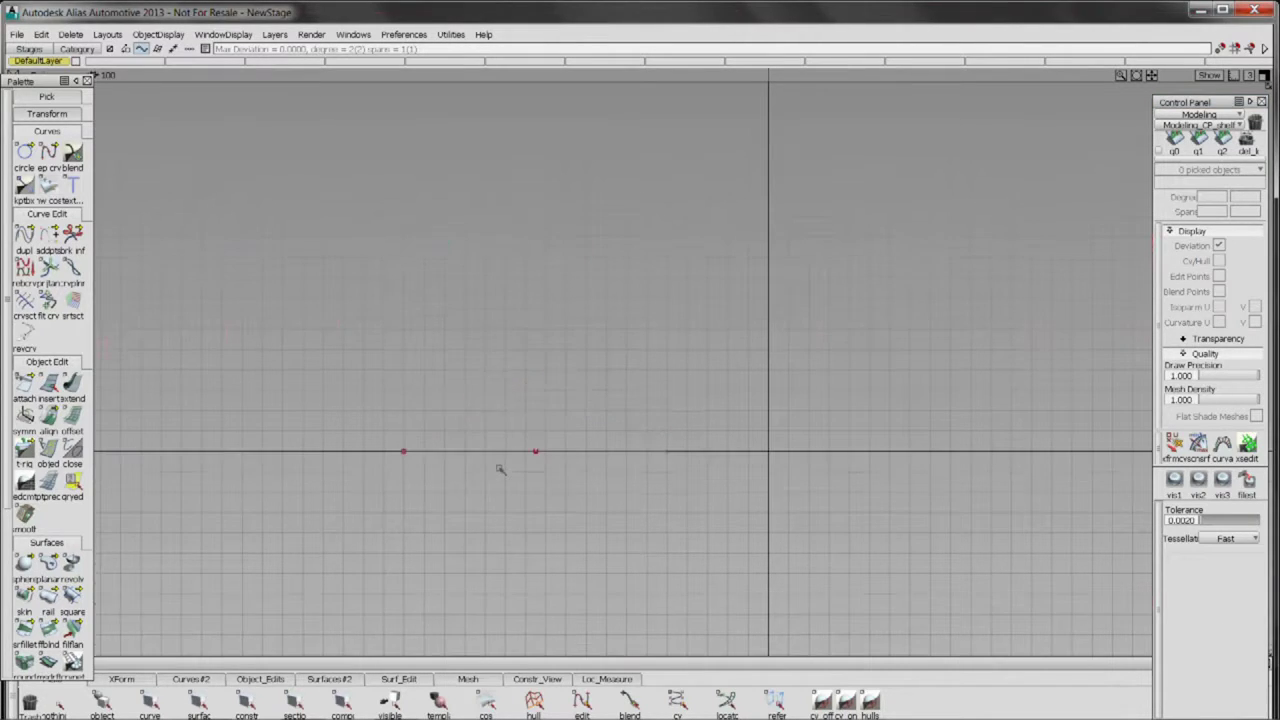
pyautogui.moveTo(574, 514)
pyautogui.mouseDown()
pyautogui.moveTo(586, 480)
pyautogui.moveTo(563, 526)
pyautogui.moveTo(526, 526)
pyautogui.moveTo(566, 480)
pyautogui.moveTo(560, 571)
pyautogui.moveTo(591, 511)
pyautogui.mouseUp()
pyautogui.click(537, 453)
pyautogui.moveTo(500, 581)
pyautogui.mouseDown()
pyautogui.moveTo(501, 473)
pyautogui.moveTo(445, 490)
pyautogui.moveTo(430, 476)
pyautogui.moveTo(465, 501)
pyautogui.moveTo(459, 446)
pyautogui.mouseUp()
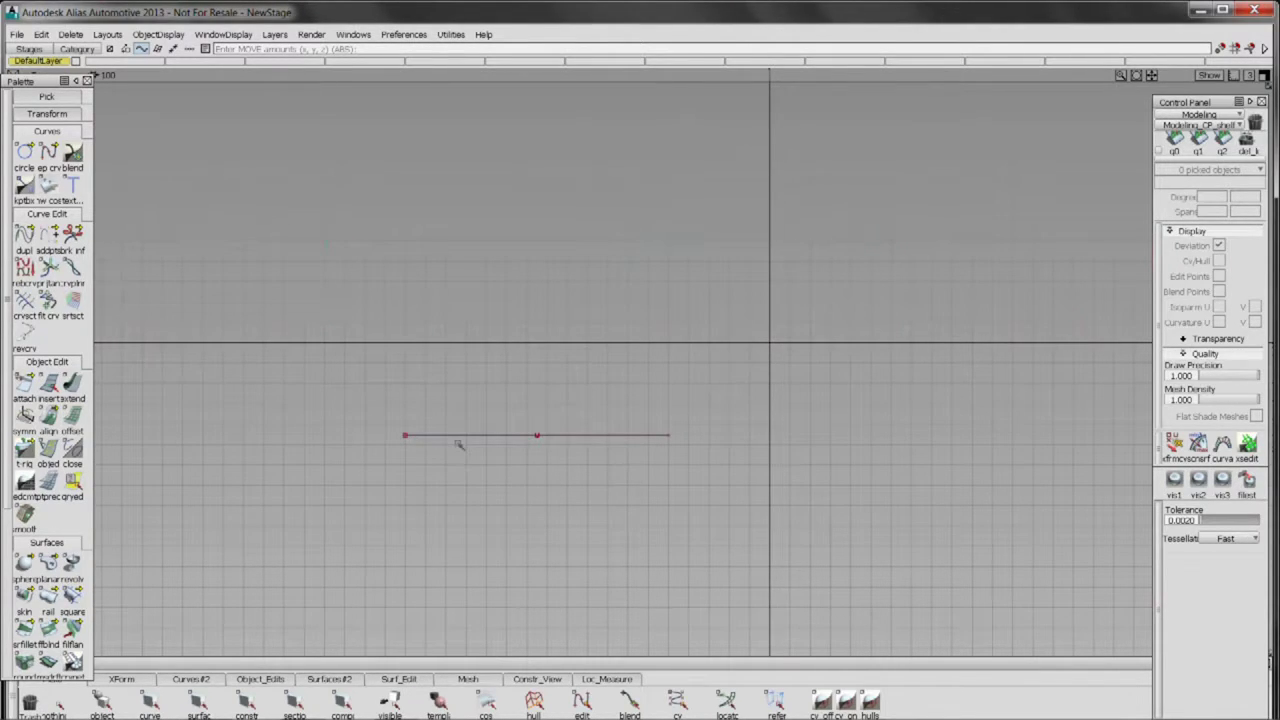
# - Adjust the curve's offset so that it sits slightly closer to the centre axis
pyautogui.moveTo(504, 494)
pyautogui.mouseDown()
pyautogui.moveTo(495, 518)
pyautogui.moveTo(503, 472)
pyautogui.moveTo(494, 502)
pyautogui.moveTo(511, 498)
pyautogui.moveTo(470, 494)
pyautogui.moveTo(525, 508)
pyautogui.moveTo(519, 492)
pyautogui.mouseUp()
pyautogui.click(490, 436)
pyautogui.moveTo(515, 498); pyautogui.dragTo(468, 499)
pyautogui.moveTo(493, 418); pyautogui.dragTo(489, 479)
pyautogui.moveTo(497, 489); pyautogui.dragTo(503, 455)
pyautogui.moveTo(488, 518); pyautogui.dragTo(488, 508)
pyautogui.moveTo(505, 534); pyautogui.dragTo(504, 510)
pyautogui.moveTo(508, 507); pyautogui.dragTo(570, 476)
pyautogui.moveTo(570, 474); pyautogui.dragTo(634, 428)
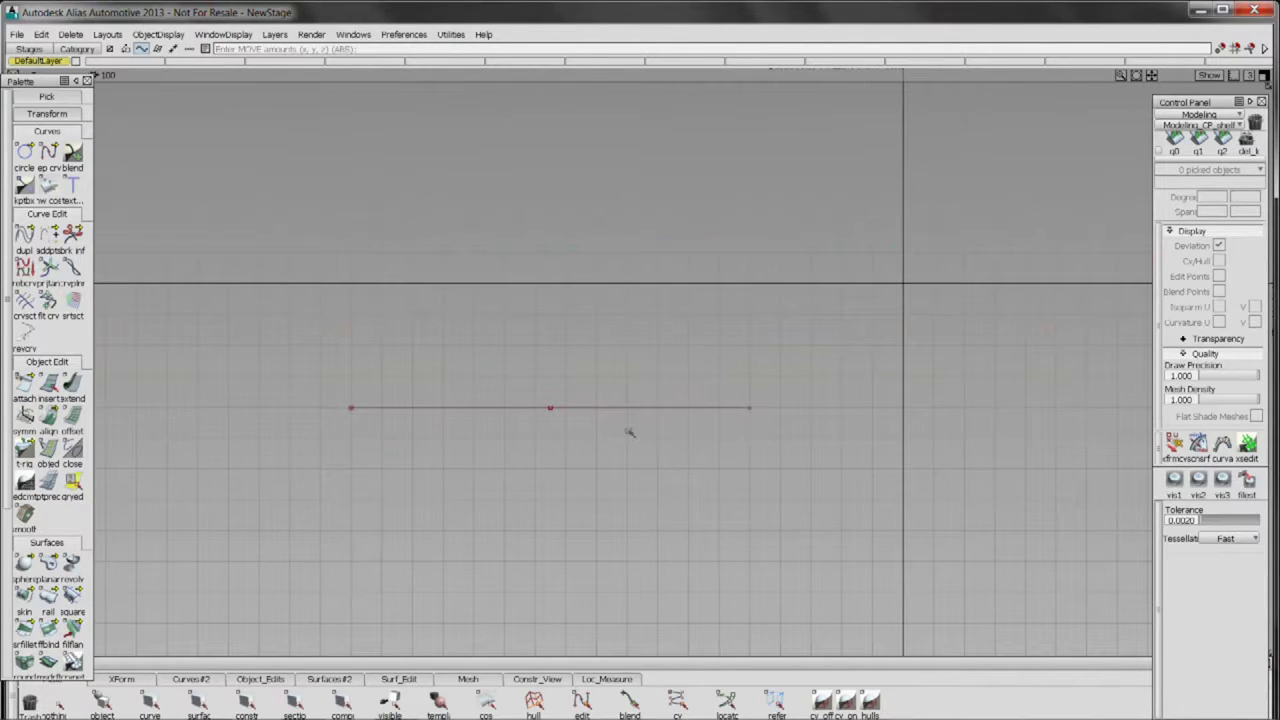
pyautogui.moveTo(337, 429); pyautogui.dragTo(397, 476)
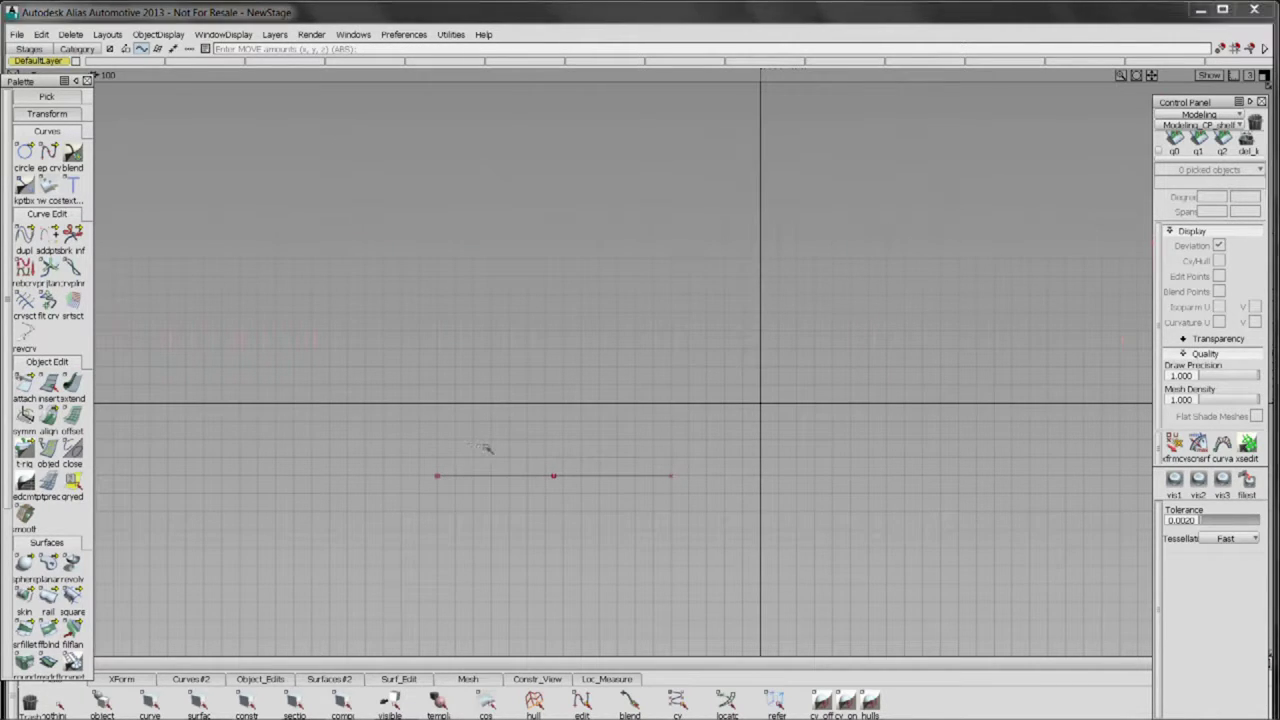
# - Look through the marking menus for pick, transform and display commands without running any of them
pyautogui.keyDown('ctrl'); pyautogui.keyDown('shift'); pyautogui.click(486, 447); pyautogui.keyUp('shift'); pyautogui.keyUp('ctrl')
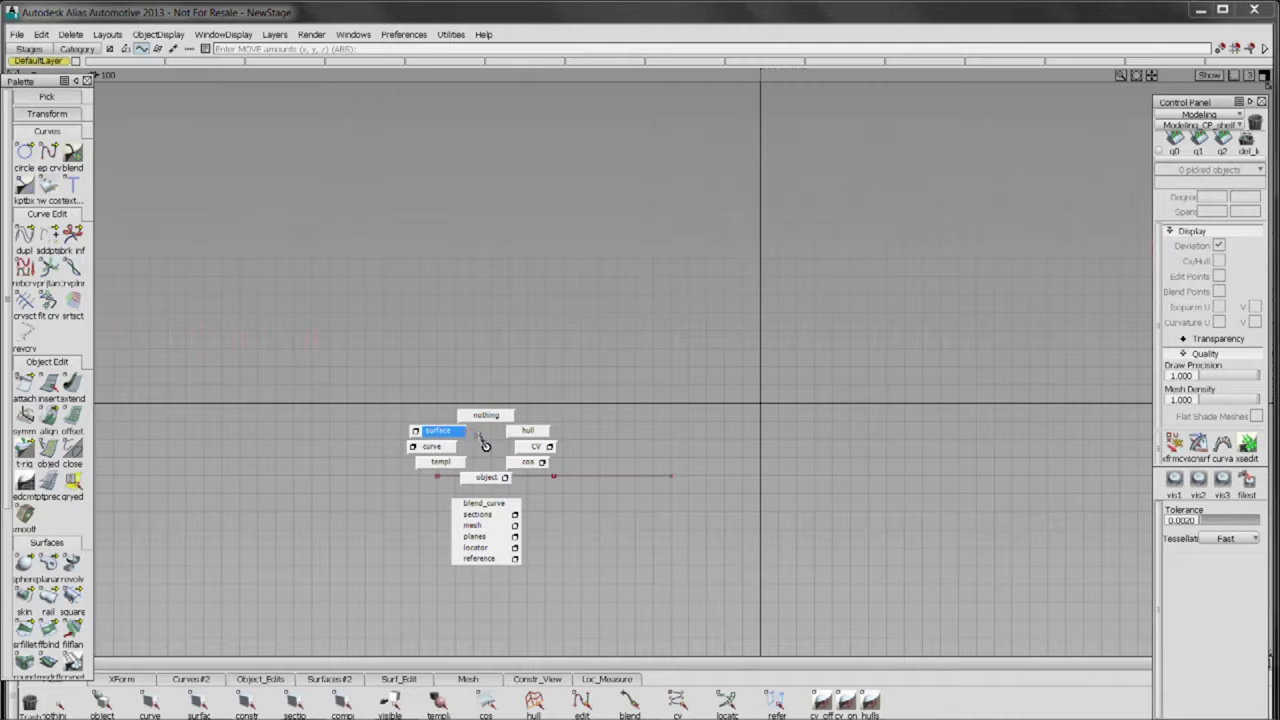
pyautogui.keyDown('ctrl'); pyautogui.keyDown('shift'); pyautogui.middleClick(489, 440); pyautogui.keyUp('shift'); pyautogui.keyUp('ctrl')
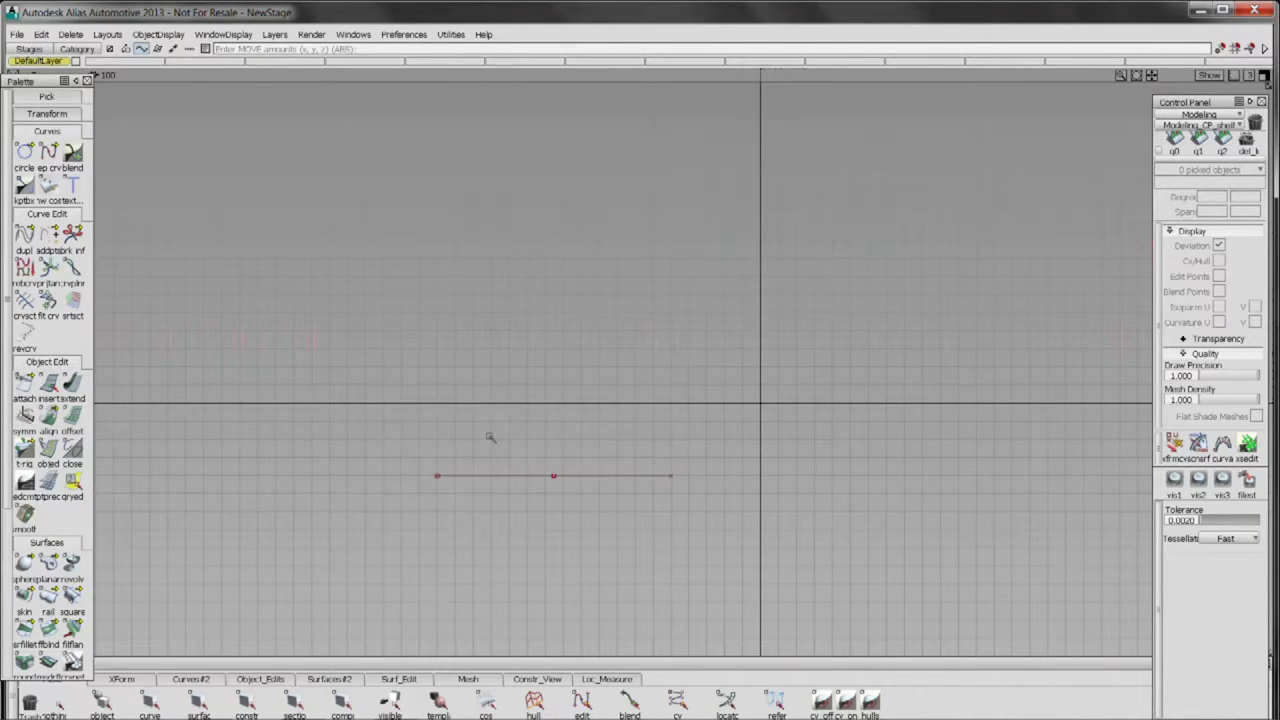
pyautogui.keyDown('ctrl'); pyautogui.keyDown('shift'); pyautogui.rightClick(490, 437); pyautogui.keyUp('shift'); pyautogui.keyUp('ctrl')
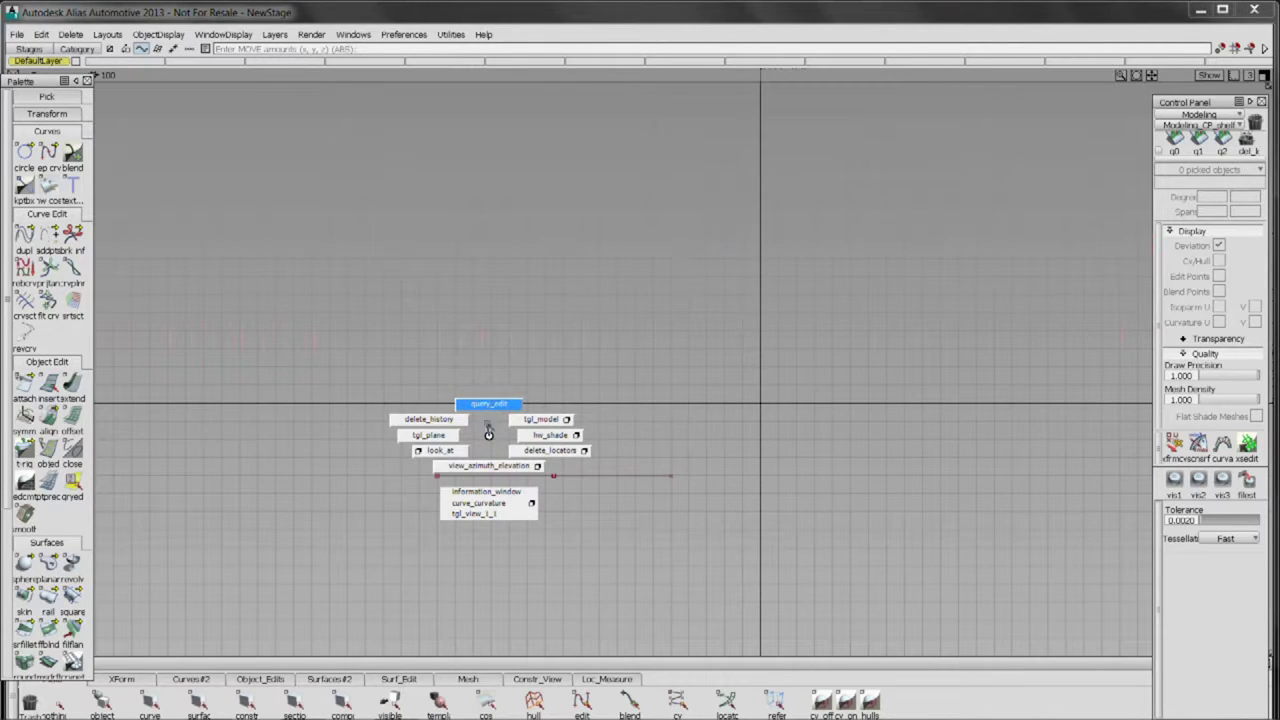
# - Mirror the offset curve across the XZ plane as a duplicate
pyautogui.keyDown('ctrl'); pyautogui.keyDown('shift'); pyautogui.click(531, 474); pyautogui.keyUp('shift'); pyautogui.keyUp('ctrl')
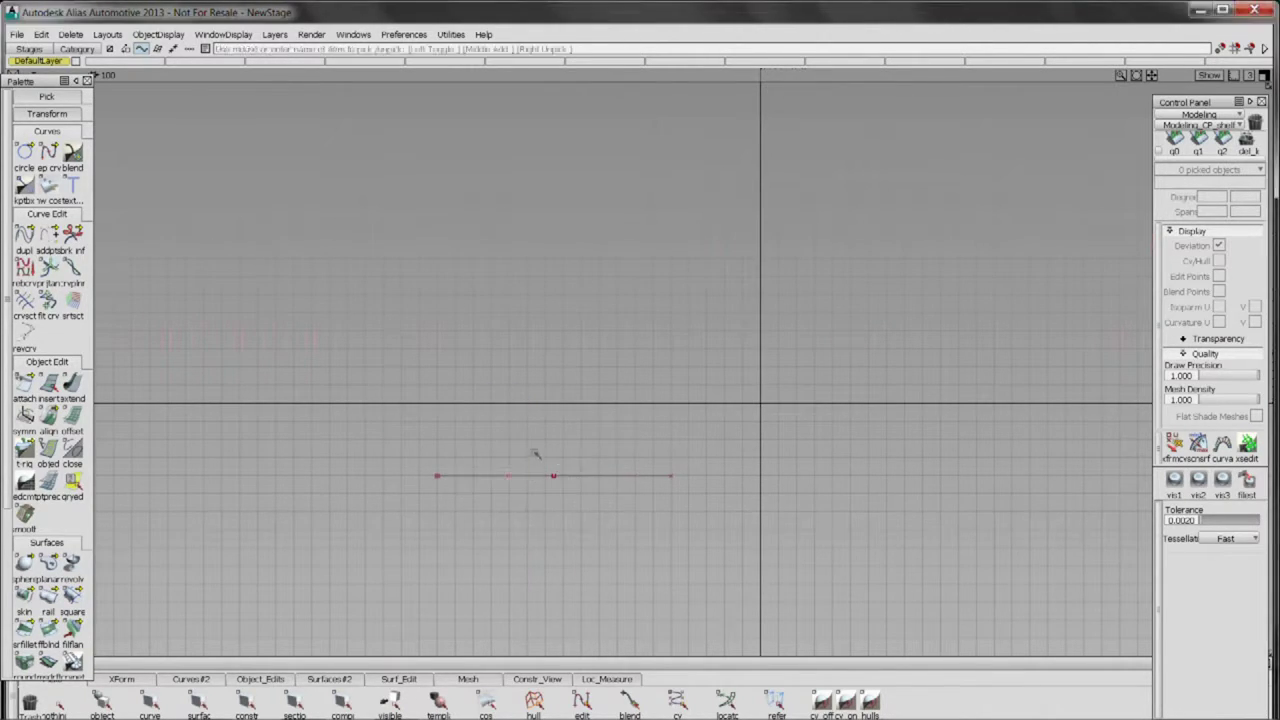
pyautogui.click(533, 470)
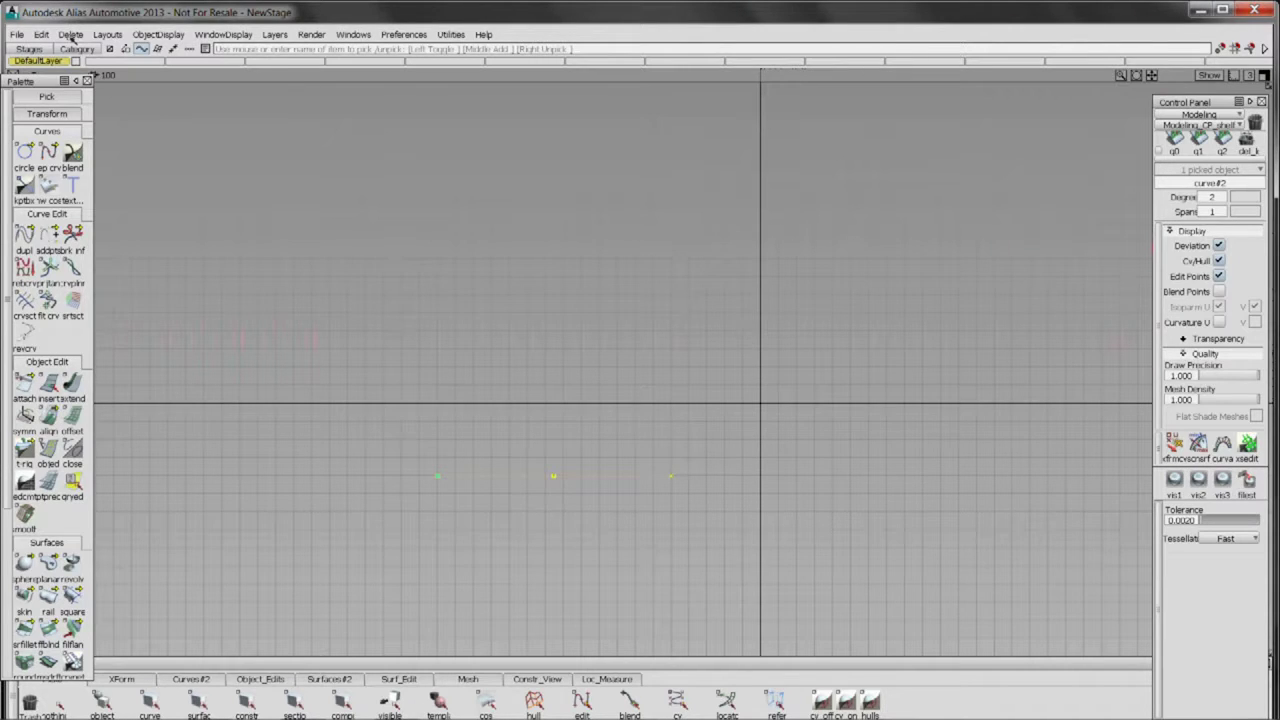
pyautogui.click(43, 35)
pyautogui.moveTo(126, 147)
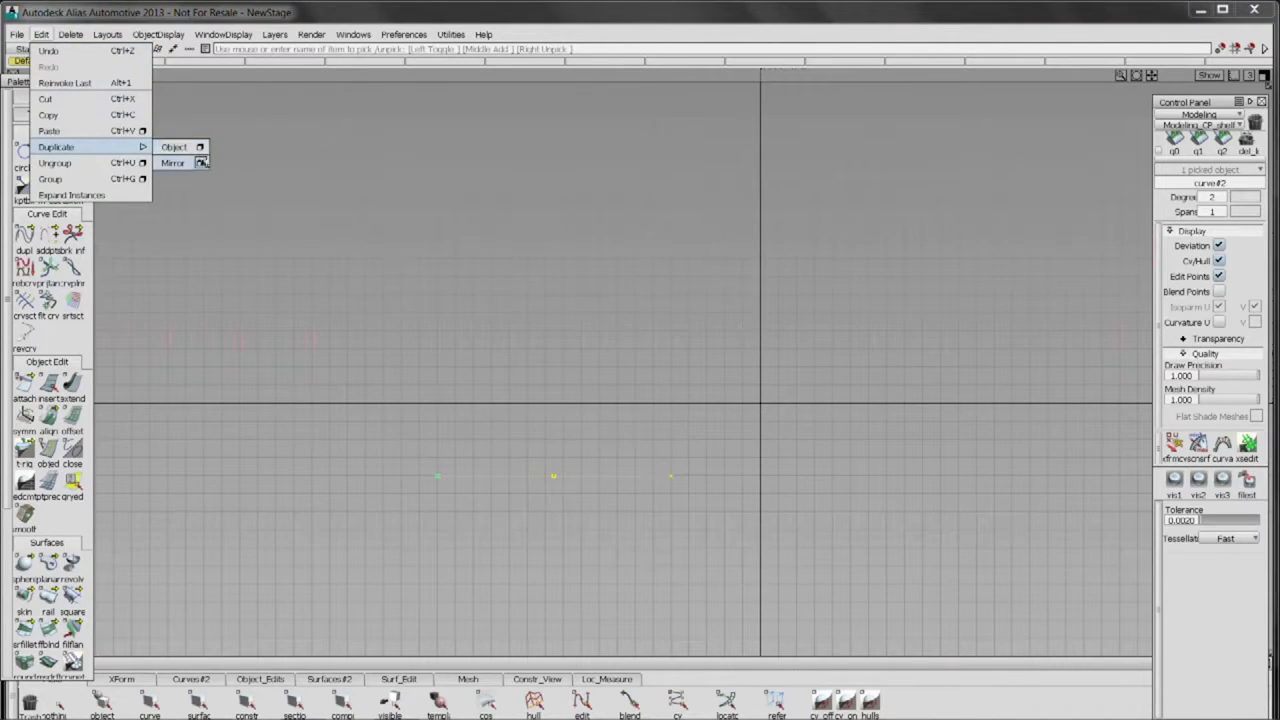
pyautogui.click(201, 162)
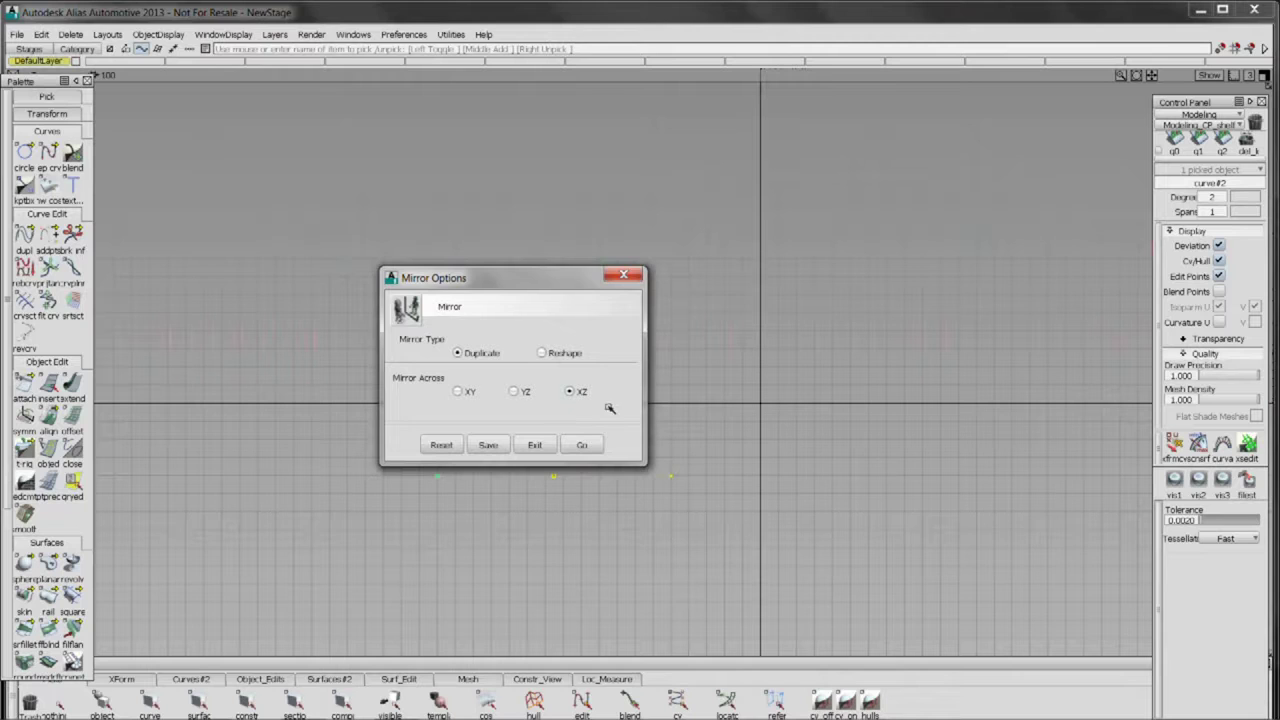
pyautogui.click(578, 446)
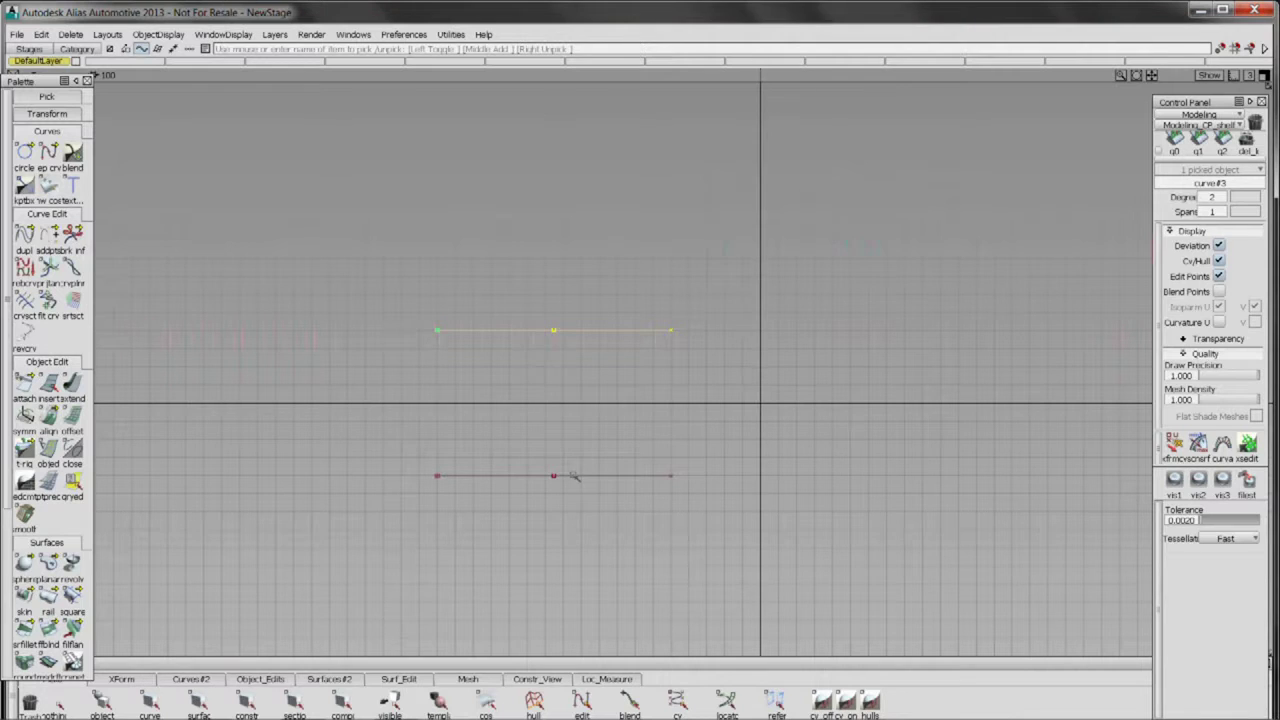
# - Examine the curve and its mirrored copy from different angles in the perspective view
pyautogui.press('F8')
pyautogui.moveTo(507, 441); pyautogui.dragTo(670, 453)
pyautogui.moveTo(570, 408); pyautogui.dragTo(533, 355)
pyautogui.moveTo(533, 358)
pyautogui.mouseDown()
pyautogui.moveTo(603, 351)
pyautogui.moveTo(597, 369)
pyautogui.moveTo(540, 376)
pyautogui.mouseUp()
pyautogui.keyDown('ctrl'); pyautogui.keyDown('shift'); pyautogui.click(533, 378); pyautogui.keyUp('shift'); pyautogui.keyUp('ctrl')
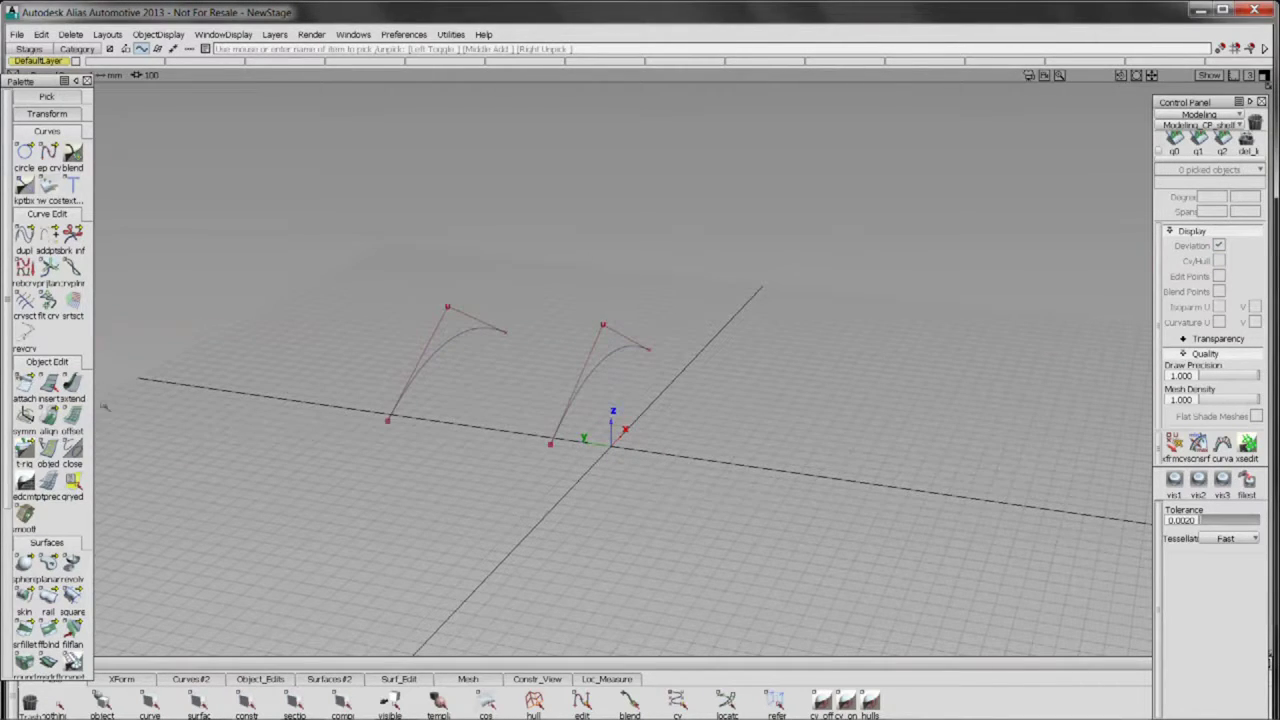
pyautogui.hotkey('ctrl', 'z')
pyautogui.moveTo(490, 406); pyautogui.dragTo(440, 430)
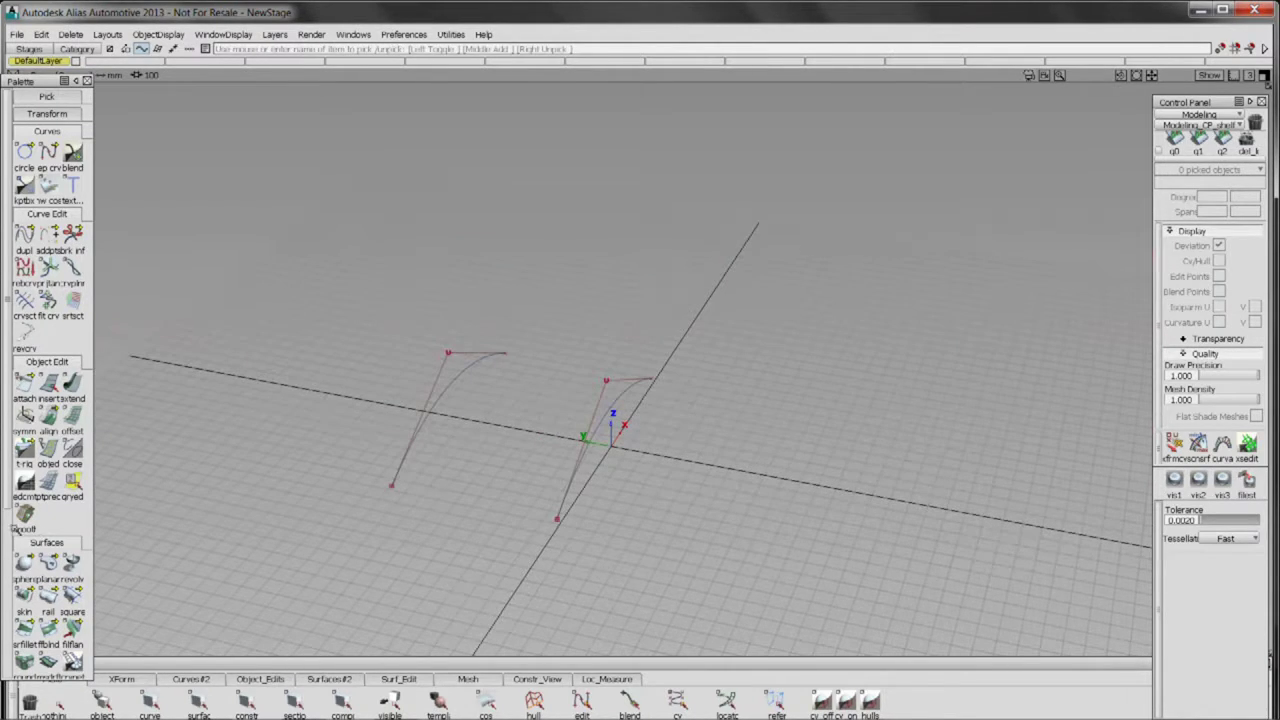
# - Create a Skin surface between the two arched curves and turn on its CV and hull display
pyautogui.scroll(-3, 8, 503)
pyautogui.click(24, 455)
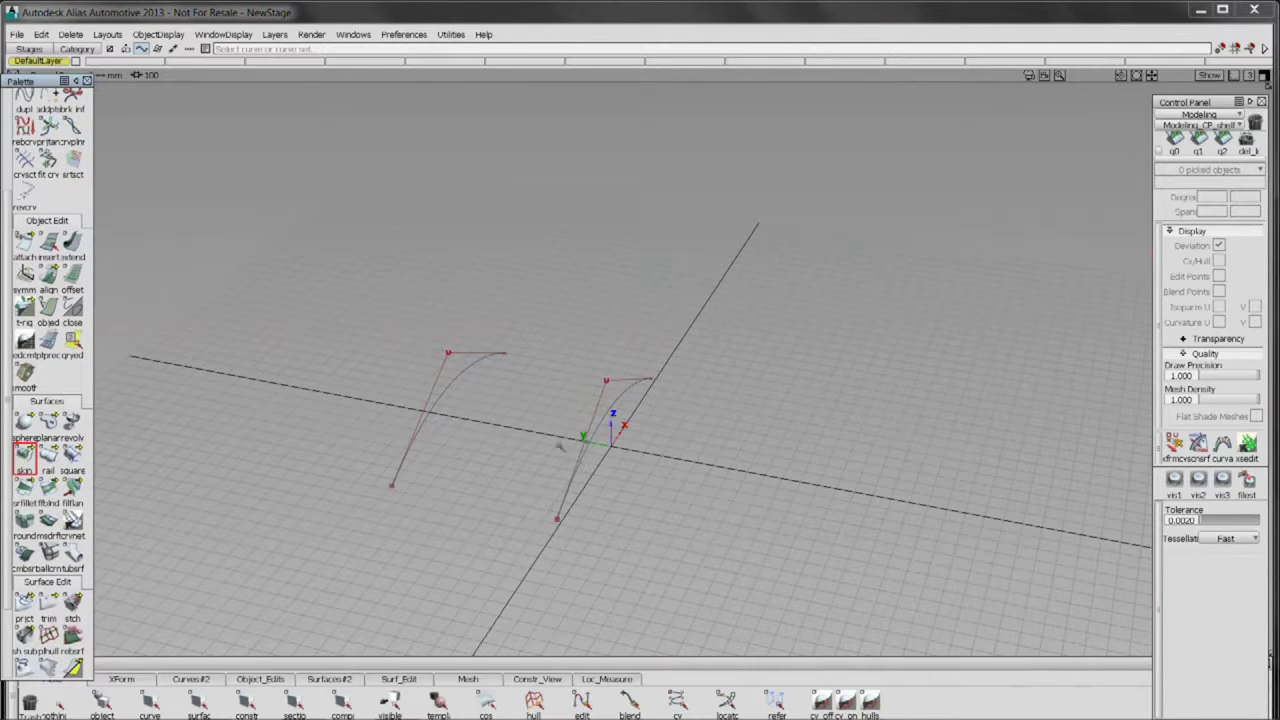
pyautogui.click(444, 401)
pyautogui.click(602, 419)
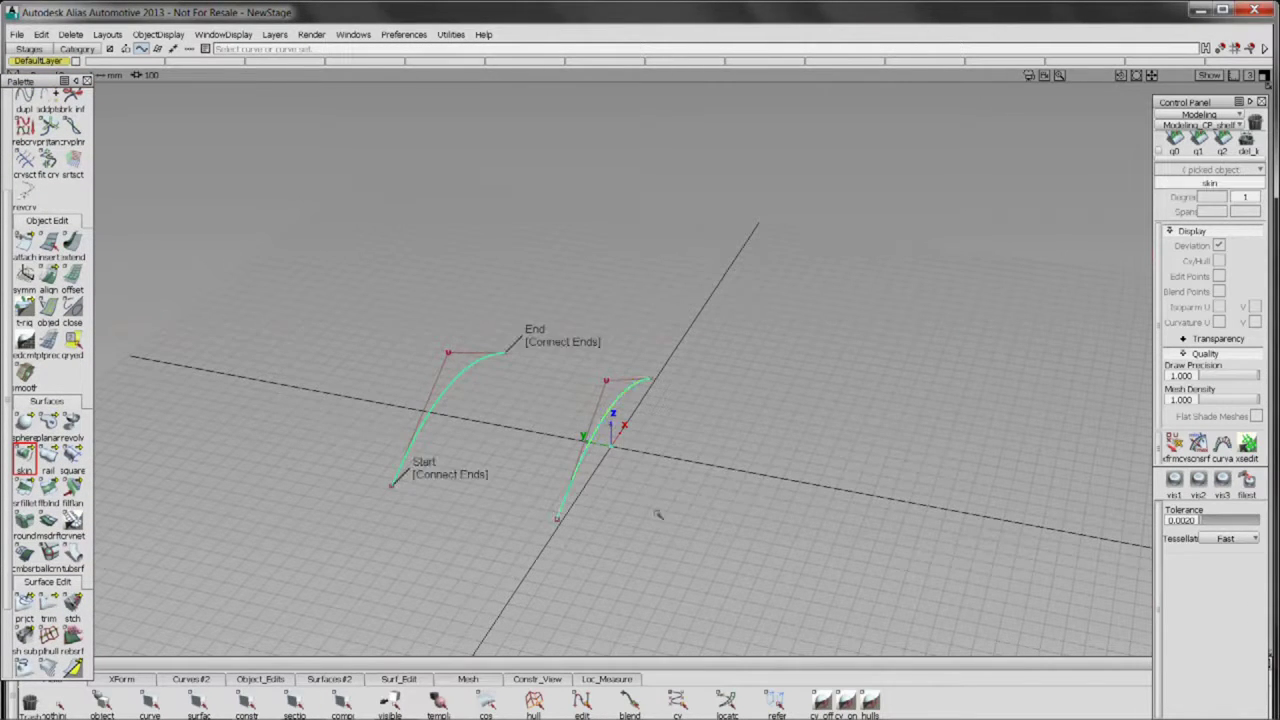
pyautogui.moveTo(613, 475); pyautogui.dragTo(581, 378)
pyautogui.moveTo(588, 362); pyautogui.dragTo(577, 400)
pyautogui.click(1219, 261)
pyautogui.moveTo(719, 403); pyautogui.dragTo(562, 432)
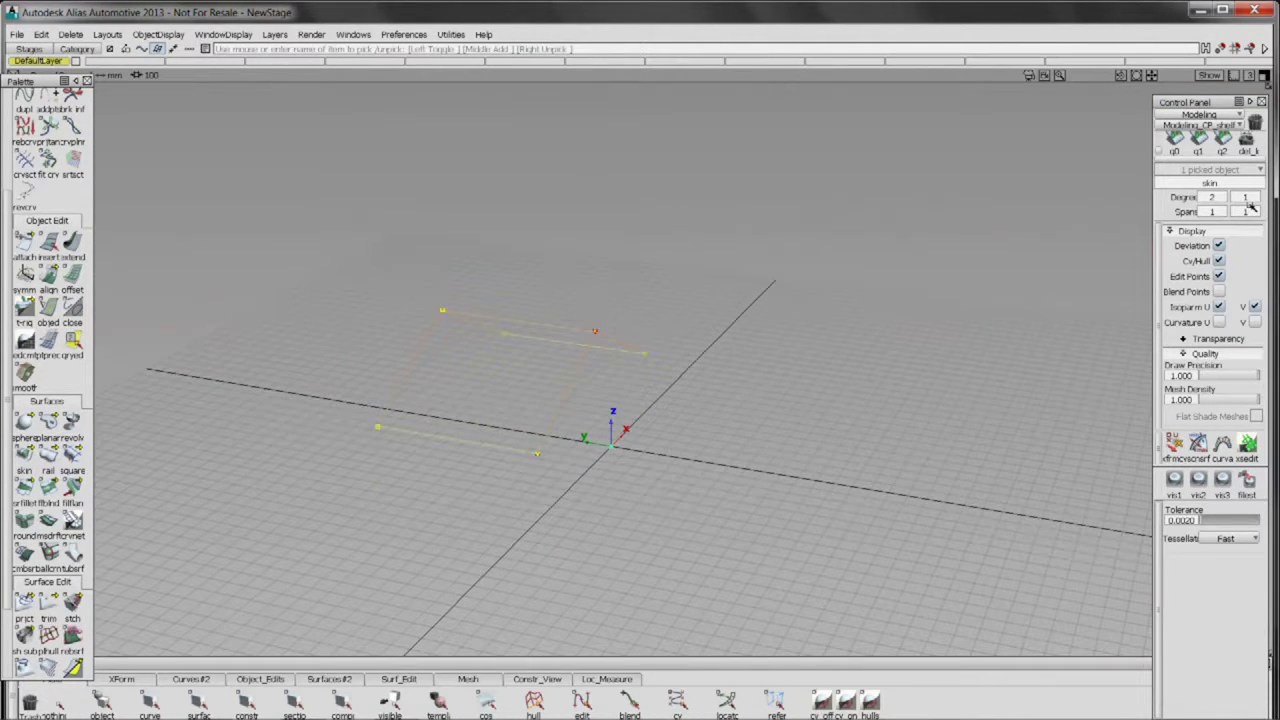
# - Try degree 3 in the skin surface's V direction, accepting the removal of its construction history
pyautogui.click(1250, 203)
pyautogui.click(1252, 274)
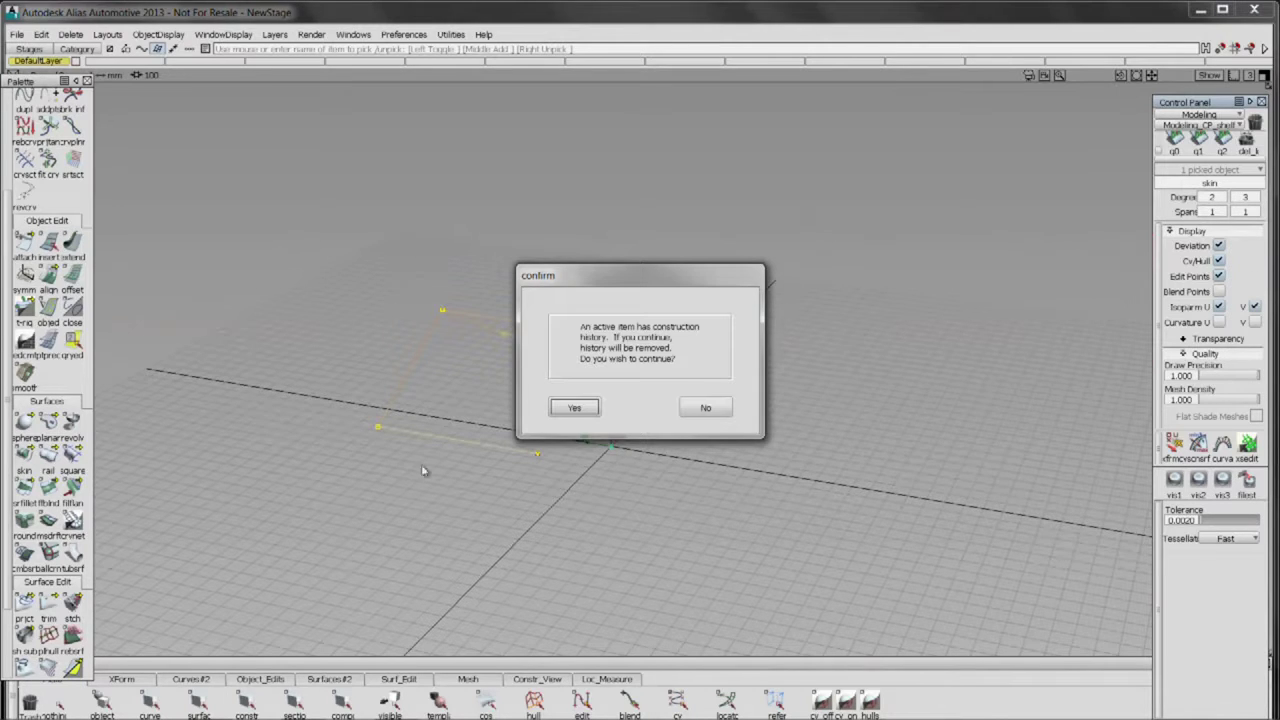
pyautogui.click(574, 407)
pyautogui.moveTo(574, 407); pyautogui.dragTo(703, 366)
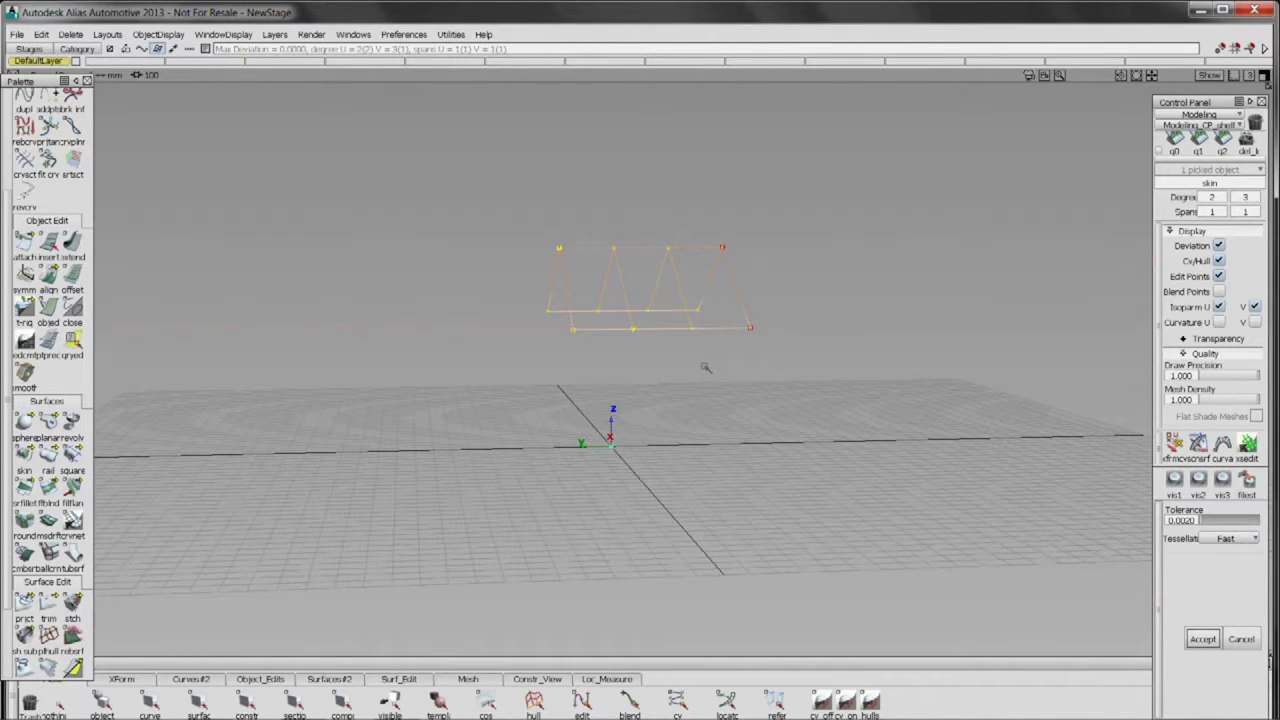
pyautogui.moveTo(709, 366); pyautogui.dragTo(404, 224)
pyautogui.keyDown('ctrl'); pyautogui.keyDown('shift'); pyautogui.click(453, 401); pyautogui.keyUp('shift'); pyautogui.keyUp('ctrl')
pyautogui.click(387, 478)
pyautogui.keyDown('ctrl'); pyautogui.keyDown('shift'); pyautogui.rightClick(380, 357); pyautogui.keyUp('shift'); pyautogui.keyUp('ctrl')
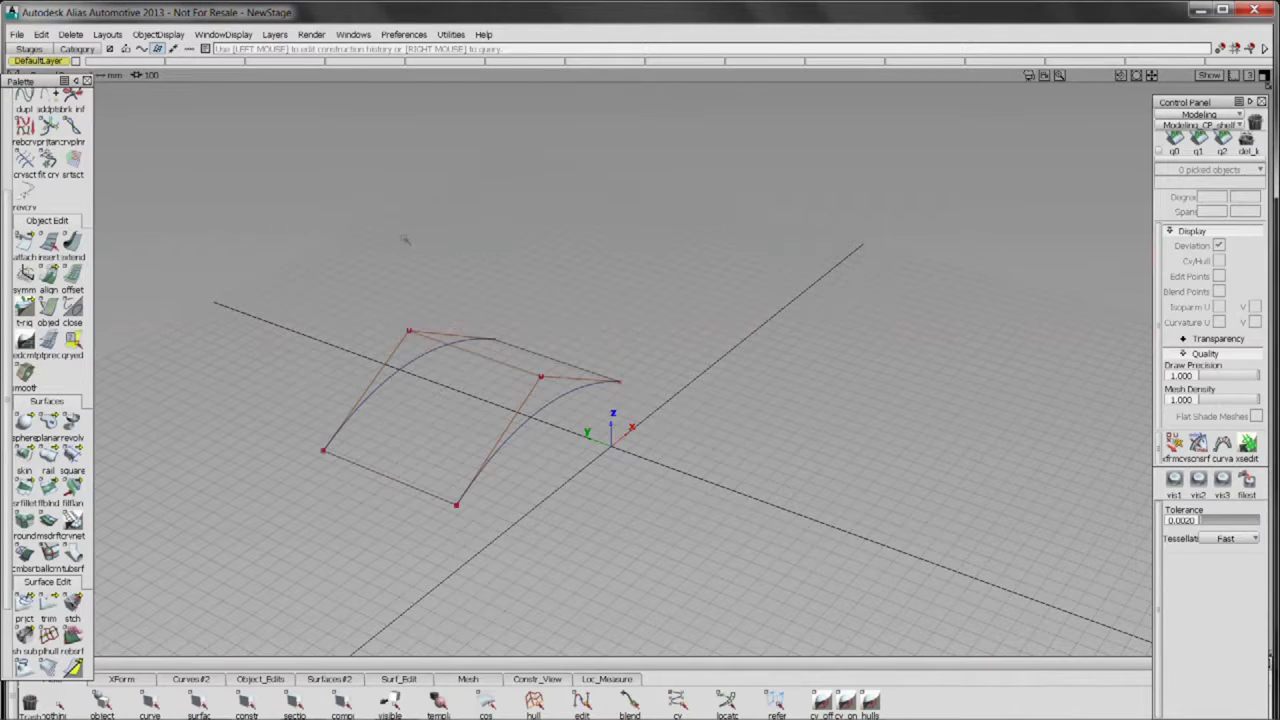
# - Pick the skin surface and set its degree in the V direction to 3
pyautogui.moveTo(523, 387); pyautogui.dragTo(493, 380)
pyautogui.moveTo(384, 426); pyautogui.dragTo(628, 384)
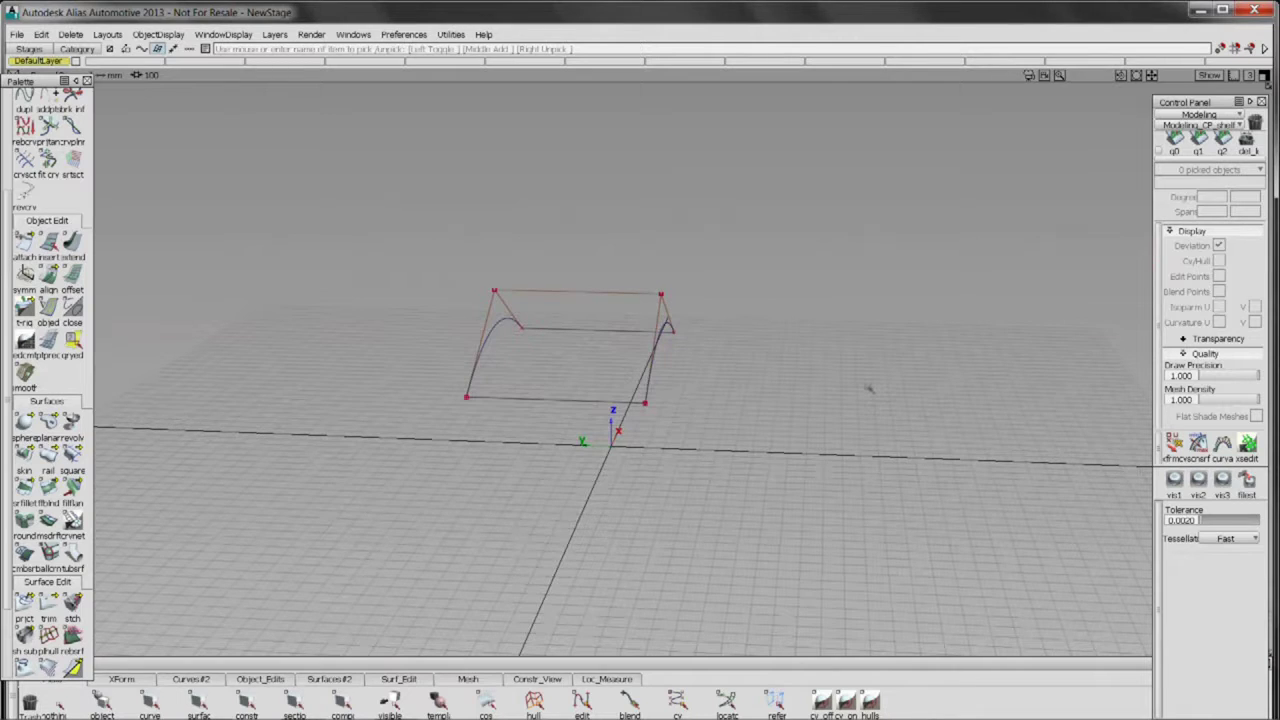
pyautogui.moveTo(818, 372); pyautogui.dragTo(830, 332)
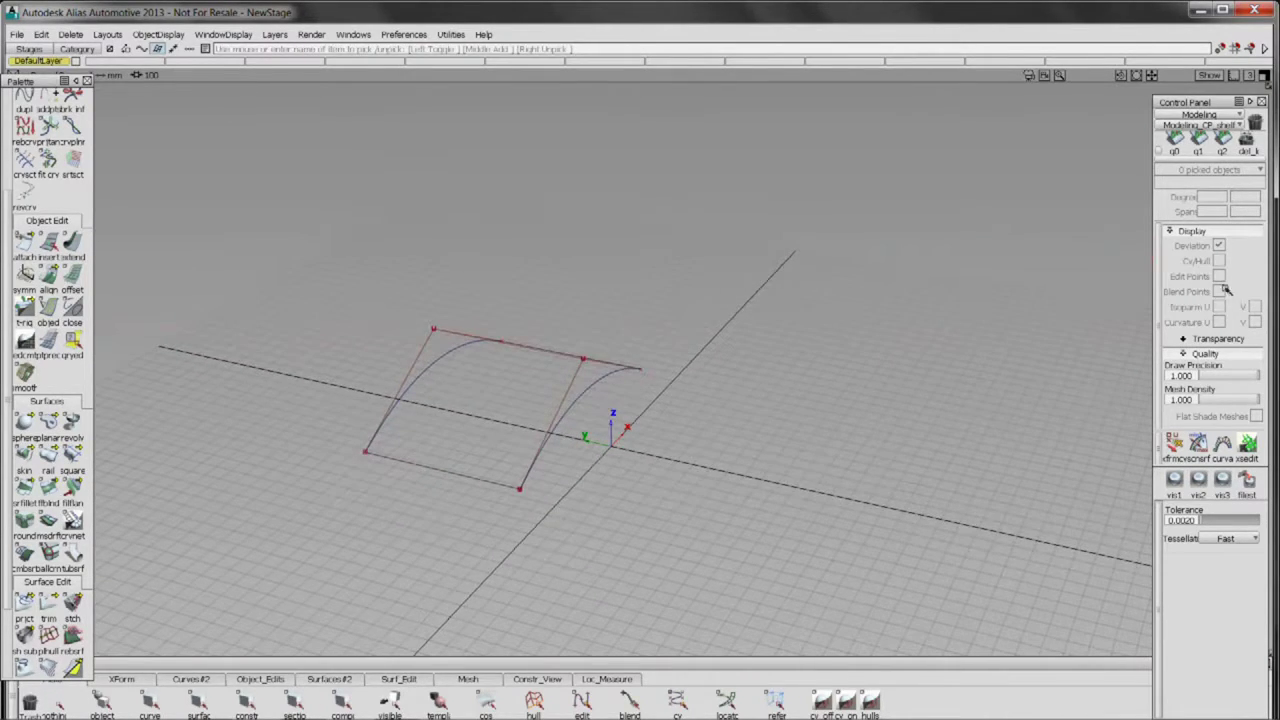
pyautogui.moveTo(432, 419)
pyautogui.mouseDown()
pyautogui.moveTo(304, 442)
pyautogui.moveTo(298, 428)
pyautogui.mouseUp()
pyautogui.moveTo(399, 432); pyautogui.dragTo(381, 498)
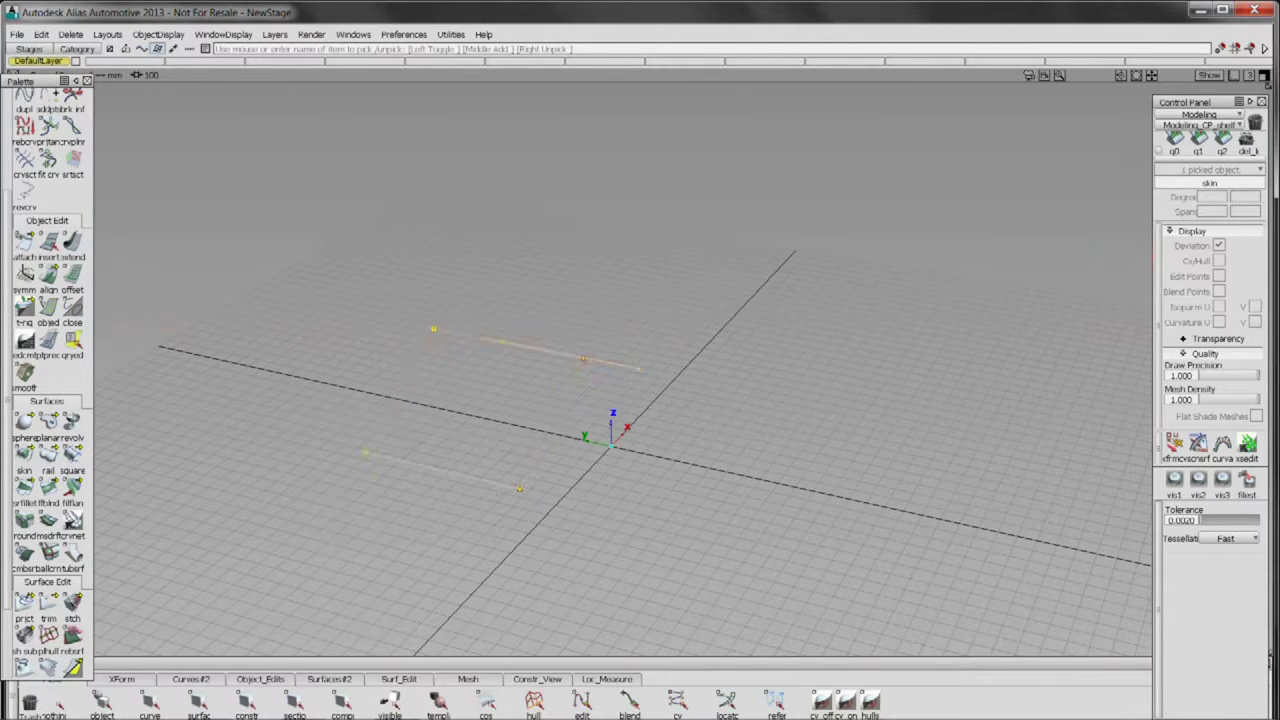
pyautogui.click(1245, 200)
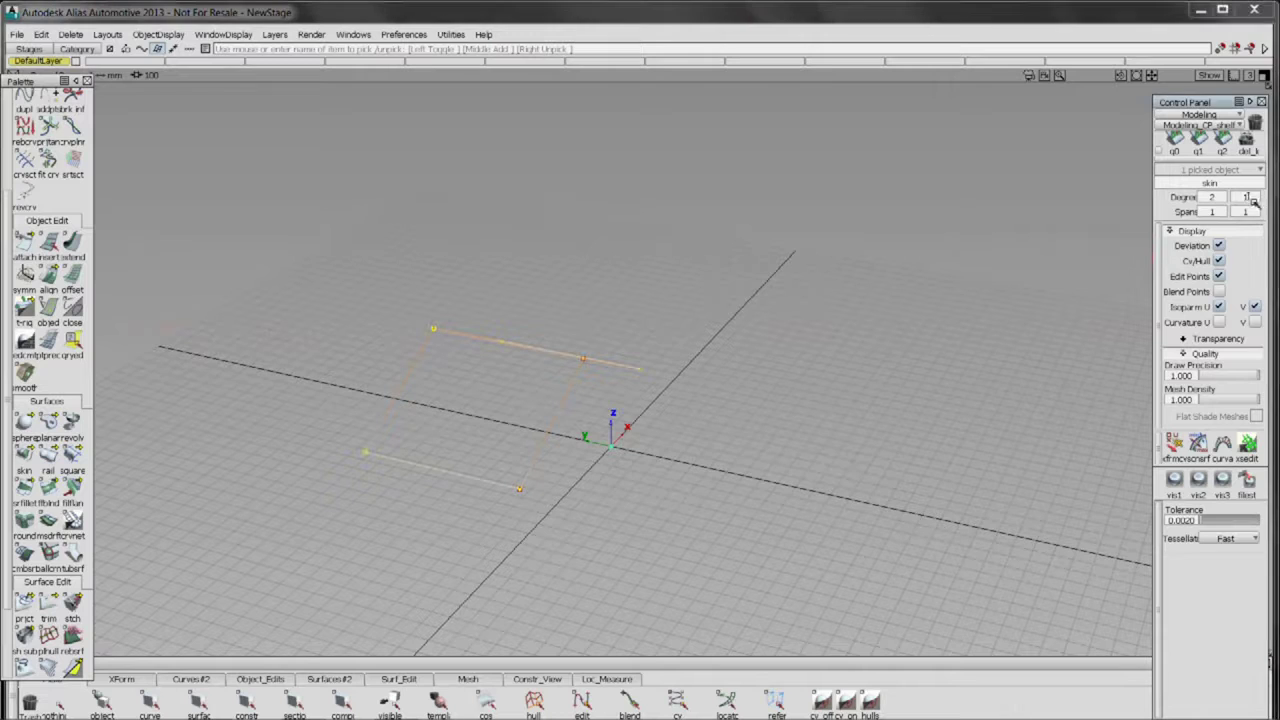
pyautogui.click(1250, 262)
pyautogui.click(710, 517)
pyautogui.moveTo(710, 517); pyautogui.dragTo(294, 429)
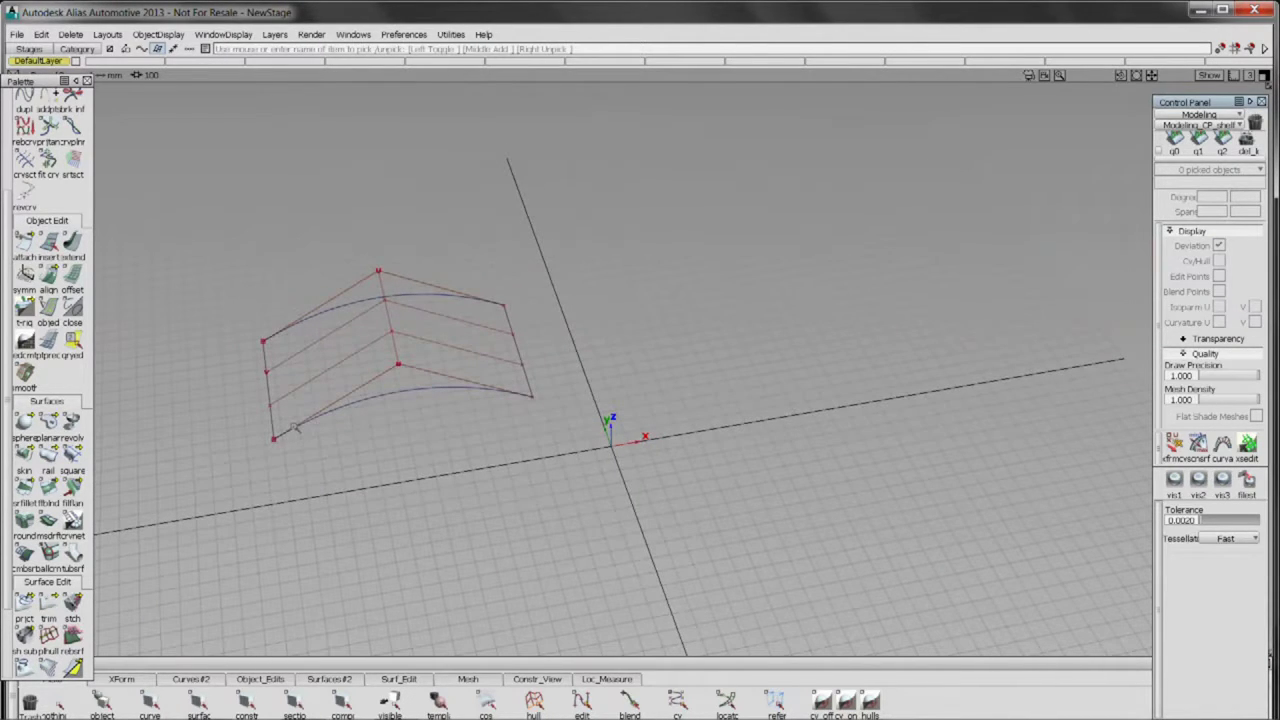
# - Pick the skin surface and set its degree in the U direction to 3
pyautogui.moveTo(368, 343); pyautogui.dragTo(529, 420)
pyautogui.keyDown('ctrl'); pyautogui.keyDown('shift'); pyautogui.click(500, 358); pyautogui.keyUp('shift'); pyautogui.keyUp('ctrl')
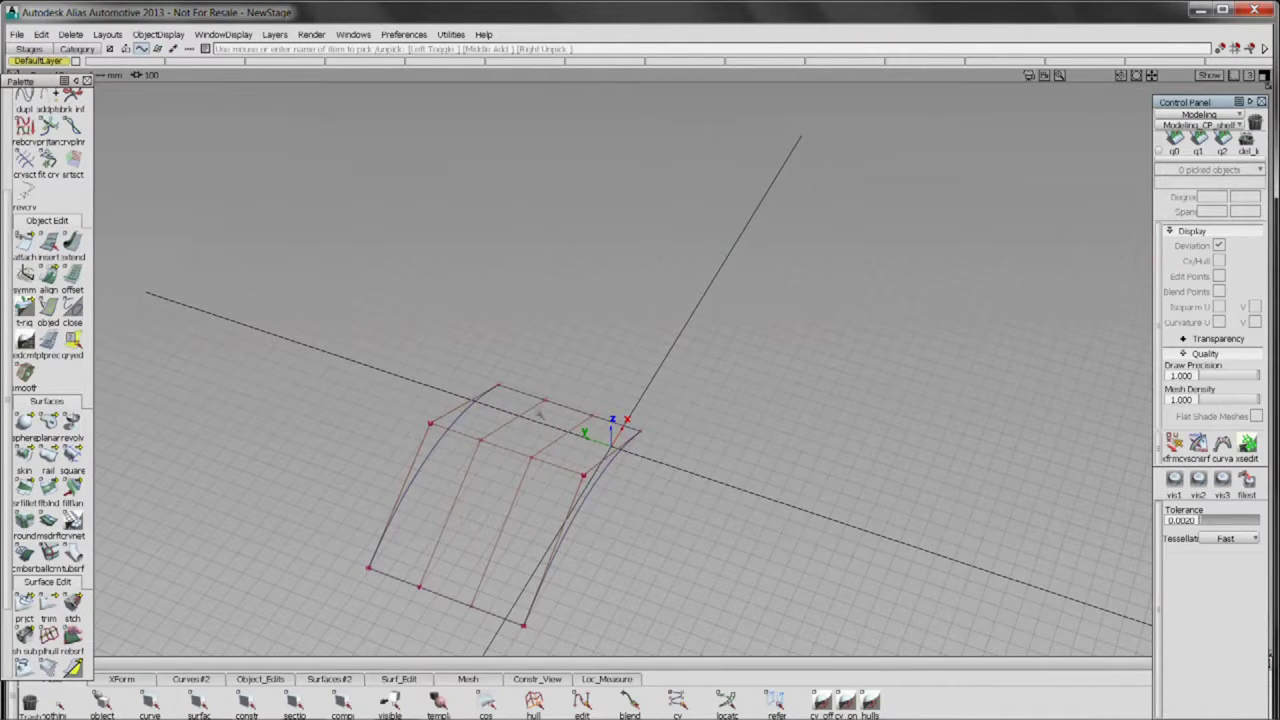
pyautogui.moveTo(522, 496); pyautogui.dragTo(480, 480)
pyautogui.click(594, 489)
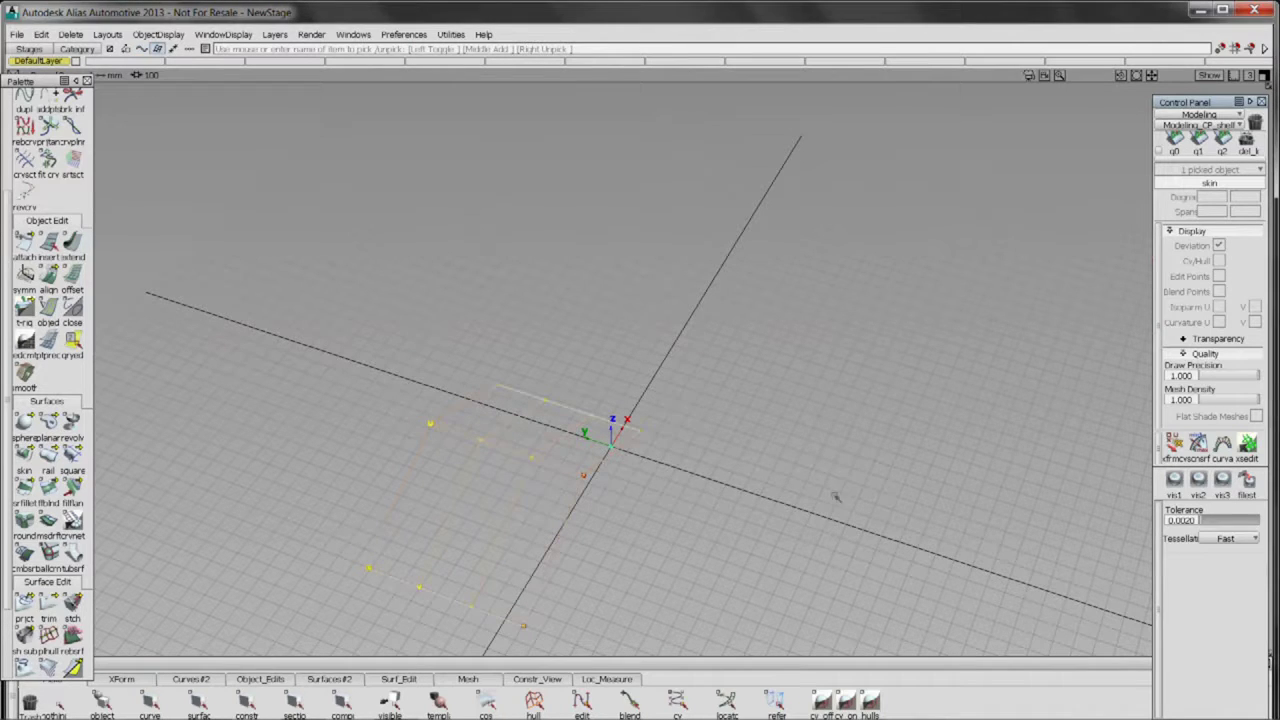
pyautogui.click(1227, 199)
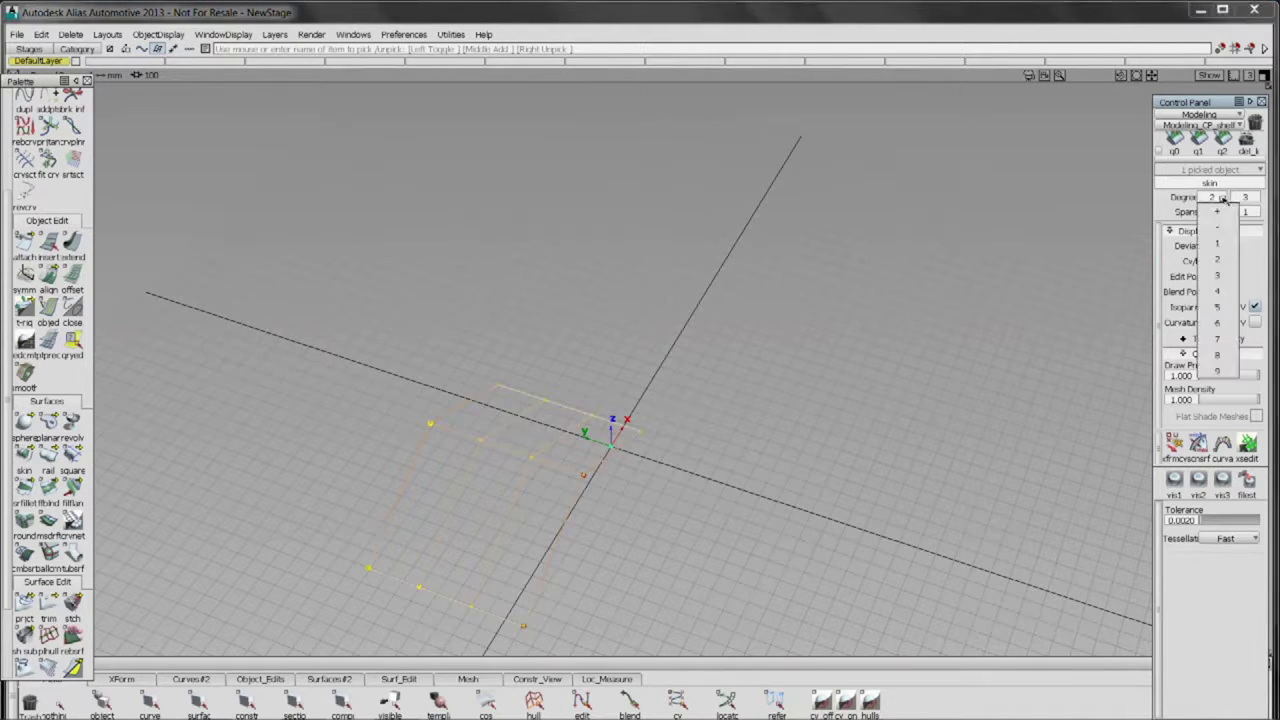
pyautogui.click(1218, 272)
pyautogui.click(597, 468)
# - Examine the surface's control points against those of the two source curves from several angles
pyautogui.moveTo(597, 468); pyautogui.dragTo(584, 341)
pyautogui.keyDown('alt'); pyautogui.keyDown('shift'); pyautogui.click(441, 351); pyautogui.keyUp('shift'); pyautogui.keyUp('alt')
pyautogui.moveTo(441, 351); pyautogui.dragTo(376, 503)
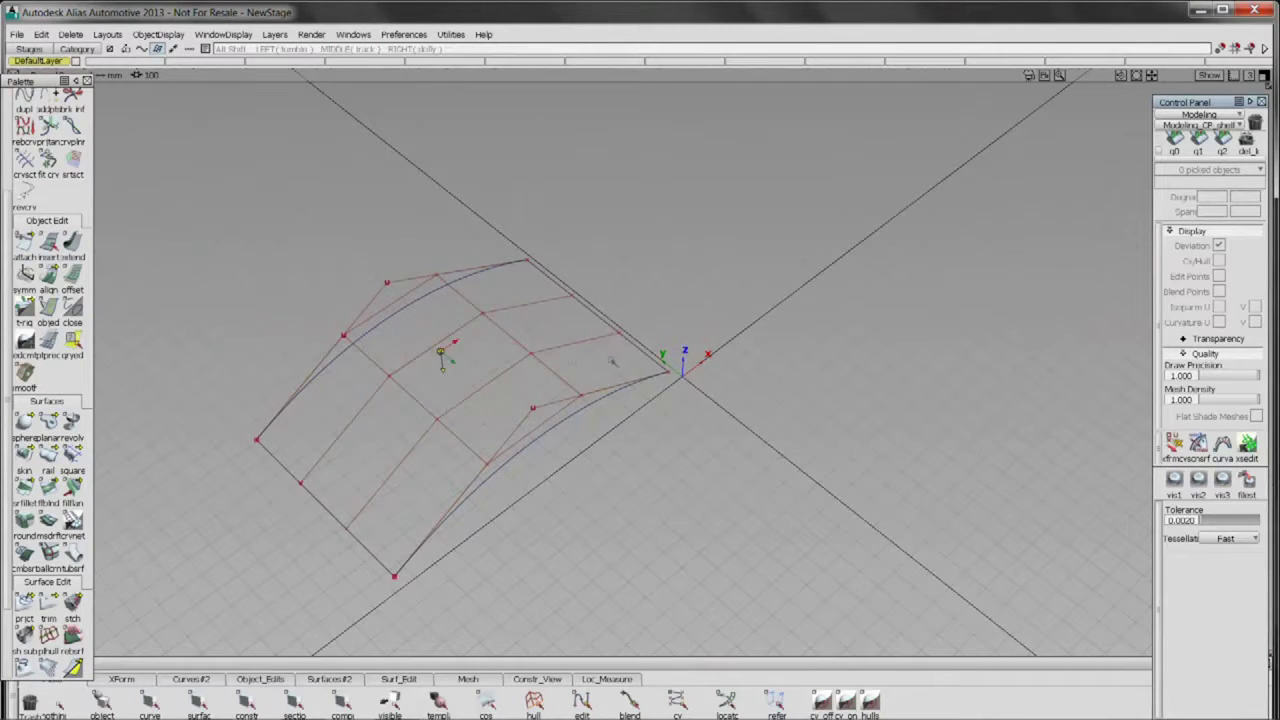
pyautogui.moveTo(608, 360); pyautogui.dragTo(414, 388)
pyautogui.click(466, 365)
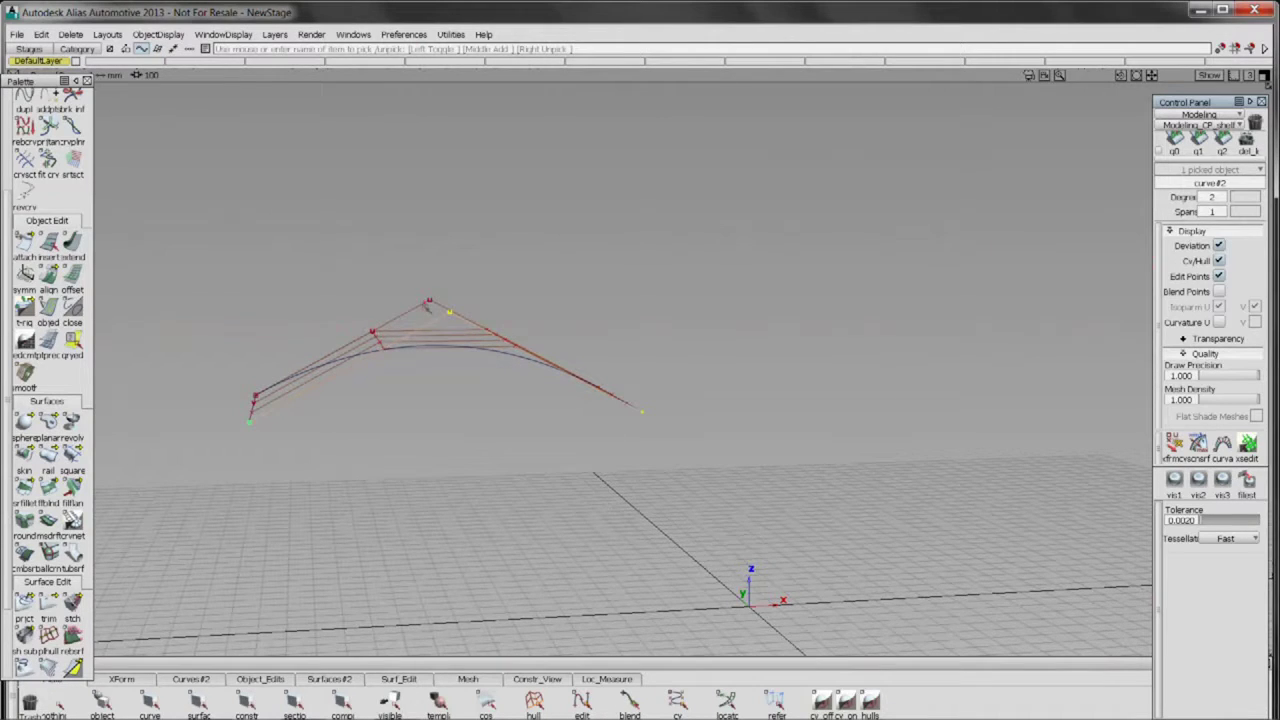
pyautogui.click(428, 310)
pyautogui.moveTo(335, 409); pyautogui.dragTo(889, 405)
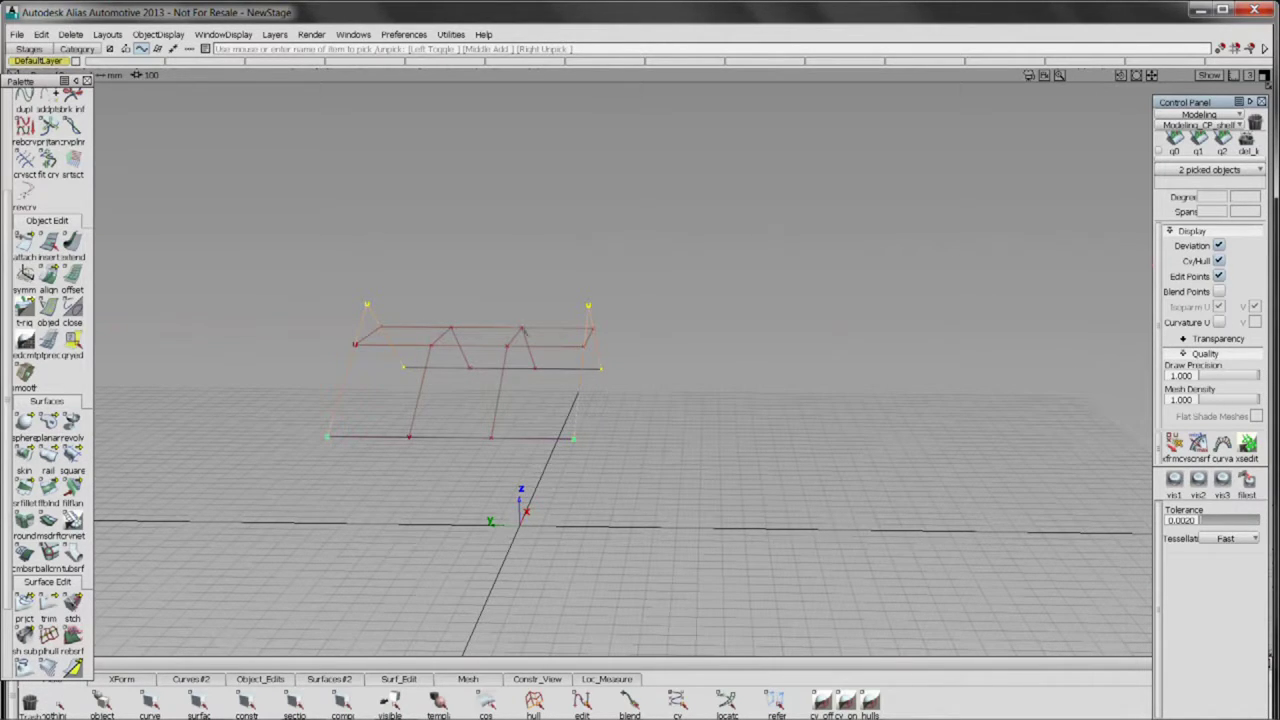
pyautogui.moveTo(648, 336); pyautogui.dragTo(572, 381)
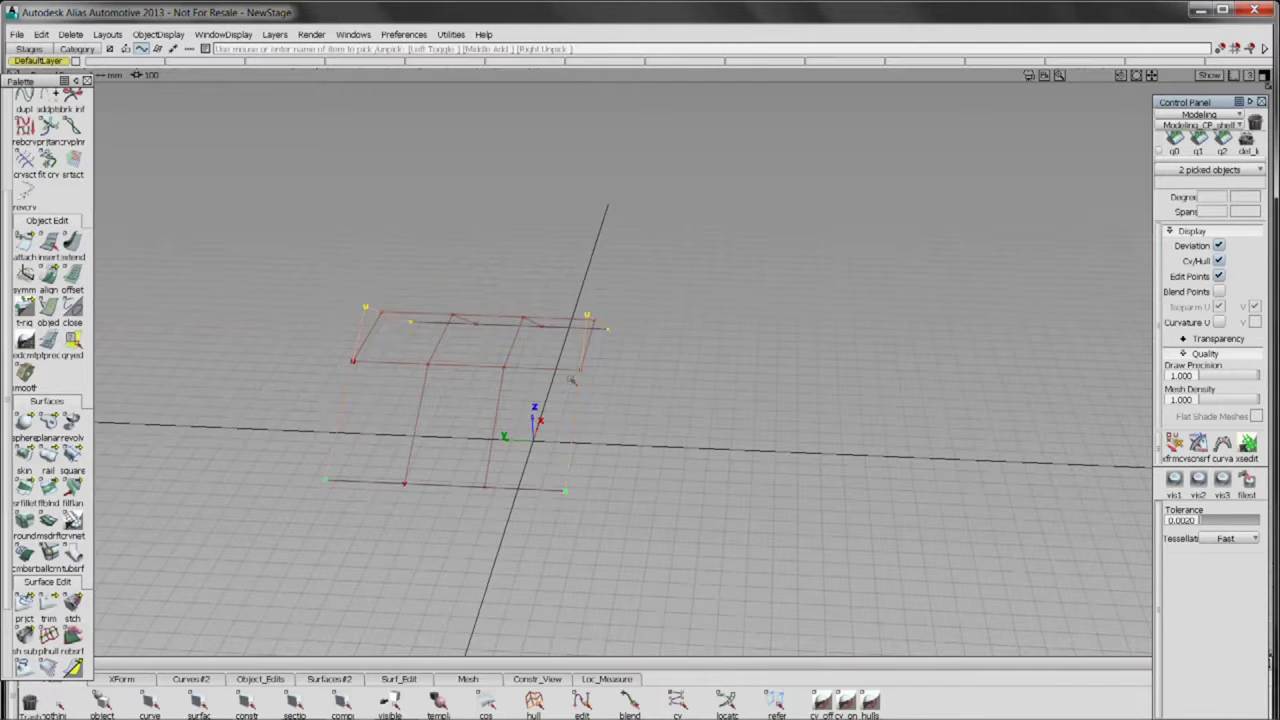
pyautogui.moveTo(627, 390); pyautogui.dragTo(446, 416)
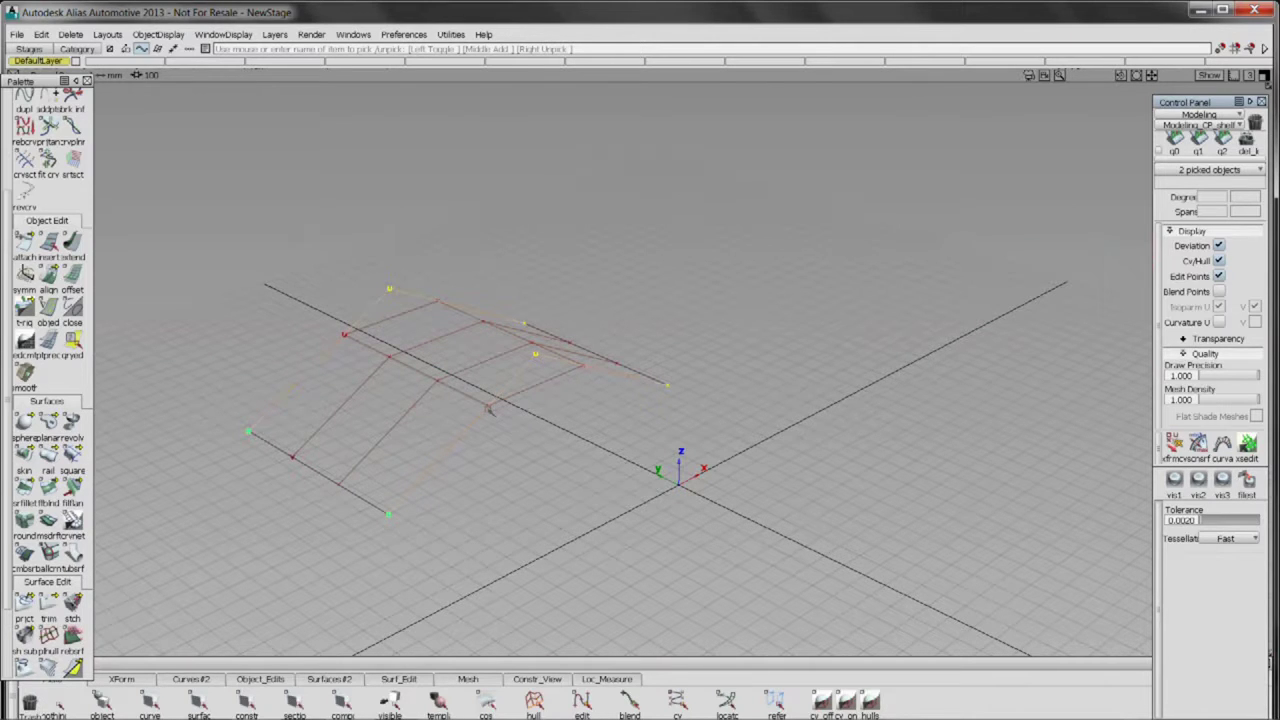
pyautogui.moveTo(489, 410); pyautogui.dragTo(631, 481)
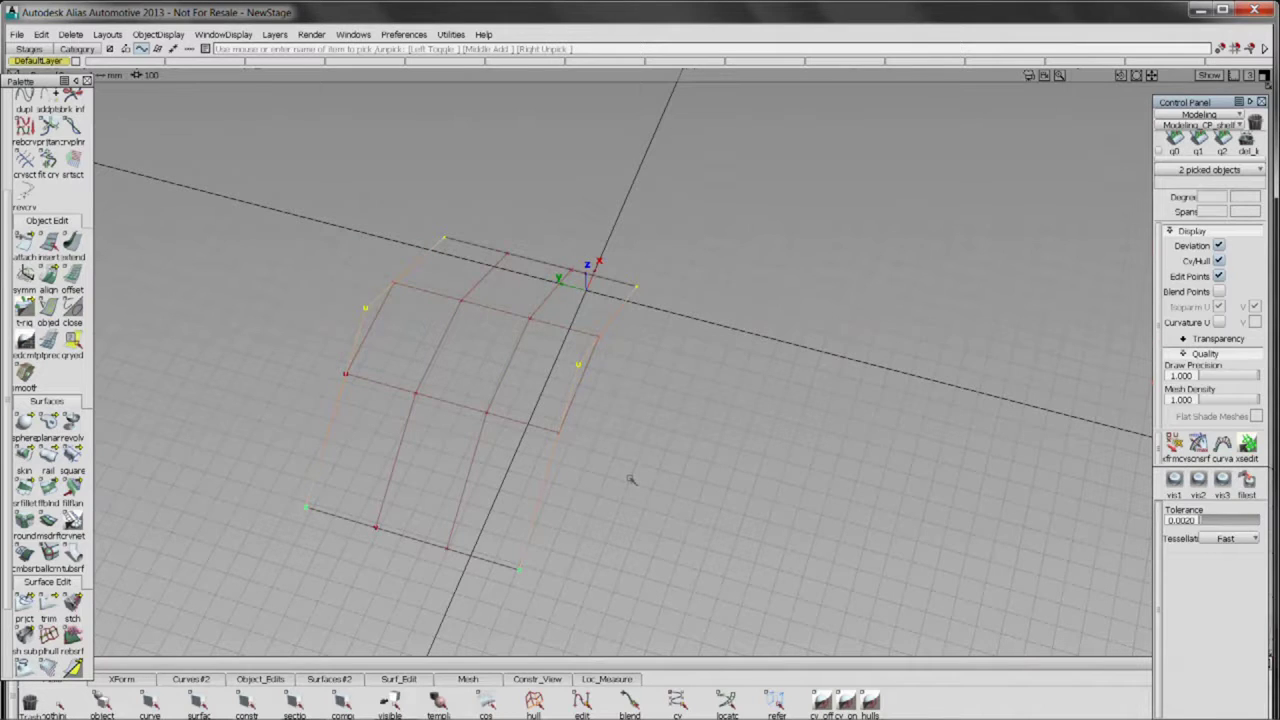
pyautogui.moveTo(638, 480)
pyautogui.mouseDown()
pyautogui.moveTo(651, 400)
pyautogui.moveTo(640, 440)
pyautogui.moveTo(461, 427)
pyautogui.moveTo(541, 461)
pyautogui.moveTo(584, 404)
pyautogui.moveTo(632, 384)
pyautogui.moveTo(660, 469)
pyautogui.moveTo(643, 495)
pyautogui.mouseUp()
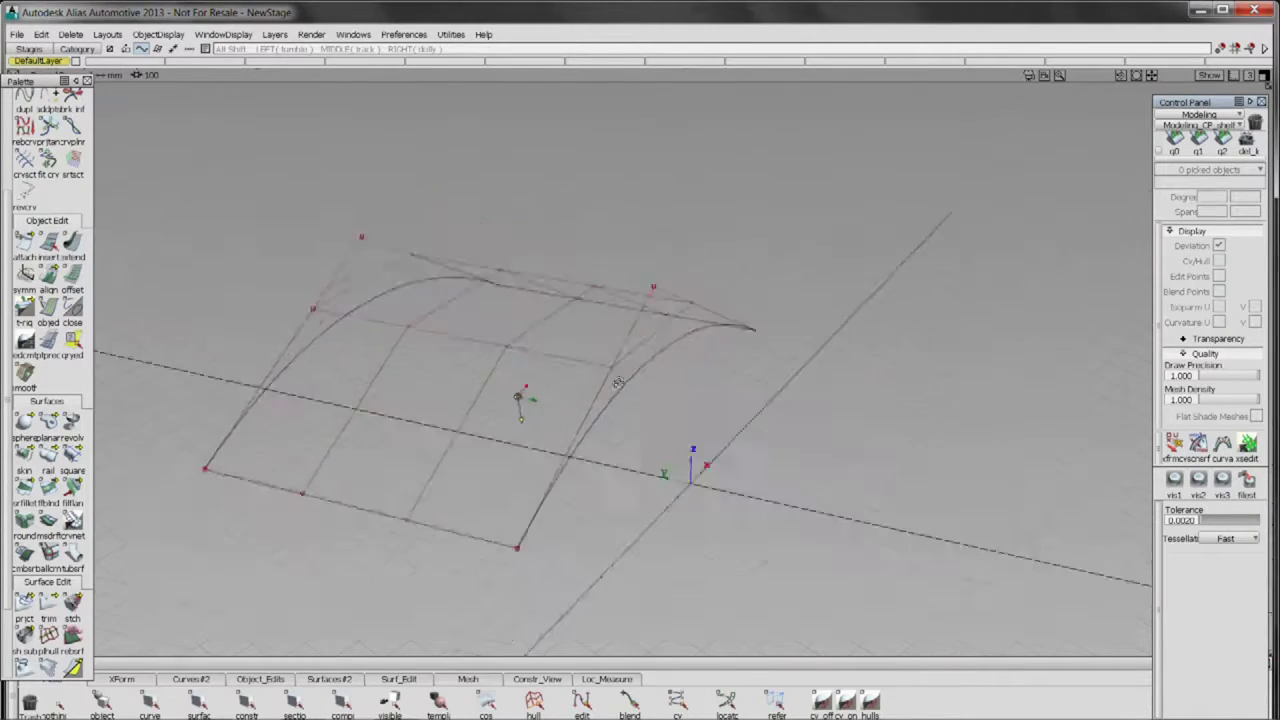
pyautogui.moveTo(618, 383); pyautogui.dragTo(463, 368)
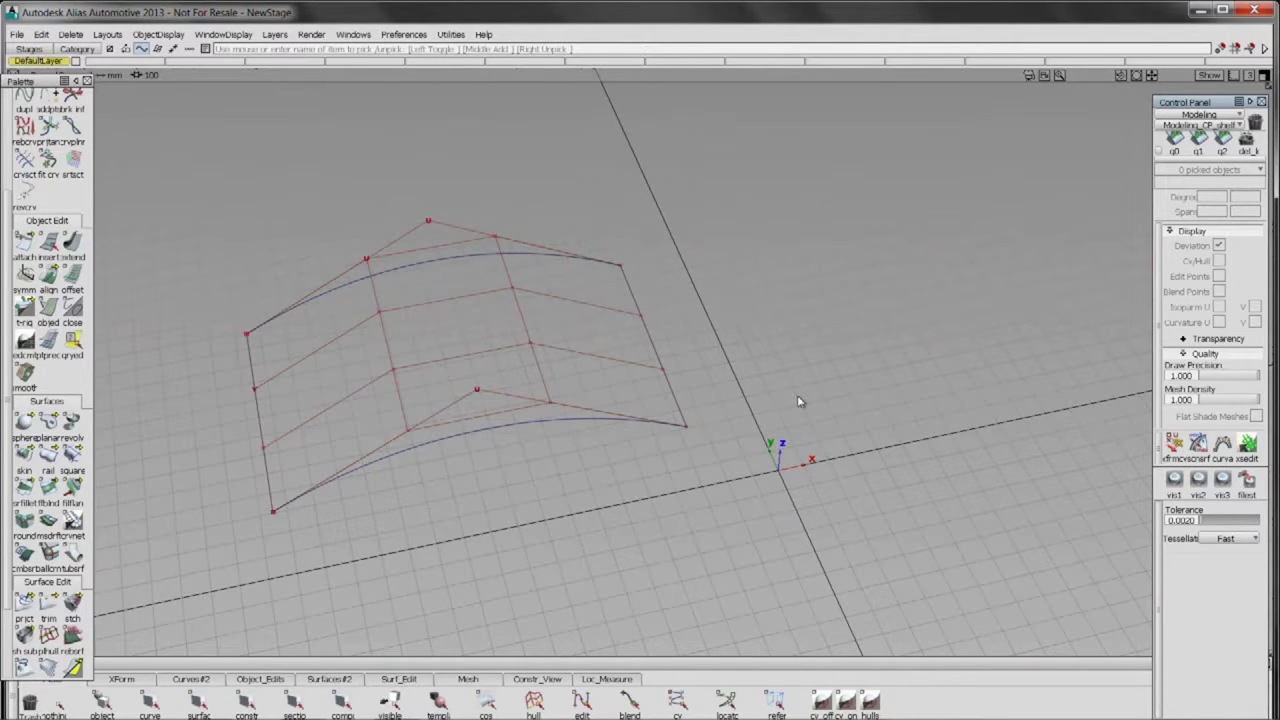
pyautogui.moveTo(799, 401); pyautogui.dragTo(440, 390)
# - Draw a straight degree-3 edit point curve in the top view, beside the surface and in line with its upper edge
pyautogui.press('F5')
pyautogui.moveTo(6, 293); pyautogui.dragTo(7, 135)
pyautogui.doubleClick(47, 153)
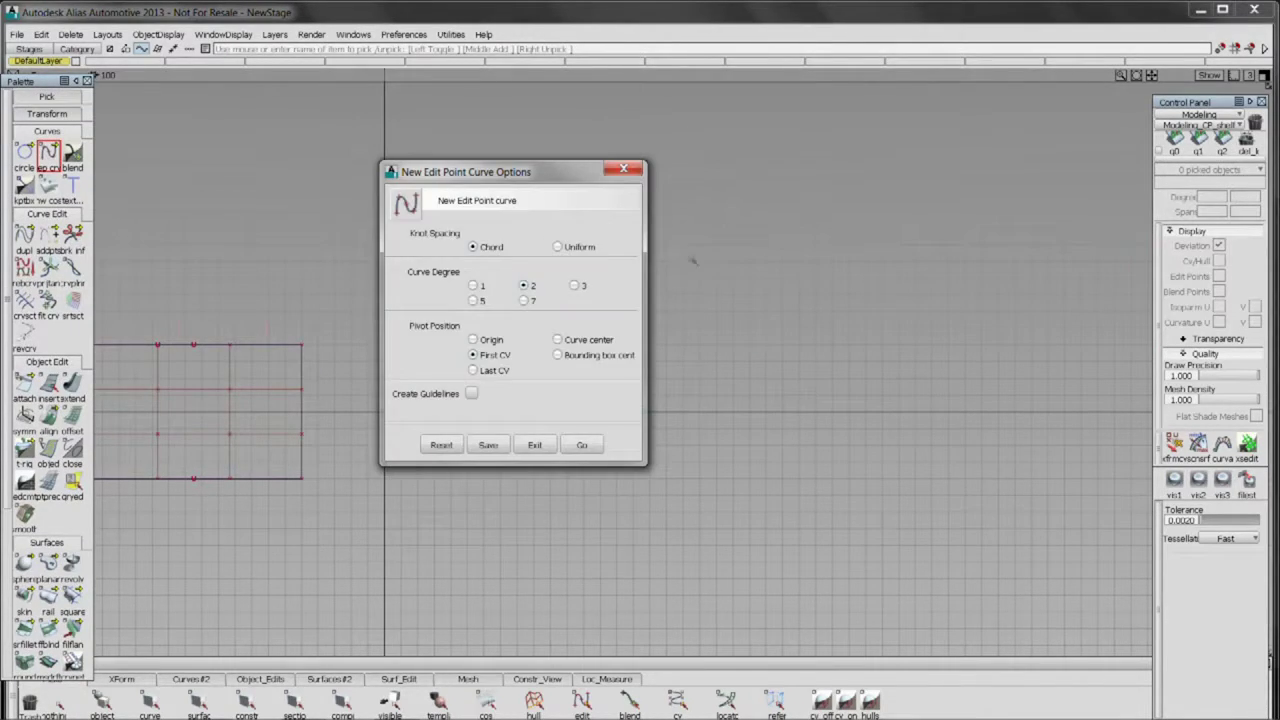
pyautogui.click(580, 444)
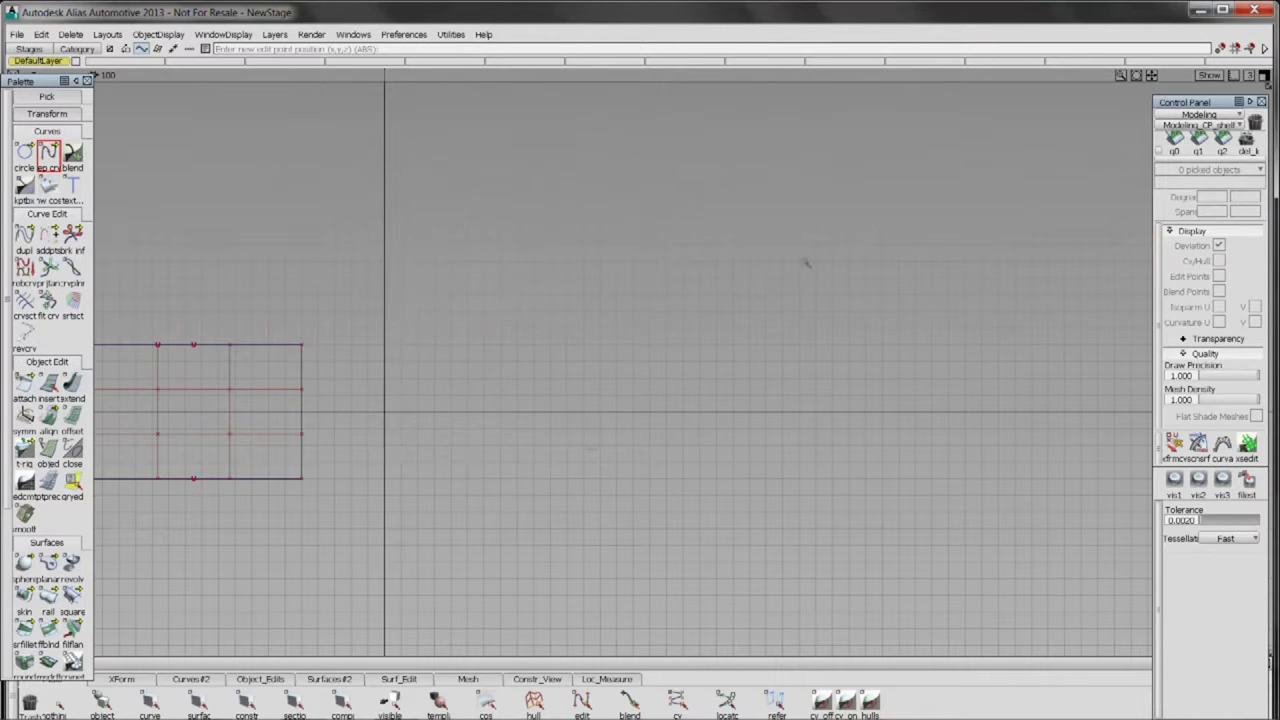
pyautogui.click(451, 345)
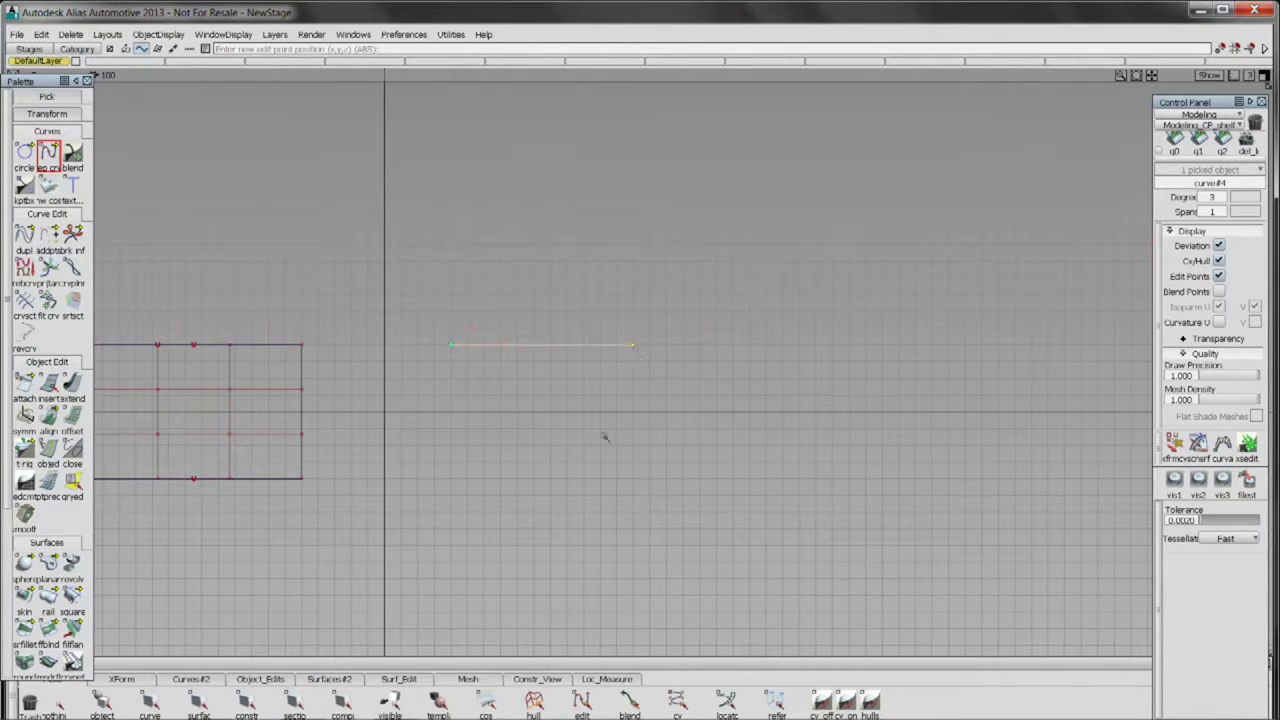
pyautogui.moveTo(605, 437); pyautogui.dragTo(605, 402)
pyautogui.moveTo(521, 410)
pyautogui.mouseDown()
pyautogui.moveTo(504, 431)
pyautogui.moveTo(515, 428)
pyautogui.moveTo(497, 411)
pyautogui.mouseUp()
pyautogui.moveTo(546, 296); pyautogui.dragTo(530, 368)
# - Mirror the new degree-3 curve across the XZ plane as a duplicate
pyautogui.click(70, 34)
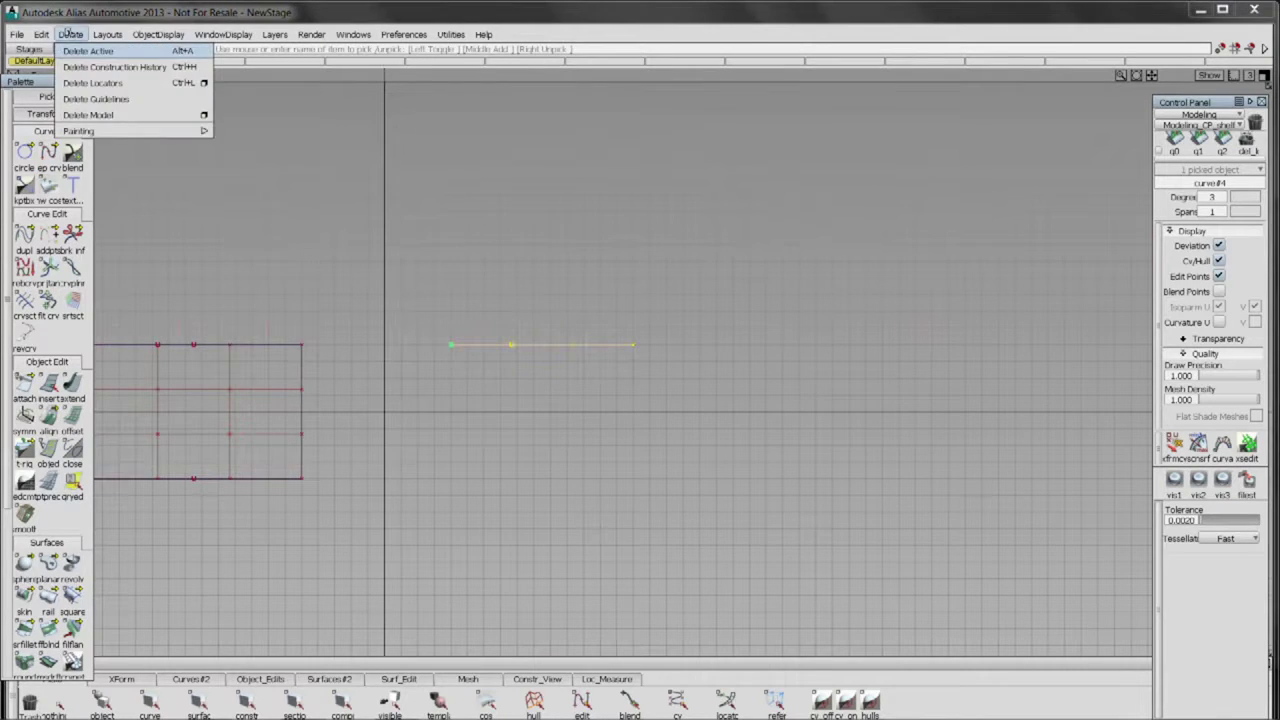
pyautogui.moveTo(41, 34)
pyautogui.moveTo(132, 155)
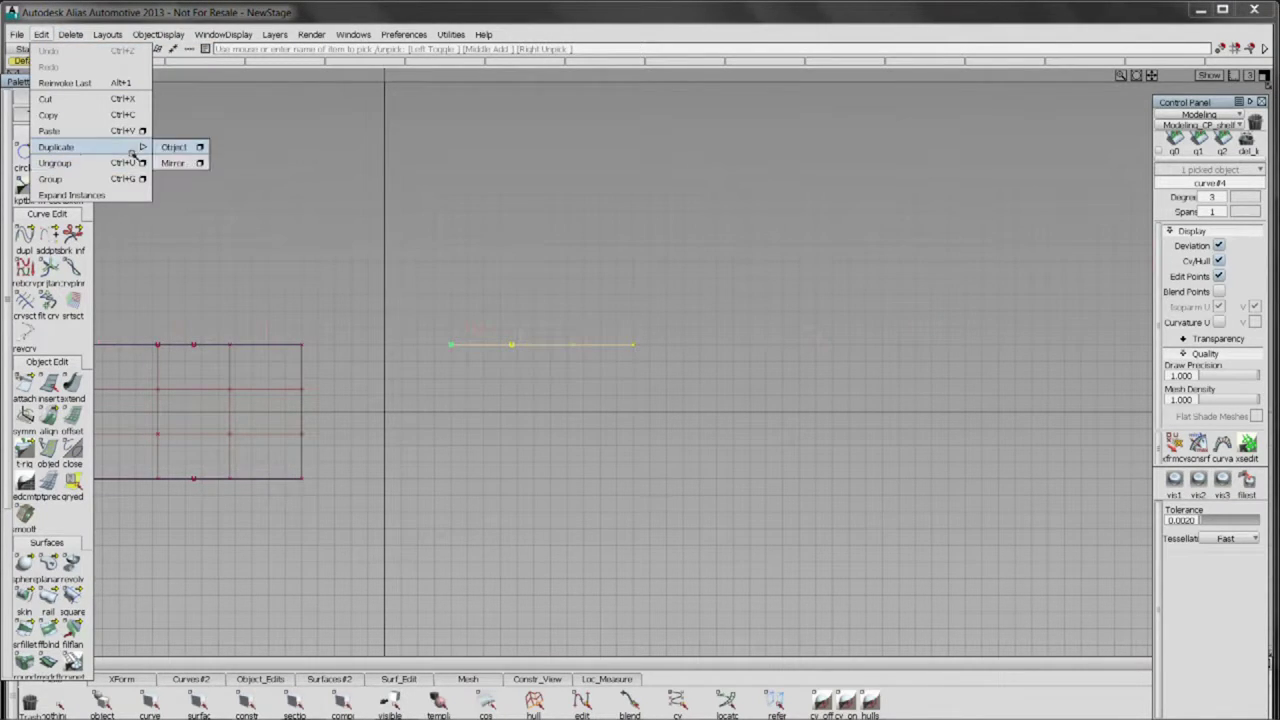
pyautogui.click(193, 160)
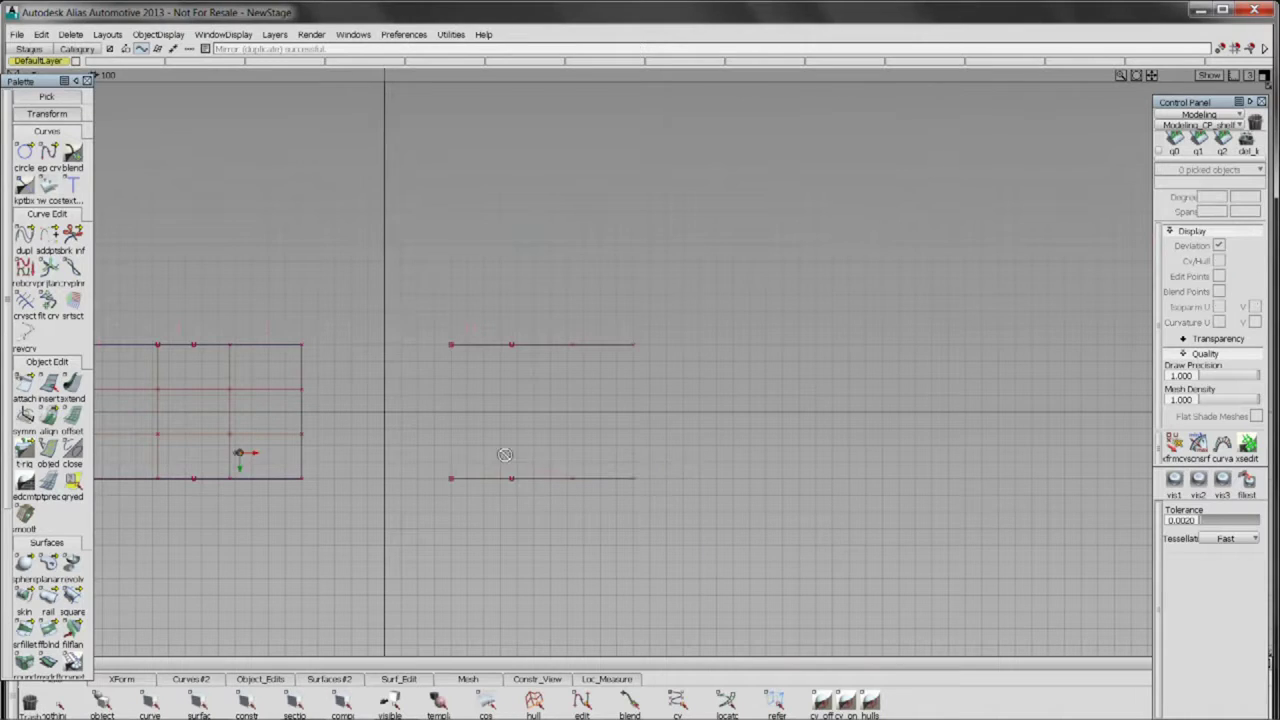
# - Draw a straight edit point curve joining the near ends of the two mirrored curves, snapped to their endpoints
pyautogui.click(48, 152)
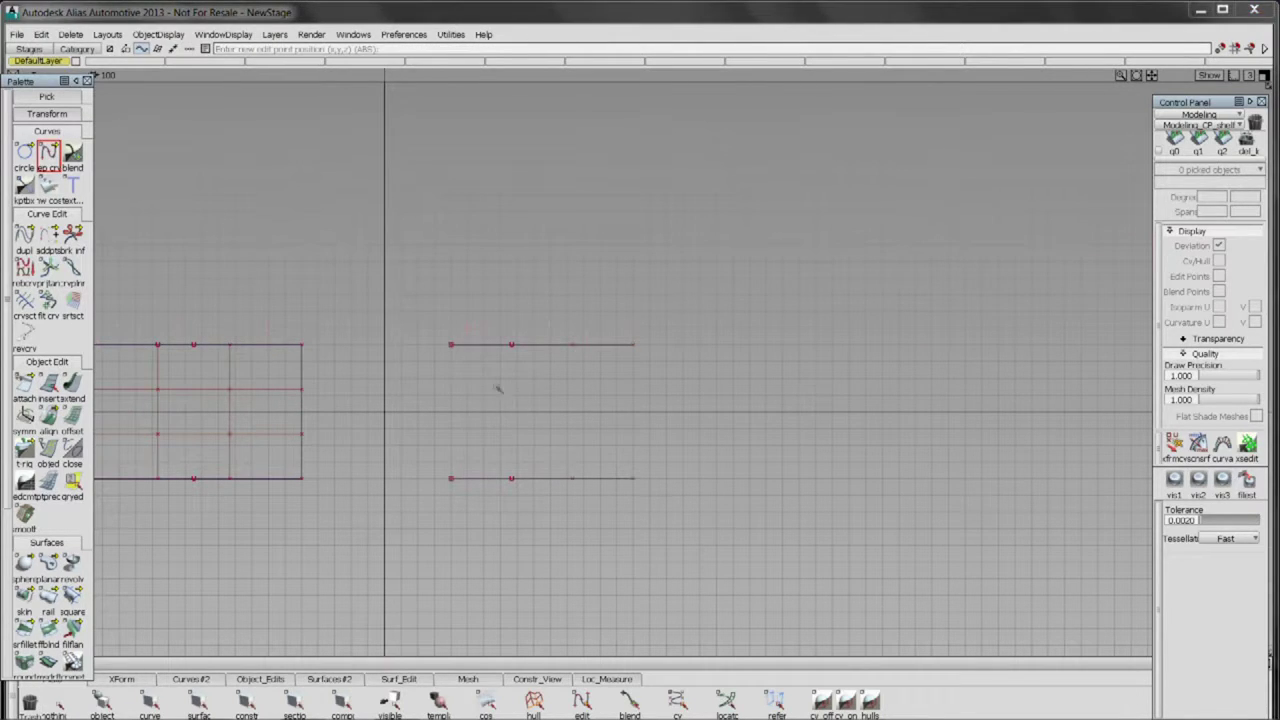
pyautogui.keyDown('ctrl'); pyautogui.click(457, 473); pyautogui.keyUp('ctrl')
pyautogui.moveTo(477, 566); pyautogui.dragTo(475, 520)
pyautogui.moveTo(471, 420); pyautogui.dragTo(420, 420)
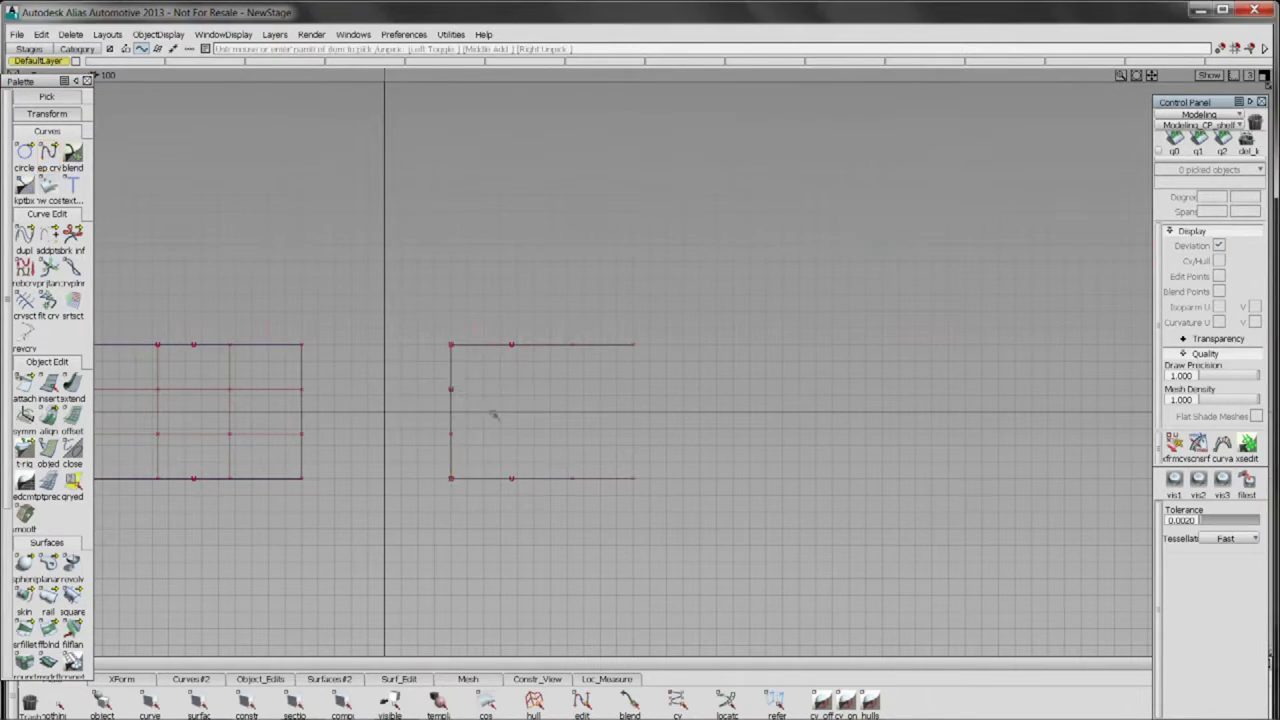
# - Copy and paste the connecting curve, and snap the copy to the far ends to close the four-curve rectangle
pyautogui.click(453, 415)
pyautogui.hotkey('ctrl', 'c')
pyautogui.hotkey('ctrl', 'v')
pyautogui.moveTo(528, 427); pyautogui.dragTo(532, 363)
pyautogui.keyDown('ctrl'); pyautogui.click(638, 368); pyautogui.keyUp('ctrl')
pyautogui.moveTo(766, 459); pyautogui.dragTo(636, 215)
pyautogui.press('F8')
pyautogui.moveTo(1011, 513); pyautogui.dragTo(988, 527)
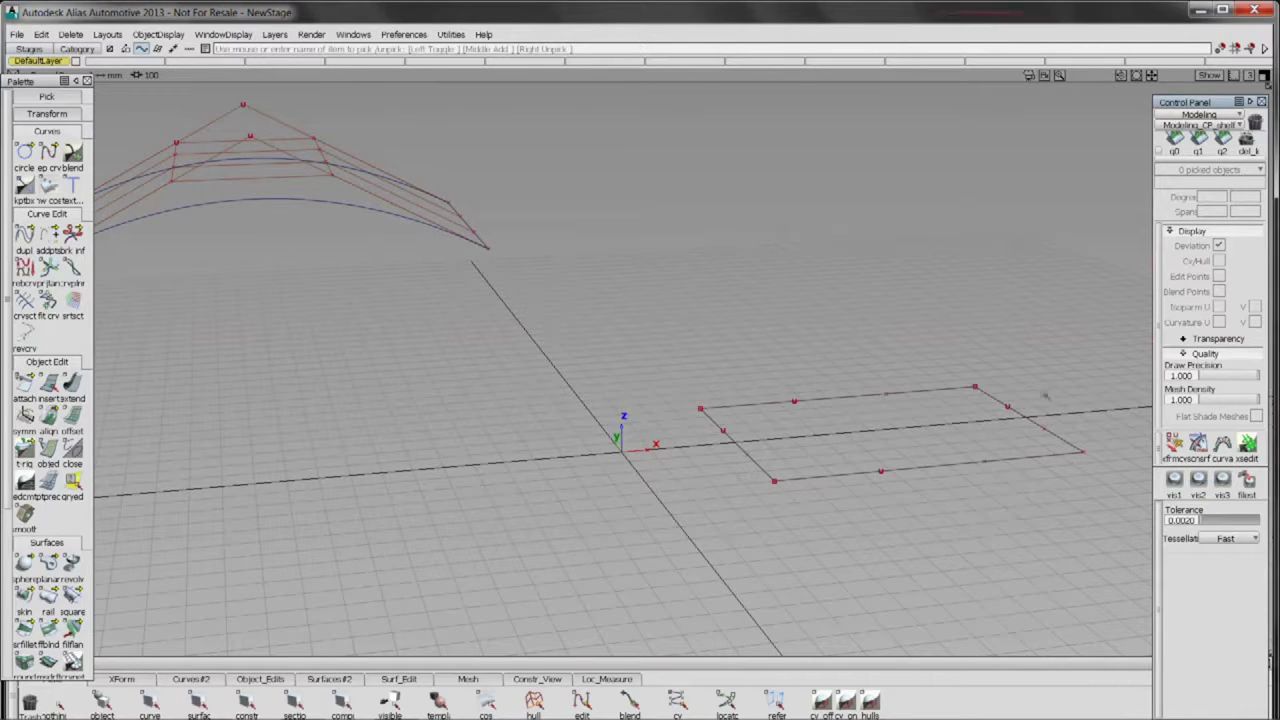
# - Pick the four curves of the rectangle and move them straight up above the ground grid
pyautogui.moveTo(1096, 342); pyautogui.dragTo(535, 582)
pyautogui.moveTo(775, 666); pyautogui.dragTo(780, 604)
pyautogui.moveTo(797, 571); pyautogui.dragTo(434, 440)
pyautogui.keyDown('ctrl'); pyautogui.keyDown('shift'); pyautogui.moveTo(348, 398); pyautogui.dragTo(353, 338); pyautogui.keyUp('shift'); pyautogui.keyUp('ctrl')
pyautogui.keyDown('alt'); pyautogui.keyDown('shift'); pyautogui.moveTo(353, 338); pyautogui.dragTo(373, 258); pyautogui.keyUp('shift'); pyautogui.keyUp('alt')
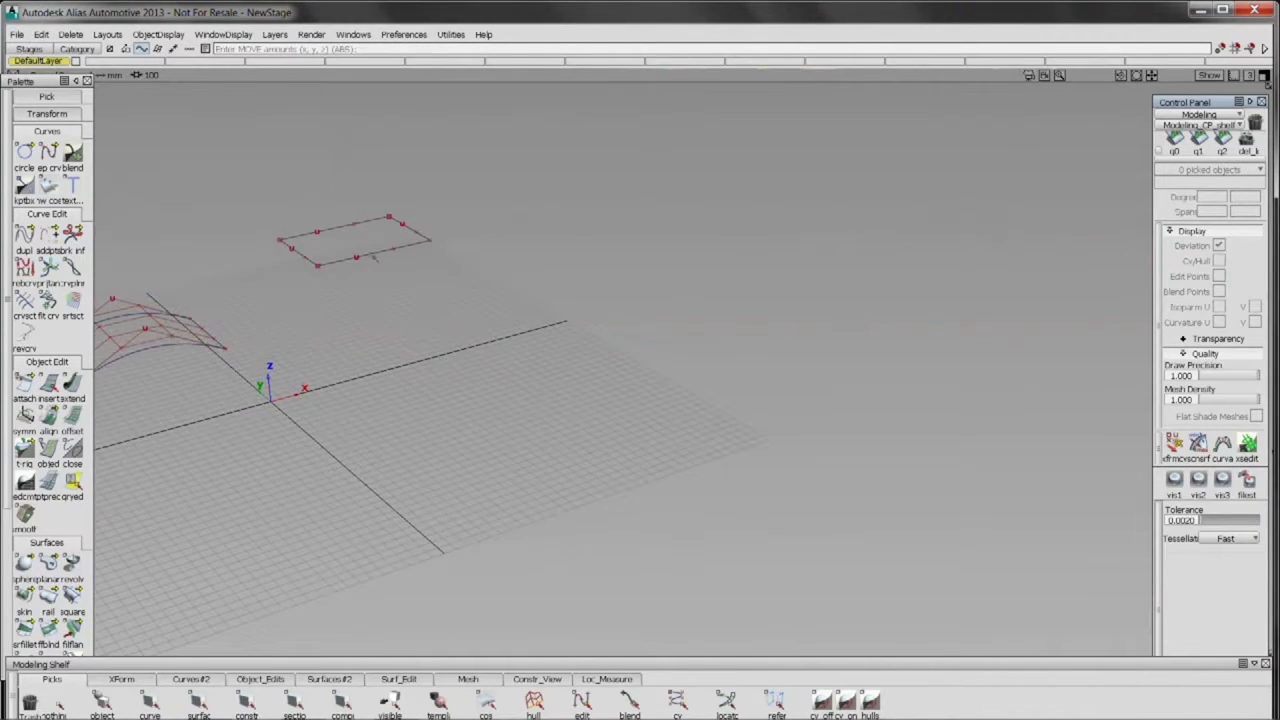
# - Raise the middle control points of the two lengthwise curves to bow them upward into arches
pyautogui.press('F6')
pyautogui.keyDown('alt'); pyautogui.keyDown('shift'); pyautogui.moveTo(236, 414); pyautogui.dragTo(750, 348); pyautogui.keyUp('shift'); pyautogui.keyUp('alt')
pyautogui.moveTo(787, 281); pyautogui.dragTo(602, 346)
pyautogui.keyDown('ctrl'); pyautogui.keyDown('shift'); pyautogui.moveTo(741, 498); pyautogui.dragTo(738, 466); pyautogui.keyUp('shift'); pyautogui.keyUp('ctrl')
pyautogui.moveTo(727, 497); pyautogui.dragTo(725, 401)
pyautogui.press('F8')
# - Pick the middle control points of the two connecting end curves and raise them into a gentle arch
pyautogui.keyDown('alt'); pyautogui.keyDown('shift'); pyautogui.moveTo(245, 376); pyautogui.dragTo(463, 561); pyautogui.keyUp('shift'); pyautogui.keyUp('alt')
pyautogui.moveTo(519, 527); pyautogui.dragTo(474, 446)
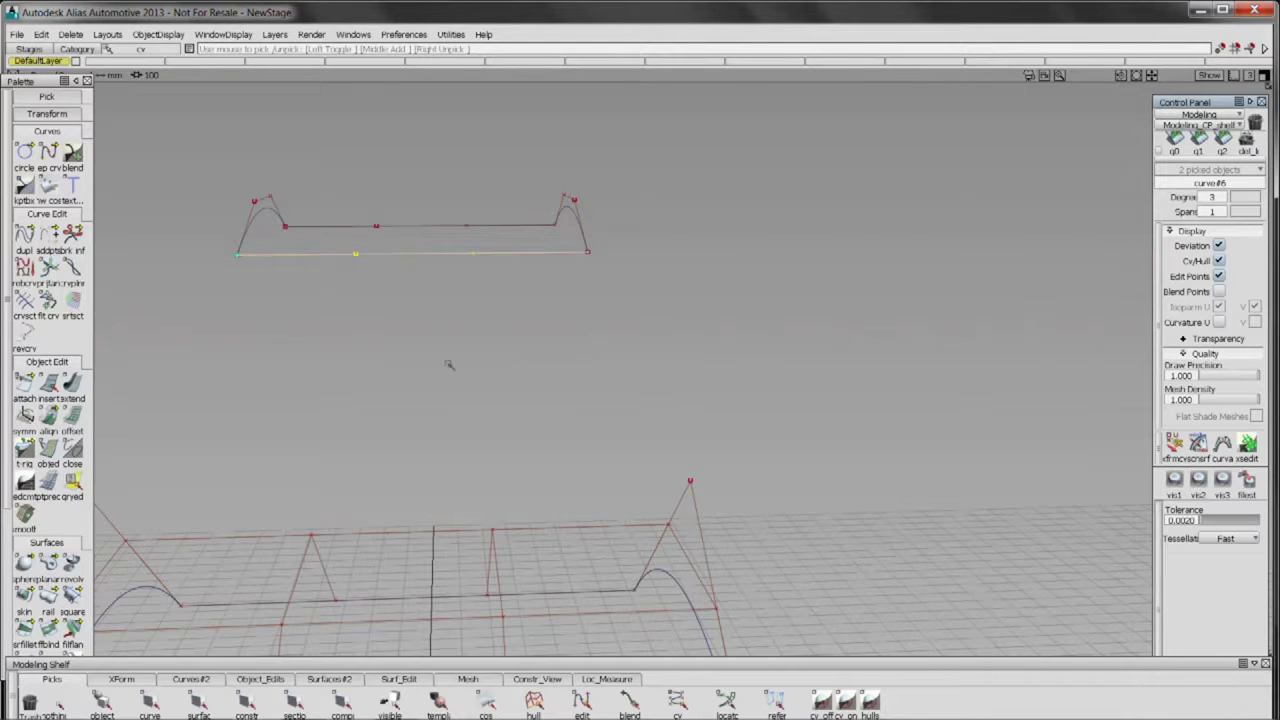
pyautogui.press('F7')
pyautogui.keyDown('ctrl'); pyautogui.keyDown('shift'); pyautogui.moveTo(534, 374); pyautogui.dragTo(655, 242); pyautogui.keyUp('shift'); pyautogui.keyUp('ctrl')
pyautogui.press('F8')
pyautogui.moveTo(674, 472)
pyautogui.keyDown('alt'); pyautogui.keyDown('shift'); pyautogui.mouseDown()
pyautogui.moveTo(674, 428)
pyautogui.moveTo(632, 476)
pyautogui.moveTo(649, 467)
pyautogui.mouseUp(); pyautogui.keyUp('shift'); pyautogui.keyUp('alt')
# - Pick all four arched boundary curves and group them
pyautogui.moveTo(732, 386); pyautogui.dragTo(606, 476)
pyautogui.keyDown('ctrl'); pyautogui.keyDown('shift'); pyautogui.moveTo(680, 503); pyautogui.dragTo(646, 514); pyautogui.keyUp('shift'); pyautogui.keyUp('ctrl')
pyautogui.keyDown('alt'); pyautogui.keyDown('shift'); pyautogui.moveTo(734, 520); pyautogui.dragTo(282, 224); pyautogui.keyUp('shift'); pyautogui.keyUp('alt')
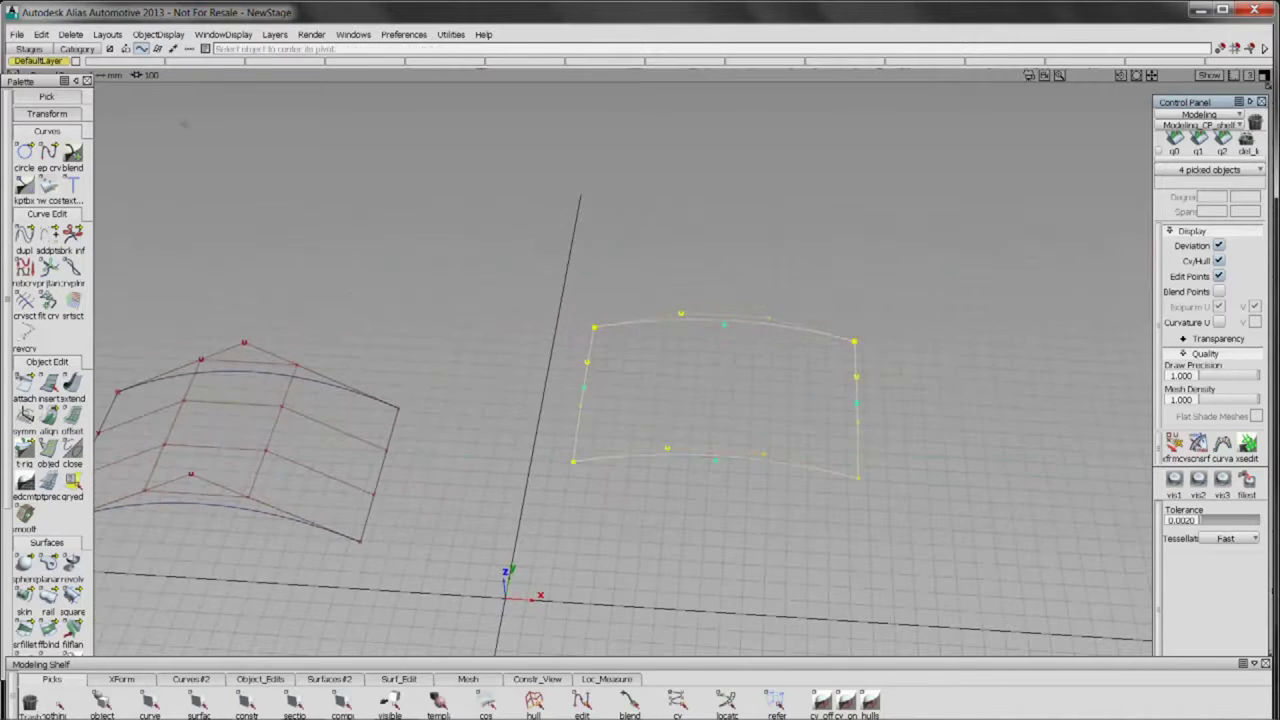
pyautogui.click(50, 35)
pyautogui.click(63, 180)
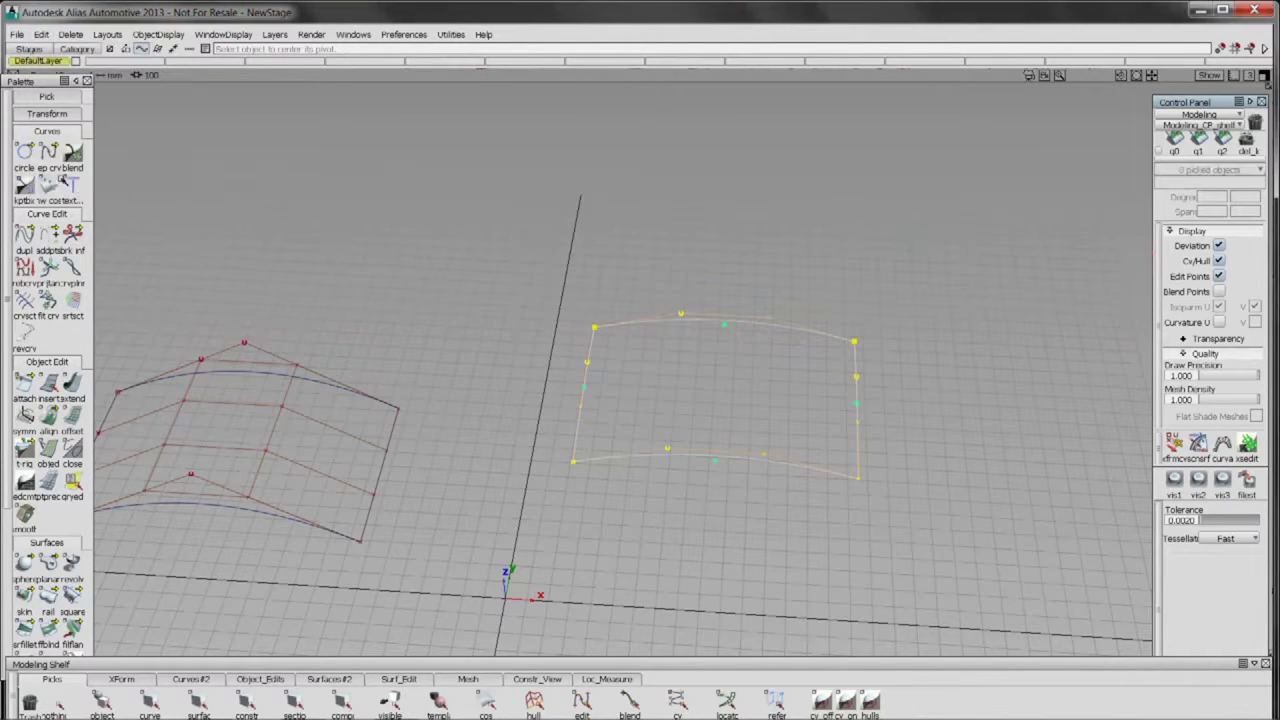
# - Scale up the grouped boundary curves proportionally so they are larger than the neighbouring skin surface
pyautogui.keyDown('ctrl'); pyautogui.keyDown('shift'); pyautogui.moveTo(700, 503); pyautogui.dragTo(730, 505); pyautogui.keyUp('shift'); pyautogui.keyUp('ctrl')
pyautogui.moveTo(722, 505); pyautogui.dragTo(522, 447)
pyautogui.keyDown('alt'); pyautogui.keyDown('shift'); pyautogui.moveTo(362, 424); pyautogui.dragTo(18, 44); pyautogui.keyUp('shift'); pyautogui.keyUp('alt')
# - Ungroup the four scaled curves with the Extract method and preserved position, and clear the selection
pyautogui.click(41, 34)
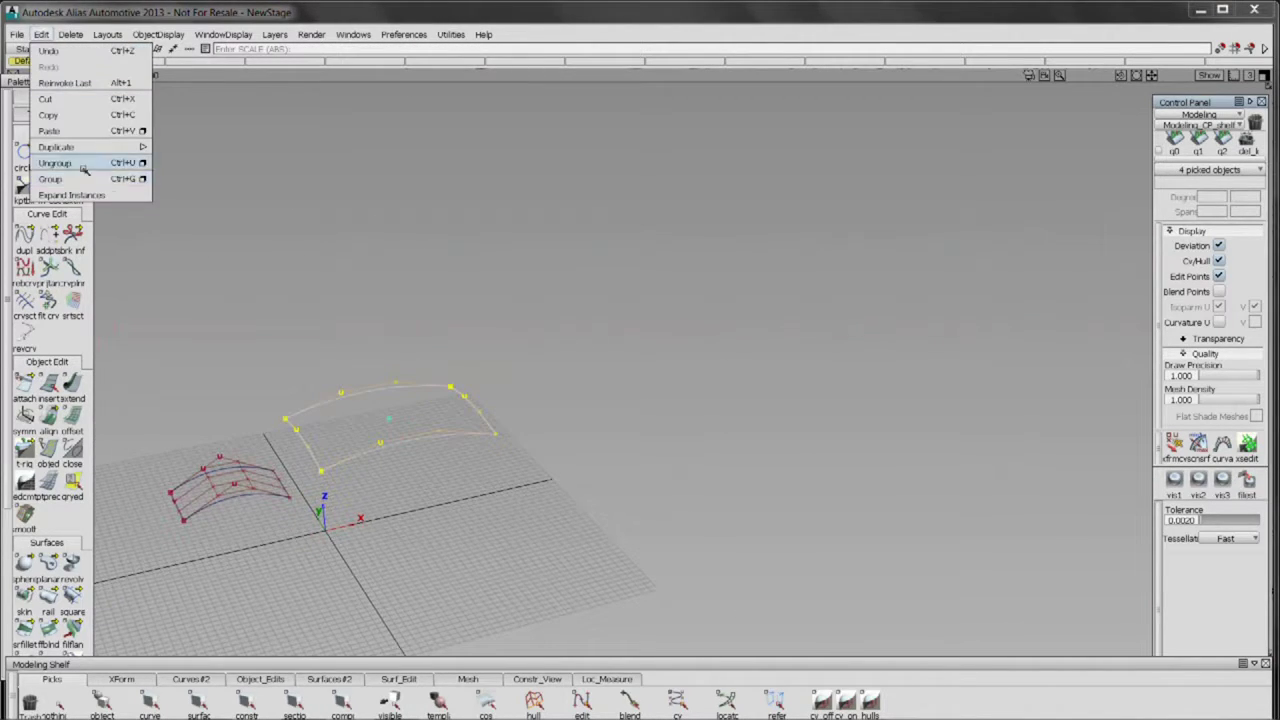
pyautogui.click(140, 163)
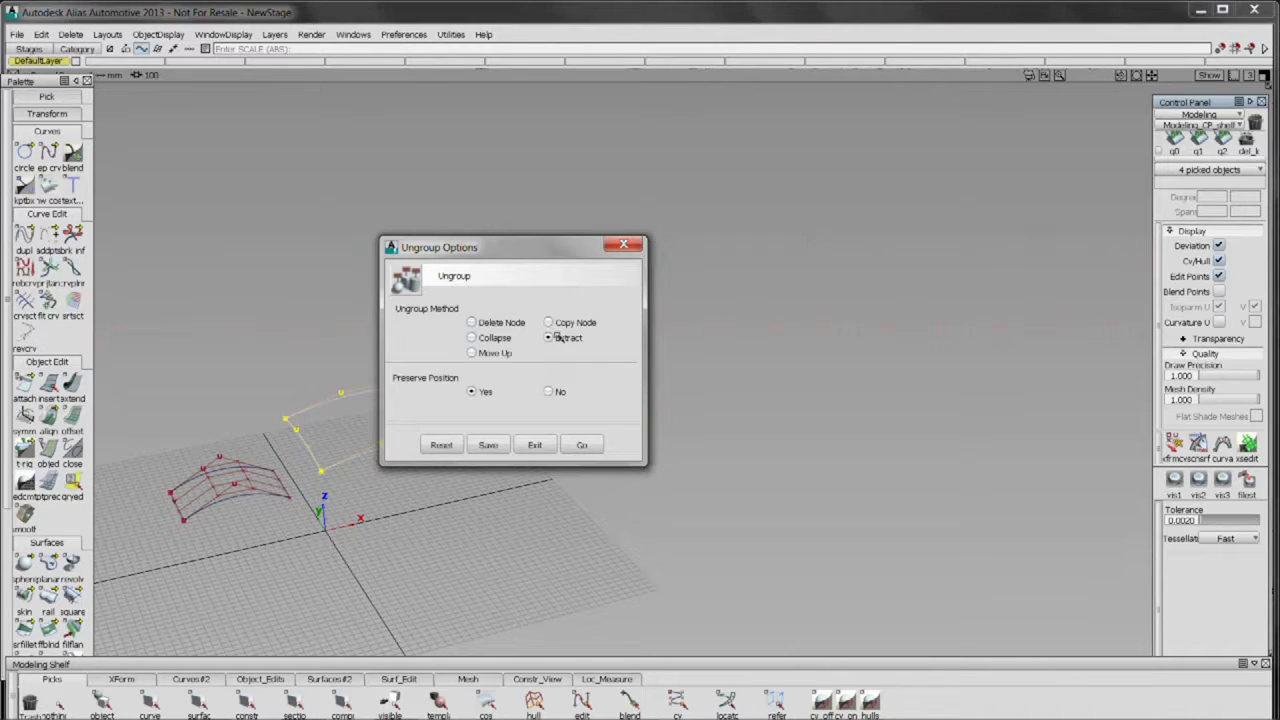
pyautogui.click(580, 446)
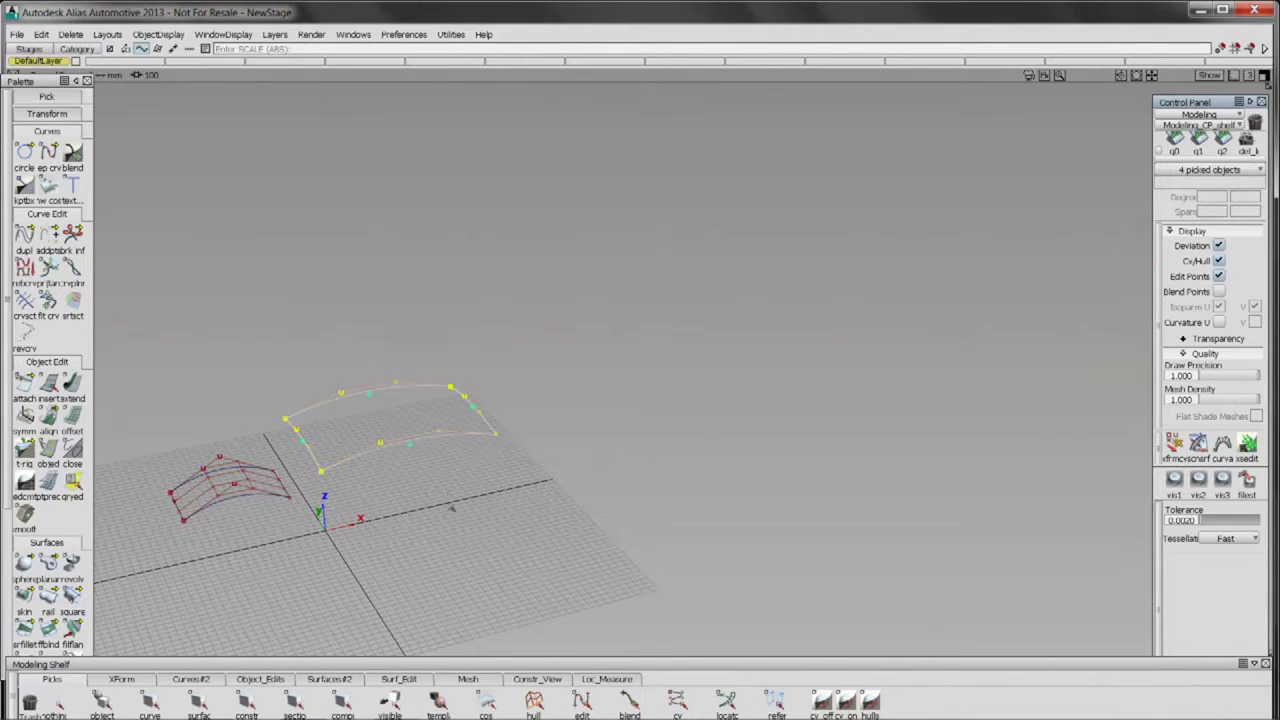
pyautogui.click(465, 472)
pyautogui.moveTo(410, 462); pyautogui.dragTo(500, 468)
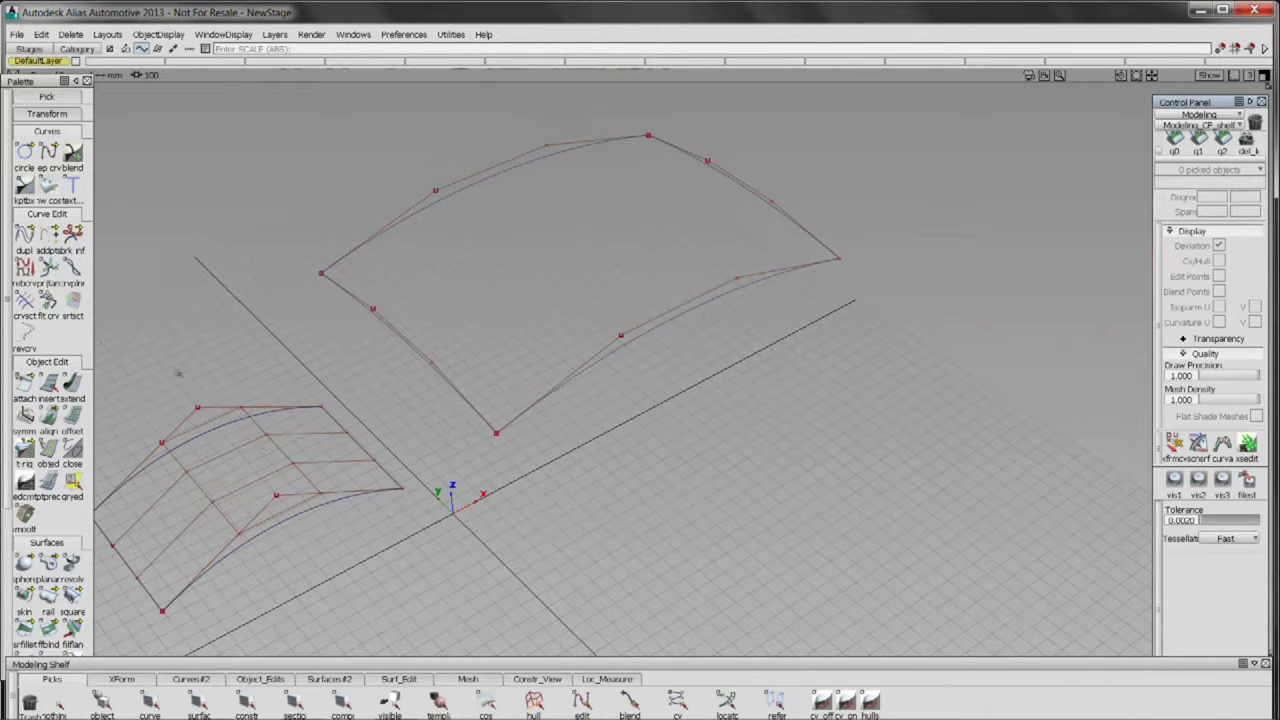
# - Build a Square surface from the four boundary curves, picked in order around the loop
pyautogui.click(73, 597)
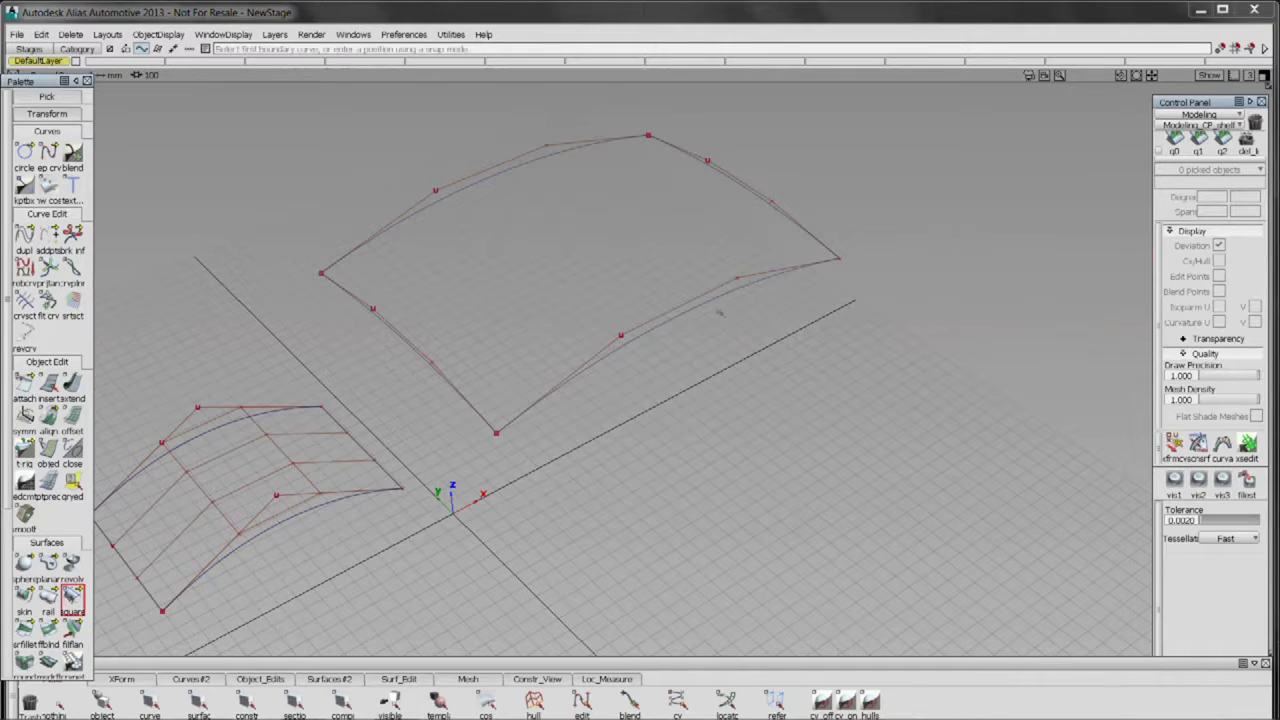
pyautogui.click(420, 356)
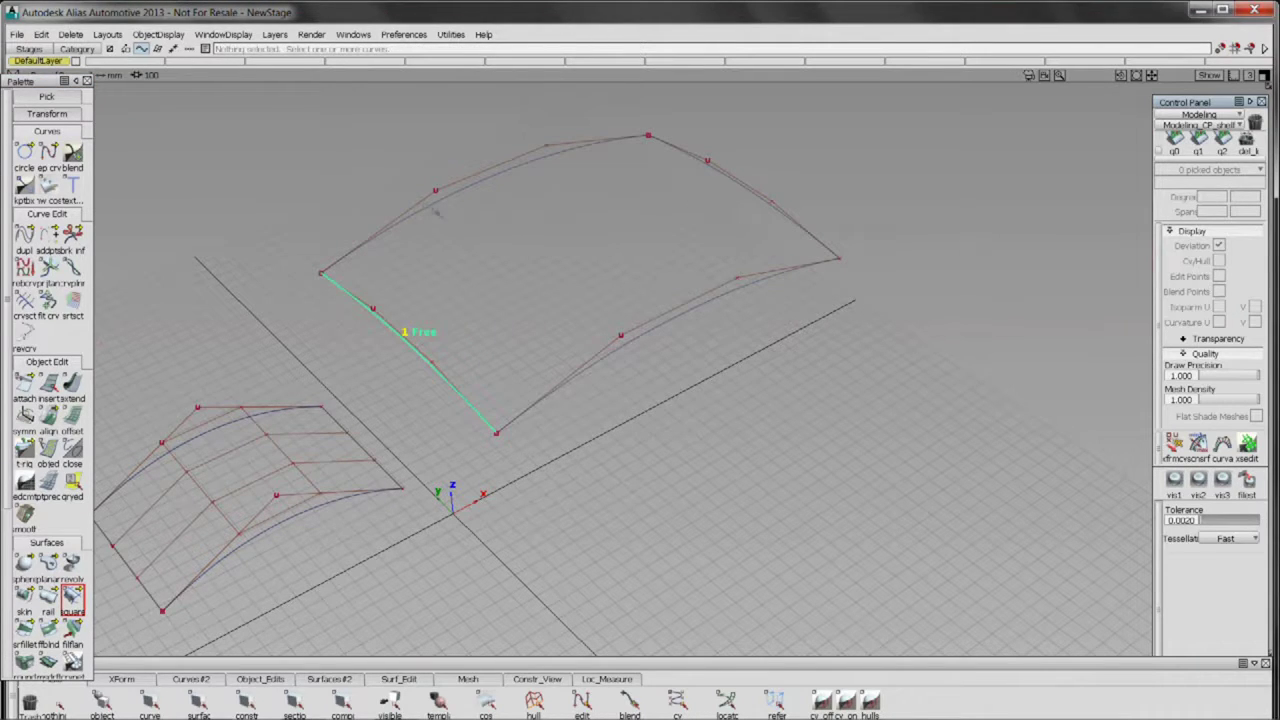
pyautogui.click(455, 197)
pyautogui.click(735, 183)
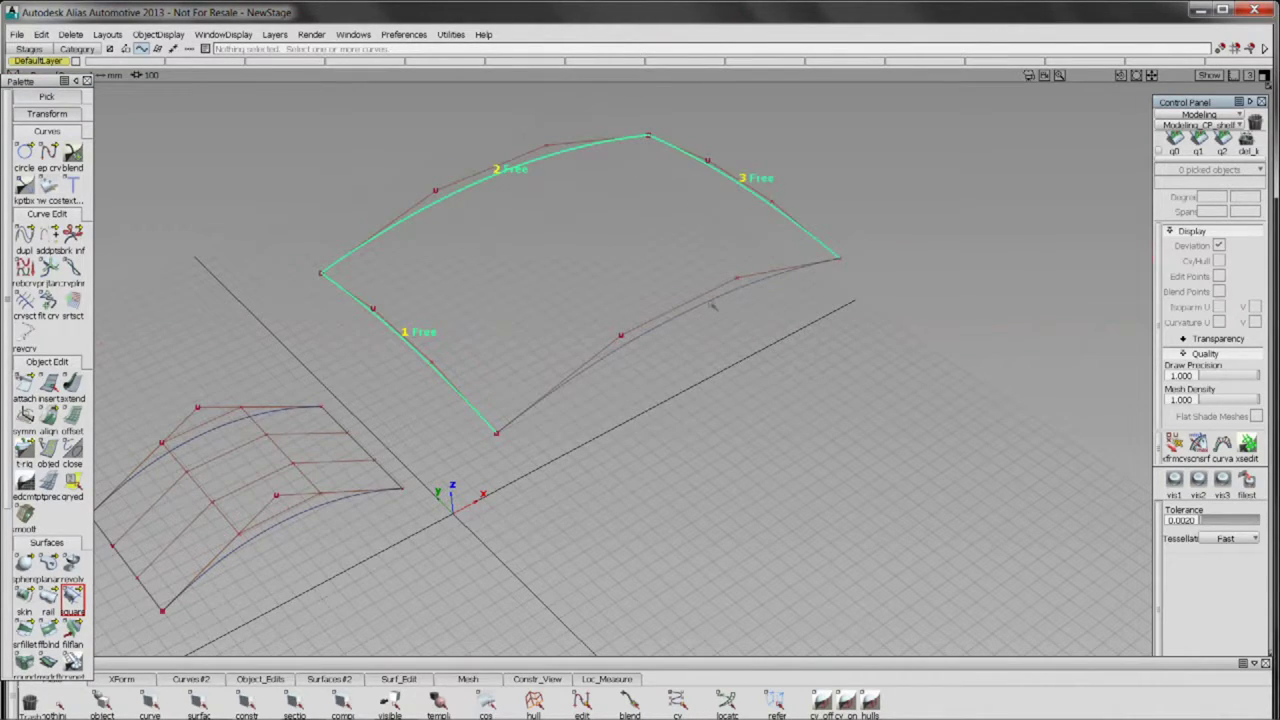
pyautogui.click(714, 306)
pyautogui.moveTo(960, 423); pyautogui.dragTo(1275, 462)
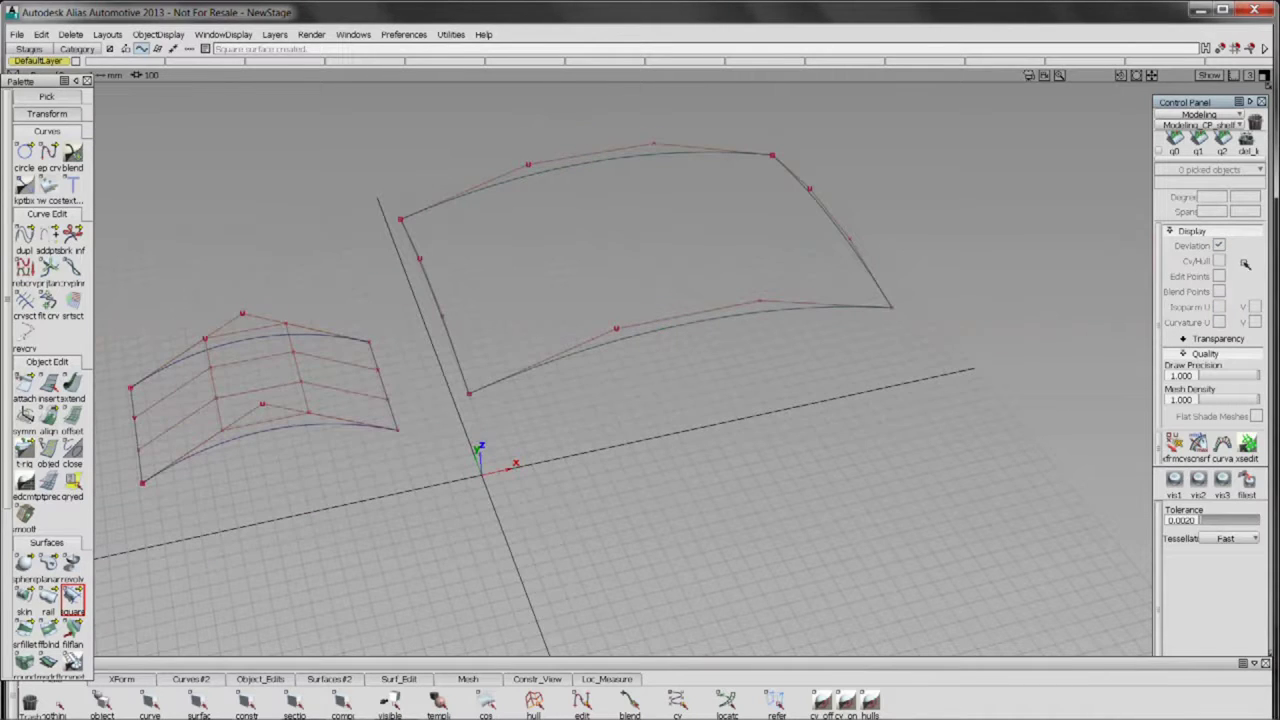
# - Open the diagnostic shading controls and shade both surfaces with the user texture using the Showroom map
pyautogui.click(1169, 559)
pyautogui.moveTo(1181, 396); pyautogui.dragTo(1016, 291)
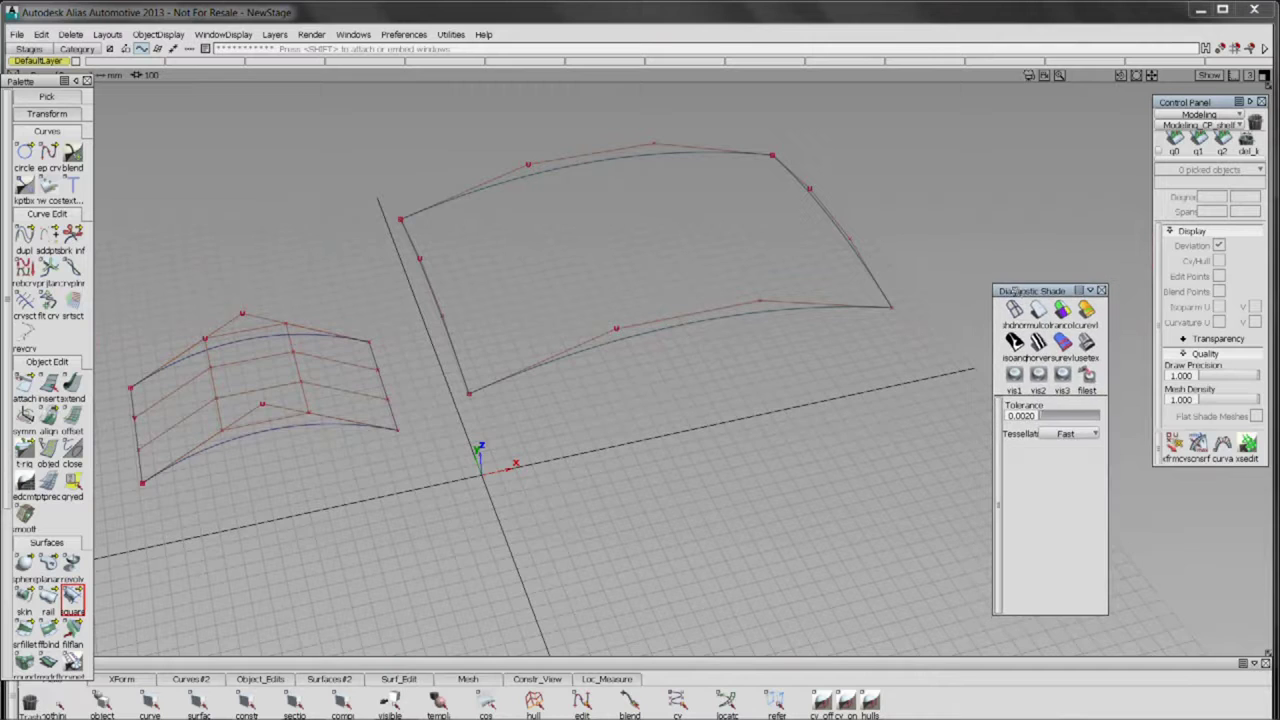
pyautogui.click(1087, 343)
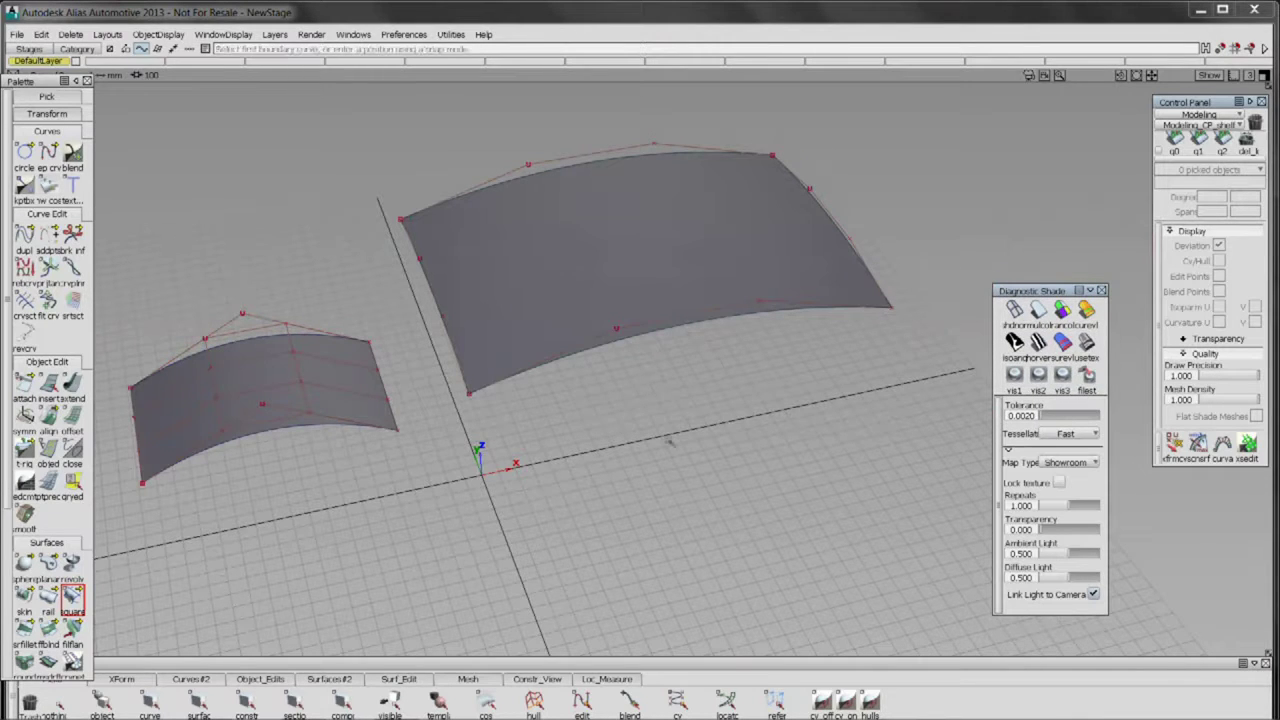
pyautogui.moveTo(1020, 291); pyautogui.dragTo(1077, 333)
pyautogui.moveTo(735, 425); pyautogui.dragTo(890, 494)
# - Apply horizontal zebra stripes to both surfaces and examine how the reflections flow from several angles
pyautogui.click(1095, 385)
pyautogui.moveTo(851, 381); pyautogui.dragTo(772, 480)
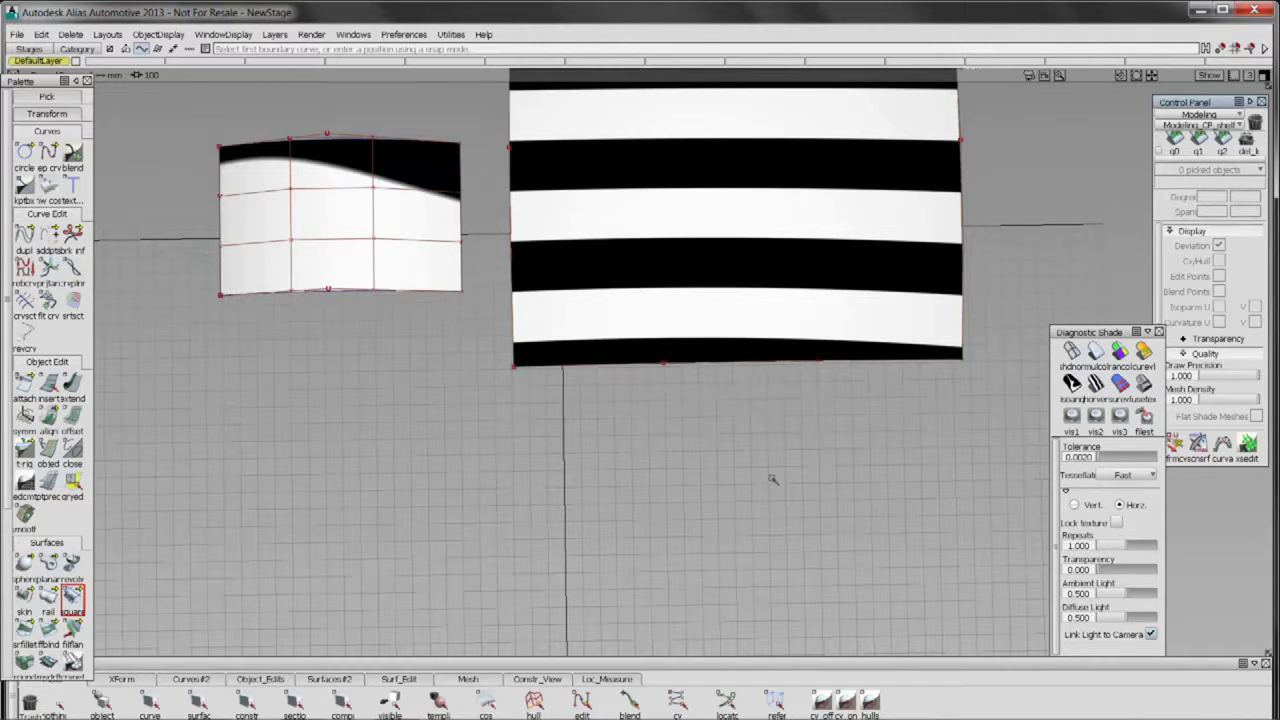
pyautogui.moveTo(594, 449); pyautogui.dragTo(633, 399)
pyautogui.moveTo(462, 470); pyautogui.dragTo(468, 438)
# - Query the square surface's construction history to open its controls, and examine its four boundaries and striped shape from several angles
pyautogui.keyDown('ctrl'); pyautogui.keyDown('shift'); pyautogui.rightClick(467, 471); pyautogui.keyUp('shift'); pyautogui.keyUp('ctrl')
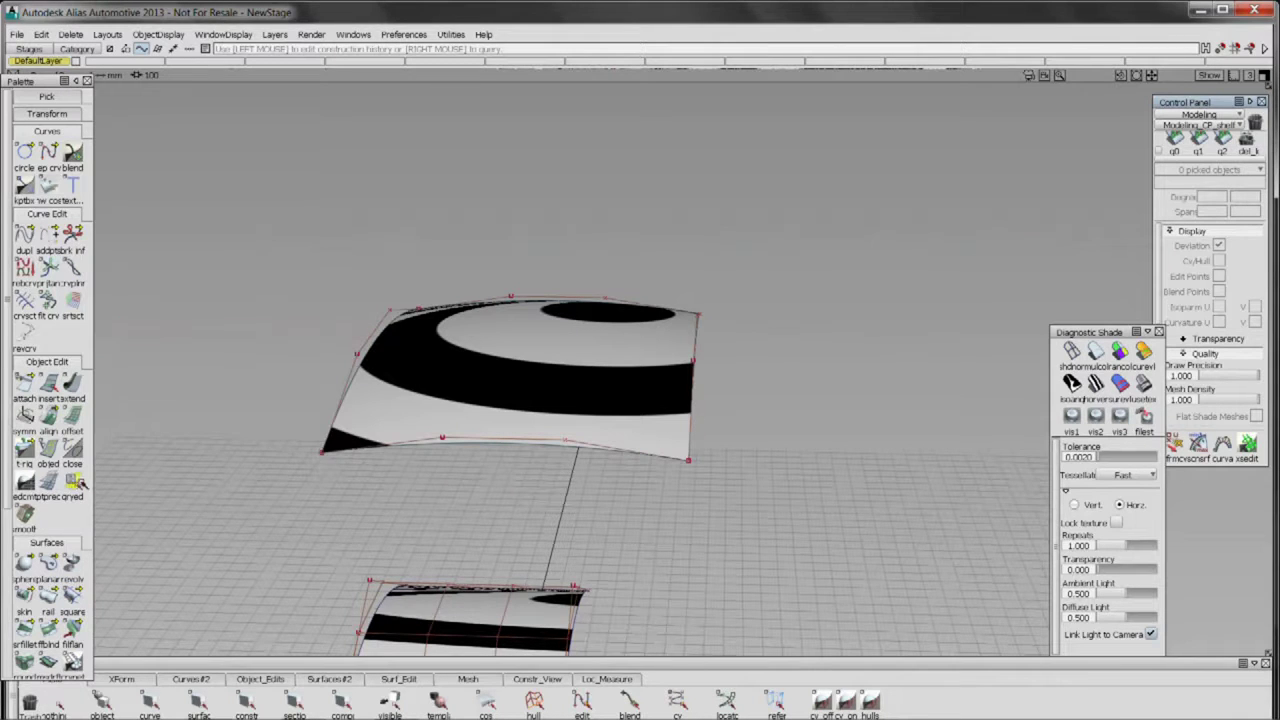
pyautogui.click(528, 449)
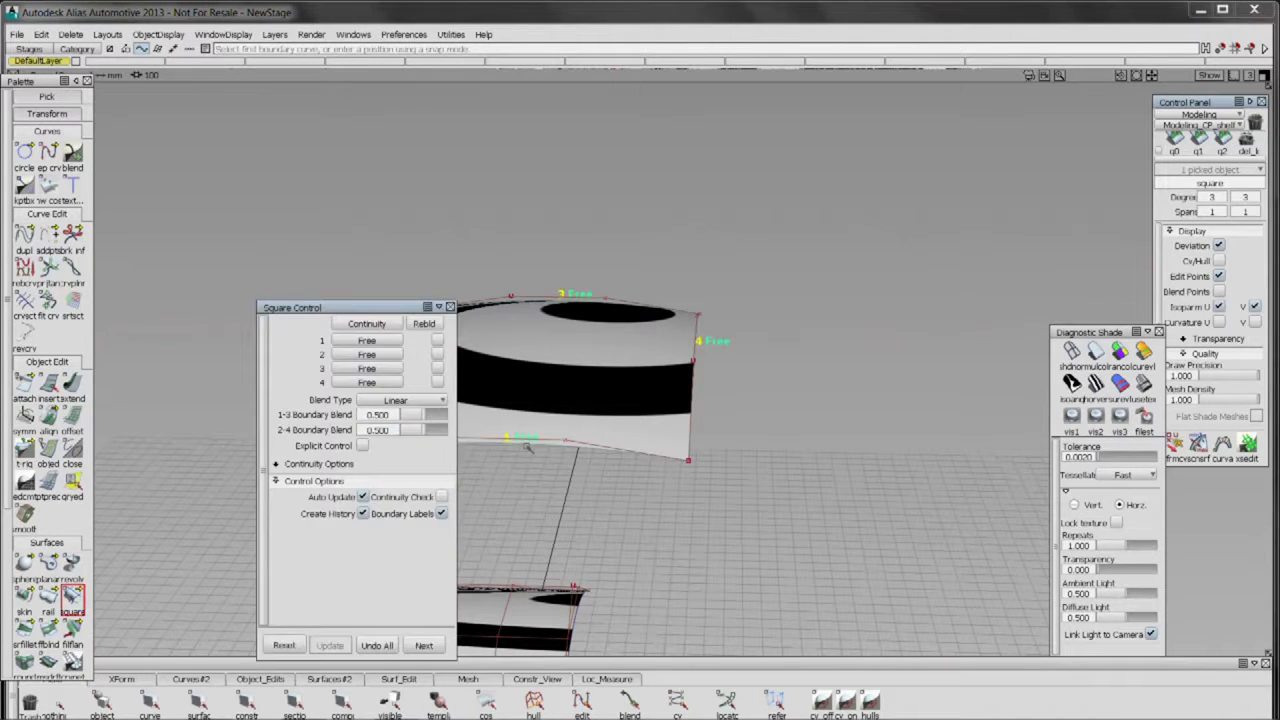
pyautogui.moveTo(371, 311); pyautogui.dragTo(176, 192)
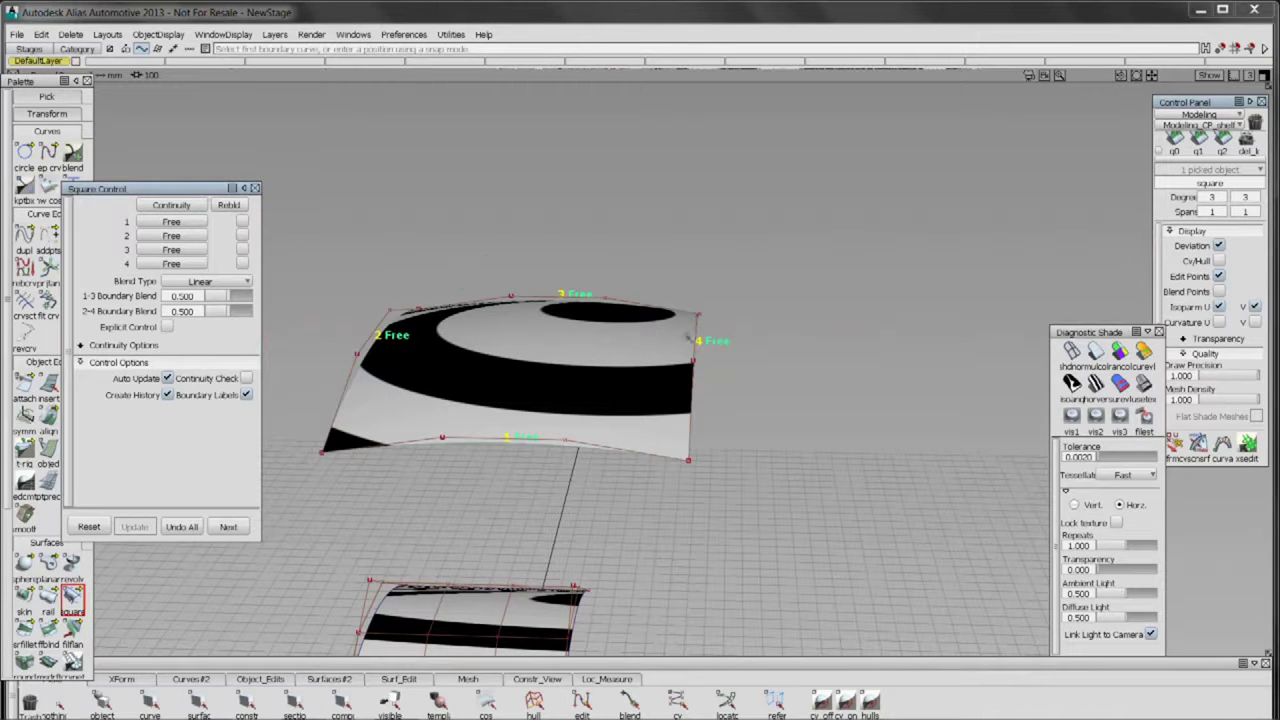
pyautogui.moveTo(770, 373); pyautogui.dragTo(690, 372)
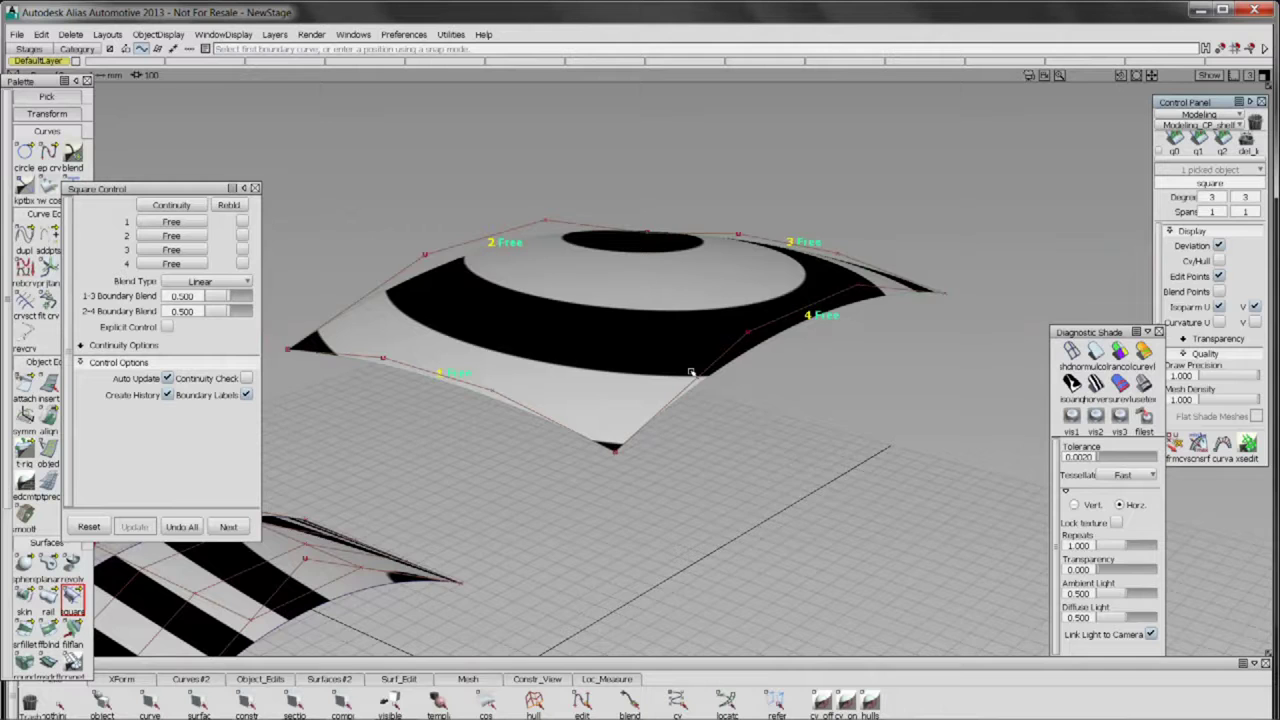
pyautogui.moveTo(704, 369); pyautogui.dragTo(634, 357)
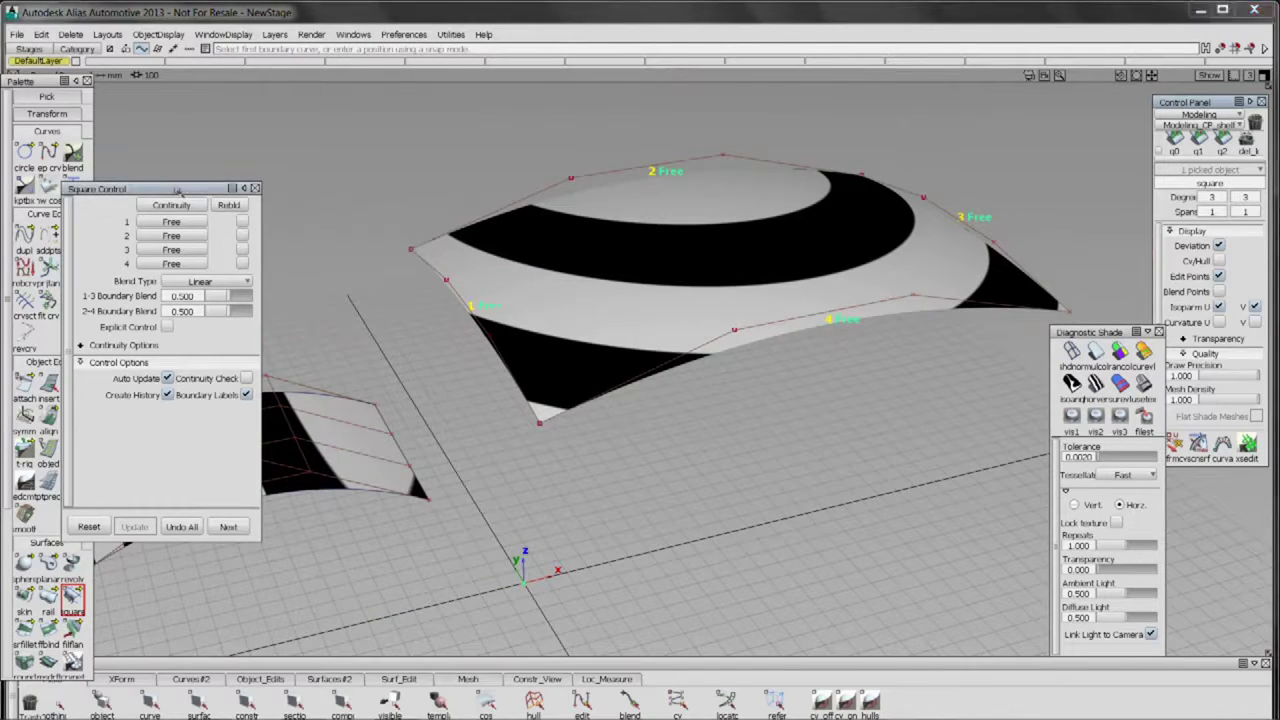
pyautogui.moveTo(183, 189); pyautogui.dragTo(222, 149)
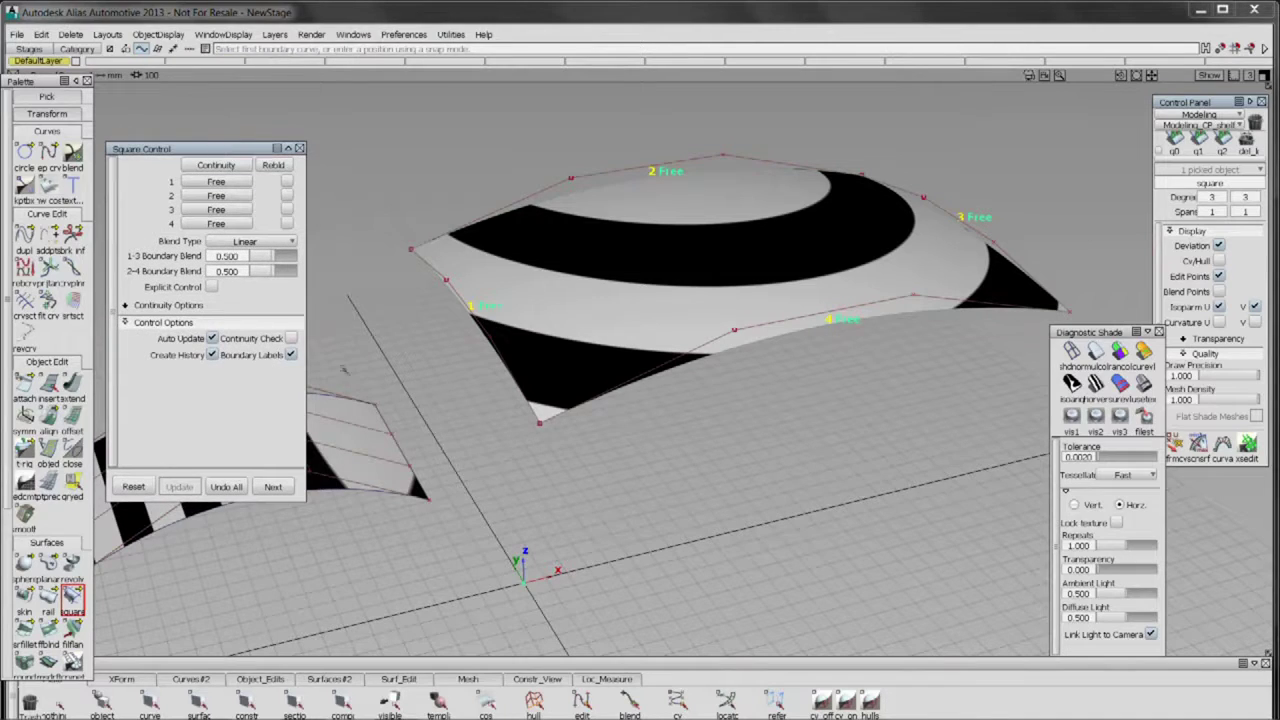
pyautogui.moveTo(796, 225); pyautogui.dragTo(800, 365)
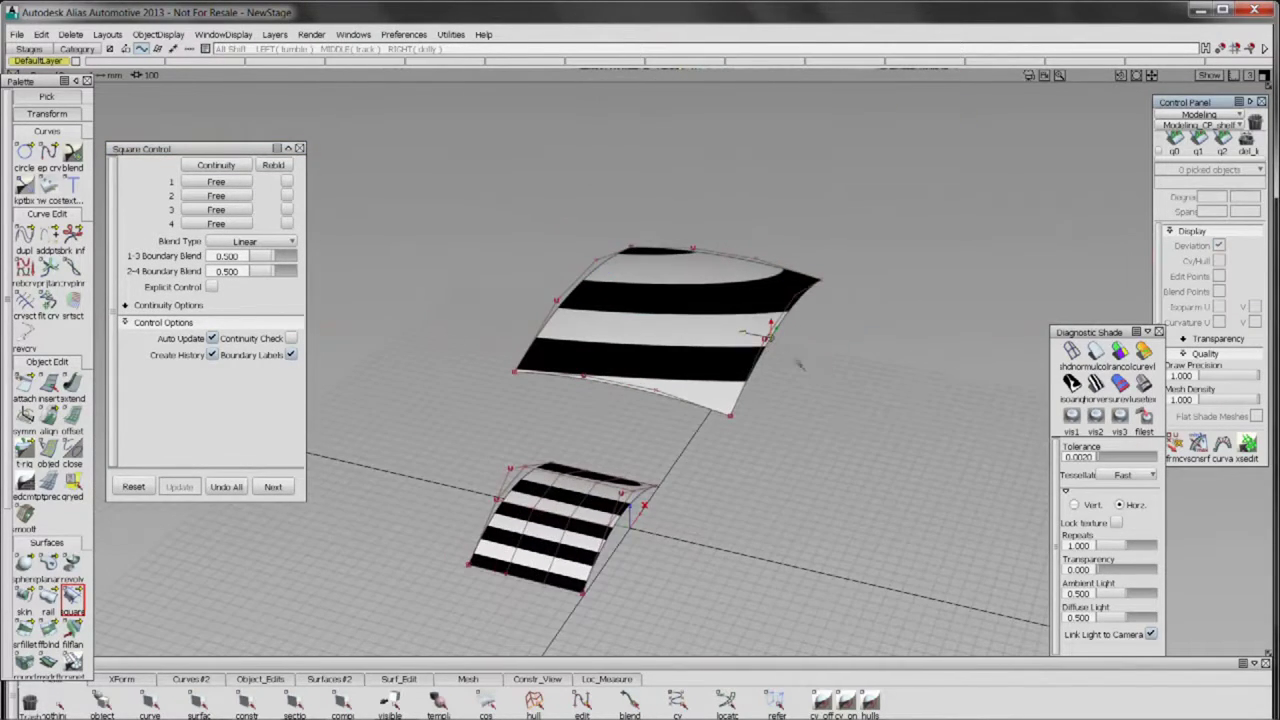
# - Replace the zebra stripes with the Showroom texture shading on both surfaces
pyautogui.click(1143, 383)
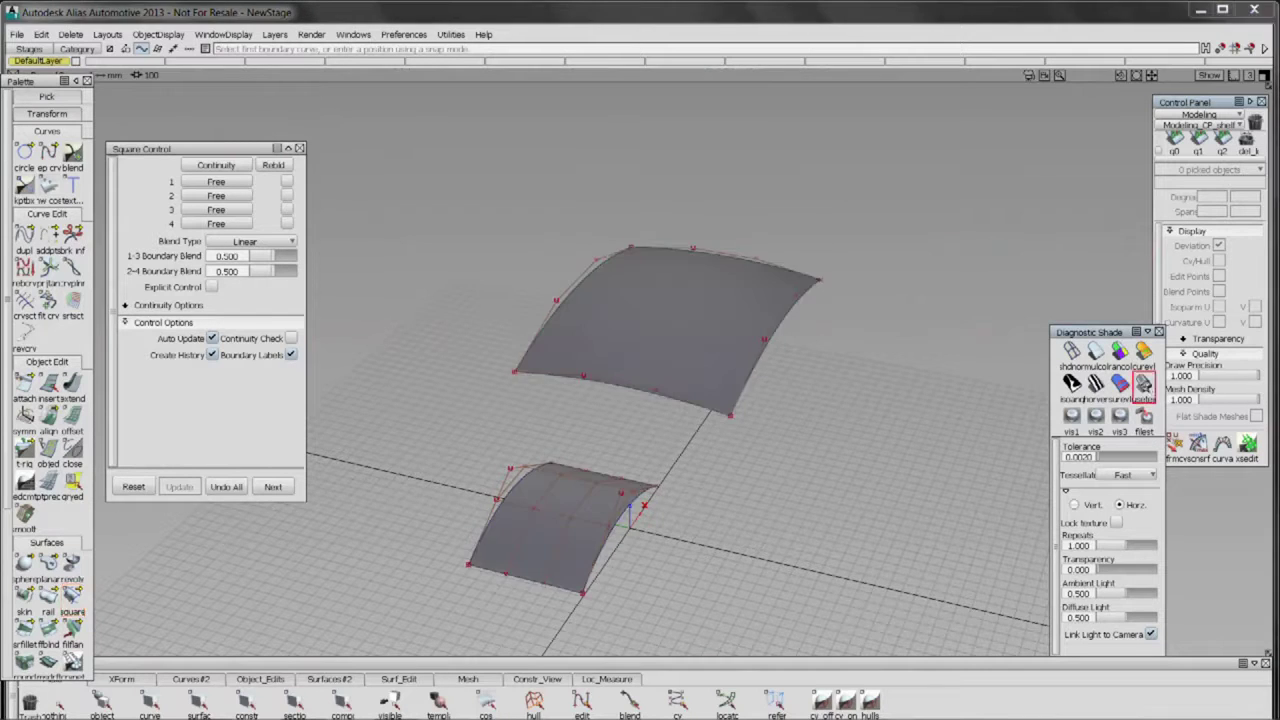
pyautogui.moveTo(820, 449); pyautogui.dragTo(731, 400)
pyautogui.moveTo(812, 321); pyautogui.dragTo(685, 425)
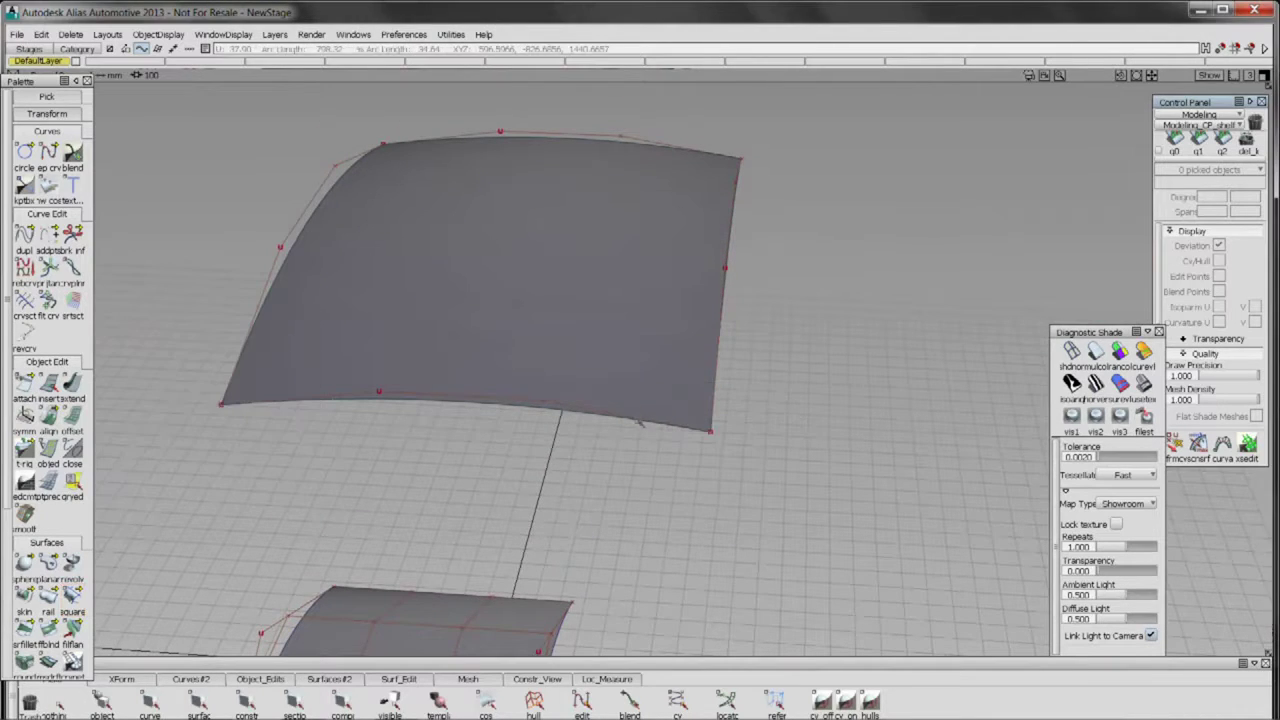
# - Copy and paste the square surface's edge curve nearest the origin, and snap the copy's start to that edge's outer corner
pyautogui.click(637, 414)
pyautogui.hotkey('ctrl', 'c')
pyautogui.hotkey('ctrl', 'v')
pyautogui.moveTo(349, 457); pyautogui.dragTo(295, 543)
pyautogui.keyDown('ctrl'); pyautogui.click(225, 428); pyautogui.keyUp('ctrl')
pyautogui.keyDown('ctrl'); pyautogui.click(711, 431); pyautogui.keyUp('ctrl')
pyautogui.moveTo(804, 529); pyautogui.dragTo(757, 424)
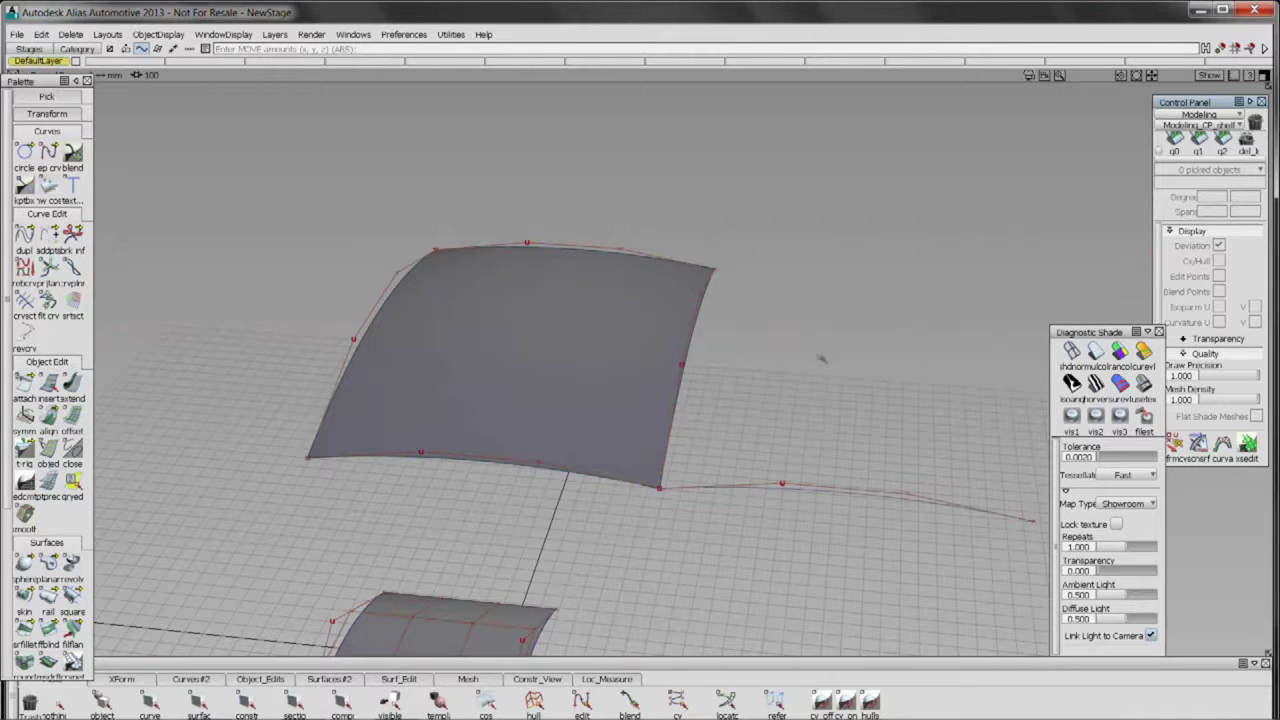
pyautogui.moveTo(771, 420); pyautogui.dragTo(901, 409)
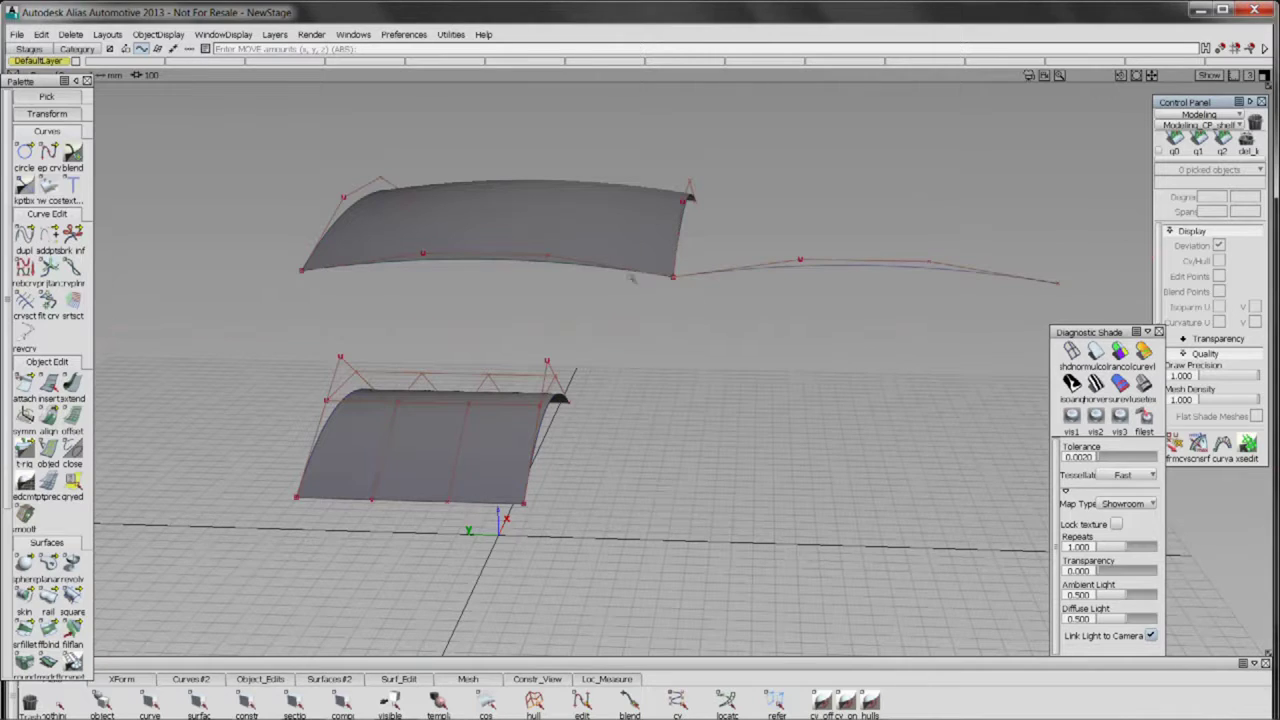
# - Rotate the copied curve downward about the end where it meets the surface corner
pyautogui.moveTo(756, 329); pyautogui.dragTo(731, 329)
pyautogui.moveTo(845, 165); pyautogui.dragTo(834, 320)
pyautogui.moveTo(838, 340); pyautogui.dragTo(848, 407)
pyautogui.hotkey('ctrl', 'z')
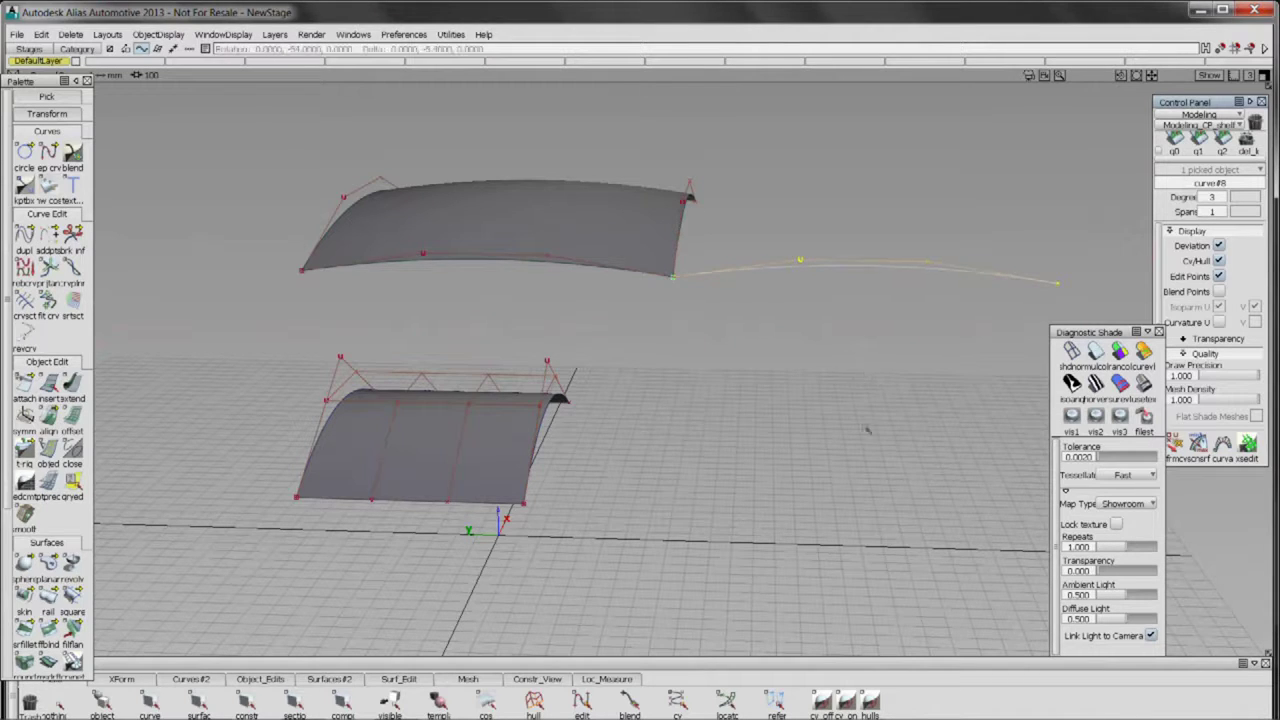
pyautogui.moveTo(874, 413); pyautogui.dragTo(768, 203)
pyautogui.keyDown('alt'); pyautogui.keyDown('shift'); pyautogui.moveTo(735, 385); pyautogui.dragTo(740, 449); pyautogui.keyUp('shift'); pyautogui.keyUp('alt')
# - Align the rotated curve's joined end to curve#6 on the square surface's edge with G1 Tangent continuity
pyautogui.keyDown('ctrl'); pyautogui.keyDown('shift'); pyautogui.click(747, 347); pyautogui.keyUp('shift'); pyautogui.keyUp('ctrl')
pyautogui.moveTo(687, 238); pyautogui.dragTo(956, 404)
pyautogui.click(958, 417)
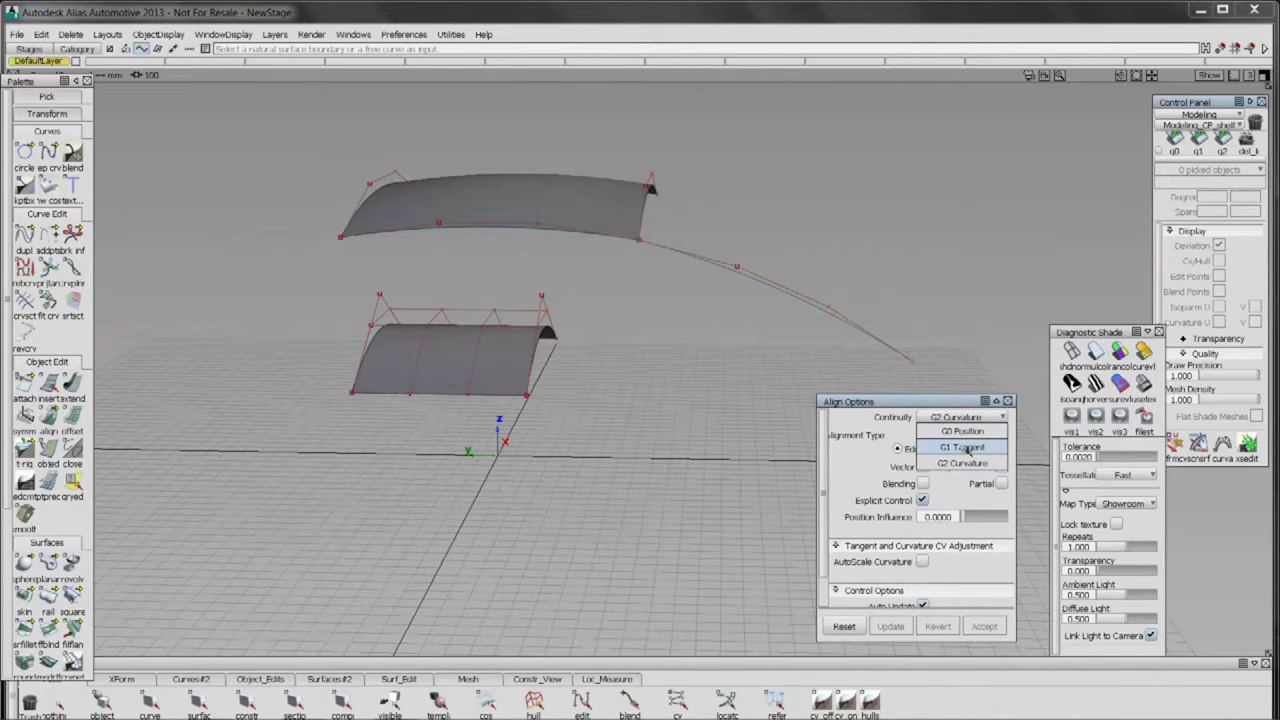
pyautogui.click(963, 448)
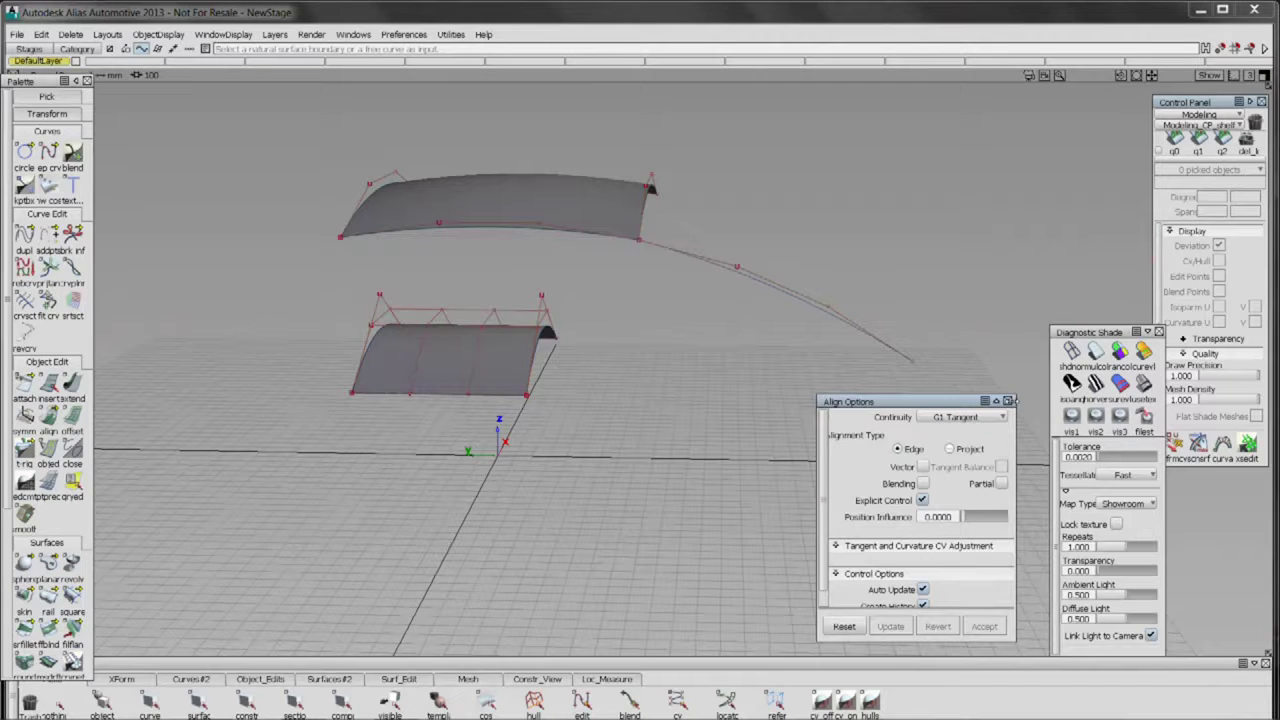
pyautogui.click(670, 256)
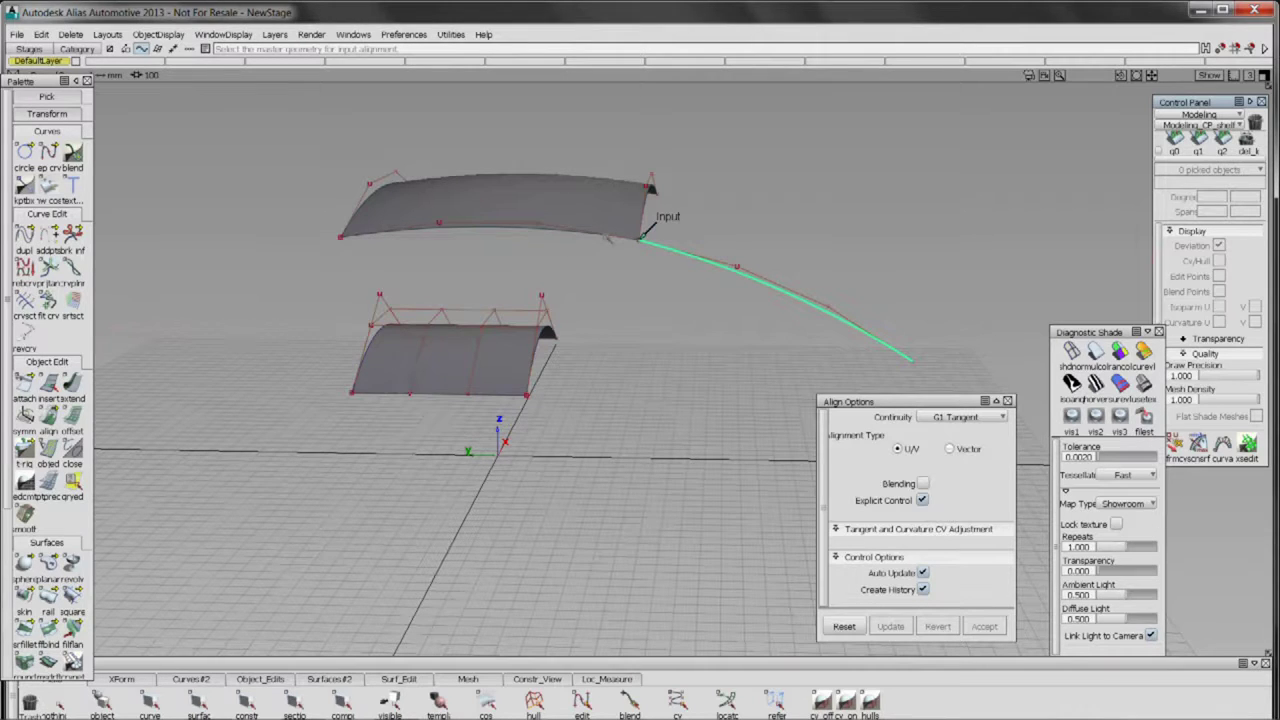
pyautogui.click(608, 238)
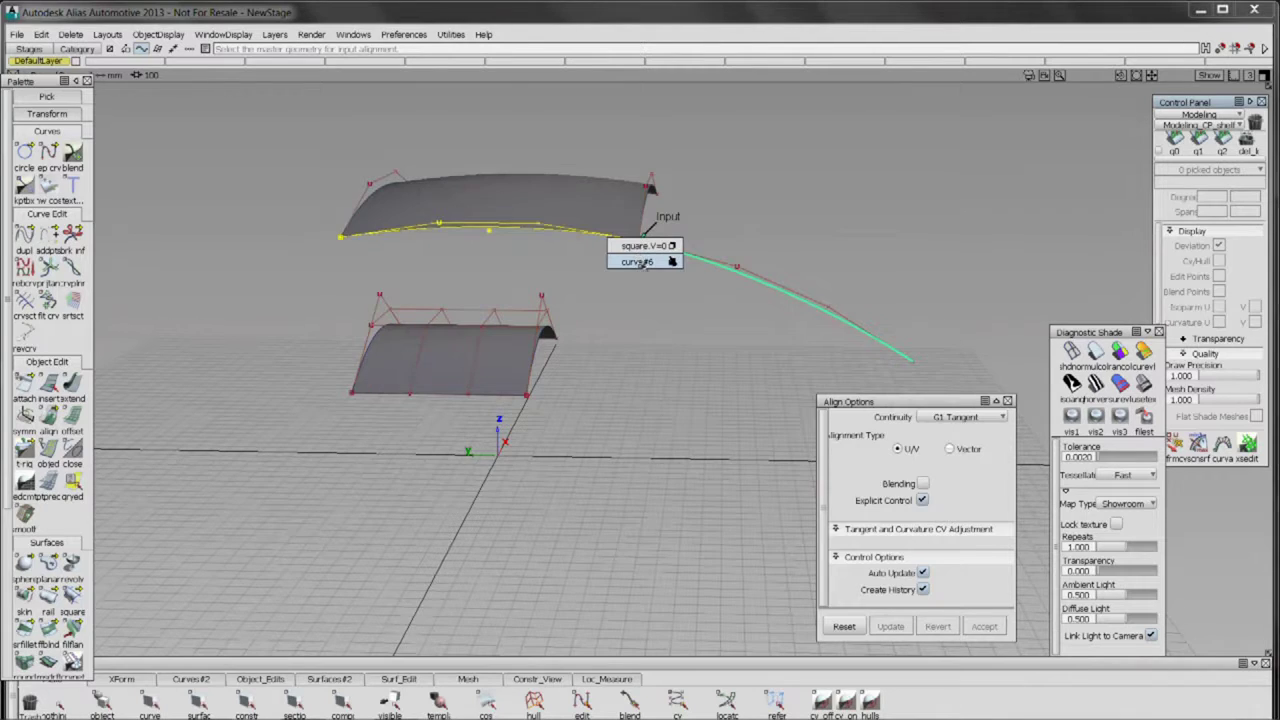
pyautogui.click(643, 263)
pyautogui.moveTo(650, 268); pyautogui.dragTo(711, 273)
pyautogui.moveTo(482, 341)
pyautogui.mouseDown()
pyautogui.moveTo(486, 277)
pyautogui.moveTo(470, 337)
pyautogui.moveTo(500, 348)
pyautogui.moveTo(446, 338)
pyautogui.mouseUp()
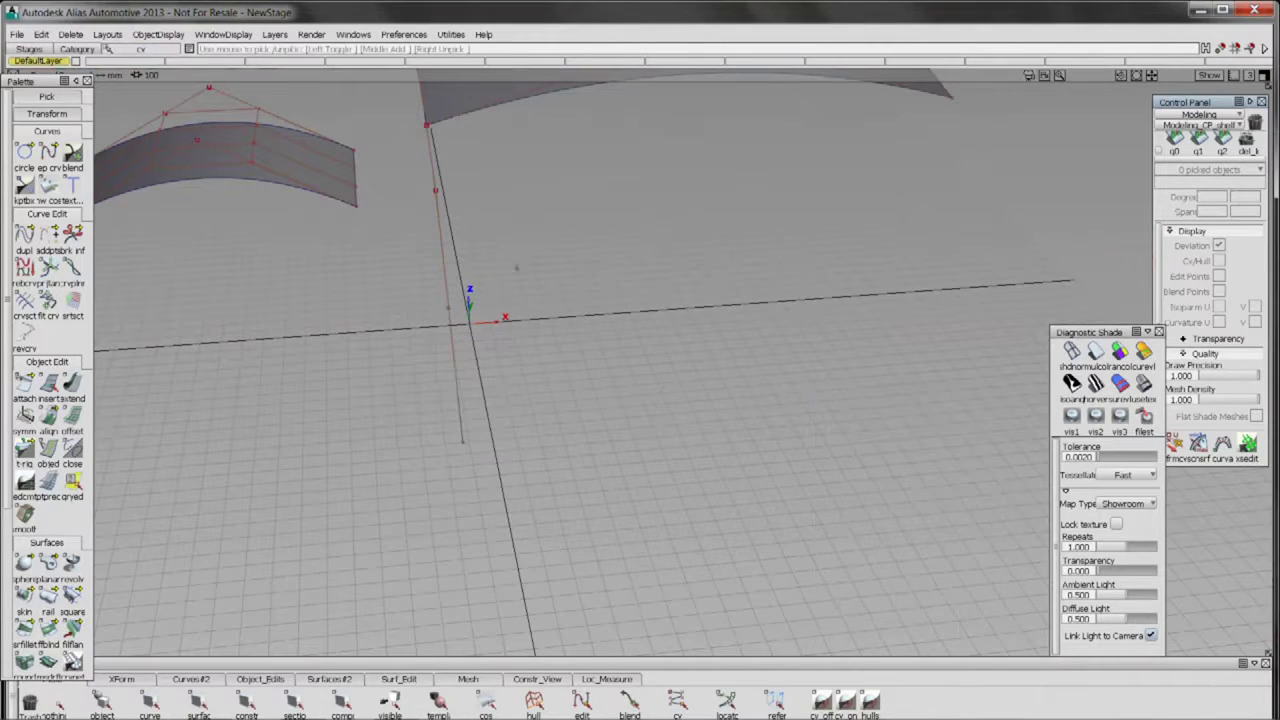
# - Reshape the tangent-aligned extension curve into an S-shape by raising its outer CVs in an orthographic view
pyautogui.moveTo(500, 178); pyautogui.dragTo(654, 443)
pyautogui.press('F7')
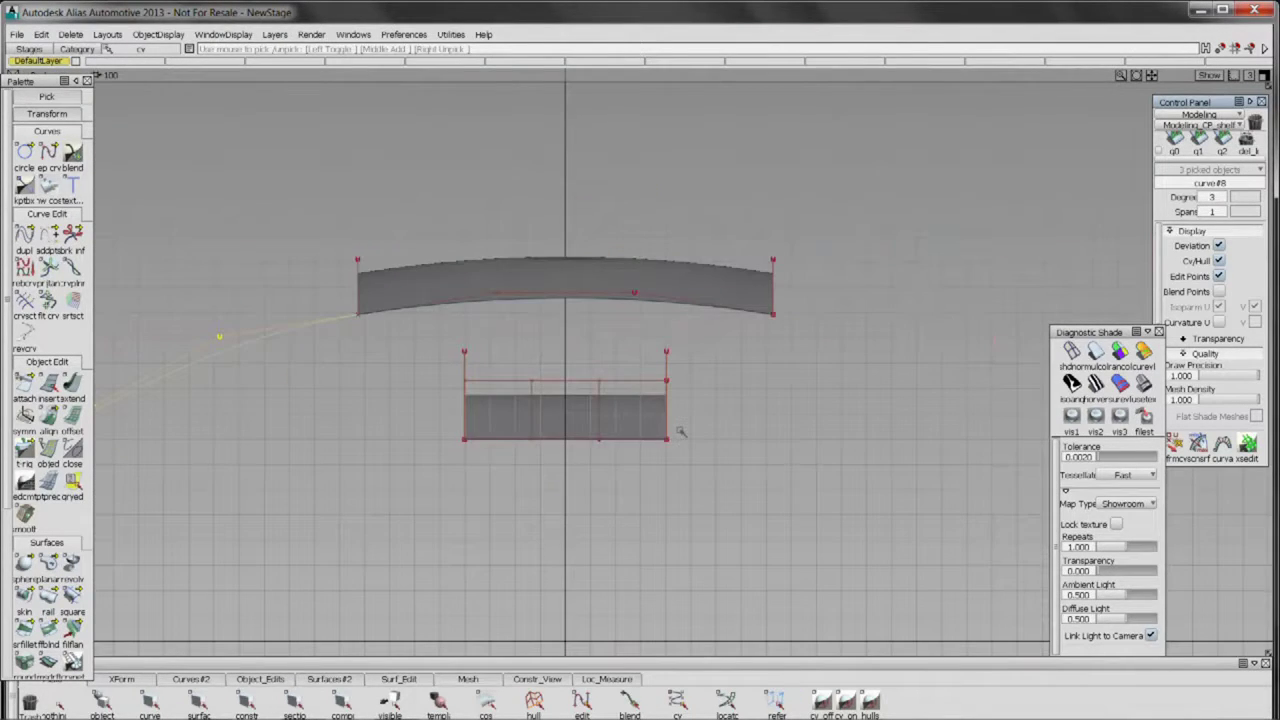
pyautogui.moveTo(708, 409); pyautogui.dragTo(620, 347)
pyautogui.moveTo(609, 449); pyautogui.dragTo(605, 402)
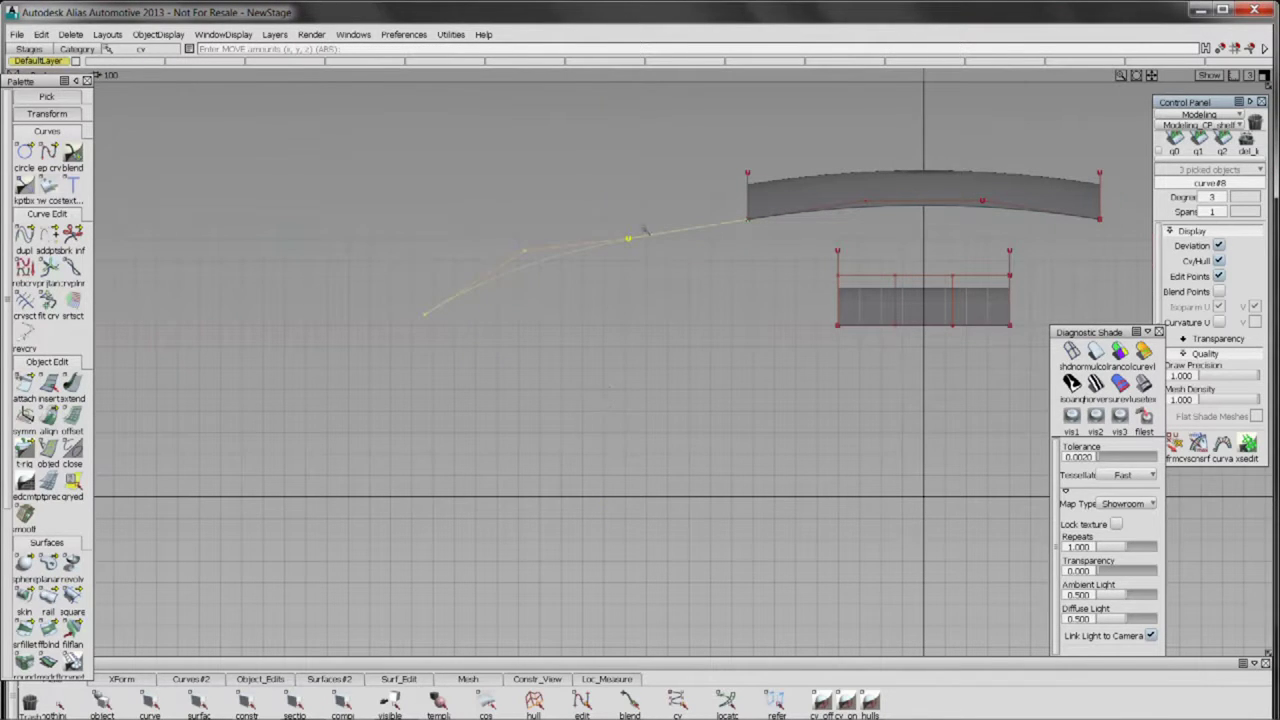
pyautogui.moveTo(706, 409); pyautogui.dragTo(697, 335)
pyautogui.moveTo(667, 320); pyautogui.dragTo(688, 278)
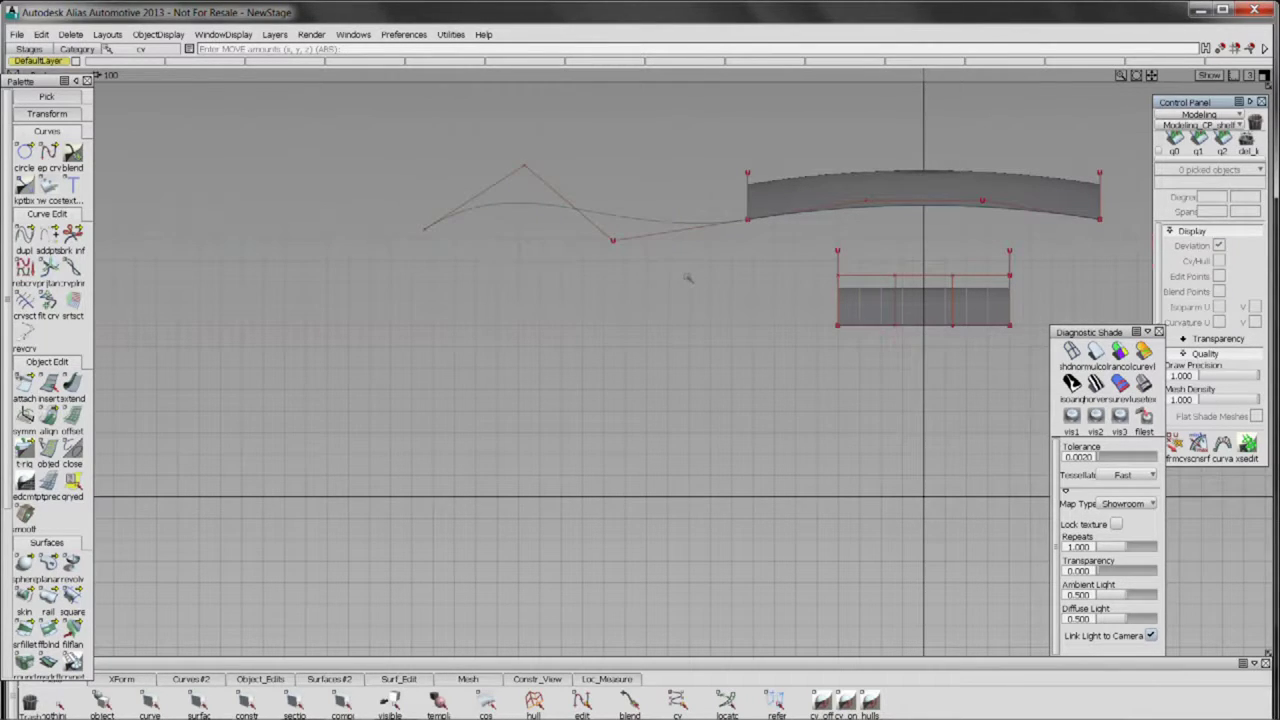
pyautogui.keyDown('ctrl'); pyautogui.keyDown('shift'); pyautogui.middleClick(688, 280); pyautogui.keyUp('shift'); pyautogui.keyUp('ctrl')
# - Copy and paste the S-shaped extension curve in the perspective view, and snap the copy's start to the opposite corner of the square surface's edge
pyautogui.press('F8')
pyautogui.moveTo(838, 274); pyautogui.dragTo(699, 319)
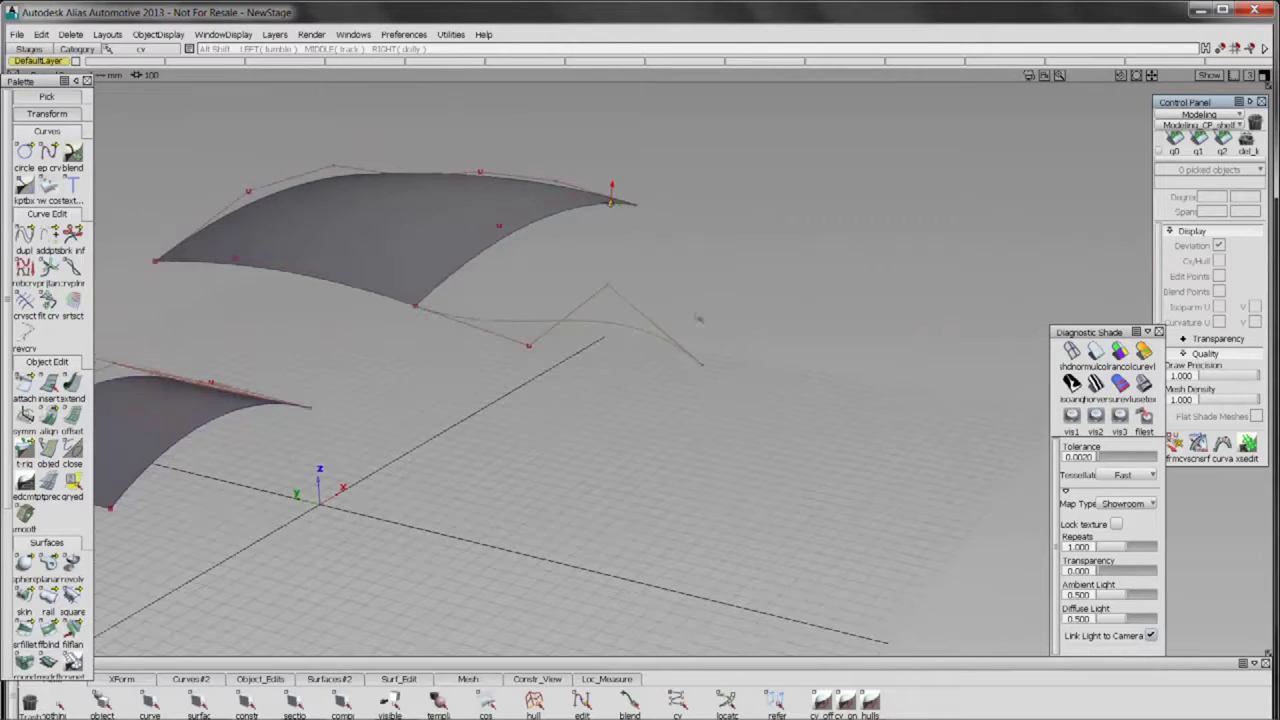
pyautogui.moveTo(623, 307); pyautogui.dragTo(500, 363)
pyautogui.click(521, 326)
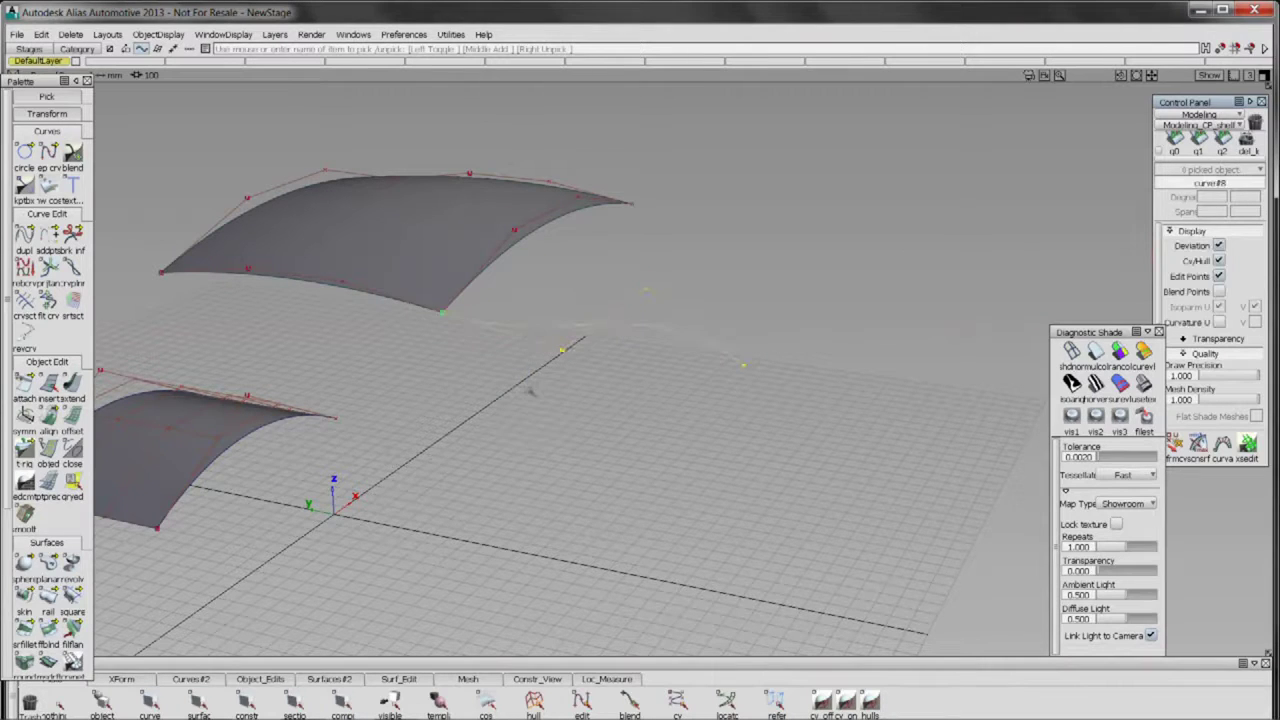
pyautogui.hotkey('ctrl', 'c')
pyautogui.hotkey('ctrl', 'v')
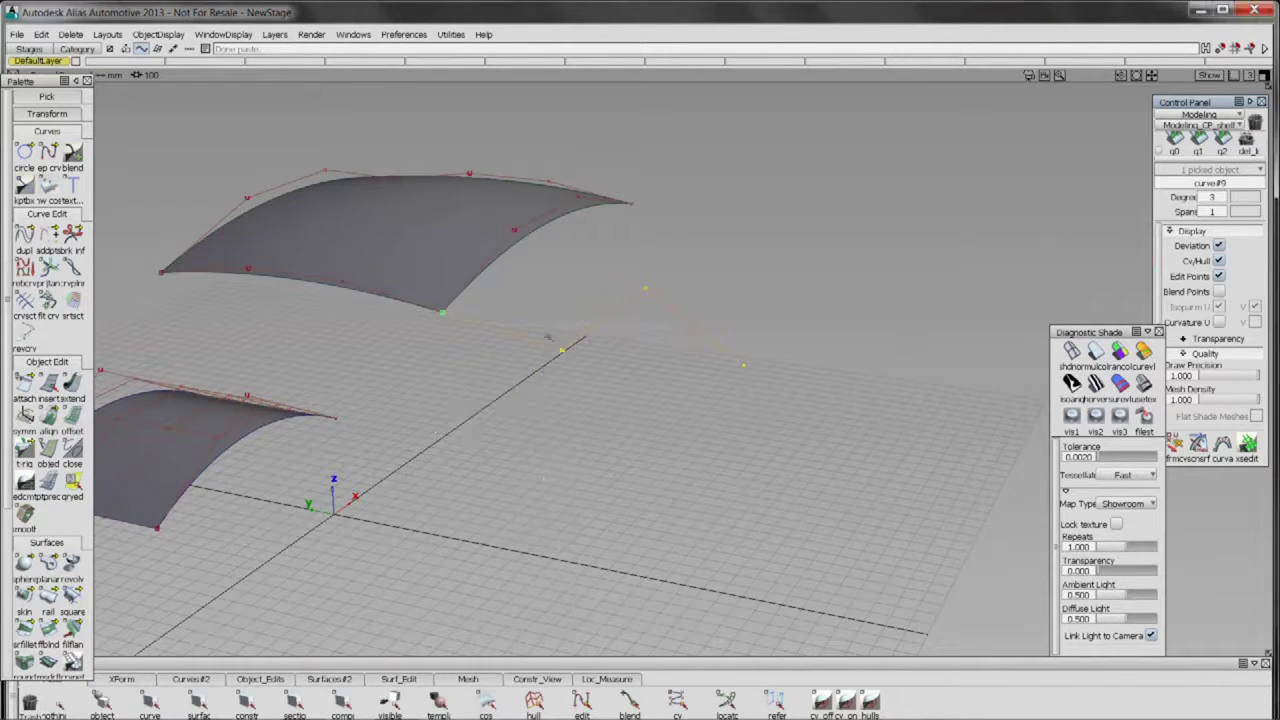
pyautogui.moveTo(486, 279); pyautogui.dragTo(642, 262)
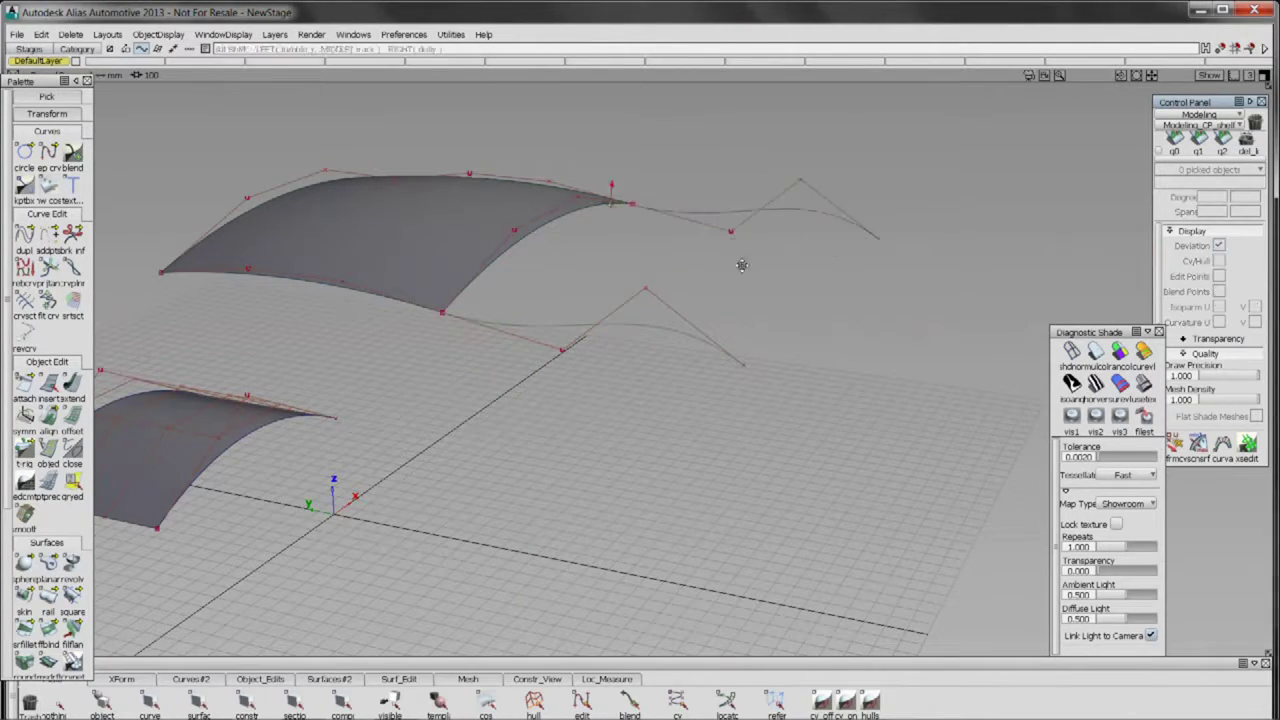
# - Copy and paste the square surface's edge curve between the two extension curves, and snap the copy's ends to their free ends
pyautogui.moveTo(642, 310); pyautogui.dragTo(654, 414)
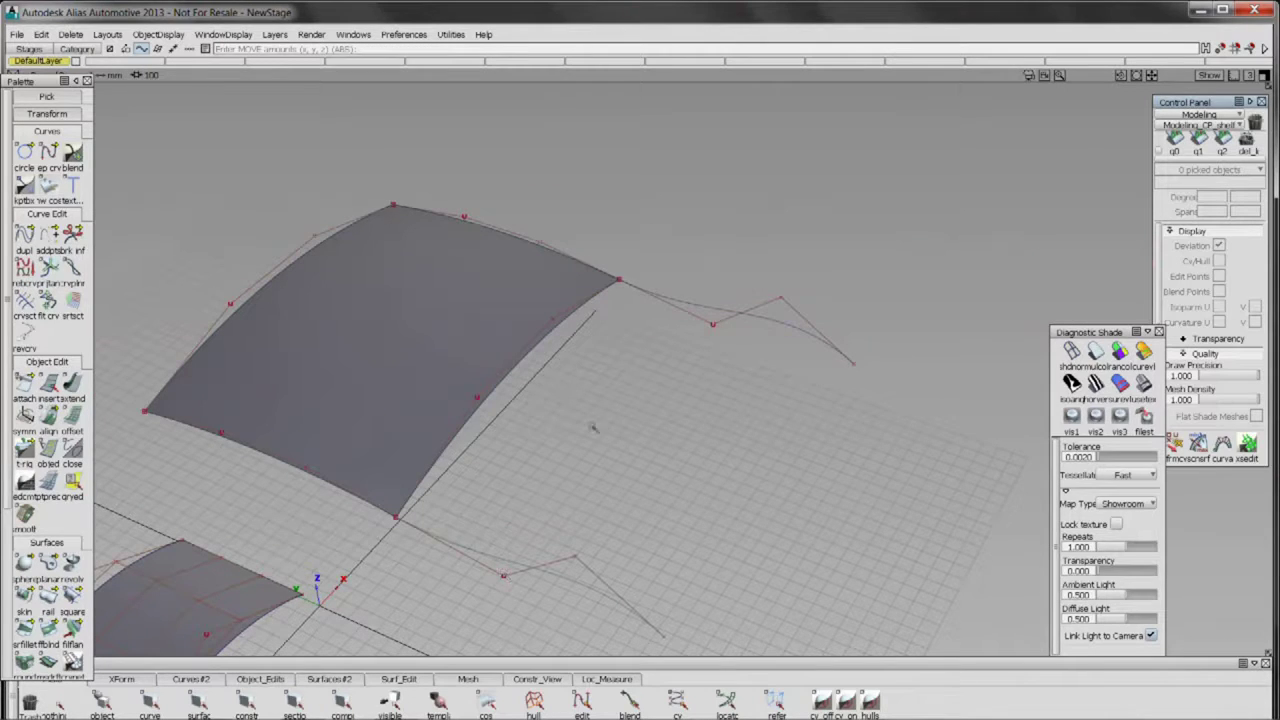
pyautogui.moveTo(590, 394); pyautogui.dragTo(468, 404)
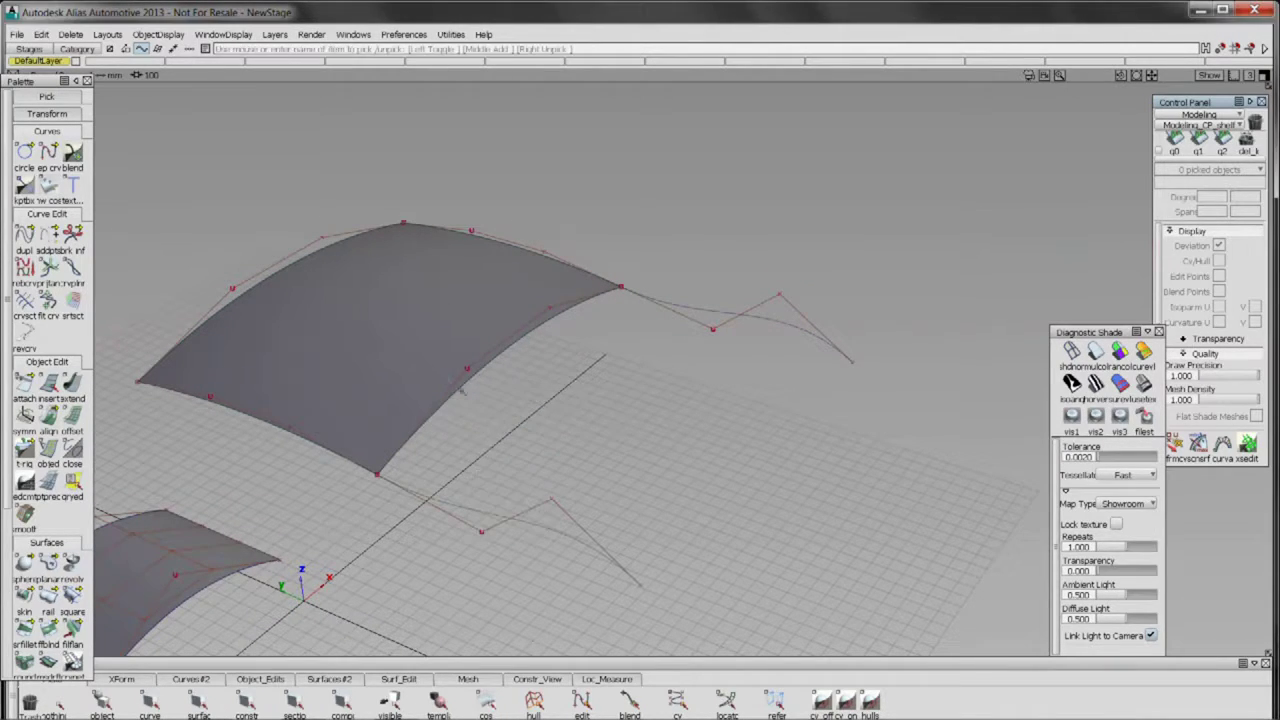
pyautogui.click(466, 404)
pyautogui.moveTo(503, 428); pyautogui.dragTo(442, 409)
pyautogui.hotkey('ctrl', 'x')
pyautogui.hotkey('ctrl', 'v')
pyautogui.moveTo(471, 553); pyautogui.dragTo(474, 628)
pyautogui.moveTo(741, 622); pyautogui.dragTo(691, 603)
pyautogui.moveTo(822, 425); pyautogui.dragTo(828, 381)
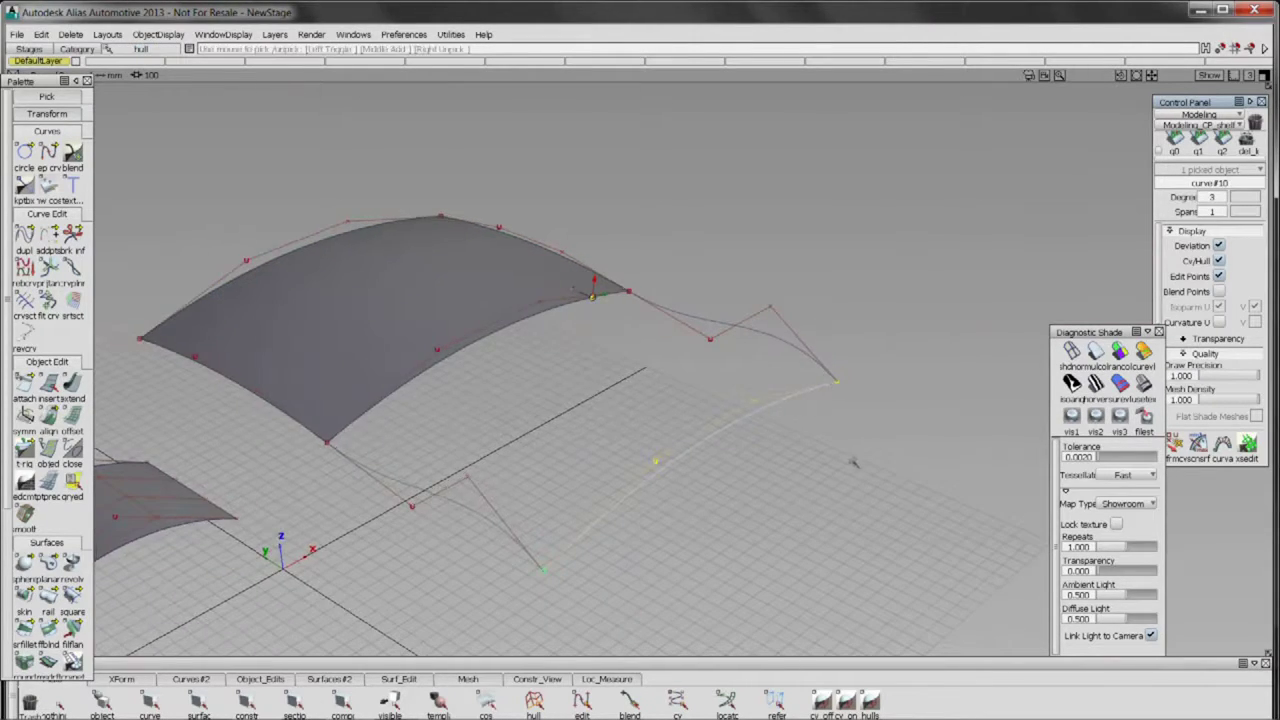
pyautogui.moveTo(854, 463); pyautogui.dragTo(589, 383)
pyautogui.moveTo(720, 412); pyautogui.dragTo(540, 318)
pyautogui.moveTo(699, 345); pyautogui.dragTo(860, 430)
pyautogui.click(563, 440)
# - Build a square surface from the two extension curves, the existing surface's edge and the closing end curve
pyautogui.moveTo(563, 440); pyautogui.dragTo(275, 510)
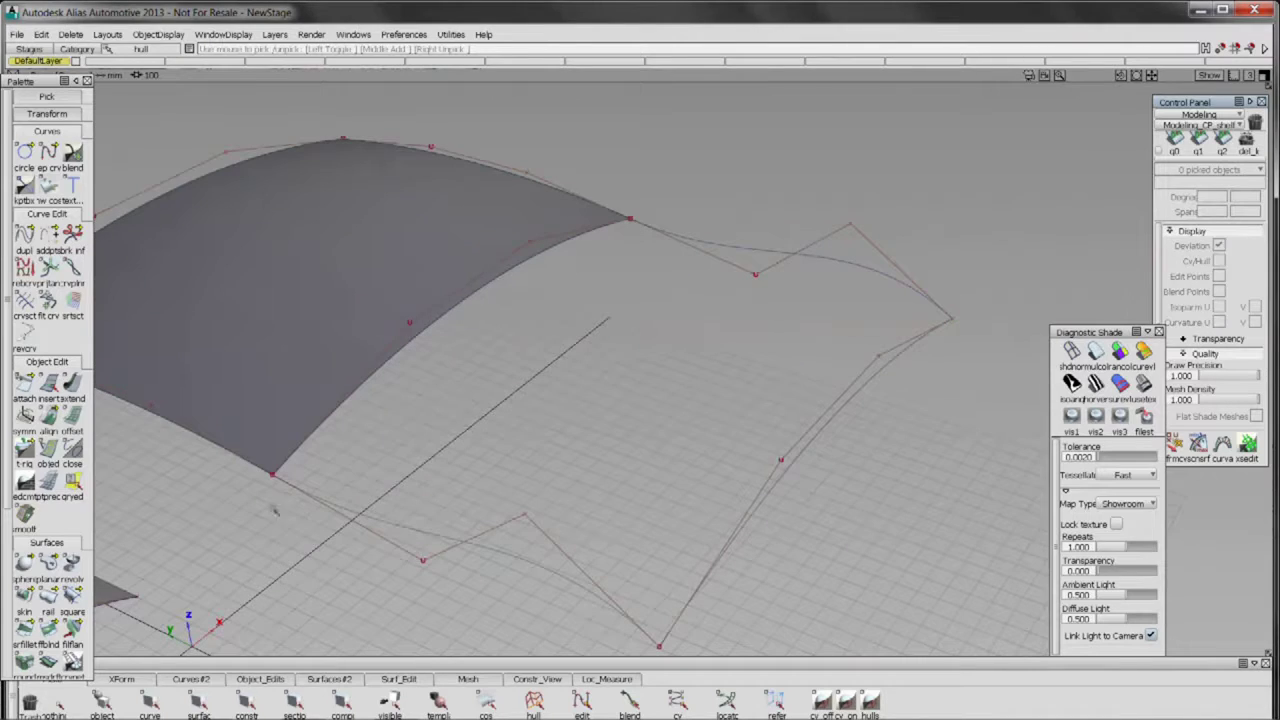
pyautogui.click(71, 597)
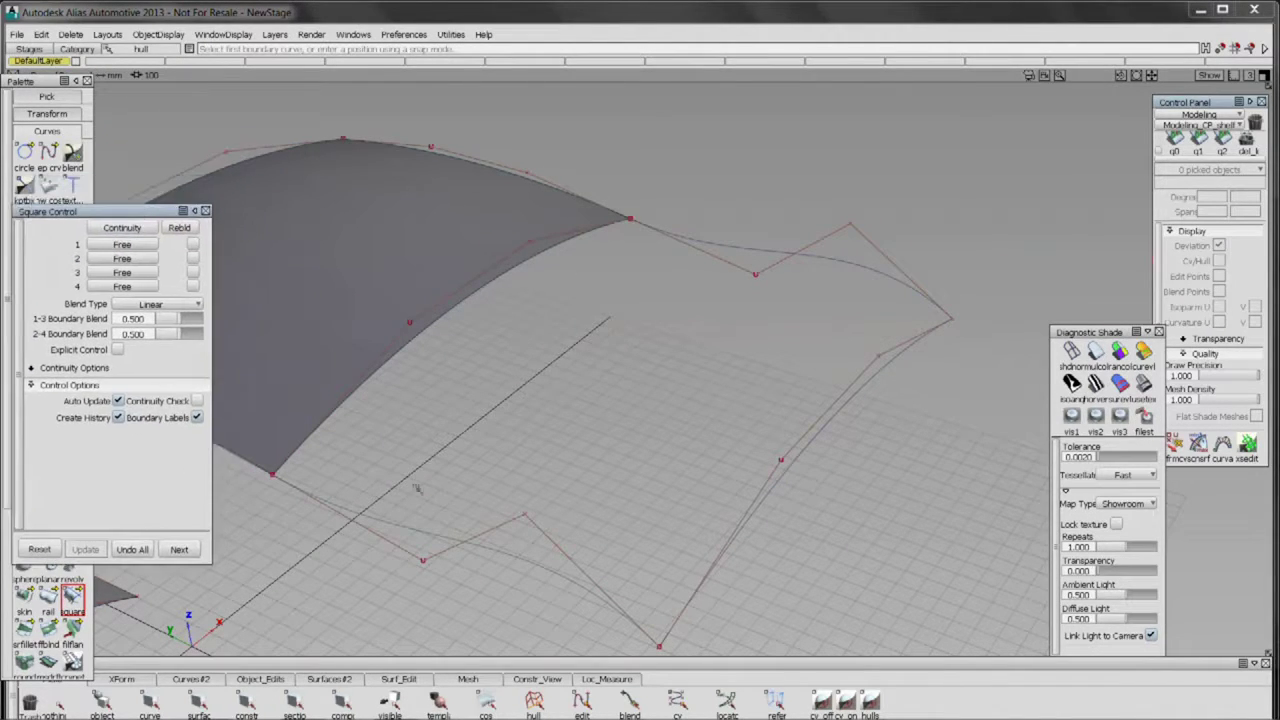
pyautogui.click(558, 577)
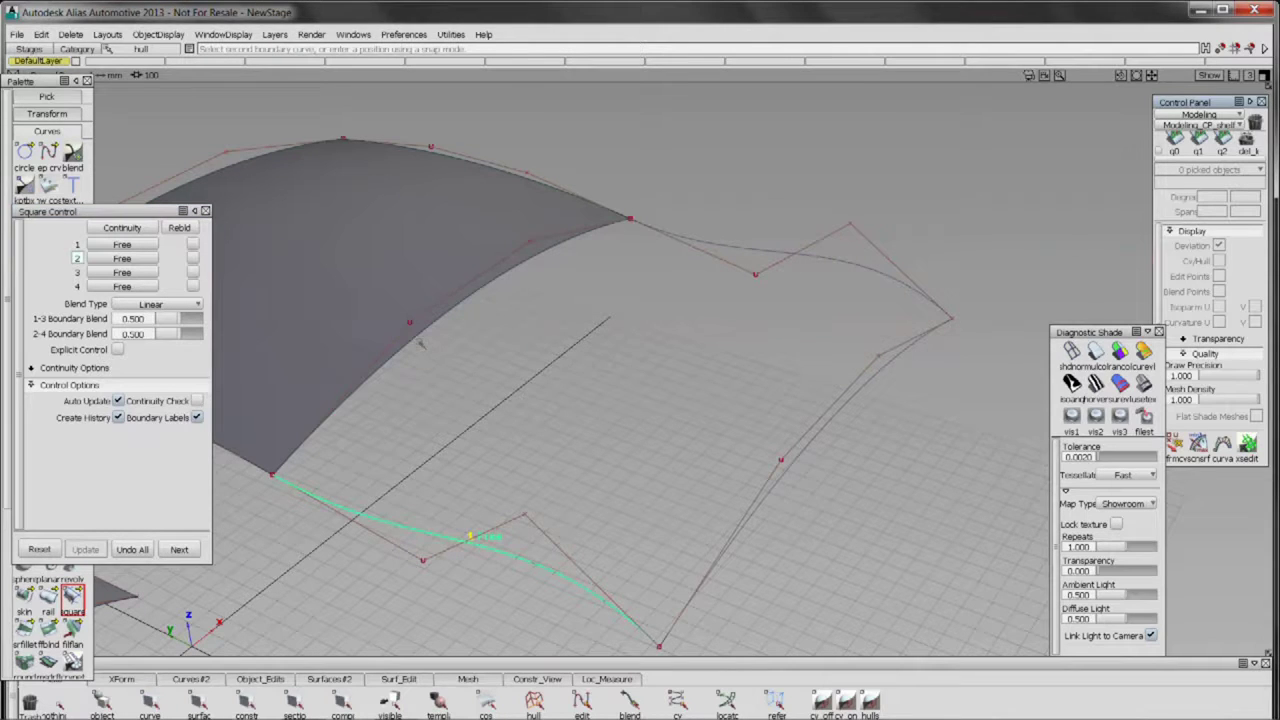
pyautogui.click(481, 350)
pyautogui.click(760, 253)
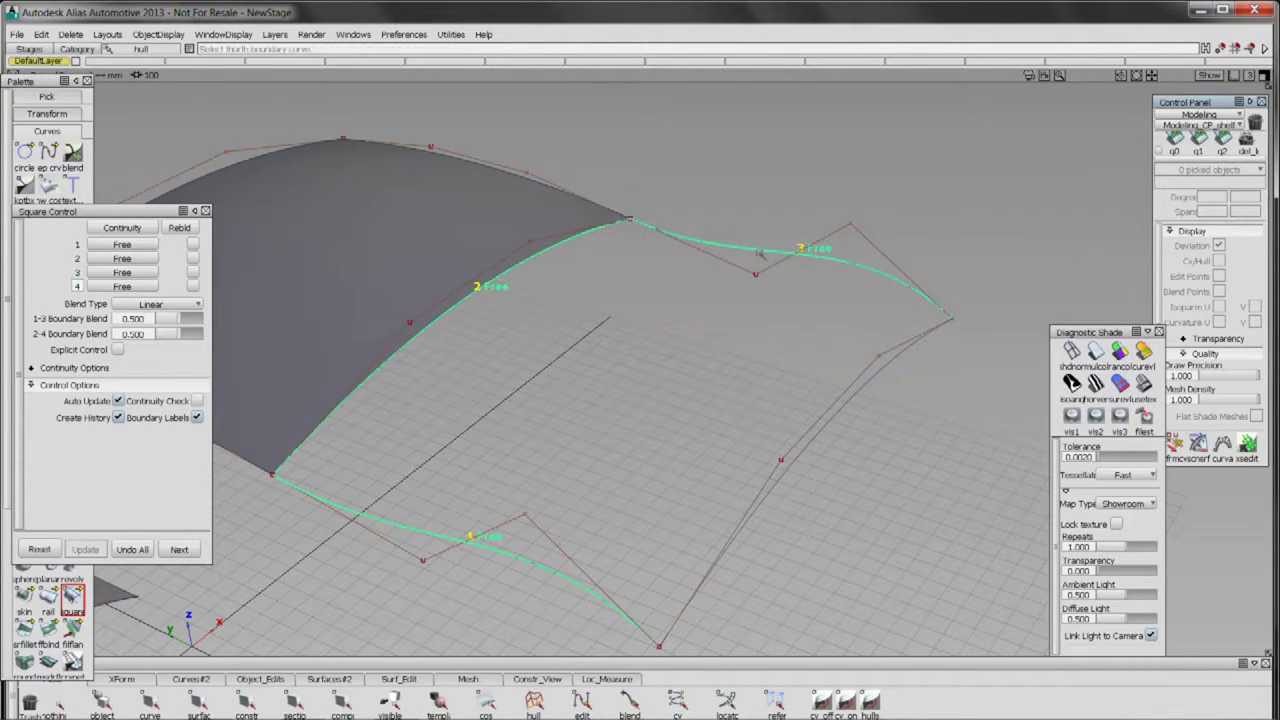
pyautogui.click(816, 436)
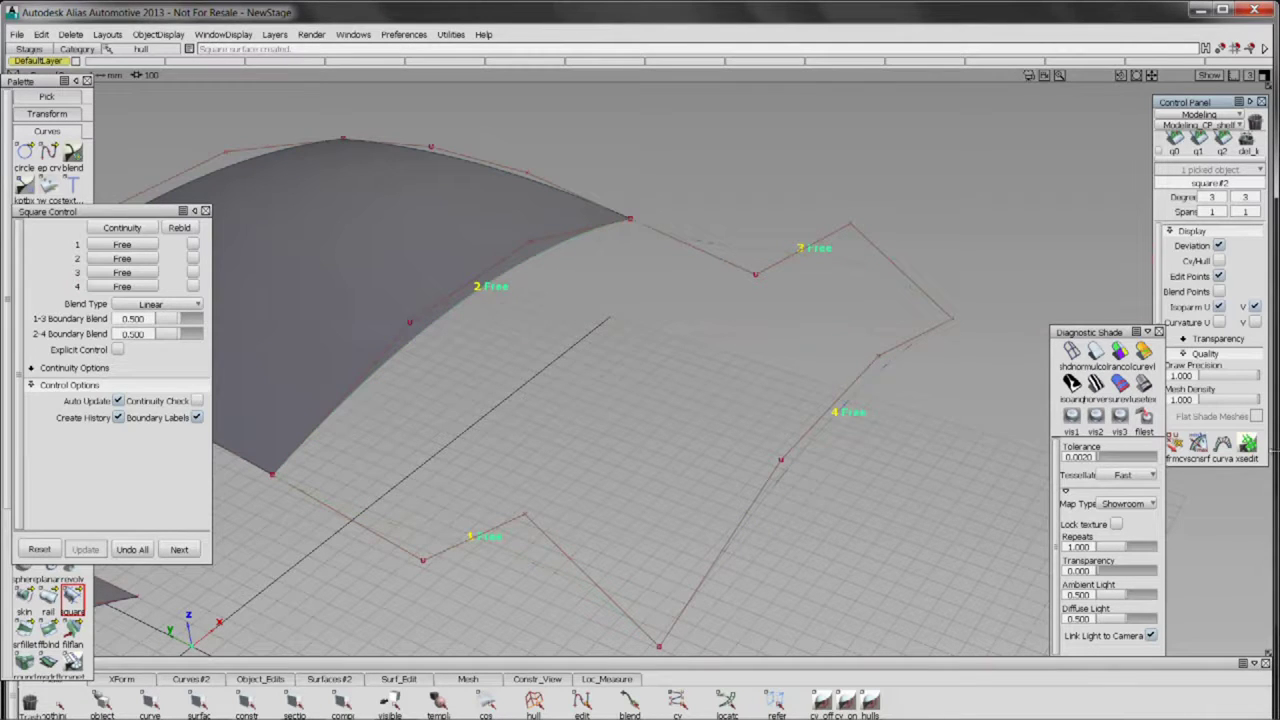
# - Shade the new square surface with the Showroom texture and set its boundary 2 continuity to G1 Tangent
pyautogui.click(1146, 386)
pyautogui.moveTo(668, 411)
pyautogui.mouseDown()
pyautogui.moveTo(708, 566)
pyautogui.moveTo(774, 543)
pyautogui.moveTo(777, 590)
pyautogui.moveTo(551, 589)
pyautogui.moveTo(565, 551)
pyautogui.moveTo(560, 485)
pyautogui.moveTo(570, 588)
pyautogui.mouseUp()
pyautogui.click(107, 256)
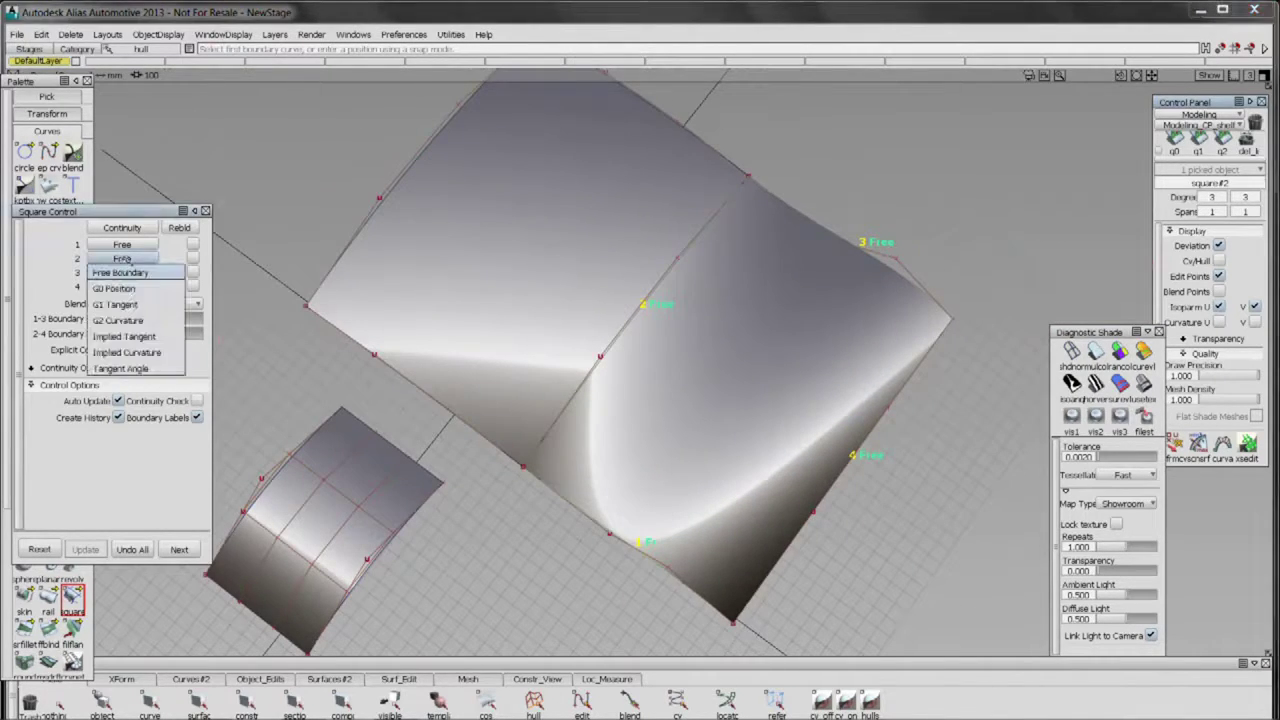
pyautogui.click(140, 320)
pyautogui.moveTo(590, 520)
pyautogui.mouseDown()
pyautogui.moveTo(650, 450)
pyautogui.moveTo(683, 590)
pyautogui.moveTo(886, 537)
pyautogui.moveTo(900, 507)
pyautogui.moveTo(886, 349)
pyautogui.moveTo(866, 552)
pyautogui.mouseUp()
pyautogui.moveTo(571, 653)
pyautogui.mouseDown()
pyautogui.moveTo(794, 500)
pyautogui.moveTo(685, 370)
pyautogui.moveTo(871, 457)
pyautogui.moveTo(720, 441)
pyautogui.moveTo(715, 500)
pyautogui.moveTo(825, 515)
pyautogui.moveTo(773, 452)
pyautogui.moveTo(640, 440)
pyautogui.moveTo(700, 465)
pyautogui.moveTo(685, 402)
pyautogui.moveTo(717, 327)
pyautogui.mouseUp()
# - Raise the degree of both S-shaped extension curves to 5
pyautogui.click(700, 475)
pyautogui.moveTo(625, 373); pyautogui.dragTo(735, 440)
pyautogui.moveTo(758, 486); pyautogui.dragTo(714, 487)
pyautogui.click(735, 489)
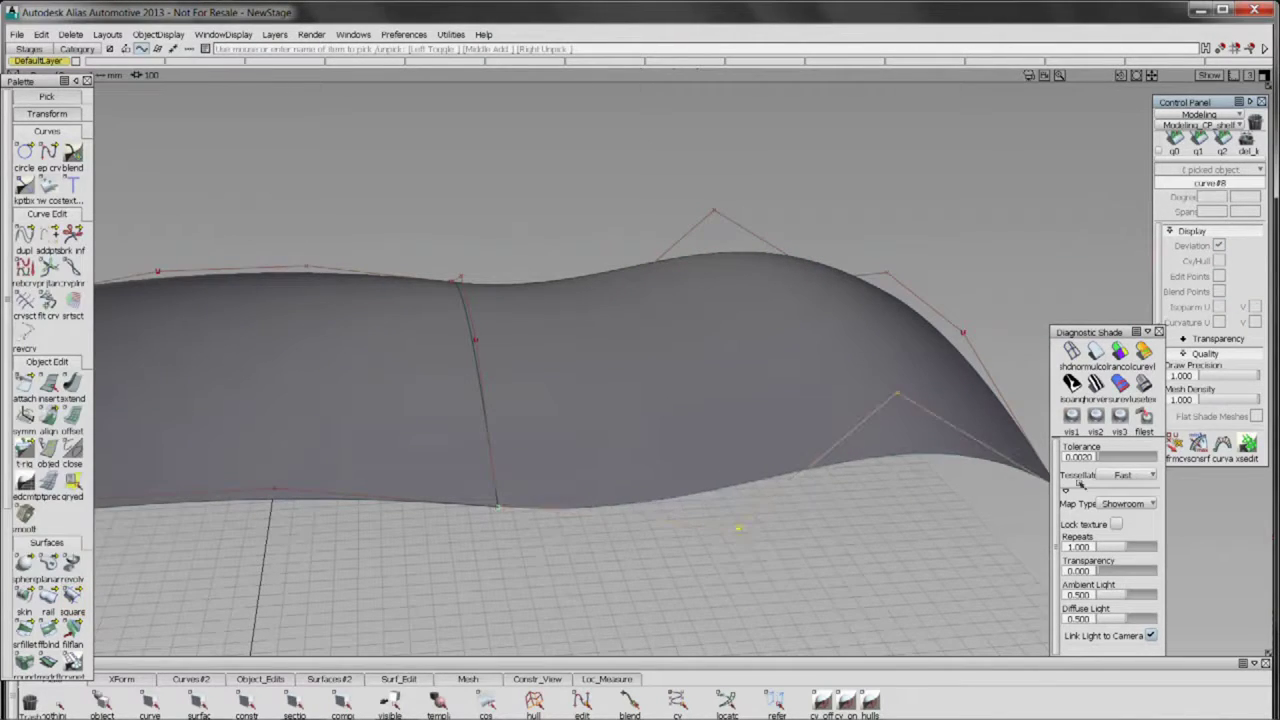
pyautogui.click(1228, 199)
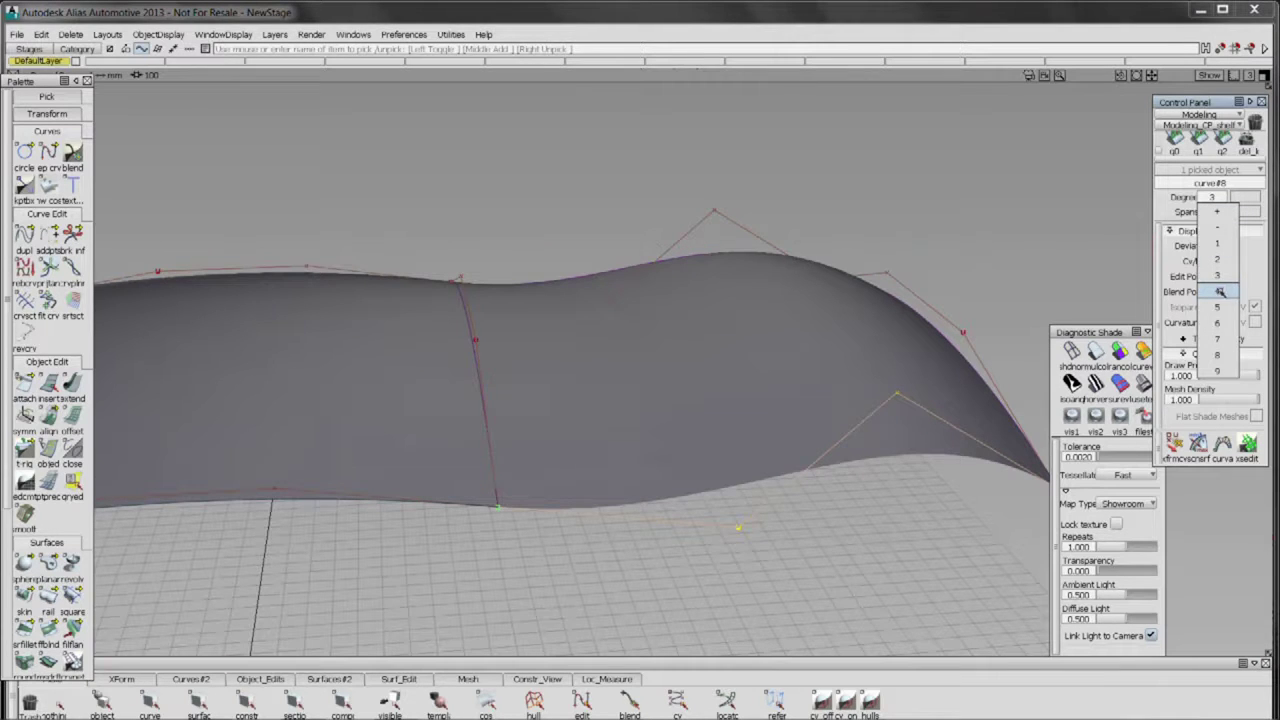
pyautogui.click(1218, 292)
pyautogui.moveTo(697, 534); pyautogui.dragTo(627, 370)
pyautogui.moveTo(620, 354); pyautogui.dragTo(594, 299)
pyautogui.click(620, 303)
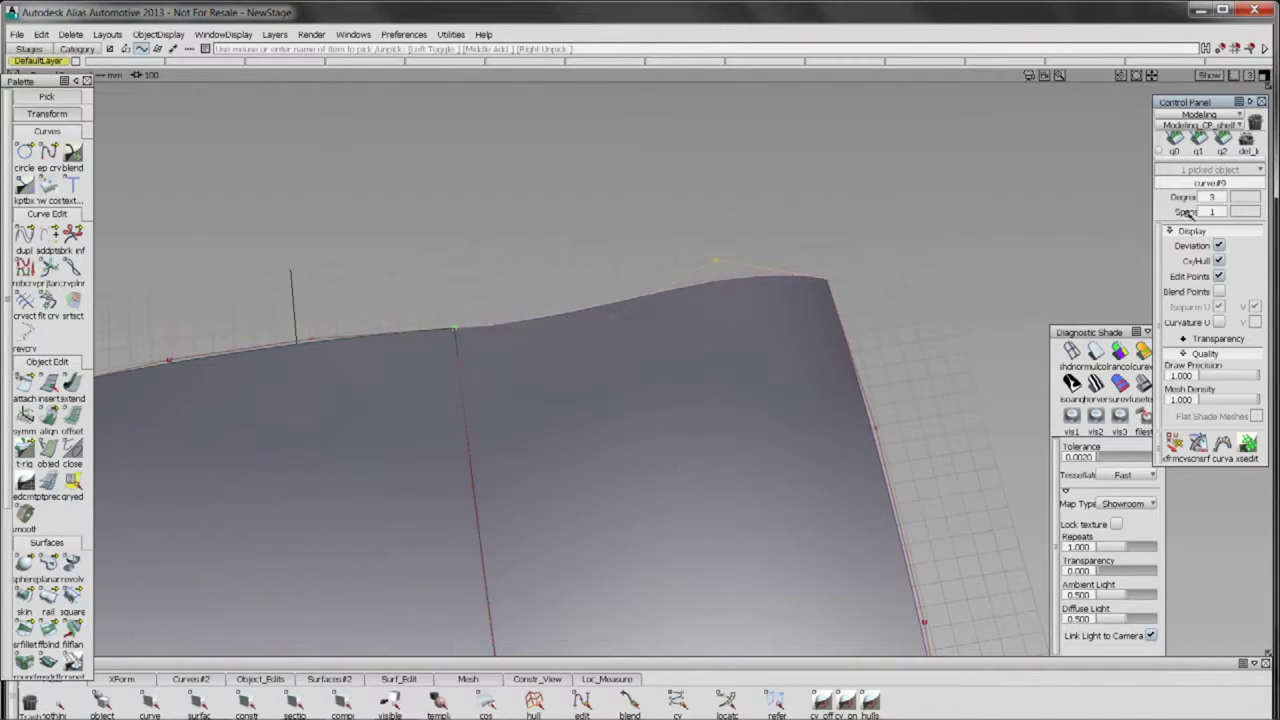
pyautogui.click(1222, 197)
pyautogui.click(1220, 304)
pyautogui.moveTo(558, 453); pyautogui.dragTo(595, 230)
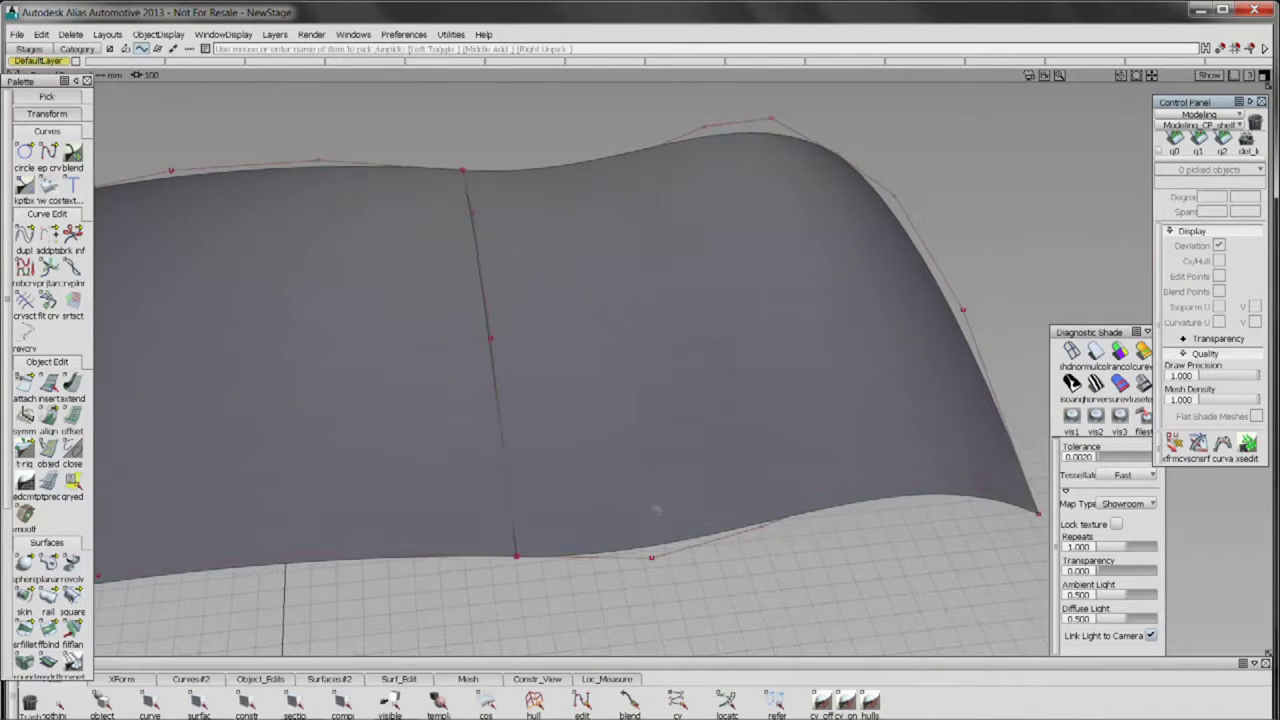
# - Delete the square surface spanning the extension curves, keeping its boundary curves
pyautogui.click(659, 542)
pyautogui.moveTo(634, 532); pyautogui.dragTo(610, 522)
pyautogui.click(655, 541)
pyautogui.press('Delete')
pyautogui.press('Return')
pyautogui.moveTo(798, 571); pyautogui.dragTo(480, 440)
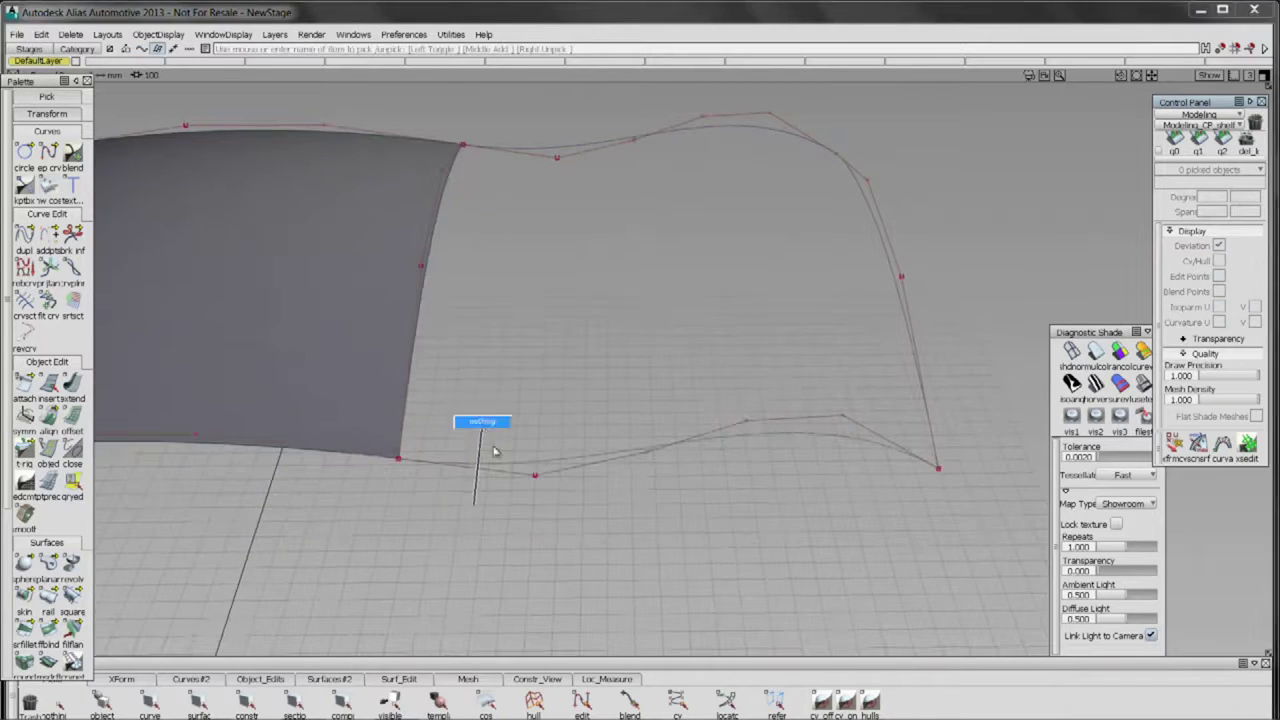
pyautogui.click(492, 450)
pyautogui.click(477, 444)
pyautogui.moveTo(514, 514)
pyautogui.mouseDown()
pyautogui.moveTo(510, 426)
pyautogui.moveTo(472, 484)
pyautogui.moveTo(484, 440)
pyautogui.mouseUp()
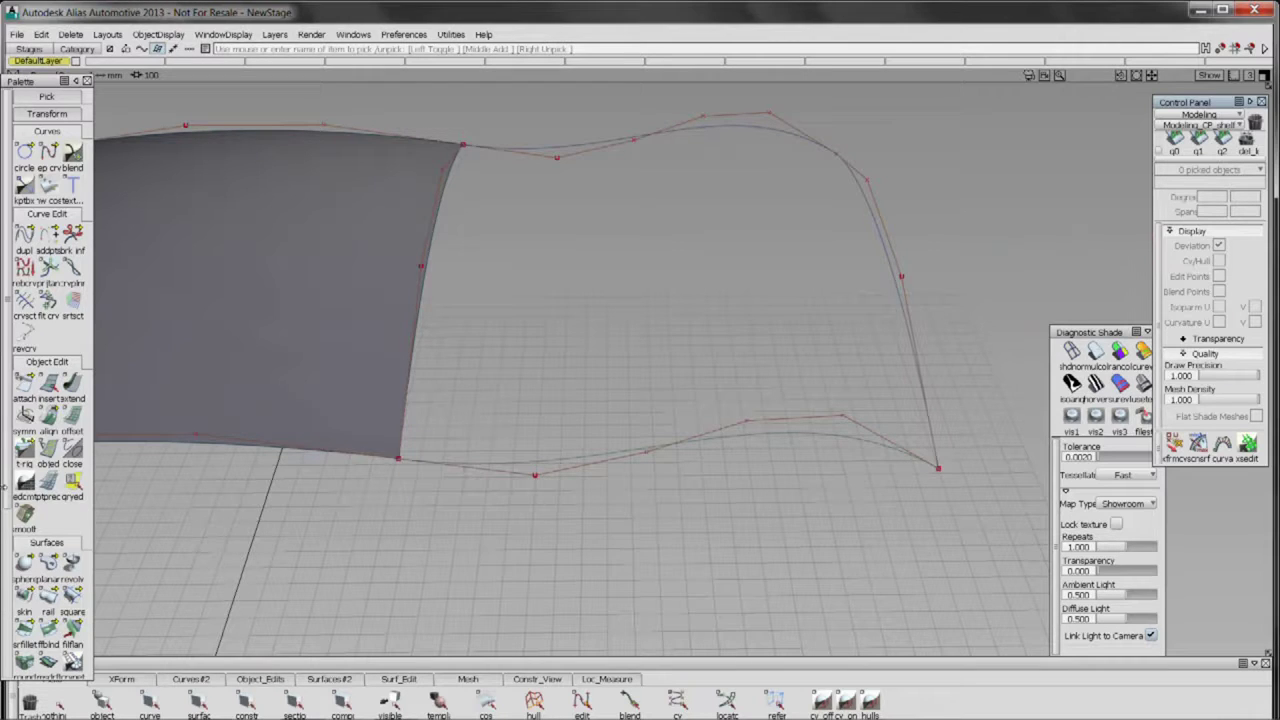
# - Rebuild the square surface from the degree 5 extension curves, the neighbouring surface's edge and the closing end curve
pyautogui.click(72, 597)
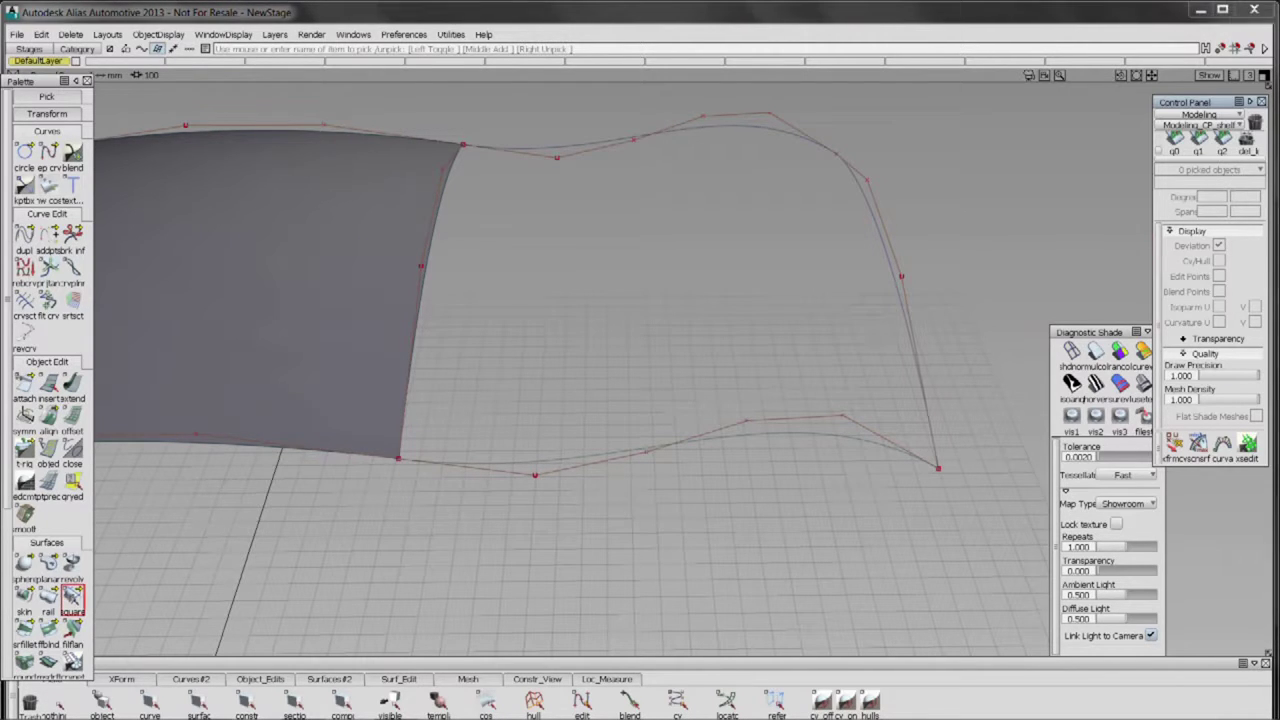
pyautogui.click(468, 460)
pyautogui.click(418, 368)
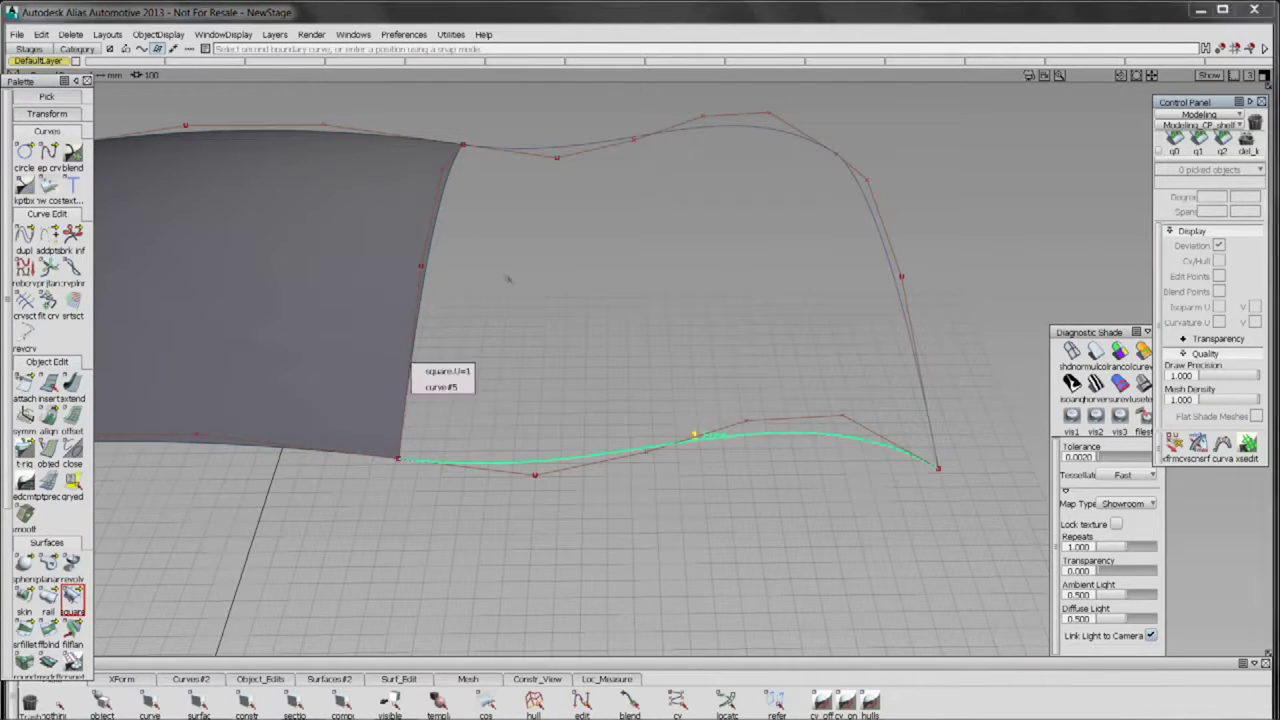
pyautogui.click(615, 142)
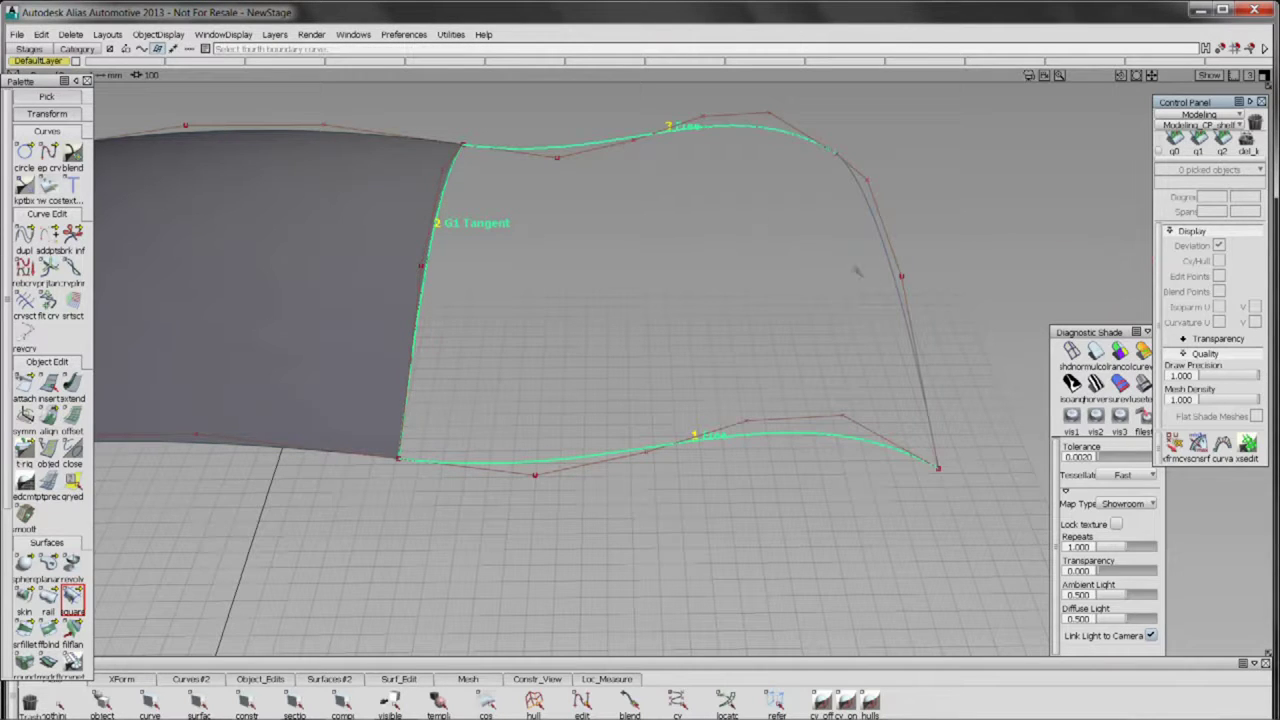
pyautogui.click(884, 234)
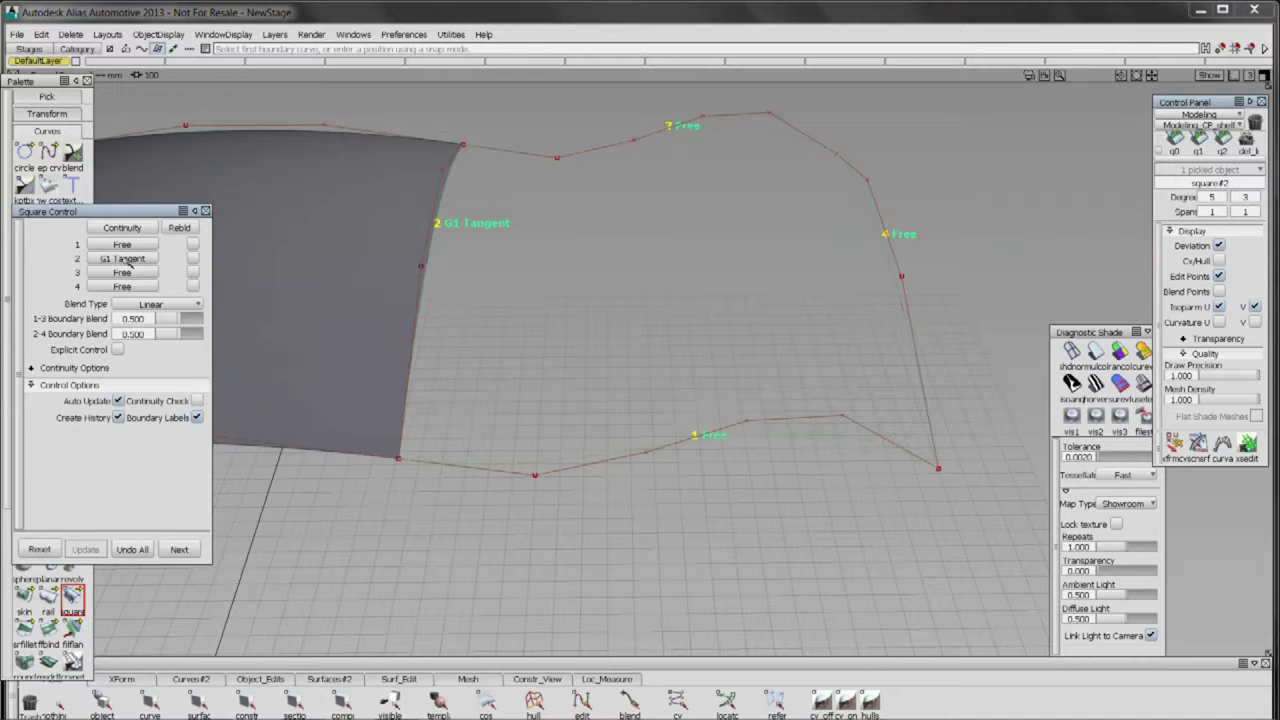
# - Set the rebuilt square surface's boundary 2 continuity to G2 Curvature
pyautogui.click(128, 259)
pyautogui.click(143, 319)
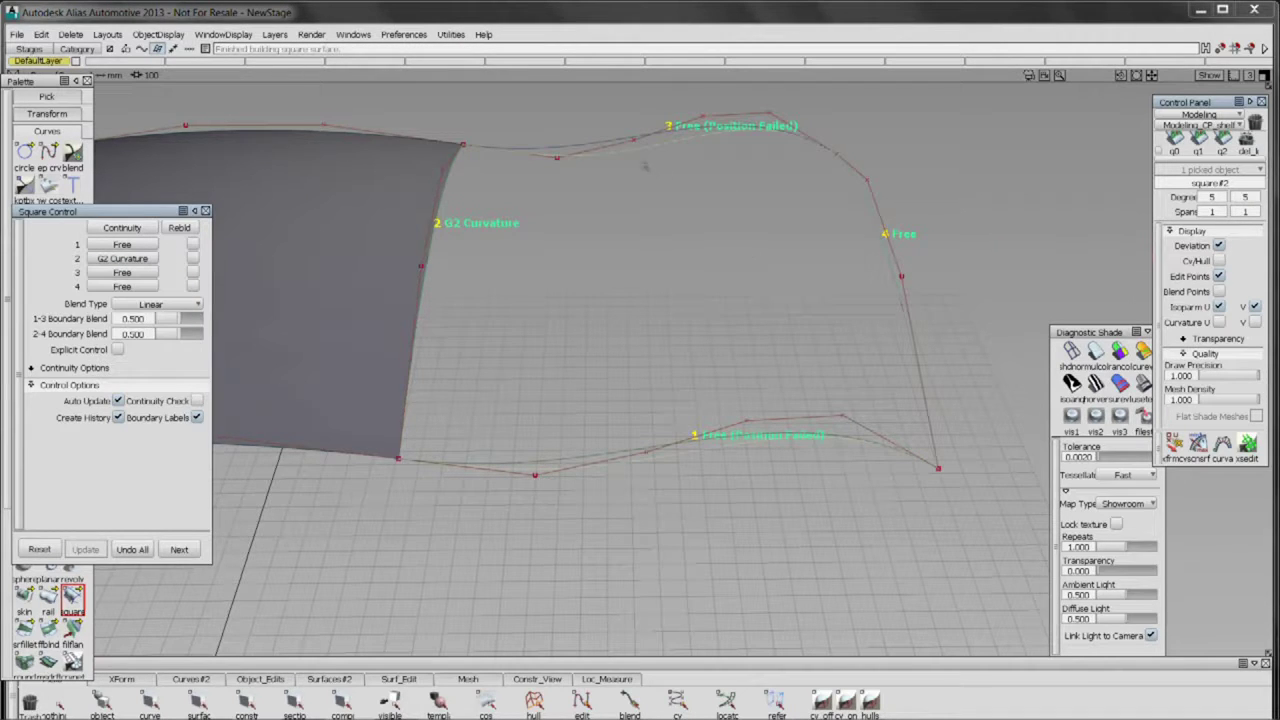
pyautogui.moveTo(620, 424); pyautogui.dragTo(632, 394)
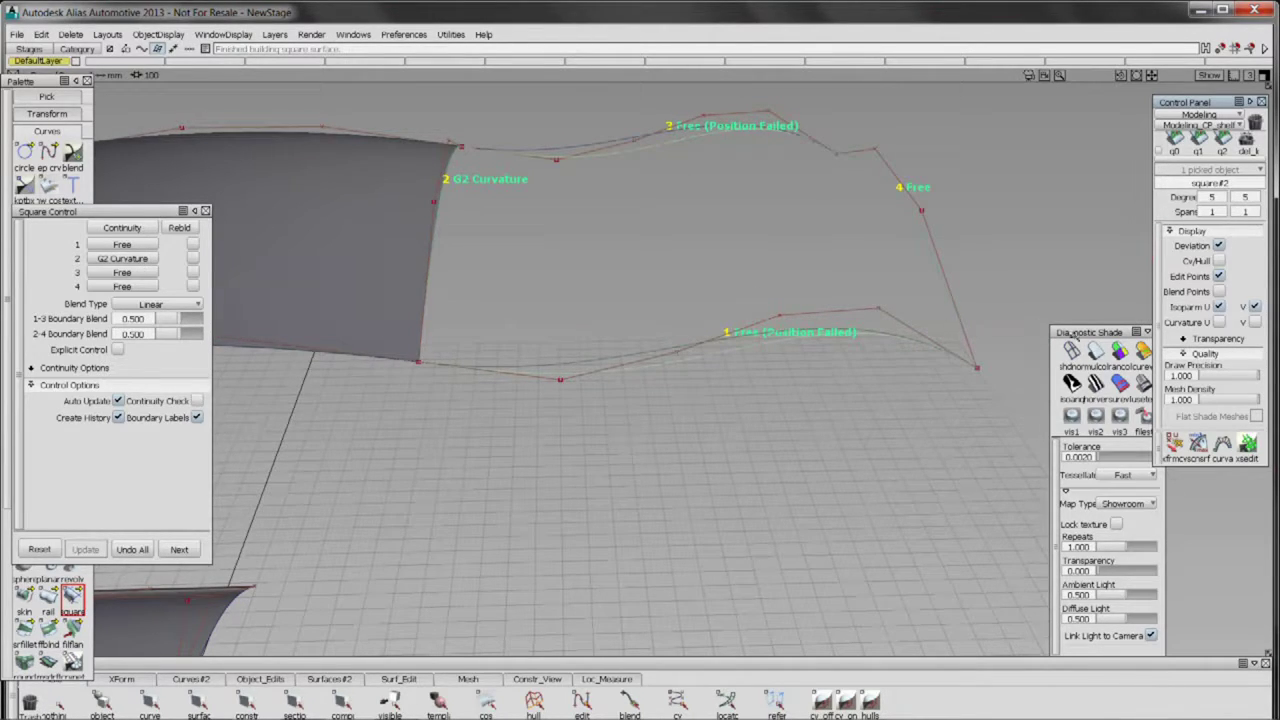
# - Shade the rebuilt surface with the Showroom texture and examine its join to the first surface and its fit to the side curves
pyautogui.click(1140, 384)
pyautogui.moveTo(590, 385)
pyautogui.mouseDown()
pyautogui.moveTo(580, 434)
pyautogui.moveTo(592, 474)
pyautogui.moveTo(641, 444)
pyautogui.moveTo(622, 340)
pyautogui.moveTo(651, 377)
pyautogui.moveTo(698, 342)
pyautogui.mouseUp()
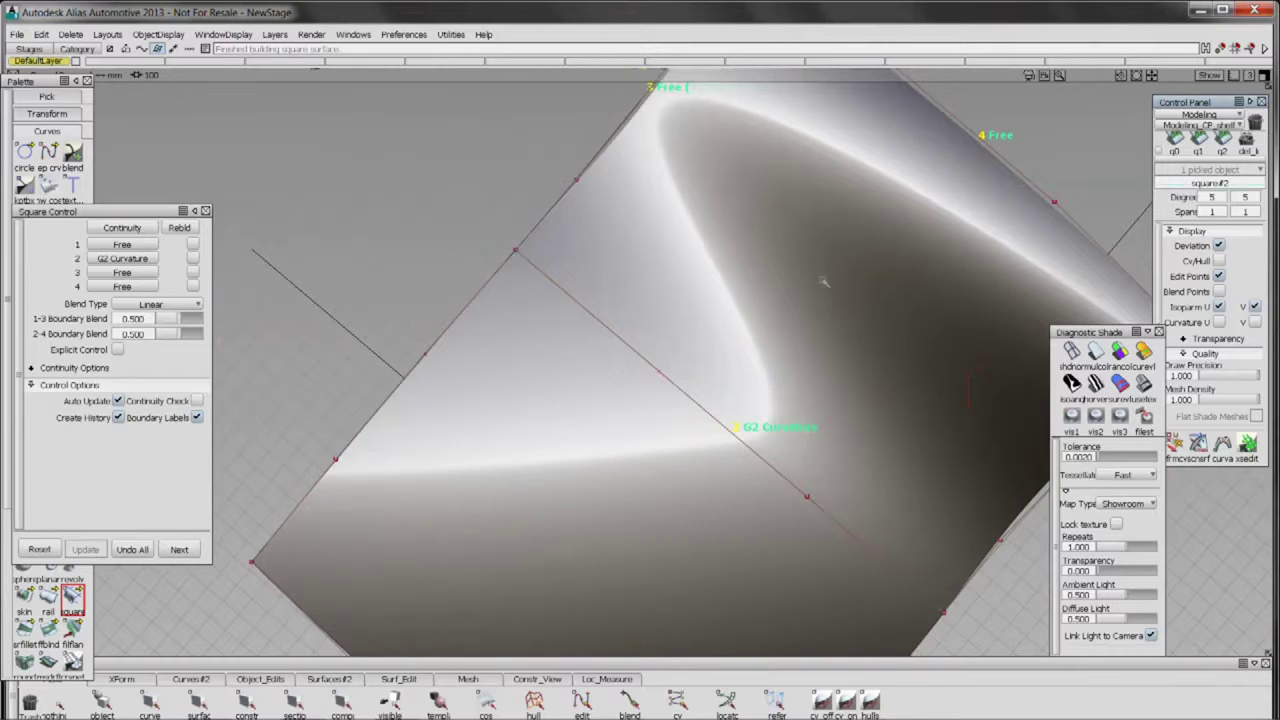
pyautogui.moveTo(825, 283); pyautogui.dragTo(808, 297)
pyautogui.moveTo(703, 448)
pyautogui.mouseDown()
pyautogui.moveTo(705, 430)
pyautogui.moveTo(700, 463)
pyautogui.moveTo(437, 371)
pyautogui.moveTo(421, 446)
pyautogui.moveTo(683, 320)
pyautogui.moveTo(617, 503)
pyautogui.moveTo(832, 359)
pyautogui.moveTo(520, 443)
pyautogui.moveTo(700, 420)
pyautogui.mouseUp()
pyautogui.moveTo(712, 440); pyautogui.dragTo(711, 484)
pyautogui.moveTo(700, 540); pyautogui.dragTo(586, 243)
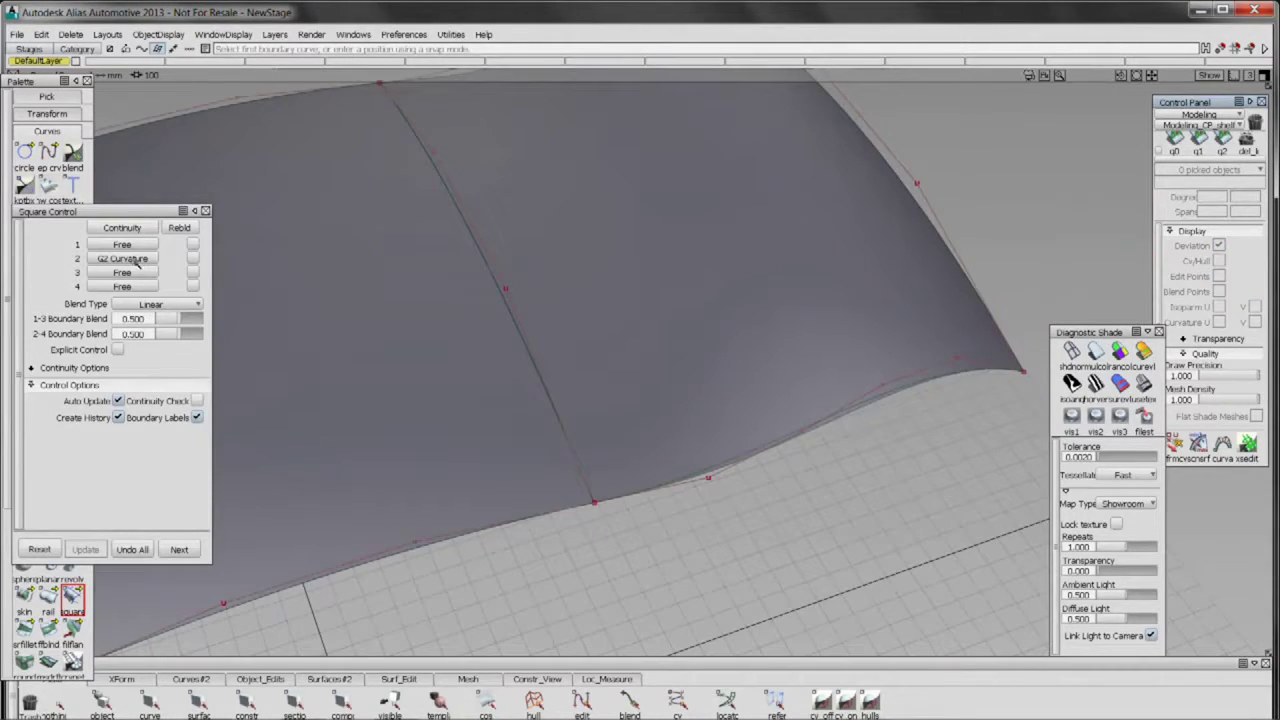
pyautogui.moveTo(686, 486)
pyautogui.mouseDown()
pyautogui.moveTo(708, 243)
pyautogui.moveTo(687, 485)
pyautogui.mouseUp()
pyautogui.moveTo(826, 436); pyautogui.dragTo(780, 348)
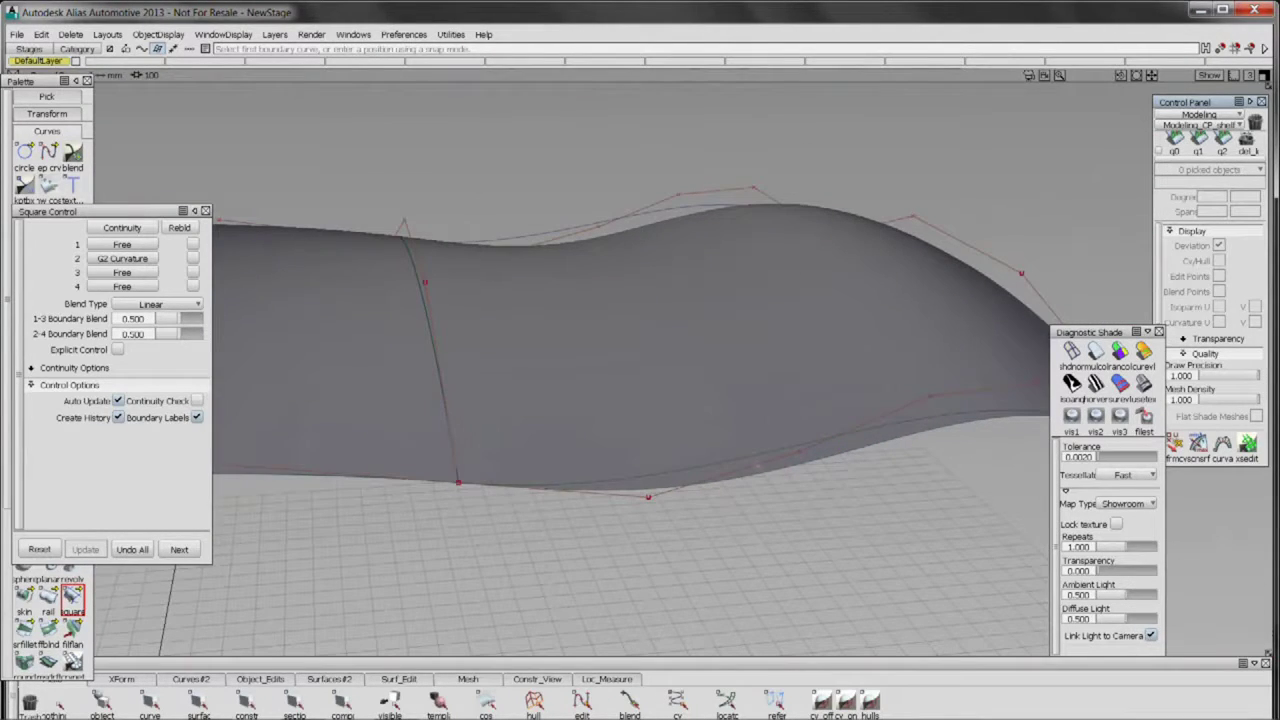
pyautogui.moveTo(663, 509); pyautogui.dragTo(637, 497)
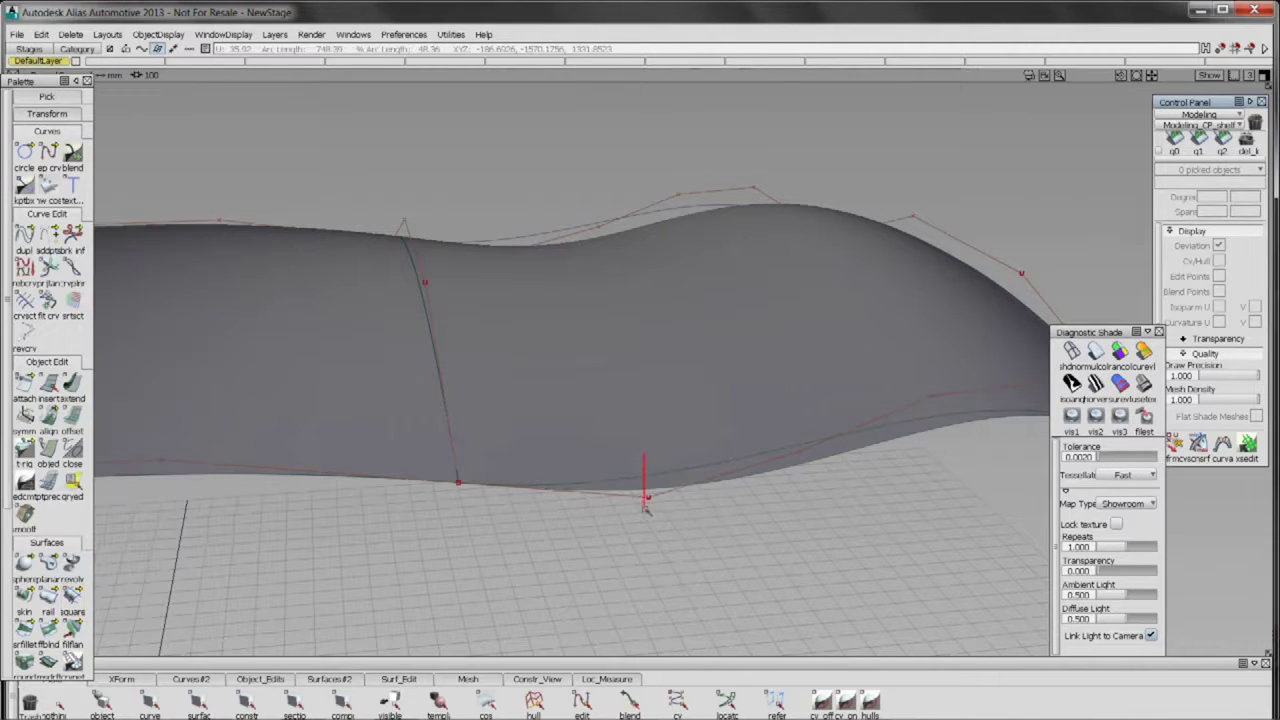
# - Reopen the rebuilt square surface's settings and set the continuity of boundaries 1 and 3 to G0 Position
pyautogui.click(643, 487)
pyautogui.moveTo(517, 476); pyautogui.dragTo(517, 446)
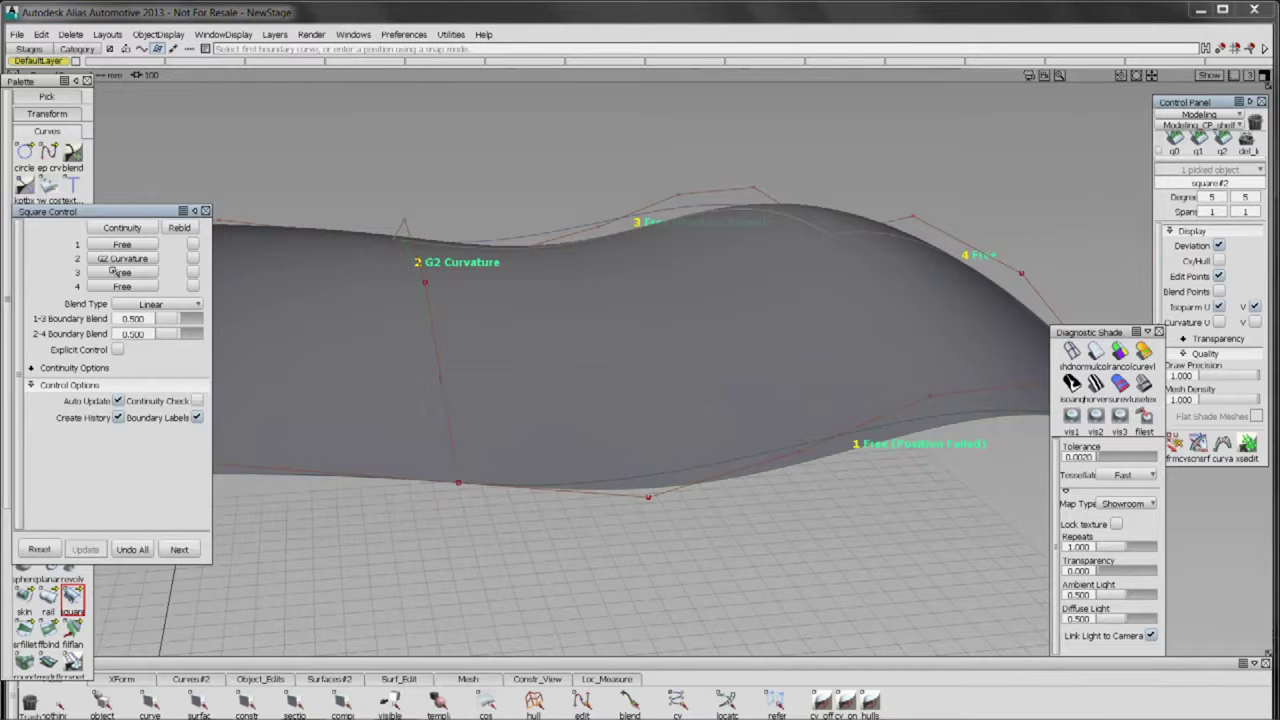
pyautogui.moveTo(122, 244); pyautogui.dragTo(139, 286)
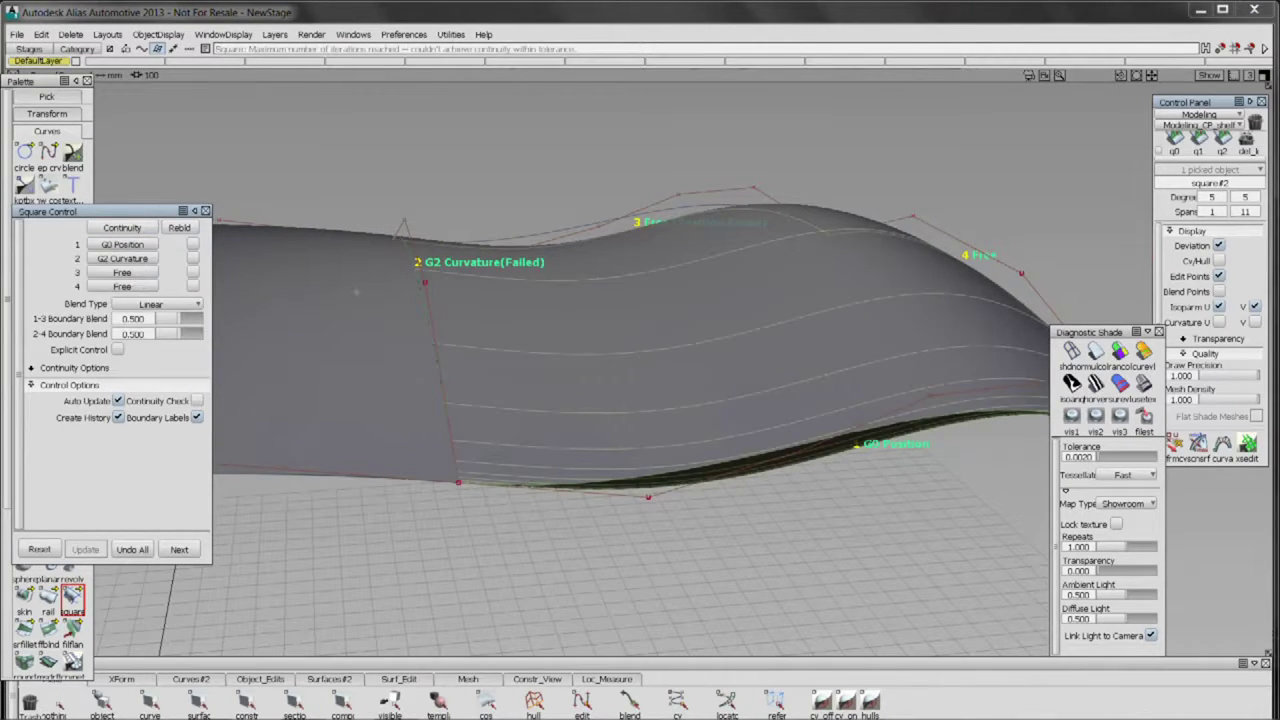
pyautogui.moveTo(520, 360); pyautogui.dragTo(748, 360)
pyautogui.moveTo(138, 285)
pyautogui.mouseDown()
pyautogui.moveTo(142, 340)
pyautogui.moveTo(140, 303)
pyautogui.mouseUp()
pyautogui.moveTo(758, 321); pyautogui.dragTo(680, 377)
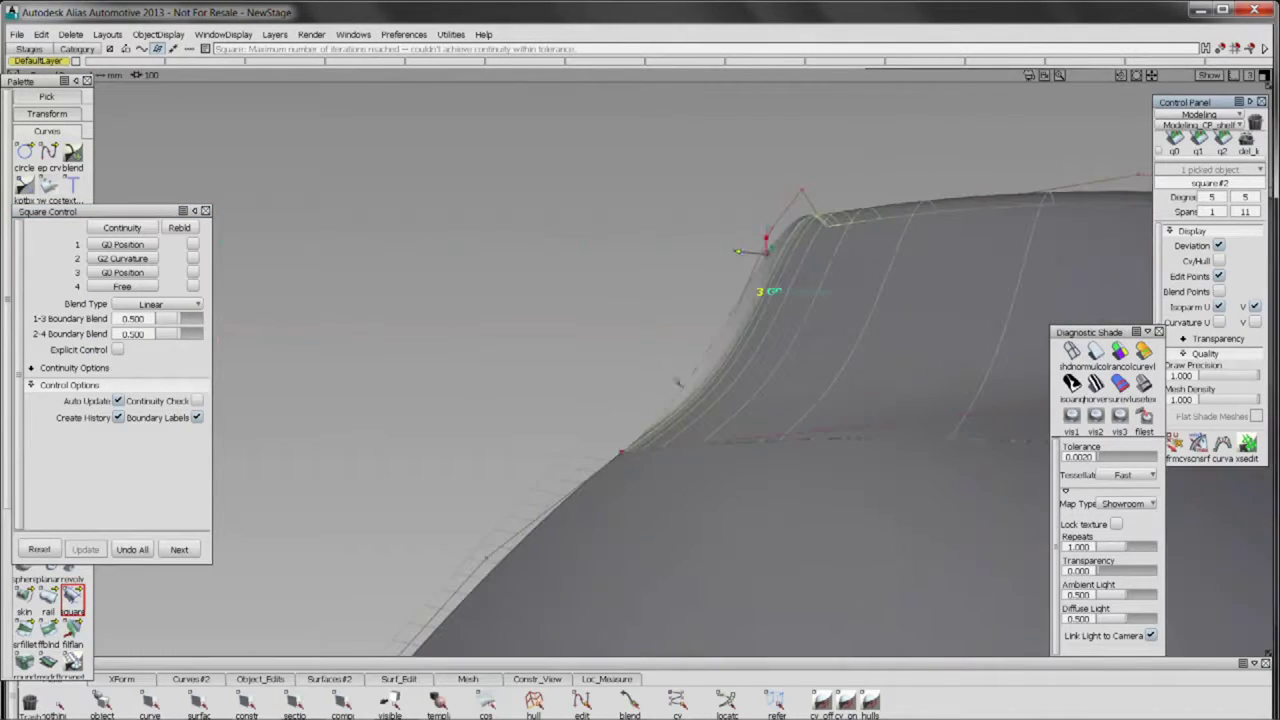
# - Turn on explicit control for the rebuilt square surface with degree 5 and one span in both U and V
pyautogui.click(117, 349)
pyautogui.moveTo(169, 386); pyautogui.dragTo(184, 386)
pyautogui.moveTo(575, 403); pyautogui.dragTo(748, 318)
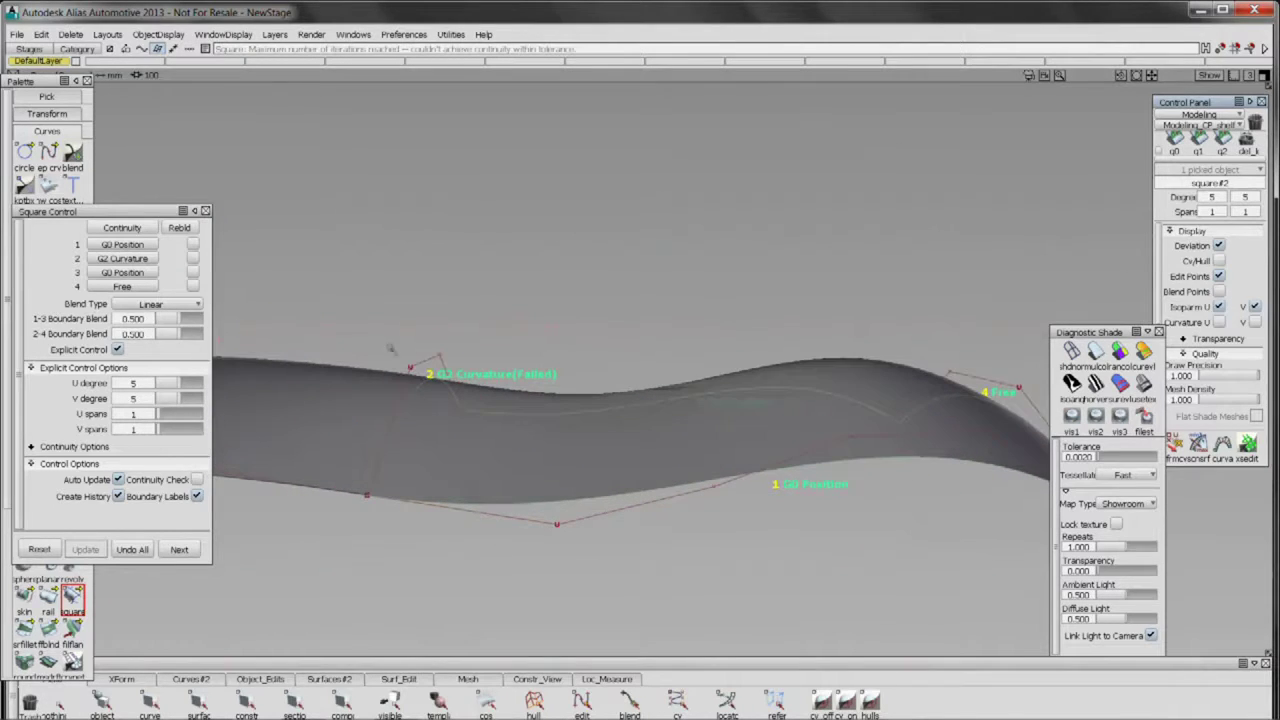
pyautogui.click(117, 349)
pyautogui.moveTo(648, 341); pyautogui.dragTo(1117, 304)
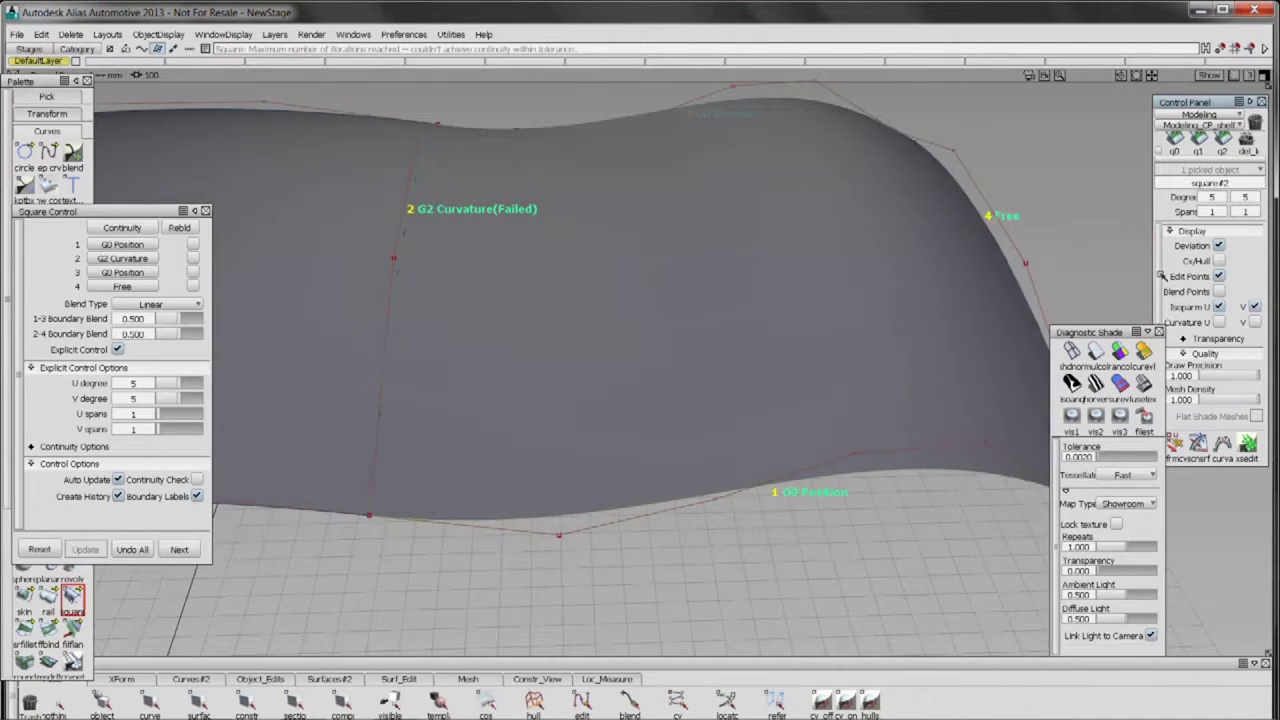
# - Display the rebuilt surface's CVs and hulls, examine them, and close the square settings
pyautogui.click(1219, 261)
pyautogui.moveTo(930, 286); pyautogui.dragTo(745, 376)
pyautogui.moveTo(689, 437); pyautogui.dragTo(640, 500)
pyautogui.moveTo(632, 485); pyautogui.dragTo(656, 276)
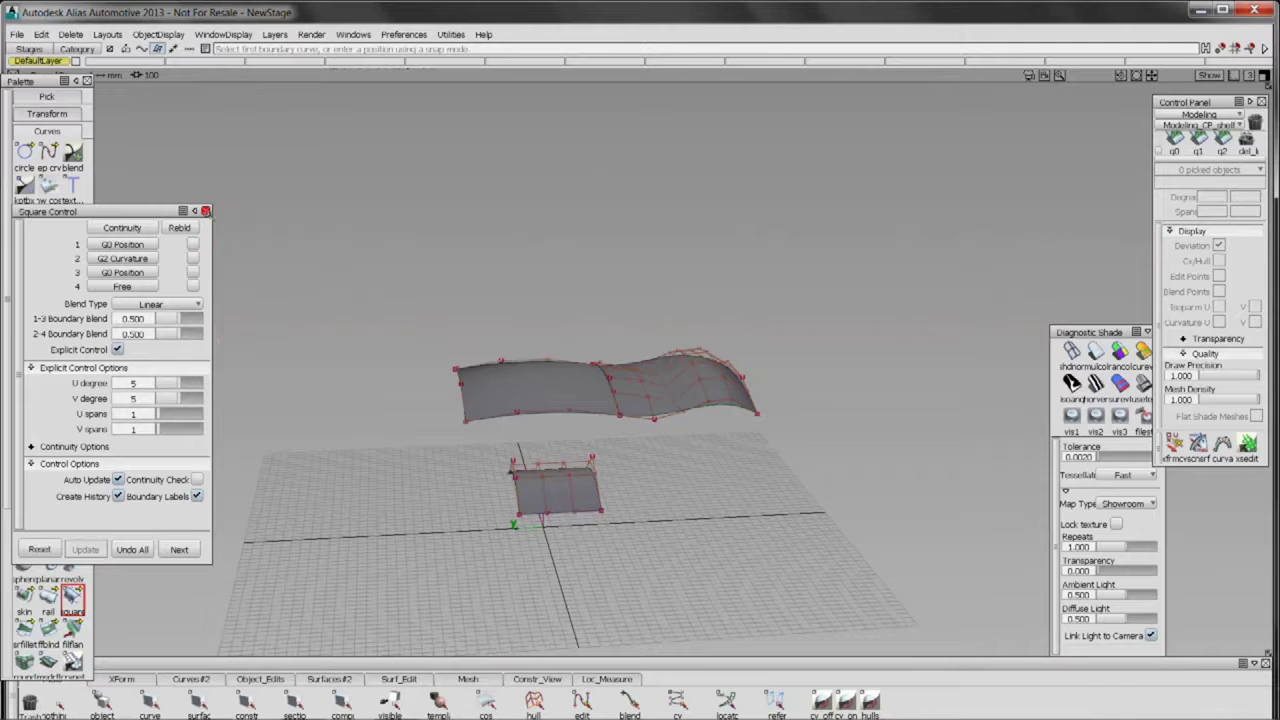
pyautogui.click(205, 211)
pyautogui.moveTo(488, 415); pyautogui.dragTo(460, 311)
pyautogui.moveTo(538, 374); pyautogui.dragTo(522, 373)
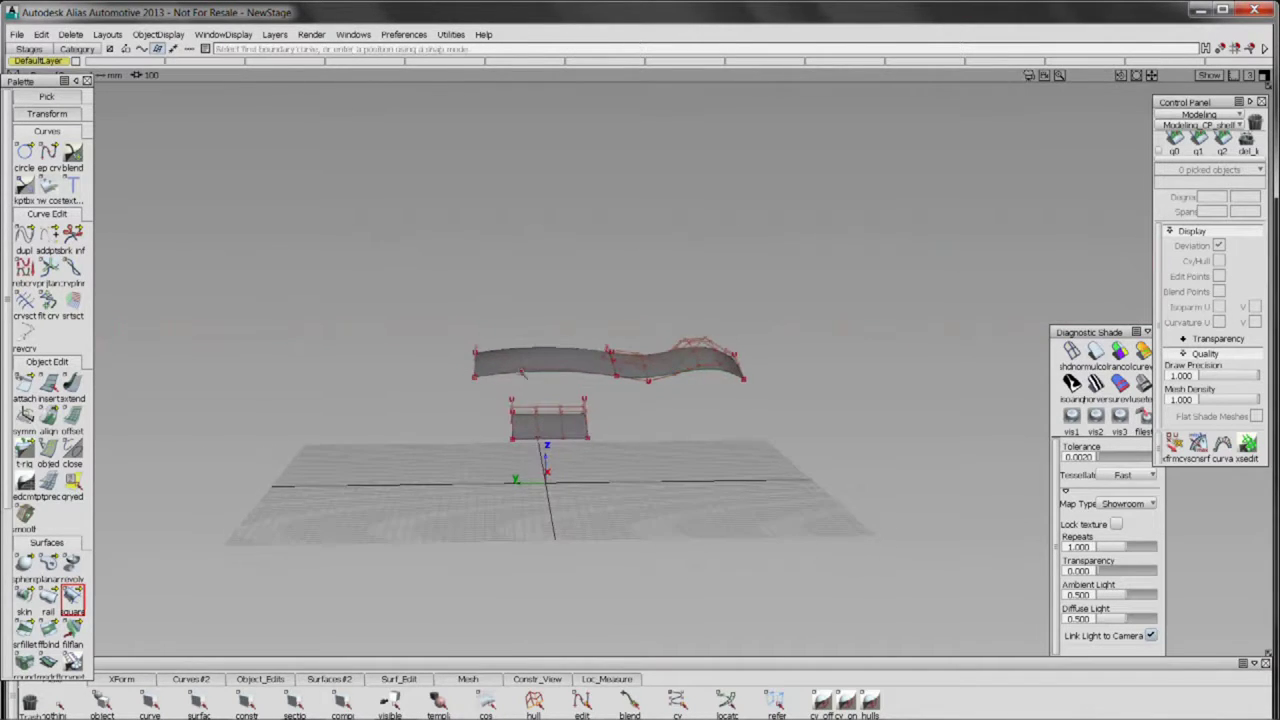
pyautogui.click(1201, 9)
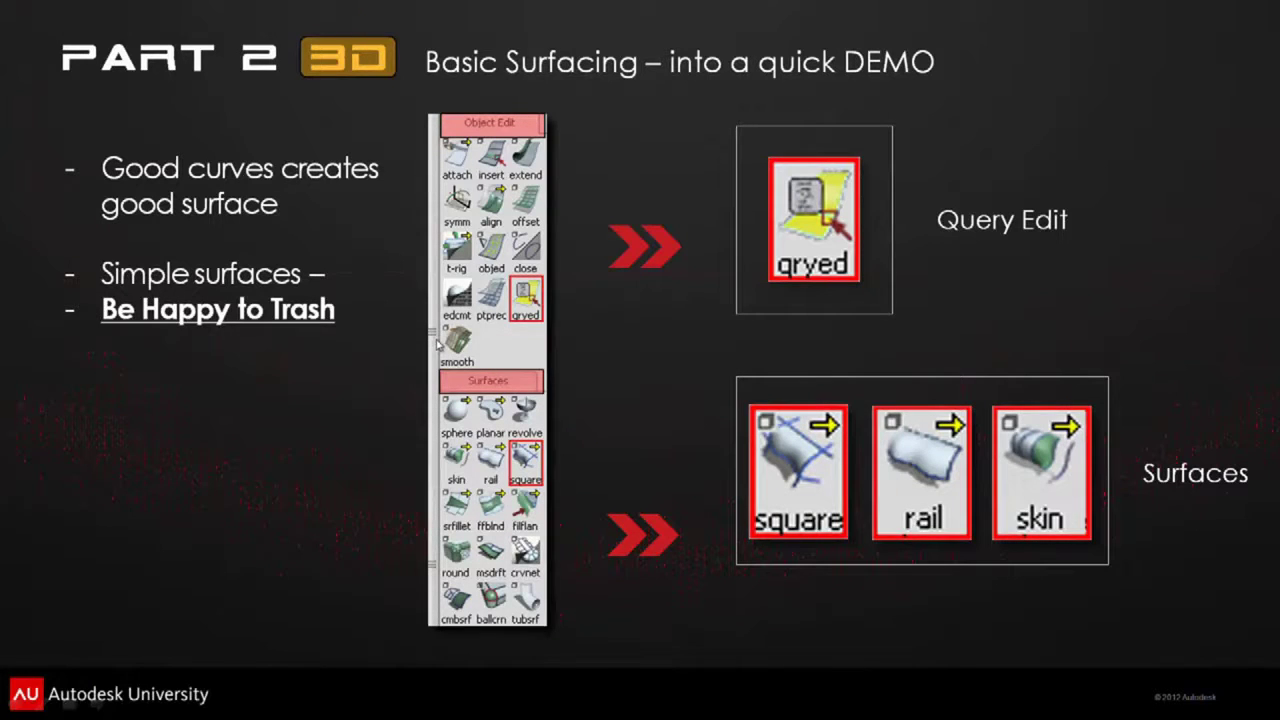
pyautogui.click(604, 405)
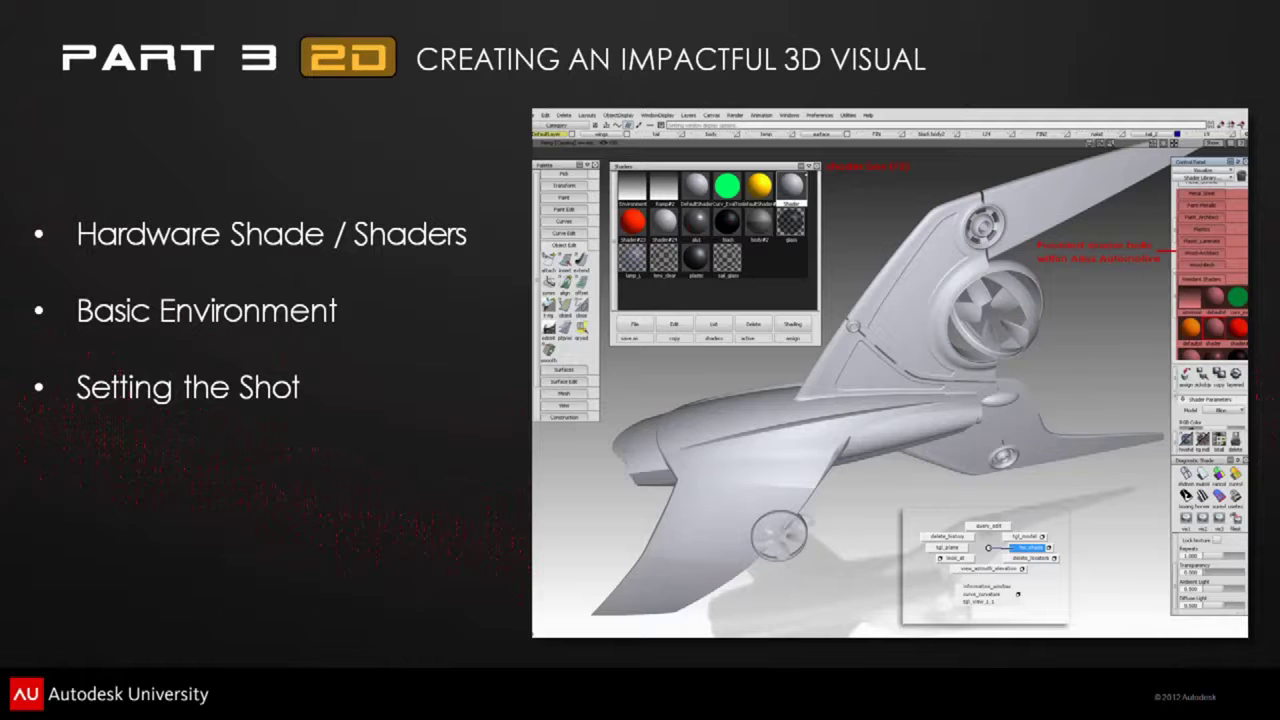
pyautogui.hotkey('alt', 'Tab')
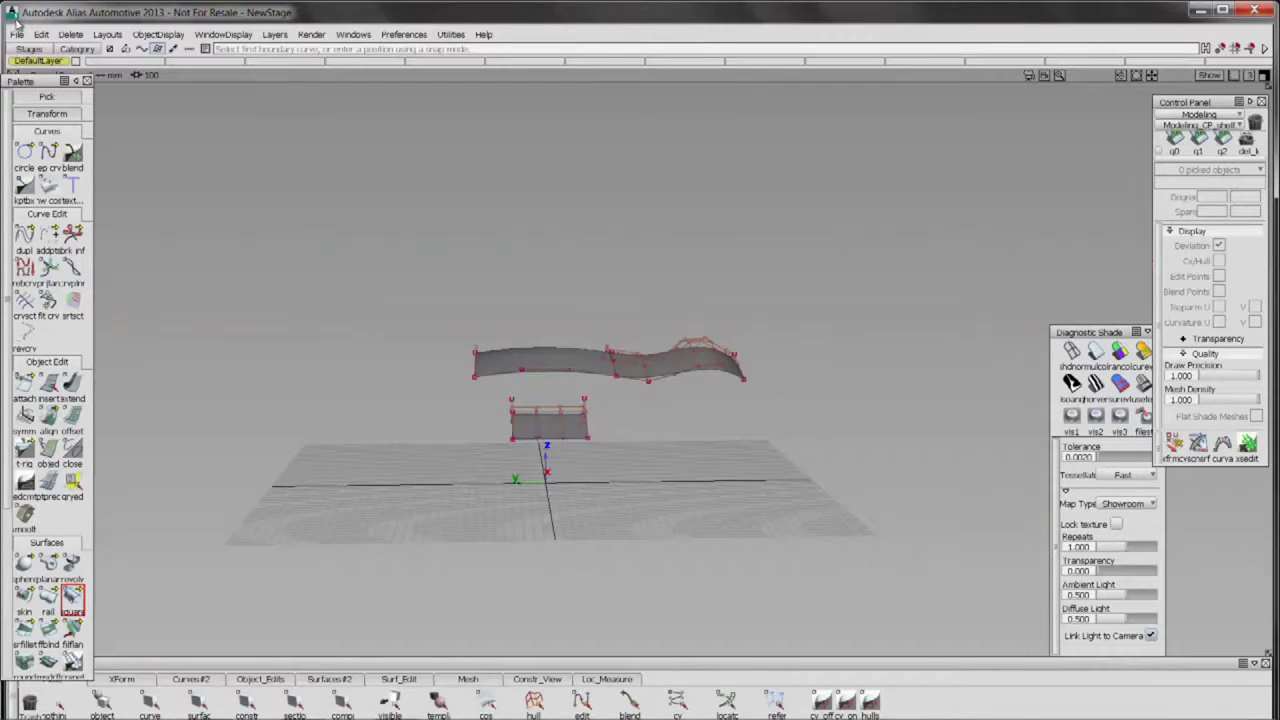
# - Open FIGHTER_No3_SHADER_GREY.wire from the PRES_MATH folder, deleting all objects, shaders and views in the existing stages
pyautogui.click(16, 34)
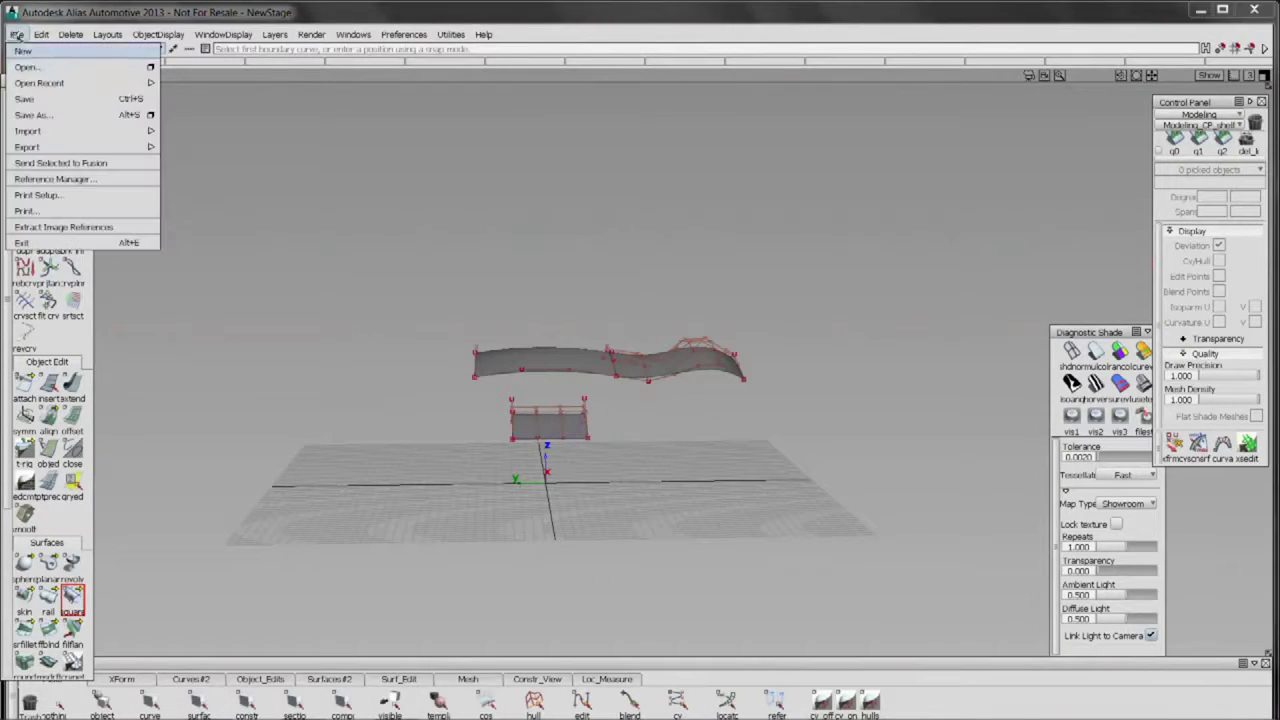
pyautogui.click(45, 80)
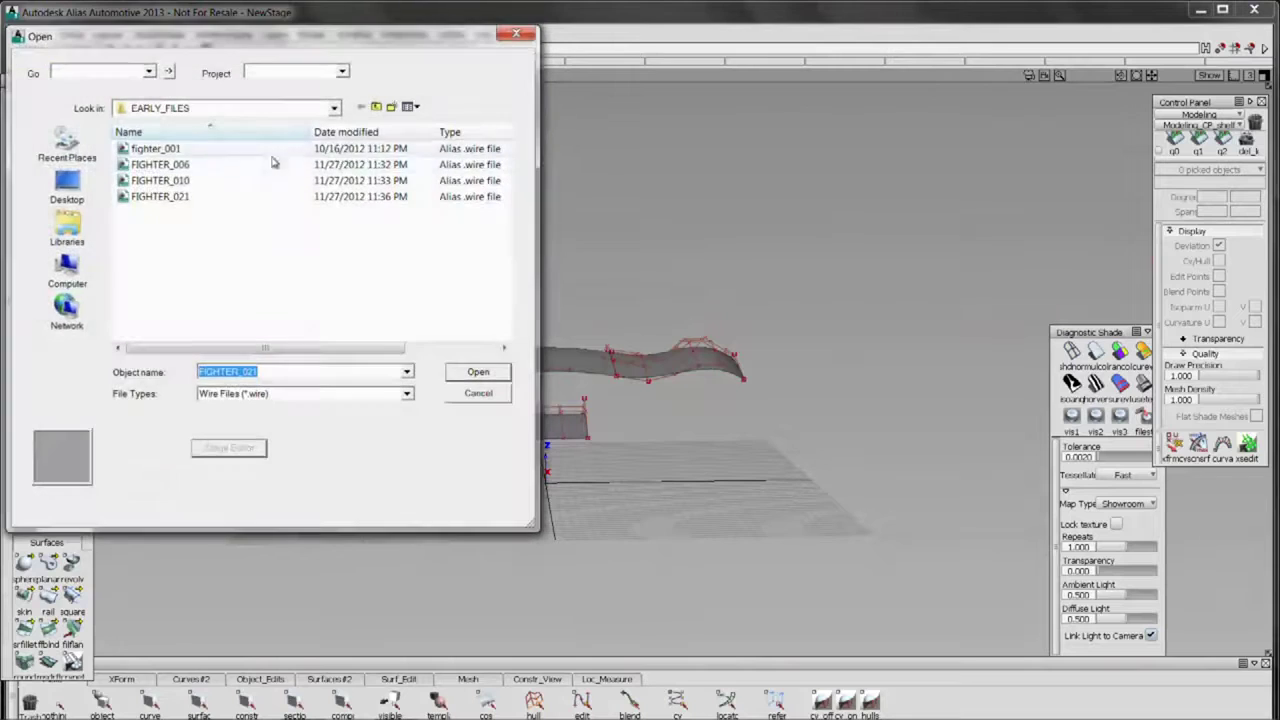
pyautogui.click(376, 107)
pyautogui.click(190, 181)
pyautogui.click(480, 371)
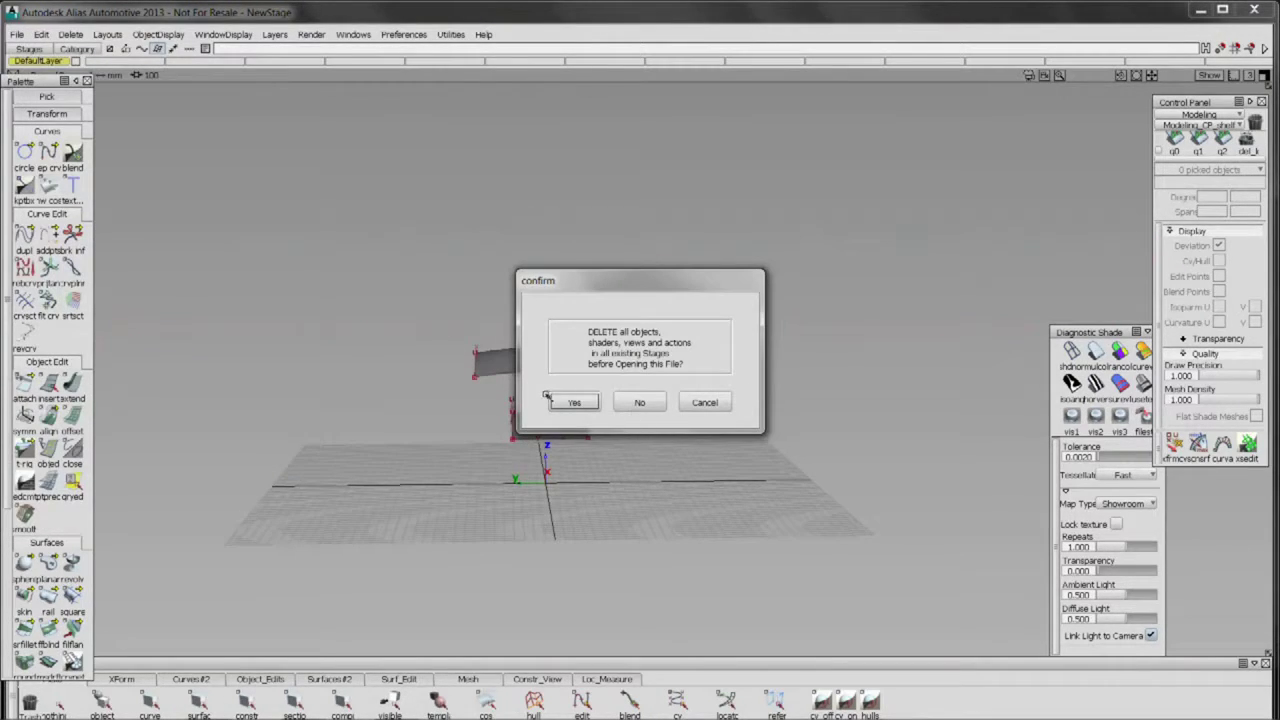
pyautogui.click(575, 403)
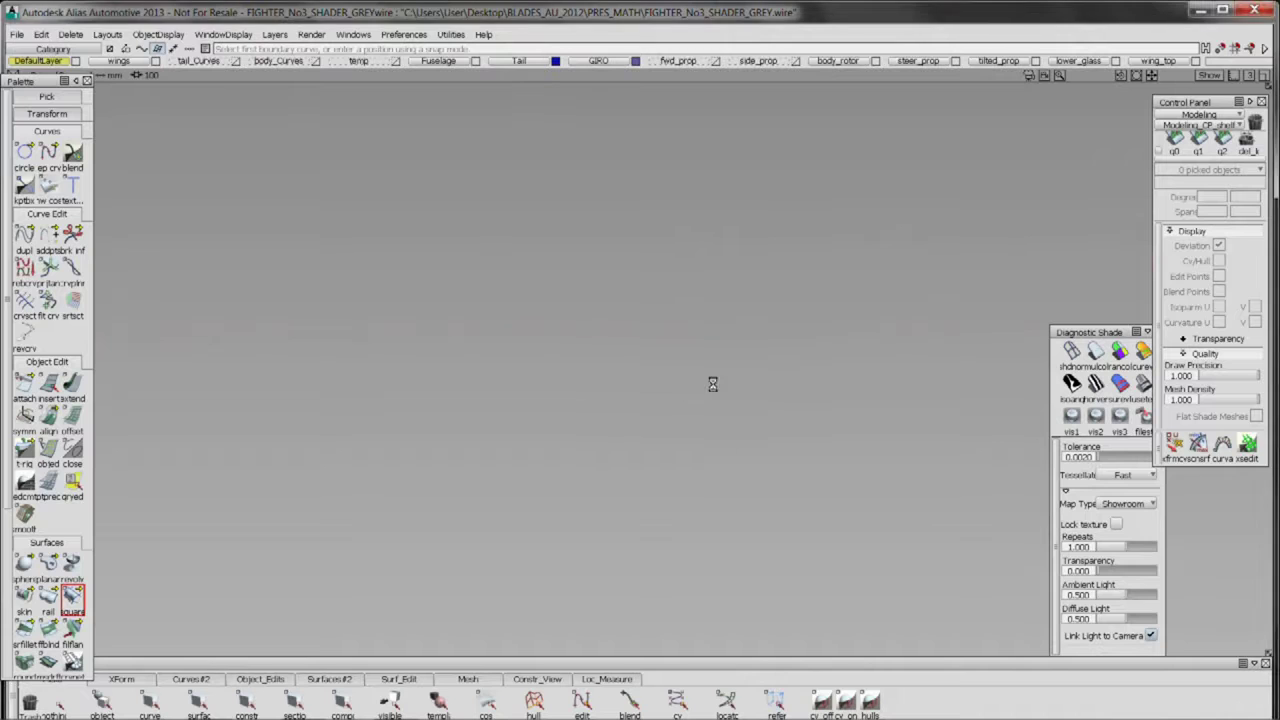
# - Display the model lines over the shaded fighter and open the shader list clear of the wing
pyautogui.moveTo(714, 385); pyautogui.dragTo(557, 323)
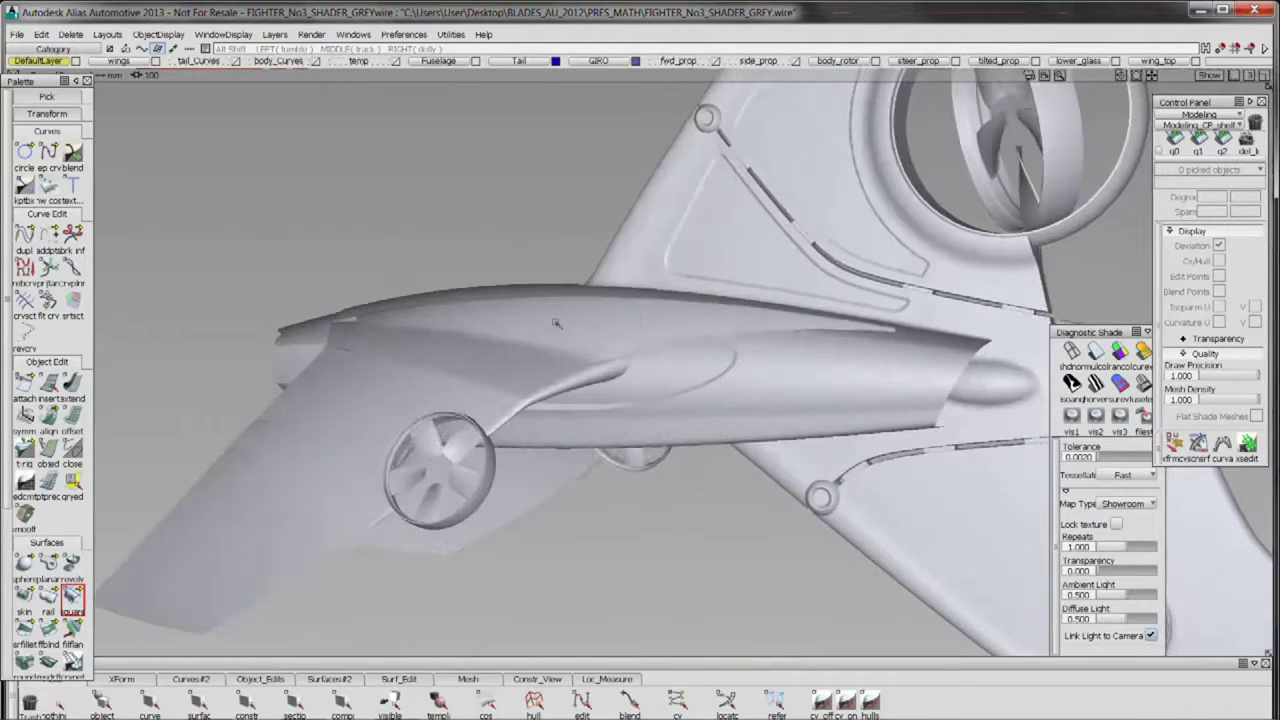
pyautogui.hotkey('alt', 'm')
pyautogui.moveTo(637, 321); pyautogui.dragTo(712, 404)
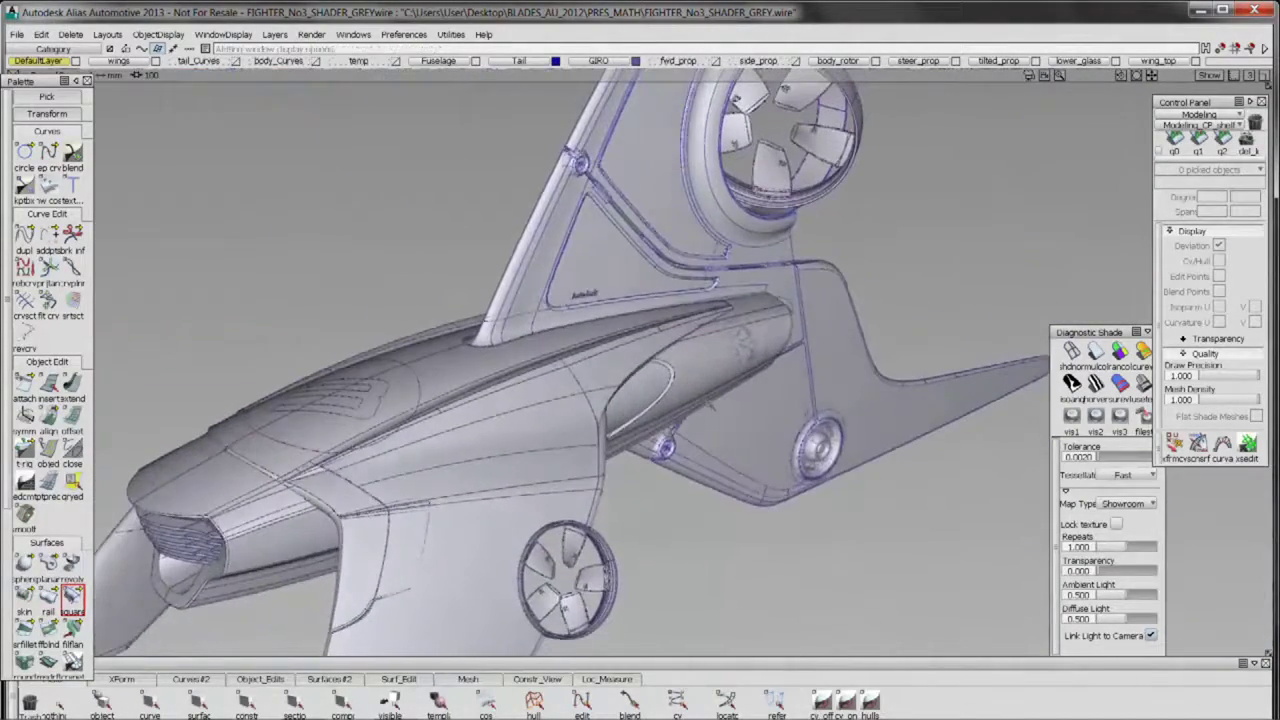
pyautogui.hotkey('ctrl', 'm')
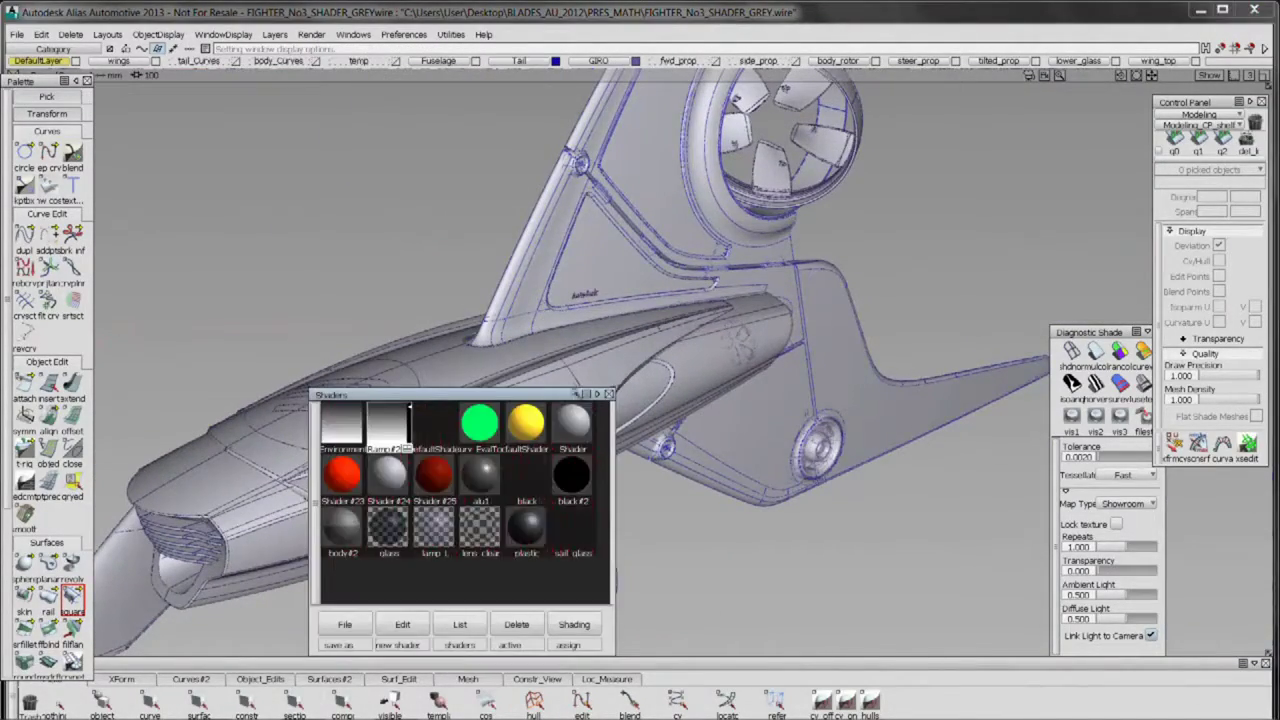
pyautogui.moveTo(456, 394); pyautogui.dragTo(249, 127)
pyautogui.moveTo(576, 460); pyautogui.dragTo(545, 447)
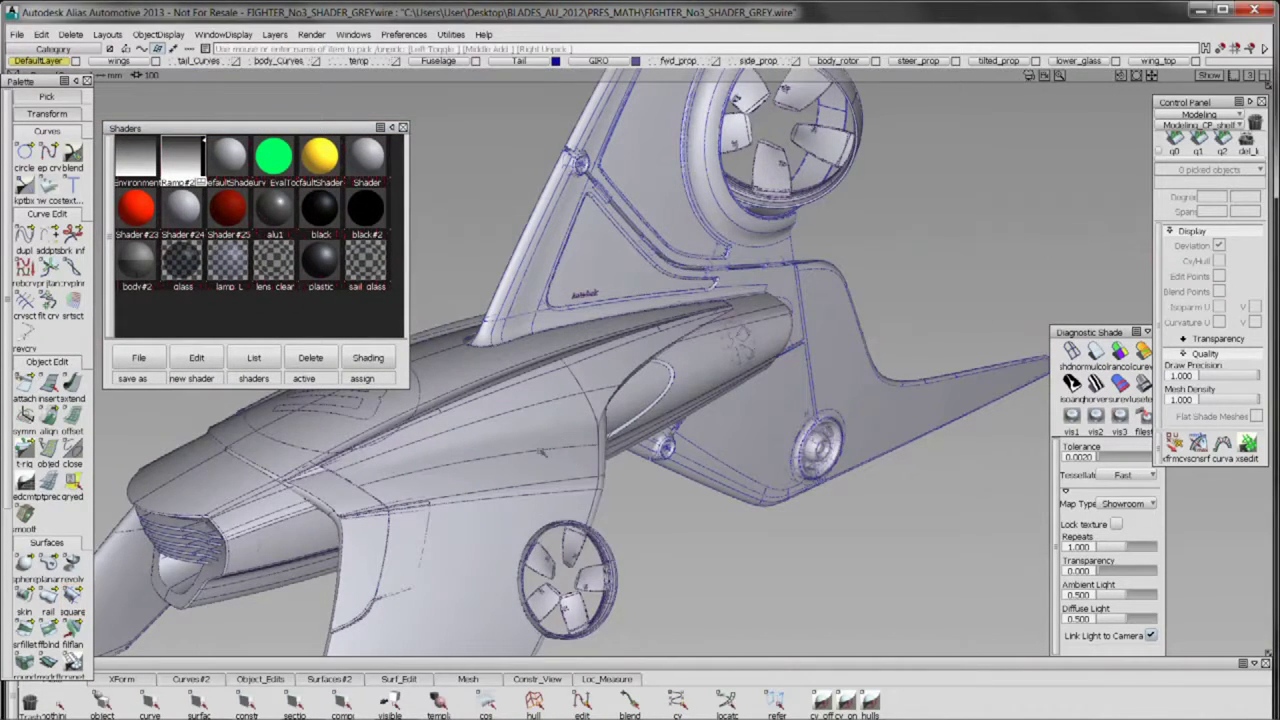
# - Assign the plastic shader to the blend surface at the root of the near front wing
pyautogui.click(577, 463)
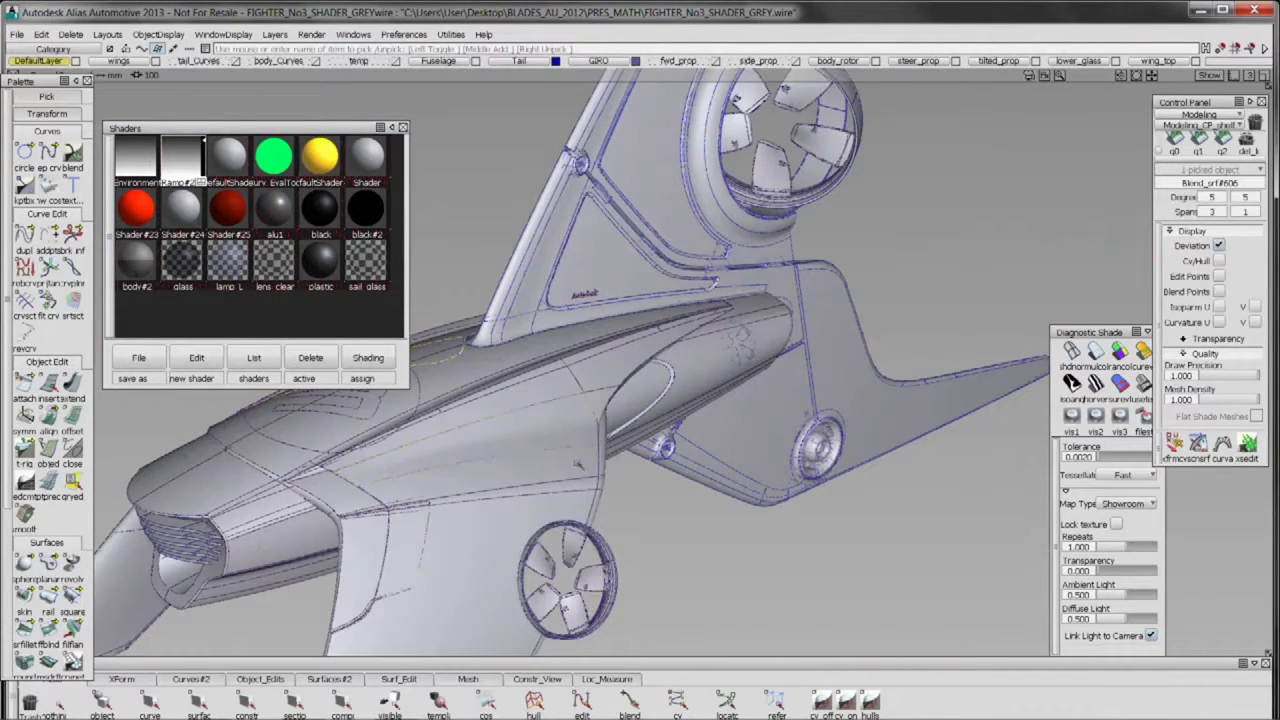
pyautogui.click(320, 260)
pyautogui.click(388, 362)
pyautogui.click(400, 340)
pyautogui.click(679, 535)
# - Assign the plastic shader to the two surfaces just below the black panel on the near front wing
pyautogui.moveTo(679, 535); pyautogui.dragTo(600, 281)
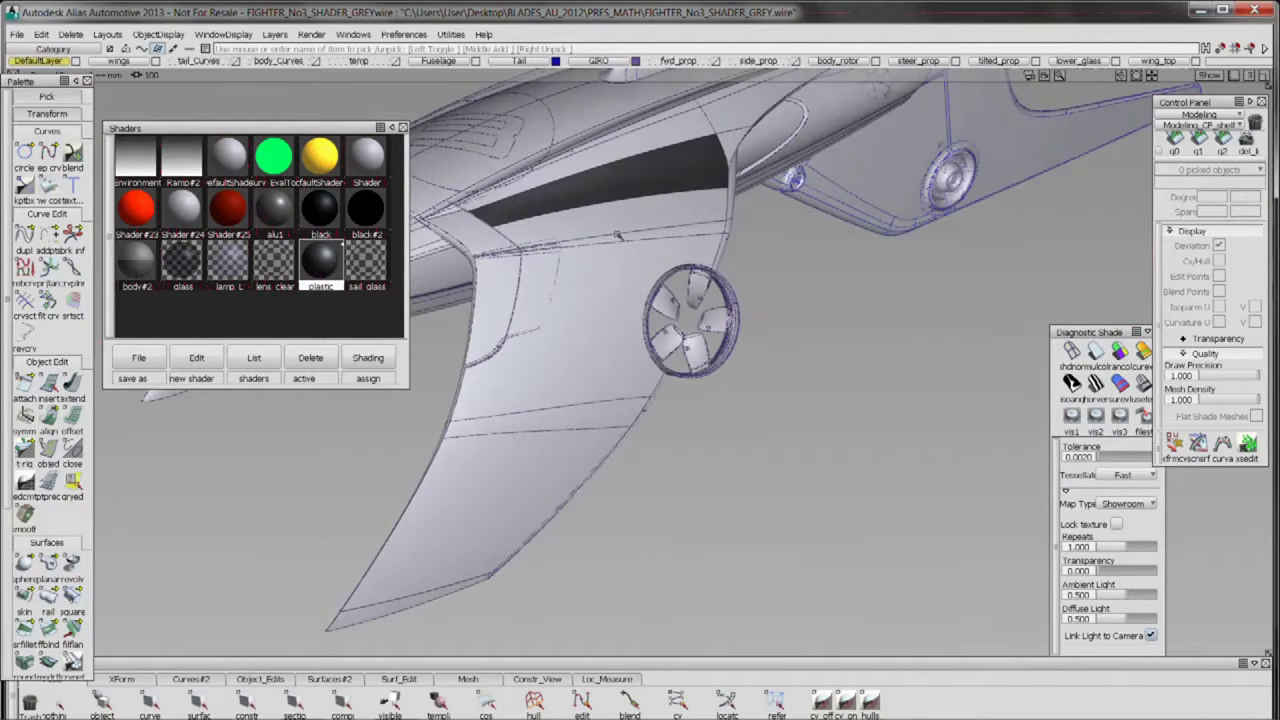
pyautogui.click(616, 234)
pyautogui.moveTo(620, 262); pyautogui.dragTo(586, 252)
pyautogui.click(622, 246)
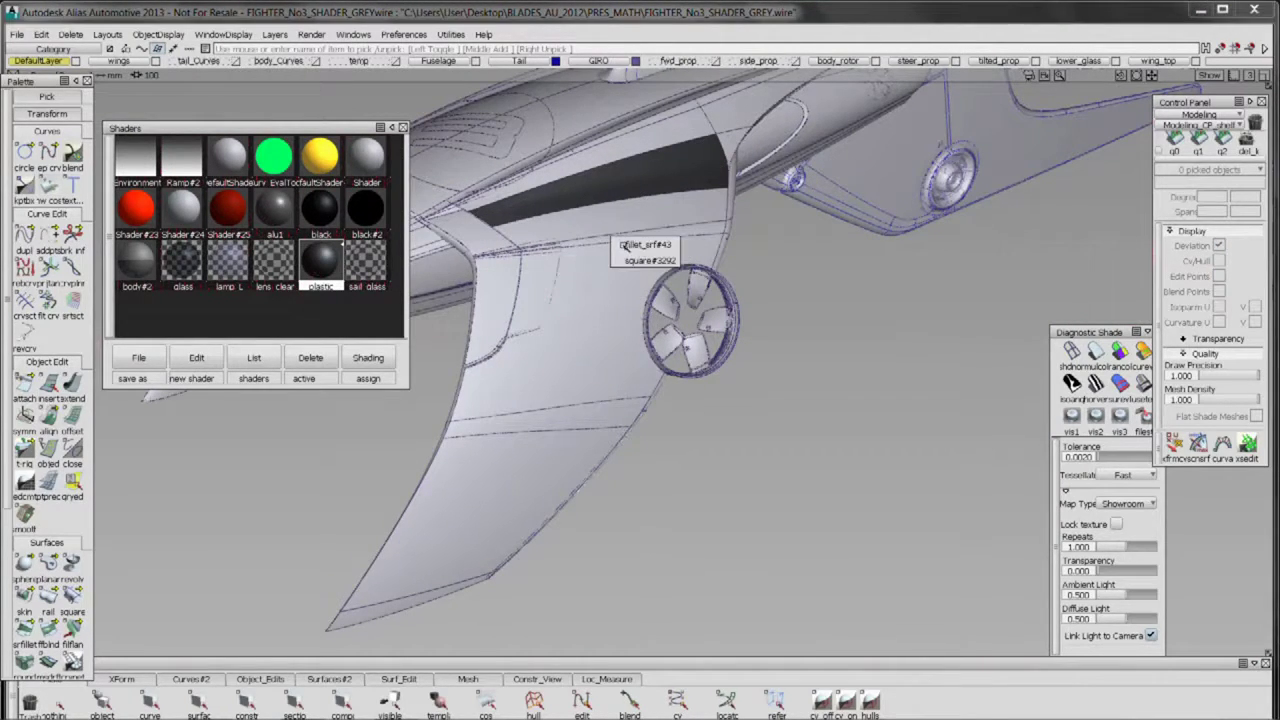
pyautogui.click(640, 262)
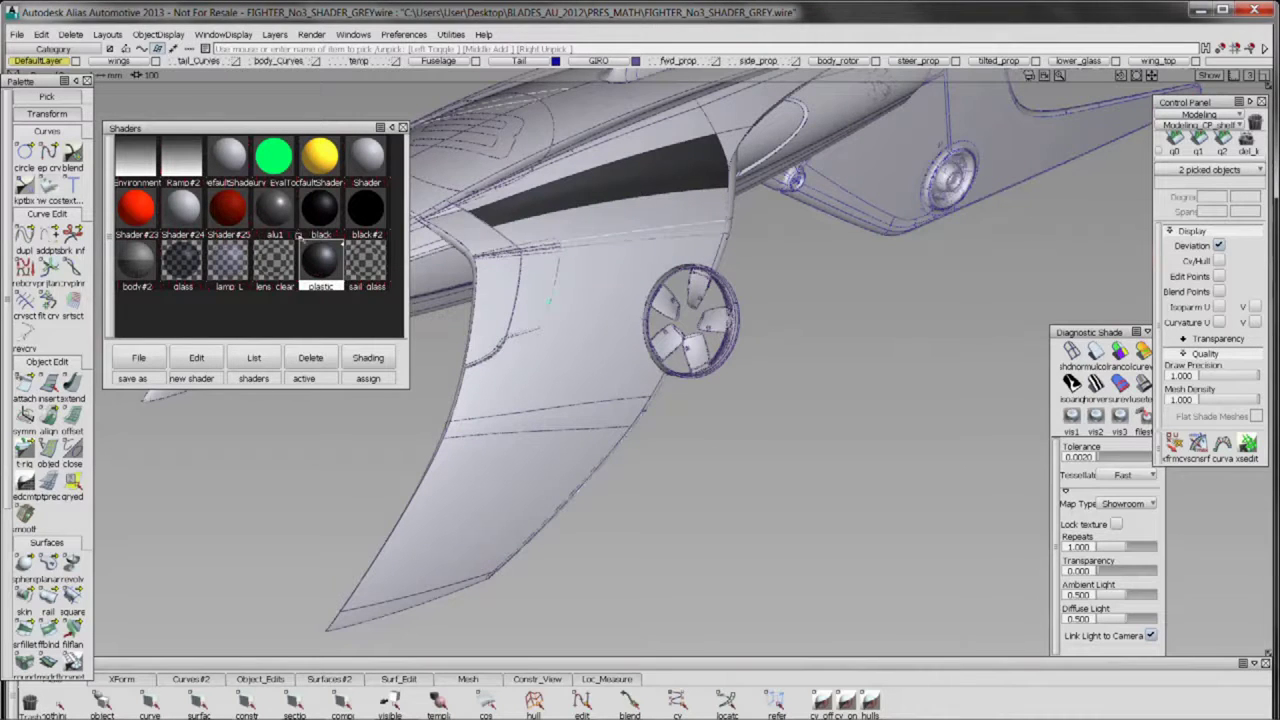
pyautogui.click(367, 357)
pyautogui.click(388, 334)
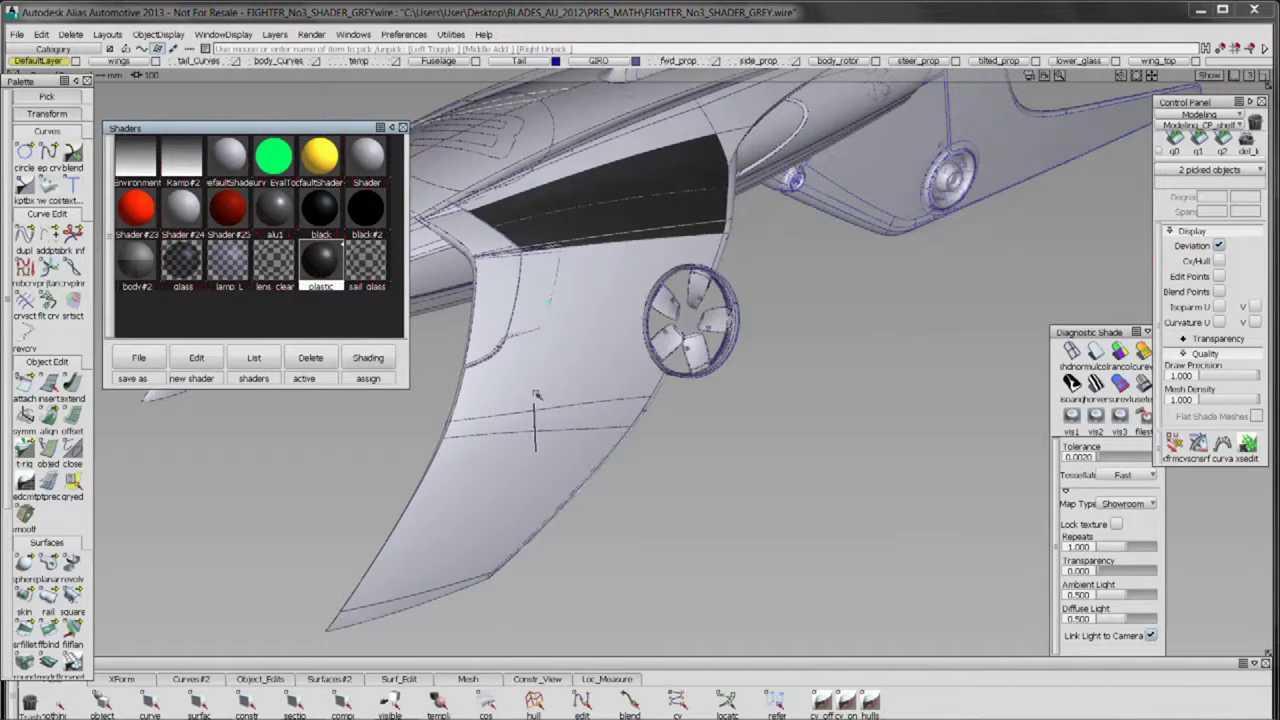
# - Hardware-shade the fighter per pixel at high quality with Contrast light, environment background and ground plane, and close the shader list
pyautogui.moveTo(536, 396); pyautogui.dragTo(536, 392)
pyautogui.moveTo(634, 403)
pyautogui.mouseDown()
pyautogui.moveTo(629, 429)
pyautogui.moveTo(660, 476)
pyautogui.moveTo(714, 446)
pyautogui.moveTo(716, 380)
pyautogui.moveTo(731, 401)
pyautogui.mouseUp()
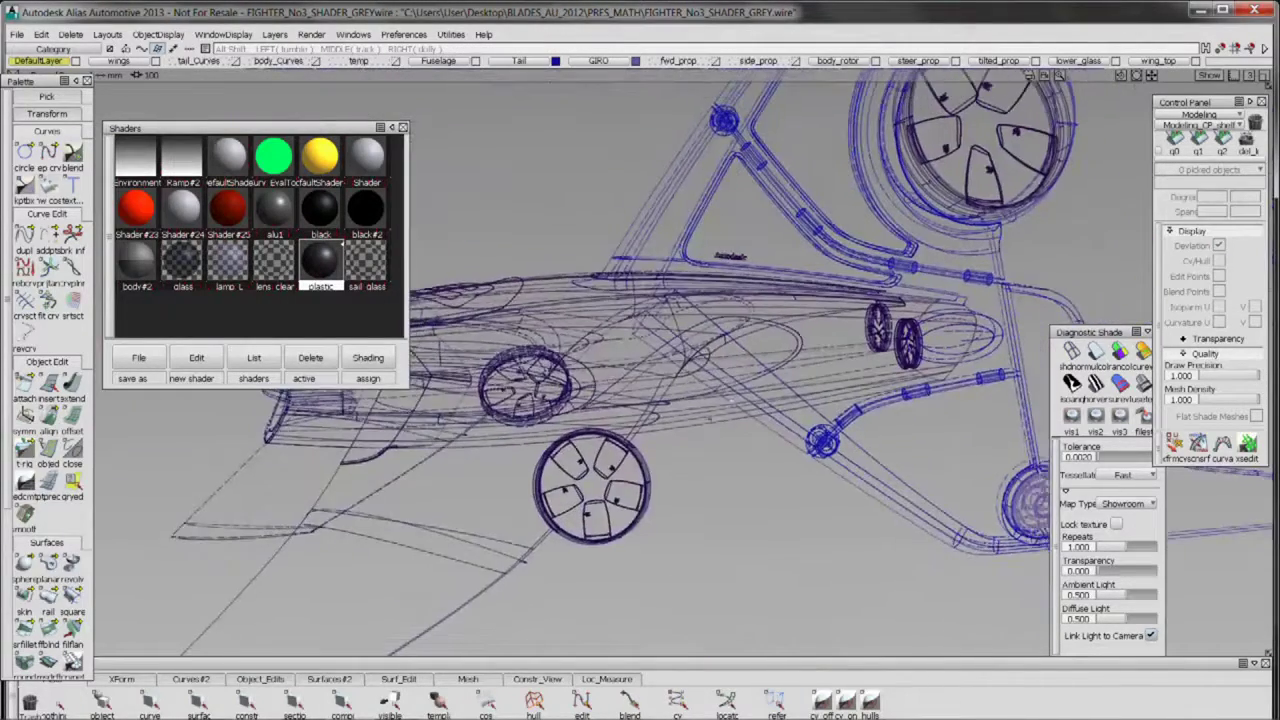
pyautogui.moveTo(690, 458); pyautogui.dragTo(620, 461)
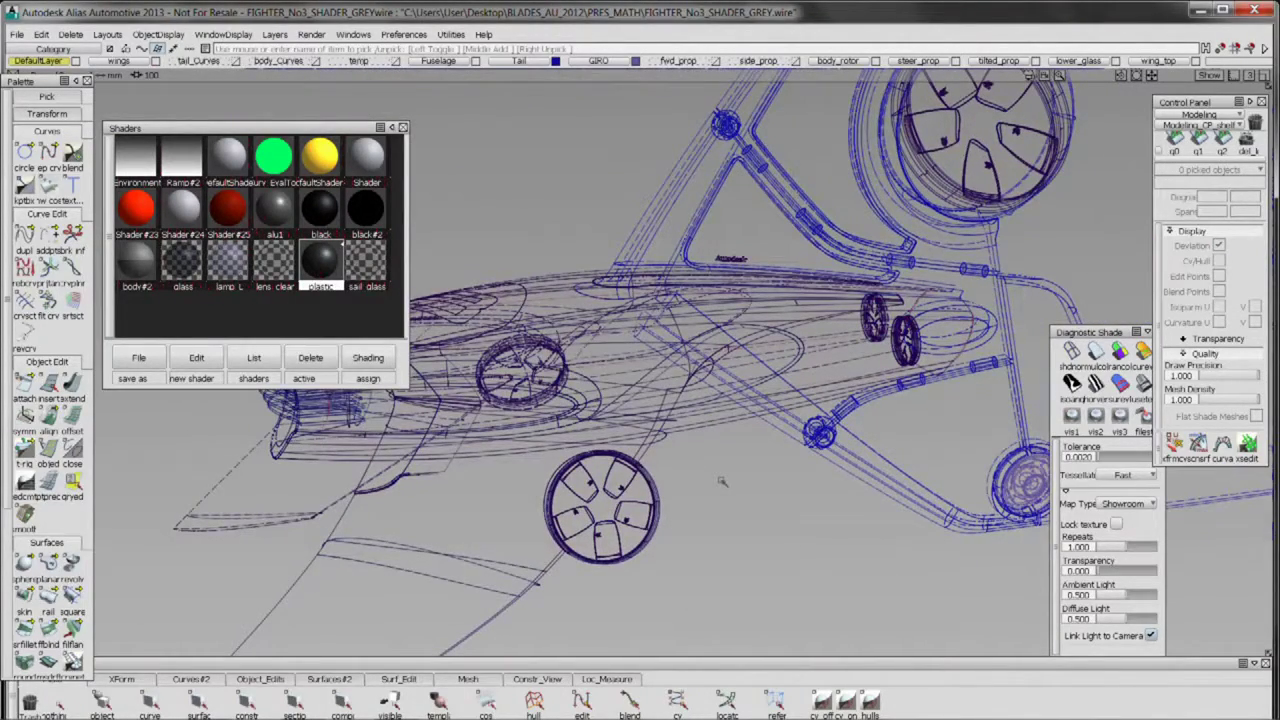
pyautogui.moveTo(751, 468); pyautogui.dragTo(780, 482)
pyautogui.moveTo(794, 484); pyautogui.dragTo(834, 487)
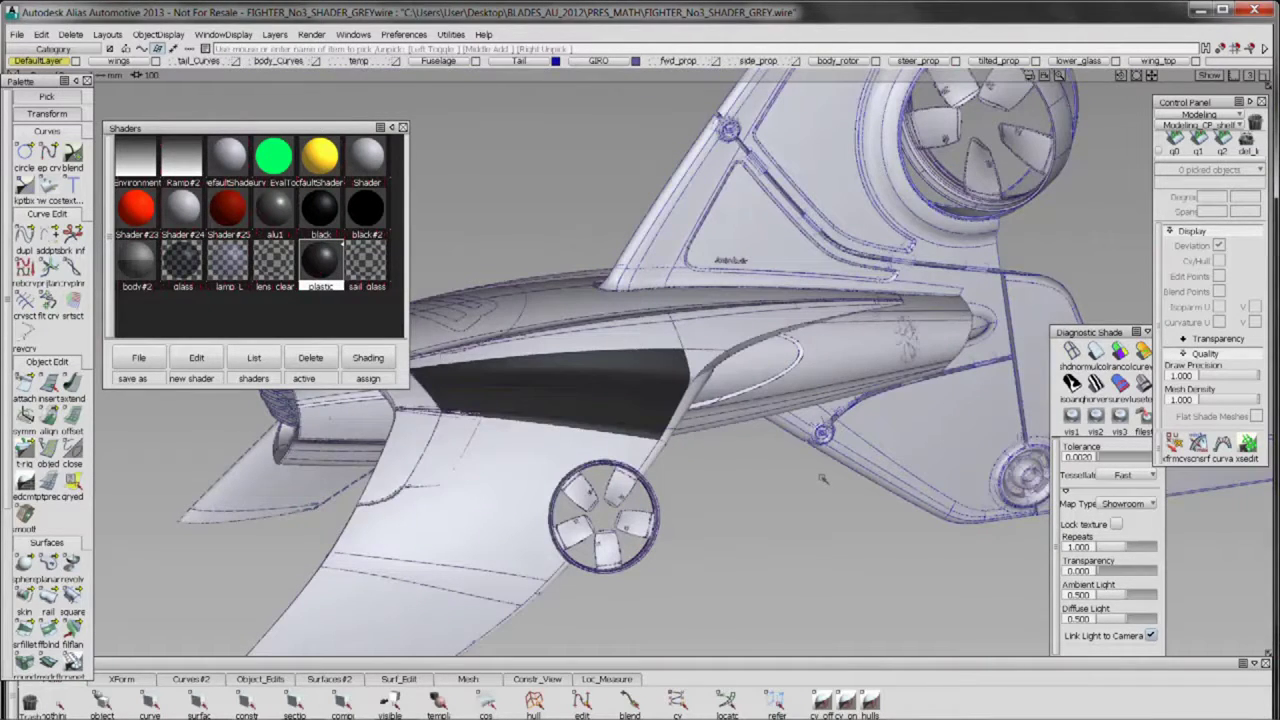
pyautogui.click(222, 34)
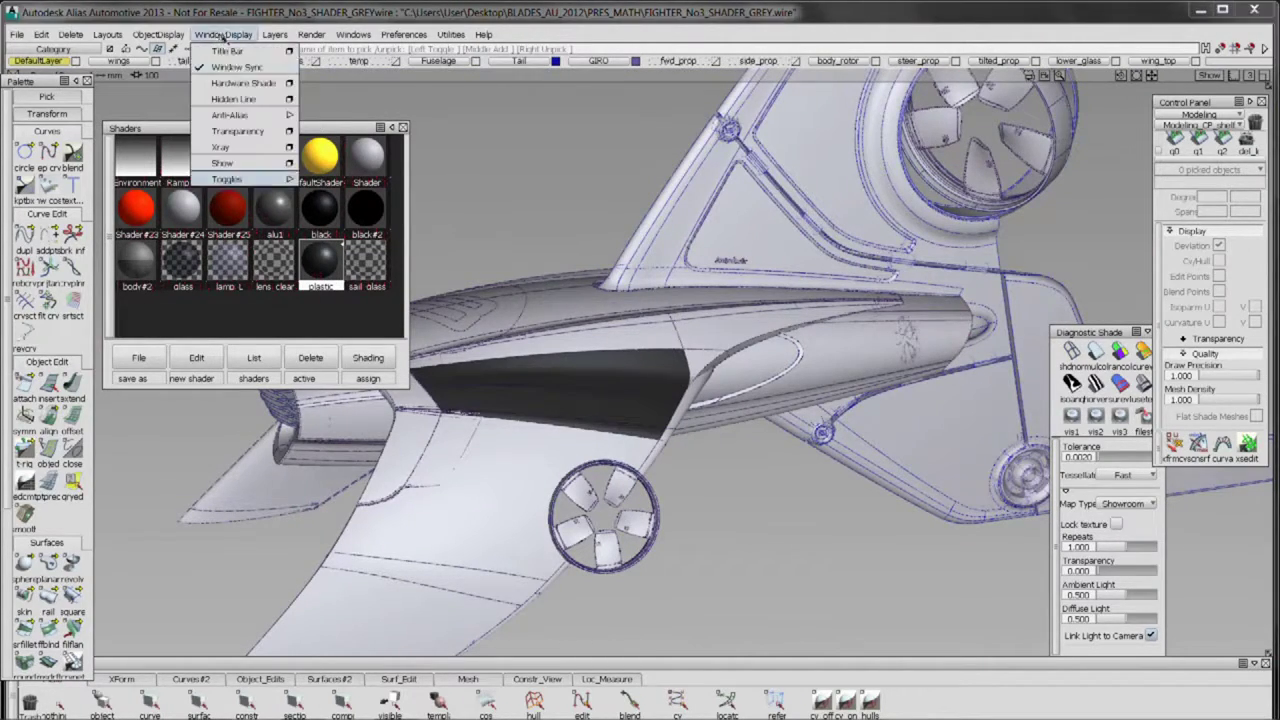
pyautogui.click(288, 82)
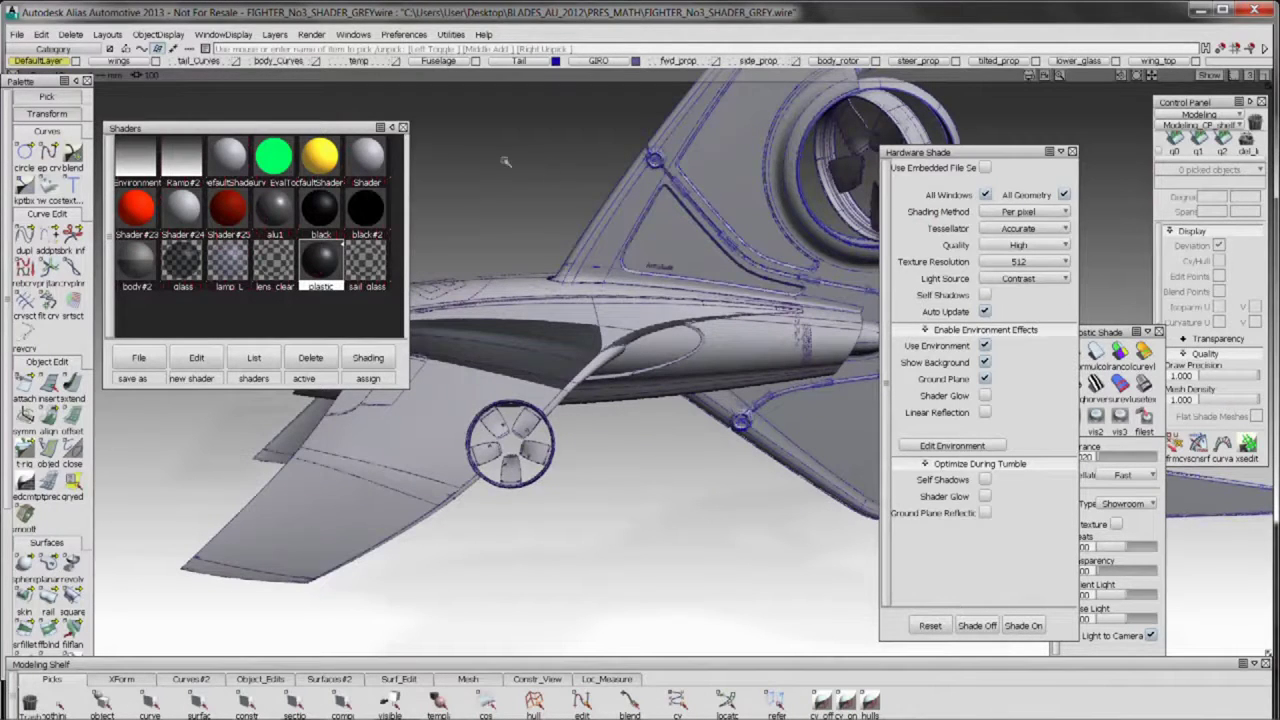
pyautogui.click(403, 128)
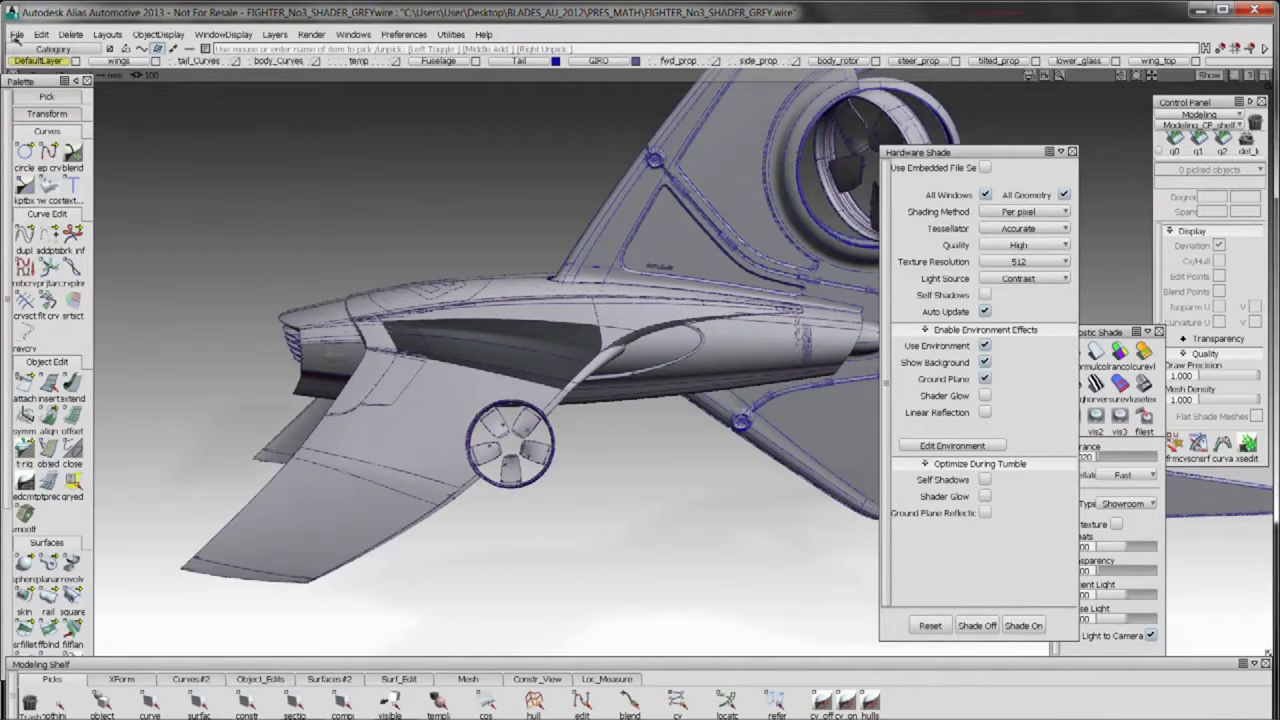
# - Open FIGHTER_No3.wire, deleting the existing stage's contents, and close the Hardware Shade settings
pyautogui.click(16, 35)
pyautogui.click(30, 68)
pyautogui.click(211, 183)
pyautogui.click(203, 166)
pyautogui.click(502, 374)
pyautogui.click(575, 397)
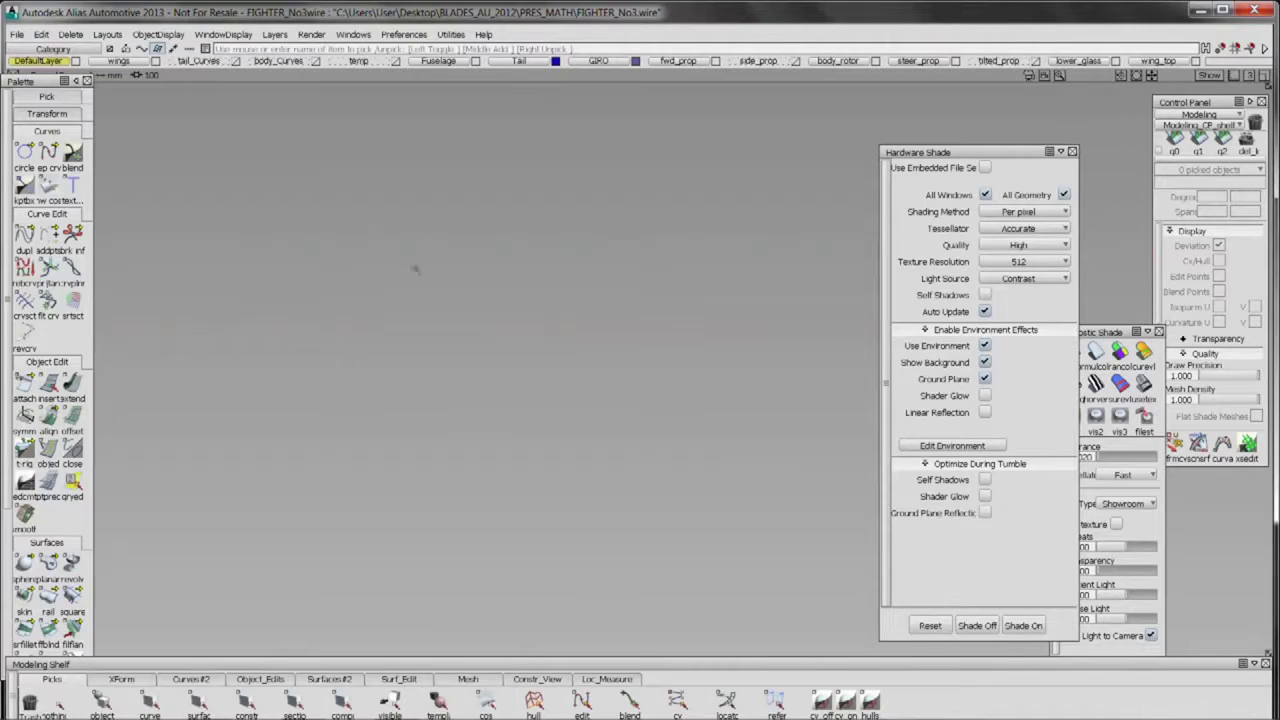
pyautogui.moveTo(506, 389); pyautogui.dragTo(545, 389)
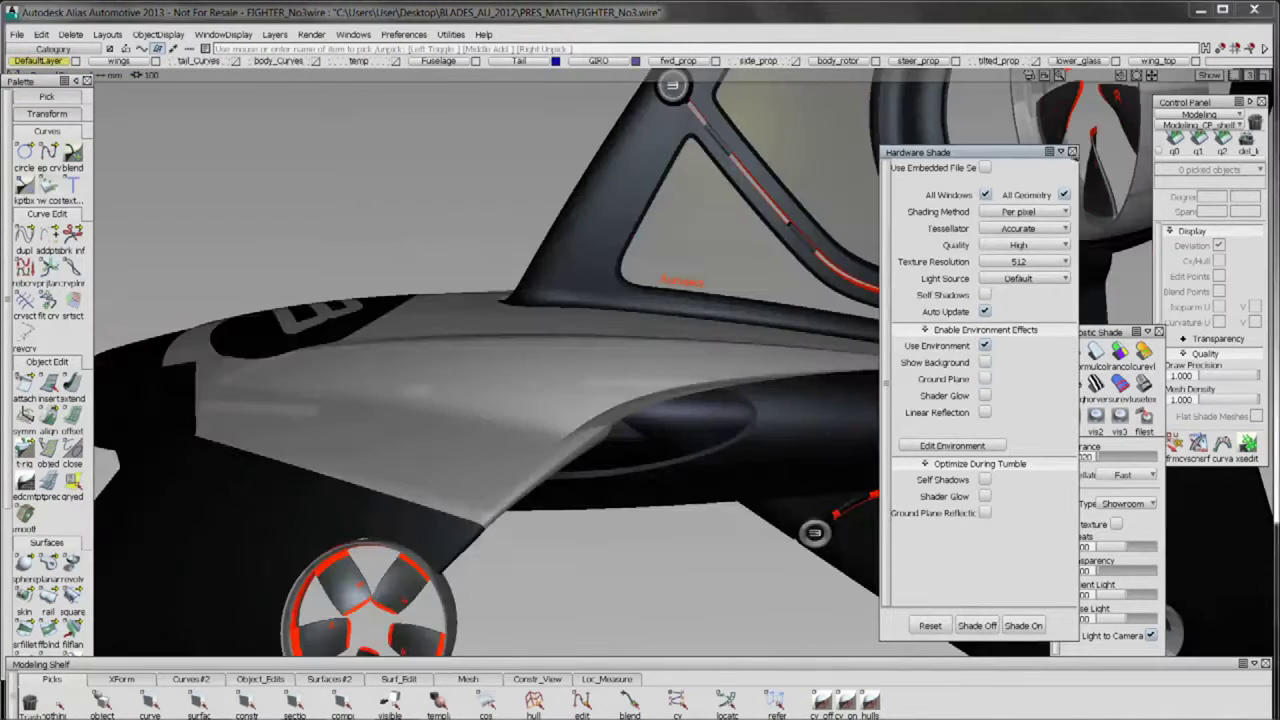
pyautogui.click(1073, 151)
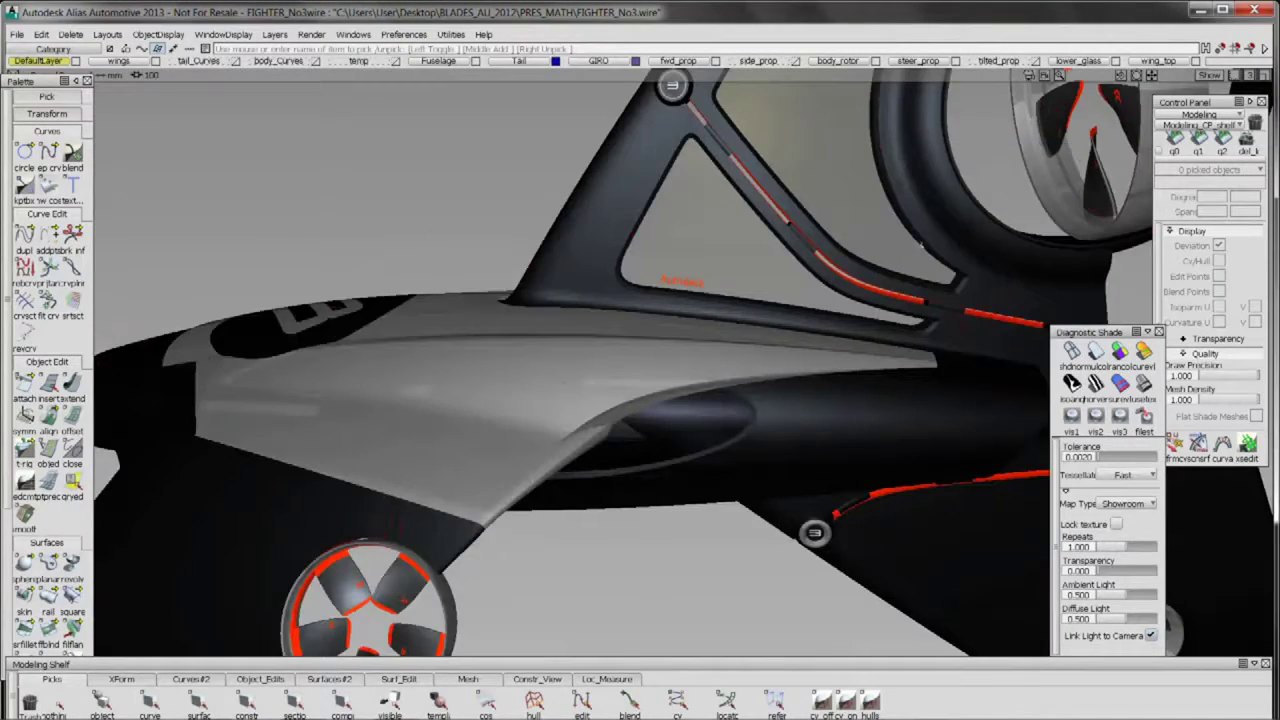
# - Turn on the background and ground plane in the fighter's hardware shading
pyautogui.click(250, 36)
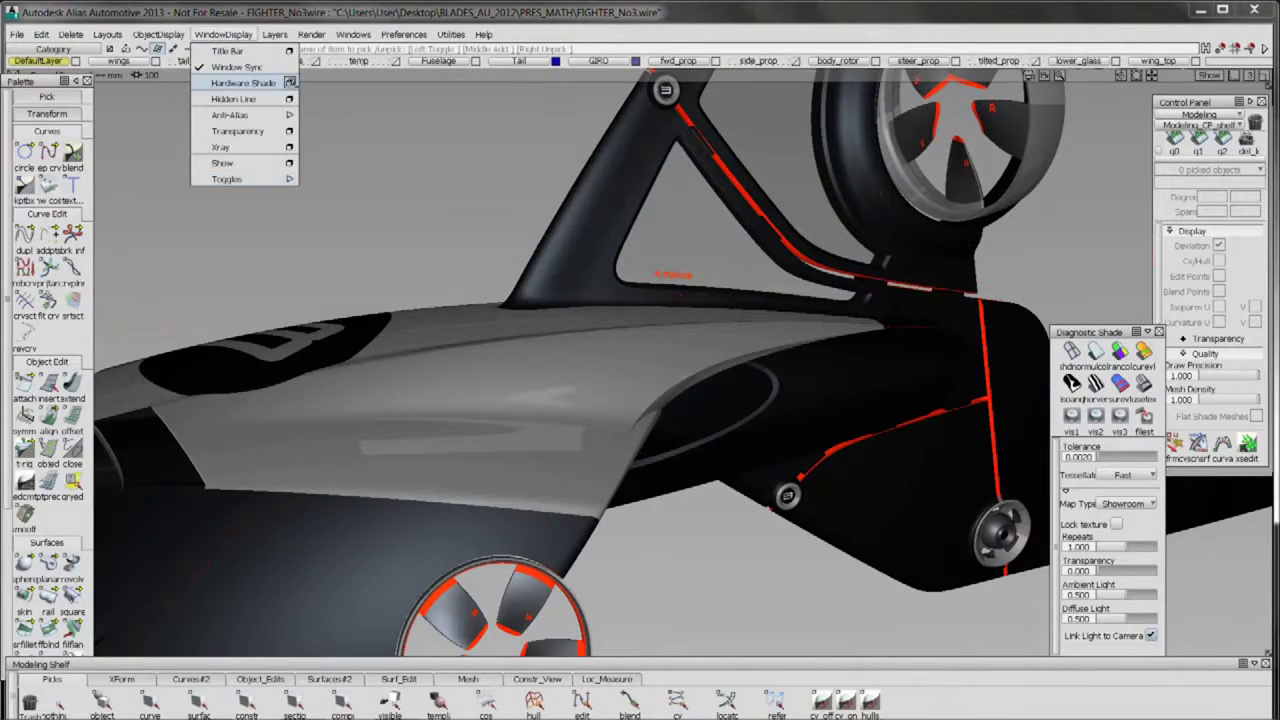
pyautogui.click(290, 83)
pyautogui.moveTo(540, 300)
pyautogui.mouseDown()
pyautogui.moveTo(480, 329)
pyautogui.moveTo(451, 556)
pyautogui.moveTo(534, 557)
pyautogui.moveTo(517, 371)
pyautogui.moveTo(466, 303)
pyautogui.mouseUp()
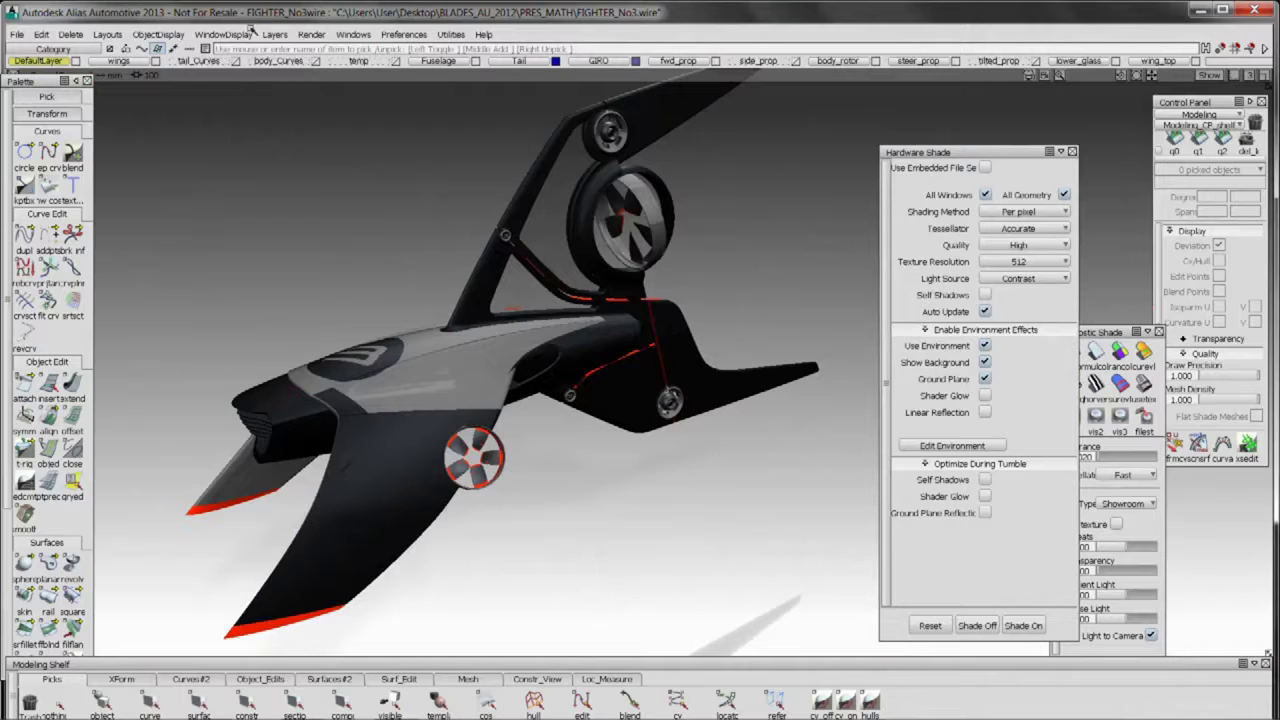
# - Switch the hardware shading to the embedded file settings with All lights, close the settings, and view the whole fighter
pyautogui.click(252, 31)
pyautogui.click(292, 84)
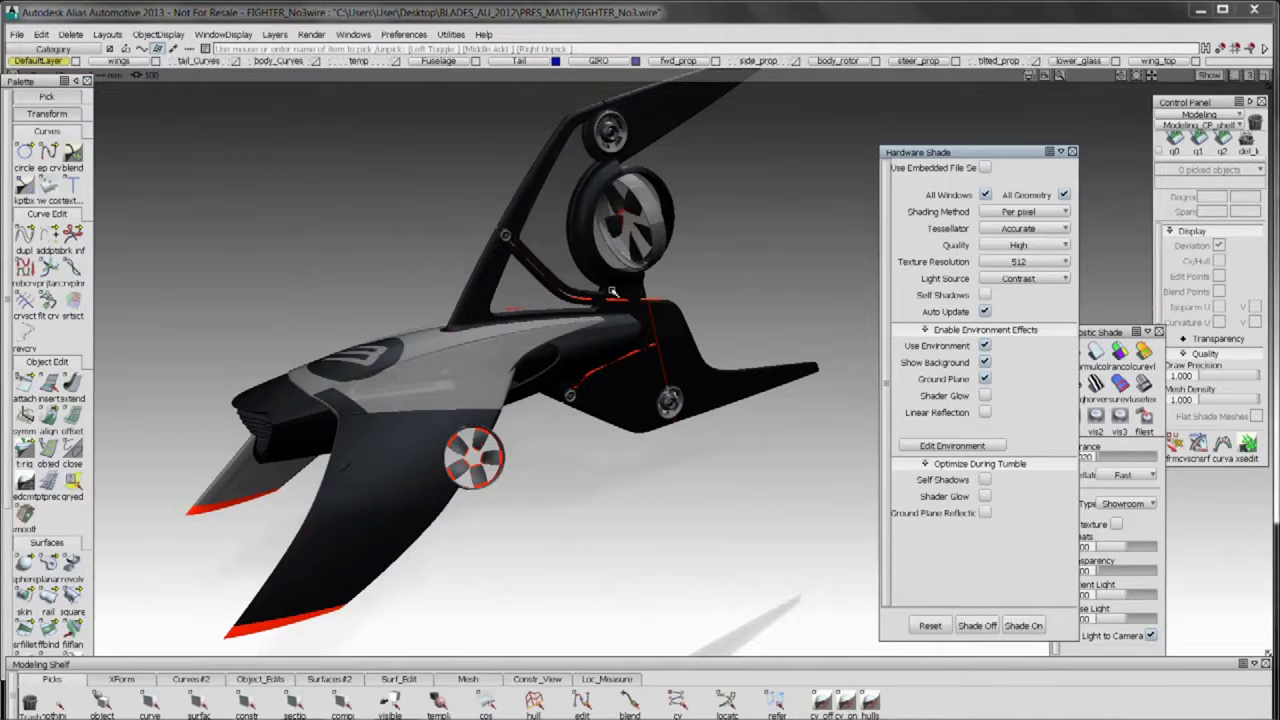
pyautogui.click(205, 36)
pyautogui.click(288, 86)
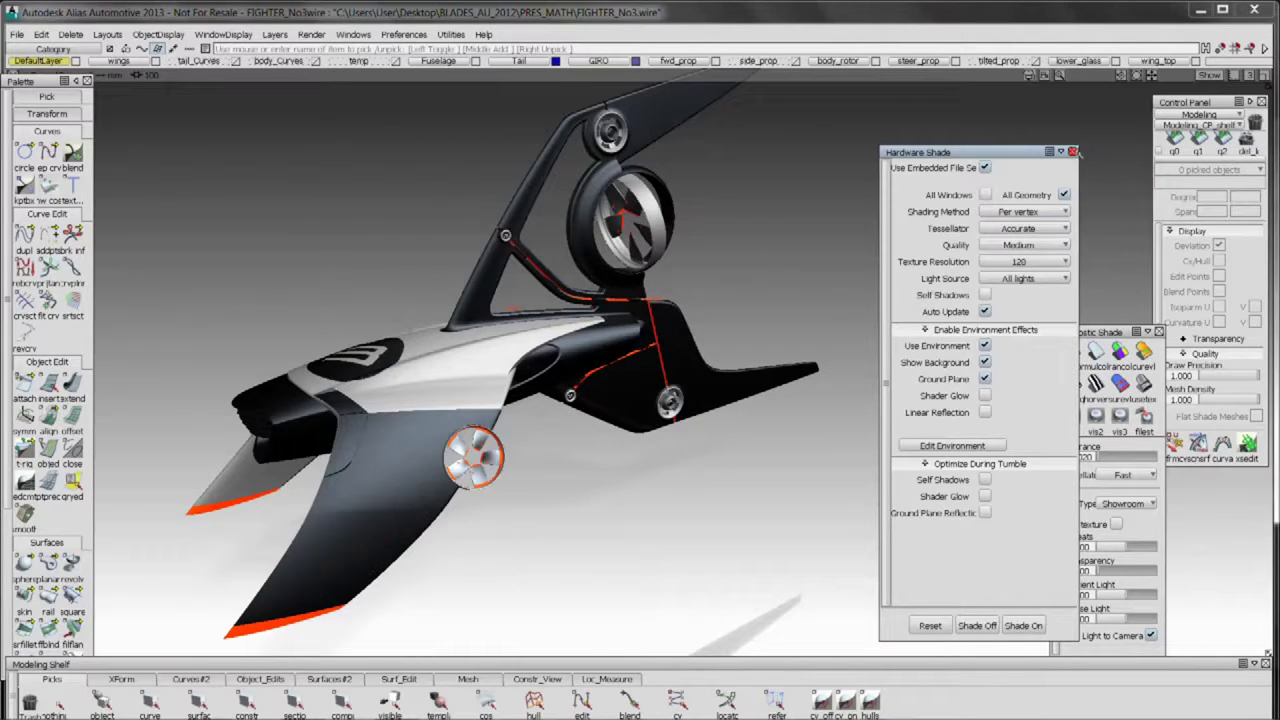
pyautogui.click(1073, 152)
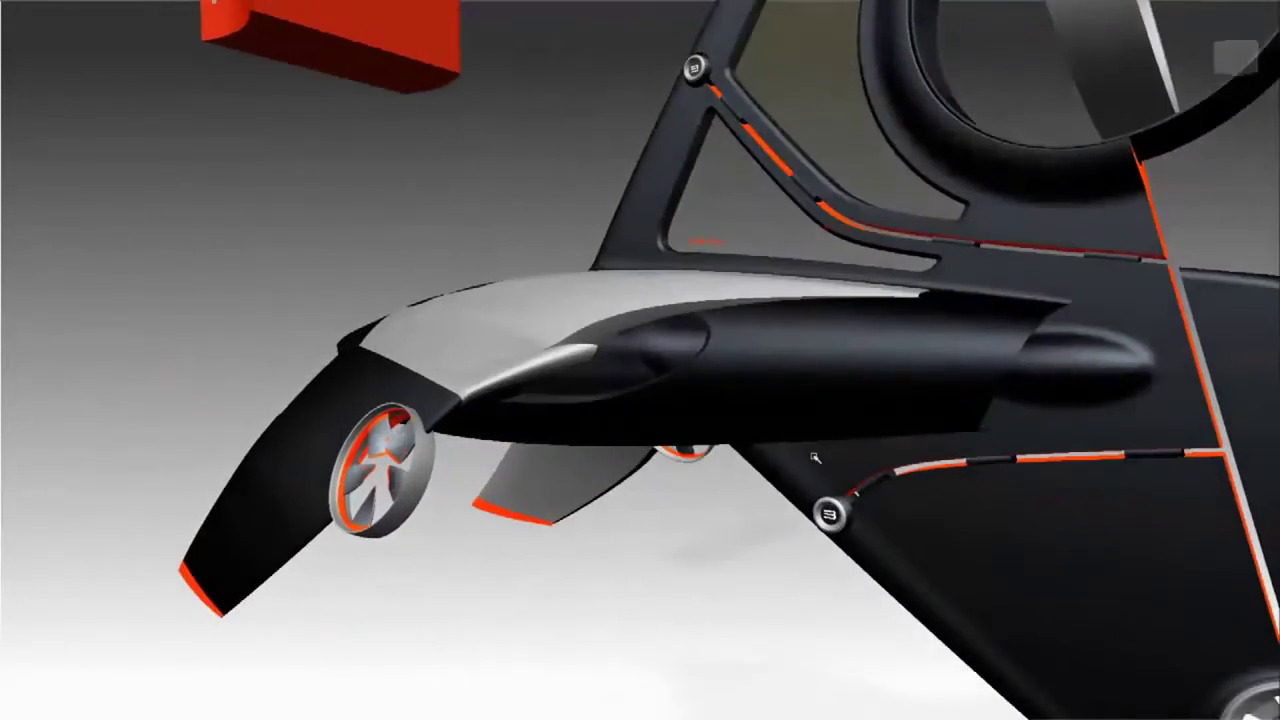
pyautogui.press('Escape')
pyautogui.moveTo(829, 420); pyautogui.dragTo(665, 466)
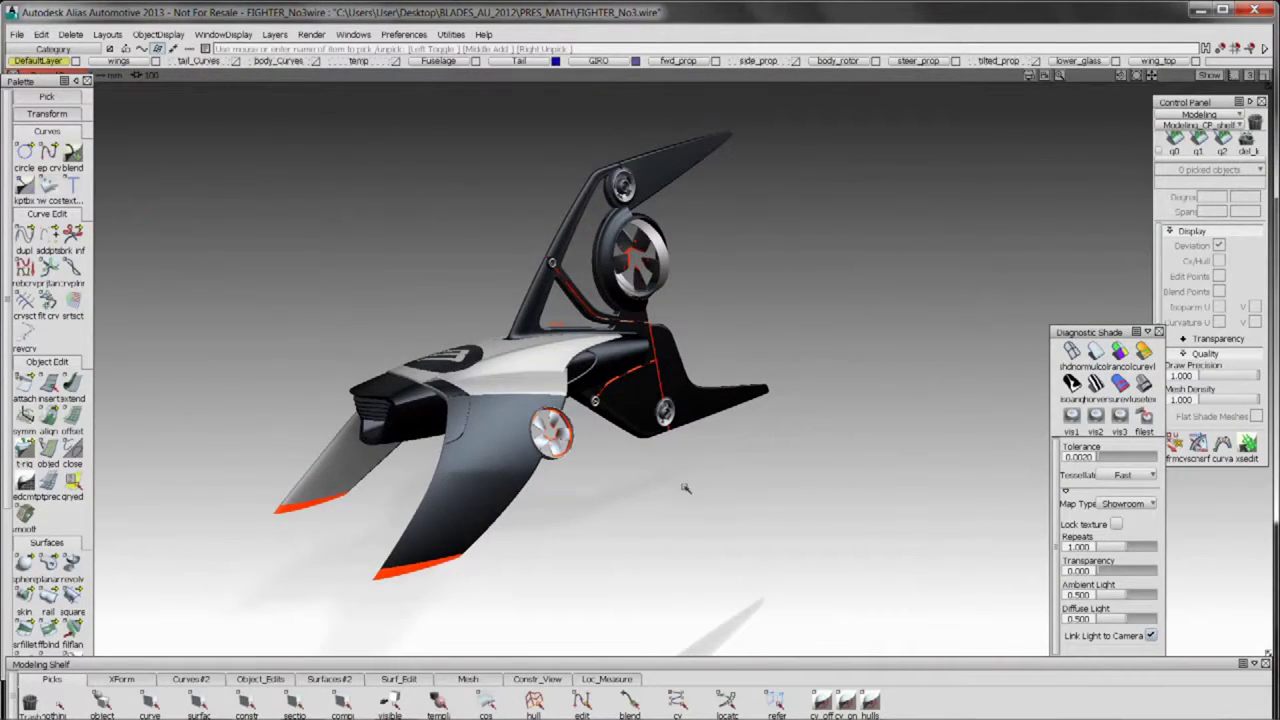
# - Switch to the PowerPoint slide show and advance to the Part 3 Summary slide
pyautogui.hotkey('alt', 'Tab')
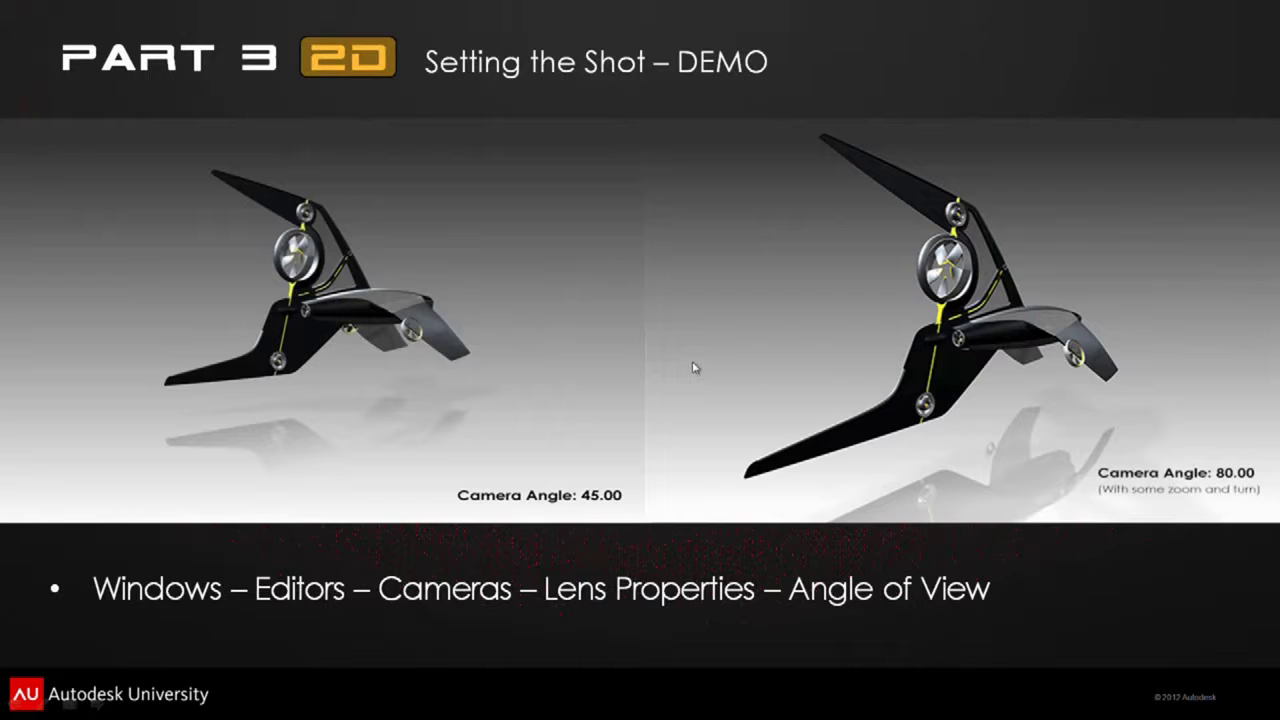
pyautogui.click(692, 362)
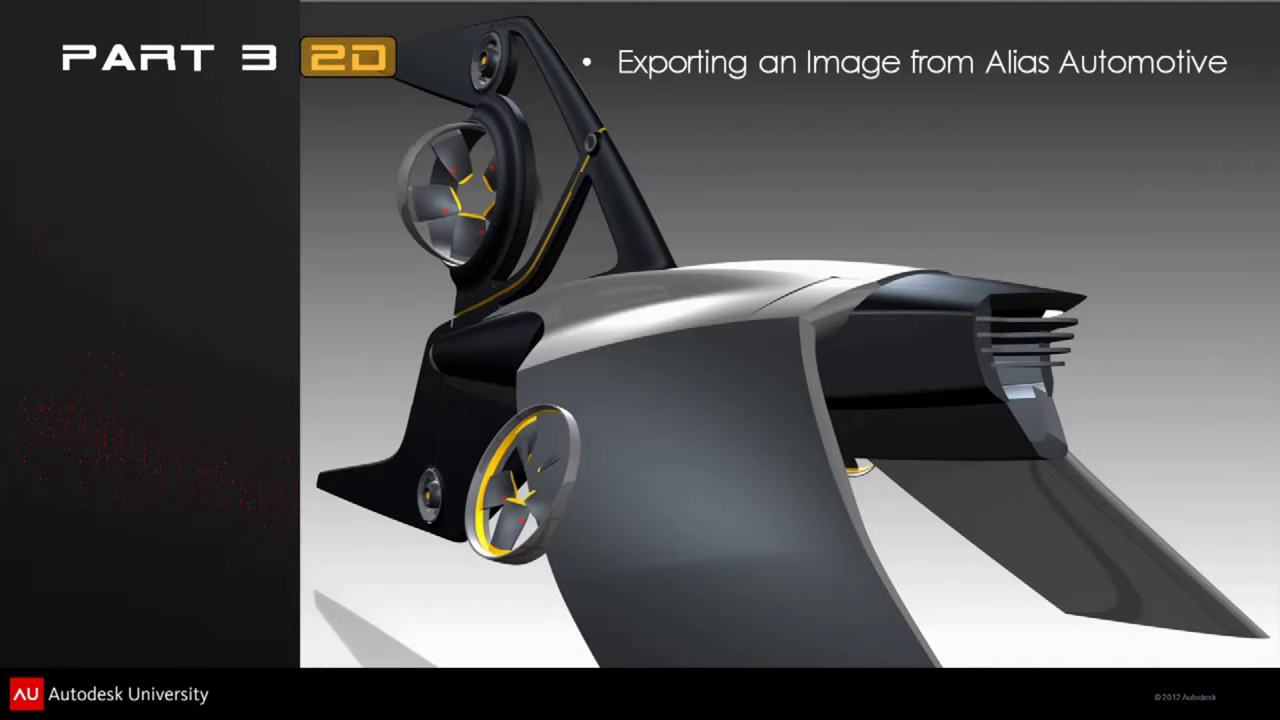
pyautogui.press('Right')
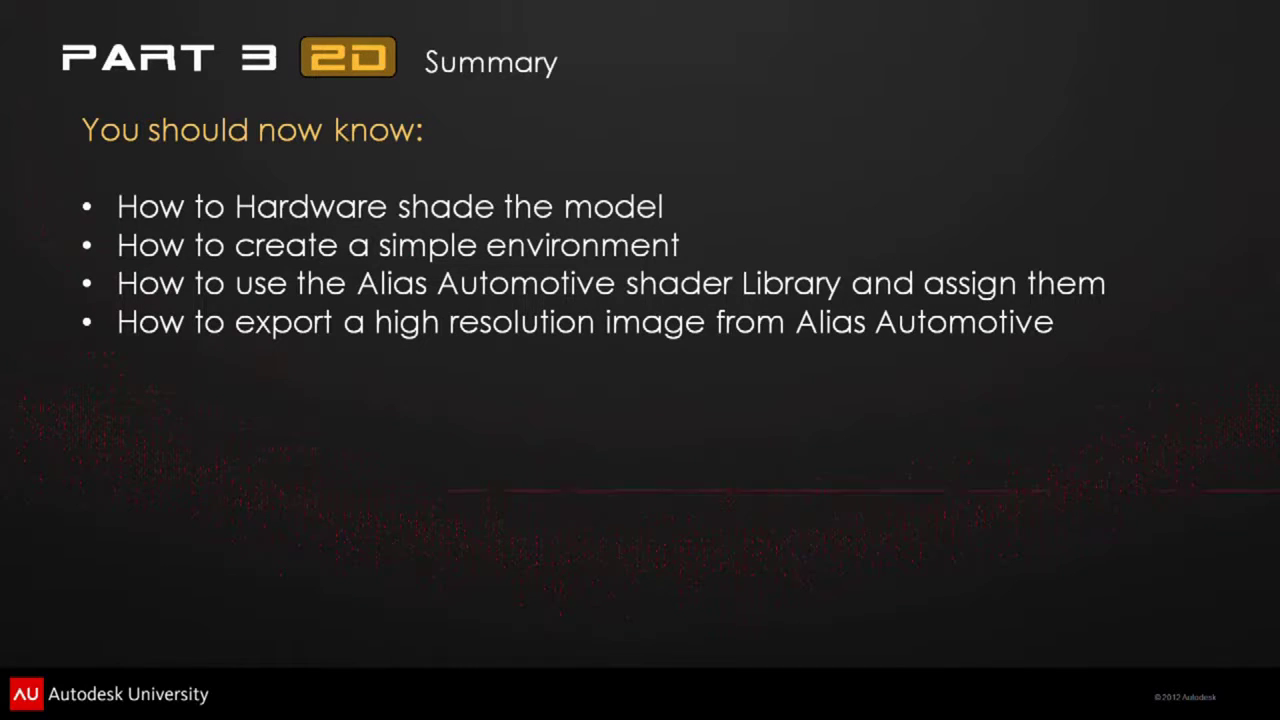
# - Switch back to Alias and cancel the confirmation for deleting everything before opening a file
pyautogui.hotkey('alt', 'Tab')
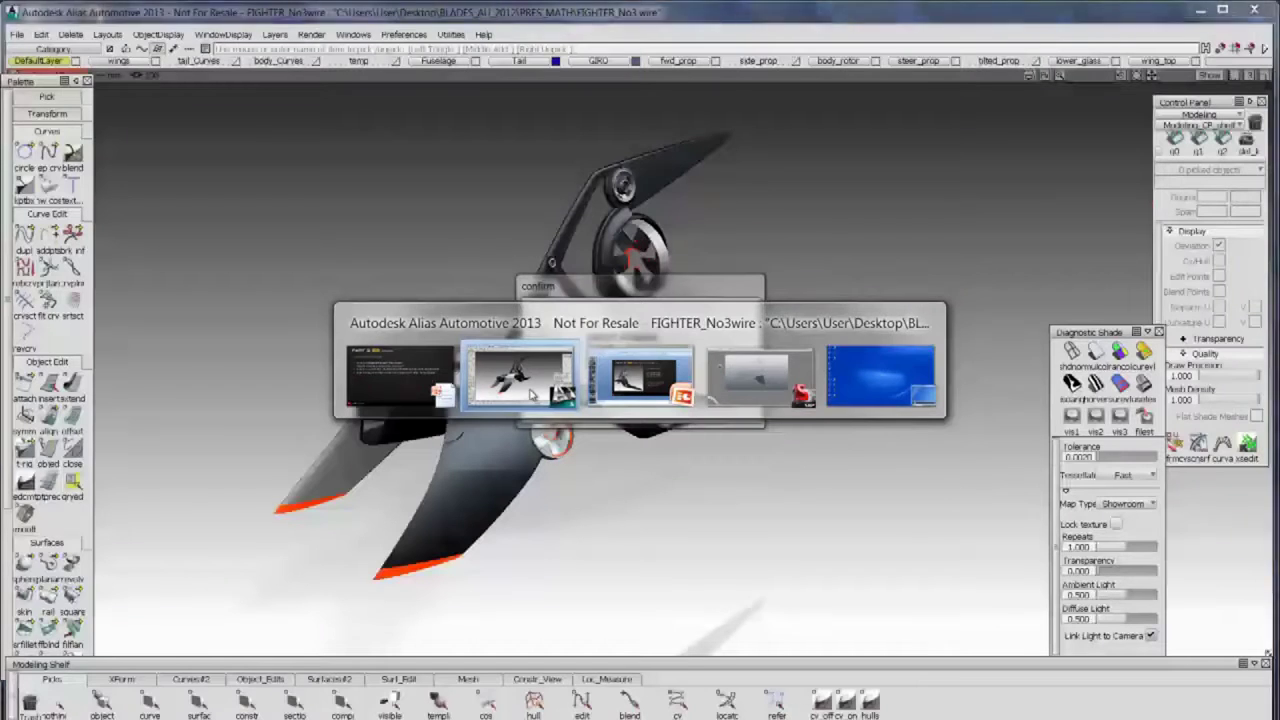
pyautogui.click(531, 394)
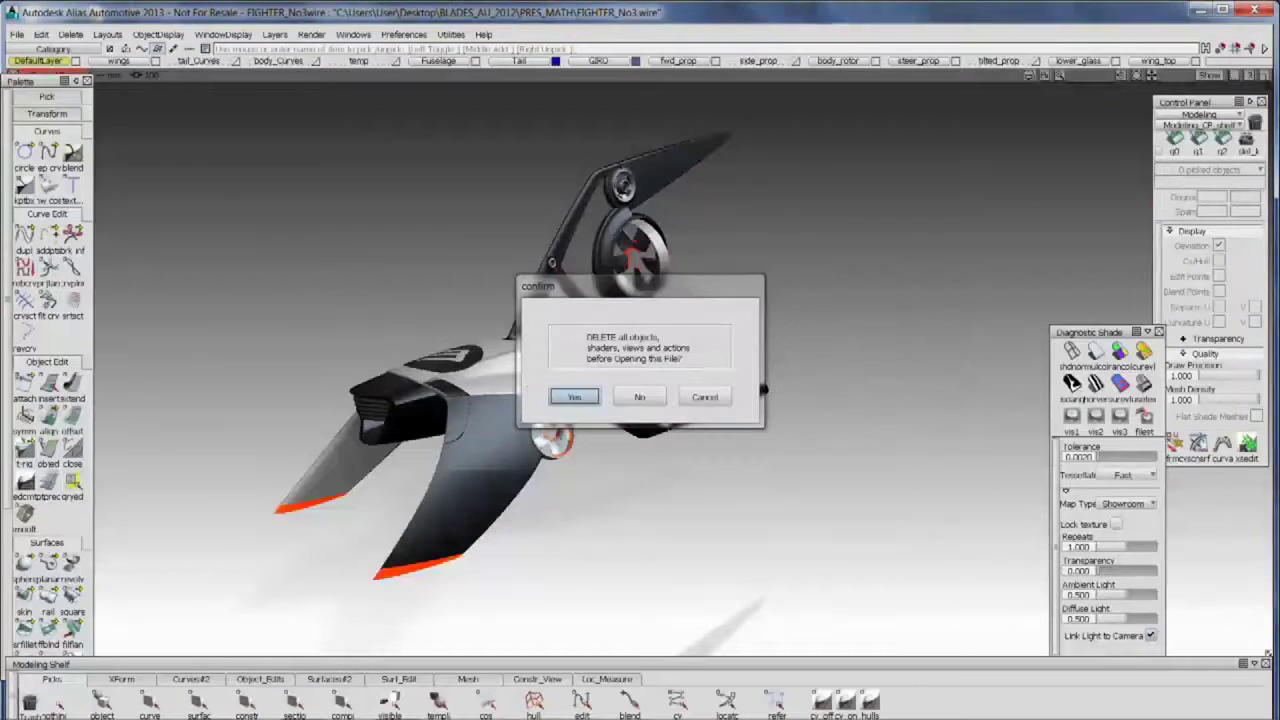
pyautogui.click(703, 396)
# - Examine the export options for the whole screen and for the current window, closing each dialog
pyautogui.click(18, 35)
pyautogui.moveTo(85, 144)
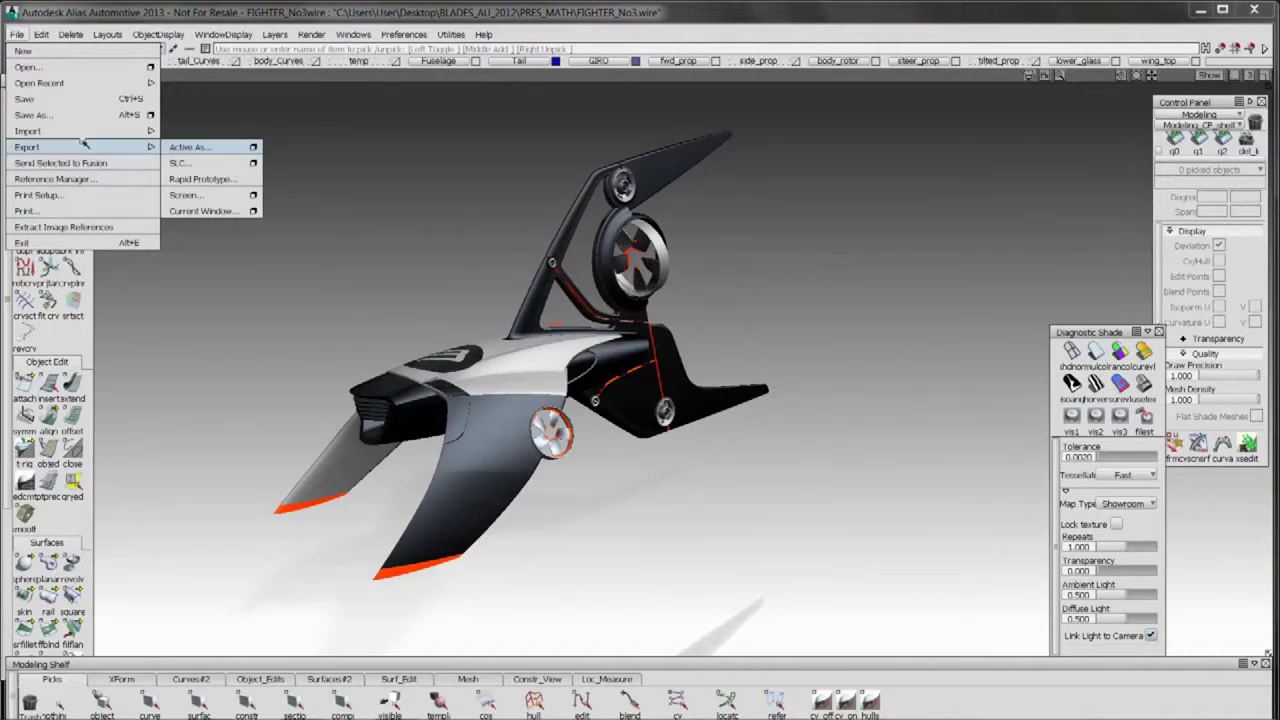
pyautogui.click(253, 196)
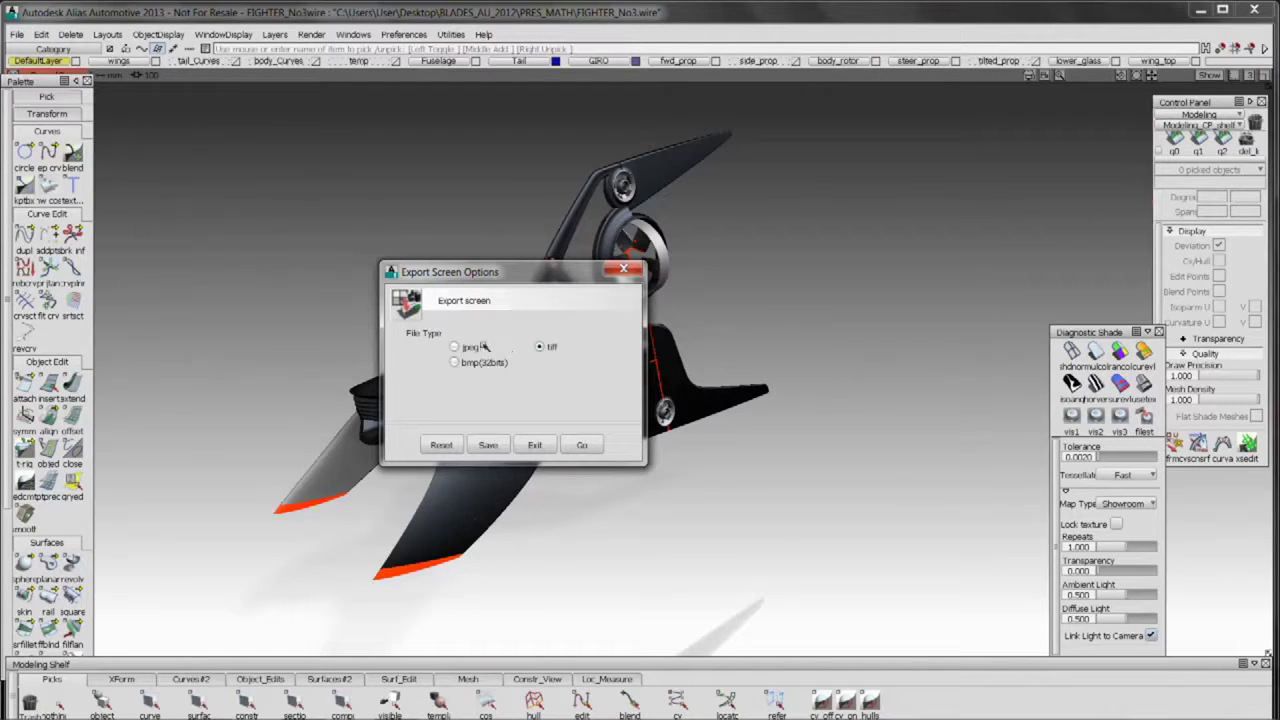
pyautogui.click(581, 445)
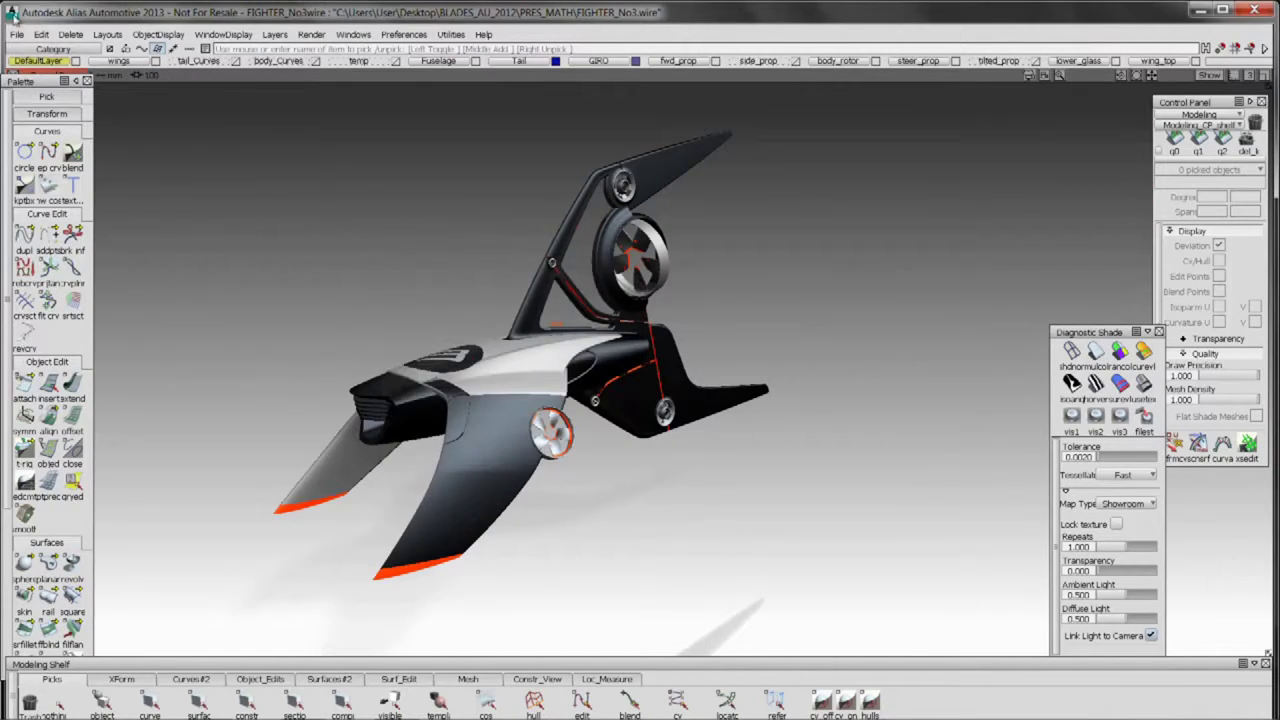
pyautogui.click(17, 34)
pyautogui.moveTo(120, 147)
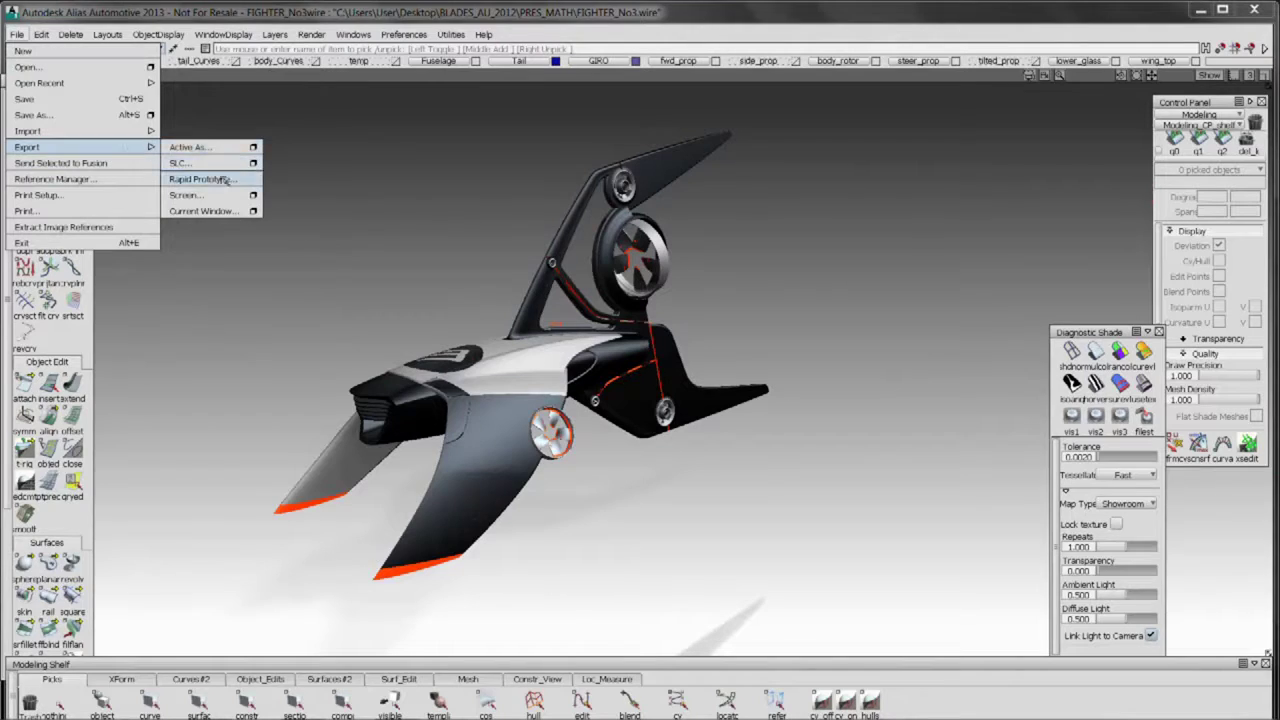
pyautogui.click(253, 211)
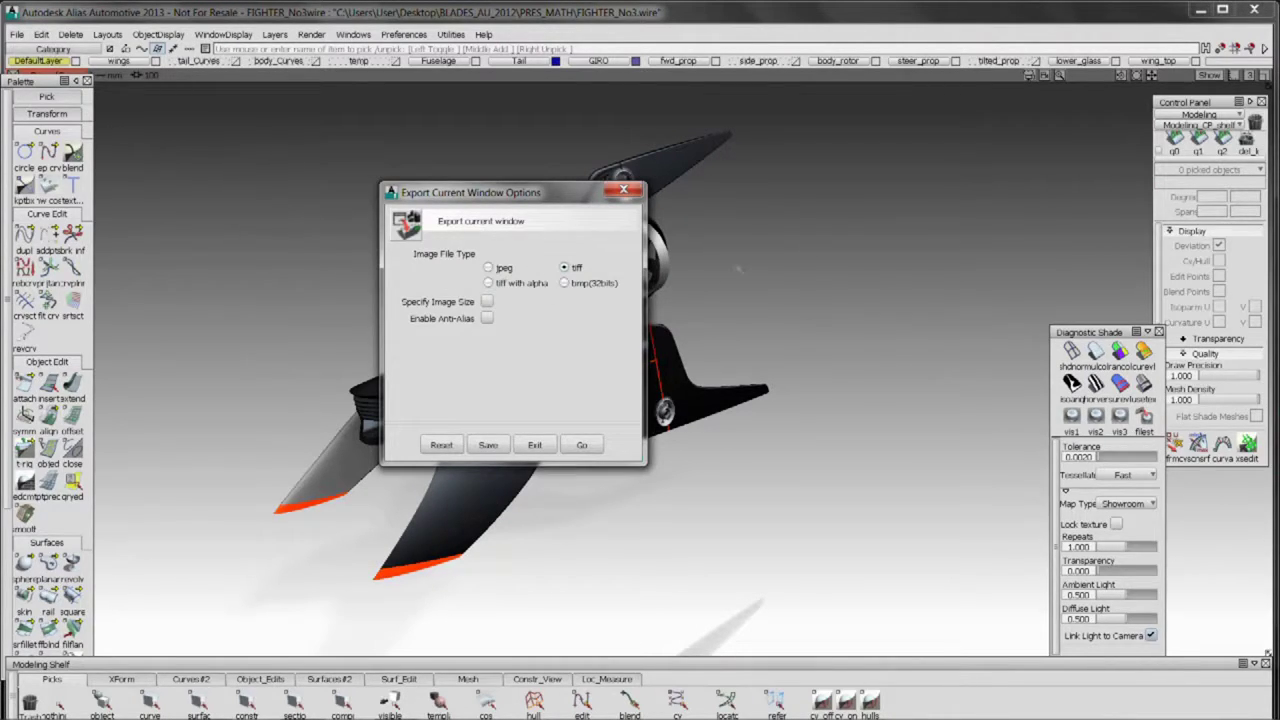
pyautogui.moveTo(555, 192); pyautogui.dragTo(234, 195)
pyautogui.click(302, 193)
# - Recall the saved bookmark, frame the fighter from a low rear angle beneath the wings, and check the composition full screen
pyautogui.moveTo(566, 523); pyautogui.dragTo(615, 333)
pyautogui.hotkey('ctrl', 'b')
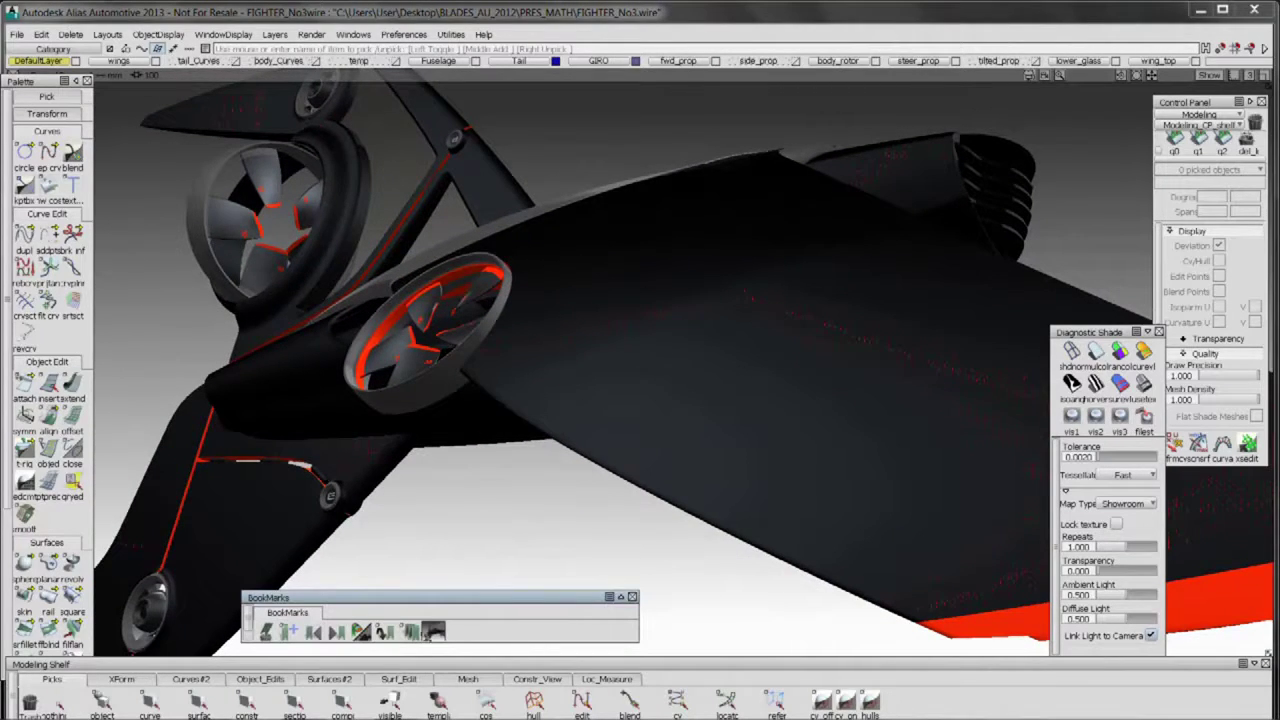
pyautogui.click(430, 634)
pyautogui.moveTo(614, 372)
pyautogui.mouseDown()
pyautogui.moveTo(490, 453)
pyautogui.moveTo(531, 425)
pyautogui.mouseUp()
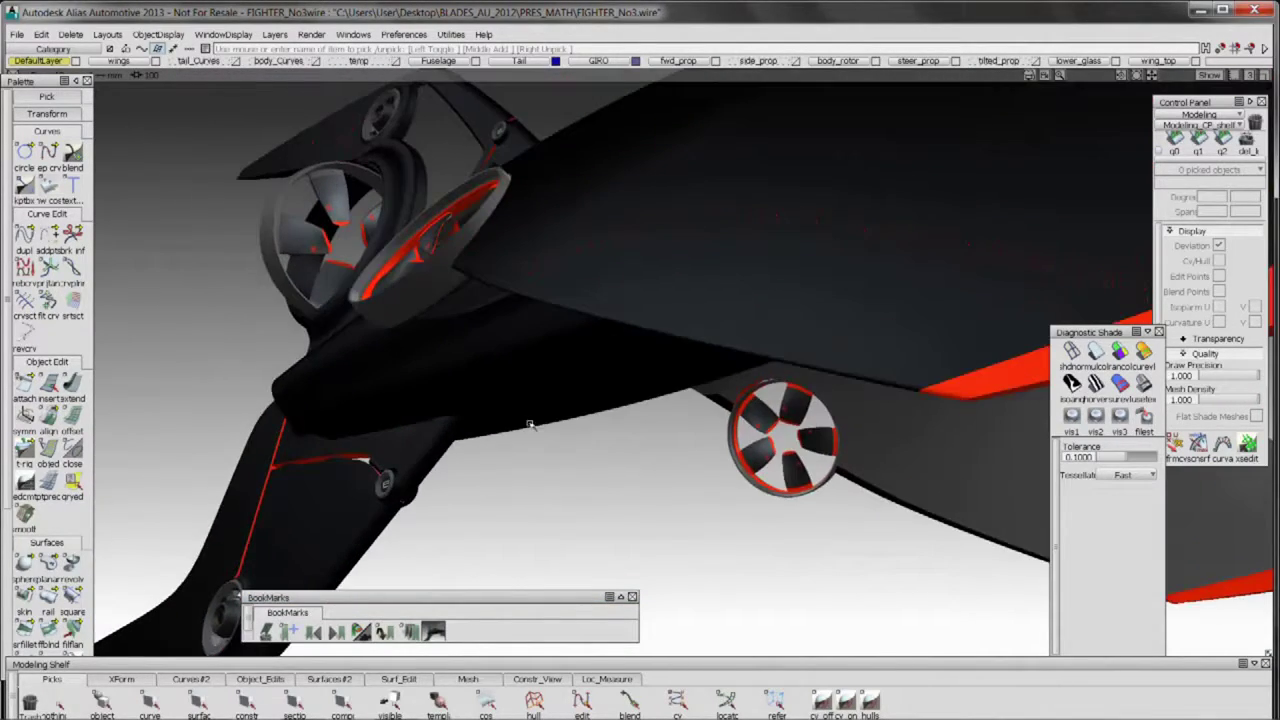
pyautogui.press('F11')
pyautogui.moveTo(623, 271); pyautogui.dragTo(344, 420)
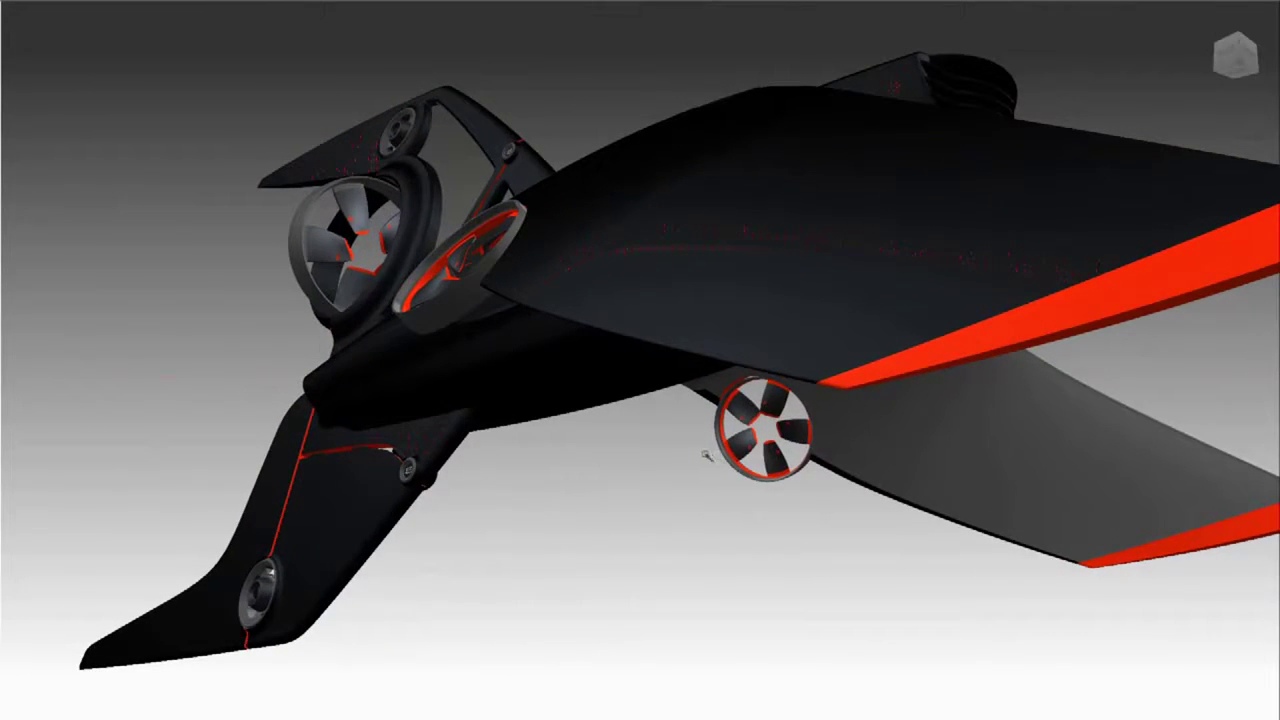
pyautogui.hotkey('ctrl', 'space')
# - Configure the current window export as TIFF at 1200 by 594, with aspect ratio maintained and anti-aliasing enabled
pyautogui.click(17, 34)
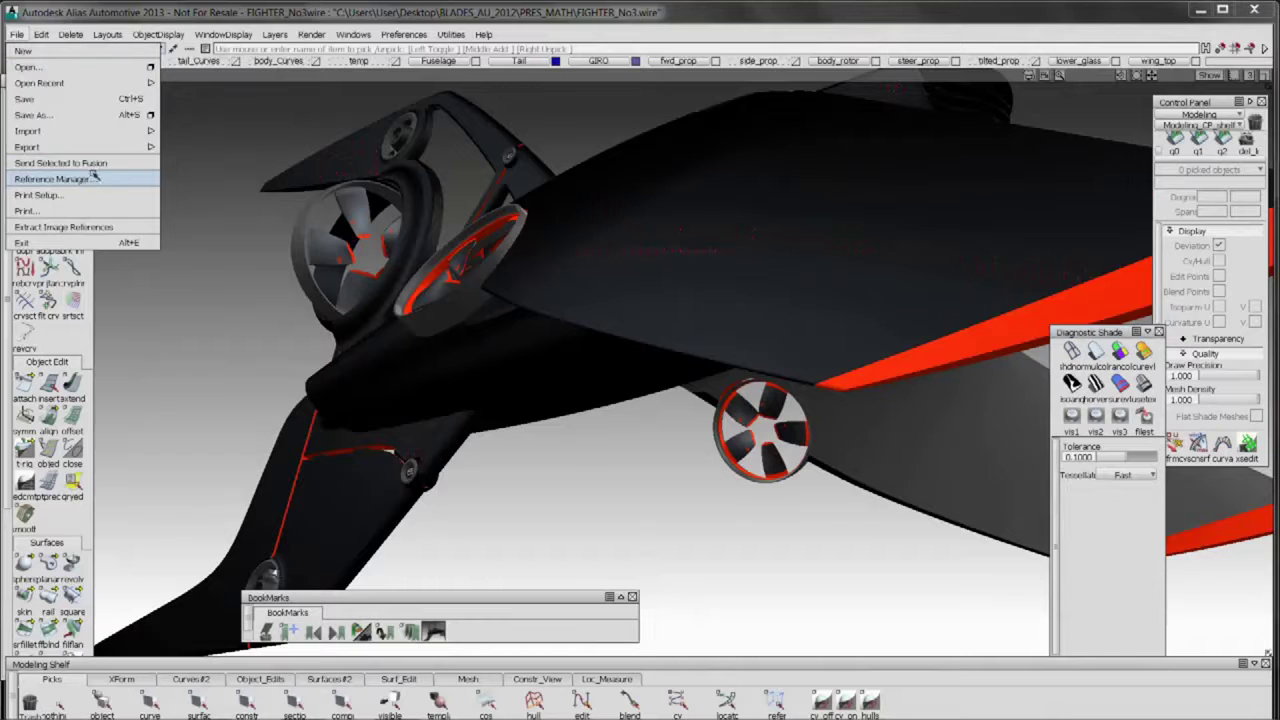
pyautogui.moveTo(120, 147)
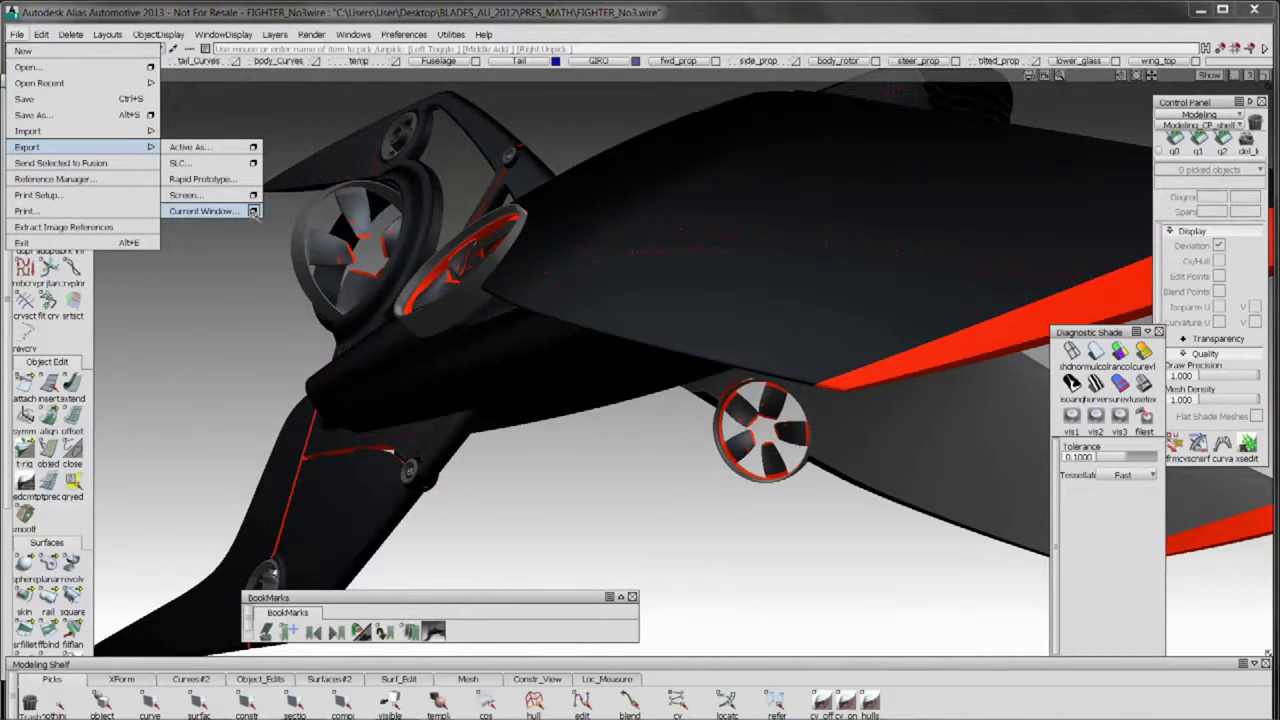
pyautogui.click(254, 211)
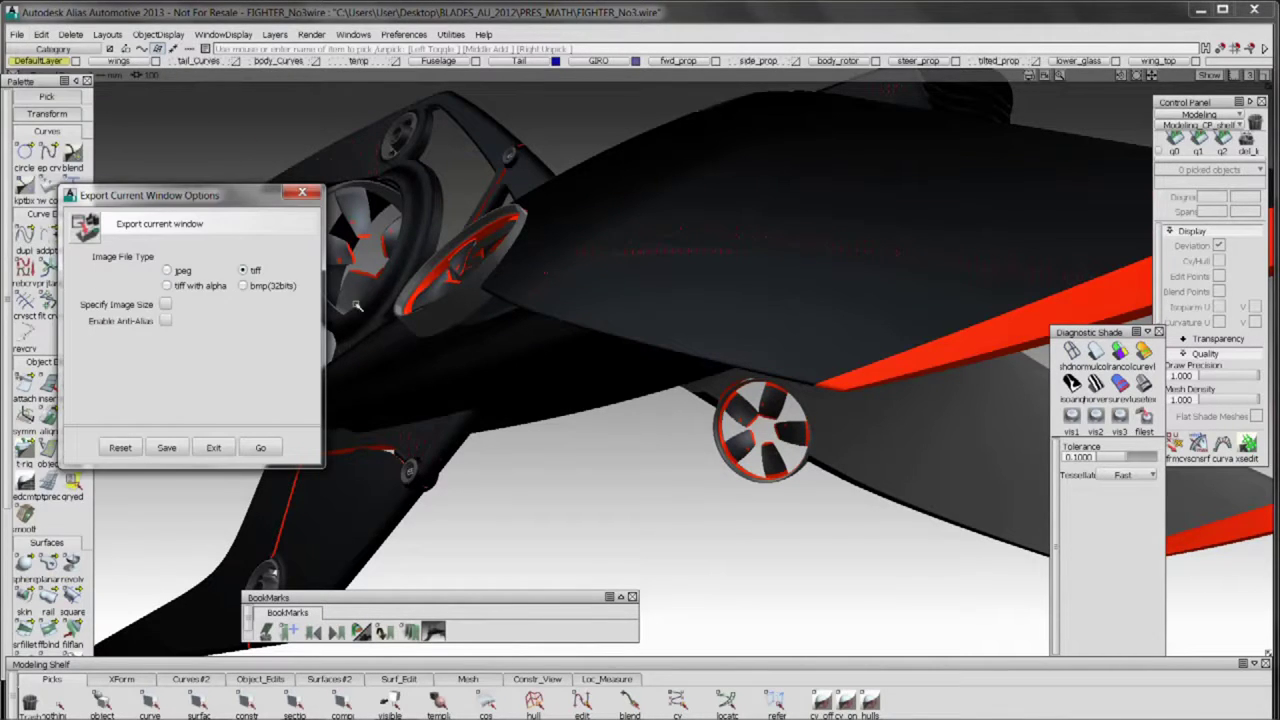
pyautogui.click(166, 304)
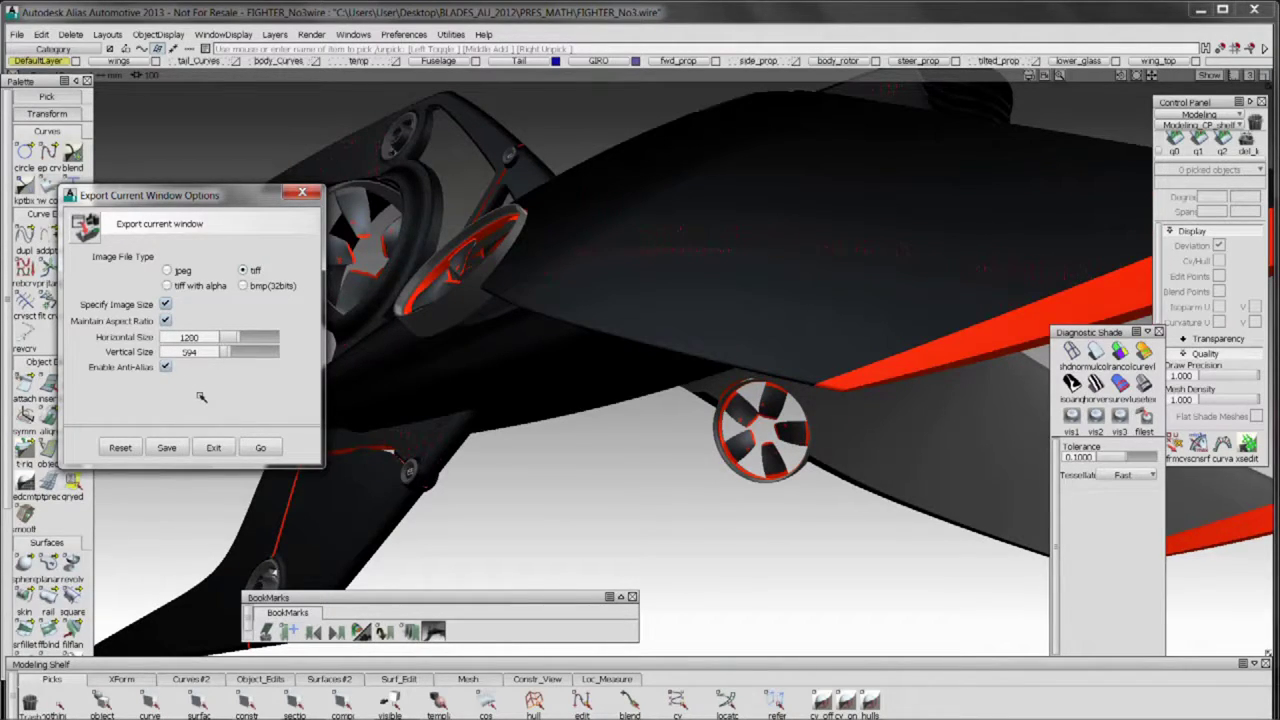
# - Export the current window image to the Desktop as EXS
pyautogui.click(260, 445)
pyautogui.click(67, 185)
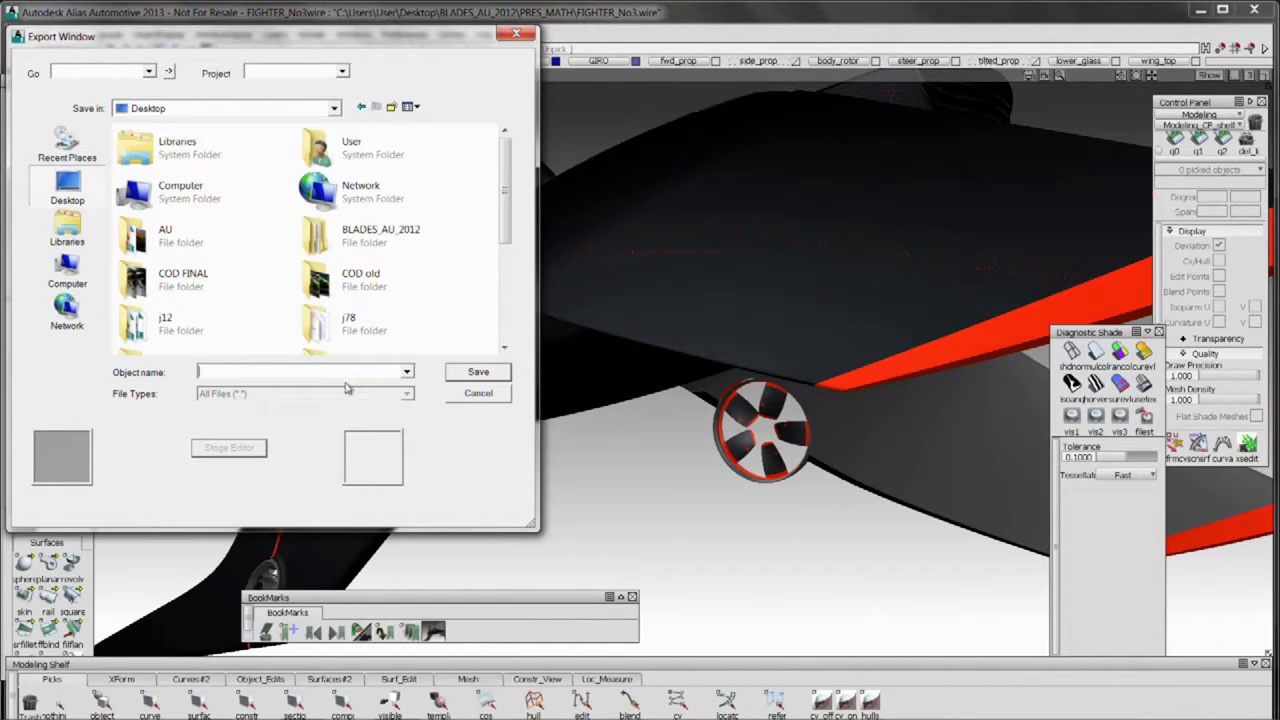
pyautogui.write('EXS')
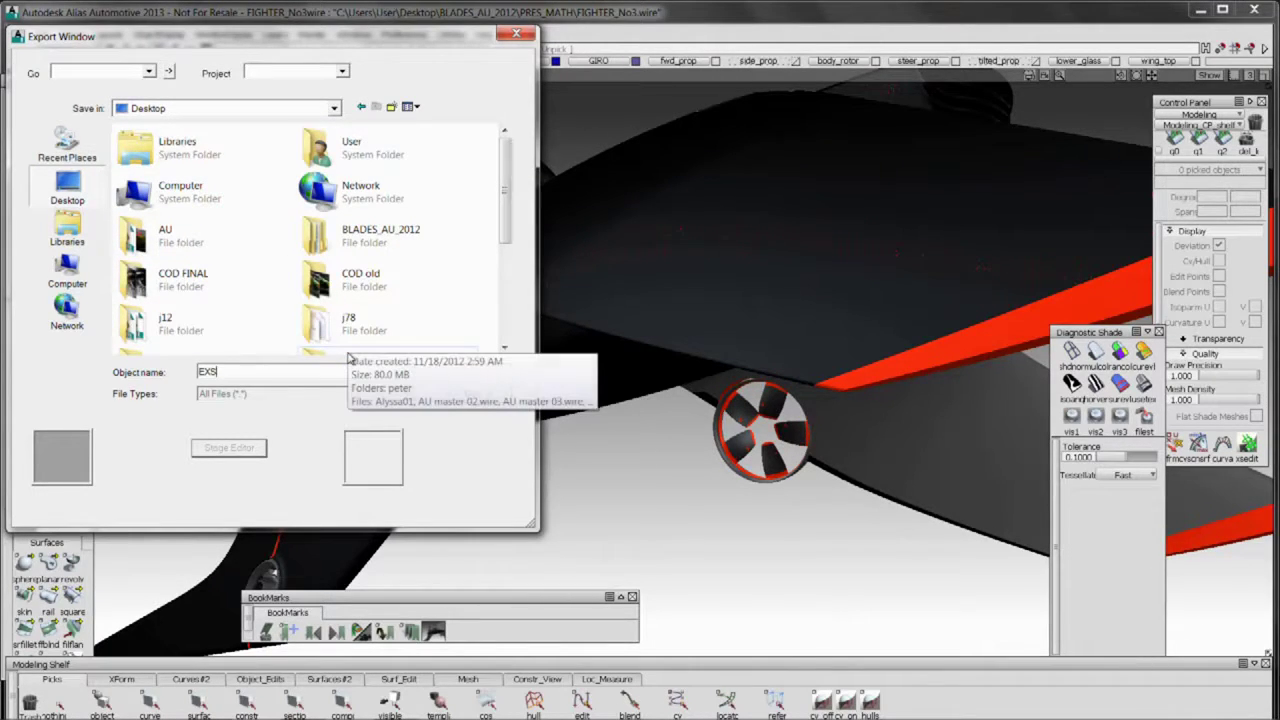
pyautogui.press('Return')
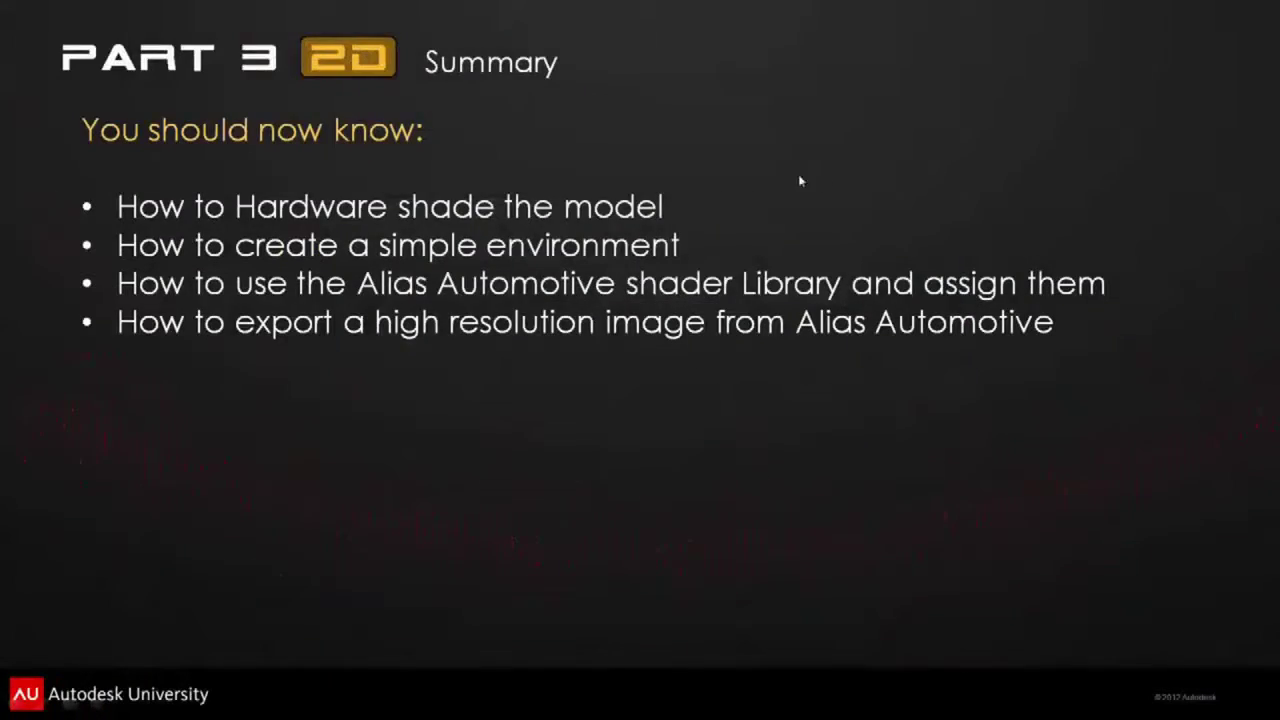
# - Leave the slide show, minimize PowerPoint, and preview the exported EXS image from the desktop in Windows Photo Viewer
pyautogui.press('Escape')
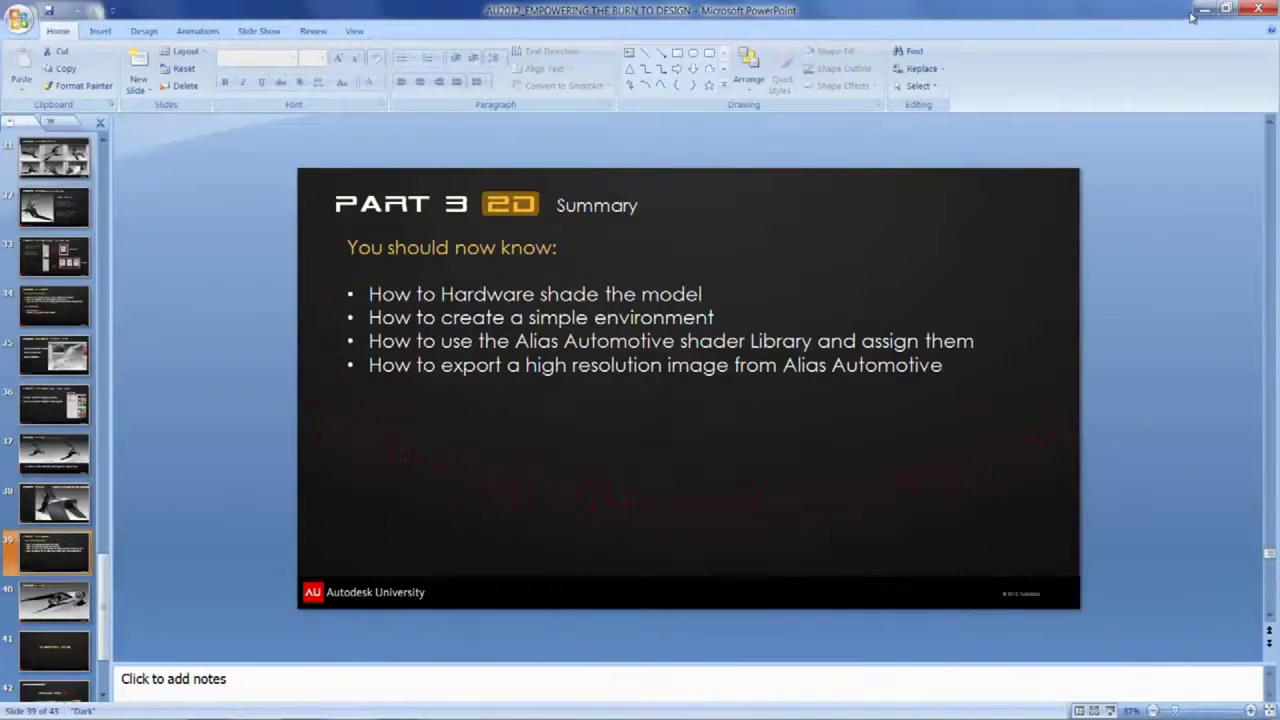
pyautogui.click(1204, 11)
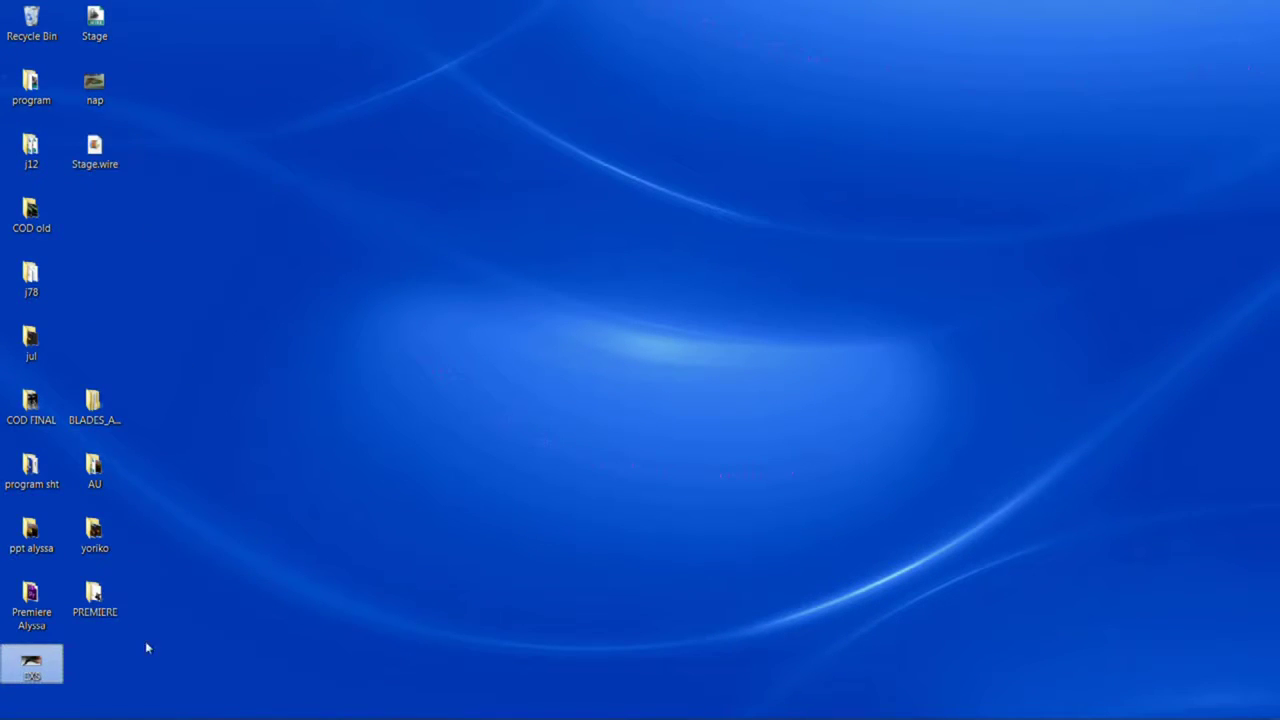
pyautogui.rightClick(17, 685)
pyautogui.click(63, 703)
pyautogui.rightClick(42, 665)
pyautogui.click(133, 356)
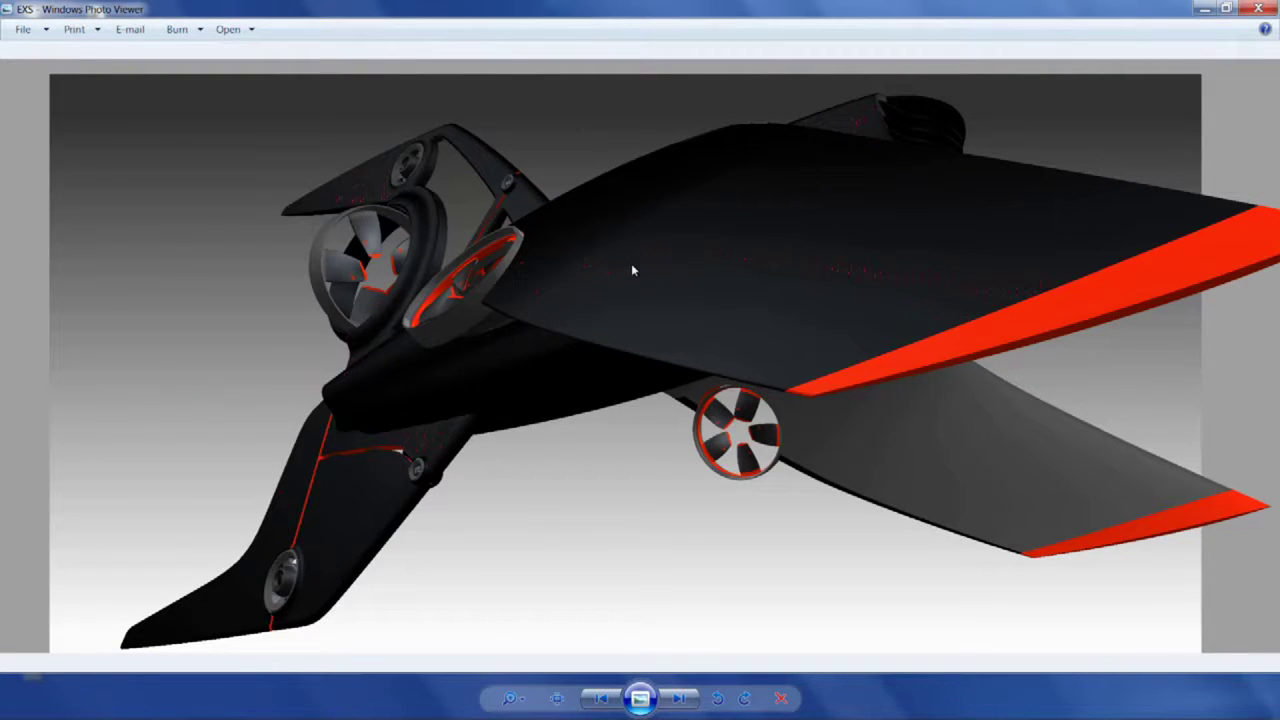
# - Minimize the image preview, switch to PowerPoint, and start the slide show from slide 40 with the final fighter render
pyautogui.click(1203, 9)
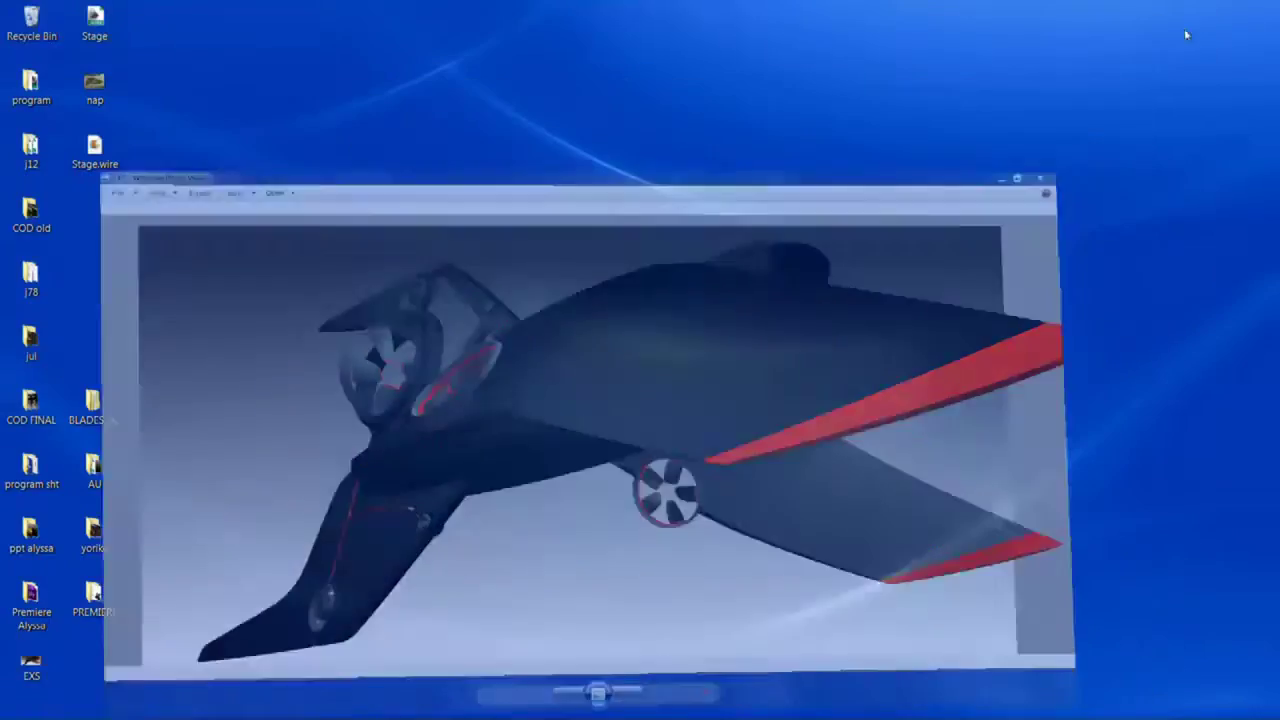
pyautogui.click(209, 705)
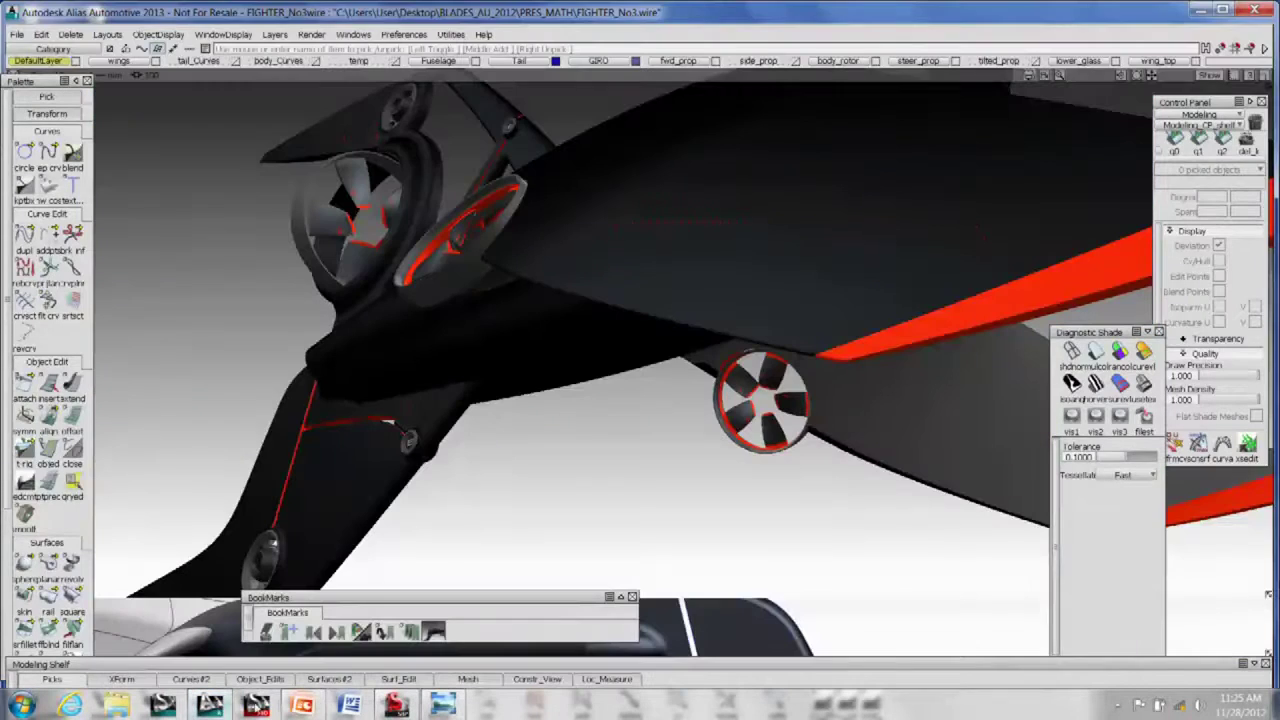
pyautogui.click(301, 705)
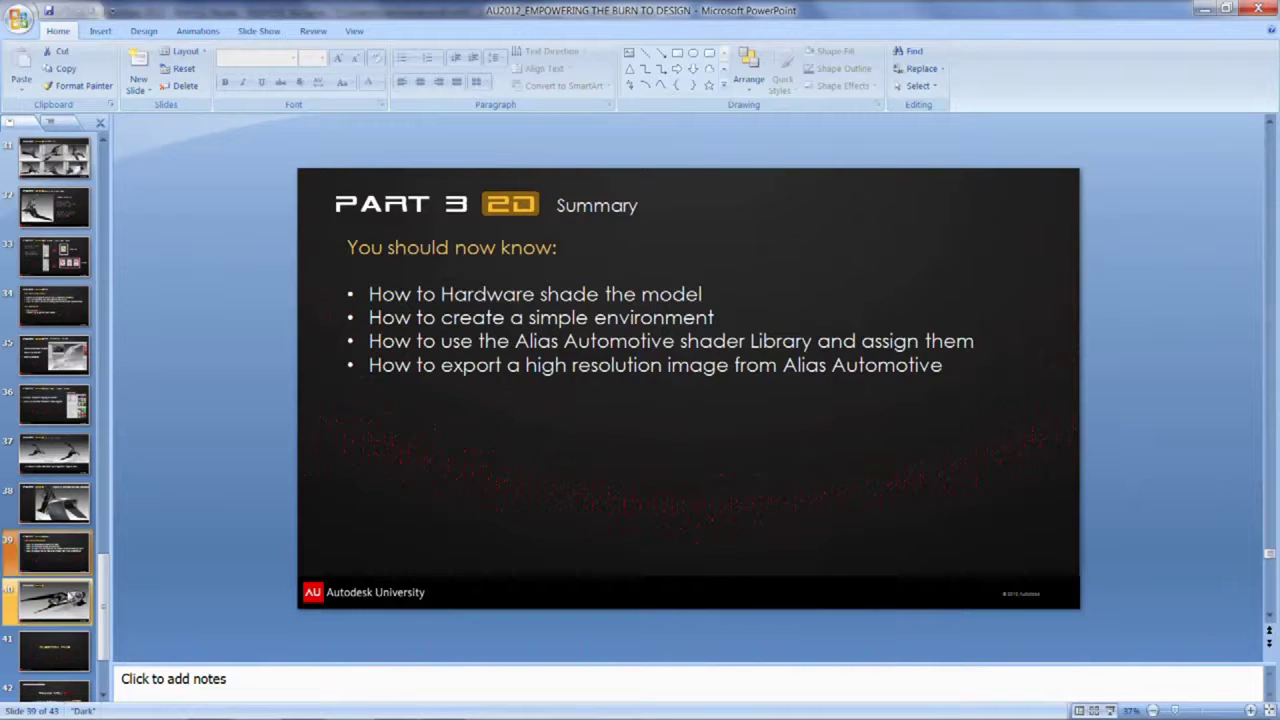
pyautogui.click(80, 598)
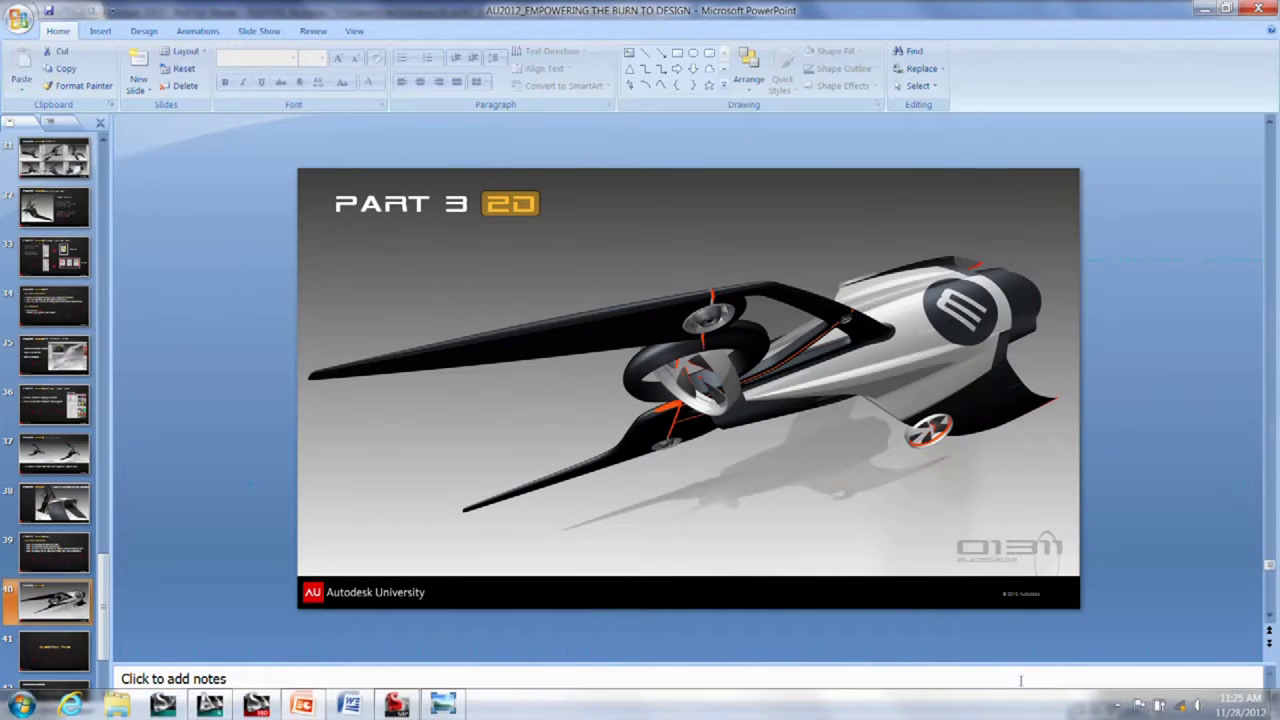
pyautogui.click(1106, 711)
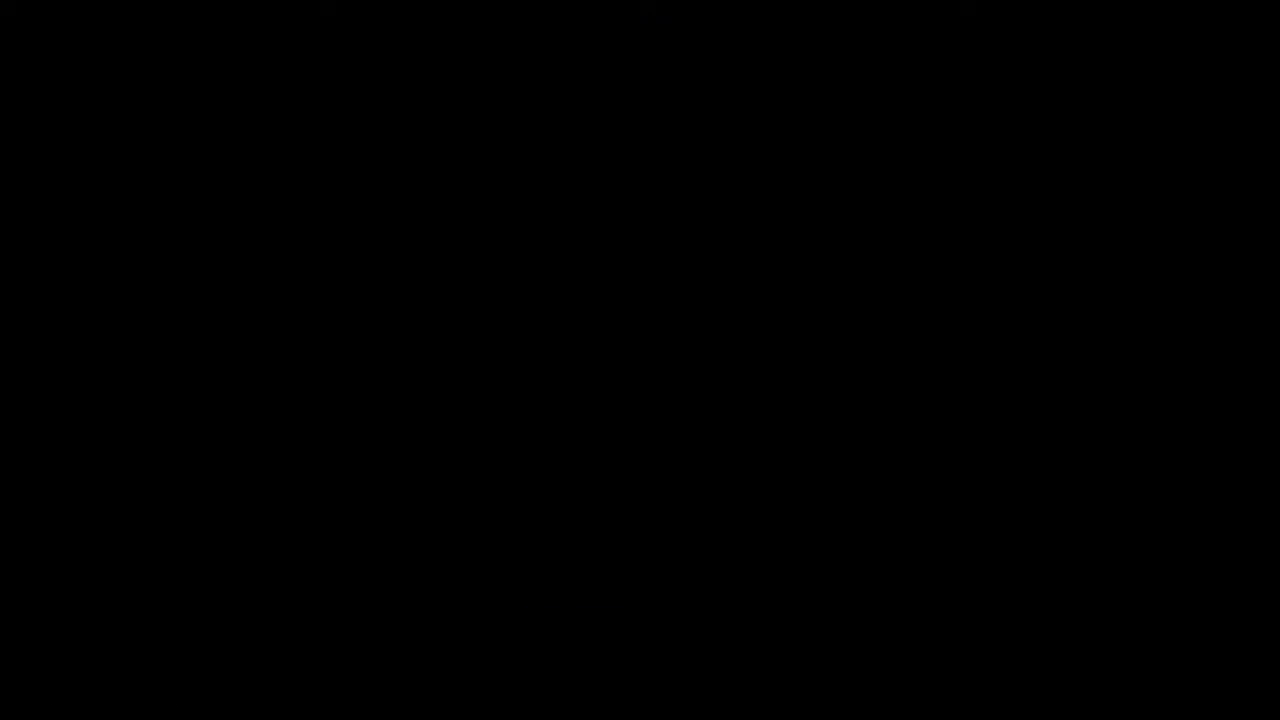